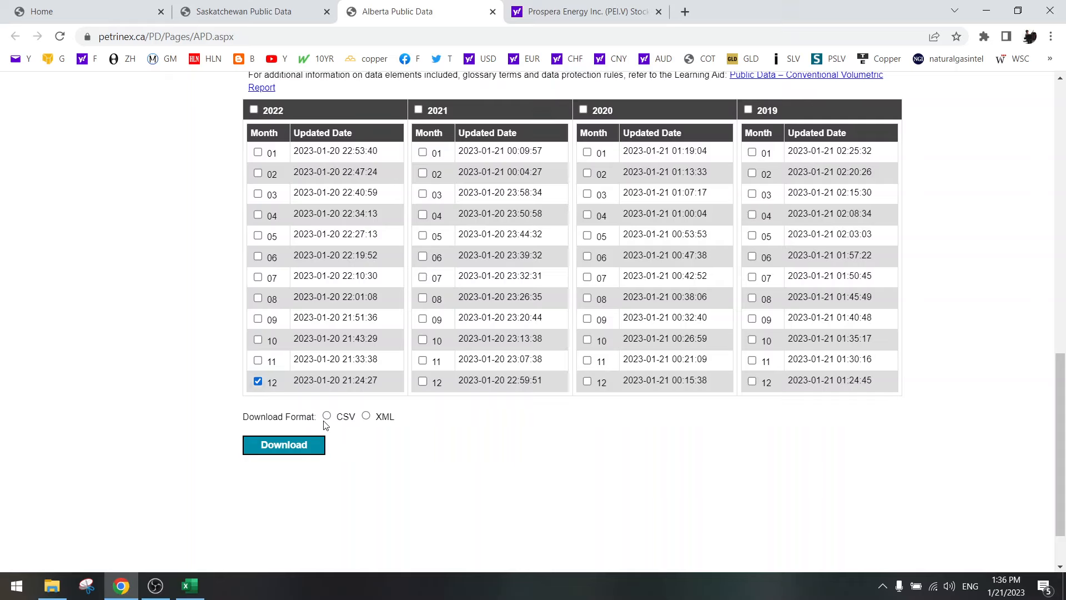
# - Download the selected December 2022 Alberta volumetric data in CSV format and open the downloaded archive
pyautogui.click(326, 416)
pyautogui.click(275, 447)
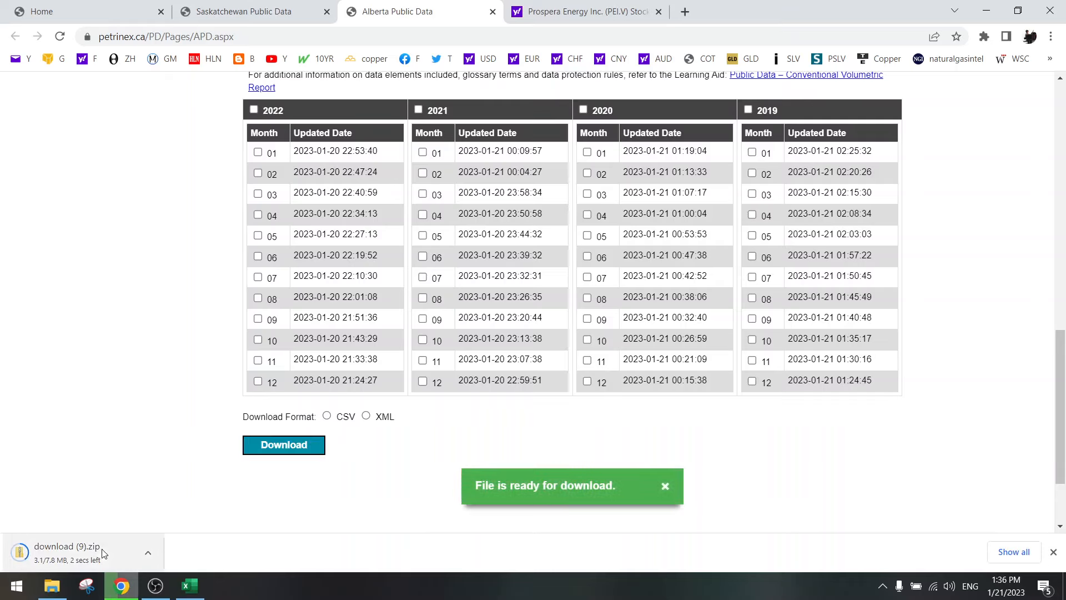
pyautogui.click(95, 544)
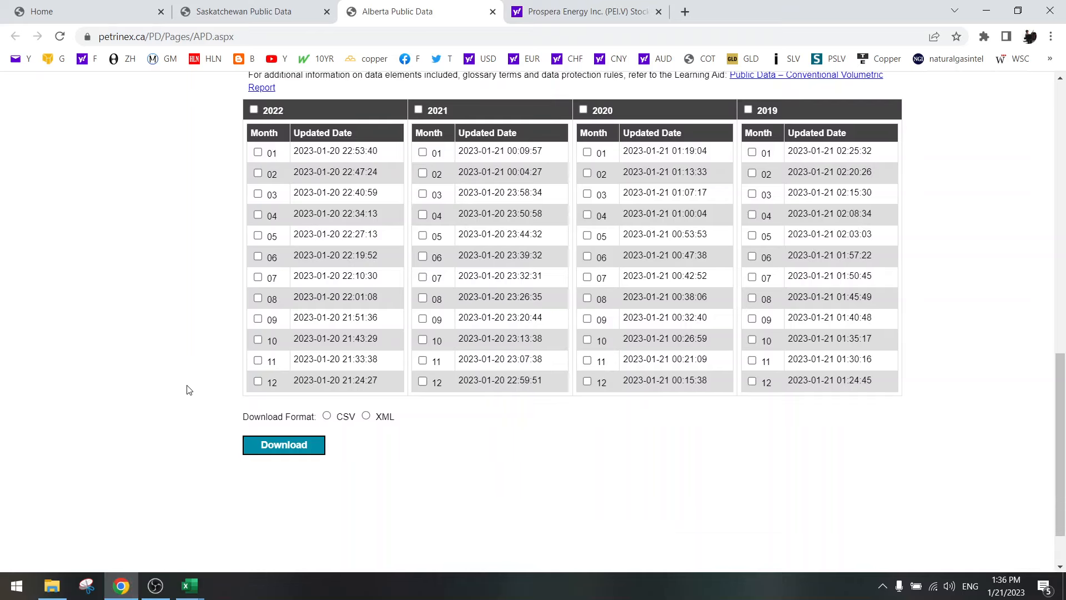
# - Open the Vol_2022-12-AB spreadsheet from the nested Vol_2022-12-AB.csv archive in Excel
pyautogui.click(236, 184)
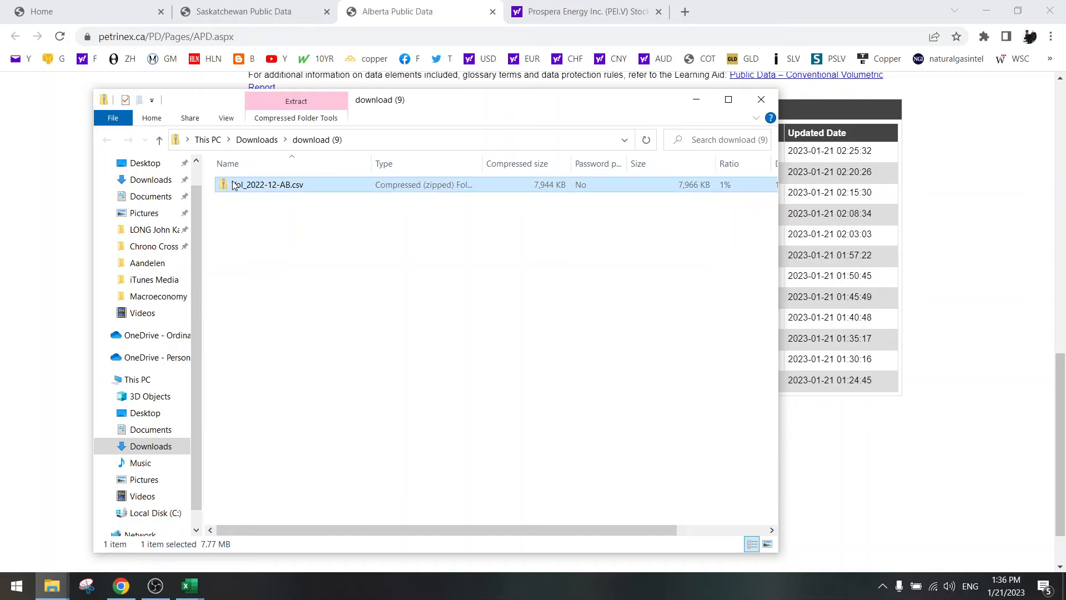
pyautogui.doubleClick(233, 184)
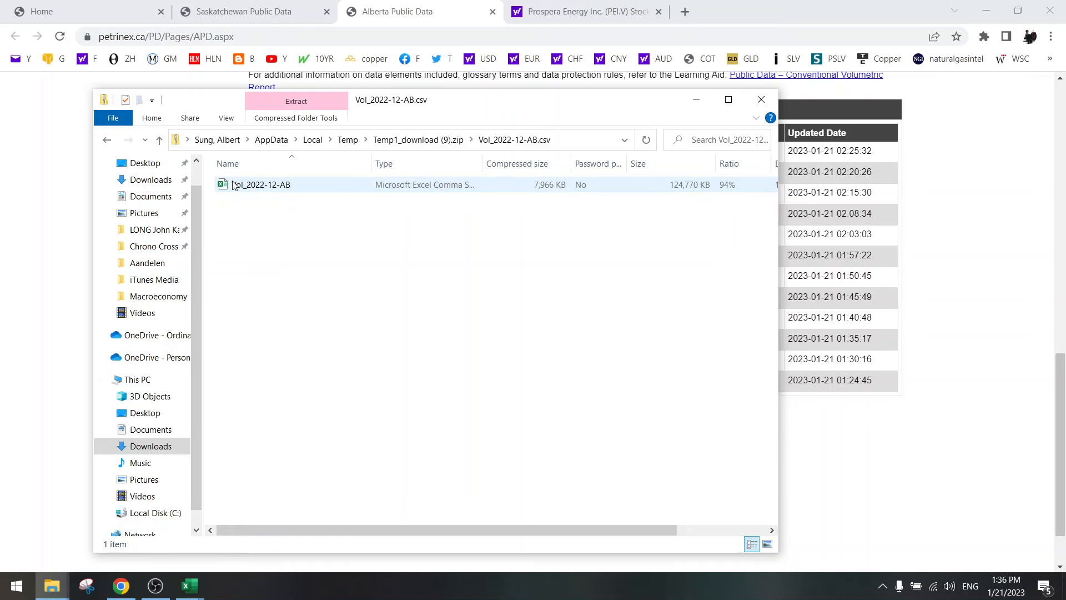
pyautogui.click(51, 260)
pyautogui.click(190, 586)
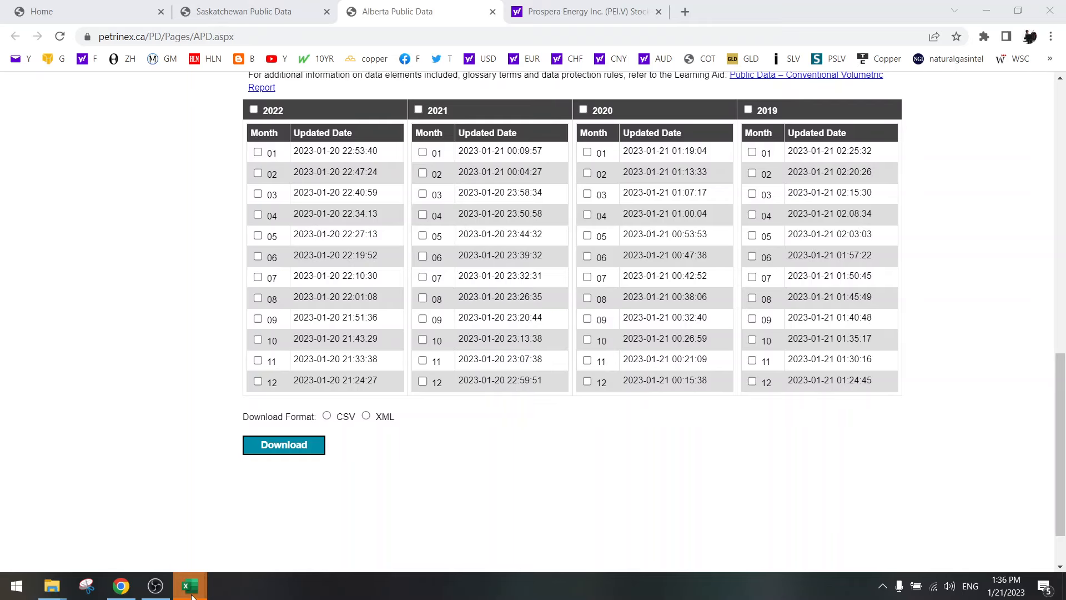
pyautogui.click(236, 535)
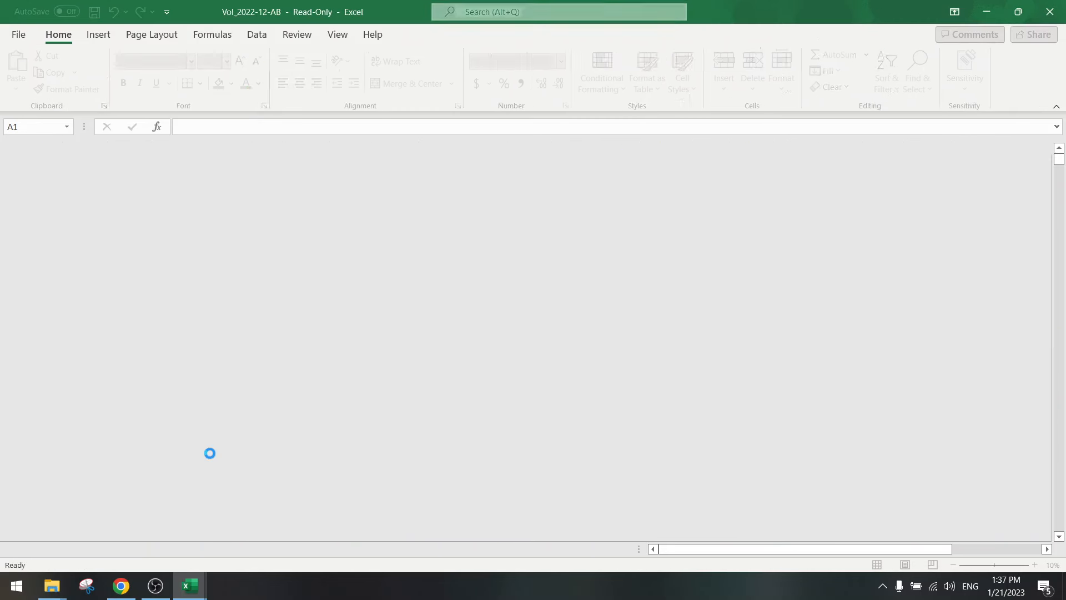
pyautogui.click(261, 428)
pyautogui.click(175, 405)
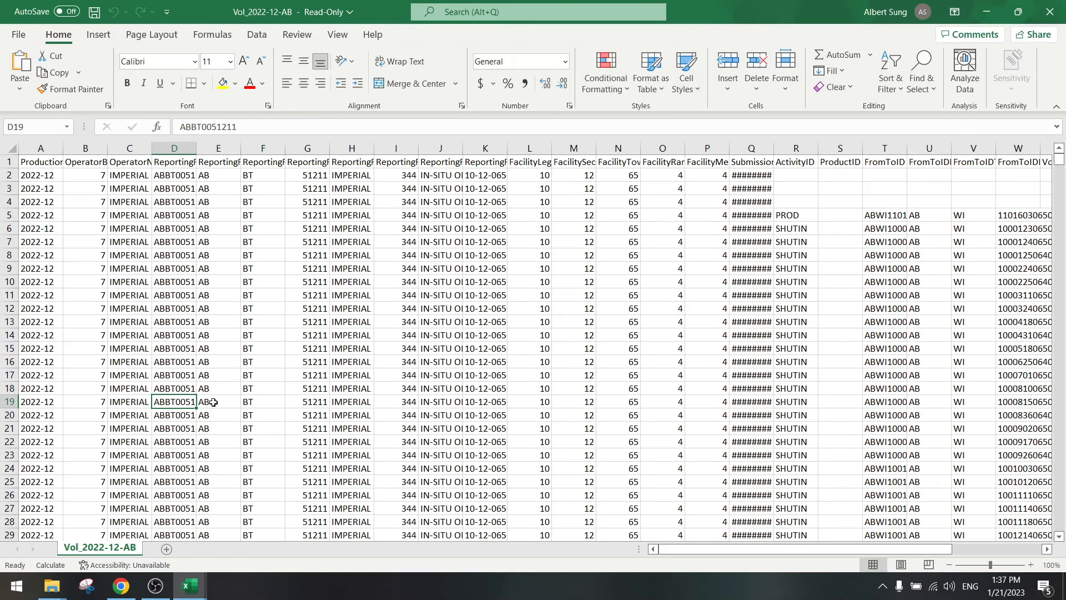
pyautogui.click(174, 413)
pyautogui.click(172, 429)
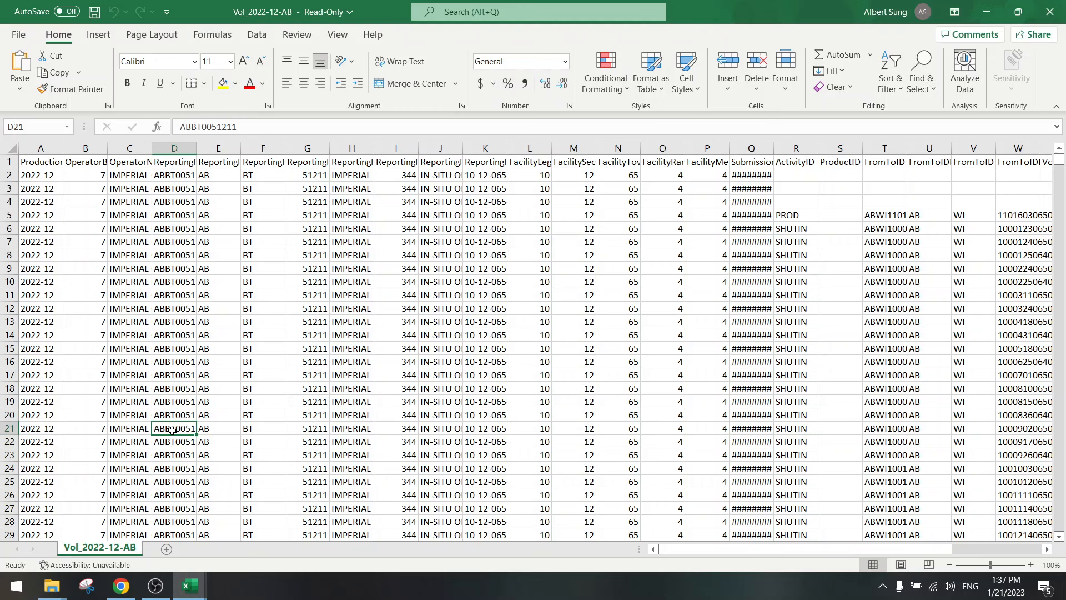
pyautogui.click(174, 376)
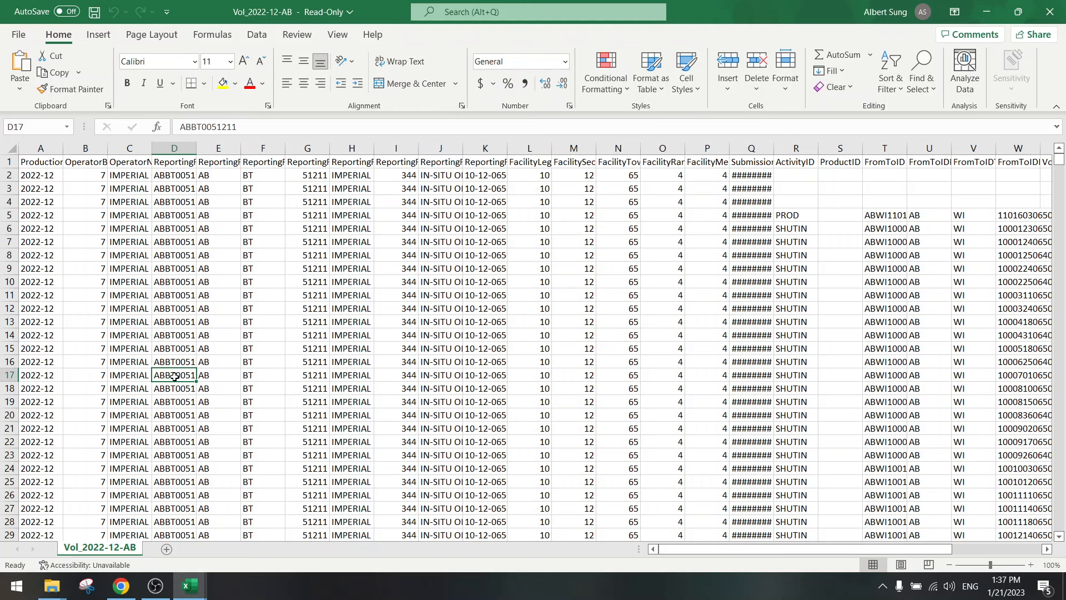
# - Switch to the Vol_2022-12-SK workbook and turn on filtering for its header row
pyautogui.moveTo(198, 590)
pyautogui.click(208, 537)
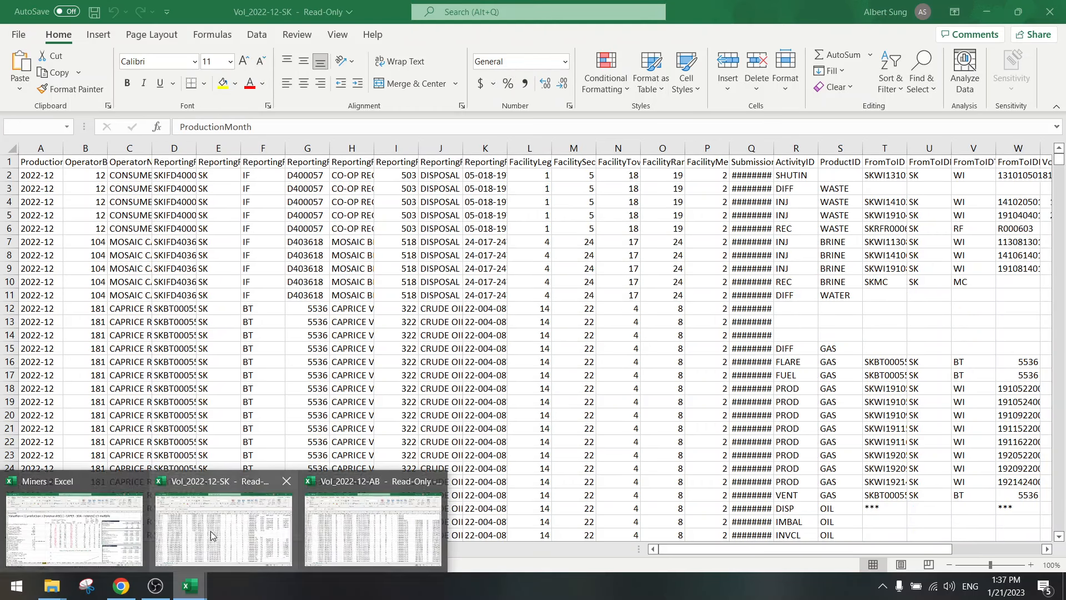
pyautogui.click(182, 387)
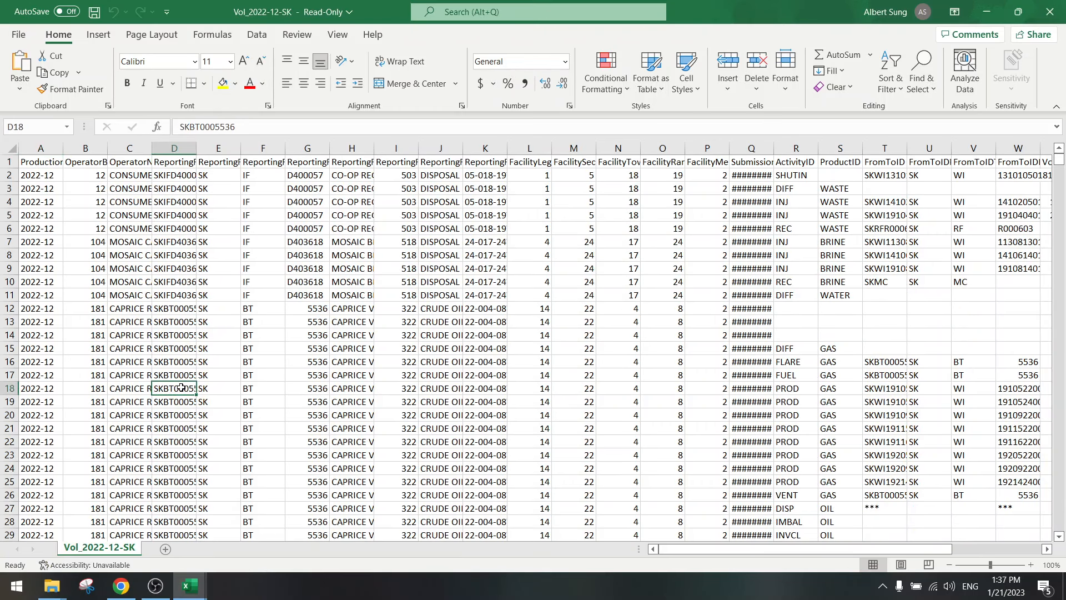
pyautogui.click(257, 35)
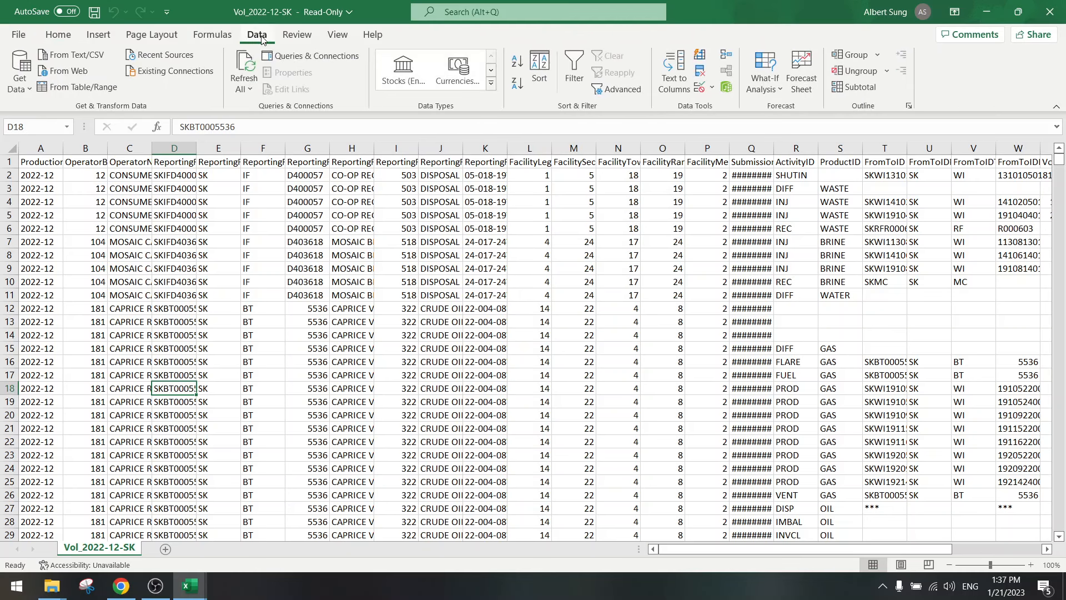
pyautogui.click(574, 70)
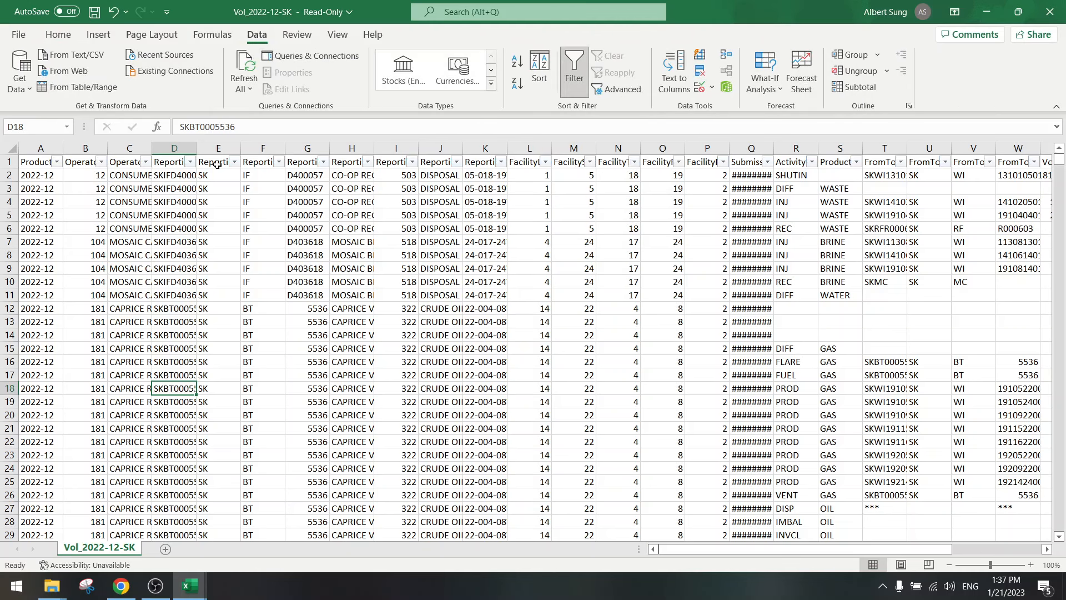
# - Filter the operator name column of the Saskatchewan data to entries matching "prospe"
pyautogui.click(147, 162)
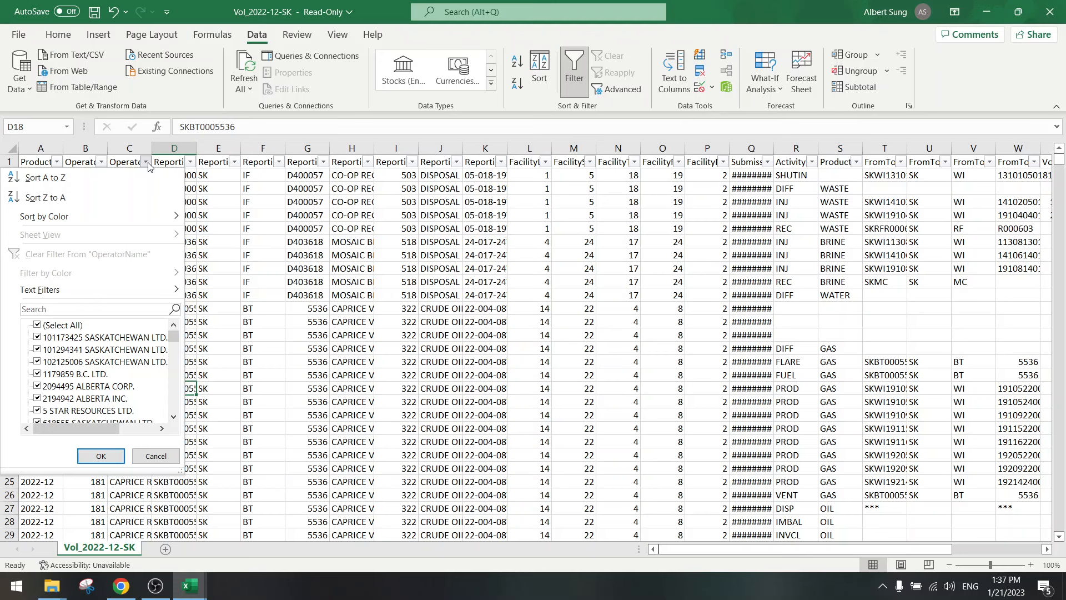
pyautogui.click(94, 309)
pyautogui.write('prospe')
pyautogui.press('Return')
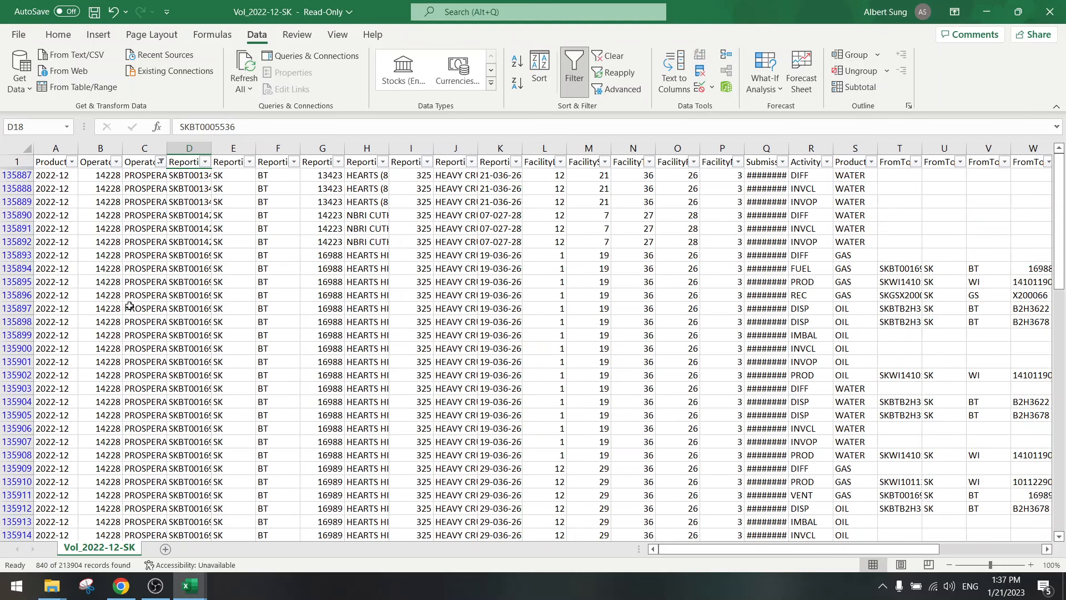
pyautogui.click(137, 315)
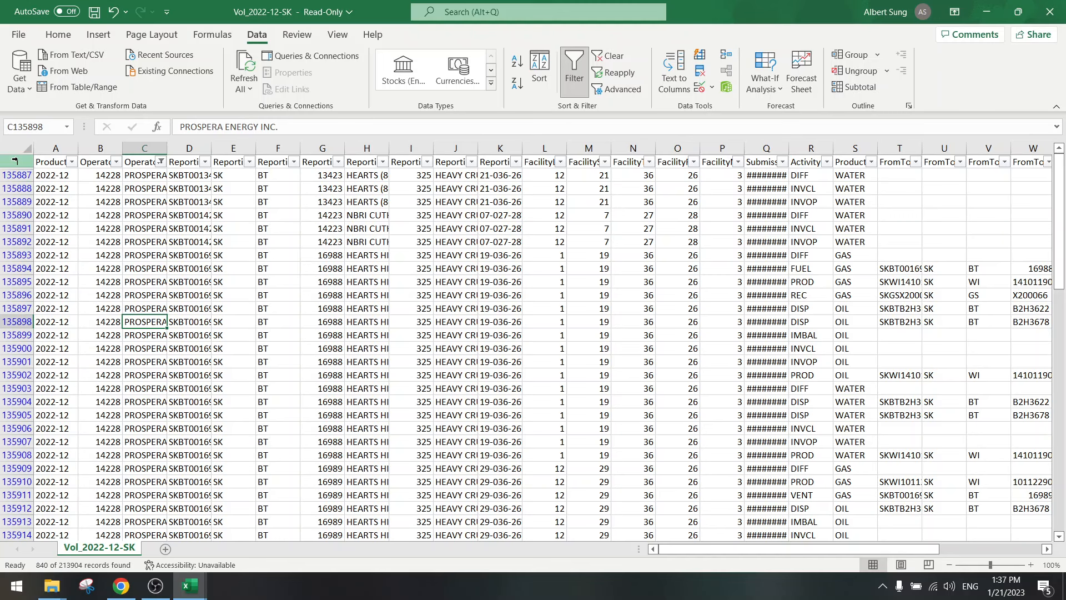
# - Copy the header and all filtered Prospera rows of the Saskatchewan data into a new sheet
pyautogui.moveTo(16, 162); pyautogui.dragTo(17, 177)
pyautogui.moveTo(2, 482); pyautogui.dragTo(5, 534)
pyautogui.moveTo(1, 598); pyautogui.dragTo(1, 599)
pyautogui.hotkey('ctrl', 'c')
pyautogui.click(166, 549)
pyautogui.hotkey('ctrl', 'v')
pyautogui.click(262, 375)
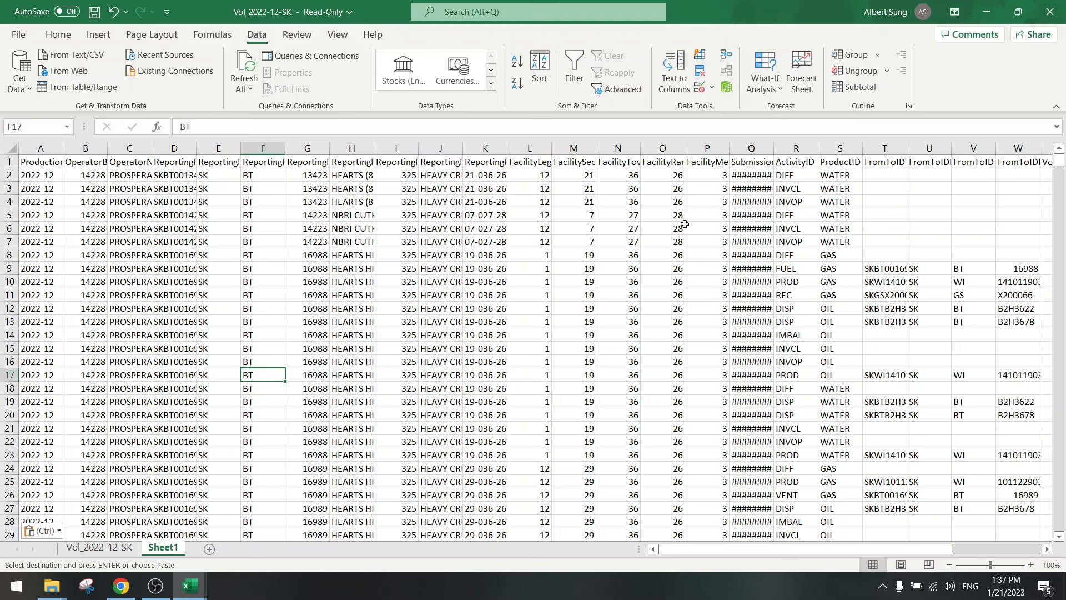
# - Turn on filtering in Sheet1 and limit the ProductID column to OIL
pyautogui.click(574, 72)
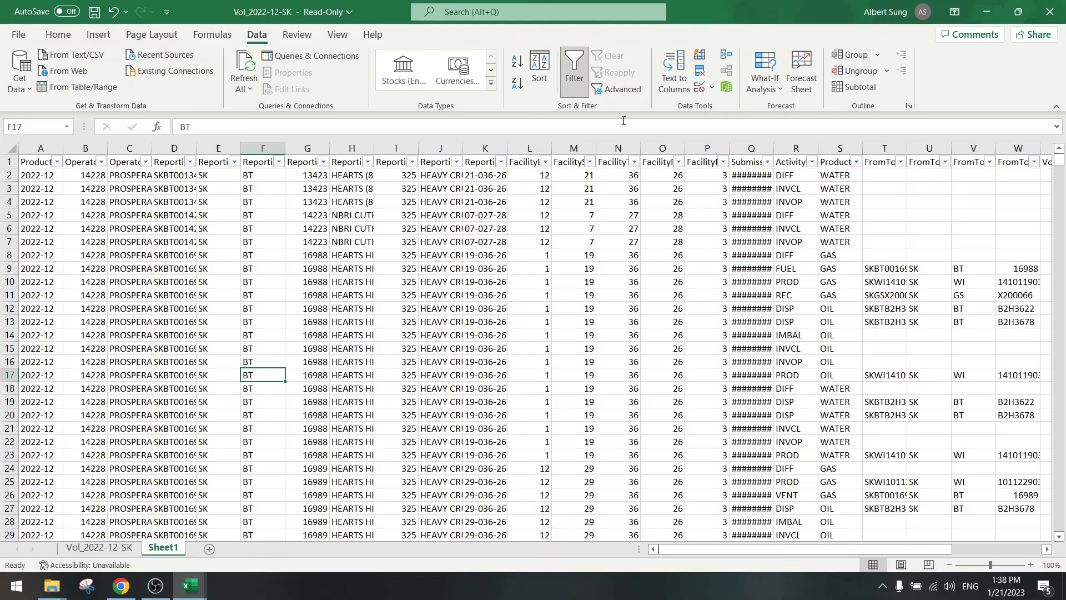
pyautogui.click(856, 162)
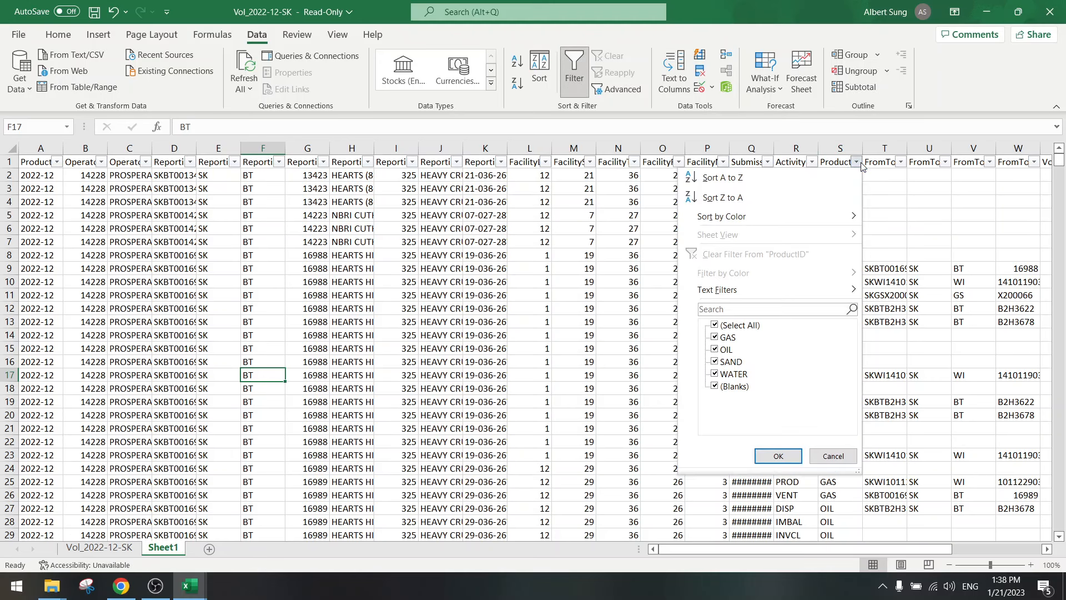
pyautogui.click(715, 326)
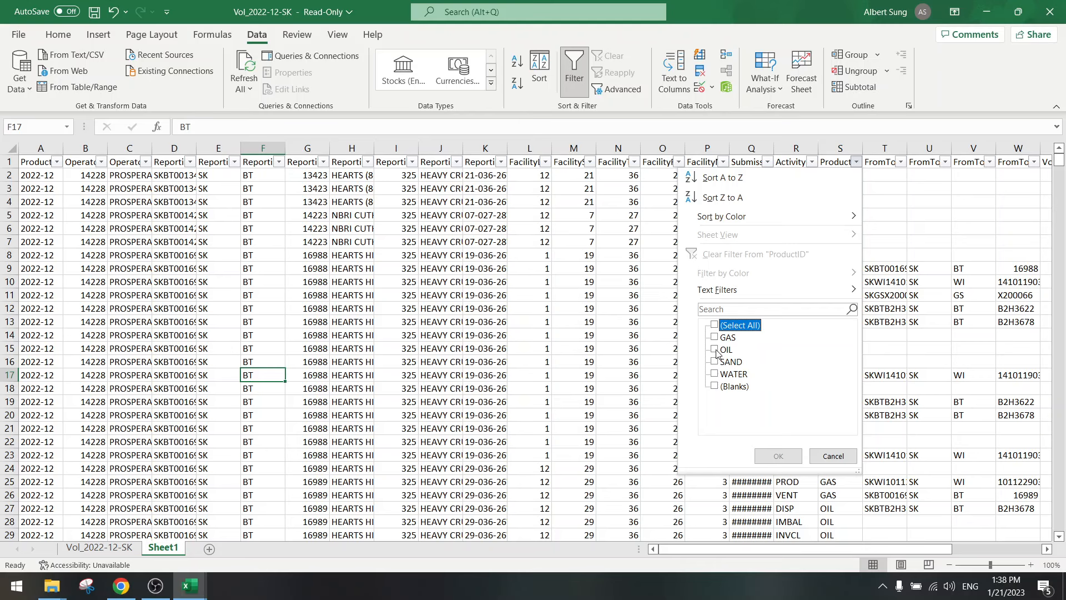
pyautogui.click(715, 350)
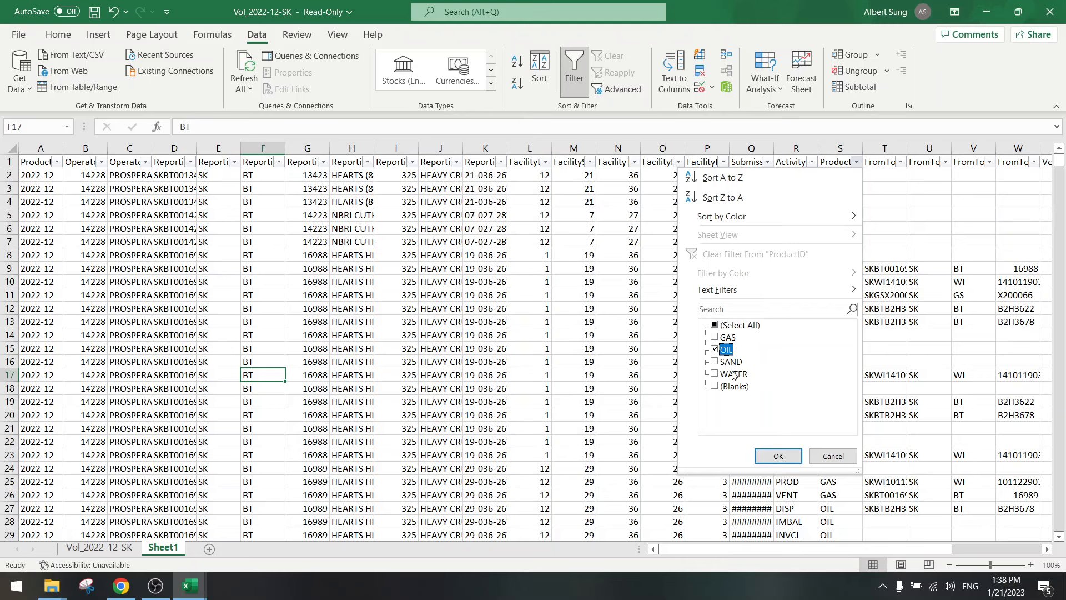
pyautogui.click(779, 456)
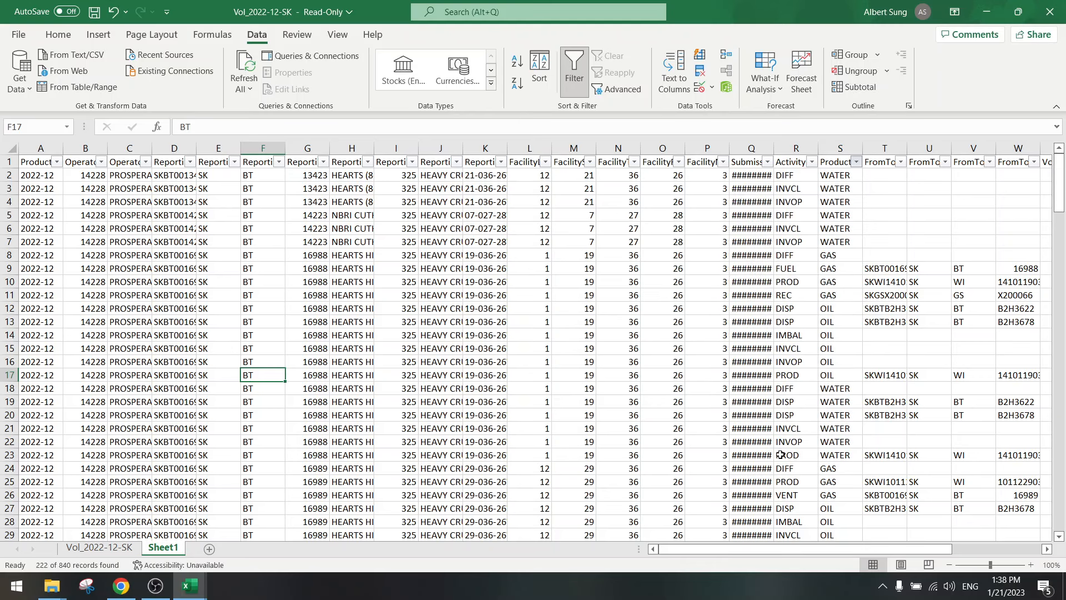
# - Filter the ActivityID column in Sheet1 to show only PROD
pyautogui.click(812, 162)
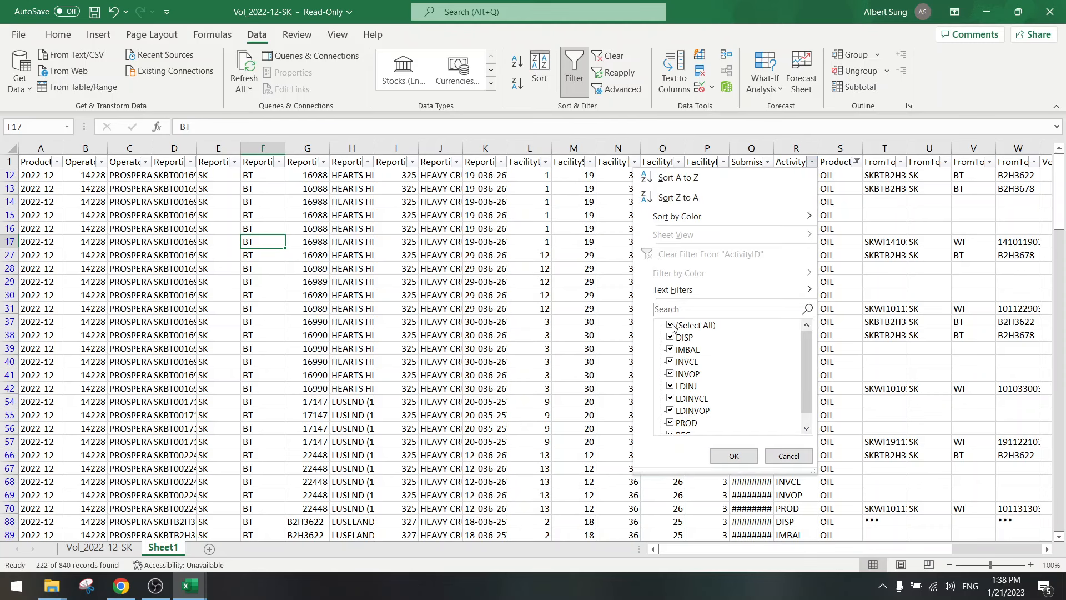
pyautogui.click(672, 326)
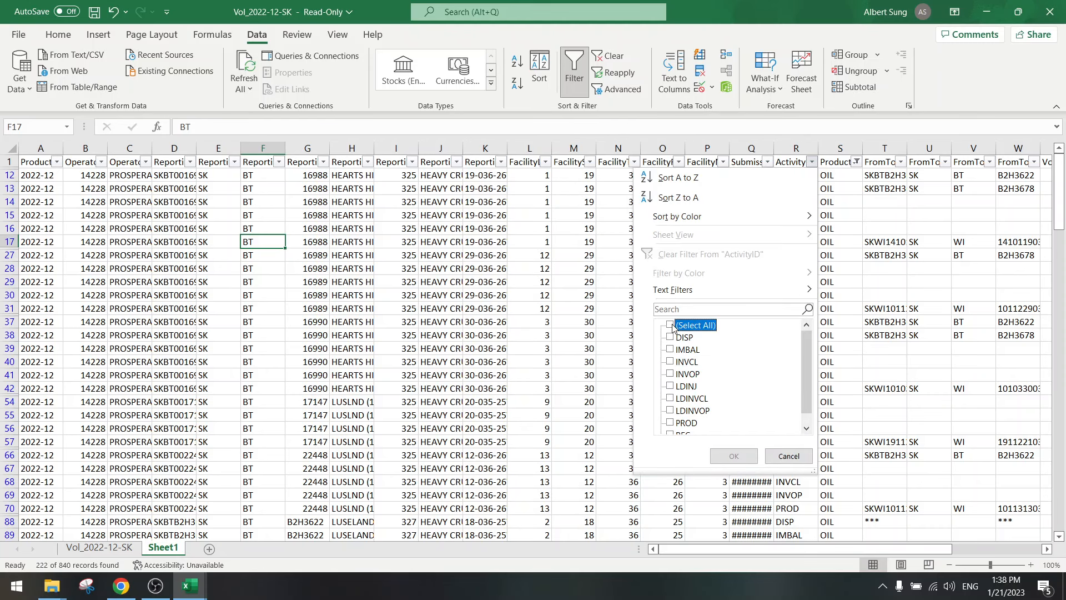
pyautogui.click(671, 423)
pyautogui.scroll(-1, 716, 390)
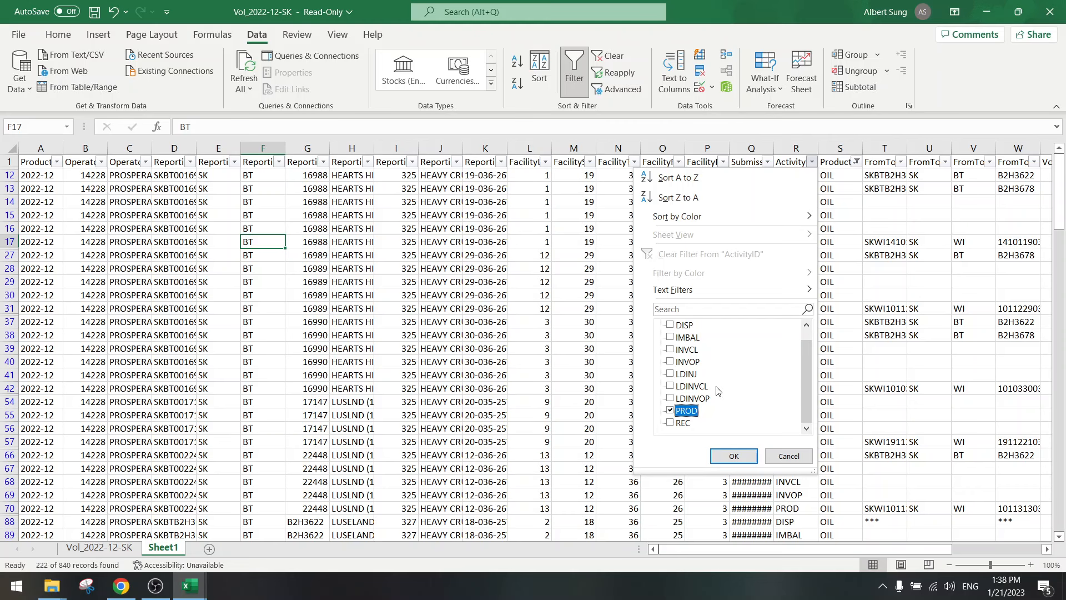
pyautogui.click(732, 456)
pyautogui.click(138, 226)
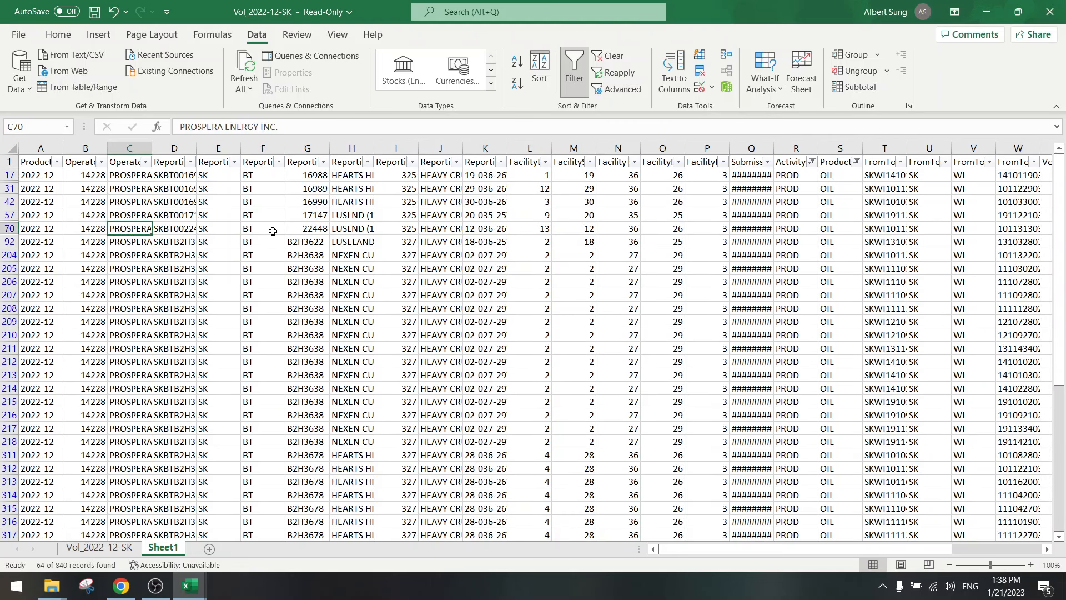
# - Copy the header and all filtered oil production rows from Sheet1 into another new sheet
pyautogui.click(21, 161)
pyautogui.click(11, 161)
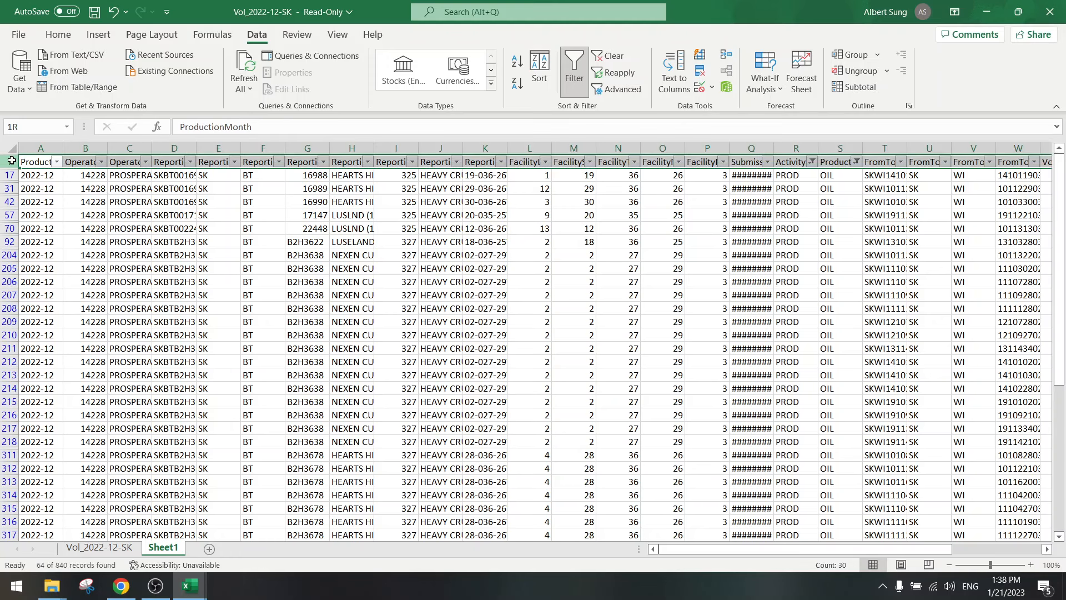
pyautogui.hotkey('ctrl', 'shift', 'Down')
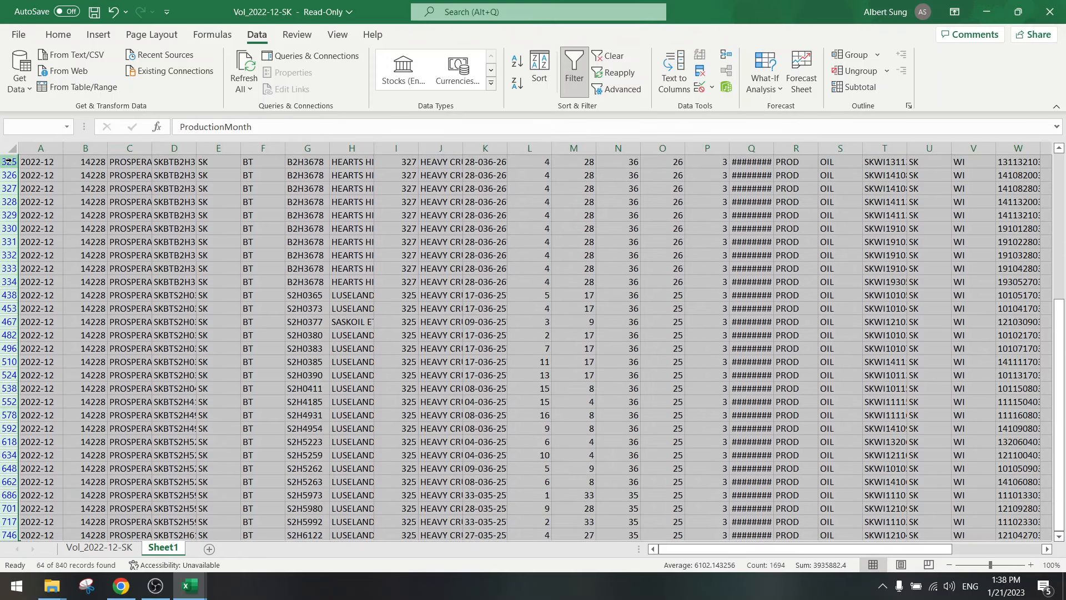
pyautogui.scroll(-5, 270, 384)
pyautogui.hotkey('ctrl', 'c')
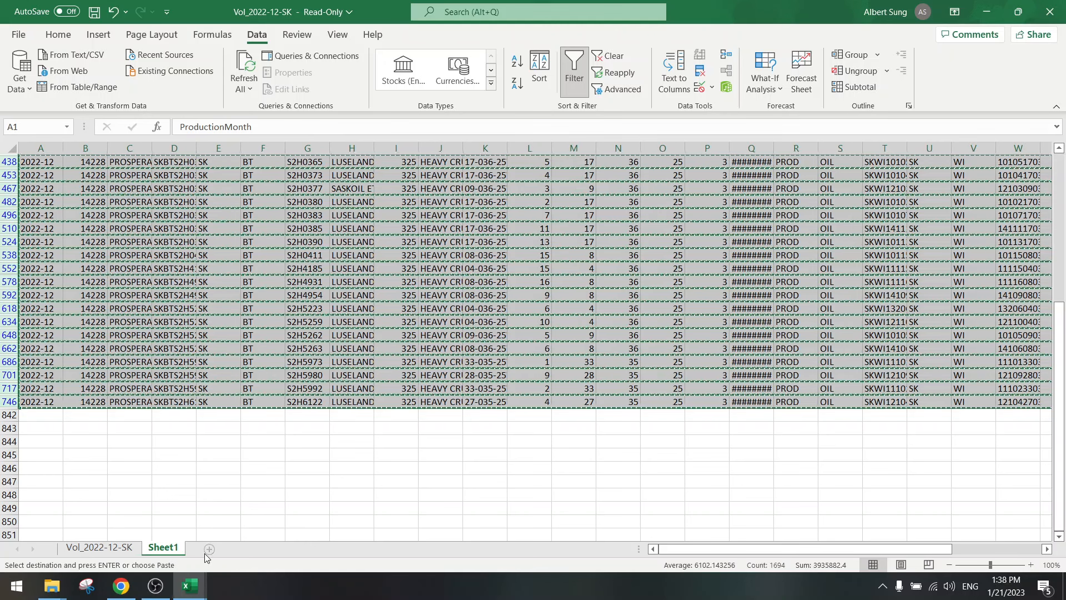
pyautogui.click(209, 549)
pyautogui.hotkey('ctrl', 'v')
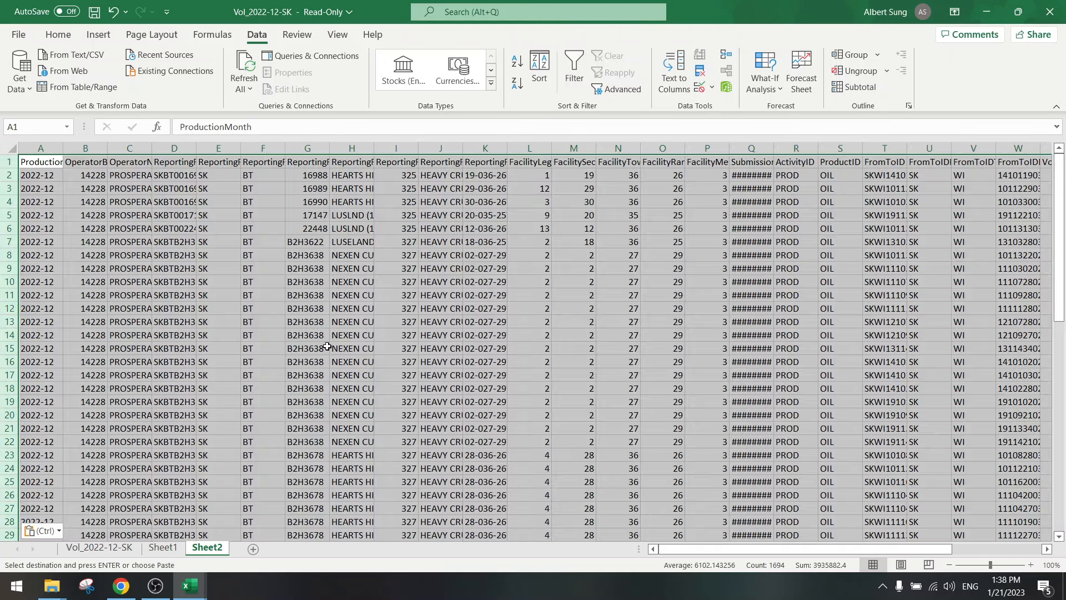
pyautogui.click(469, 296)
pyautogui.scroll(-4, 835, 309)
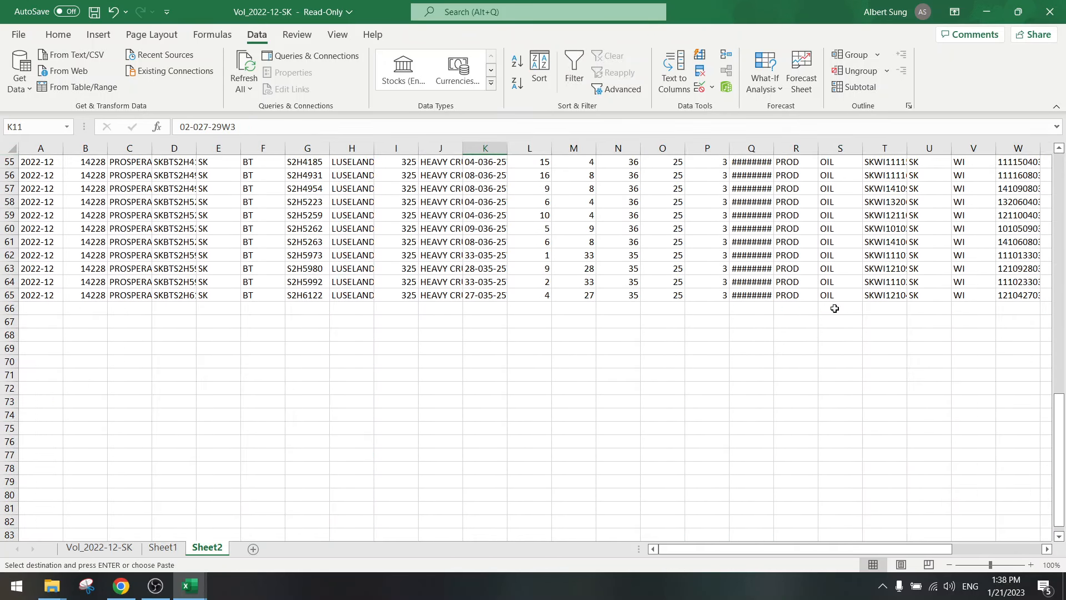
pyautogui.scroll(4, 835, 309)
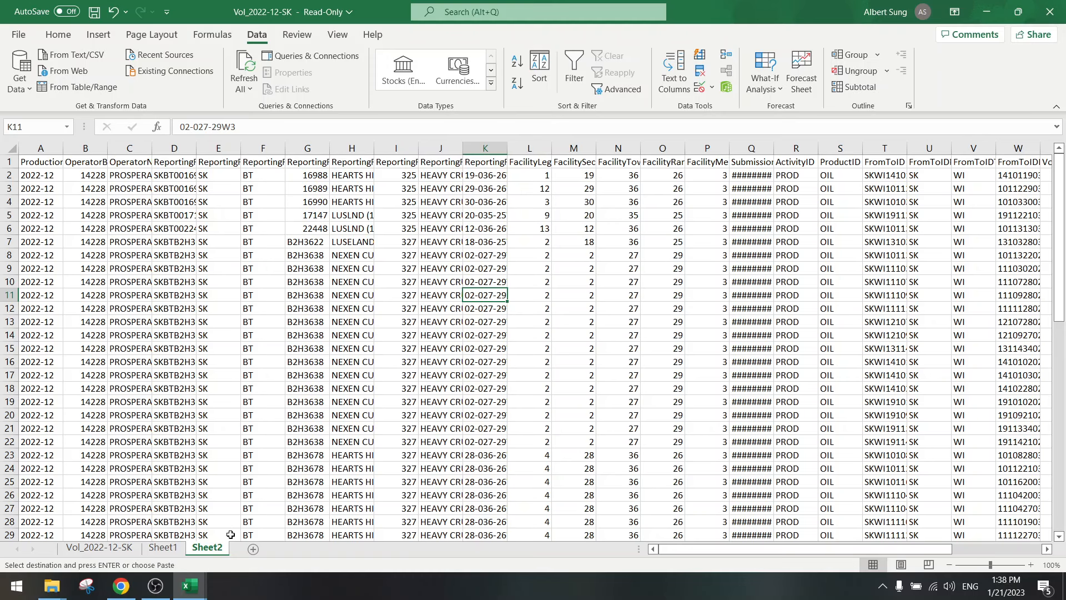
# - Switch to the Vol_2022-12-AB workbook and turn on filtering for its header row
pyautogui.moveTo(194, 588)
pyautogui.click(318, 534)
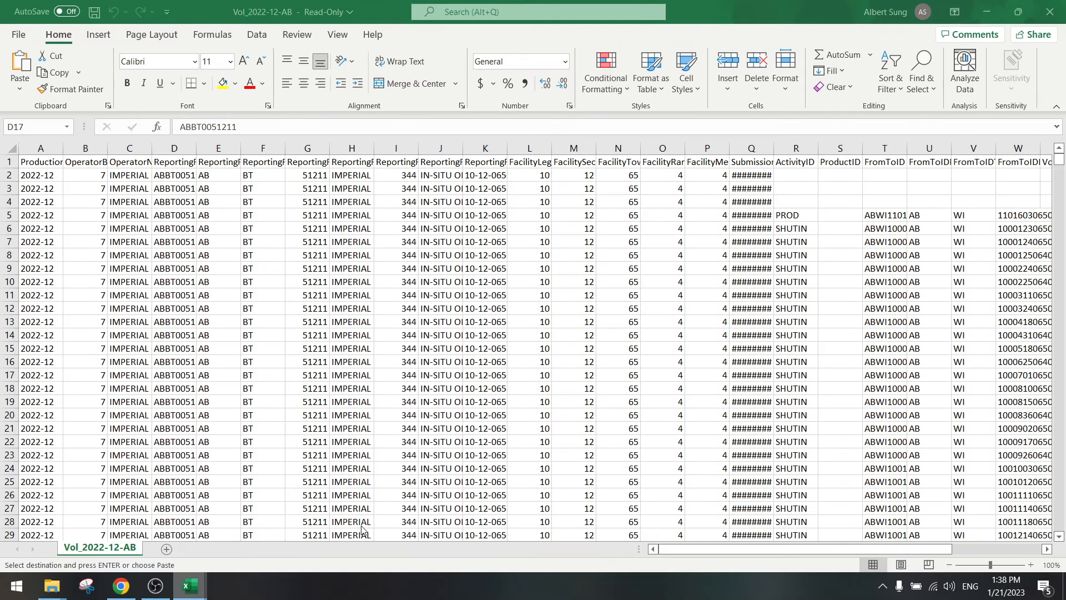
pyautogui.click(262, 322)
pyautogui.click(257, 36)
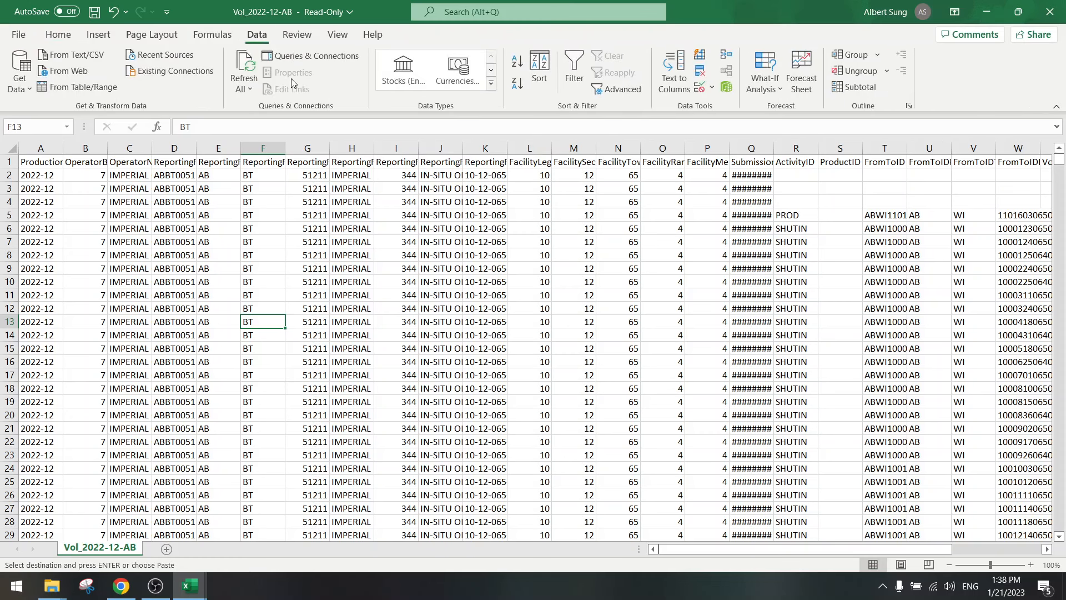
pyautogui.click(574, 72)
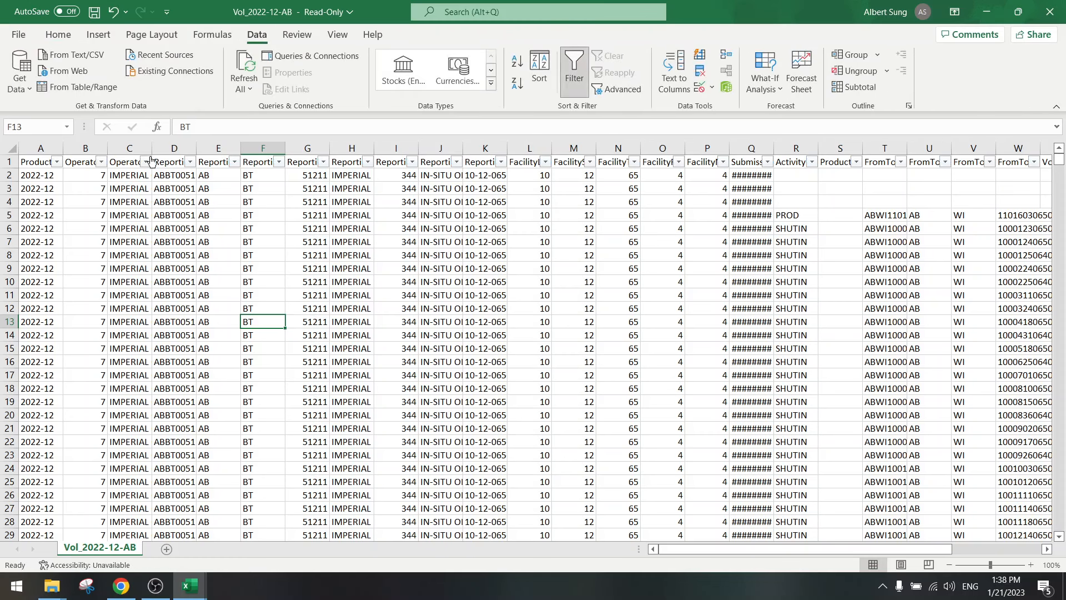
# - Sort the records by OperatorName from Z to A and undo the stray entry in column F
pyautogui.click(147, 160)
pyautogui.click(147, 160)
pyautogui.click(146, 161)
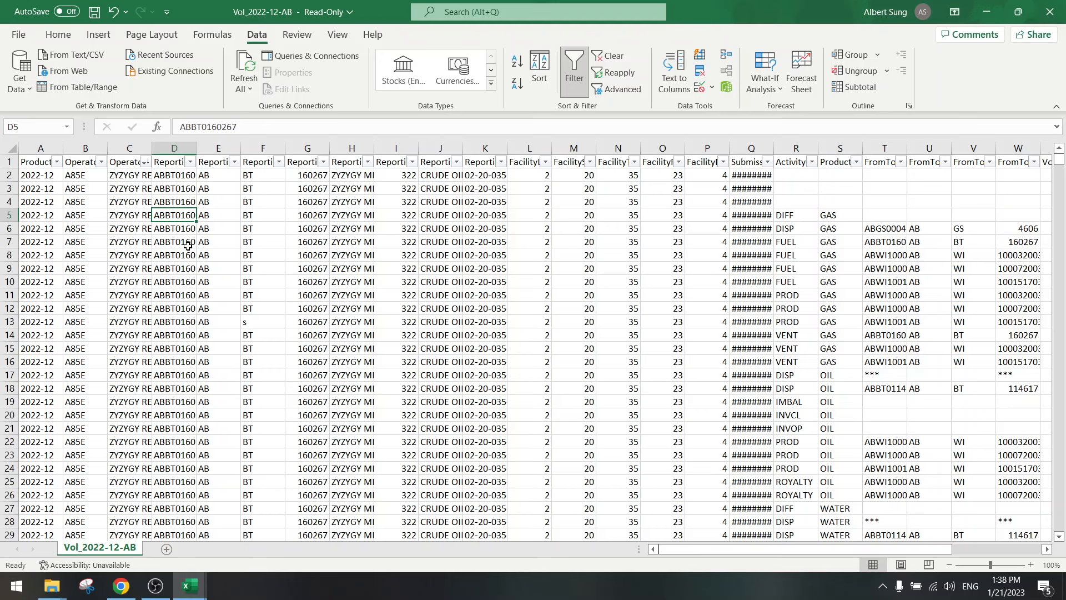
pyautogui.hotkey('ctrl', 'z')
pyautogui.hotkey('ctrl', 'z')
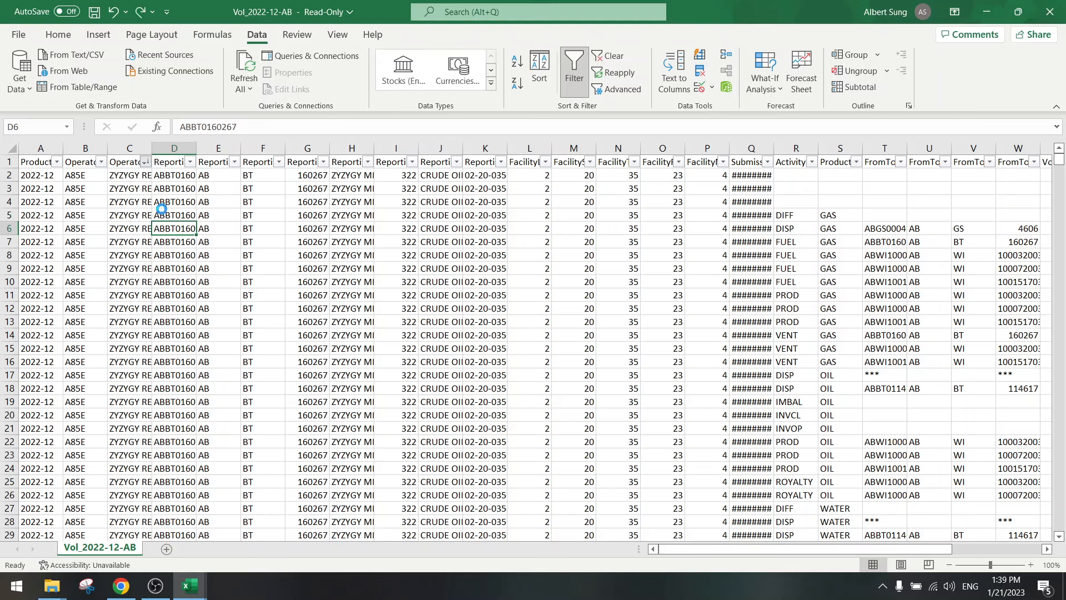
# - Filter the OperatorName column to show only operators matching "prospera"
pyautogui.click(144, 162)
pyautogui.click(124, 309)
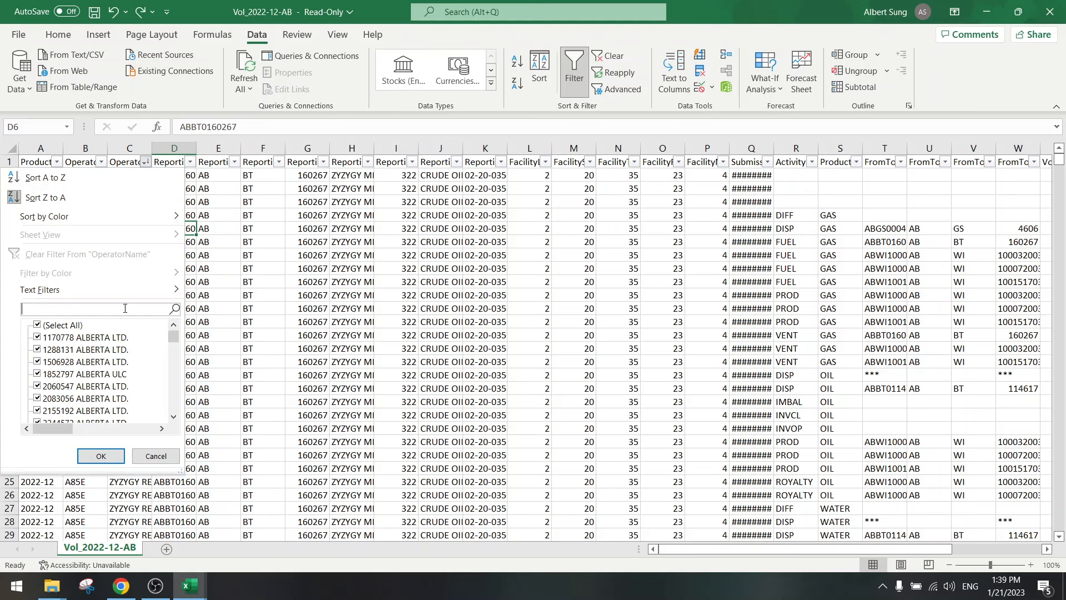
pyautogui.write('prospera')
pyautogui.press('Return')
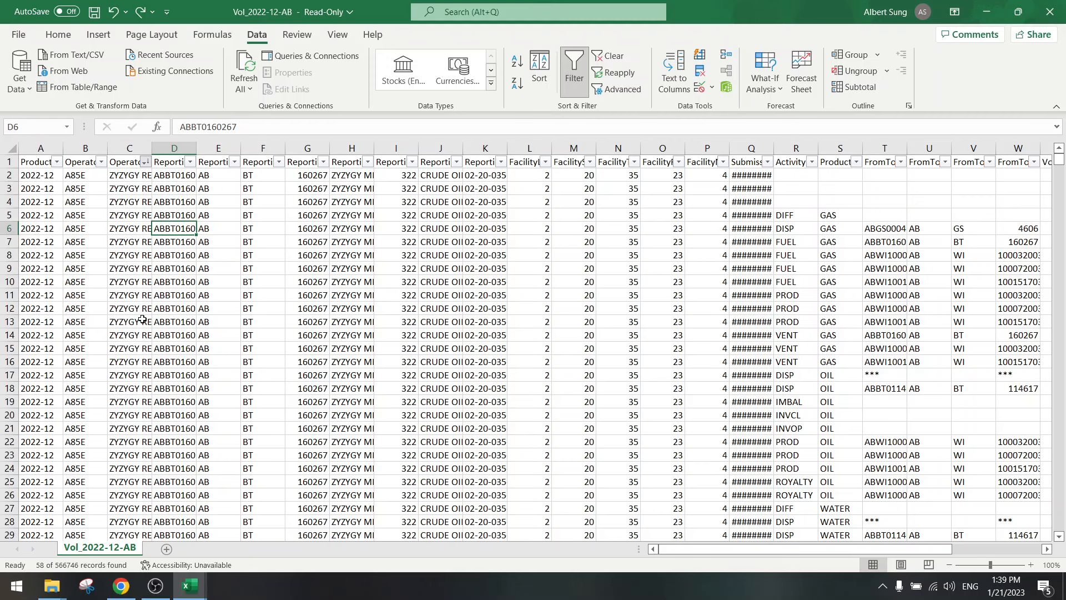
pyautogui.click(143, 319)
# - Copy the header and all filtered Prospera rows into a new sheet of the Vol_2022-12-AB workbook
pyautogui.click(22, 161)
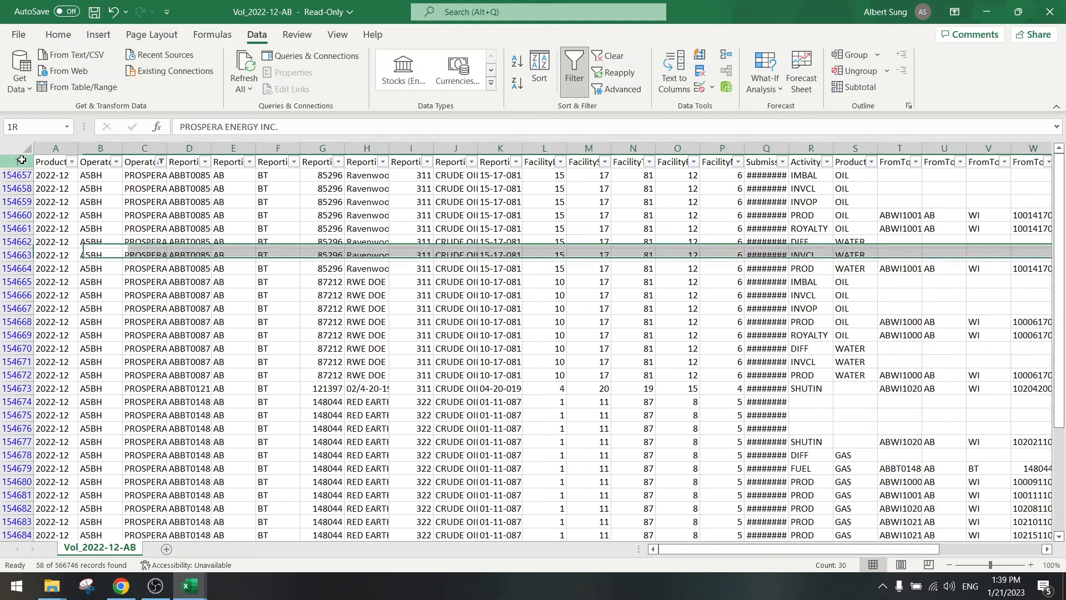
pyautogui.hotkey('ctrl', 'shift', 'Down')
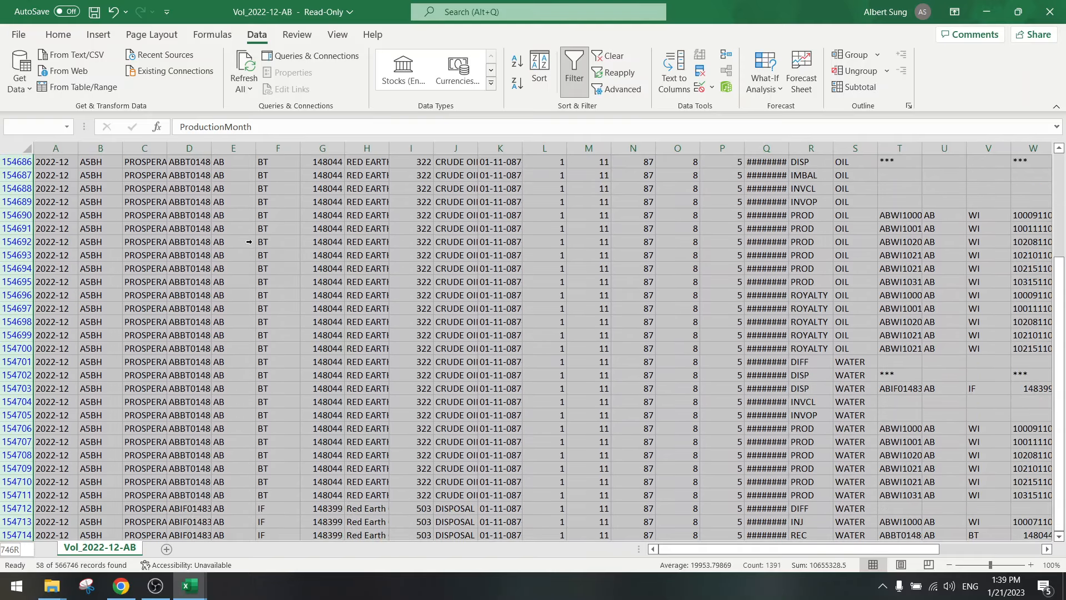
pyautogui.hotkey('ctrl', 'c')
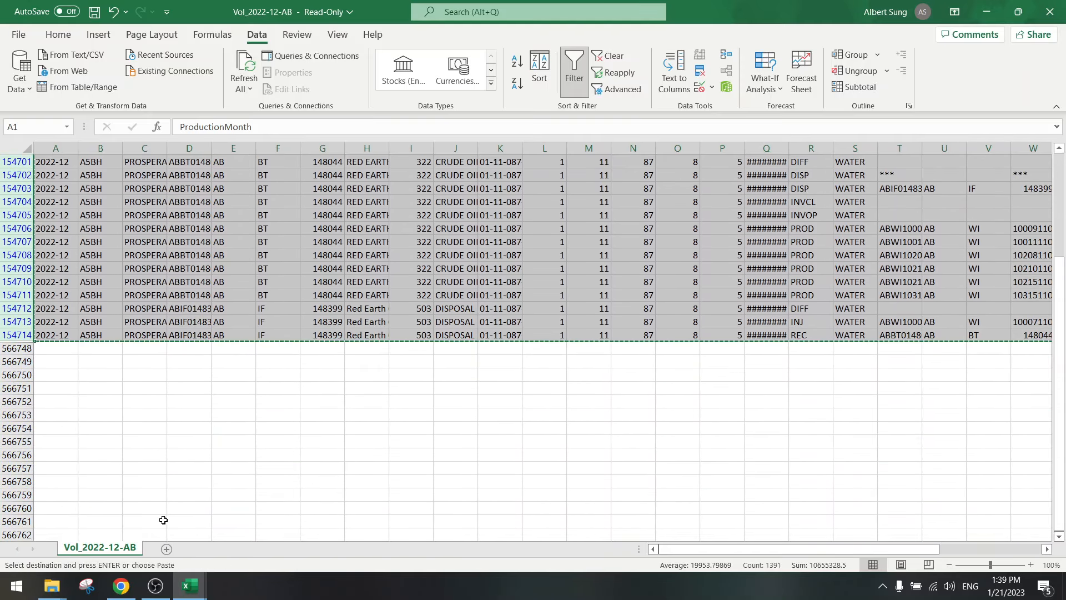
pyautogui.click(166, 549)
pyautogui.hotkey('ctrl', 'v')
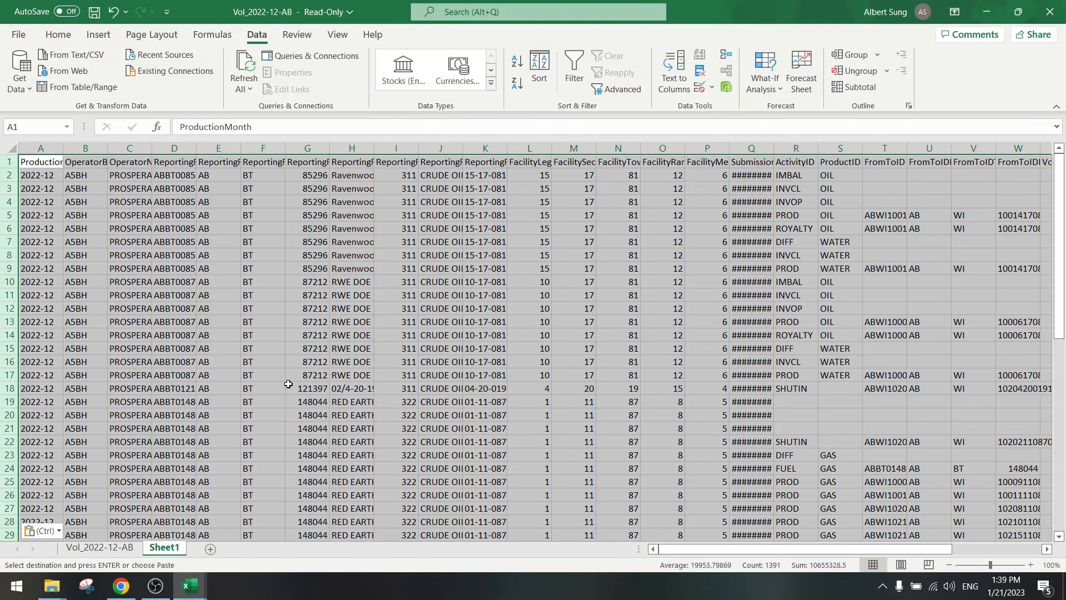
# - Turn on filtering for the copied Alberta records and limit the ProductID column to OIL
pyautogui.click(219, 242)
pyautogui.click(573, 78)
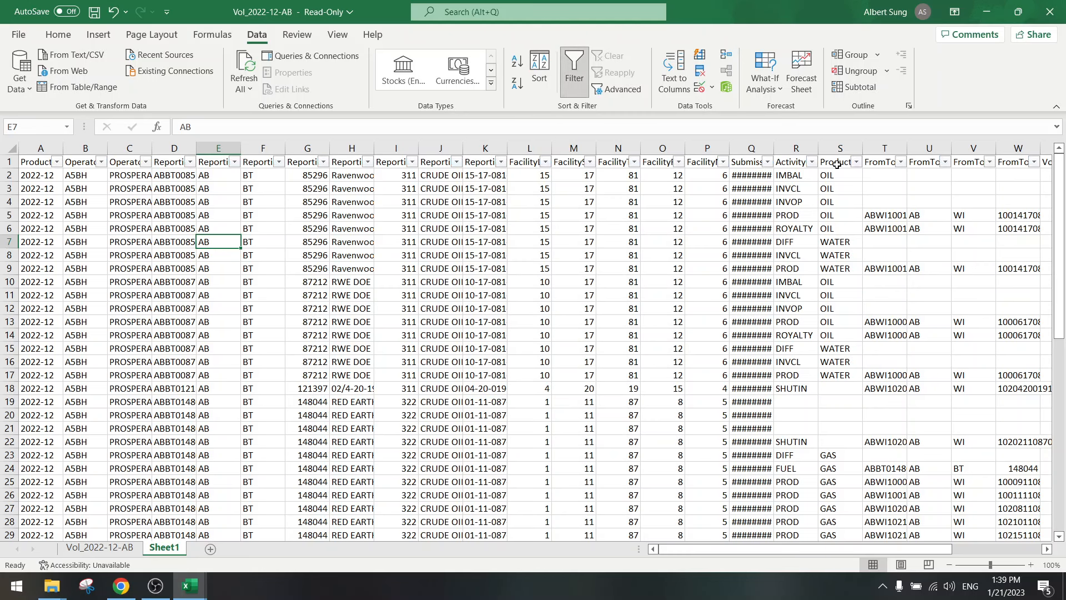
pyautogui.click(856, 161)
pyautogui.click(714, 325)
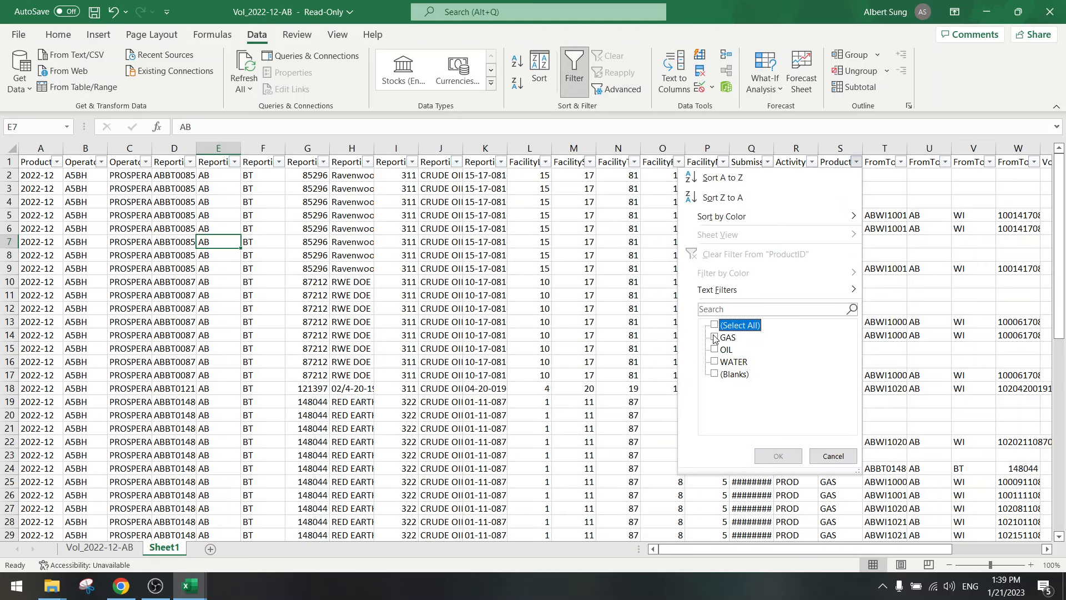
pyautogui.click(715, 349)
pyautogui.click(772, 455)
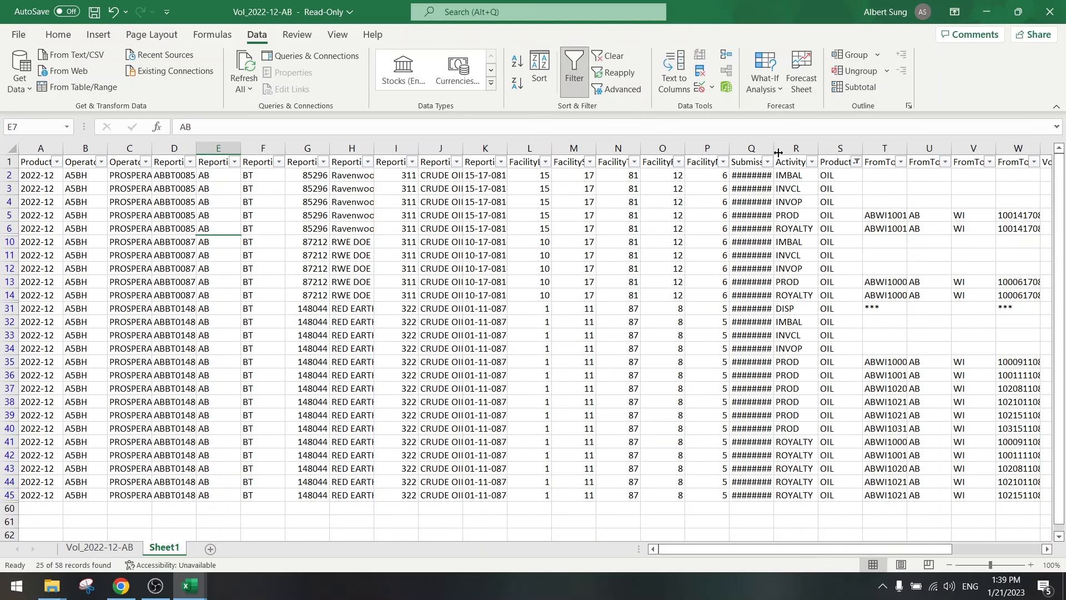
# - Filter the ActivityID column in Sheet1 to show only PROD and ROYALTY
pyautogui.click(811, 162)
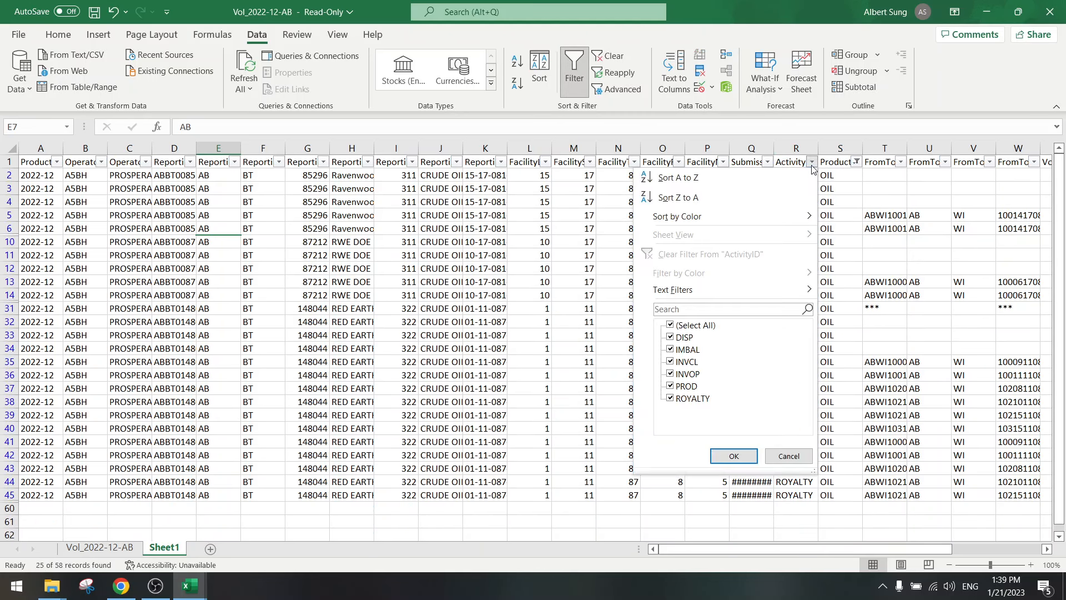
pyautogui.click(670, 326)
pyautogui.click(670, 387)
pyautogui.click(670, 399)
pyautogui.click(734, 456)
pyautogui.click(582, 336)
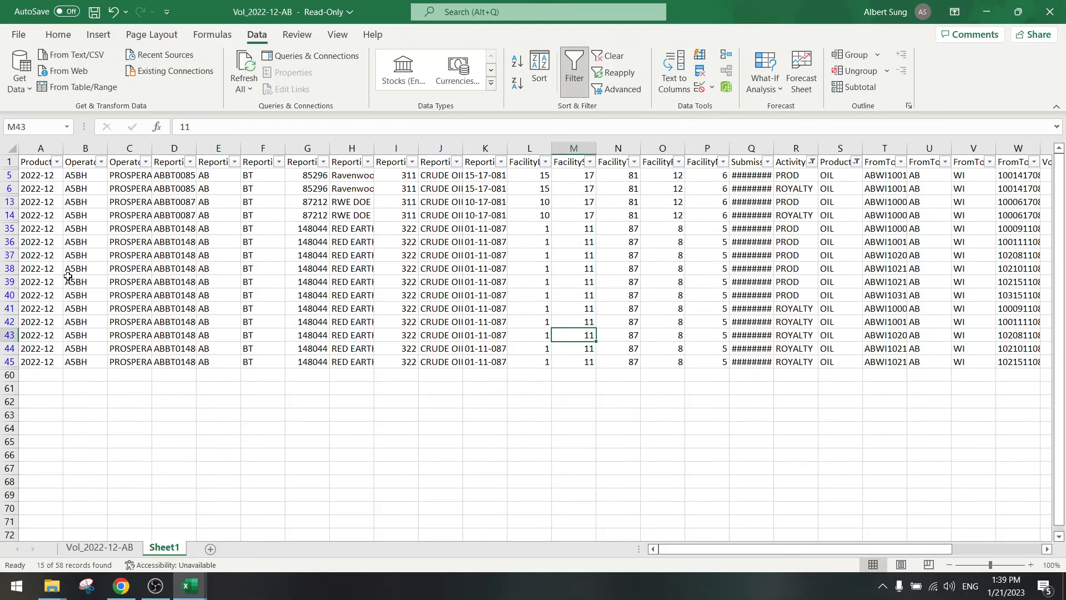
# - Copy the header and all filtered oil rows from the Alberta Sheet1 into another new sheet
pyautogui.click(10, 149)
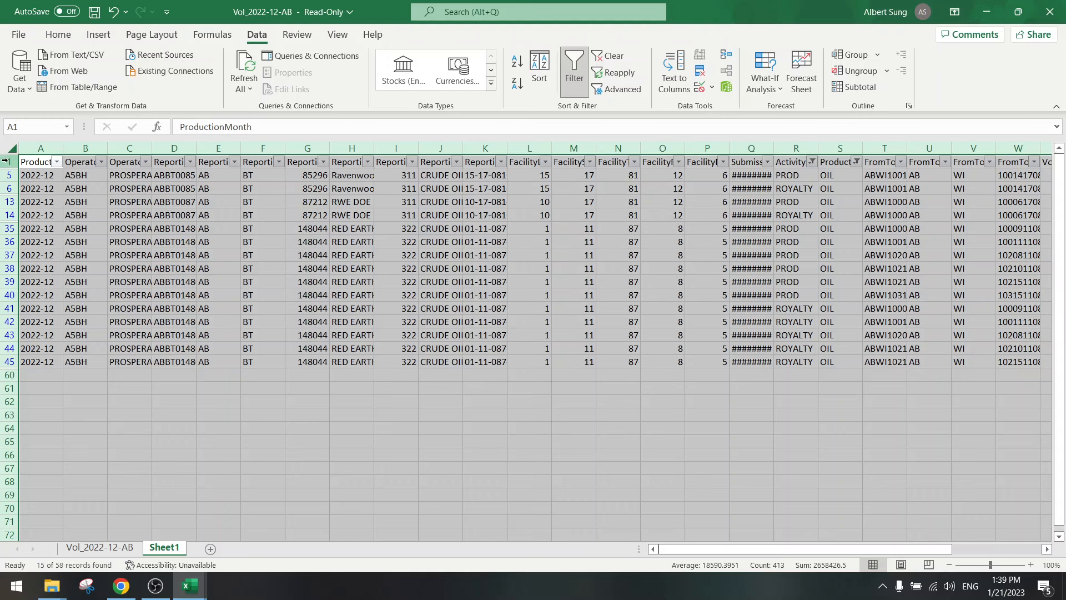
pyautogui.click(7, 161)
pyautogui.hotkey('ctrl', 'shift', 'Down')
pyautogui.hotkey('ctrl', 'c')
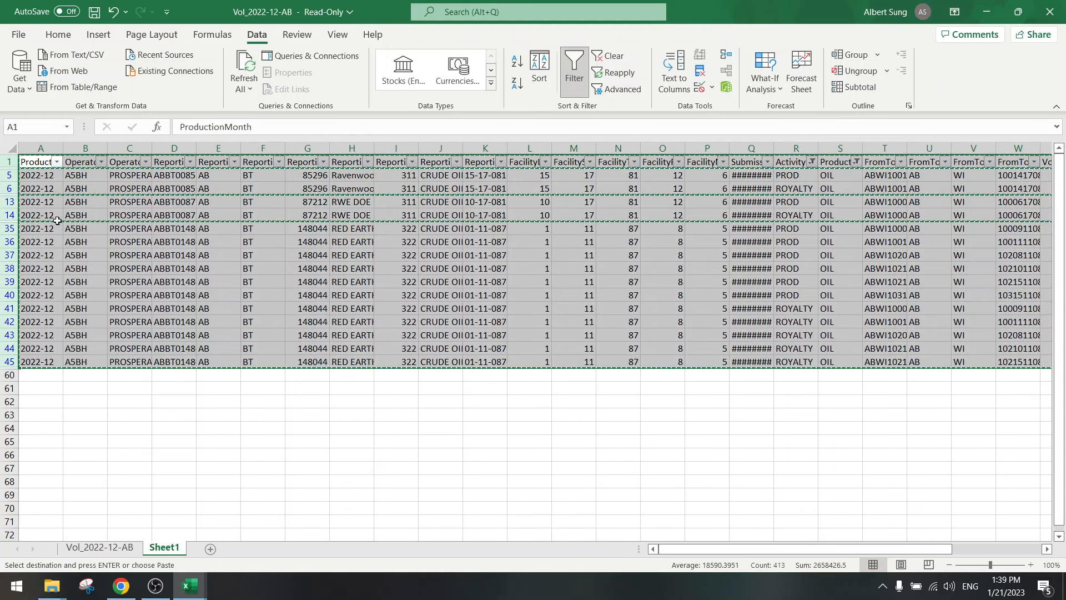
pyautogui.click(211, 549)
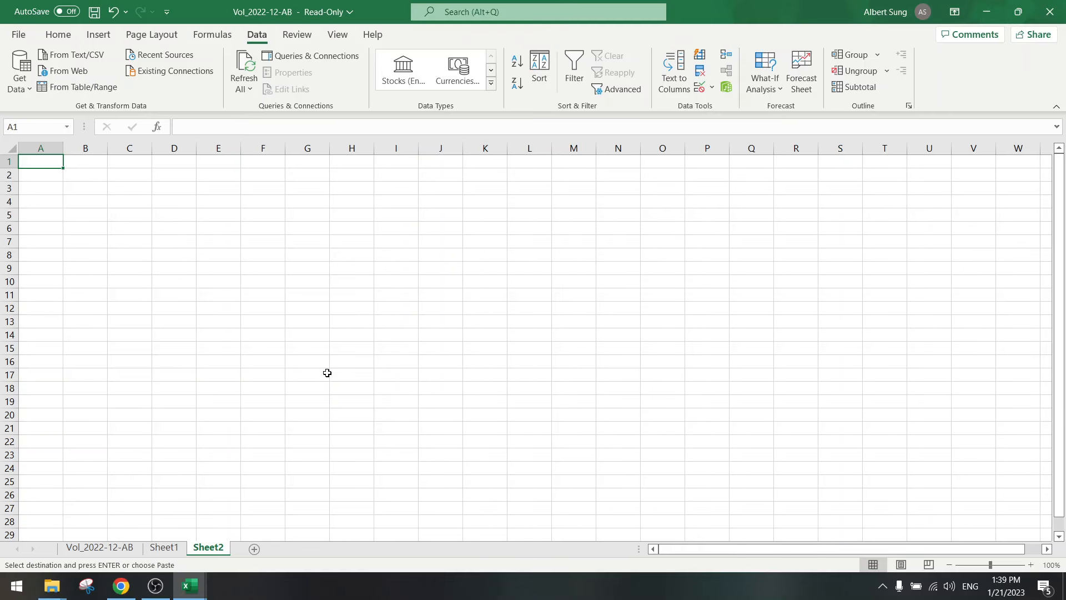
pyautogui.hotkey('ctrl', 'v')
pyautogui.click(307, 295)
pyautogui.click(117, 399)
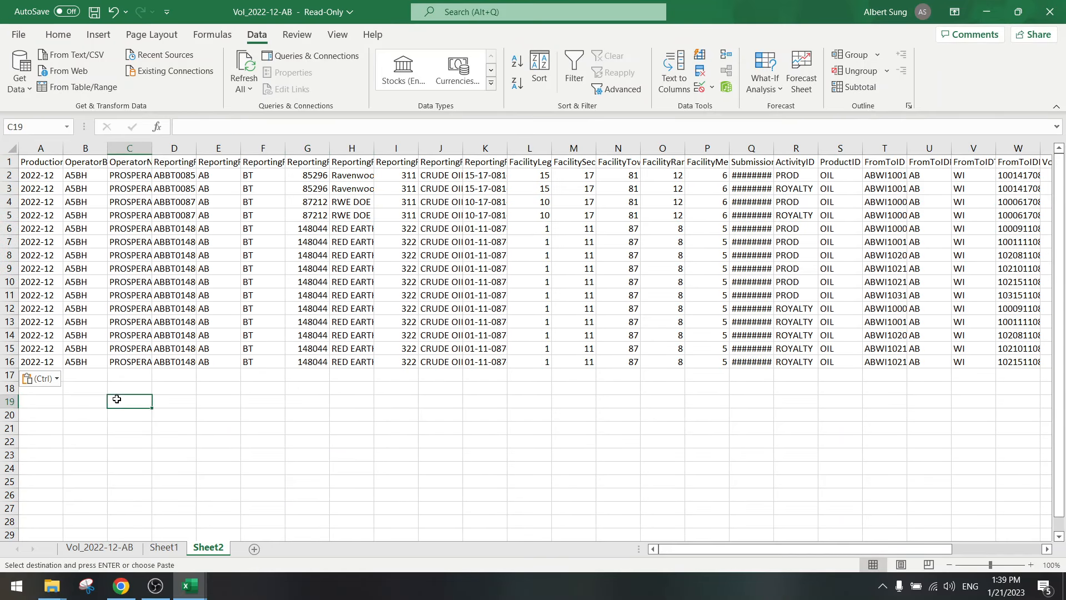
pyautogui.press('Escape')
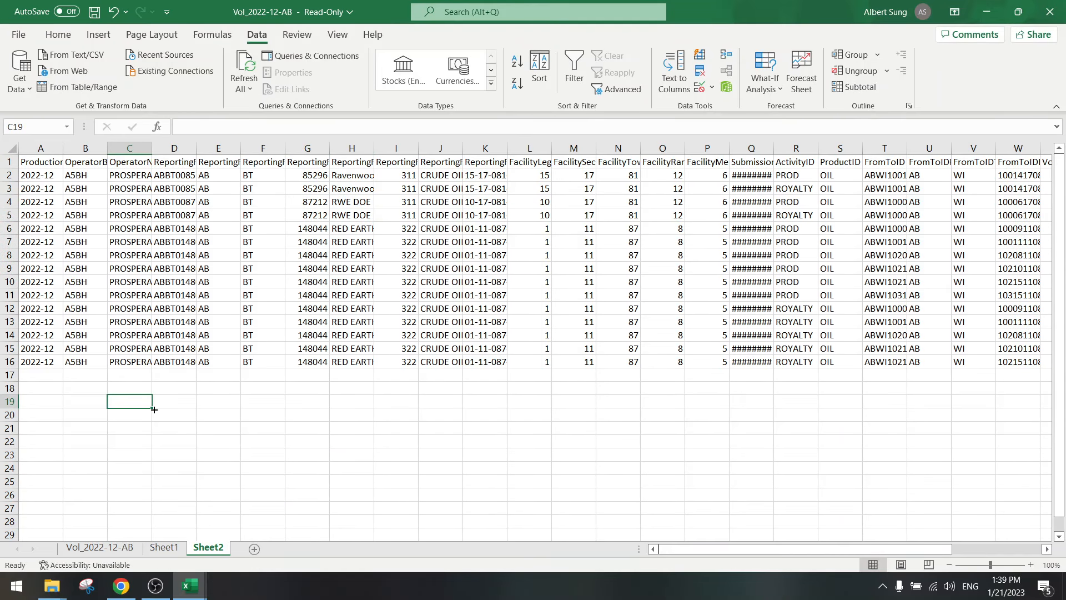
# - Copy rows 1 to 16 of the Alberta Sheet2 into Sheet2 of the Vol_2022-12-SK workbook, starting at cell A66
pyautogui.click(292, 359)
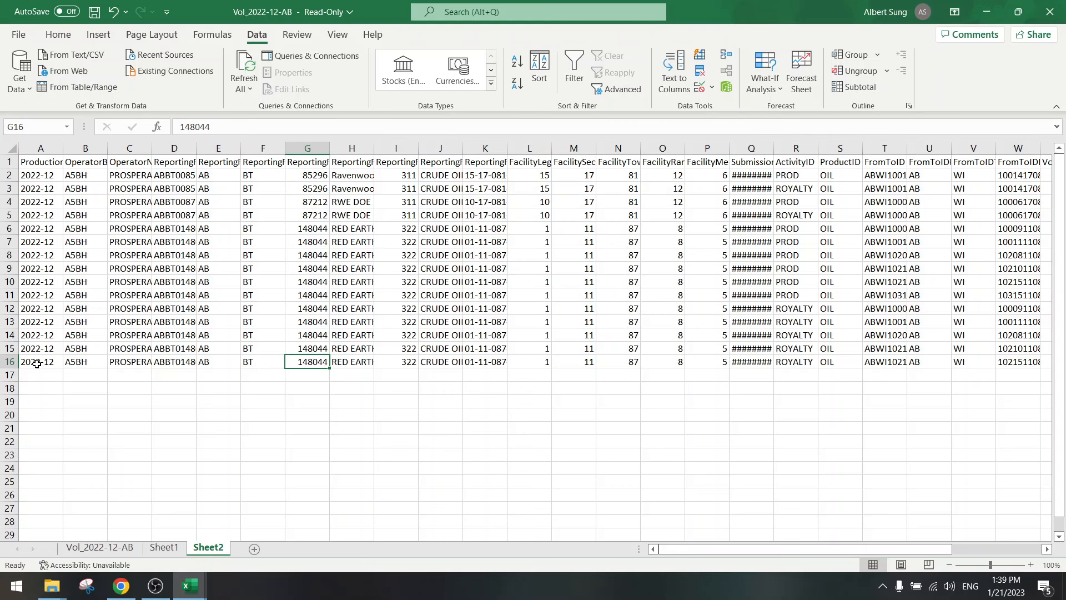
pyautogui.click(9, 161)
pyautogui.moveTo(10, 161); pyautogui.dragTo(9, 364)
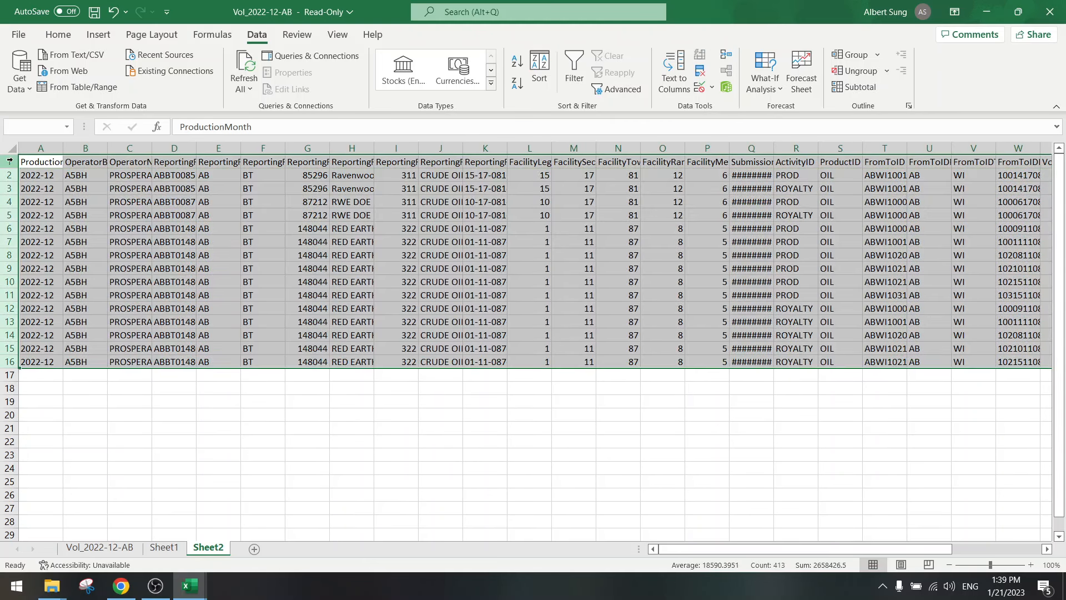
pyautogui.hotkey('ctrl', 'c')
pyautogui.moveTo(191, 584)
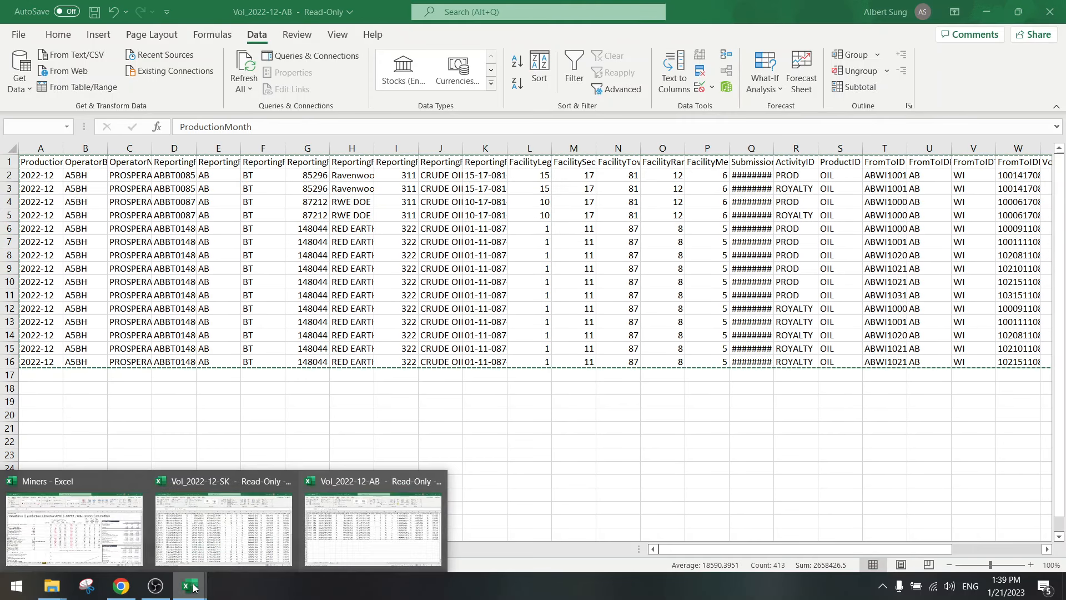
pyautogui.click(218, 534)
pyautogui.click(217, 430)
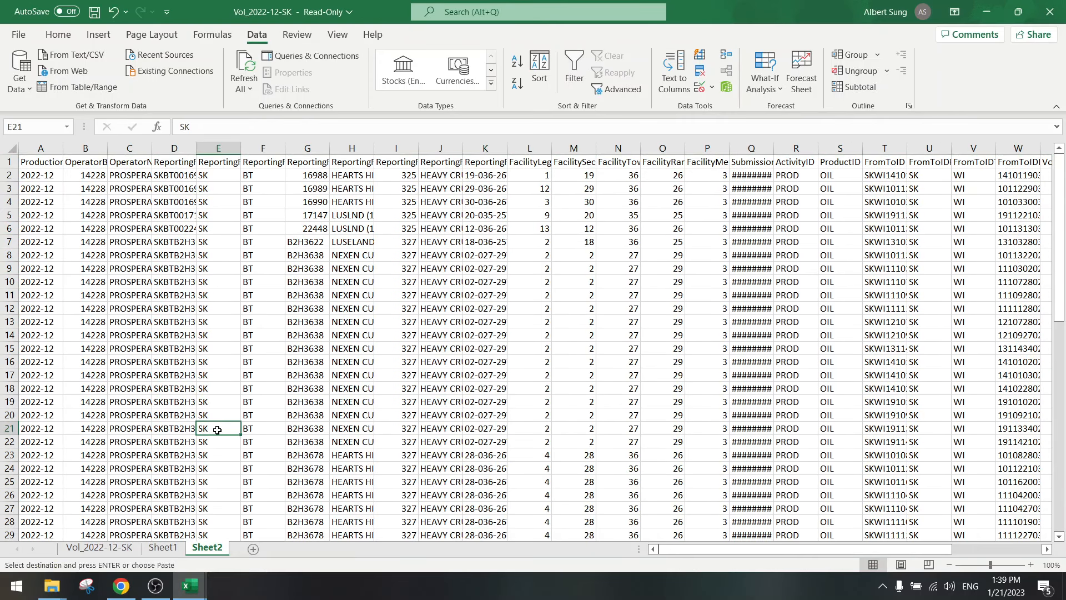
pyautogui.scroll(-20, 217, 430)
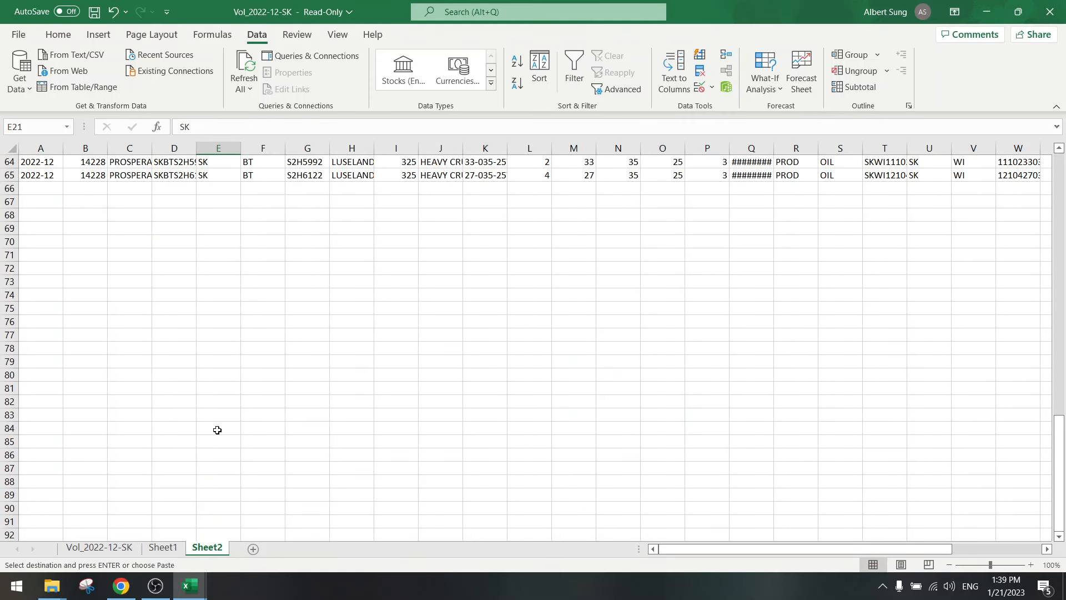
pyautogui.scroll(4, 83, 337)
pyautogui.click(50, 348)
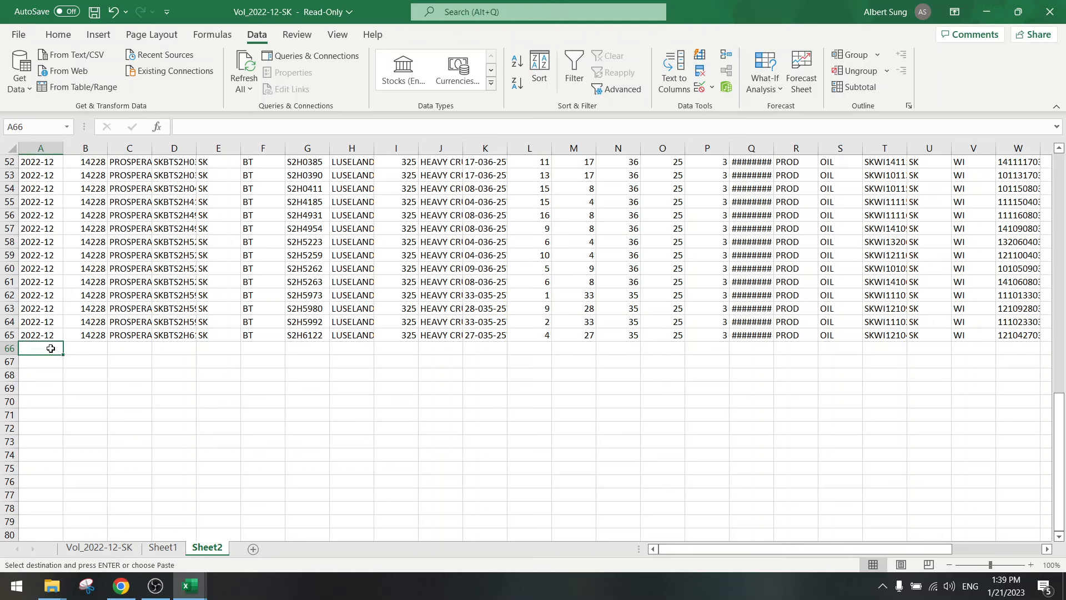
pyautogui.hotkey('ctrl', 'v')
# - Delete the duplicate header row 66 between the Saskatchewan and Alberta records and review the combined rows
pyautogui.click(10, 348)
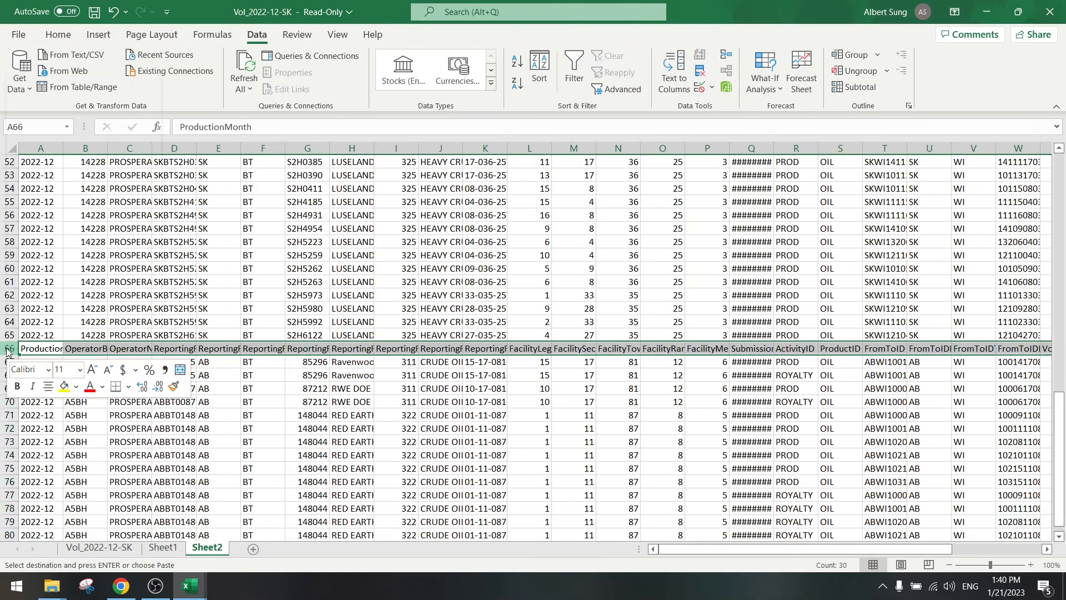
pyautogui.rightClick(10, 348)
pyautogui.click(46, 236)
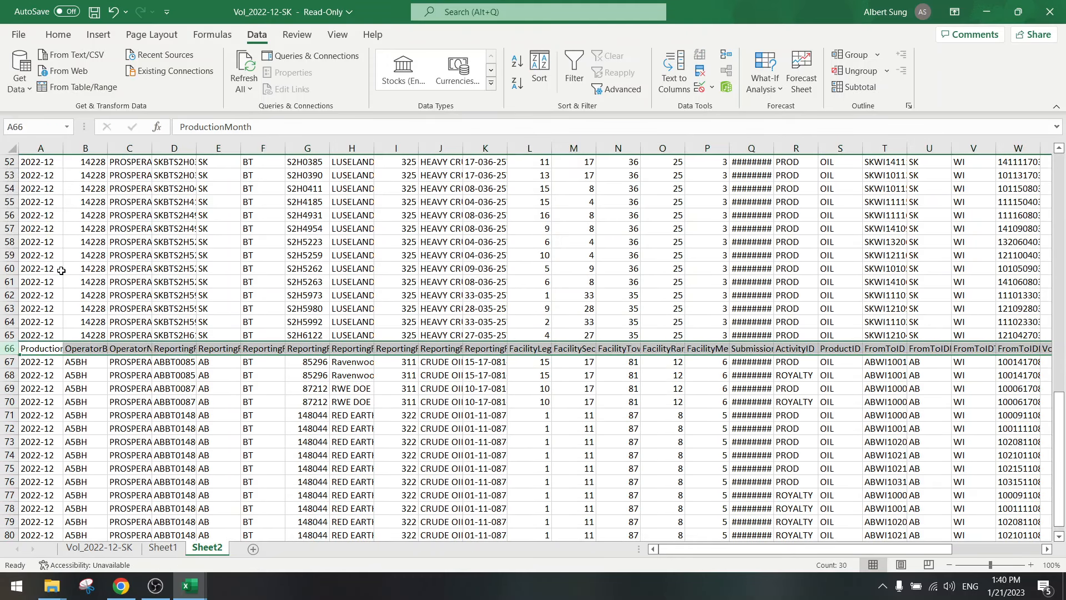
pyautogui.click(42, 322)
pyautogui.scroll(4, 89, 363)
pyautogui.scroll(-5, 89, 364)
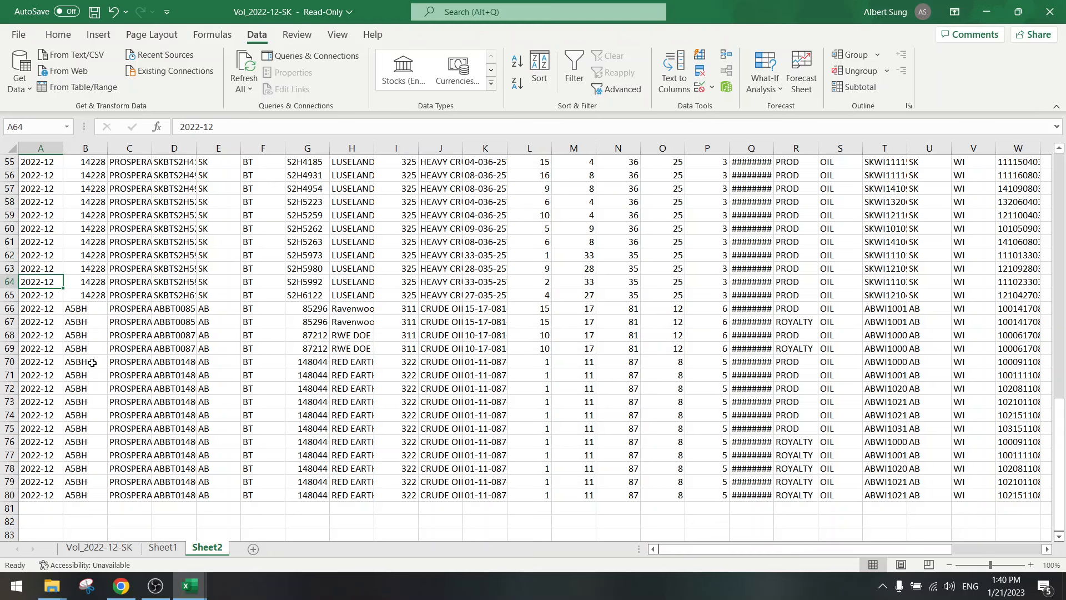
pyautogui.click(93, 363)
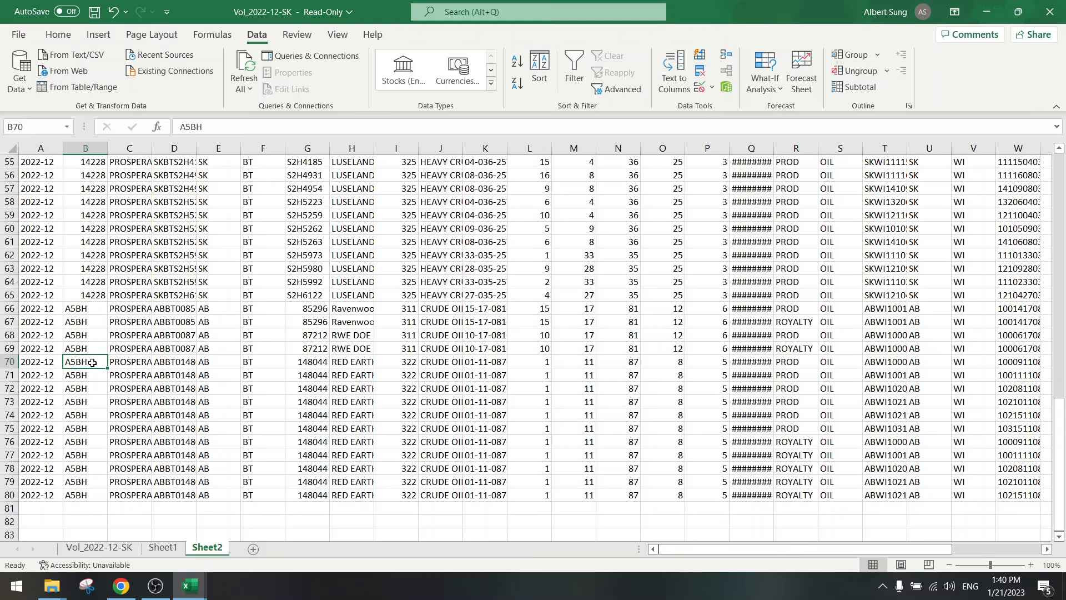
pyautogui.scroll(18, 92, 363)
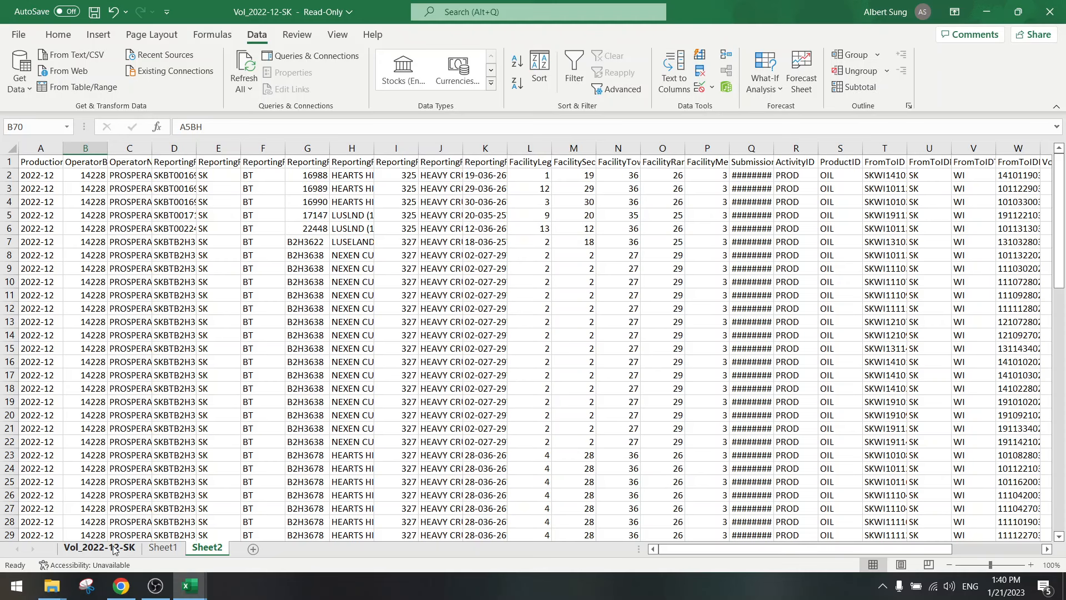
# - Rename Sheet2 of the Vol_2022-12-SK workbook as Dec-2022
pyautogui.doubleClick(205, 547)
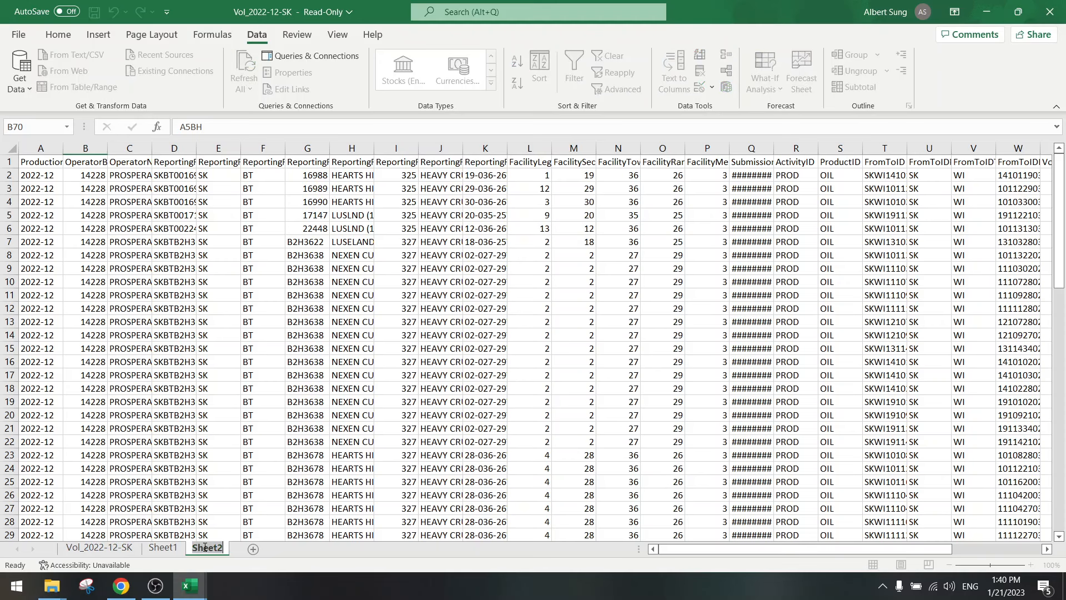
pyautogui.write('Dec-')
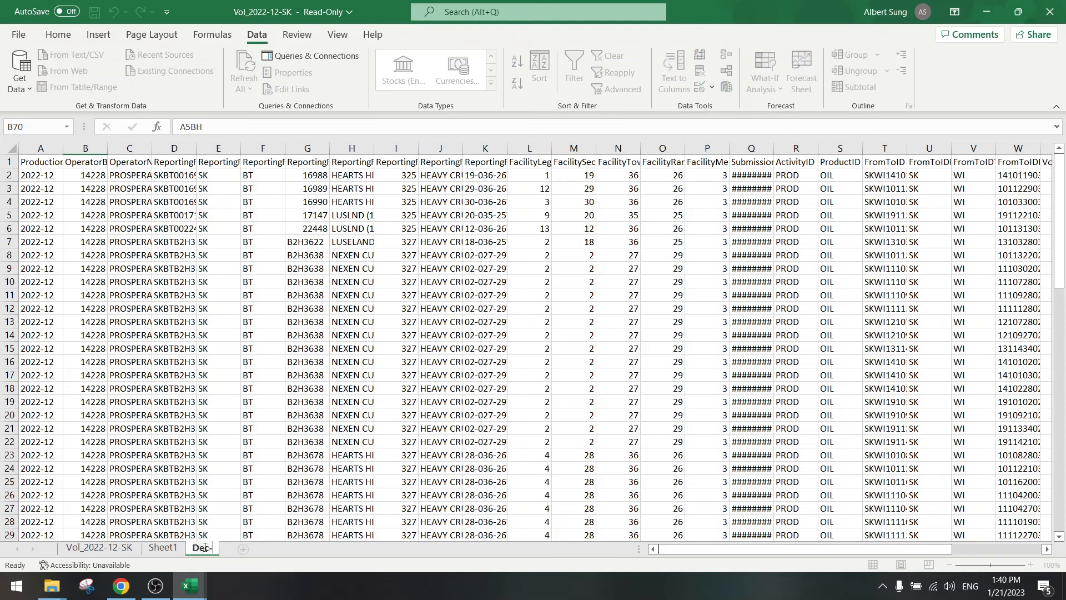
pyautogui.write('2022')
pyautogui.press('Return')
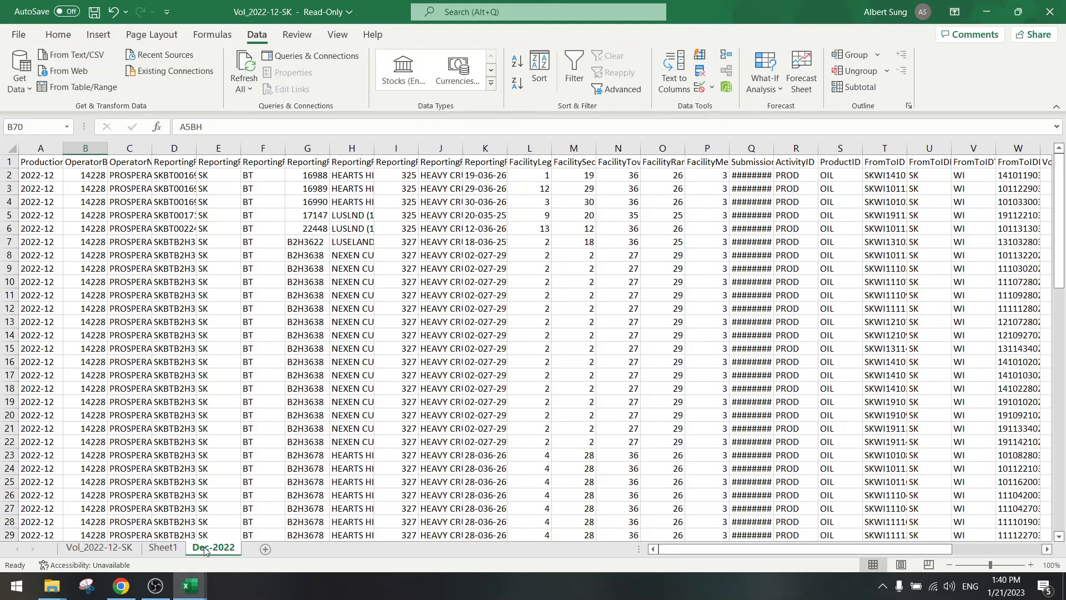
# - Delete the Vol_2022-12-SK and Sheet1 worksheets and review the rows of the remaining Dec-2022 sheet
pyautogui.click(117, 550)
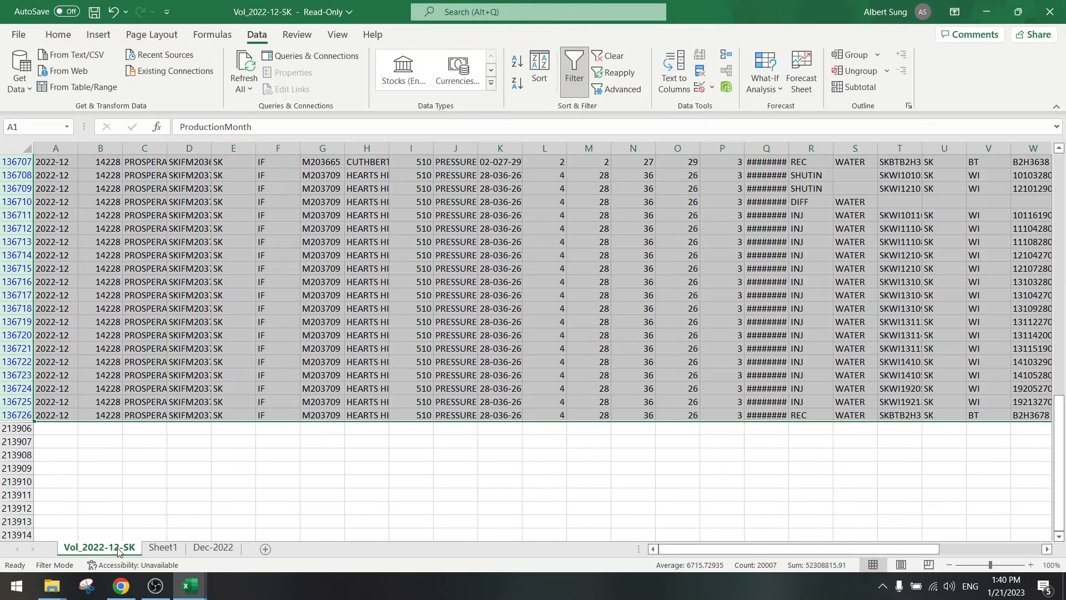
pyautogui.rightClick(118, 550)
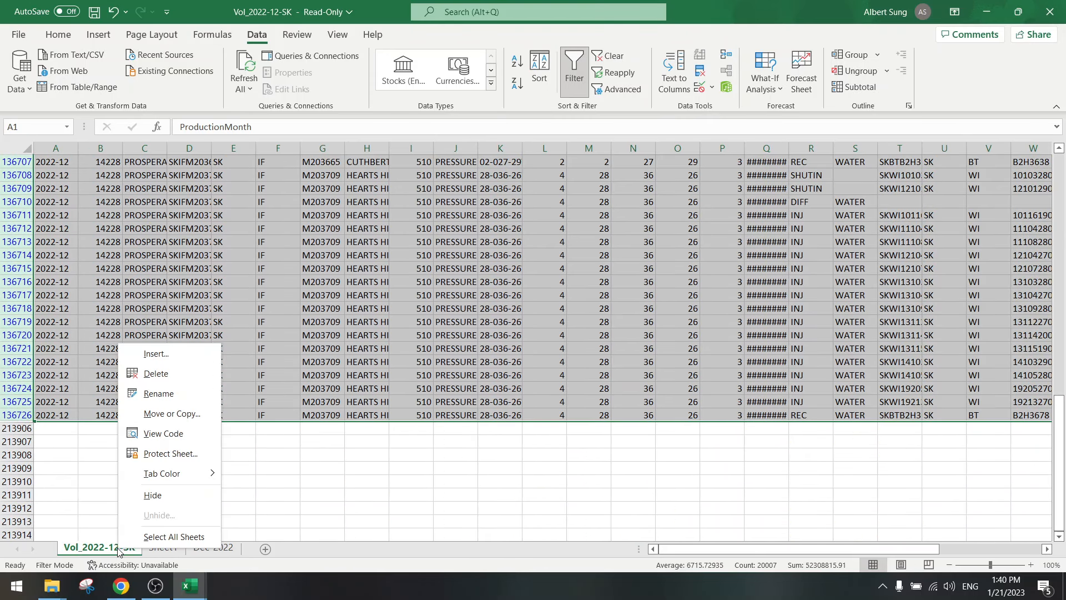
pyautogui.click(175, 374)
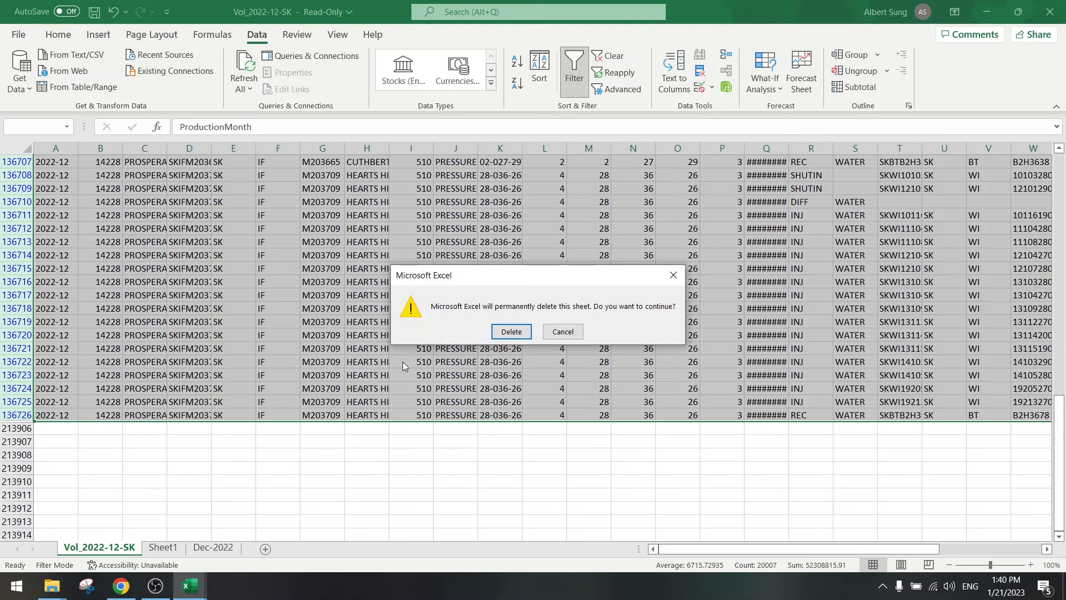
pyautogui.click(500, 333)
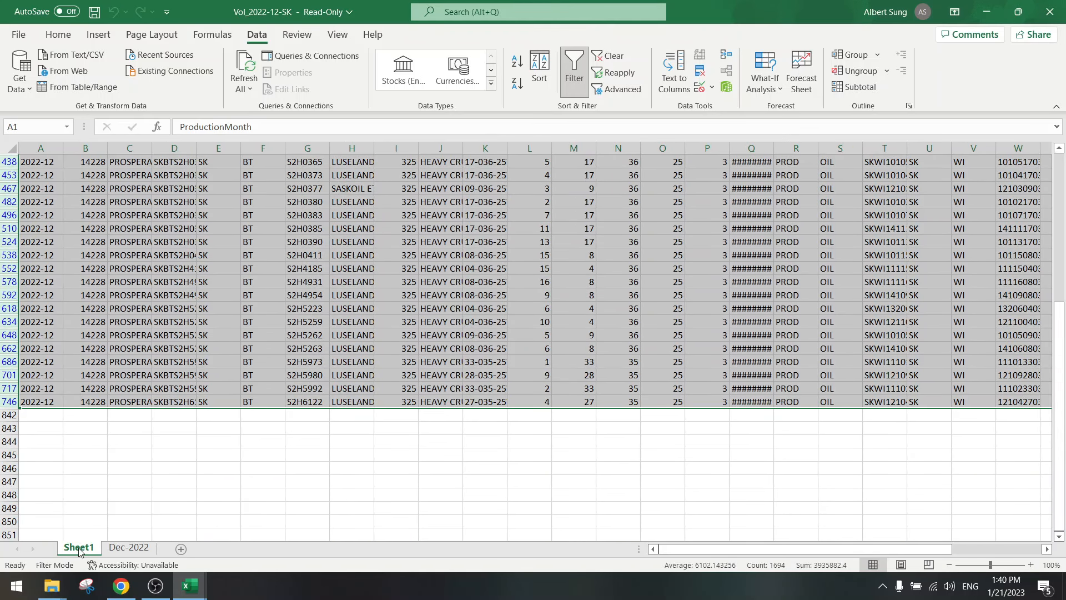
pyautogui.rightClick(80, 555)
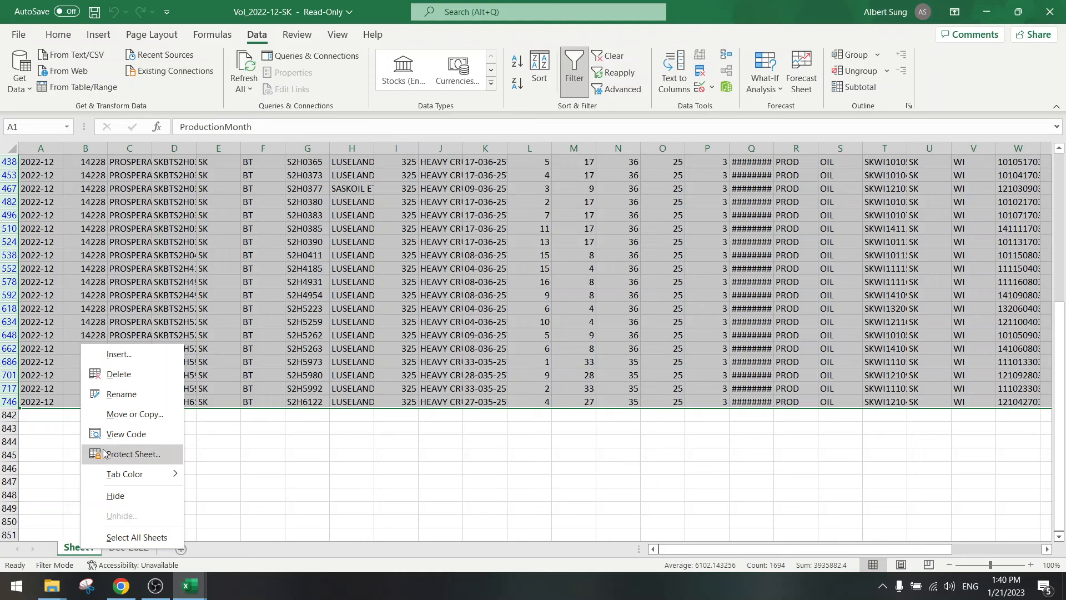
pyautogui.click(131, 375)
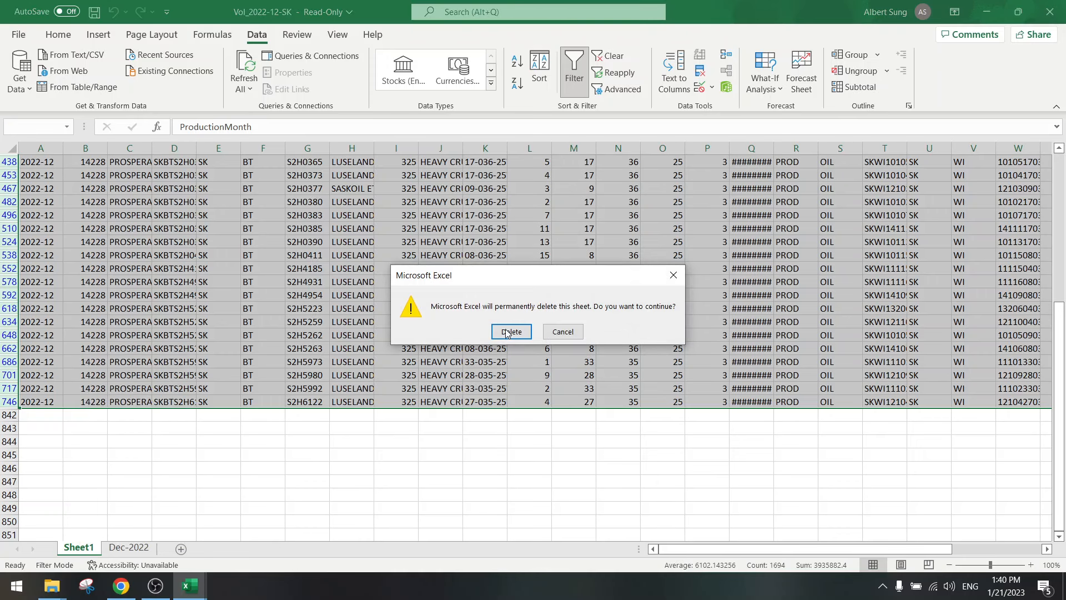
pyautogui.click(509, 332)
pyautogui.click(147, 389)
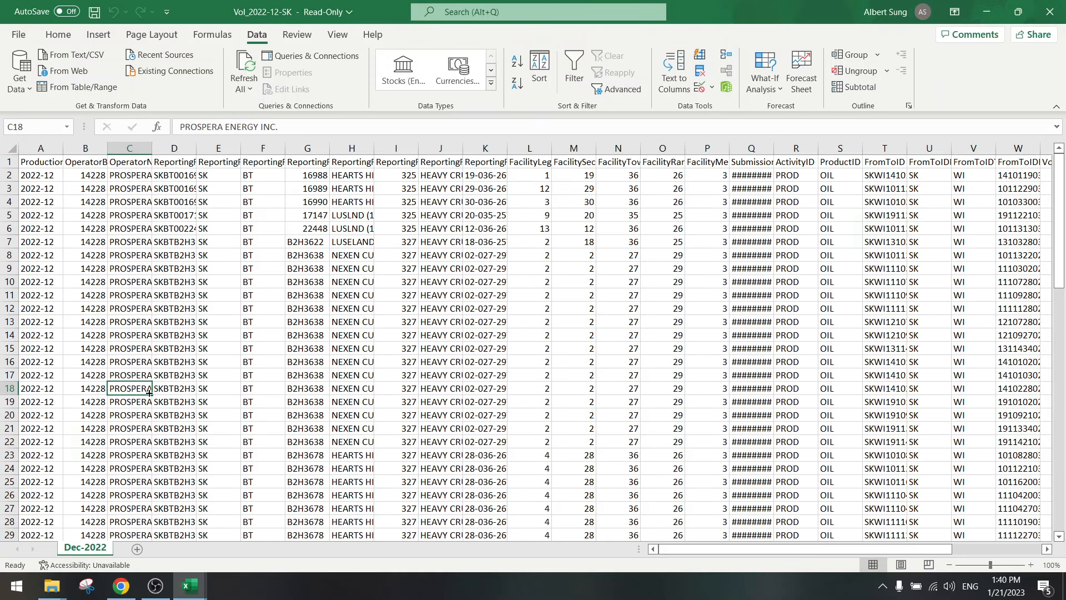
pyautogui.scroll(-8, 147, 389)
pyautogui.scroll(5, 183, 389)
pyautogui.scroll(-18, 198, 390)
pyautogui.scroll(20, 198, 391)
# - Close the Vol_2022-12-AB workbook without saving its changes
pyautogui.moveTo(192, 583)
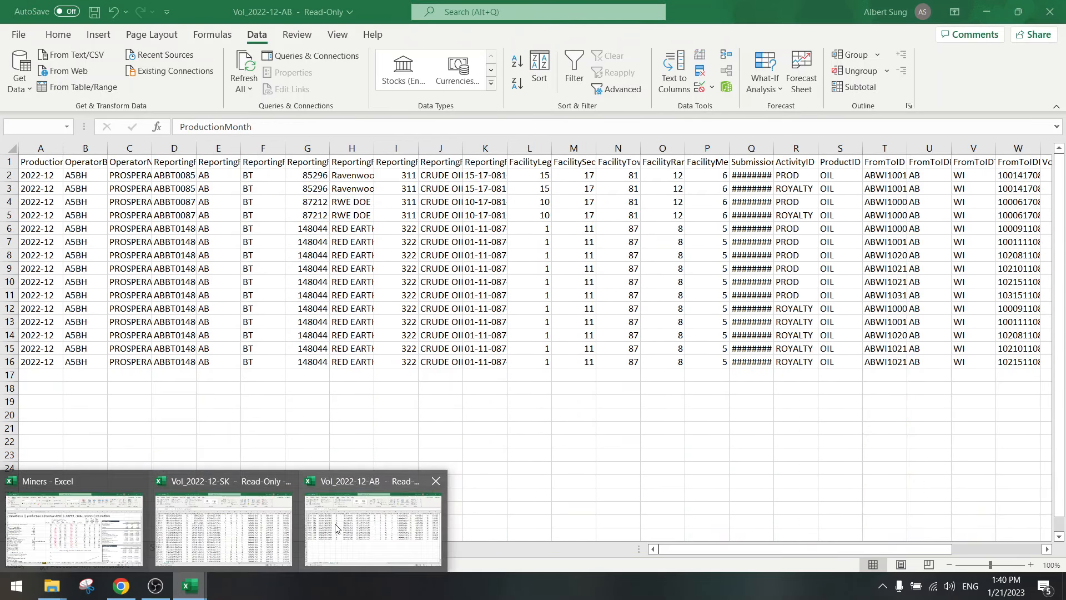
pyautogui.click(337, 528)
pyautogui.click(1049, 11)
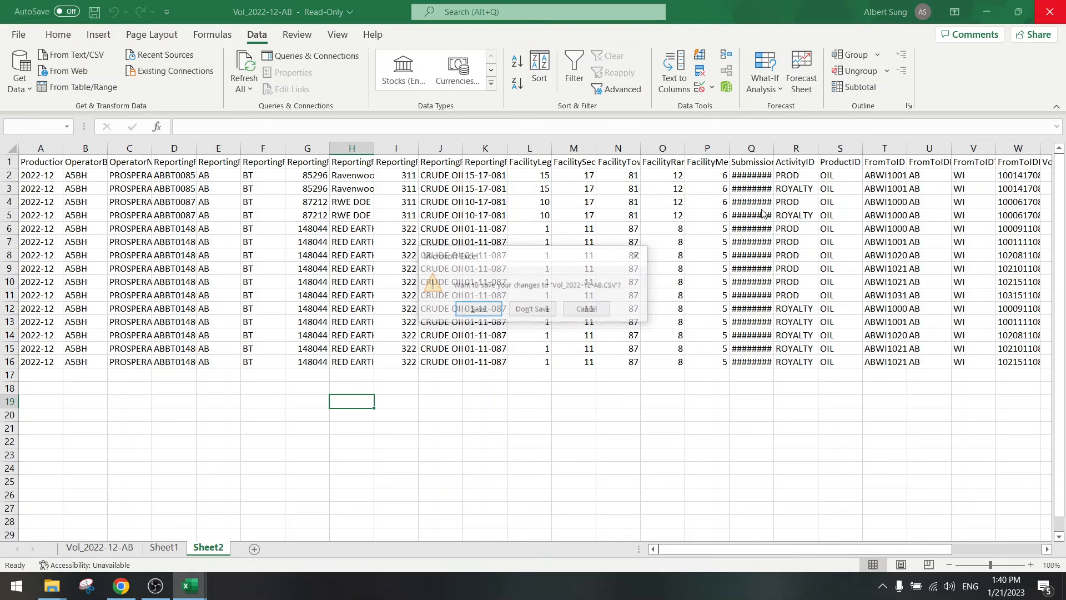
pyautogui.click(532, 309)
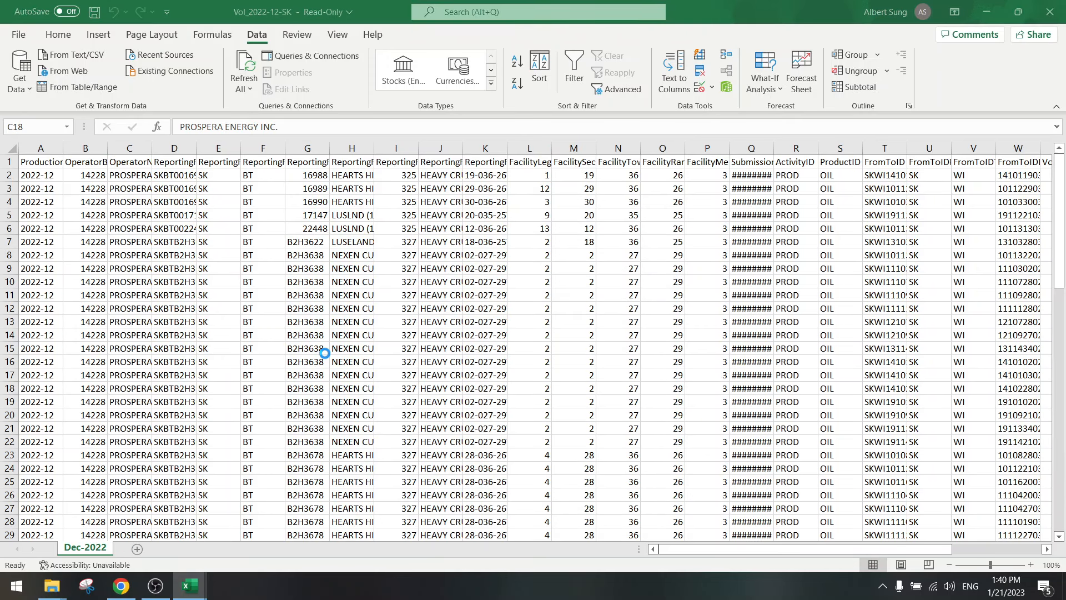
# - Examine the Dec-2022 columns across to the first empty column after Heat
pyautogui.click(324, 350)
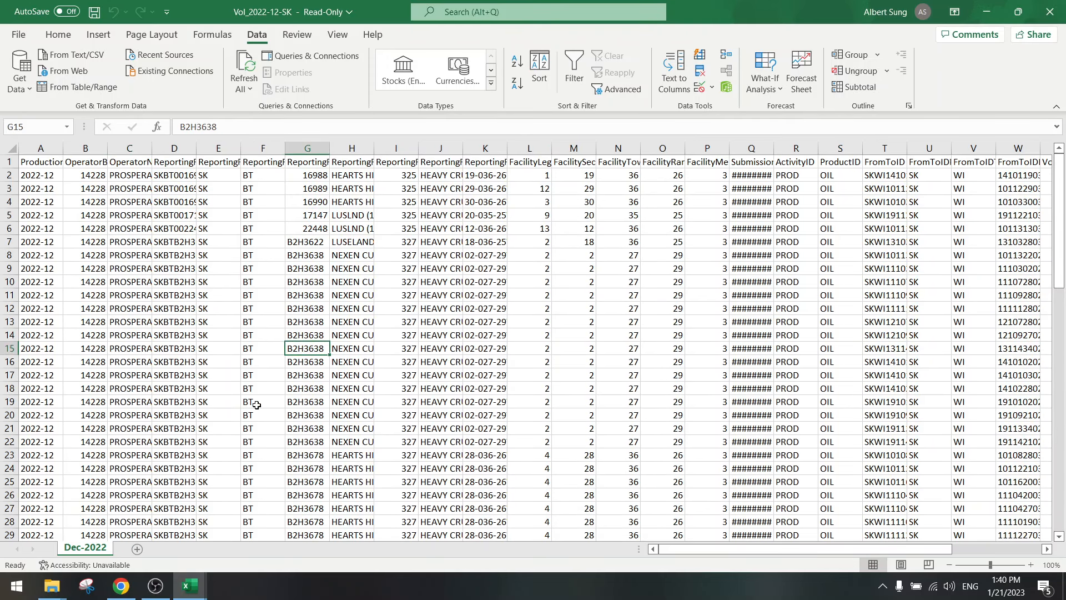
pyautogui.click(643, 256)
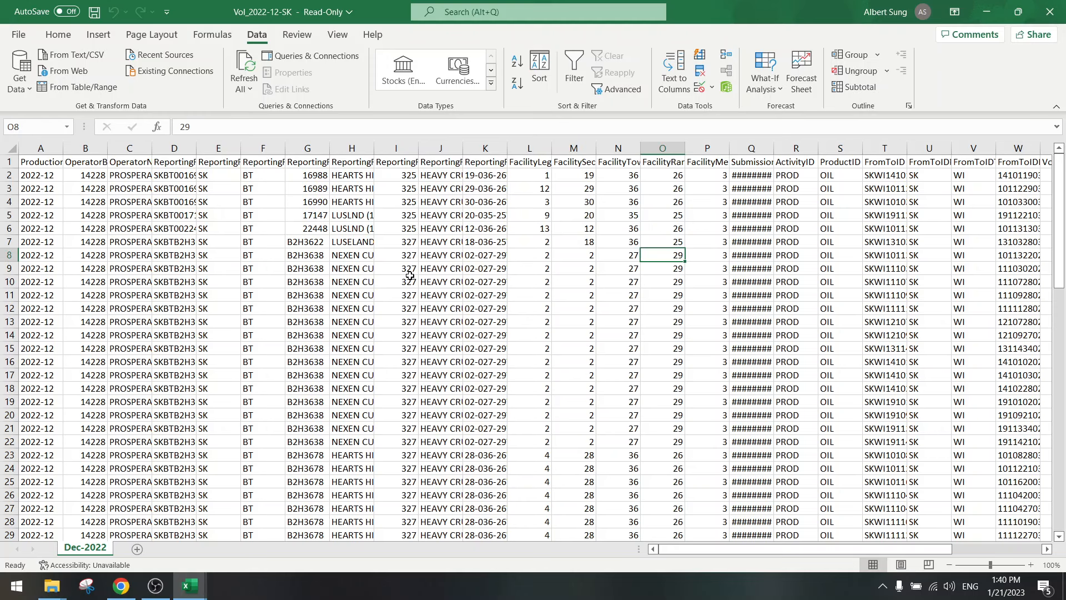
pyautogui.click(611, 204)
pyautogui.press('Right')
pyautogui.press('Right')
pyautogui.press('Right')
pyautogui.press('Right')
pyautogui.press('Right')
pyautogui.press('Right')
pyautogui.press('Right')
pyautogui.press('Right')
pyautogui.press('Right')
pyautogui.press('Right')
pyautogui.press('Right')
pyautogui.press('Right')
pyautogui.press('Right')
pyautogui.press('Right')
pyautogui.press('Right')
pyautogui.press('Right')
pyautogui.press('Right')
pyautogui.press('Right')
pyautogui.press('Right')
pyautogui.press('Right')
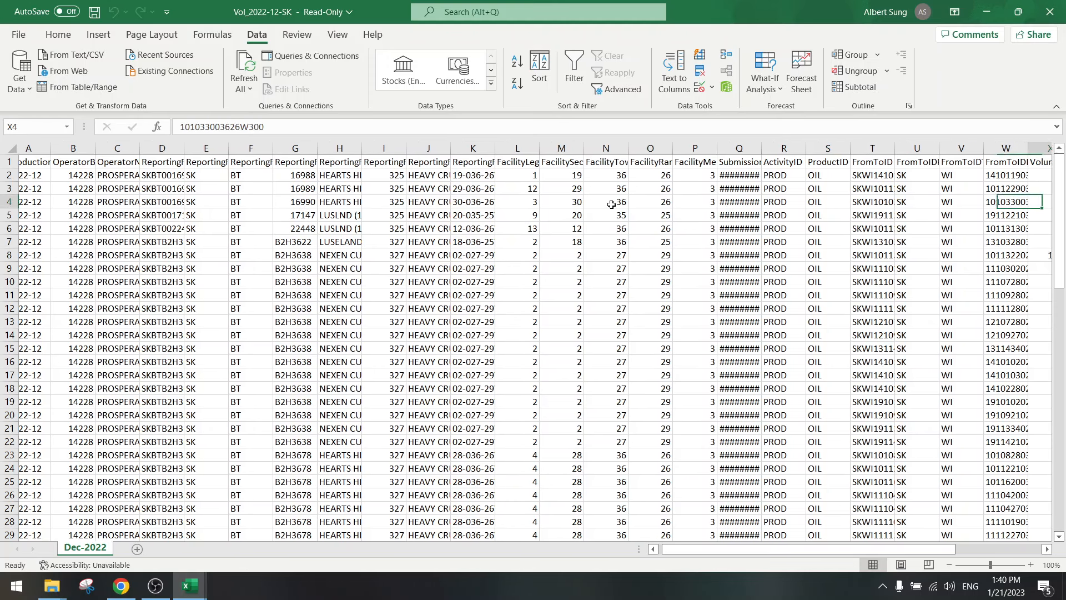
pyautogui.press('Right')
pyautogui.press('Right')
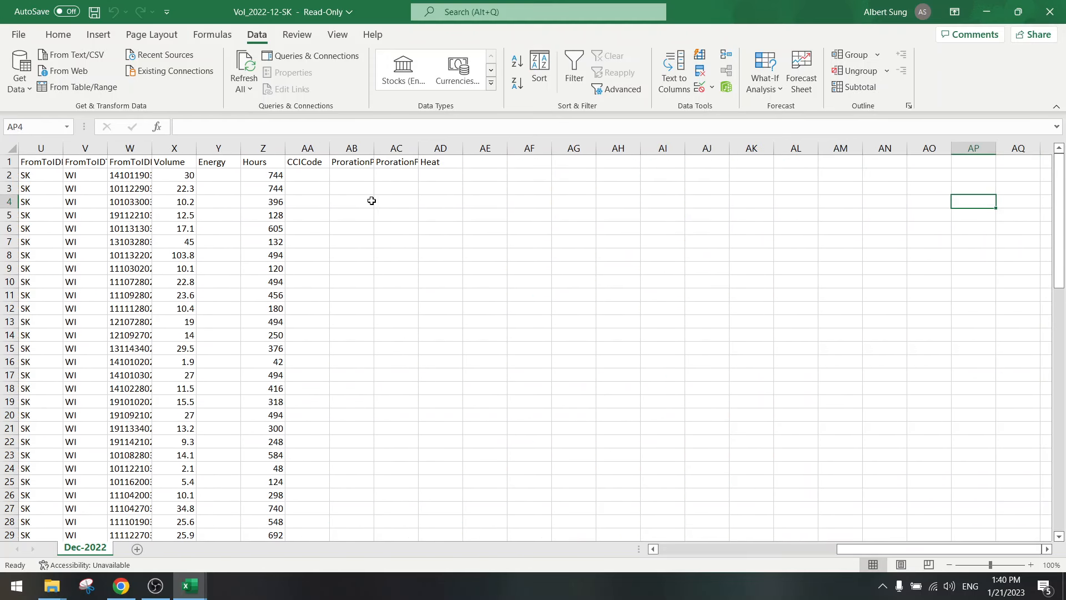
pyautogui.click(363, 179)
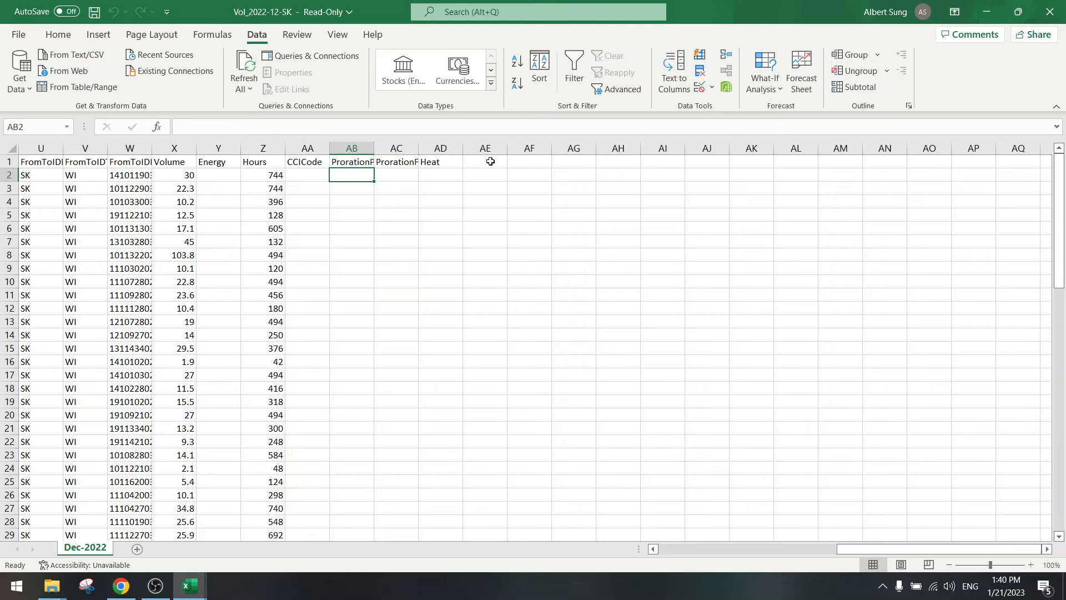
pyautogui.click(490, 162)
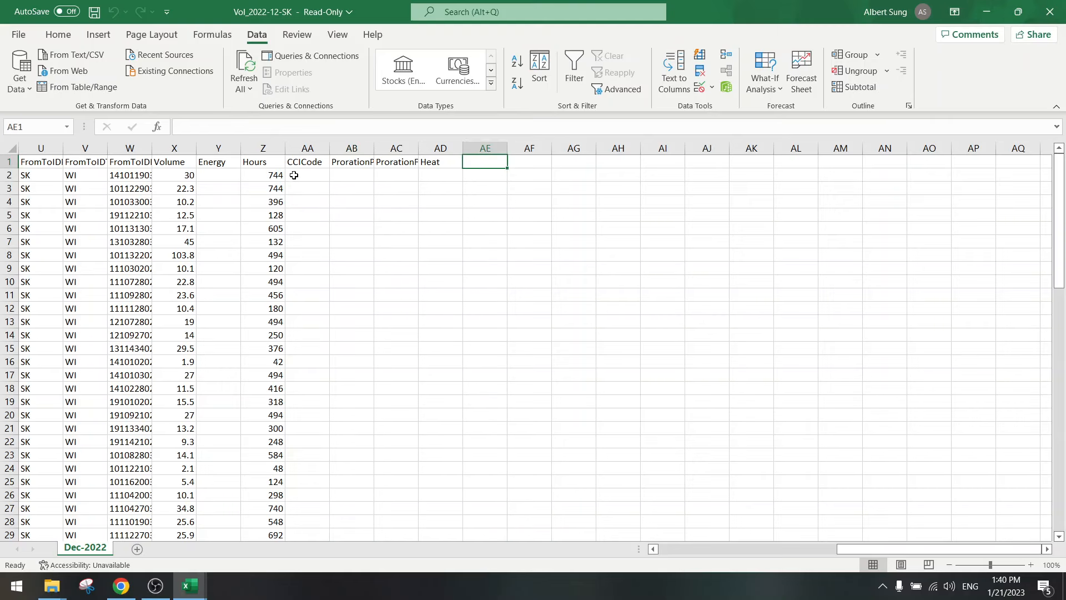
# - Examine the Hours values in column Z across the Saskatchewan and Alberta rows for blank cells
pyautogui.click(263, 176)
pyautogui.scroll(-15, 258, 283)
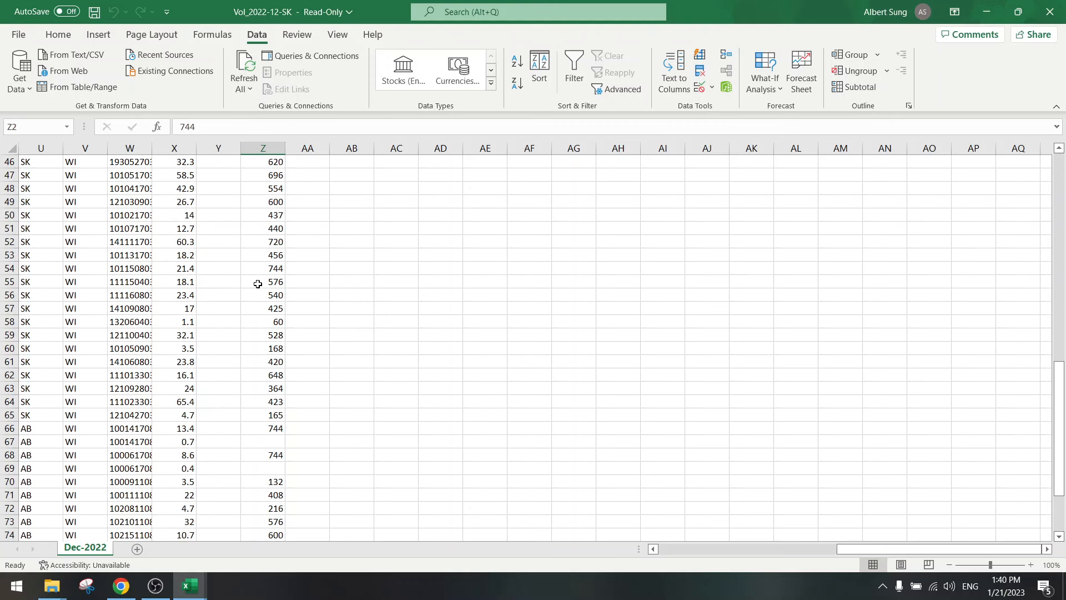
pyautogui.scroll(-4, 258, 284)
pyautogui.scroll(19, 257, 284)
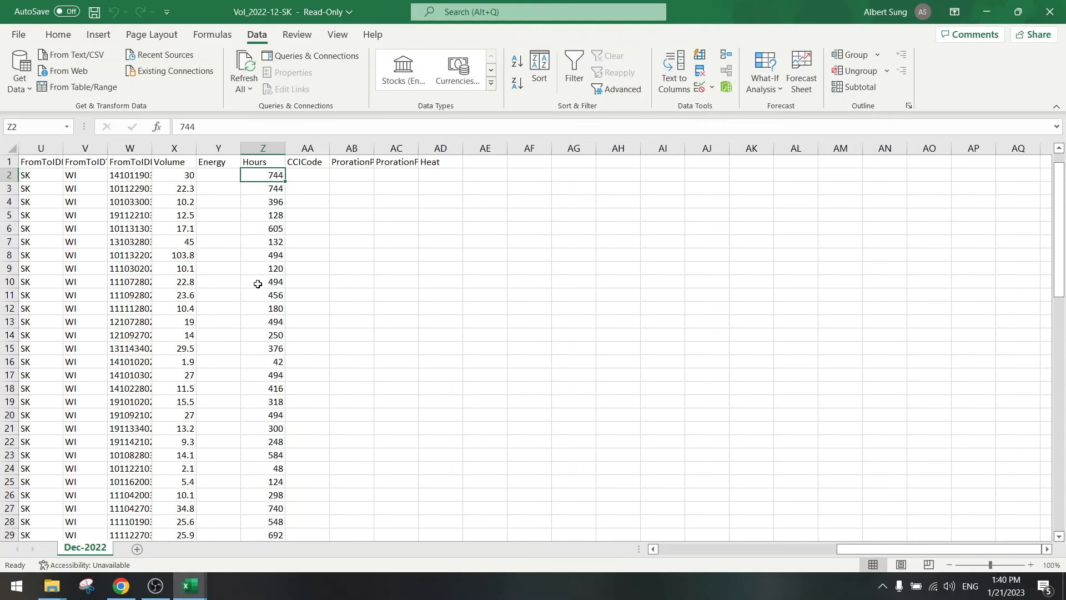
pyautogui.scroll(-12, 258, 284)
pyautogui.scroll(-1, 258, 284)
pyautogui.scroll(2, 258, 284)
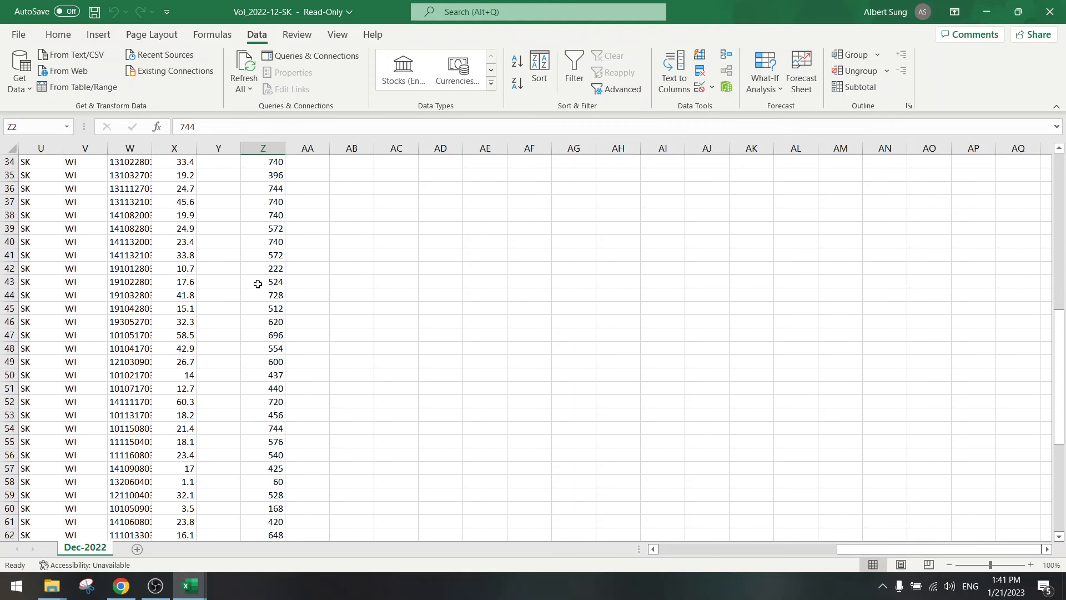
pyautogui.scroll(11, 257, 284)
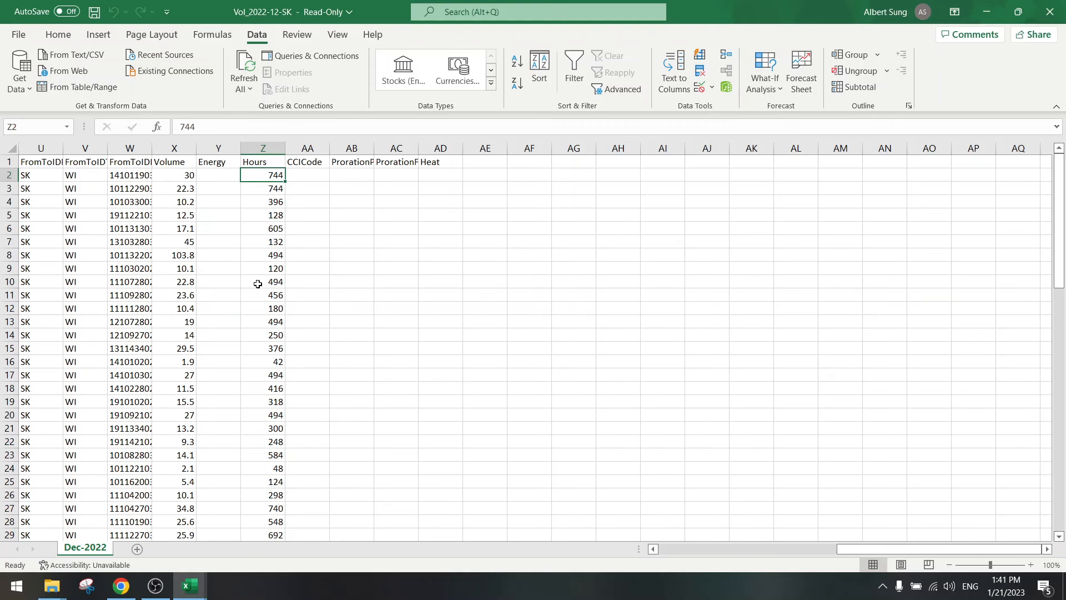
# - Fill the blank Hours cells Z67, Z69 and Z76 to Z80 of the Alberta rows with 744
pyautogui.scroll(-18, 257, 284)
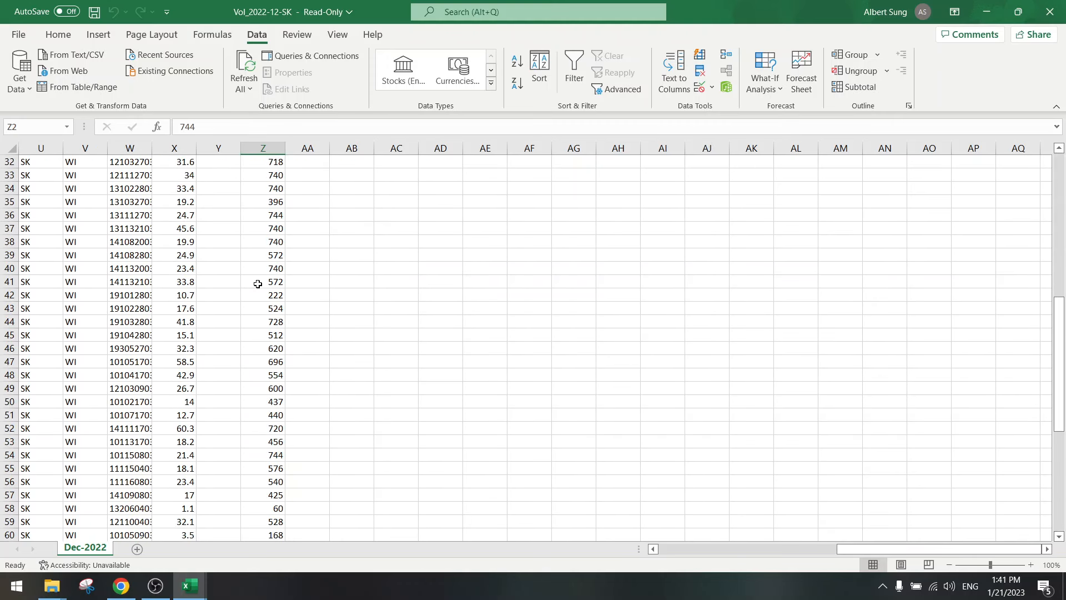
pyautogui.click(267, 318)
pyautogui.write('744')
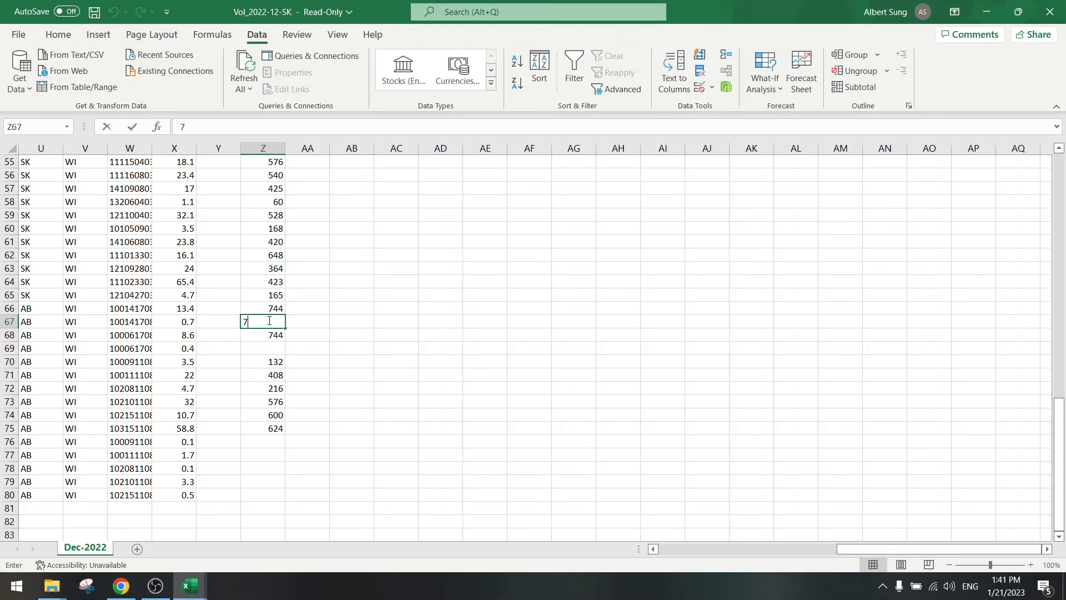
pyautogui.click(274, 346)
pyautogui.write('744')
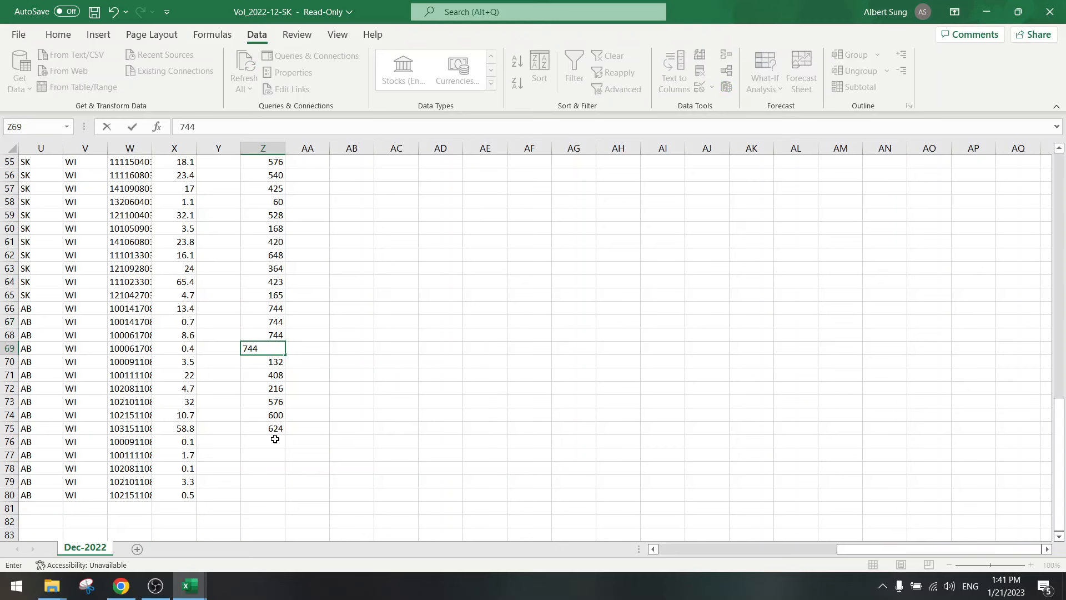
pyautogui.click(272, 442)
pyautogui.write('744')
pyautogui.click(269, 452)
pyautogui.write('744')
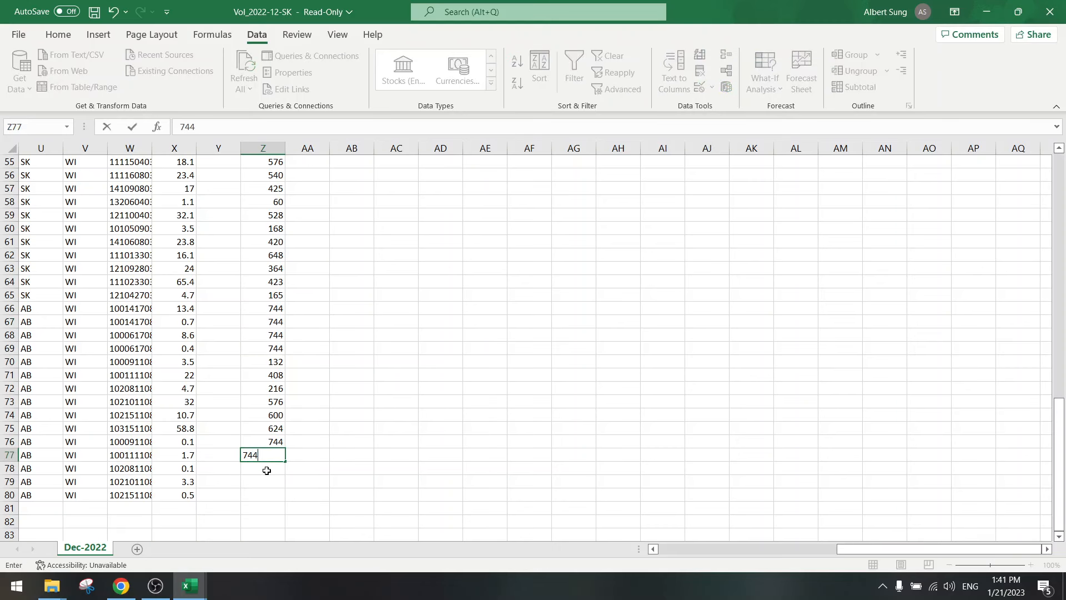
pyautogui.click(269, 468)
pyautogui.write('744')
pyautogui.click(269, 482)
pyautogui.write('744')
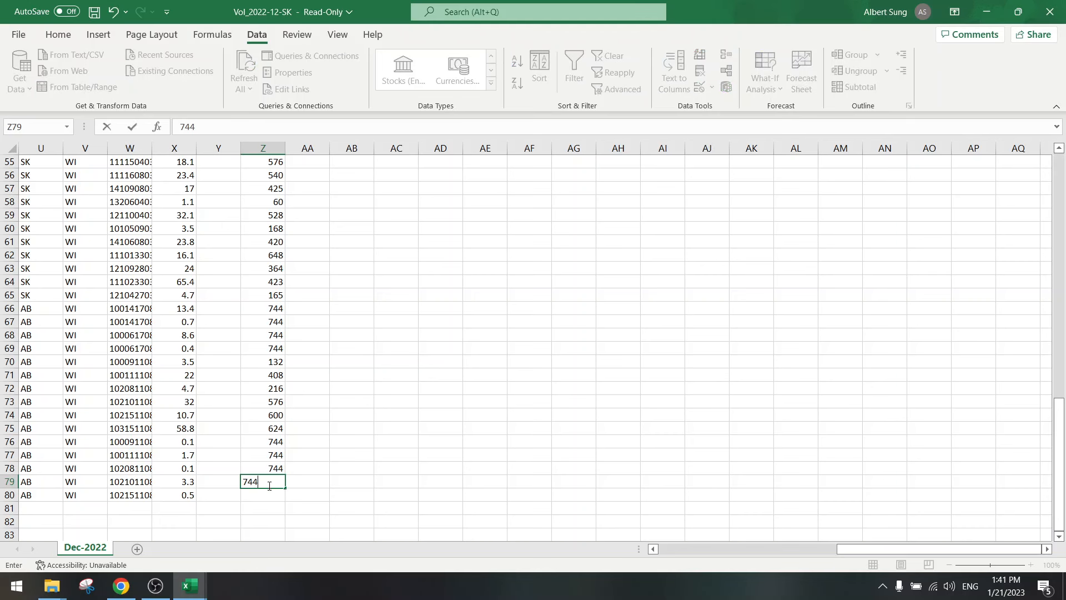
pyautogui.click(269, 496)
pyautogui.write('744')
pyautogui.click(334, 454)
# - Add the header "days" in cell AE1, beside the Heat column
pyautogui.scroll(18, 330, 422)
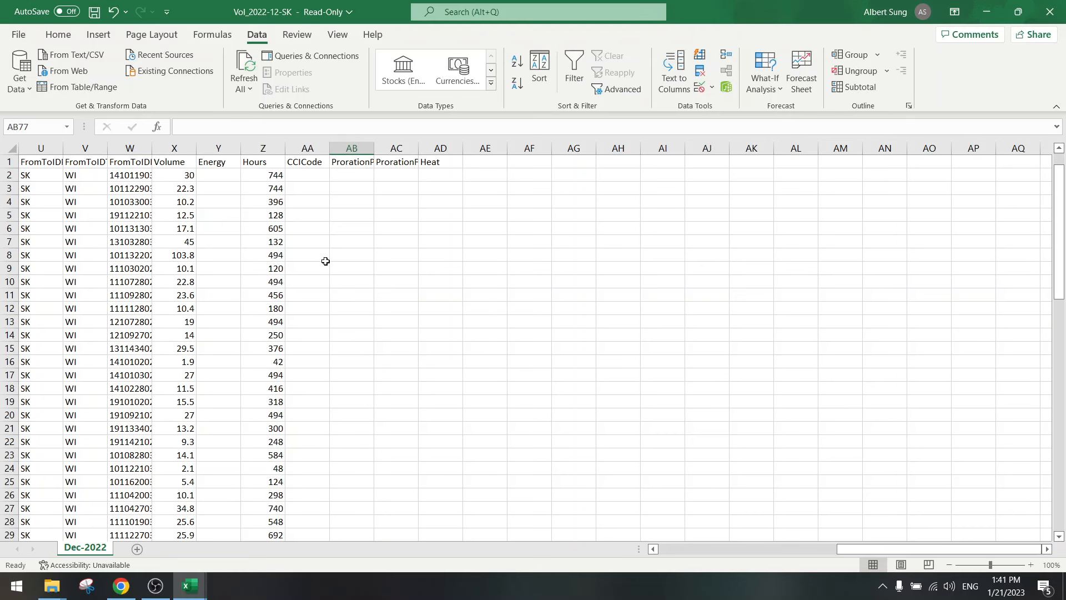
pyautogui.click(485, 166)
pyautogui.write('da')
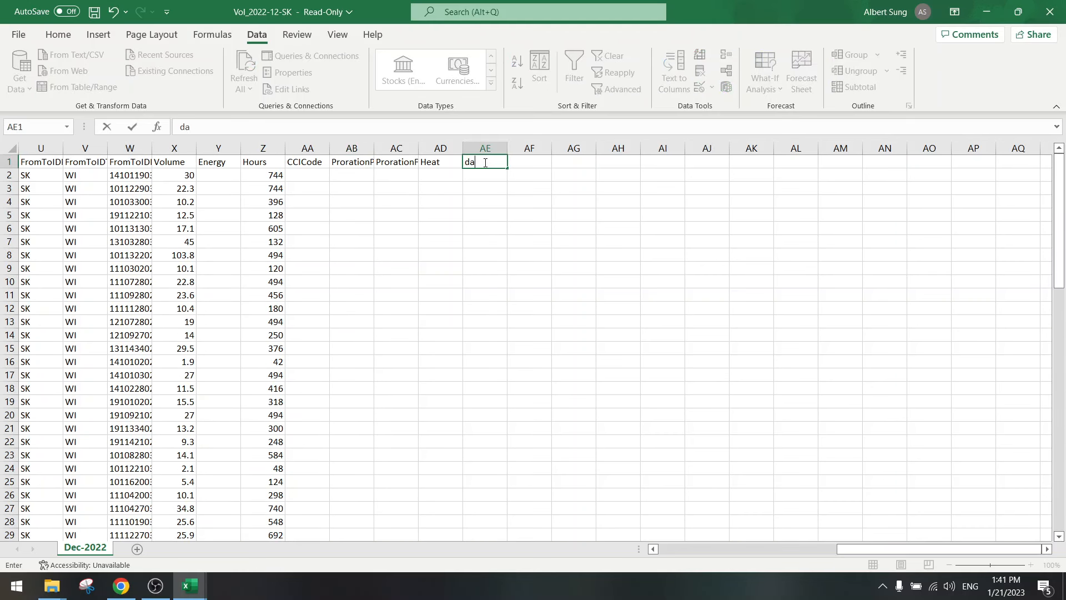
pyautogui.write('ys')
# - Enter the formula =Z2/31 in cell AE2 and fill it down to AE80
pyautogui.click(486, 176)
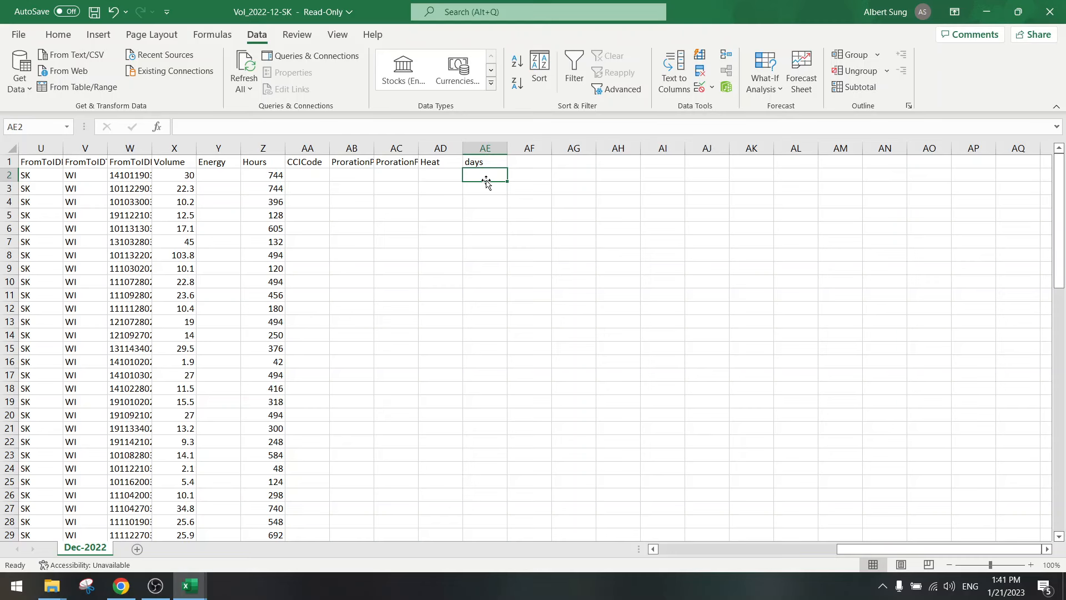
pyautogui.write('=')
pyautogui.click(262, 177)
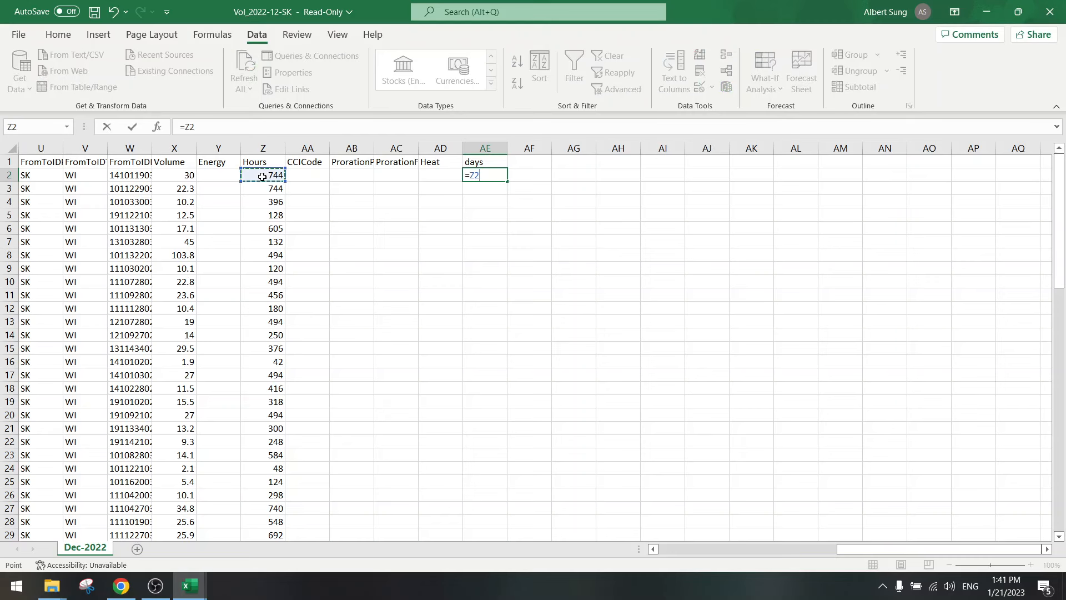
pyautogui.write('/31')
pyautogui.press('Return')
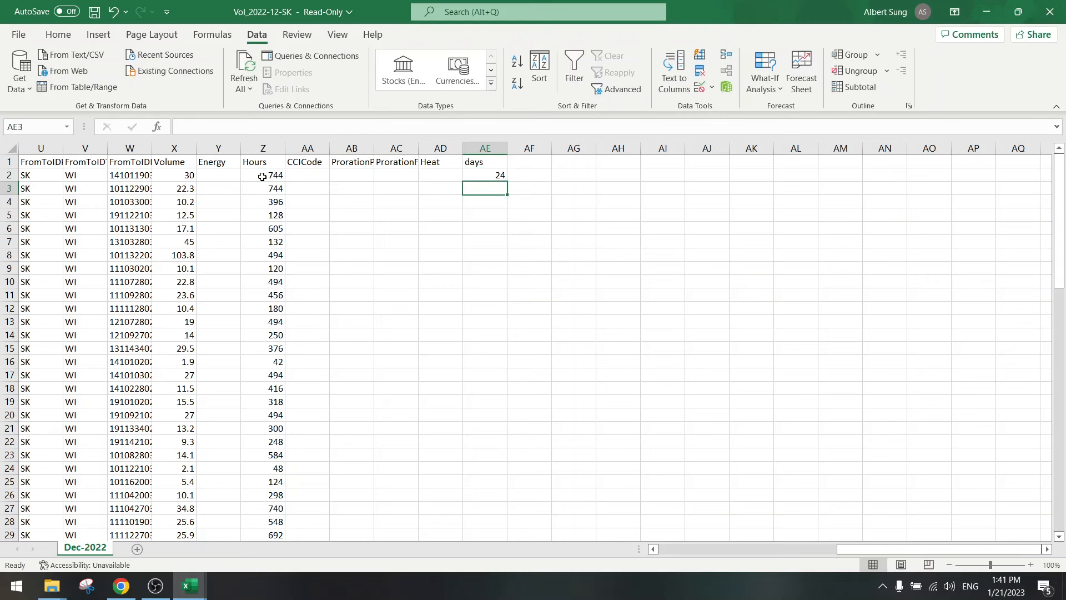
pyautogui.click(496, 175)
pyautogui.moveTo(509, 185); pyautogui.dragTo(486, 525)
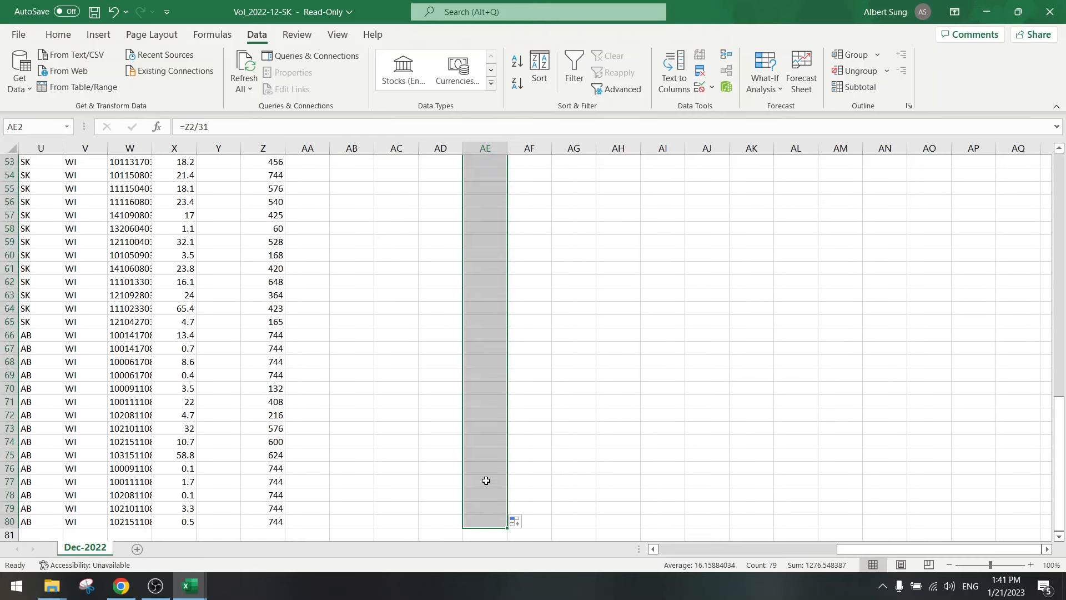
pyautogui.click(485, 379)
# - Add the header "m3/day" in cell AF1, beside the days column
pyautogui.scroll(17, 485, 379)
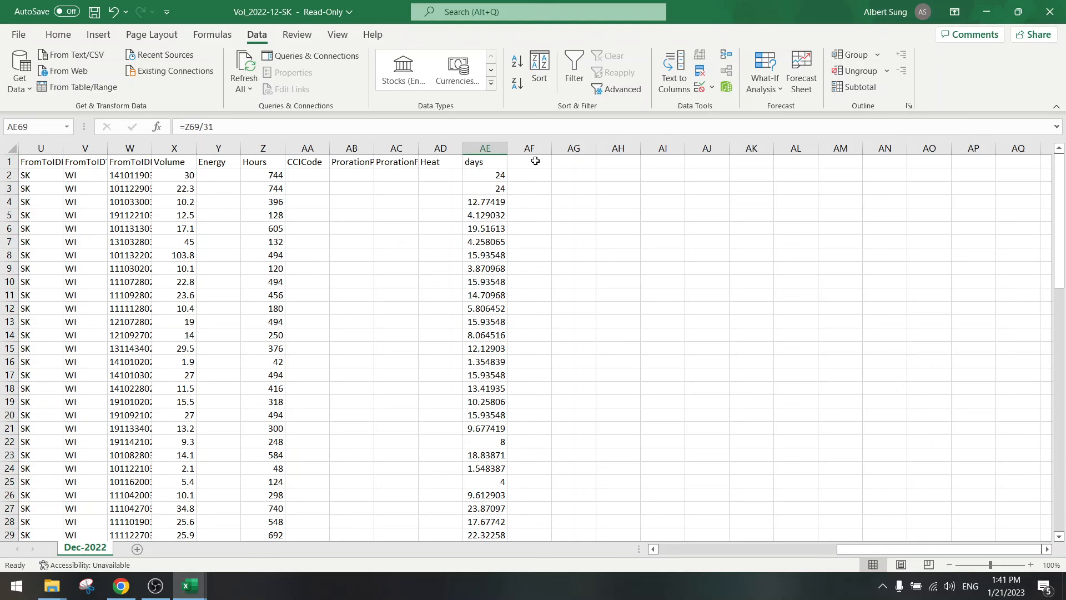
pyautogui.click(536, 161)
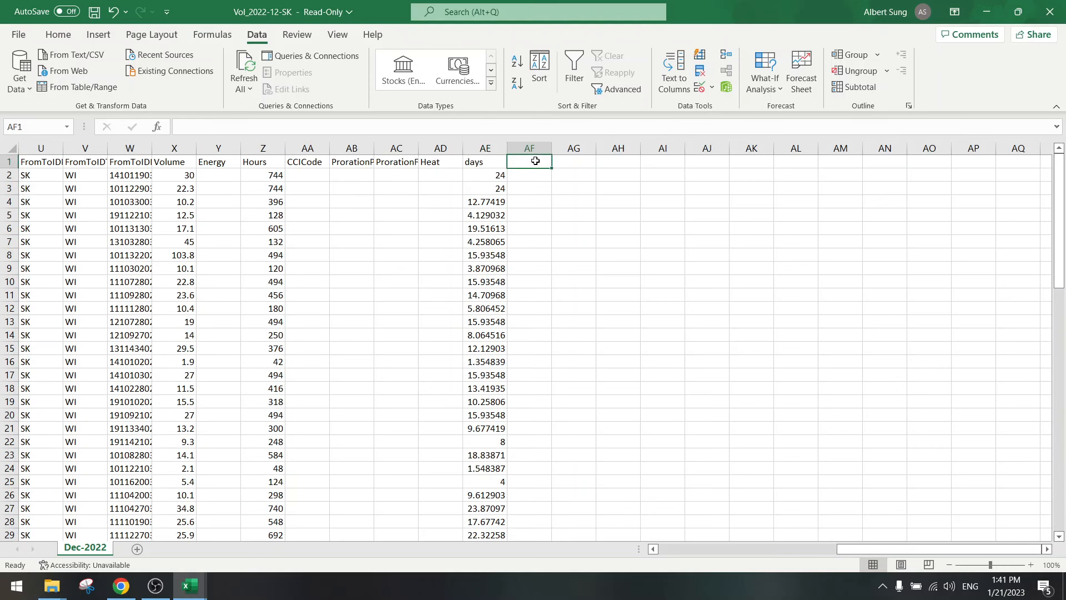
pyautogui.write('m3/day')
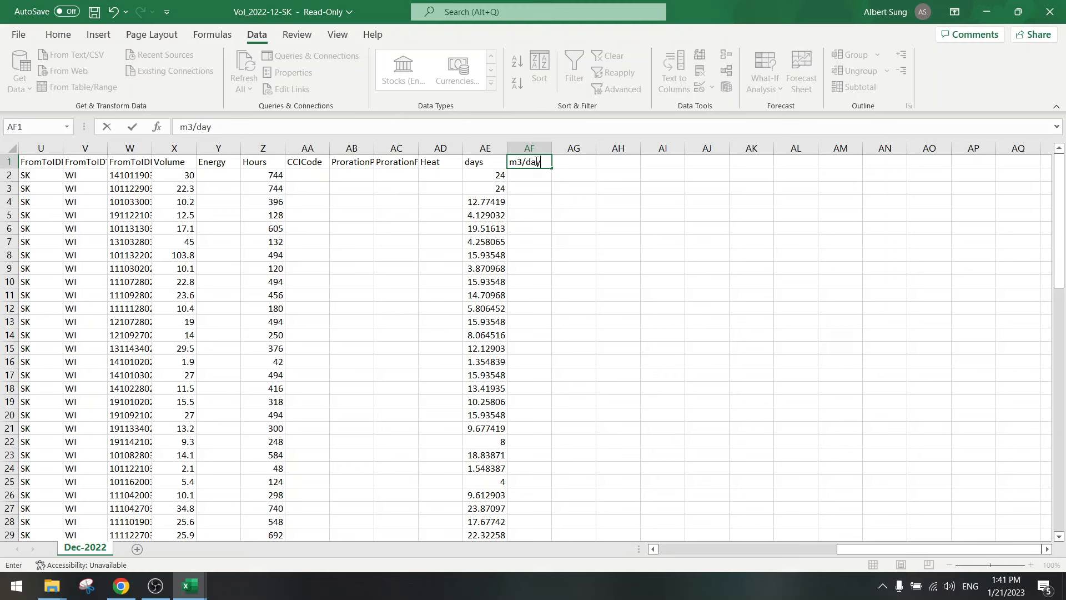
pyautogui.press('Return')
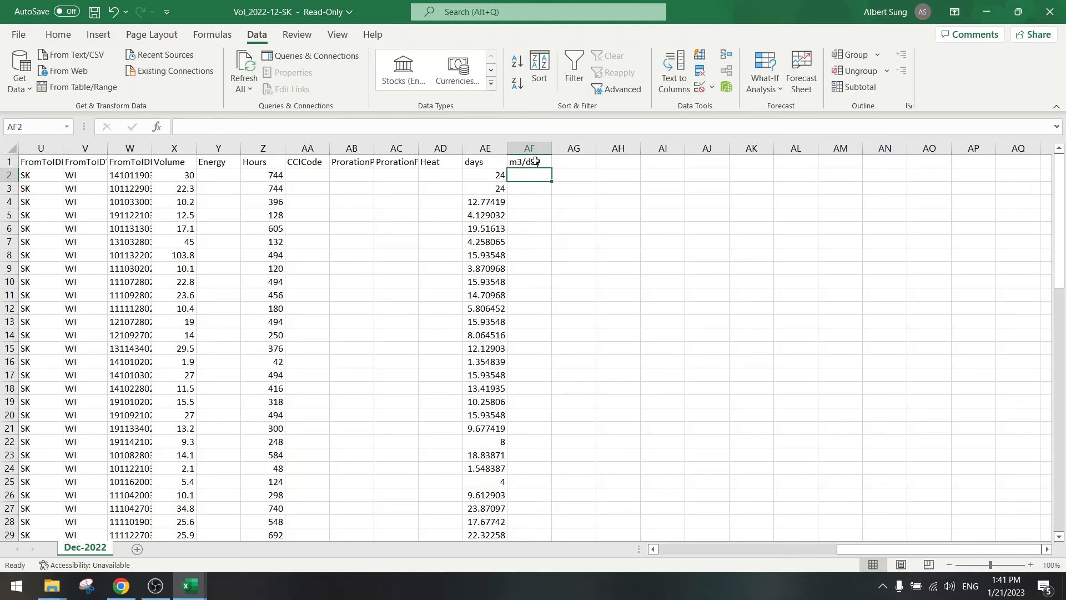
# - Enter the formula =X2/AE2 in cell AF2 of the m3/day column and fill it down to AF80
pyautogui.write('=')
pyautogui.press('Left')
pyautogui.press('Left')
pyautogui.press('Left')
pyautogui.press('Left')
pyautogui.press('Left')
pyautogui.press('Left')
pyautogui.press('Left')
pyautogui.press('Left')
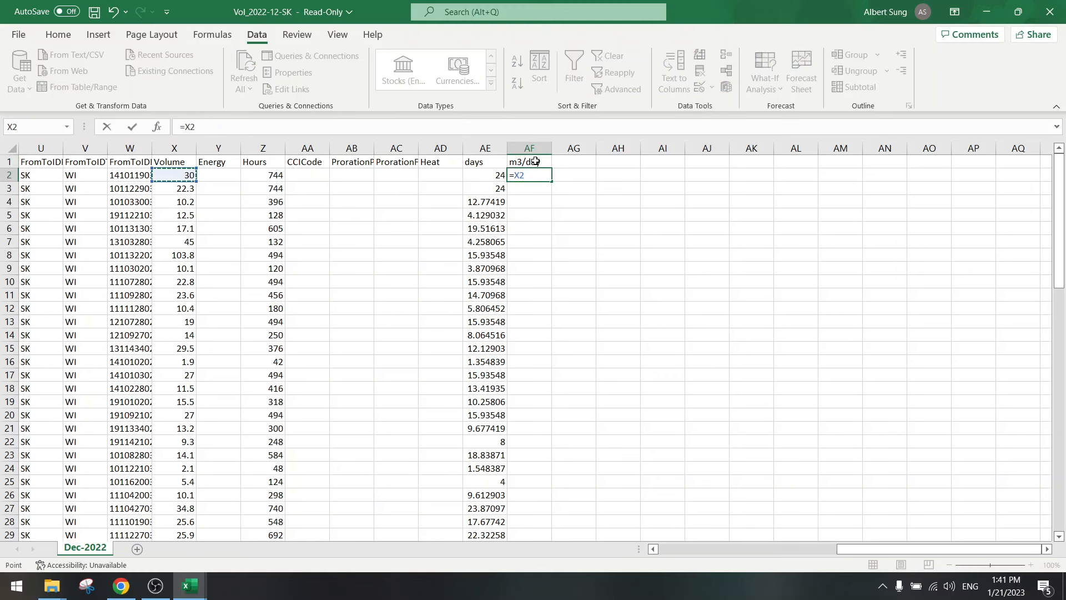
pyautogui.write('/')
pyautogui.press('Left')
pyautogui.press('Return')
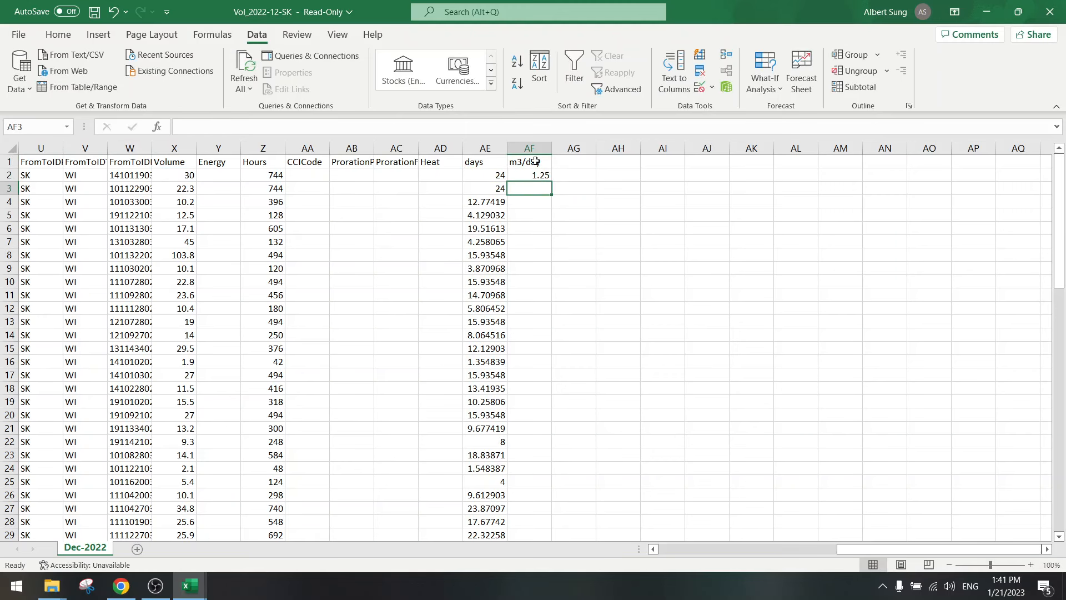
pyautogui.click(540, 176)
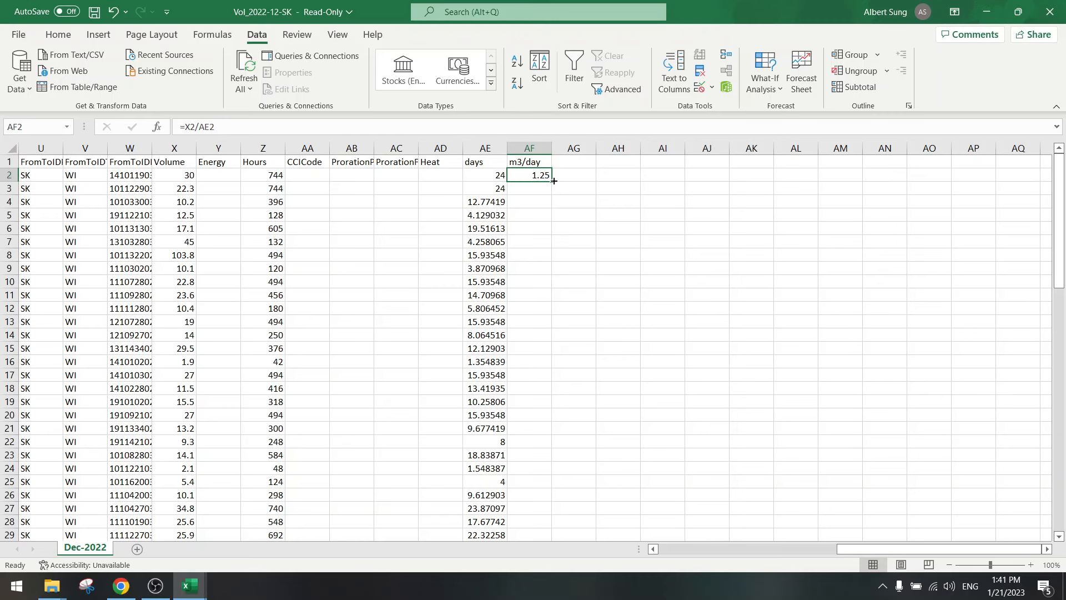
pyautogui.moveTo(554, 181); pyautogui.dragTo(544, 526)
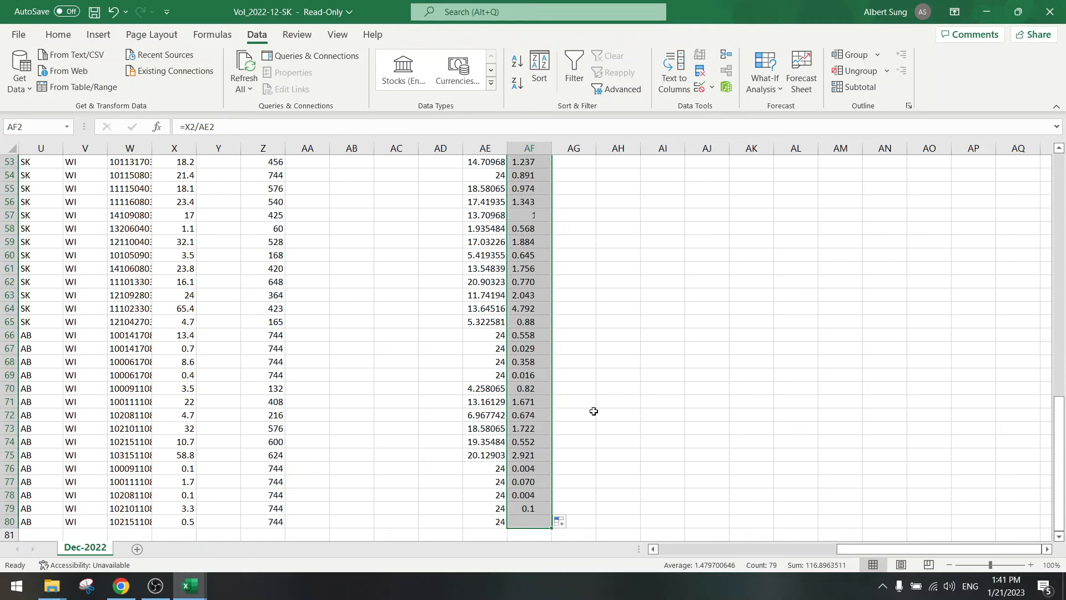
# - Add the header "bbl/d" in cell AG1, beside the m3/day column
pyautogui.scroll(17, 594, 411)
pyautogui.click(577, 162)
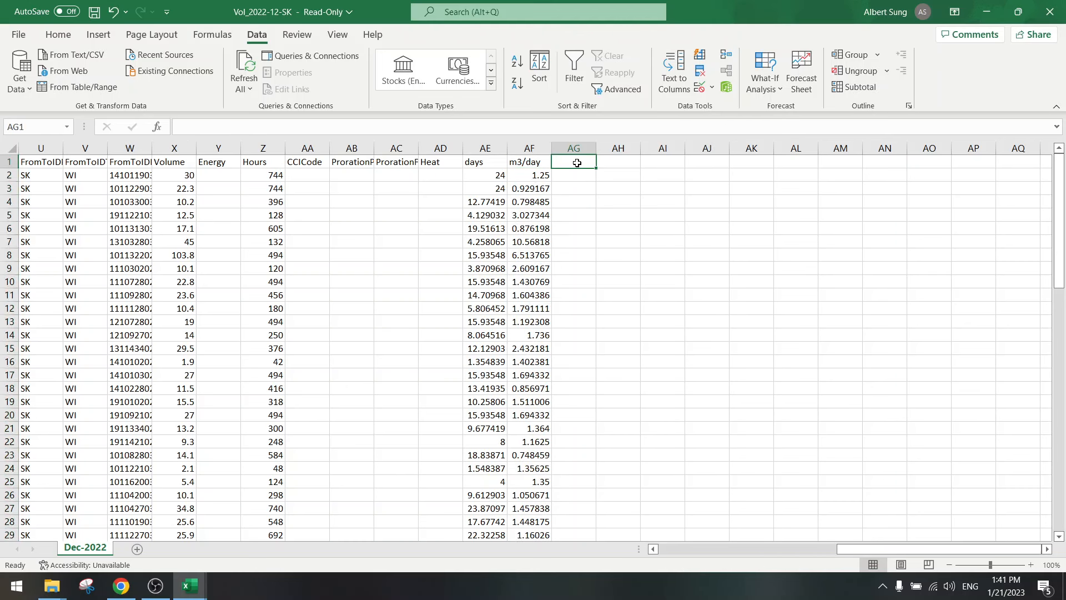
pyautogui.write('bbl/d')
pyautogui.press('Return')
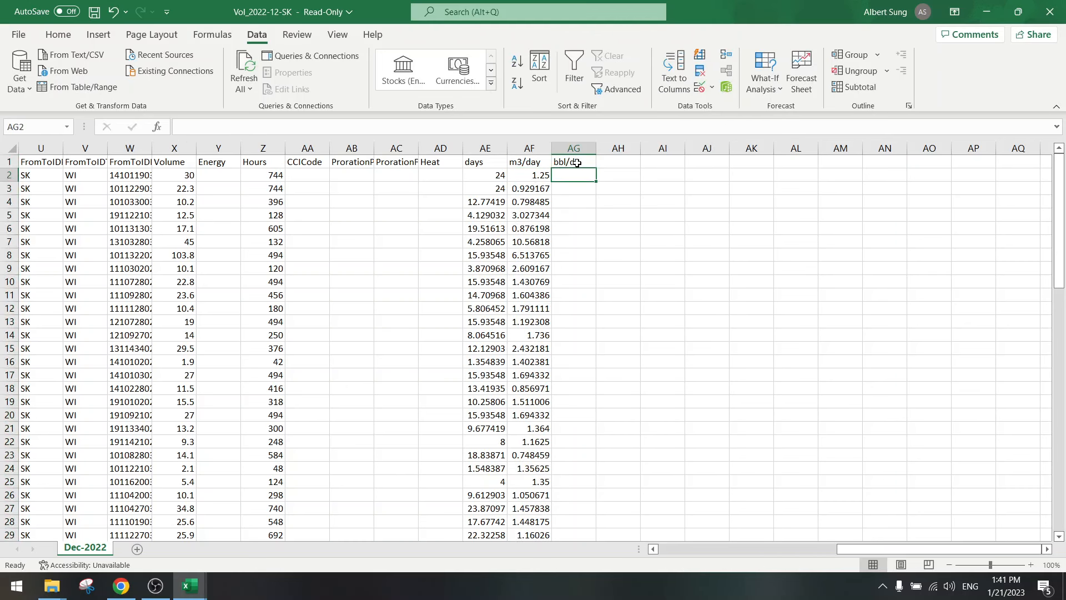
# - Enter the formula =AF2*6.28 in cell AG2 to convert the daily rate to barrels
pyautogui.press('Left')
pyautogui.press('Right')
pyautogui.write('=')
pyautogui.press('Left')
pyautogui.write('*')
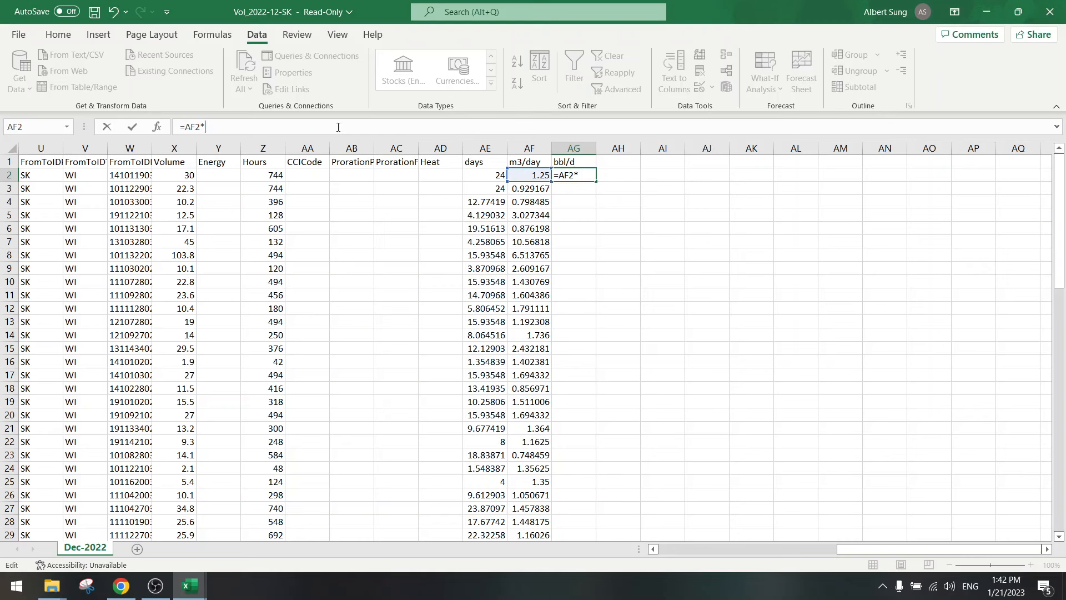
pyautogui.press('Return')
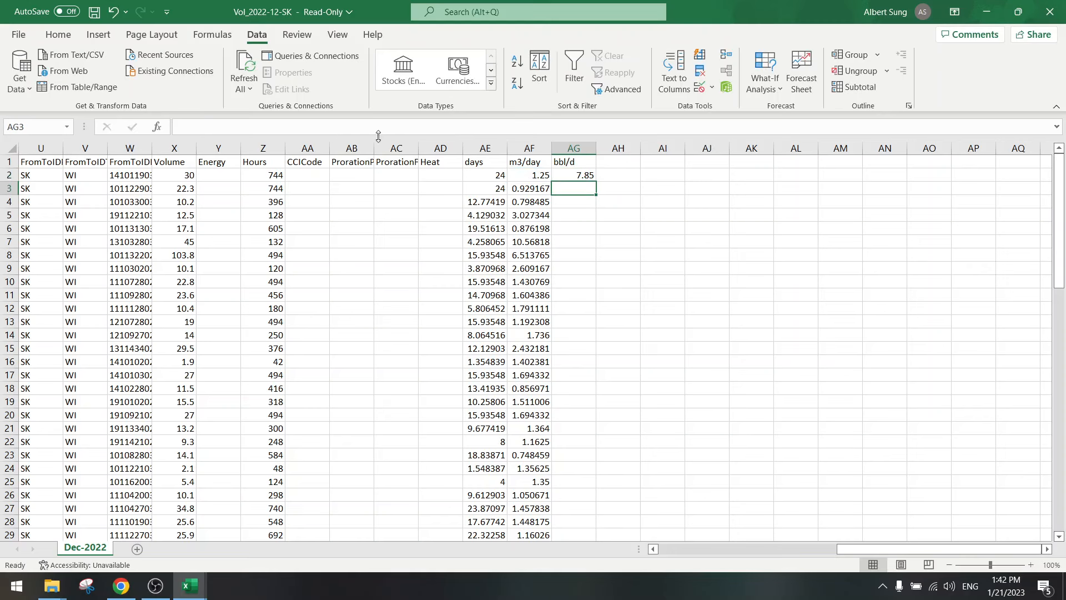
pyautogui.click(575, 176)
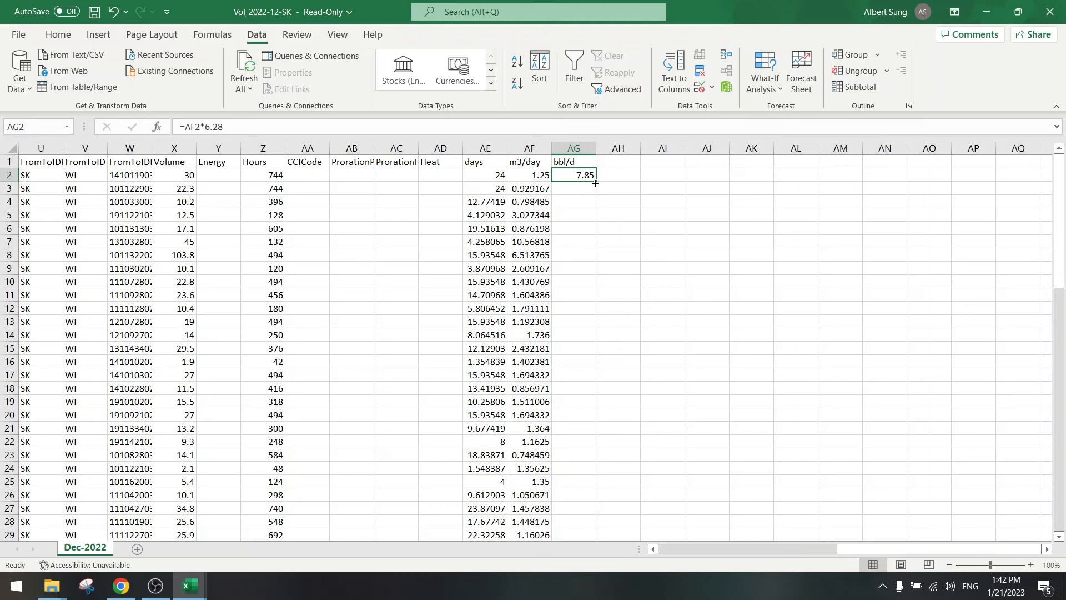
# - Switch to Chrome and search in a new tab for "cubic meter to boe" to check the conversion factor
pyautogui.click(121, 586)
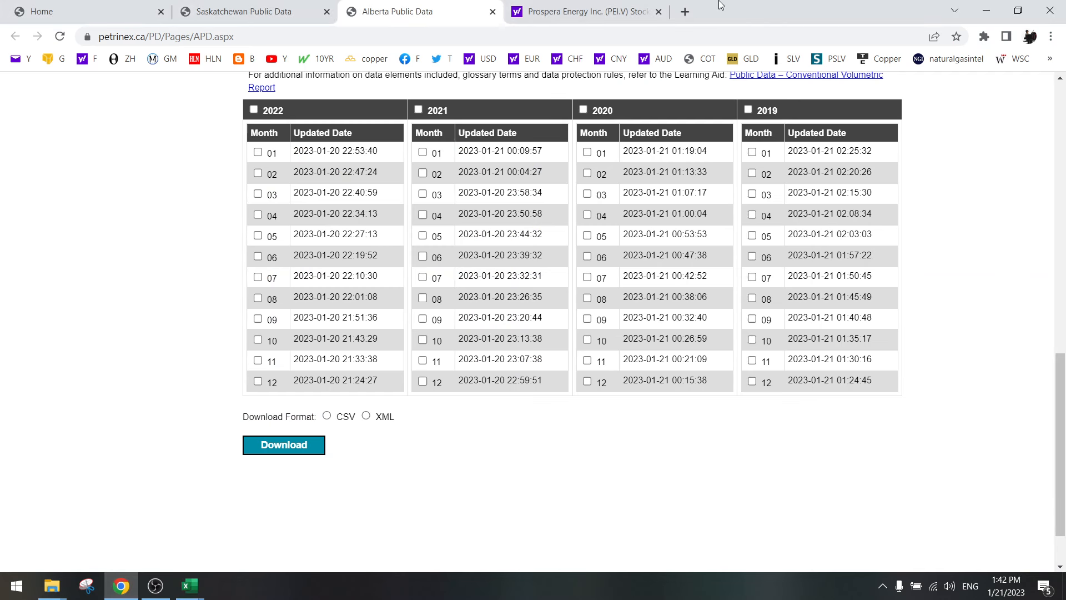
pyautogui.click(686, 12)
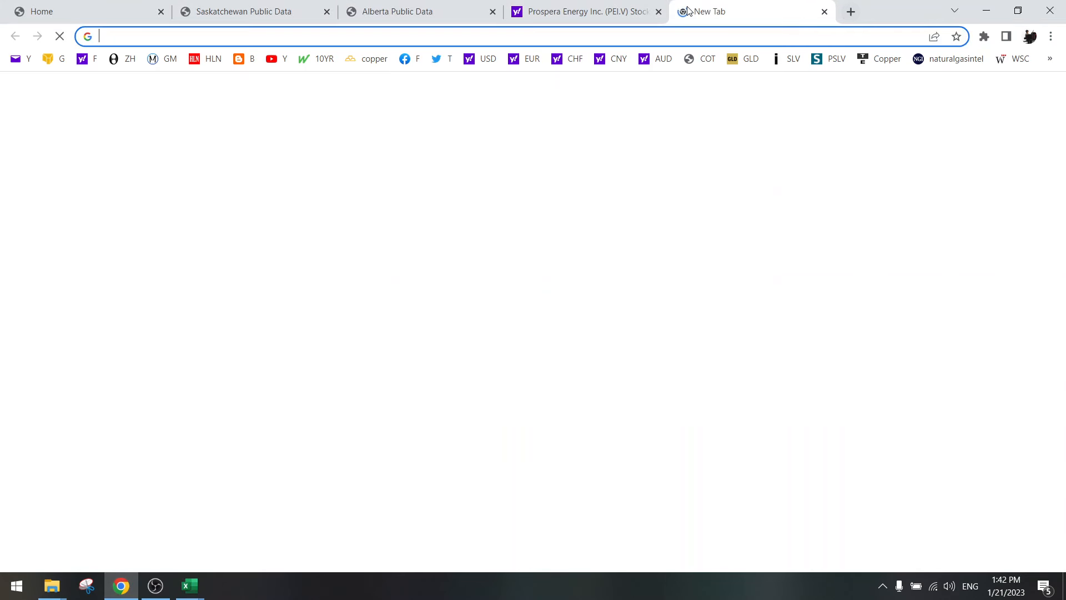
pyautogui.write('cubic meter to boe')
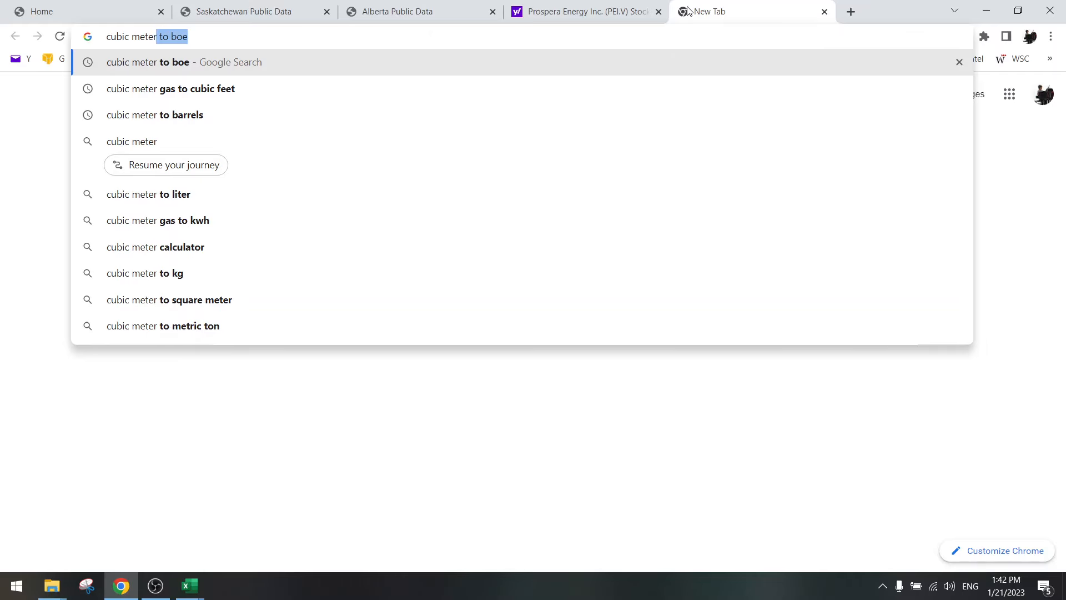
pyautogui.press('Return')
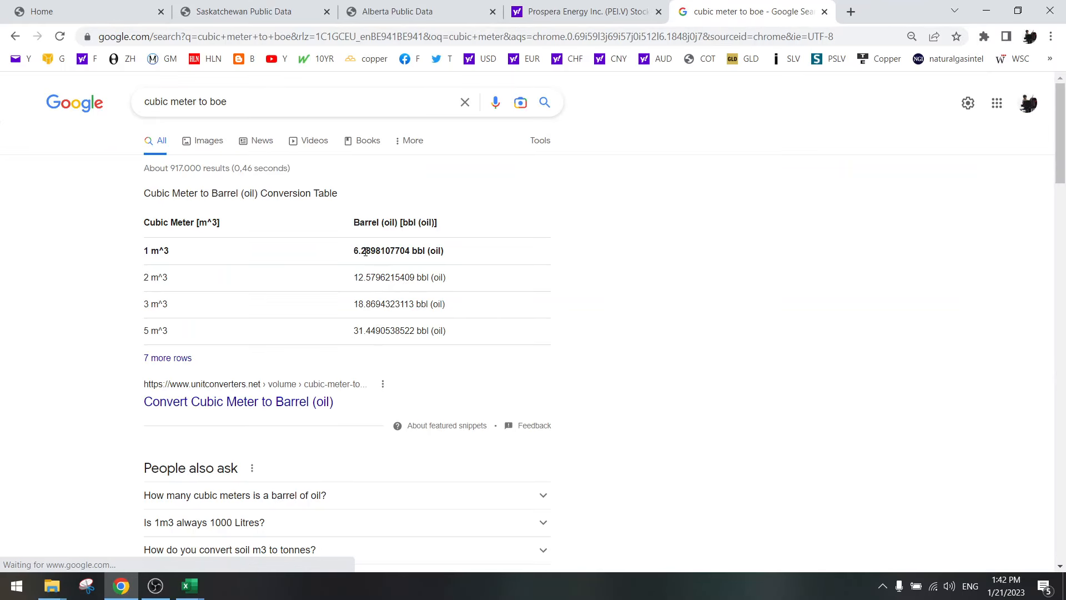
# - Return to the Vol_2022-12-SK workbook in Excel, change the AG2 formula to =AF2*6.29 and fill it down to AG80
pyautogui.moveTo(192, 584)
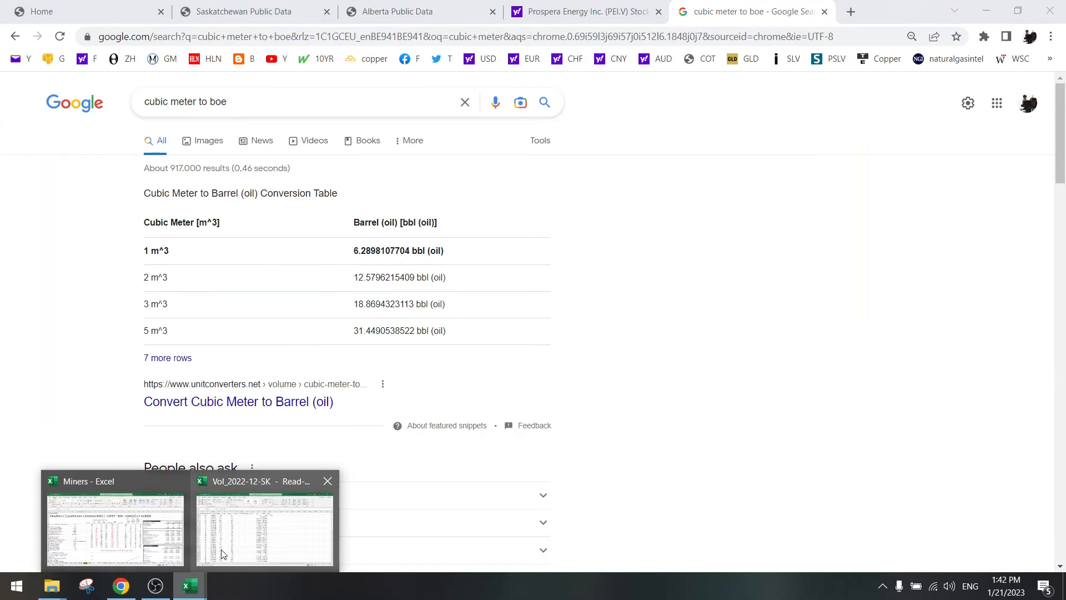
pyautogui.click(231, 547)
pyautogui.click(259, 124)
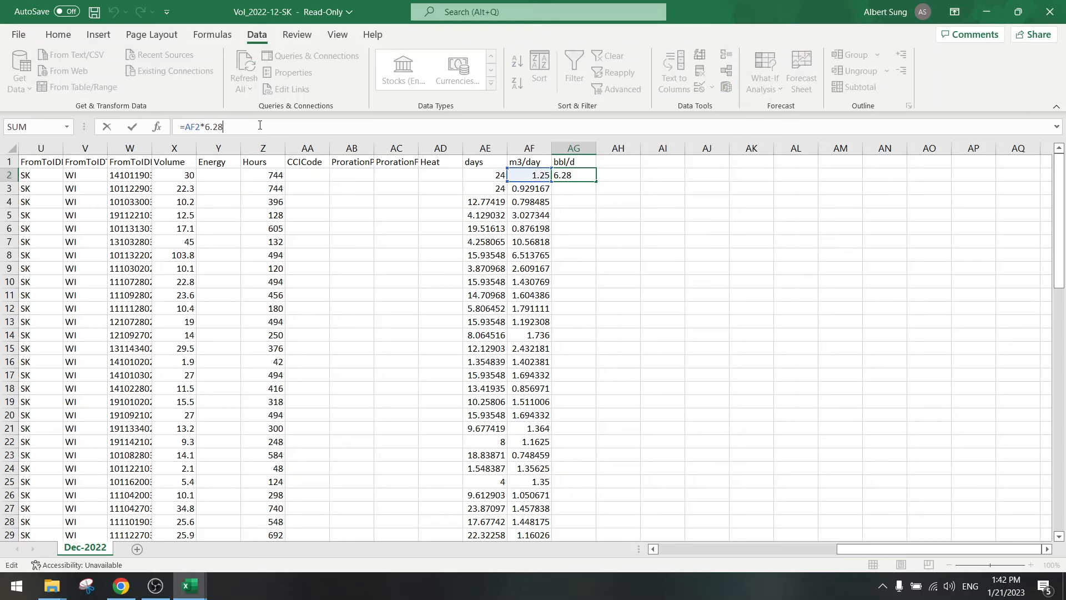
pyautogui.press('Return')
pyautogui.click(593, 175)
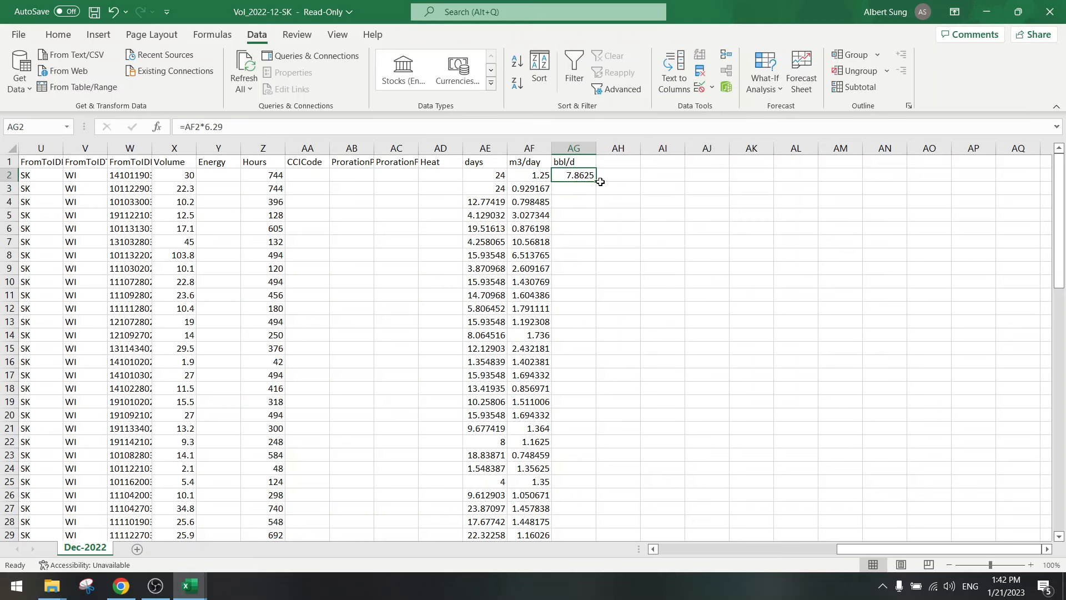
pyautogui.moveTo(596, 182); pyautogui.dragTo(588, 526)
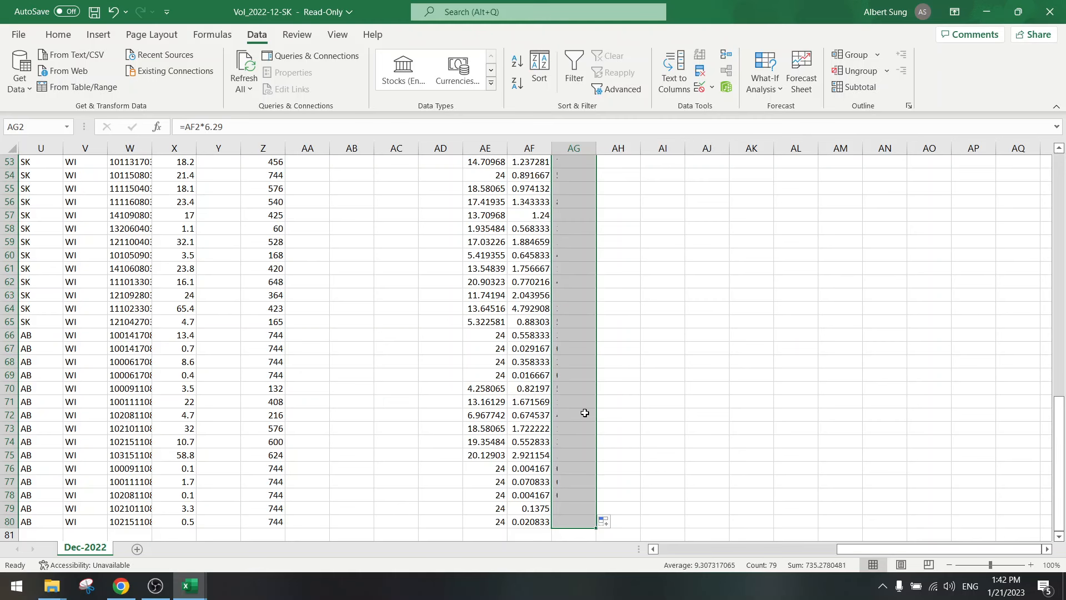
pyautogui.click(582, 374)
pyautogui.scroll(17, 582, 333)
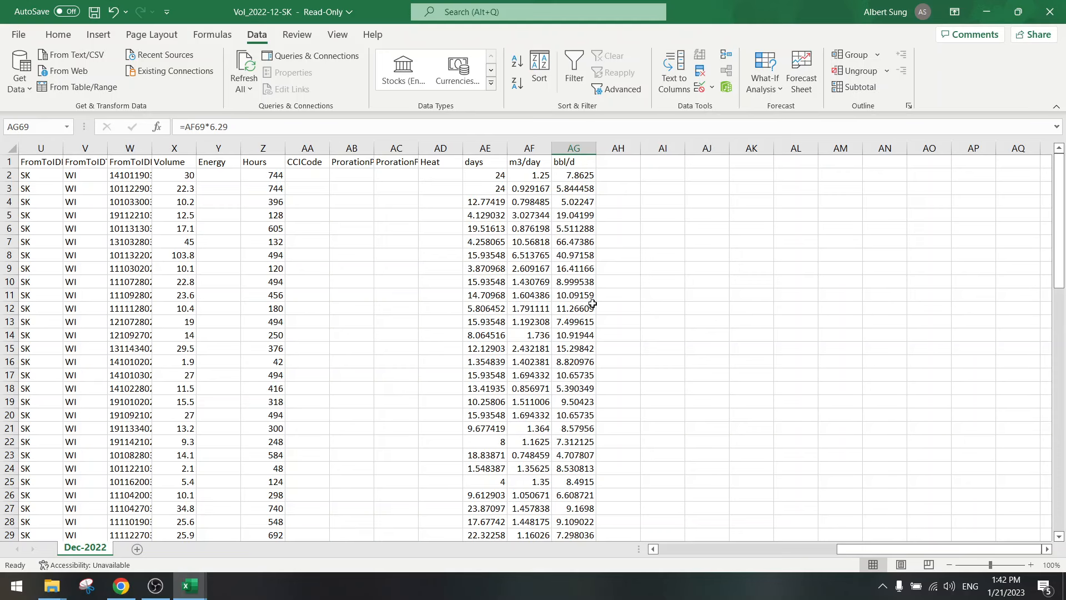
# - Total the bbl/d column in cell AG81 with the formula =SUM(AG2:AG80)
pyautogui.scroll(-20, 592, 304)
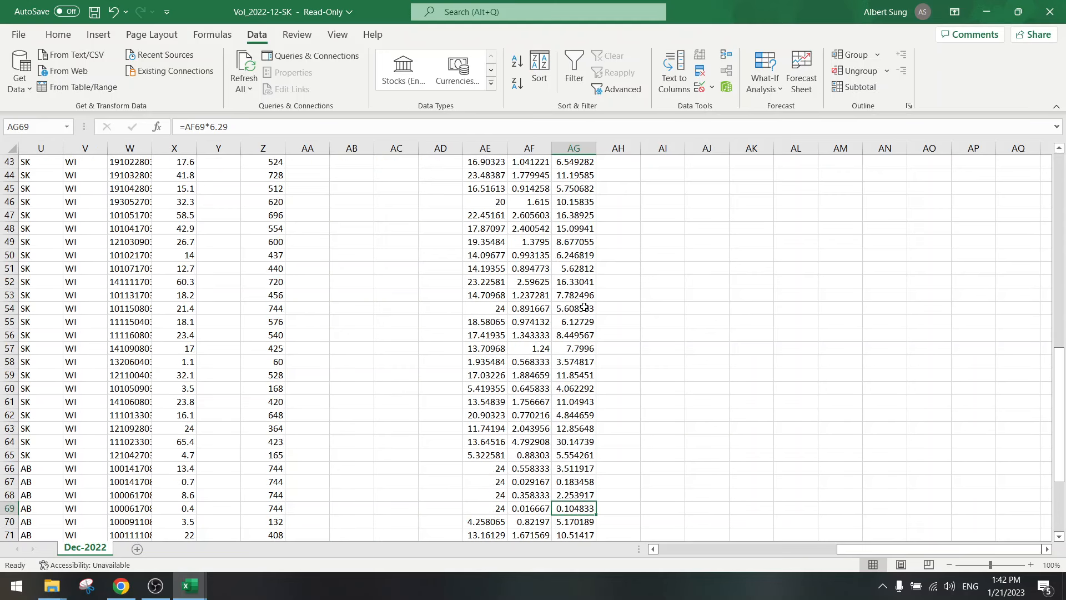
pyautogui.click(574, 306)
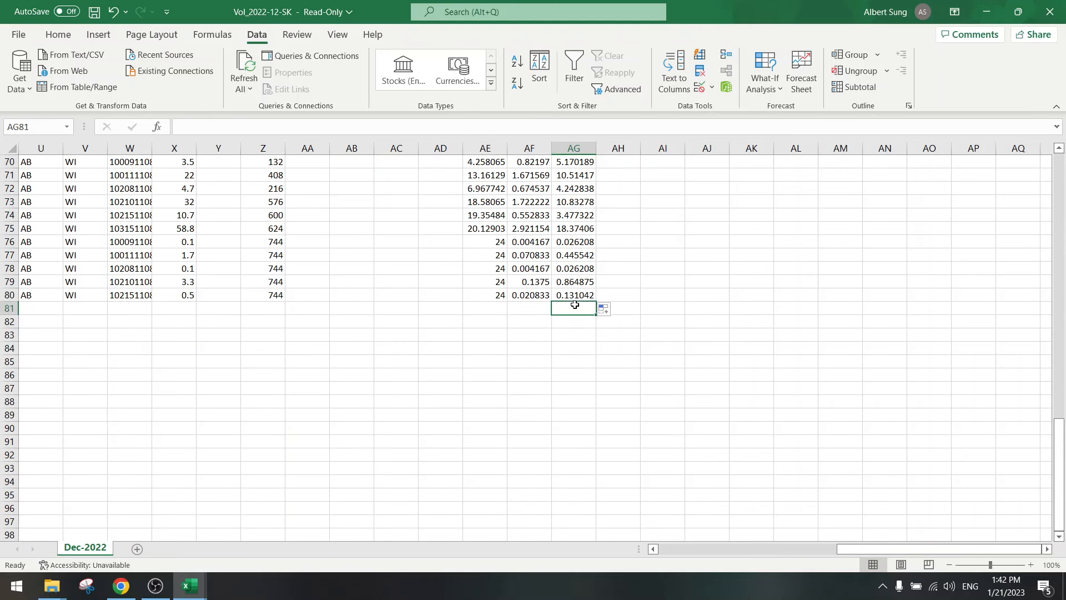
pyautogui.write('=sum(')
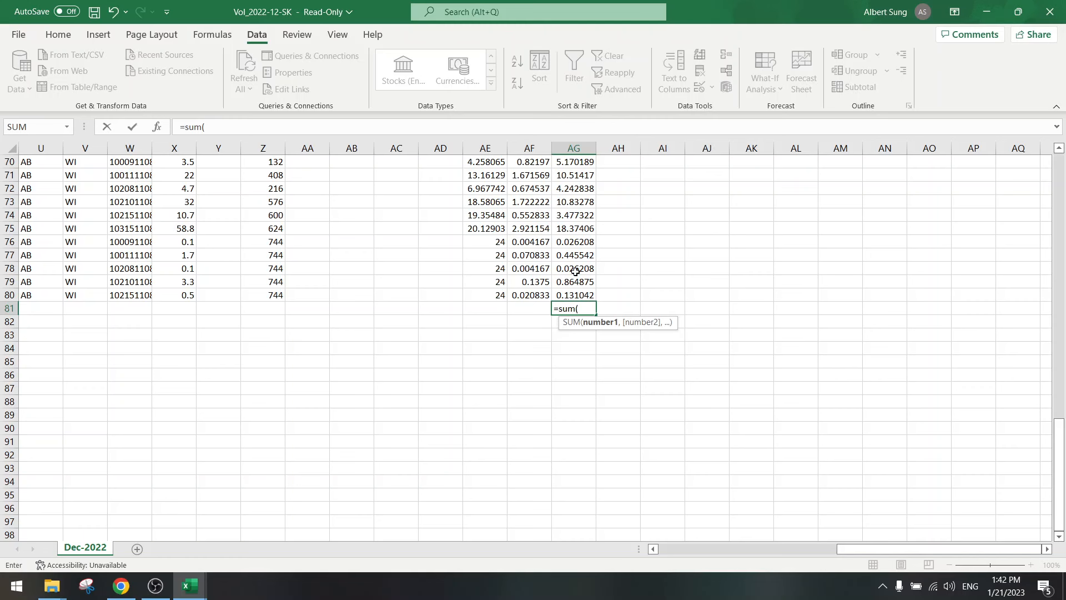
pyautogui.moveTo(583, 296); pyautogui.dragTo(582, 176)
pyautogui.press('Return')
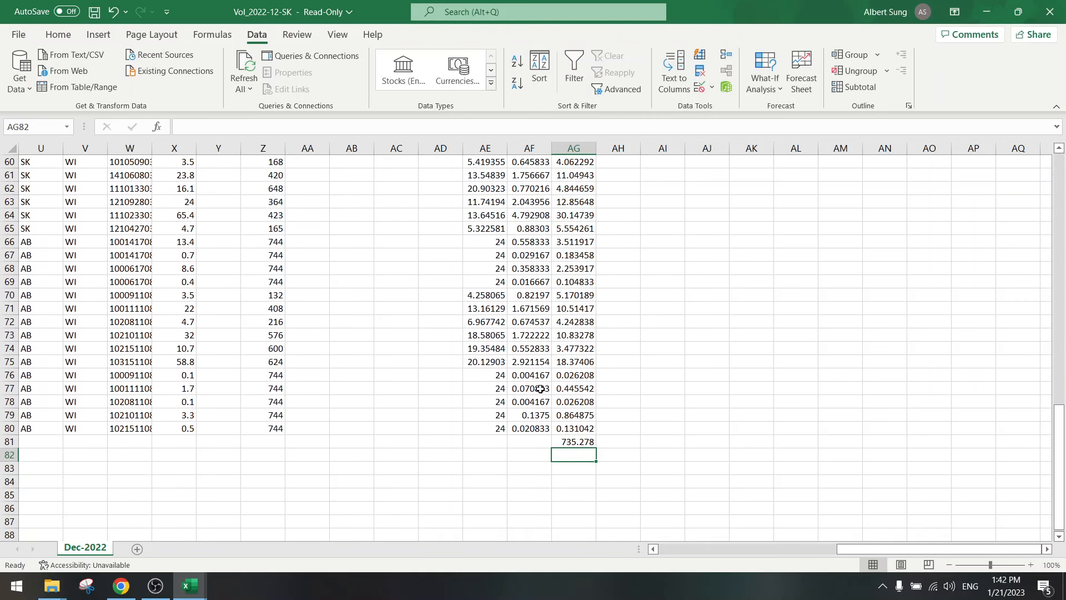
# - Review the bbl/d total in AG81 and the daily rates listed above it
pyautogui.click(572, 442)
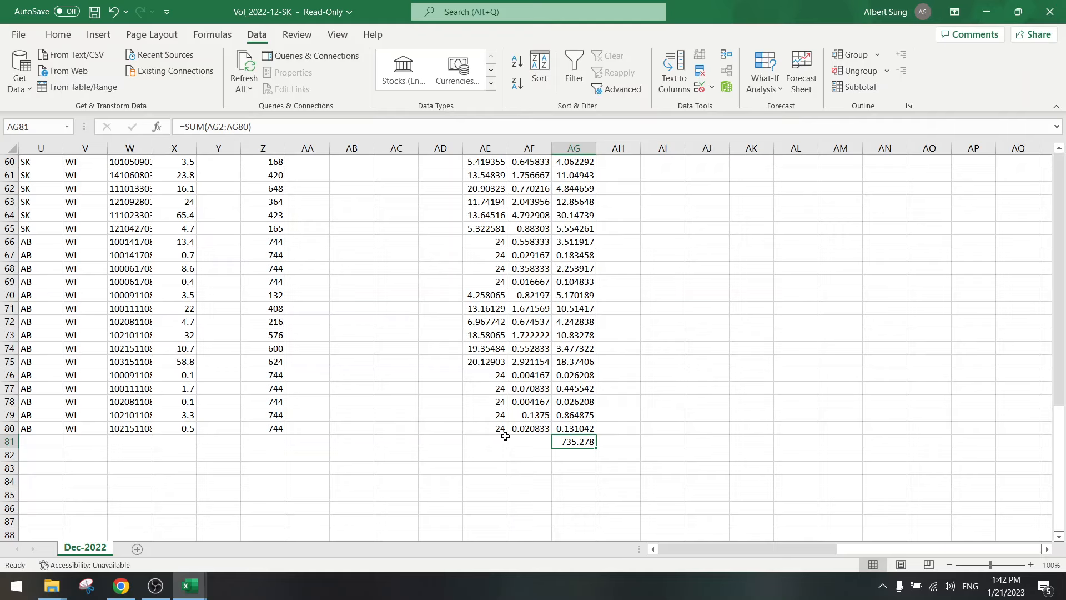
pyautogui.click(526, 442)
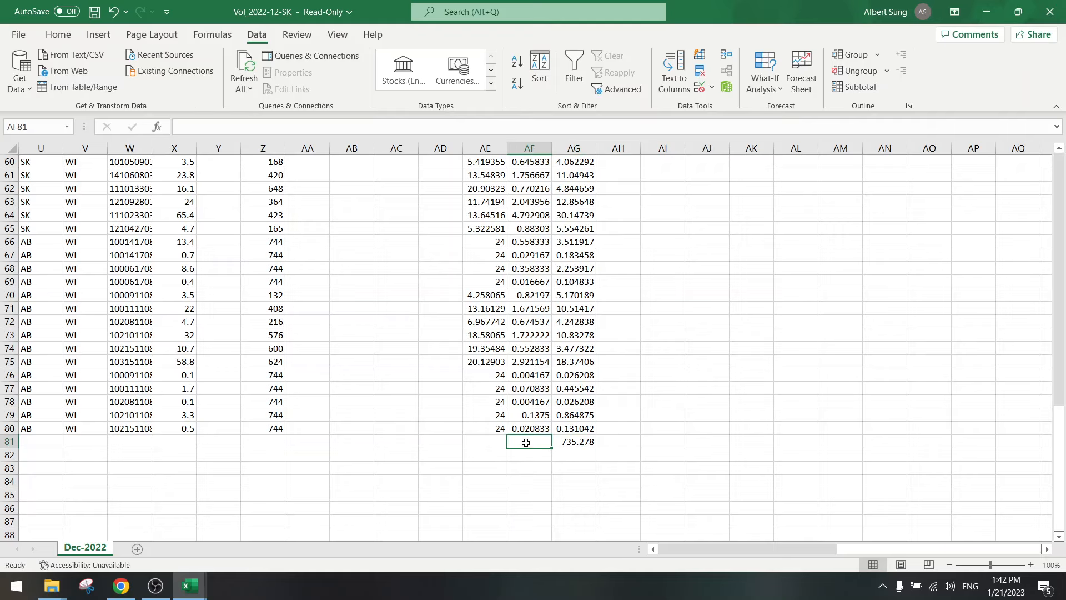
pyautogui.click(571, 427)
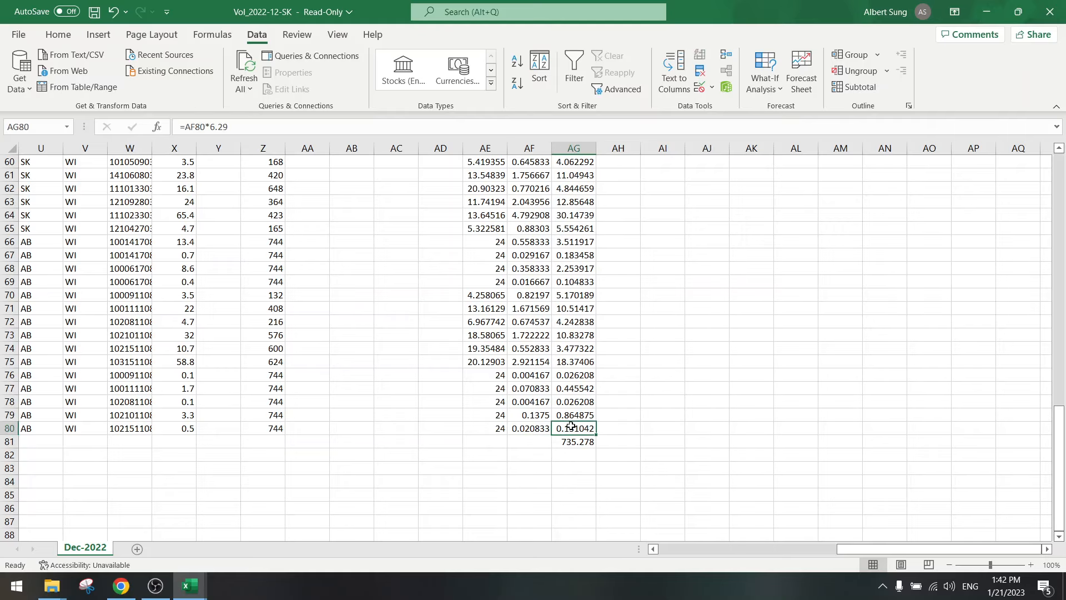
pyautogui.scroll(20, 572, 426)
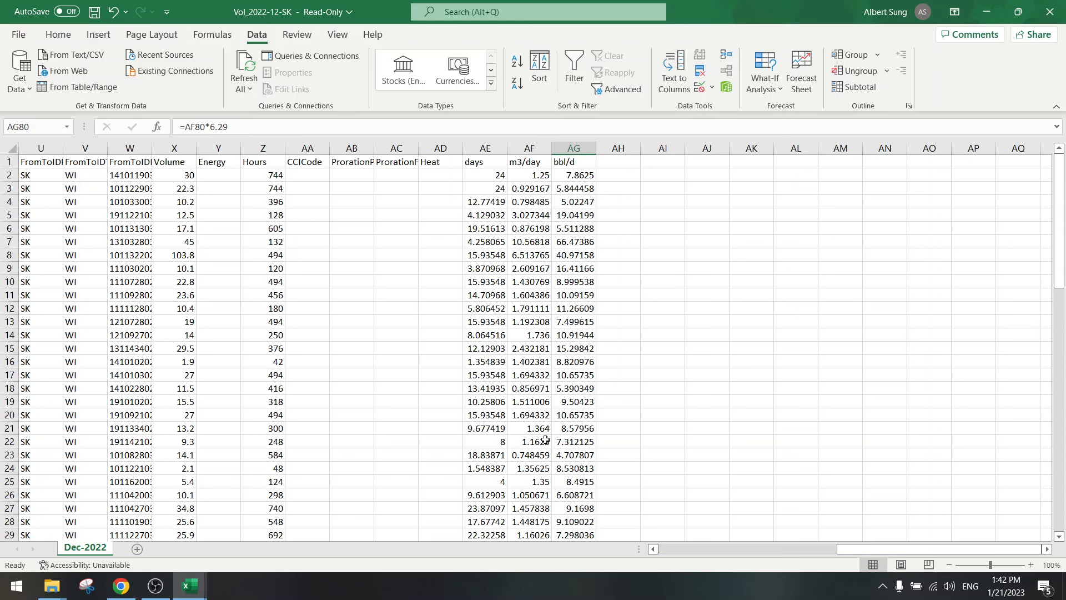
pyautogui.scroll(-20, 546, 440)
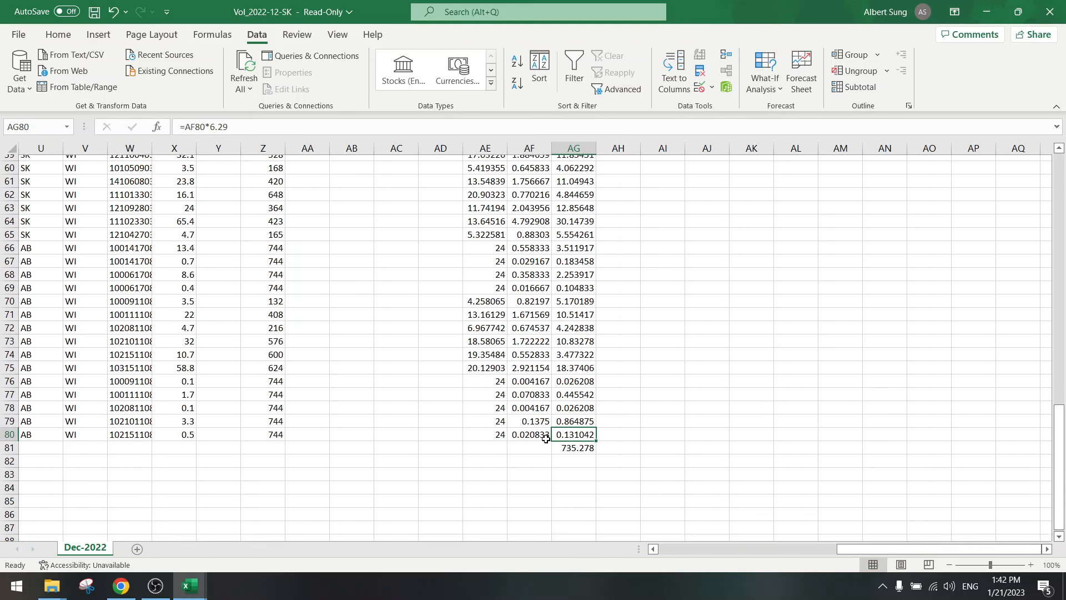
pyautogui.click(565, 431)
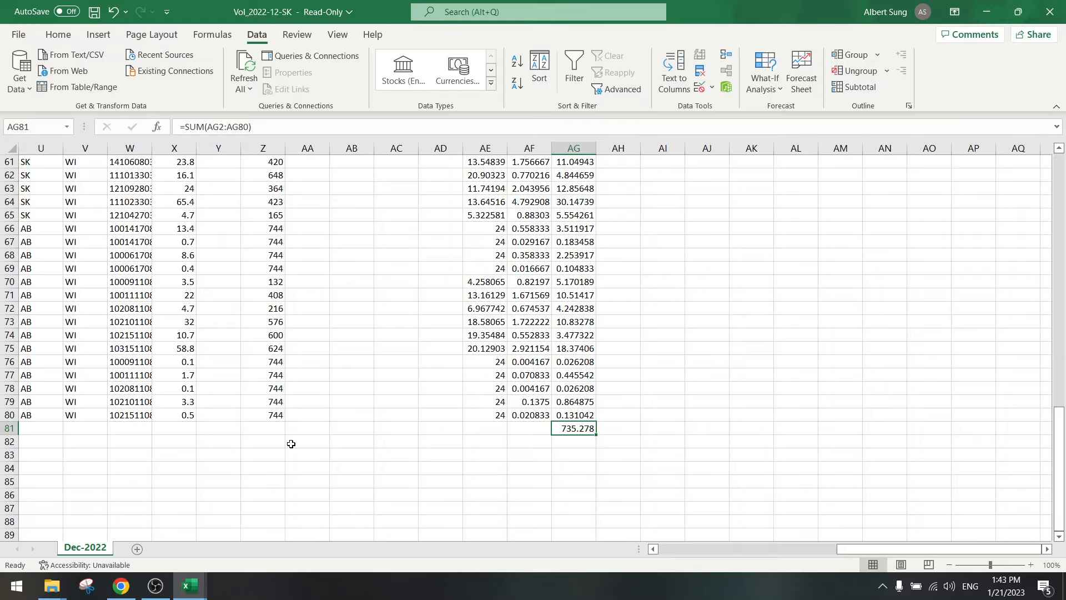
# - Switch to Chrome and download the Saskatchewan conventional volumetric data for month 10 of 2022 in CSV format
pyautogui.click(121, 585)
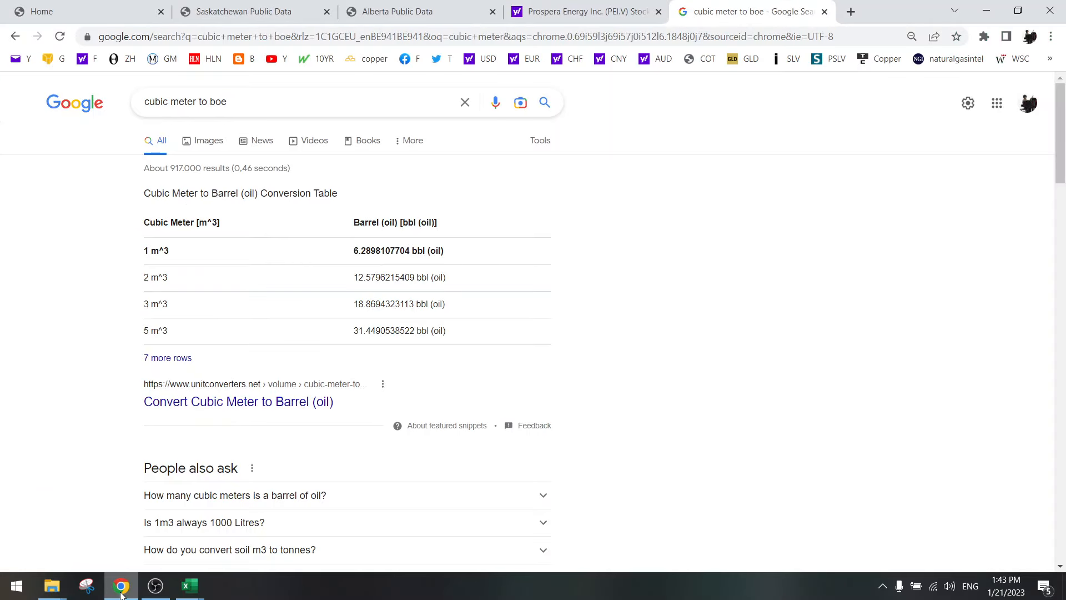
pyautogui.click(252, 5)
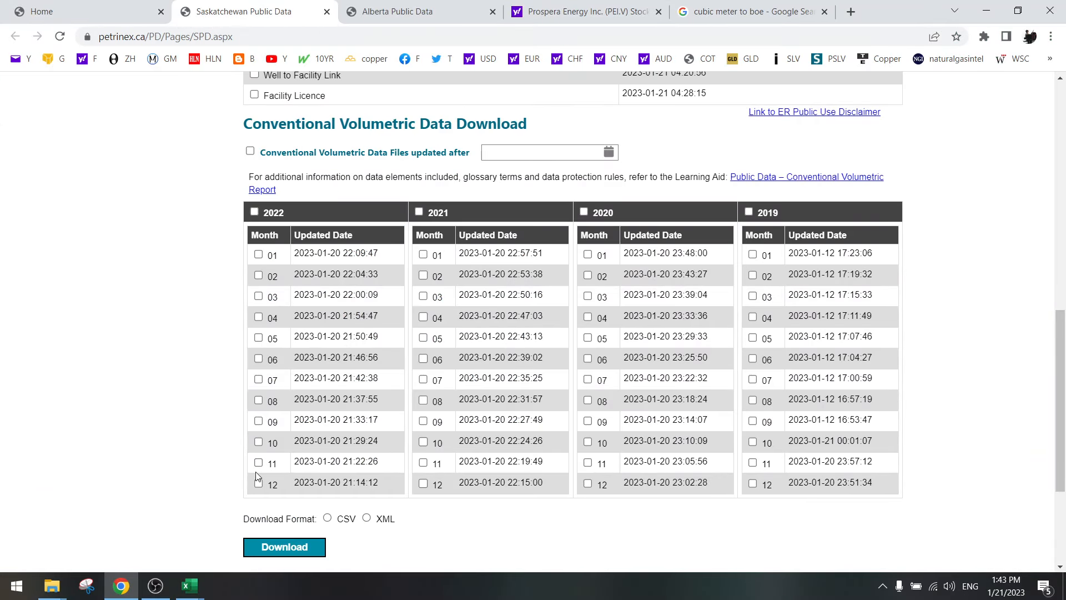
pyautogui.click(258, 442)
pyautogui.scroll(5, 189, 411)
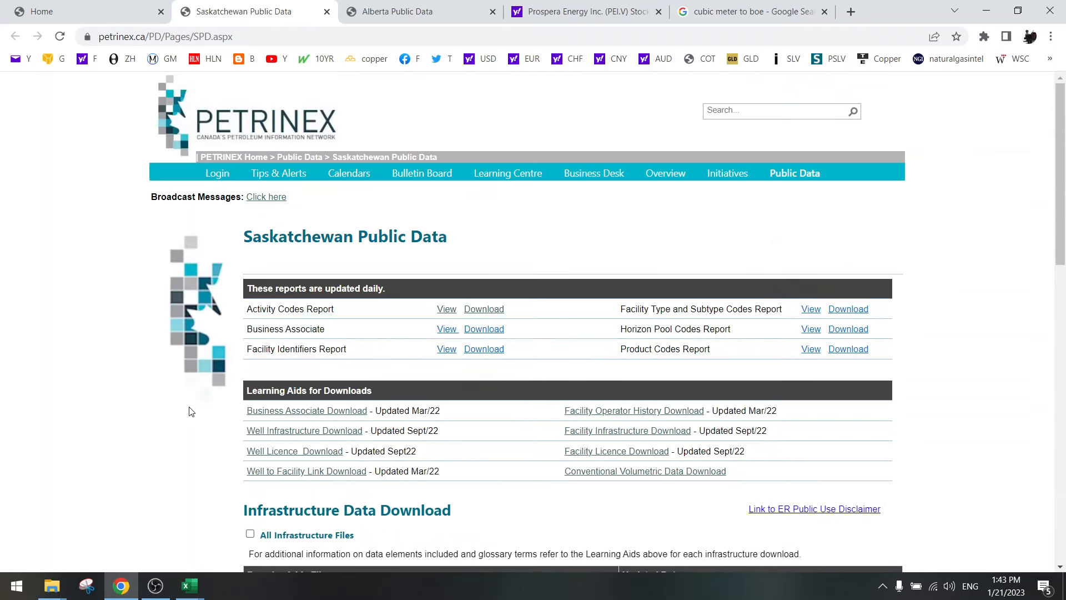
pyautogui.scroll(-12, 189, 411)
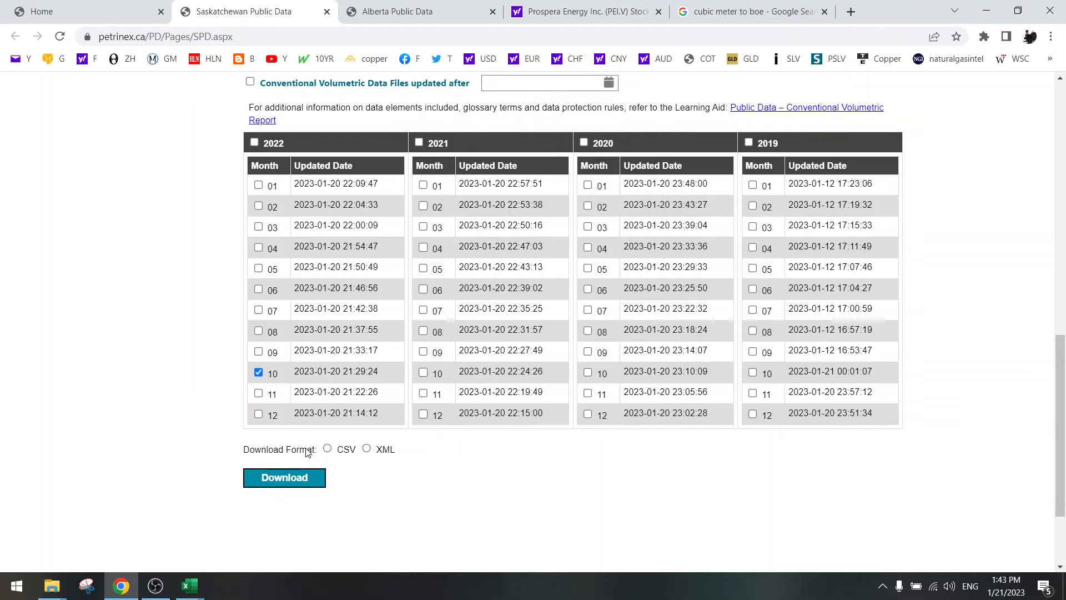
pyautogui.click(328, 450)
pyautogui.click(289, 476)
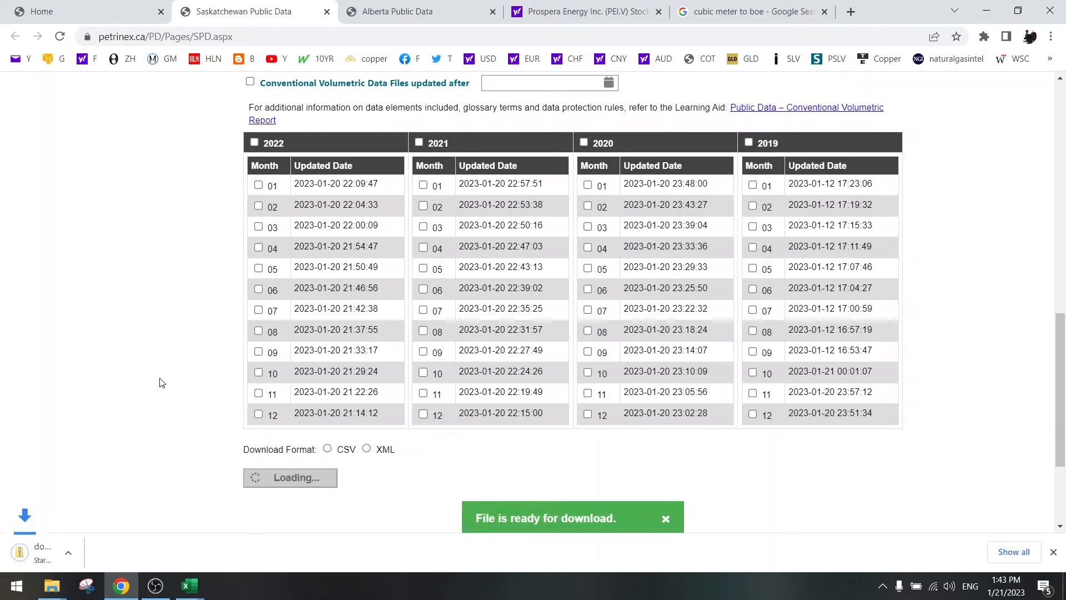
# - Open the downloaded archive and load the Vol_2022-10-SK CSV file in Excel
pyautogui.click(88, 547)
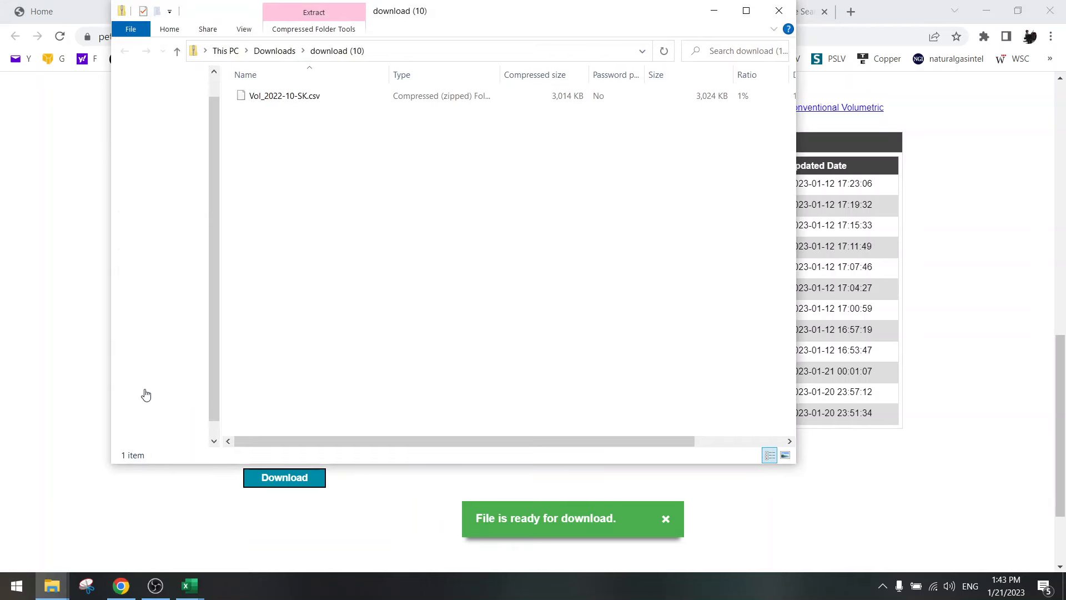
pyautogui.doubleClick(282, 104)
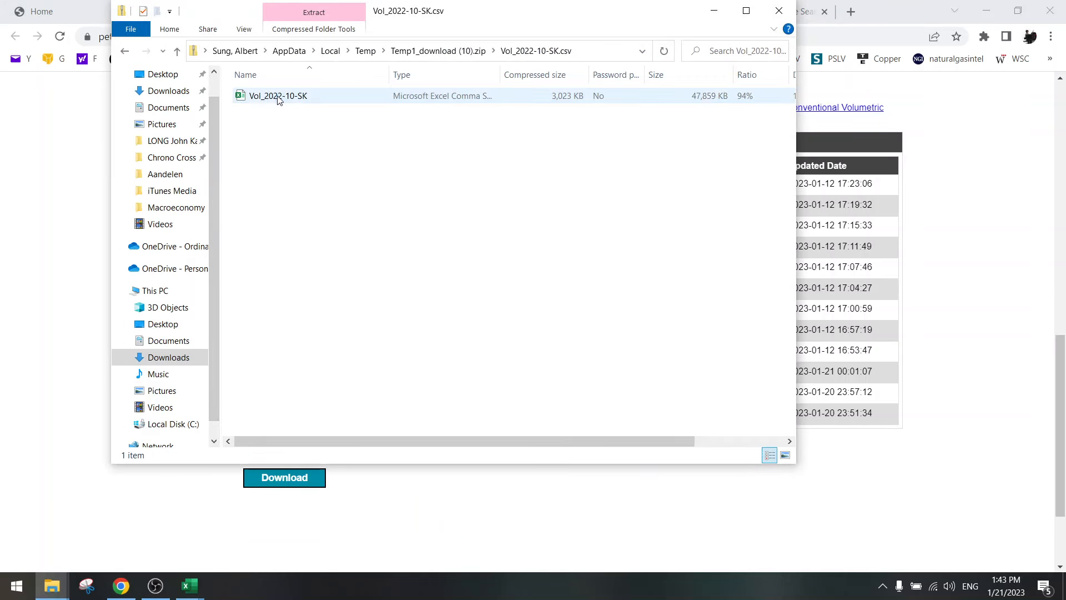
pyautogui.click(278, 98)
pyautogui.hotkey('alt', 'Tab')
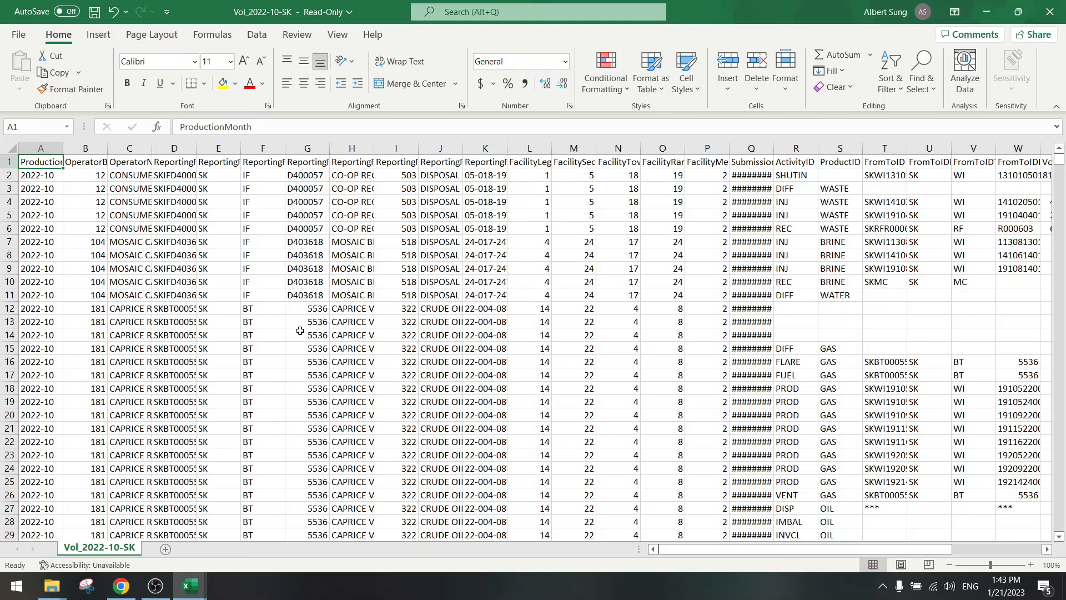
# - Add filters to the Vol_2022-10-SK sheet and filter the OperatorName column by "prospera"
pyautogui.click(299, 331)
pyautogui.click(256, 34)
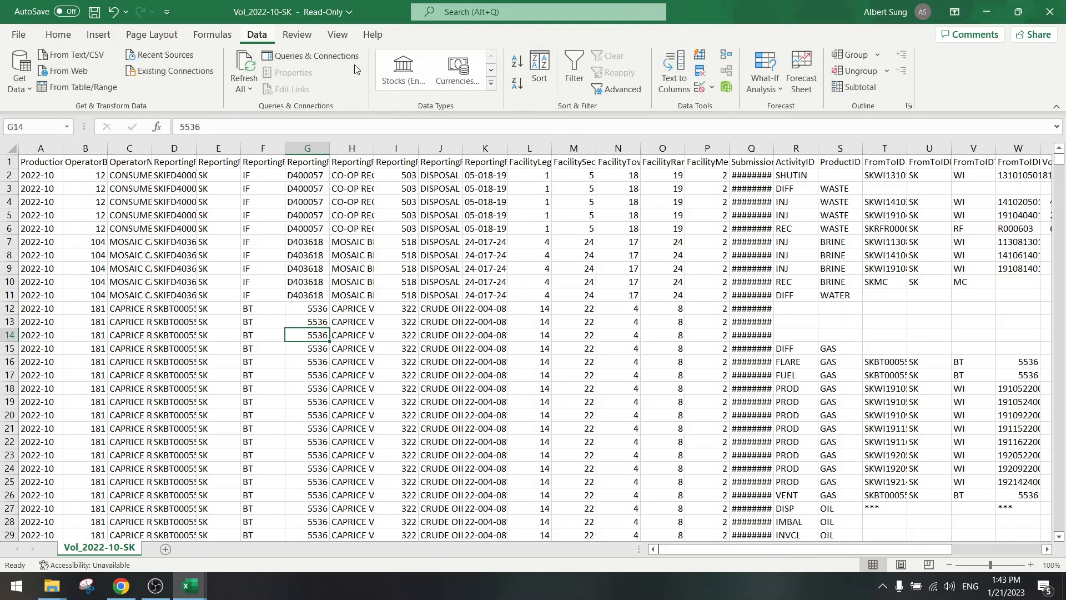
pyautogui.click(574, 69)
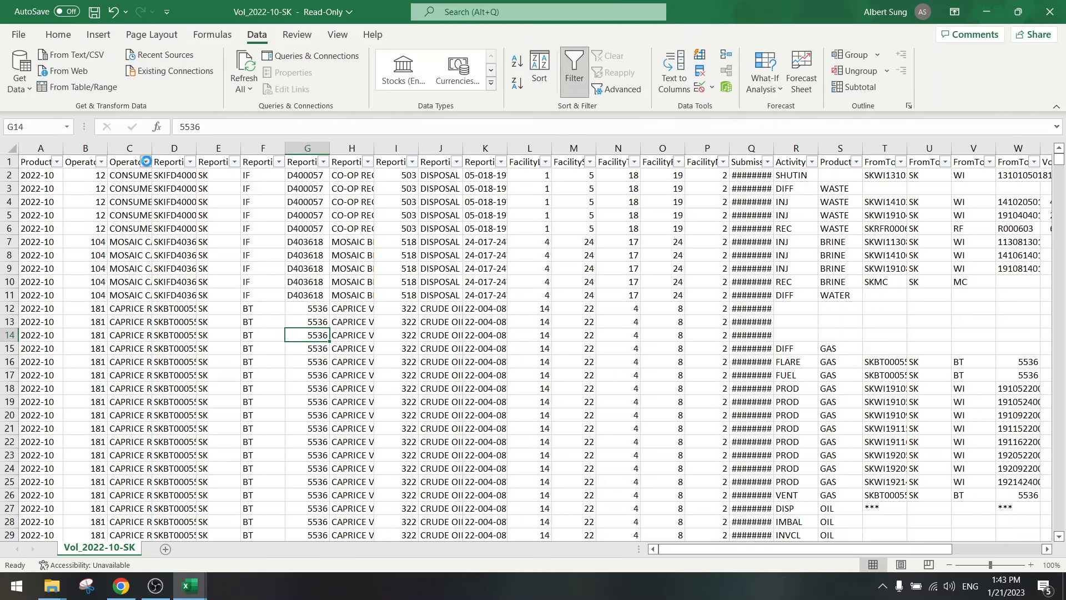
pyautogui.click(145, 162)
pyautogui.click(123, 309)
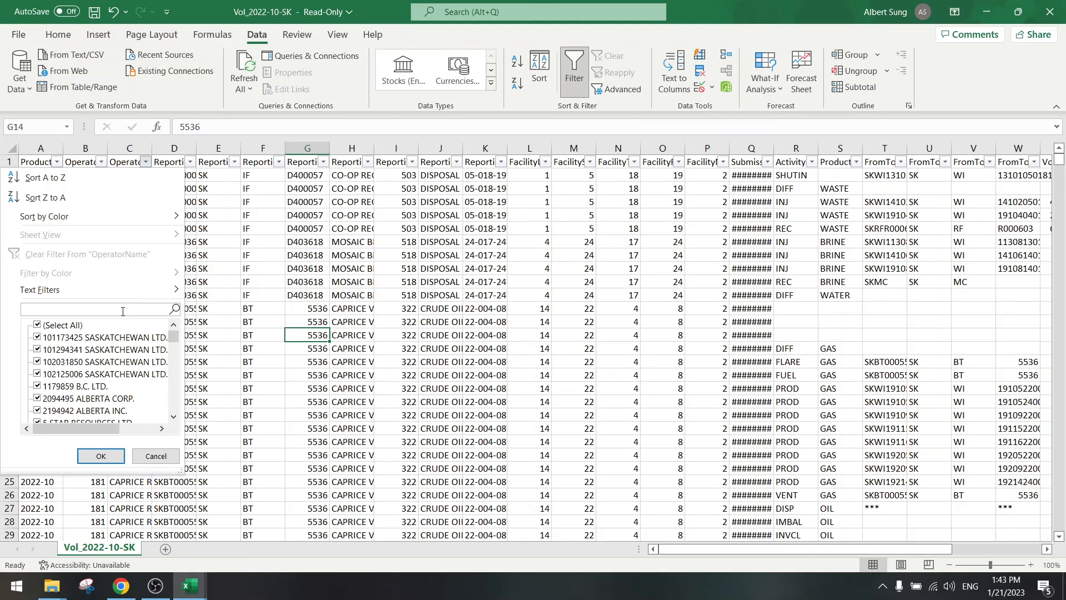
pyautogui.write('prospera')
pyautogui.press('Return')
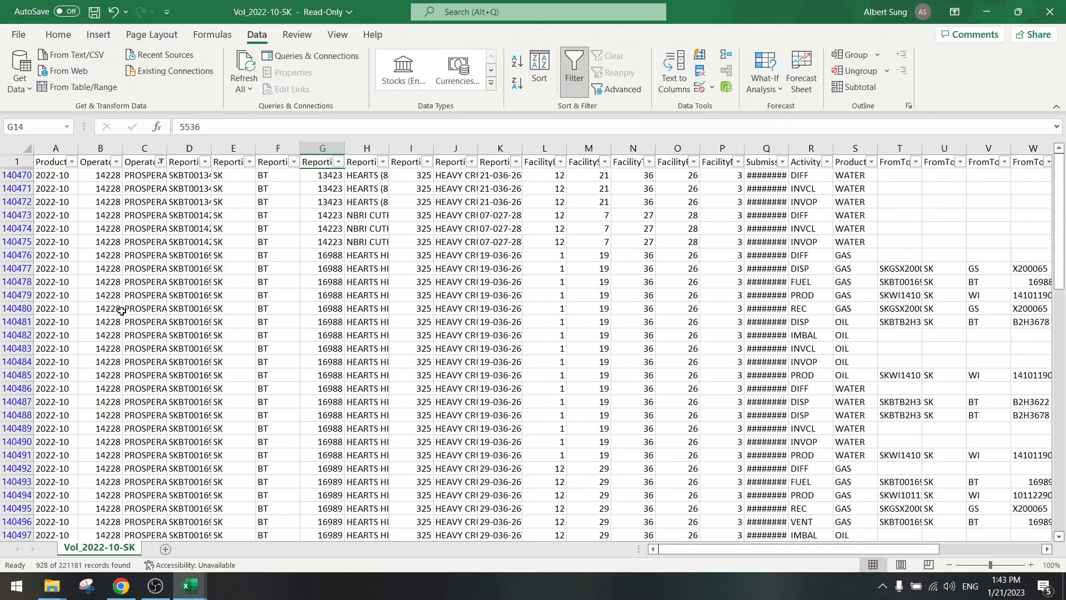
# - Copy the filtered Prospera rows with their header row into a new sheet
pyautogui.click(16, 161)
pyautogui.hotkey('ctrl', 'shift', 'Down')
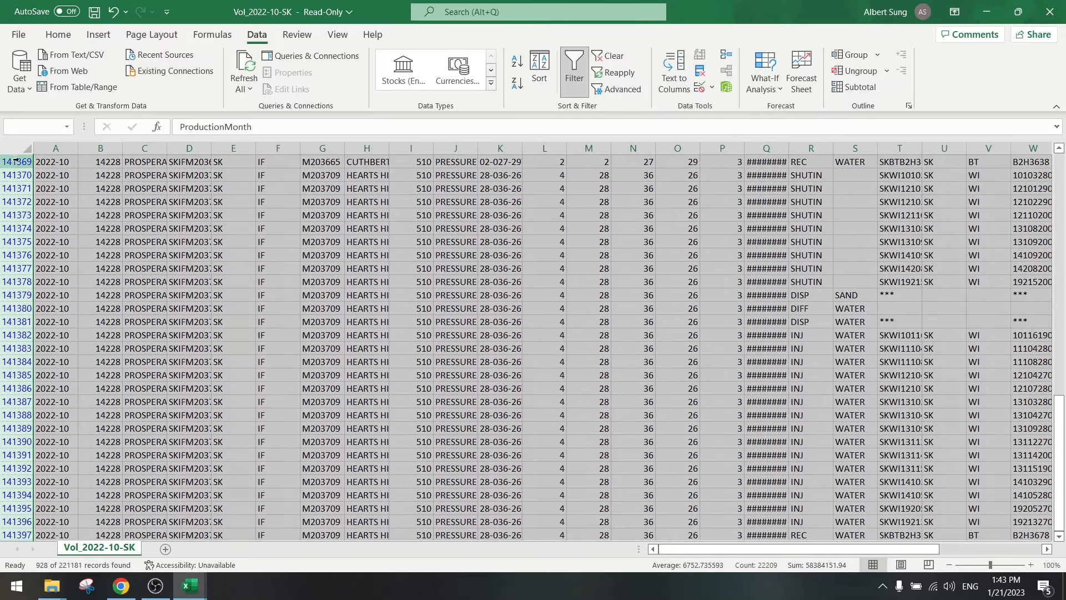
pyautogui.hotkey('ctrl', 'c')
pyautogui.scroll(-5, 294, 412)
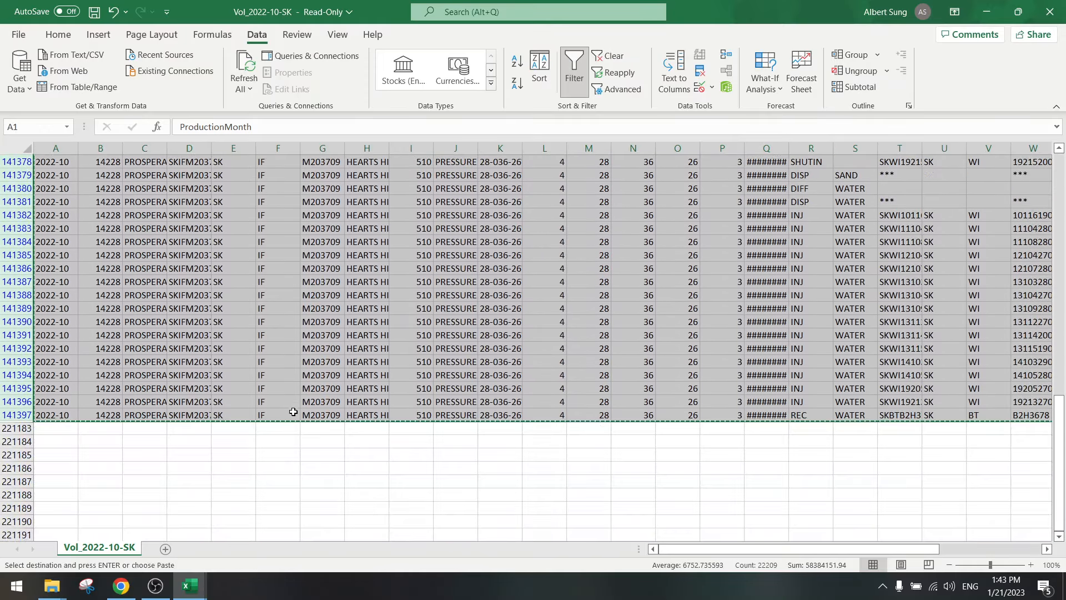
pyautogui.click(165, 548)
pyautogui.hotkey('ctrl', 'v')
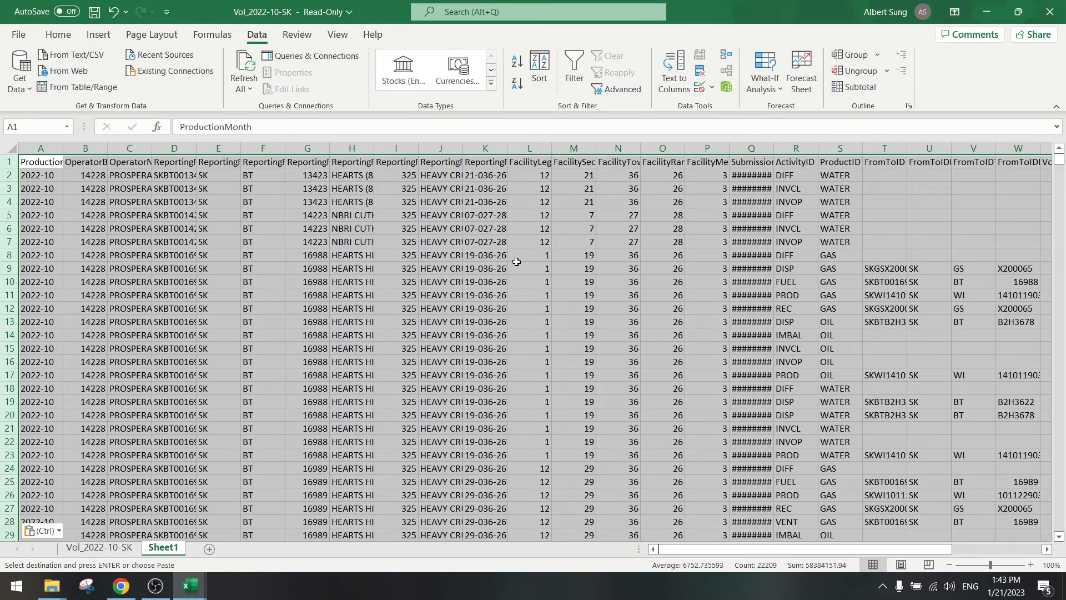
# - Filter the new sheet to show only OIL in the ProductID column and PROD in the ActivityID column
pyautogui.click(516, 265)
pyautogui.click(574, 71)
pyautogui.click(857, 162)
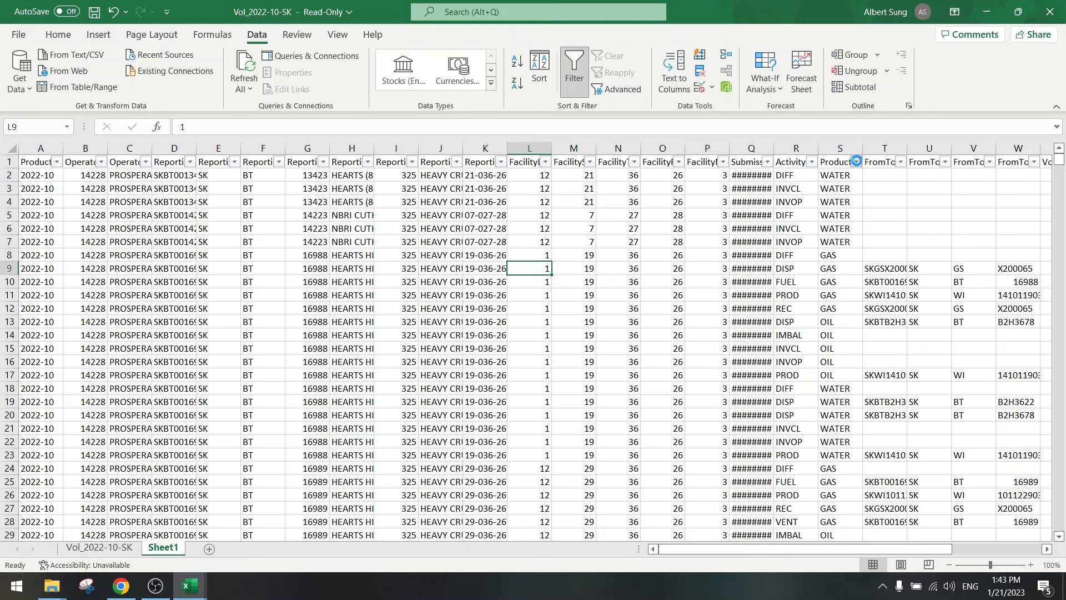
pyautogui.click(715, 325)
pyautogui.click(715, 349)
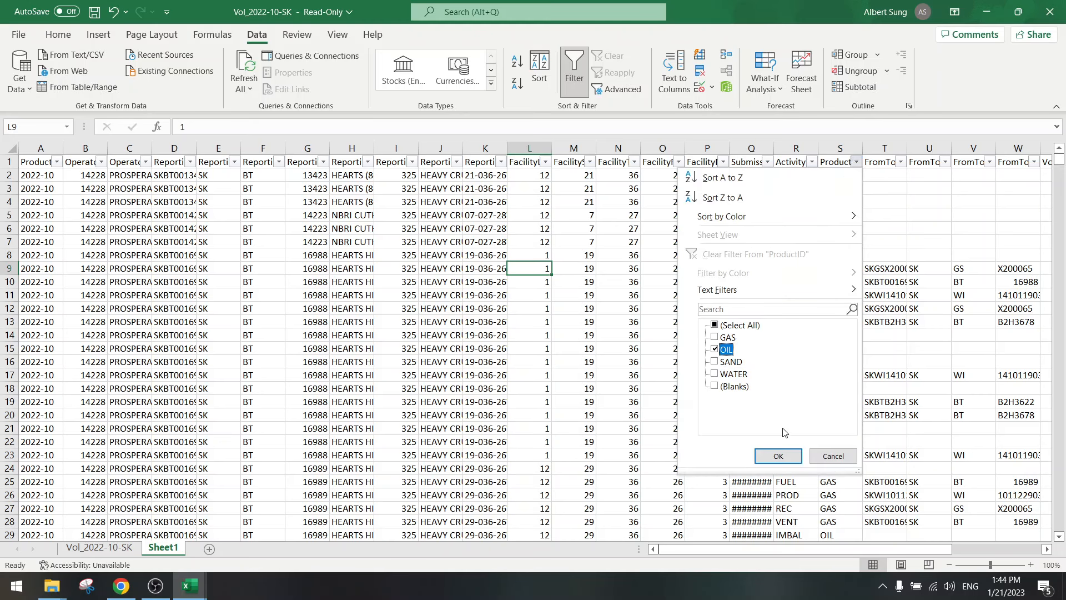
pyautogui.click(778, 456)
pyautogui.click(810, 162)
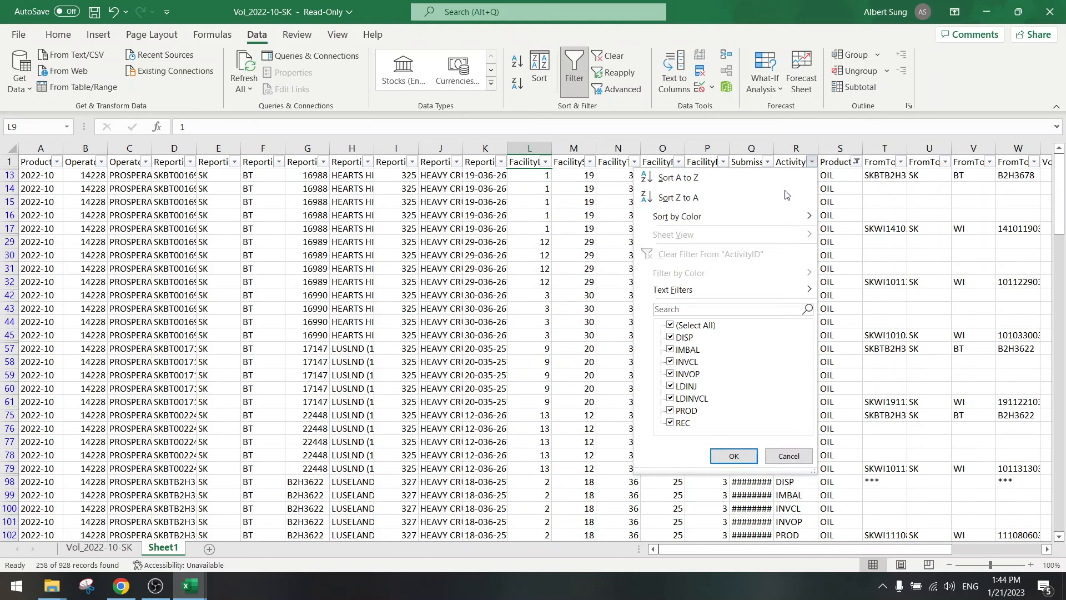
pyautogui.click(670, 325)
pyautogui.click(670, 411)
pyautogui.click(734, 456)
pyautogui.click(391, 242)
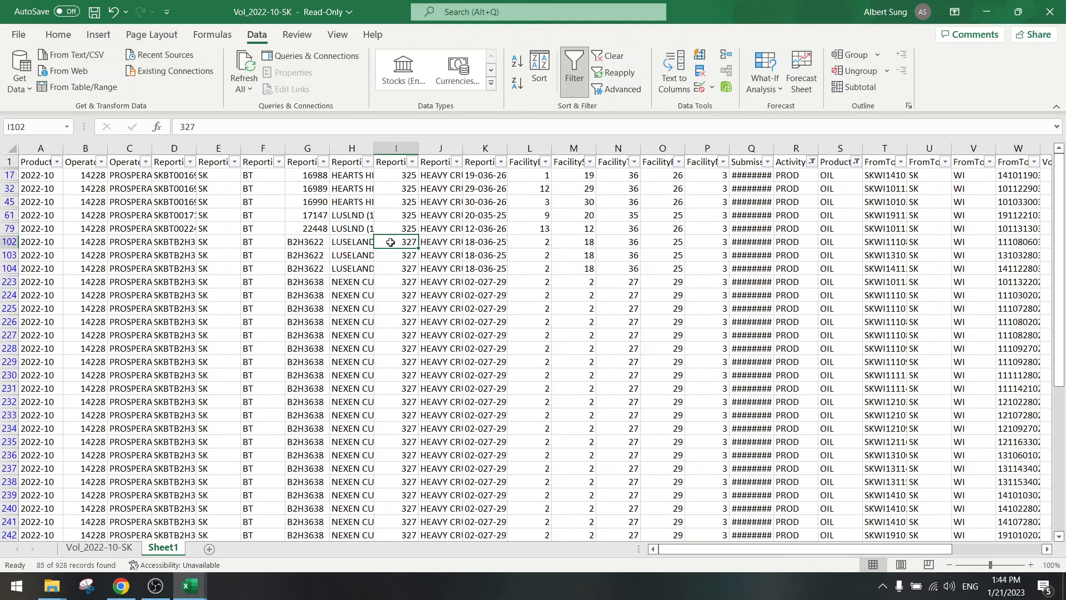
# - Copy the filtered oil production rows with their header from Sheet1 into another new sheet
pyautogui.click(7, 162)
pyautogui.hotkey('ctrl', 'a')
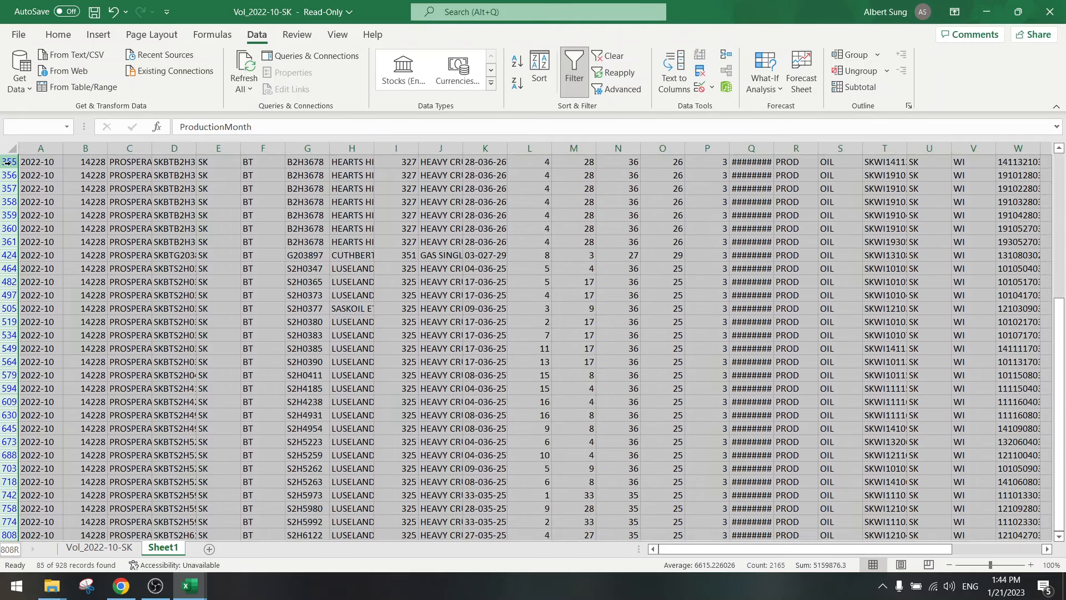
pyautogui.scroll(-20, 217, 499)
pyautogui.hotkey('ctrl', 'c')
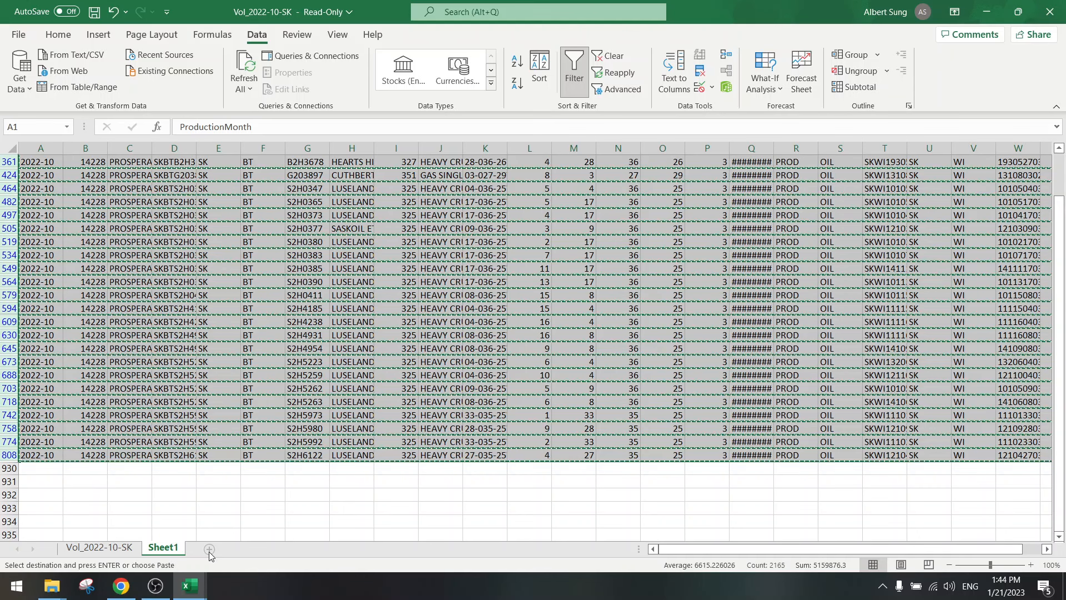
pyautogui.click(210, 550)
pyautogui.hotkey('ctrl', 'v')
pyautogui.click(284, 324)
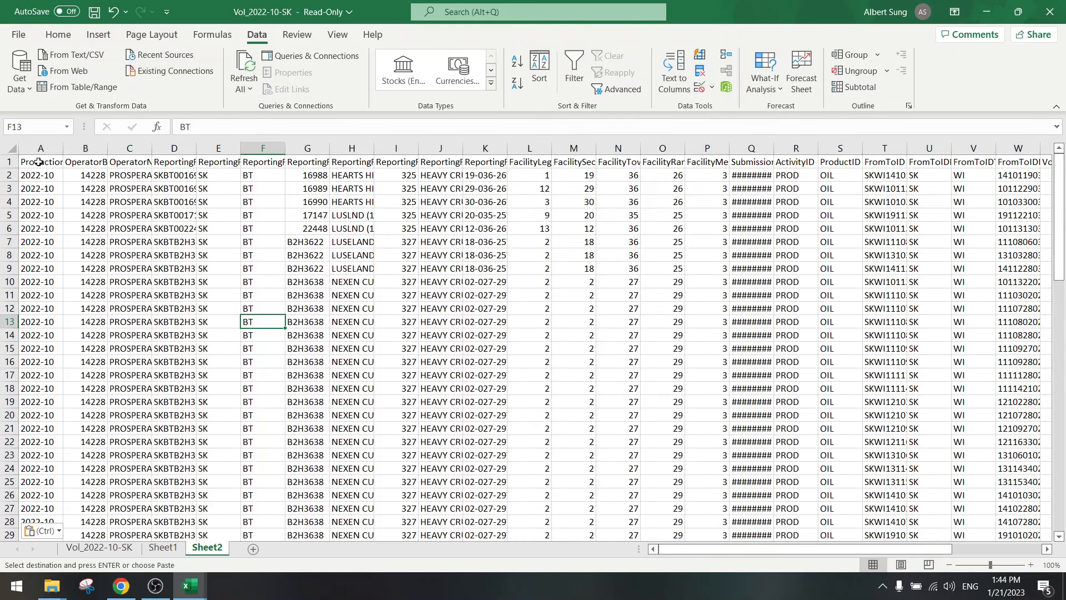
# - Copy all Sheet2 rows including the header into a new sheet of the Vol_2022-12-SK workbook
pyautogui.click(9, 161)
pyautogui.hotkey('ctrl', 'shift', 'Down')
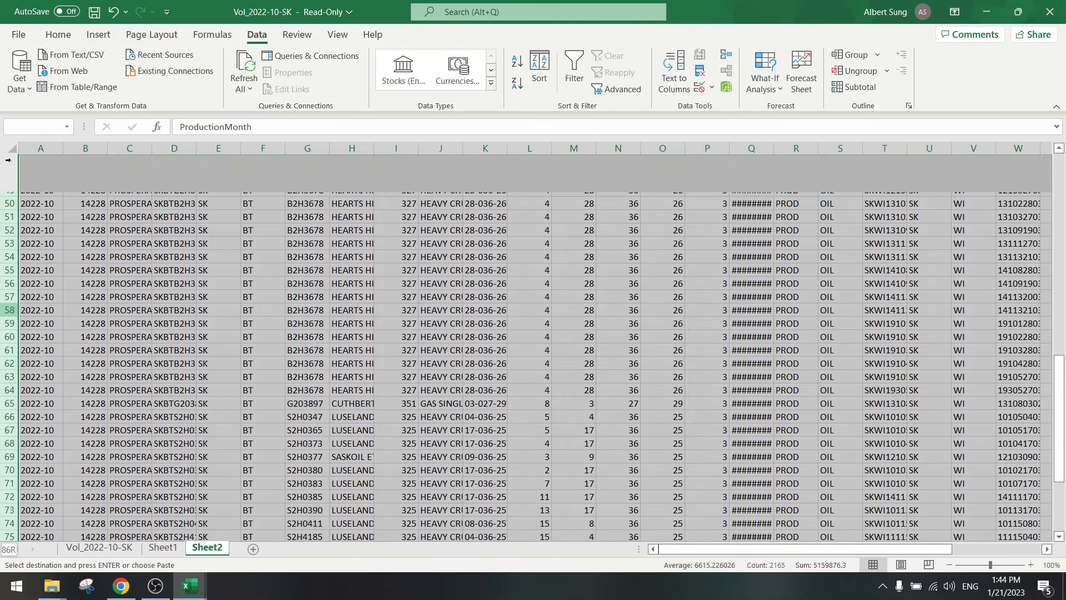
pyautogui.scroll(-2, 411, 376)
pyautogui.hotkey('ctrl', 'c')
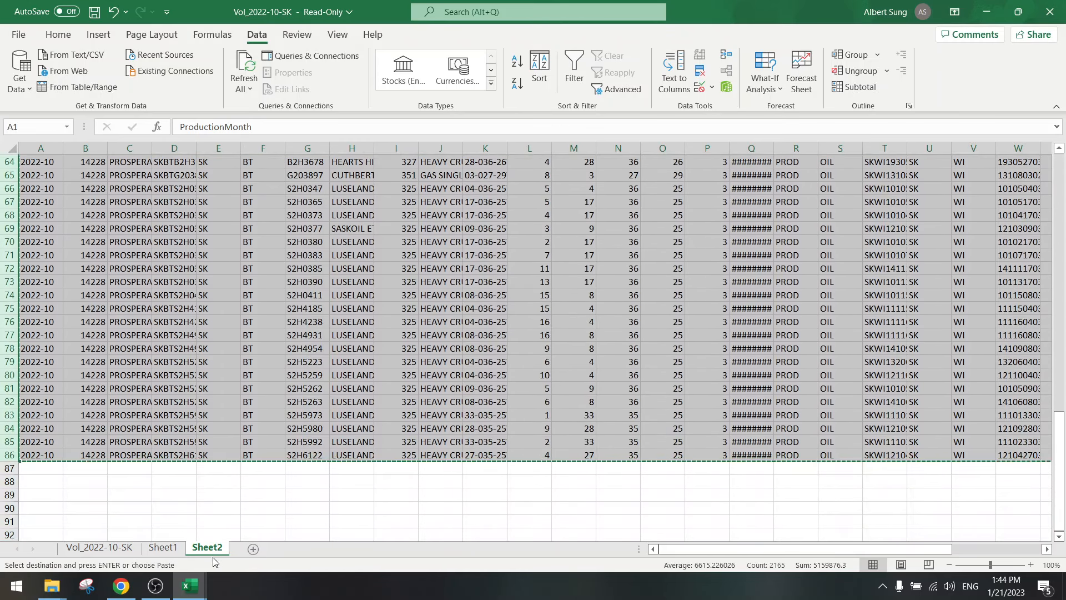
pyautogui.click(195, 589)
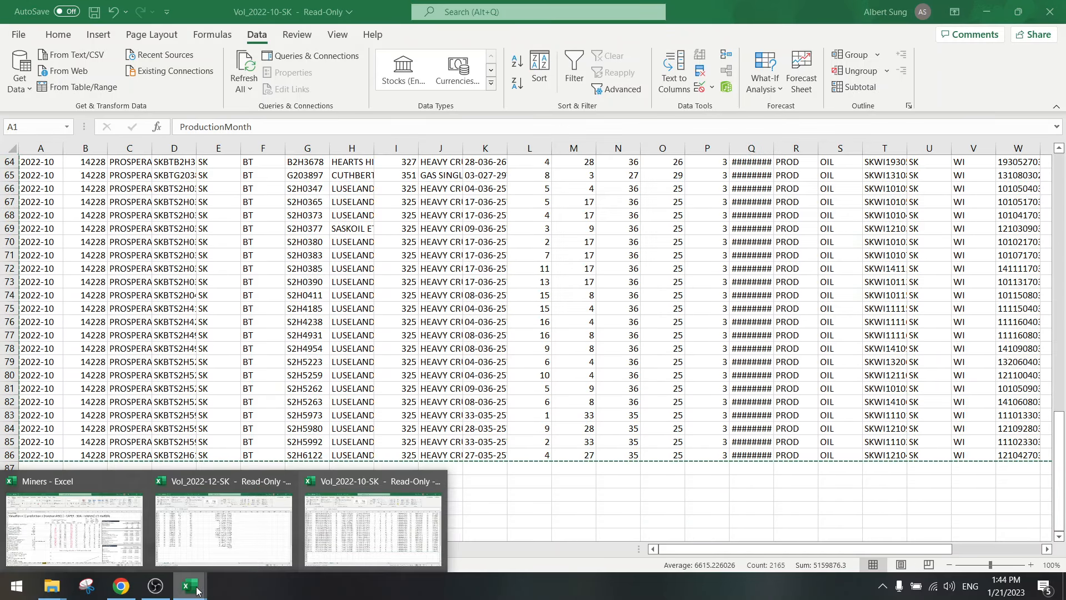
pyautogui.click(230, 536)
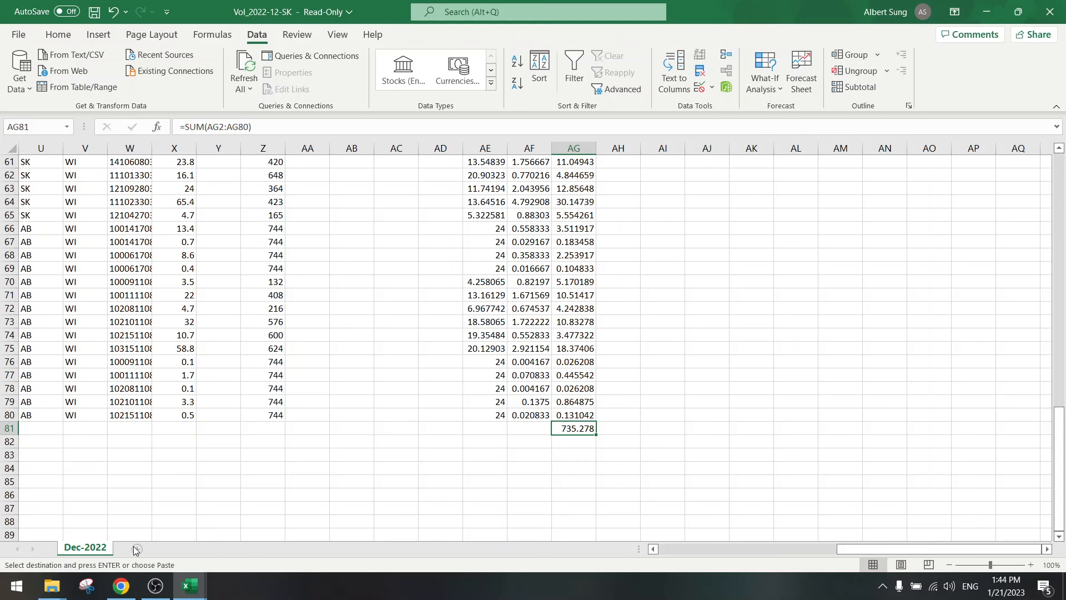
pyautogui.click(136, 547)
pyautogui.hotkey('ctrl', 'v')
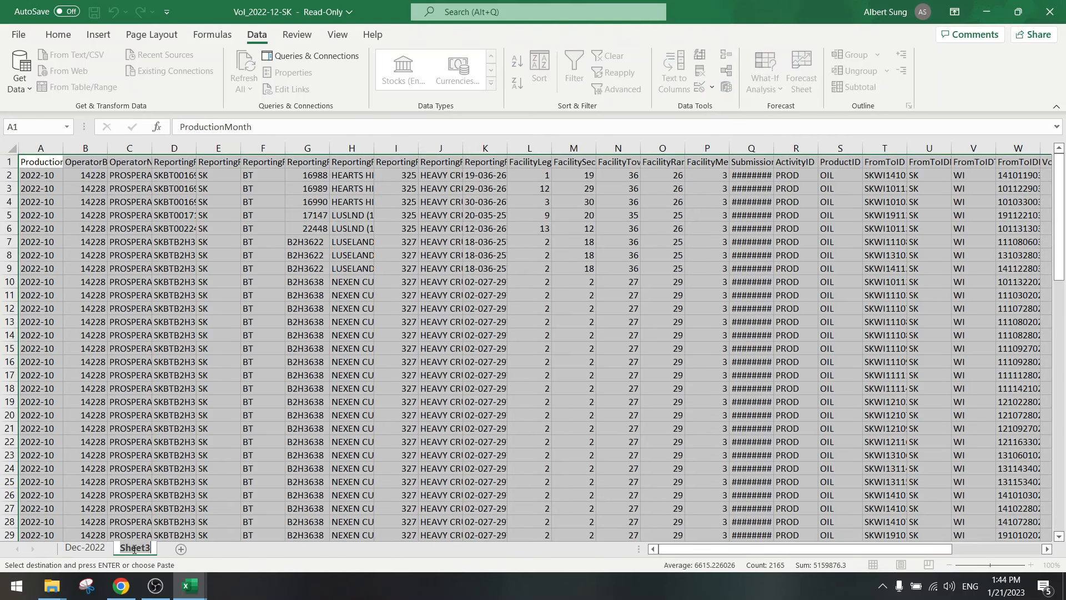
# - Rename the new sheet holding the October records as Oct-2022
pyautogui.write('Oct-2022')
pyautogui.press('Return')
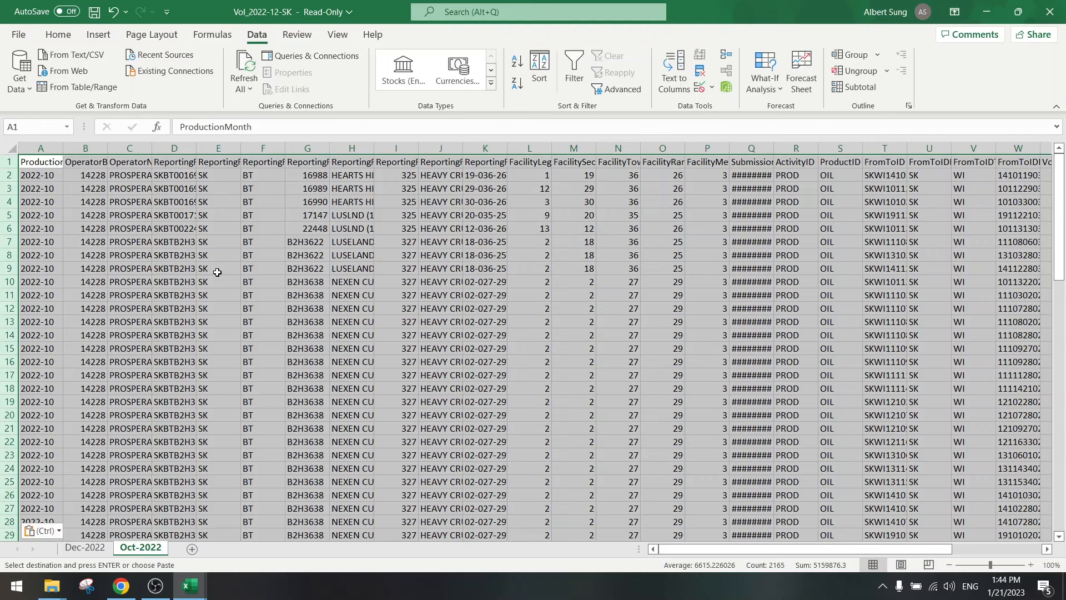
pyautogui.click(219, 241)
# - Switch to Chrome and download the Alberta conventional volumetric data for month 10 of 2022 in CSV format
pyautogui.click(122, 586)
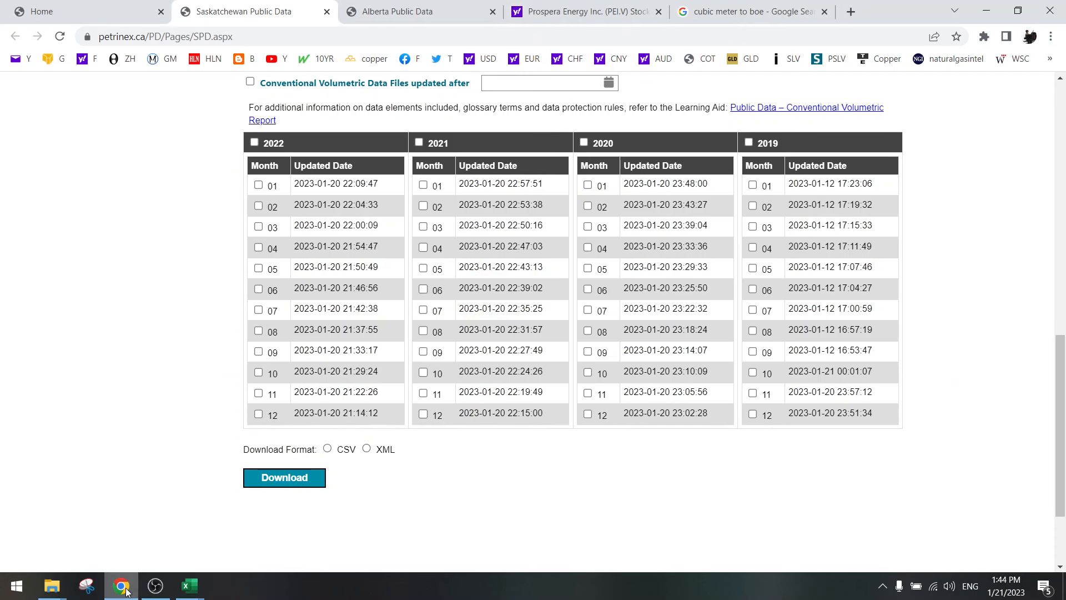
pyautogui.click(397, 11)
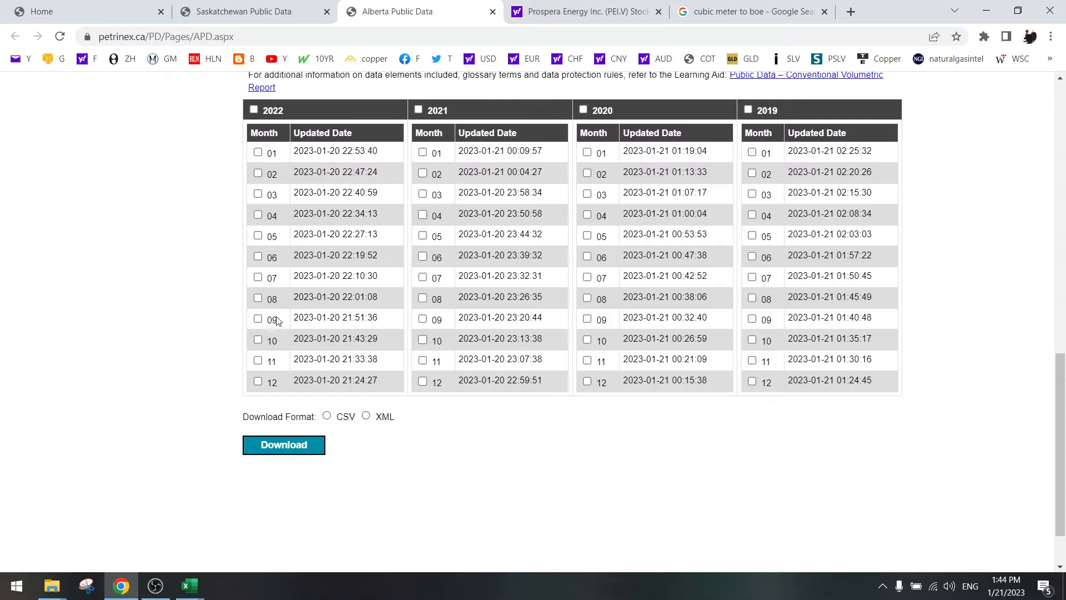
pyautogui.click(259, 340)
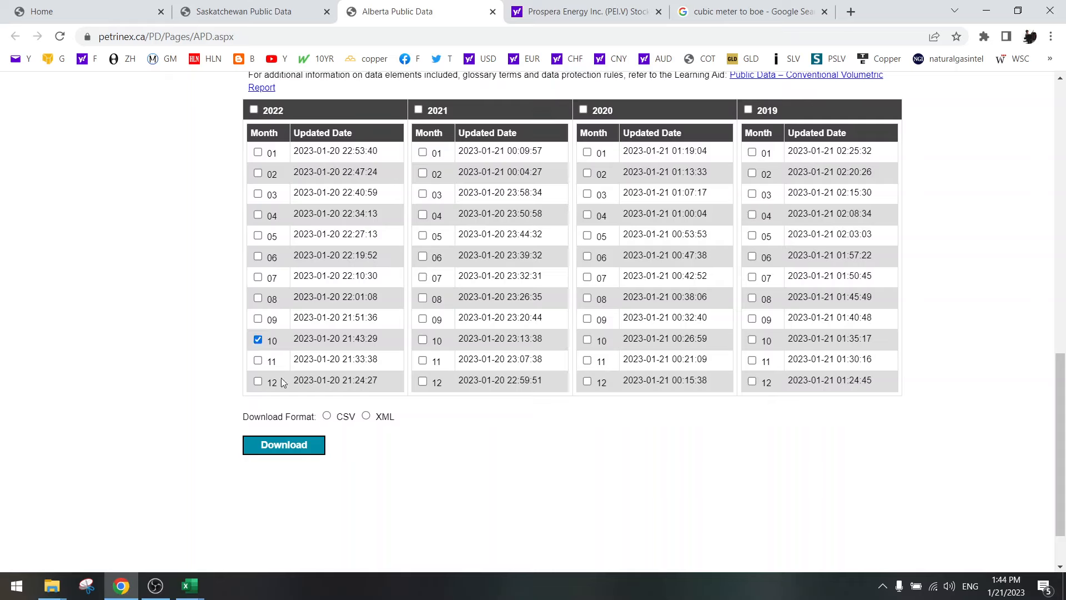
pyautogui.click(310, 447)
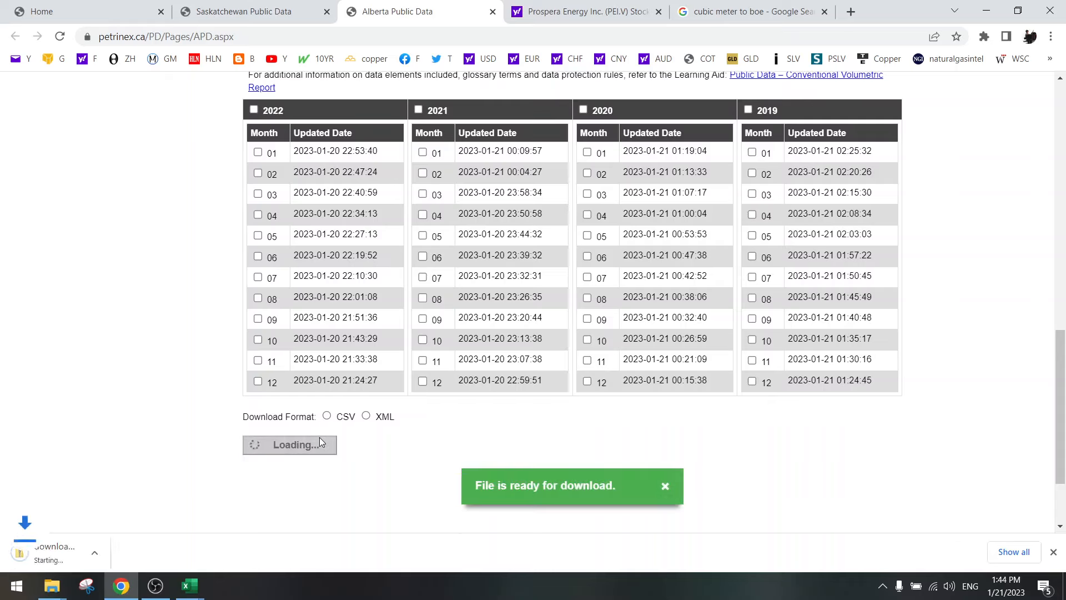
# - Open the downloaded archive, load the Vol_2022-10-AB CSV file in Excel and bring its workbook to the front
pyautogui.click(79, 552)
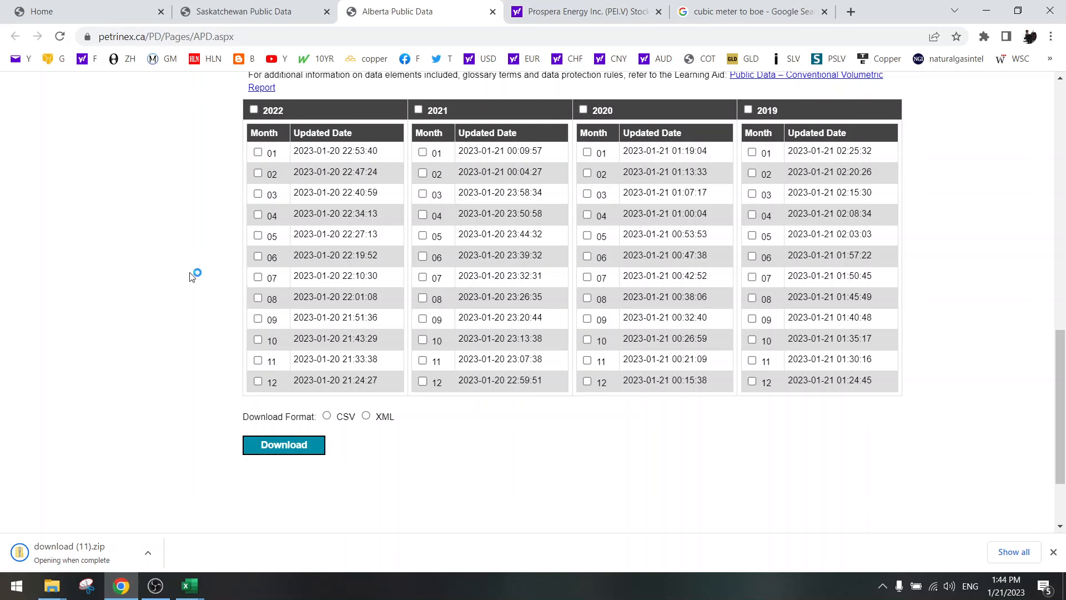
pyautogui.click(281, 119)
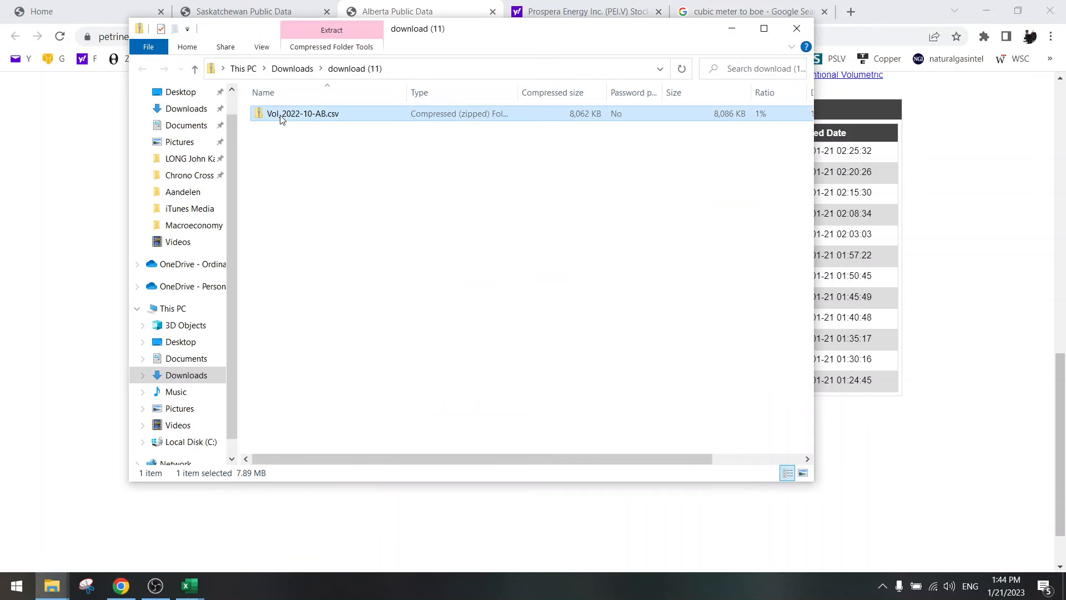
pyautogui.doubleClick(282, 120)
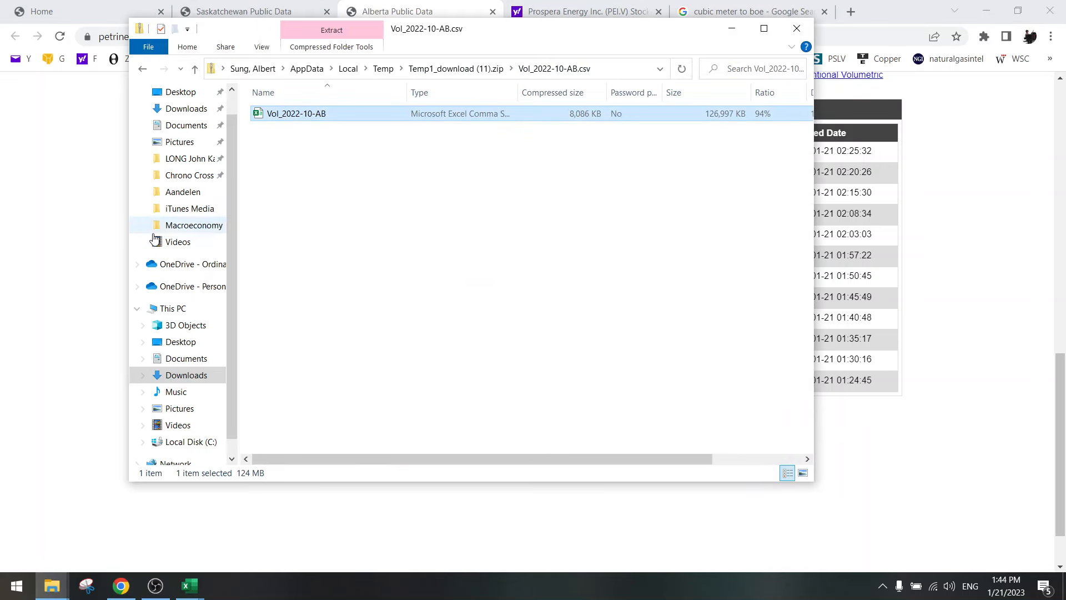
pyautogui.click(77, 333)
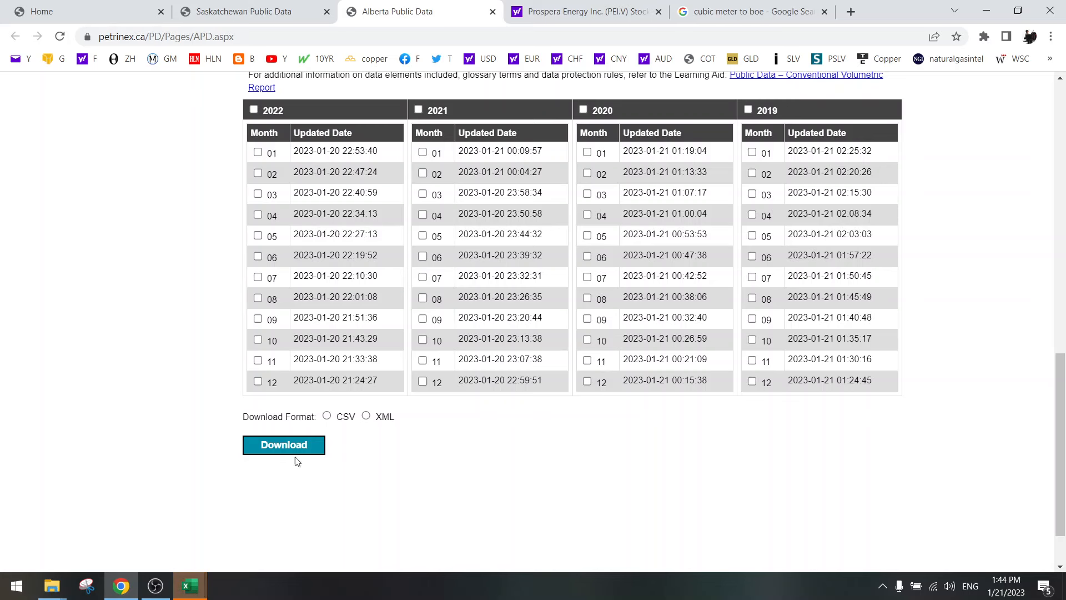
pyautogui.click(190, 586)
pyautogui.click(245, 516)
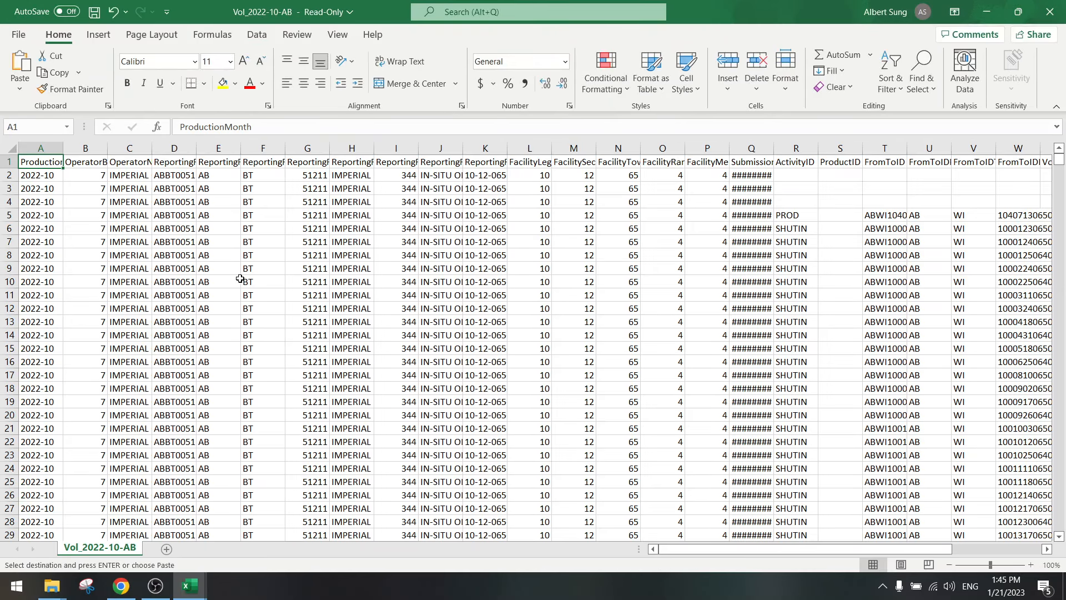
# - Add column filters to the Vol_2022-10-AB sheet and filter the operator name by "prosper"
pyautogui.click(220, 242)
pyautogui.click(256, 34)
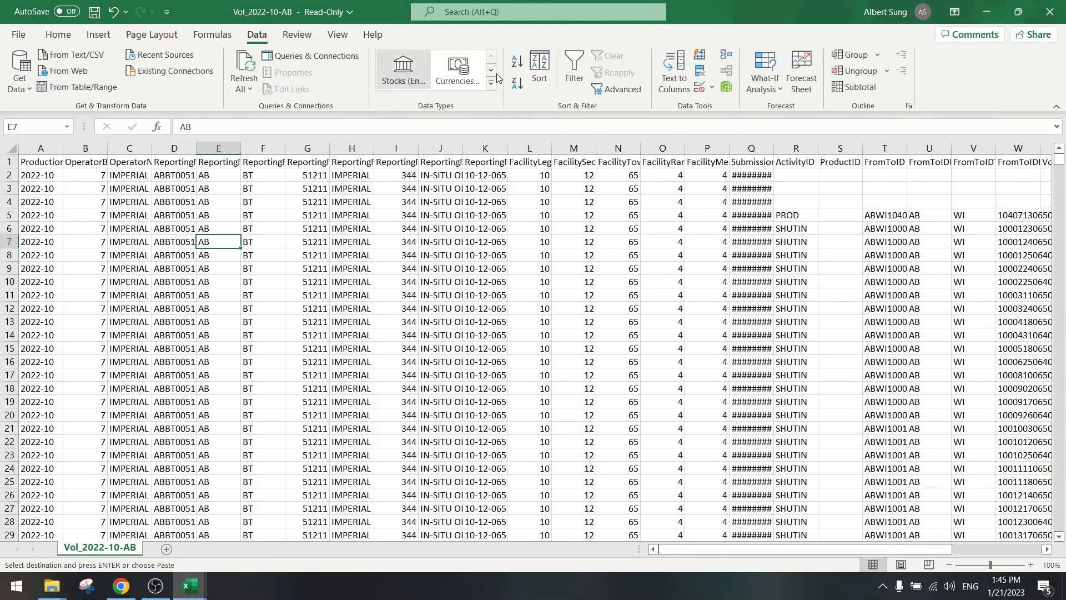
pyautogui.click(574, 73)
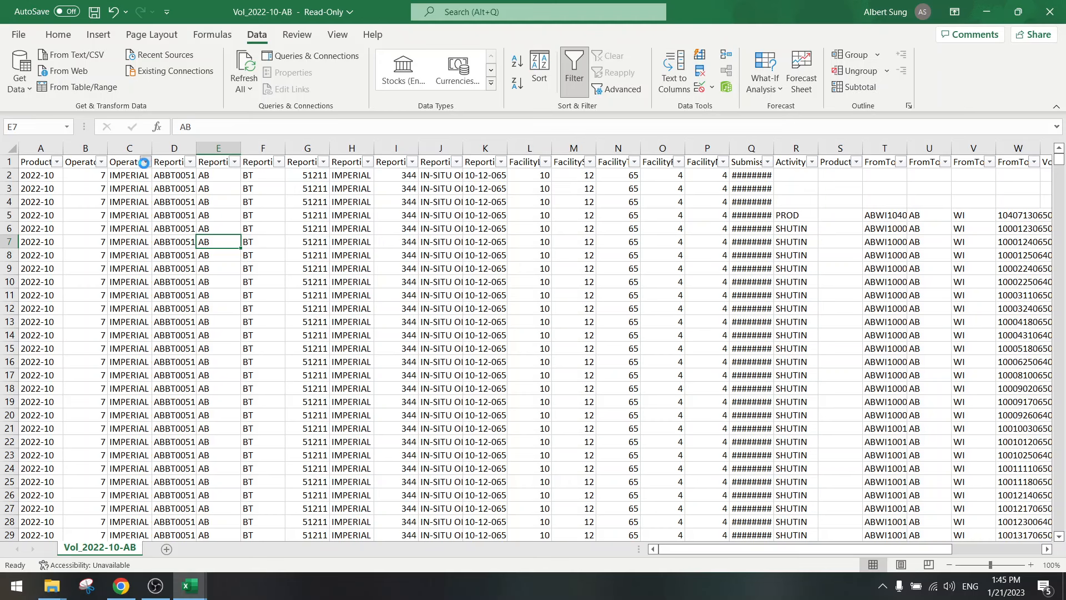
pyautogui.click(146, 161)
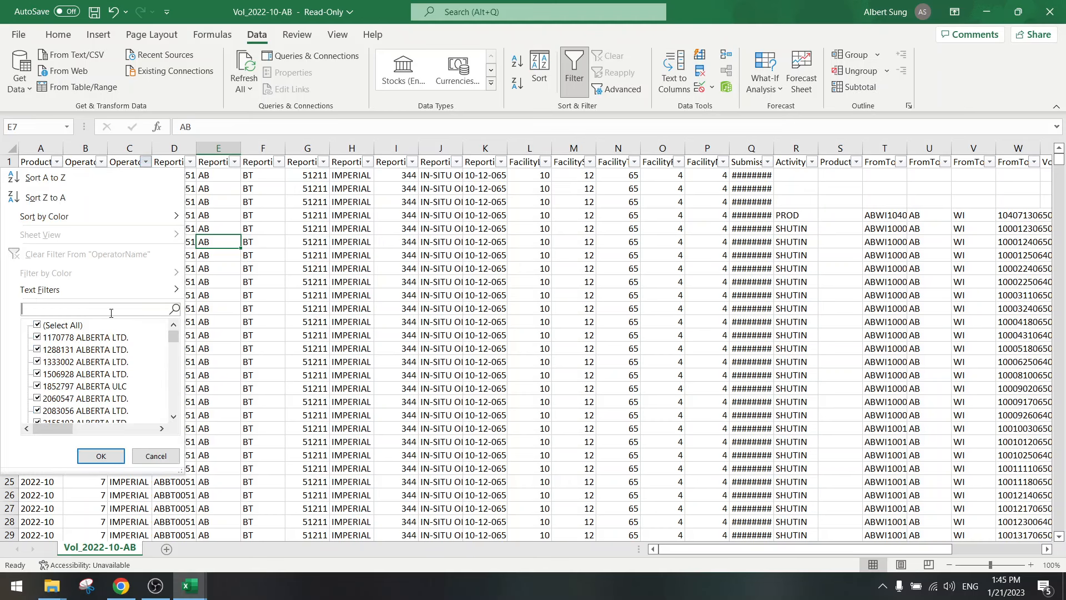
pyautogui.write('prosper')
pyautogui.press('Return')
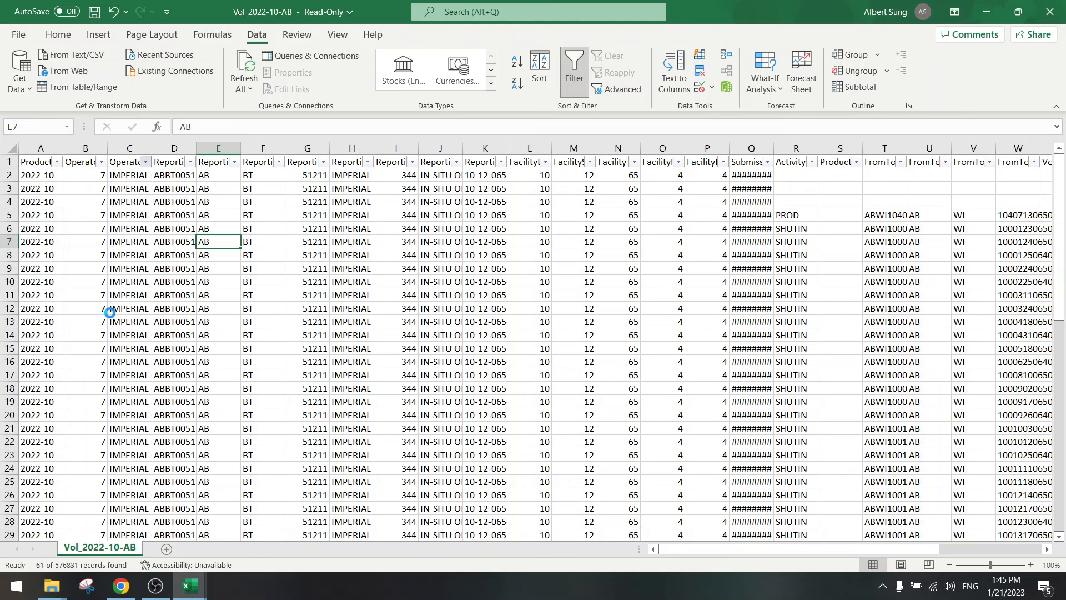
# - Copy the filtered Prospera rows including the header into a new sheet of the same workbook
pyautogui.click(11, 160)
pyautogui.hotkey('ctrl', 'shift', 'Down')
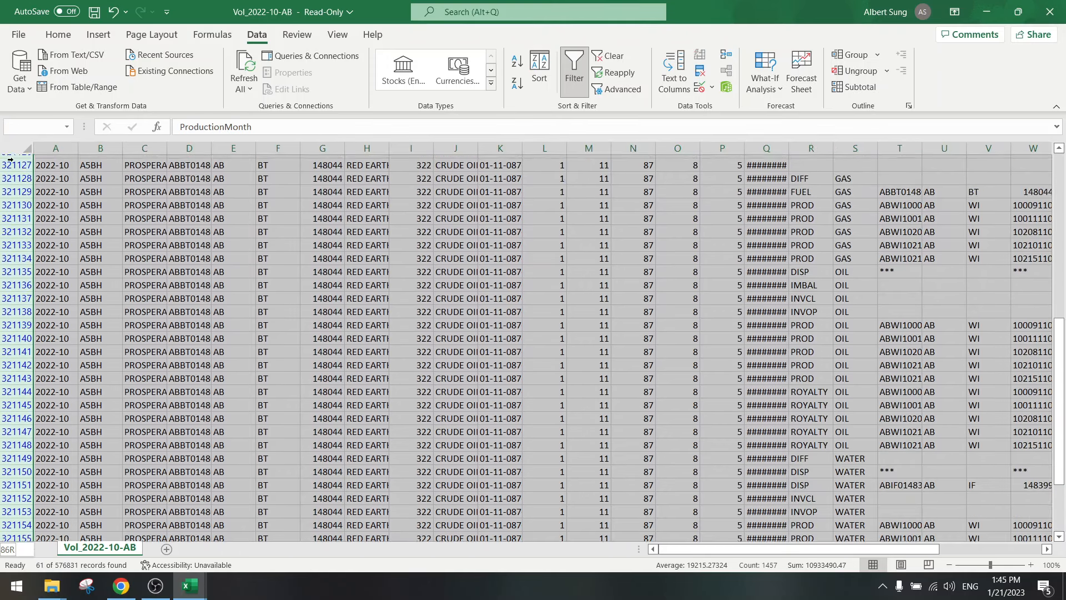
pyautogui.hotkey('ctrl', 'c')
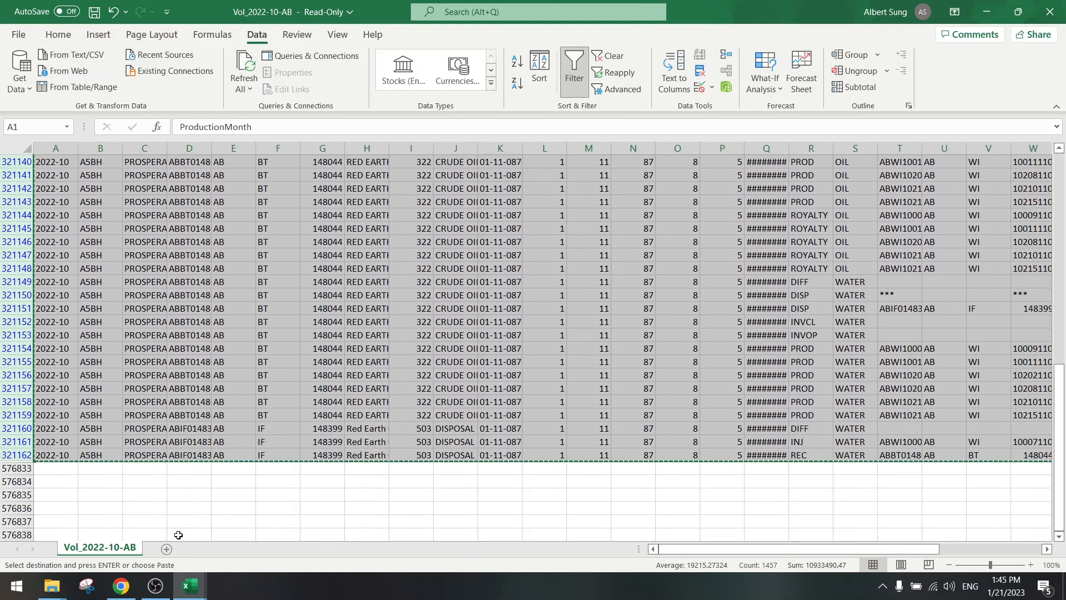
pyautogui.click(166, 549)
pyautogui.hotkey('ctrl', 'v')
pyautogui.click(574, 228)
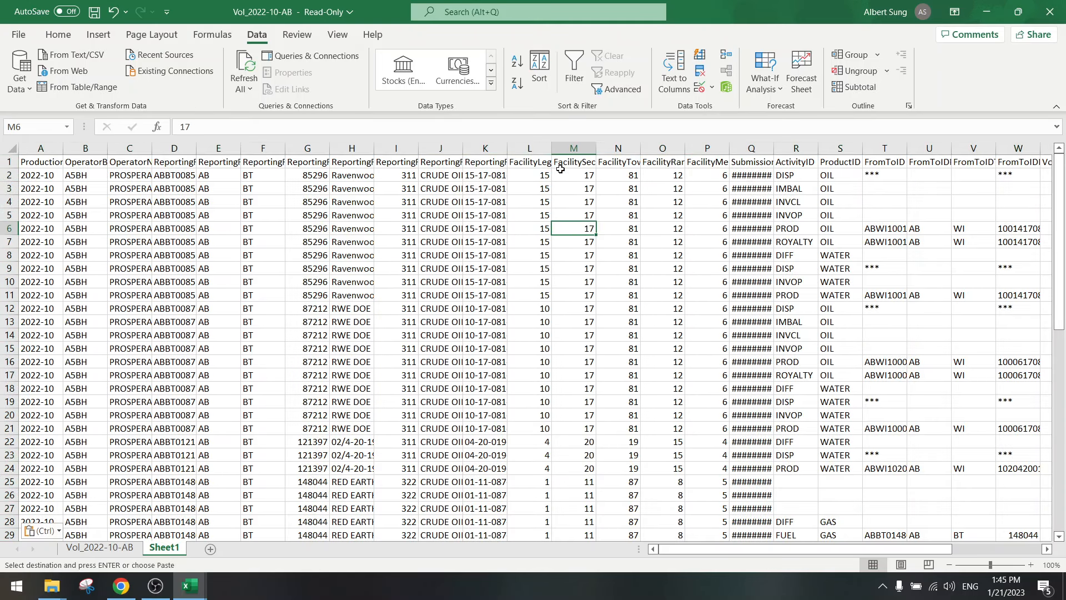
# - Add column filters to the new sheet and restrict the ProductID column to OIL
pyautogui.click(574, 69)
pyautogui.click(857, 162)
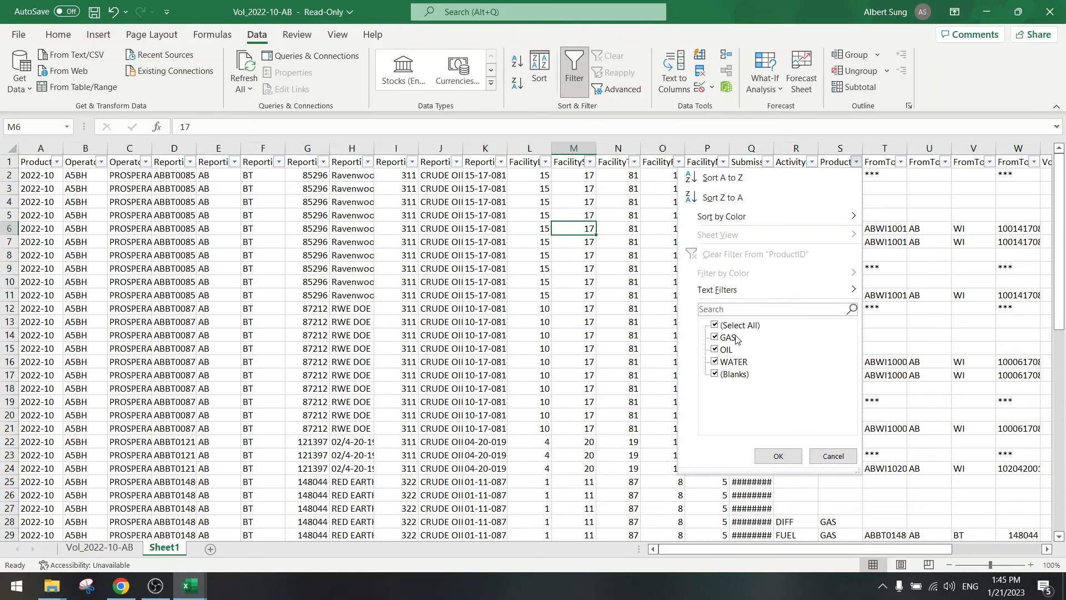
pyautogui.click(715, 325)
pyautogui.click(716, 350)
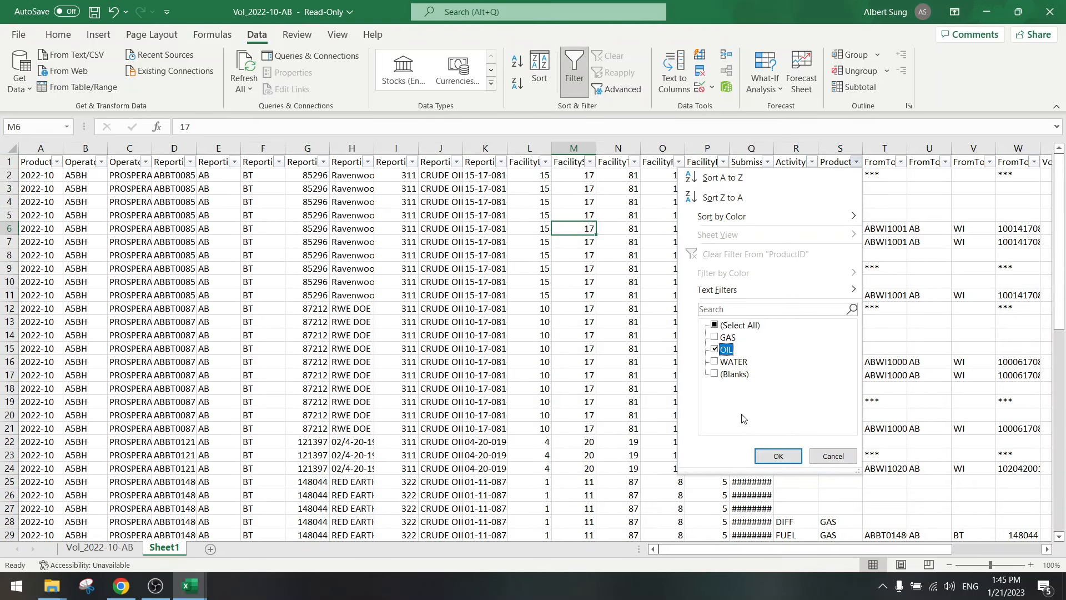
pyautogui.click(778, 455)
# - Filter the ActivityID column to show only PROD and ROYALTY records
pyautogui.click(812, 162)
pyautogui.click(670, 326)
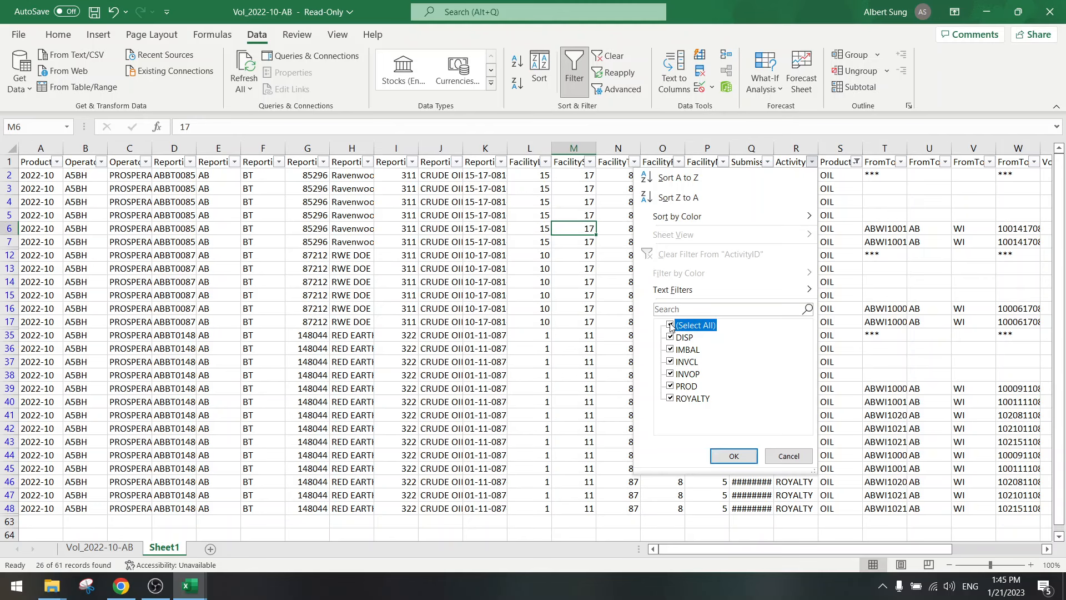
pyautogui.click(671, 387)
pyautogui.click(670, 399)
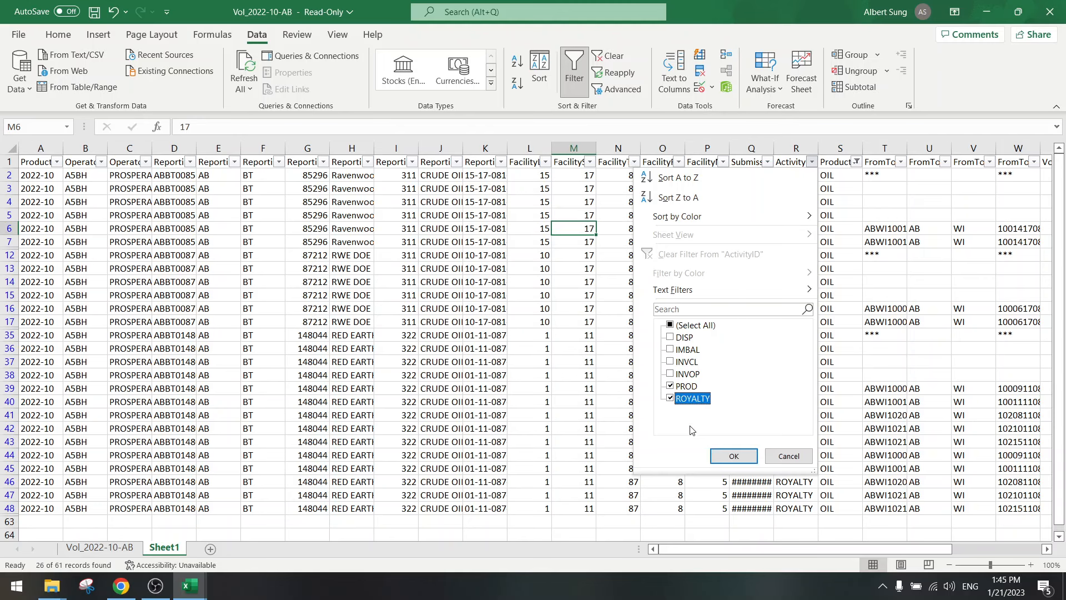
pyautogui.click(734, 456)
# - Copy the filtered oil records with their header into another new sheet
pyautogui.click(7, 161)
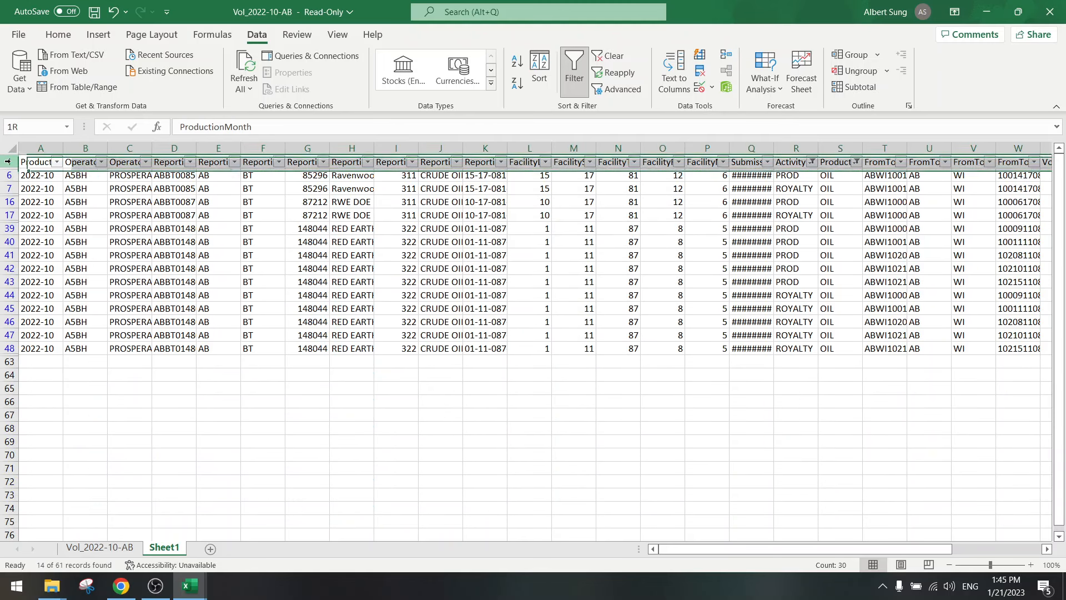
pyautogui.moveTo(8, 161); pyautogui.dragTo(8, 348)
pyautogui.hotkey('ctrl', 'c')
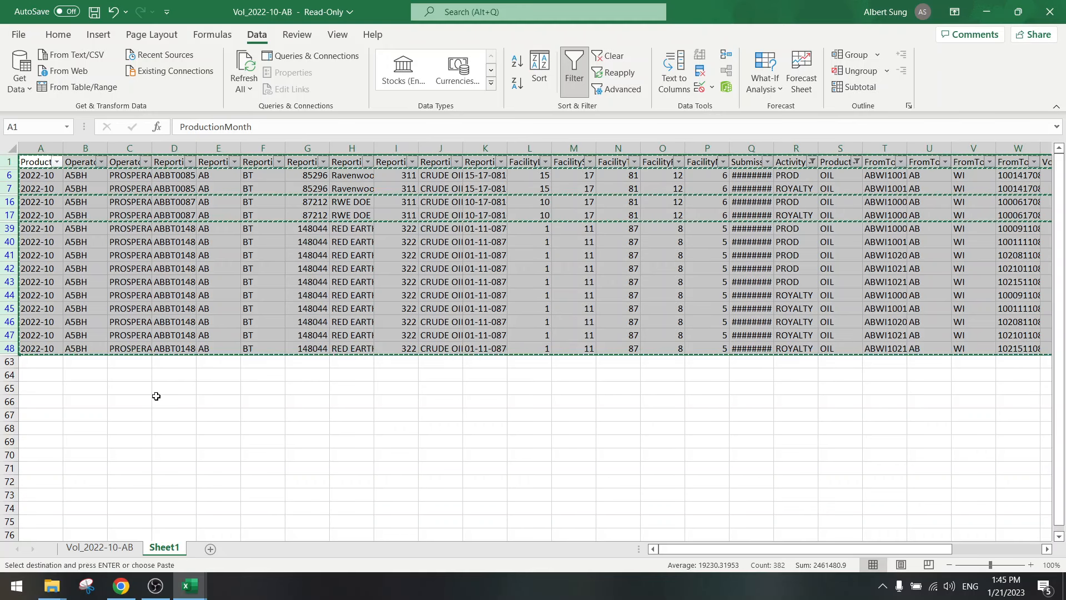
pyautogui.click(210, 549)
pyautogui.hotkey('ctrl', 'v')
pyautogui.click(185, 349)
# - Copy the Alberta data rows 2 to 15 without the header and switch to the Vol_2022-12-SK workbook
pyautogui.moveTo(8, 175); pyautogui.dragTo(4, 351)
pyautogui.hotkey('ctrl', 'c')
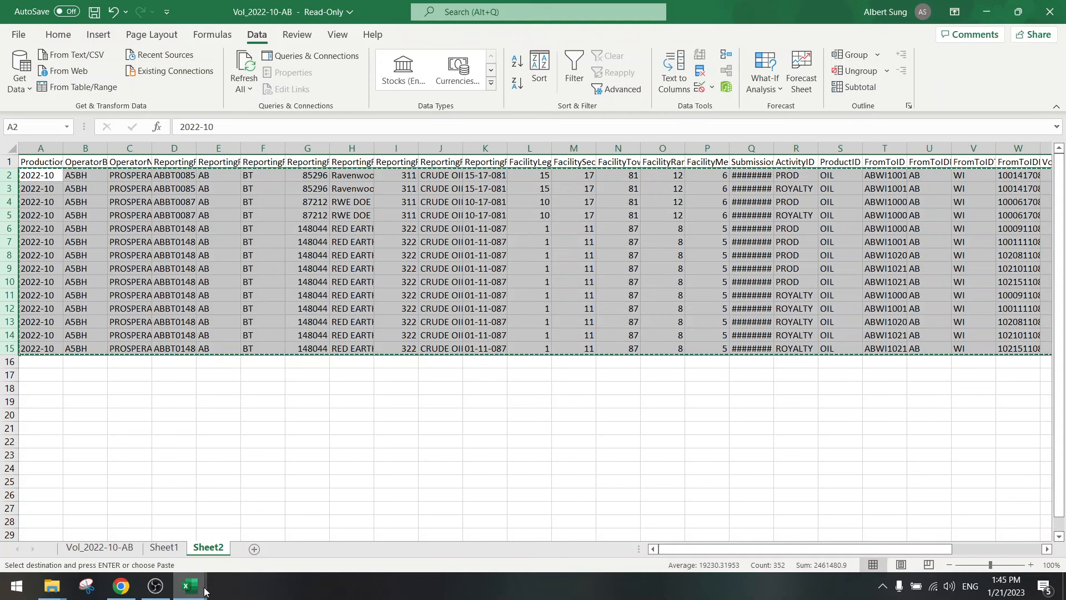
pyautogui.moveTo(189, 586)
pyautogui.click(240, 527)
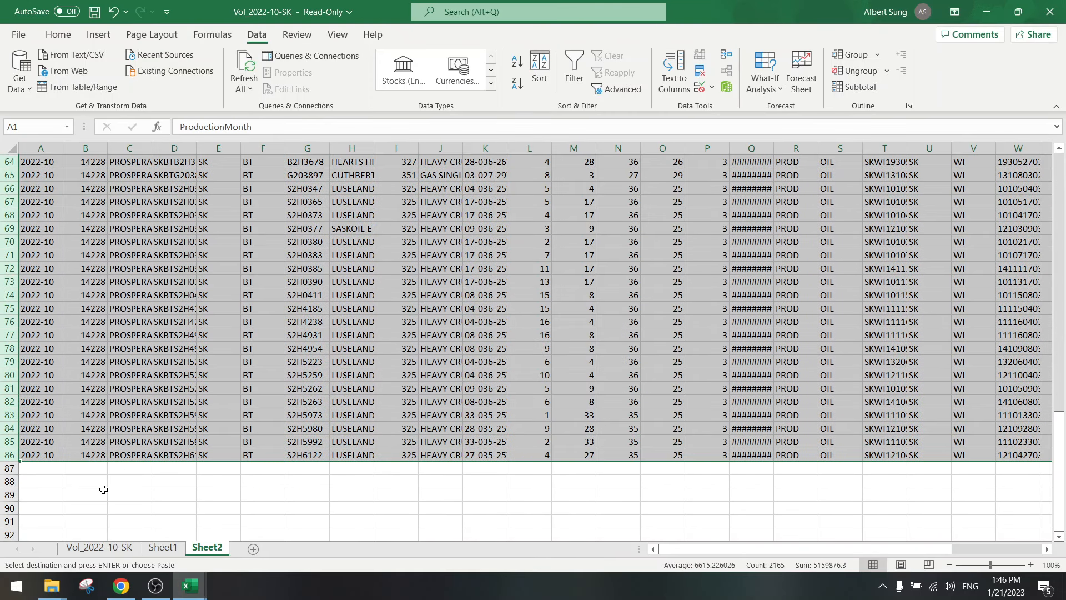
pyautogui.moveTo(189, 586)
pyautogui.click(344, 530)
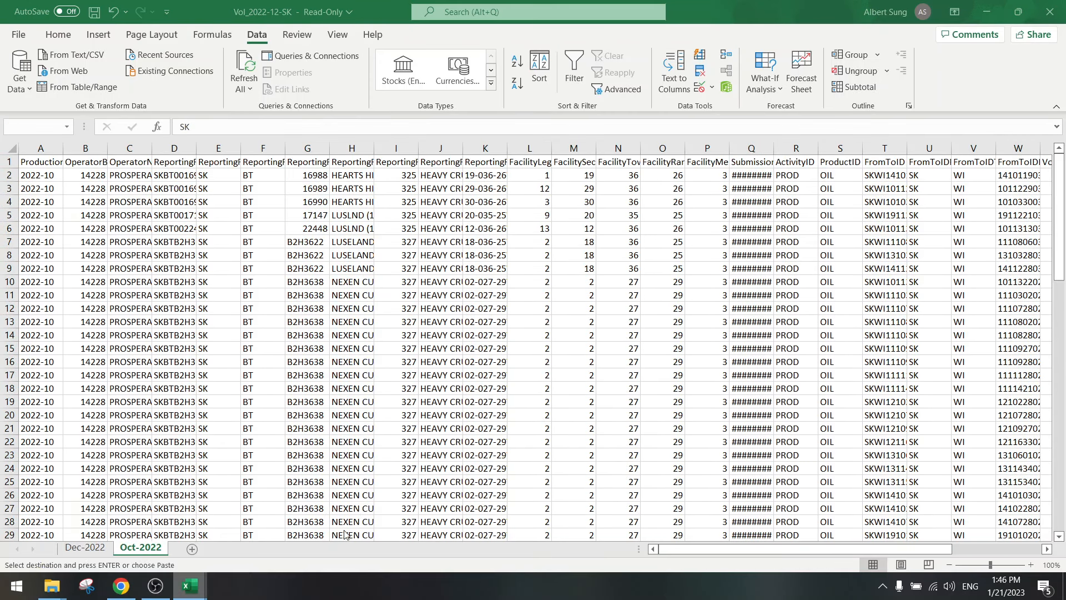
# - Paste the Alberta records below the last Saskatchewan row of the Oct-2022 sheet, and move that sheet ahead of Dec-2022
pyautogui.click(220, 441)
pyautogui.scroll(-20, 111, 439)
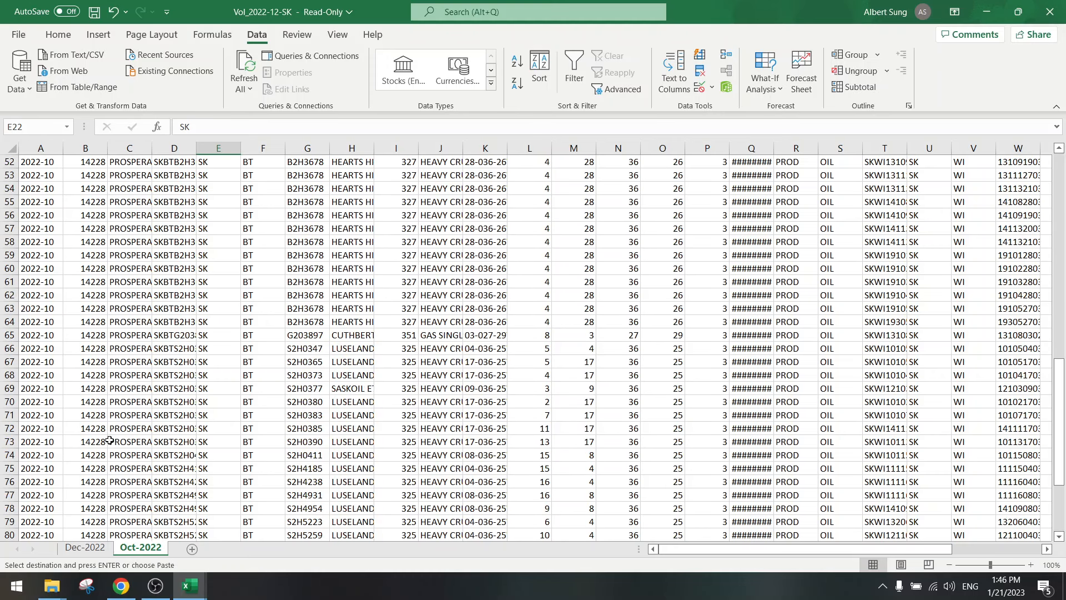
pyautogui.scroll(-2, 109, 439)
pyautogui.scroll(4, 83, 307)
pyautogui.click(47, 389)
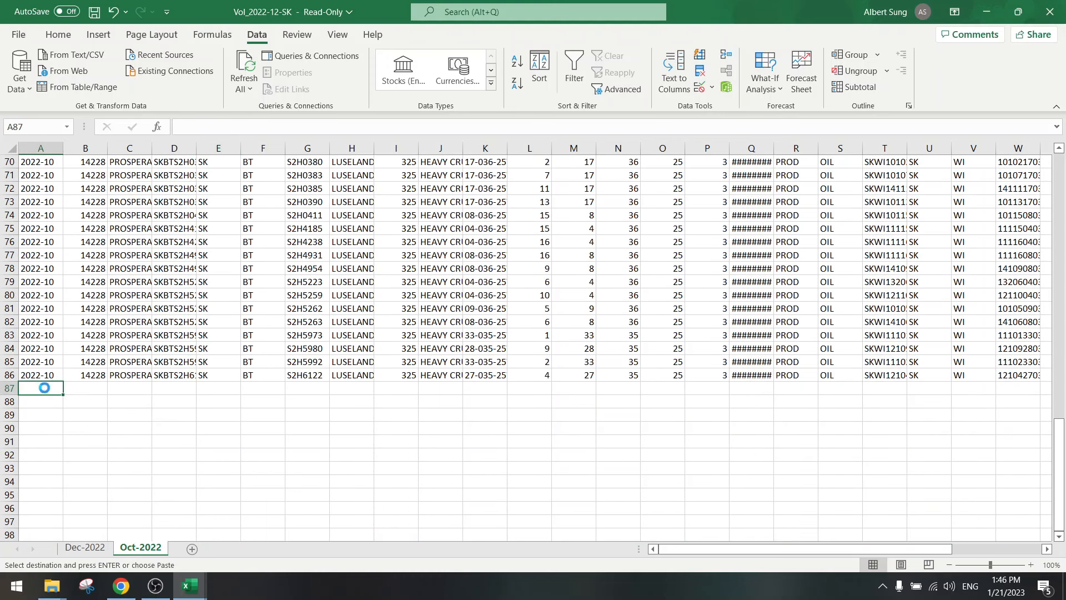
pyautogui.hotkey('ctrl', 'v')
pyautogui.click(188, 418)
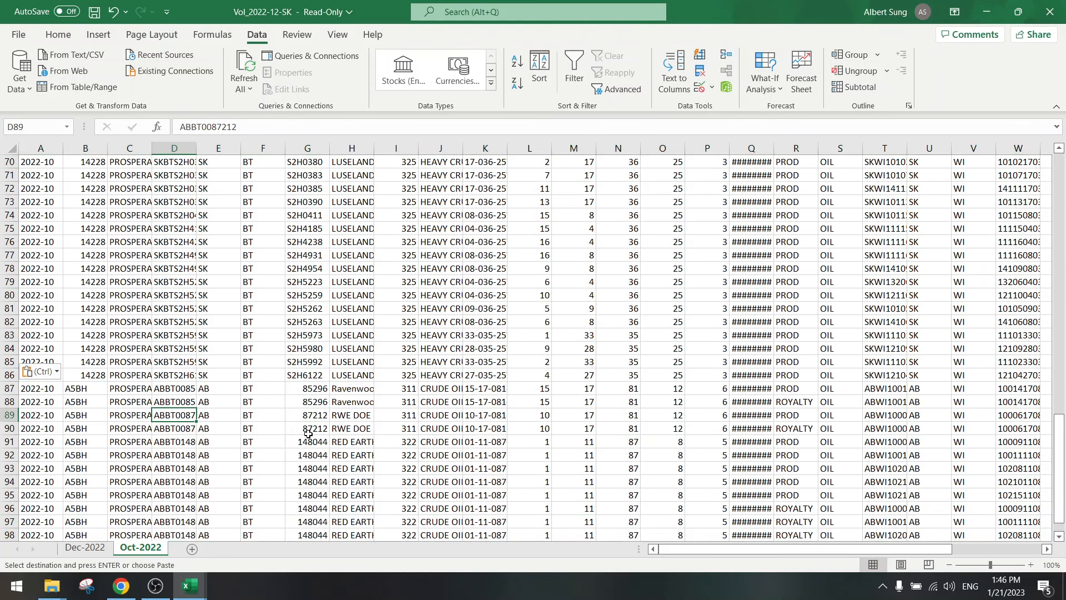
pyautogui.scroll(-3, 307, 435)
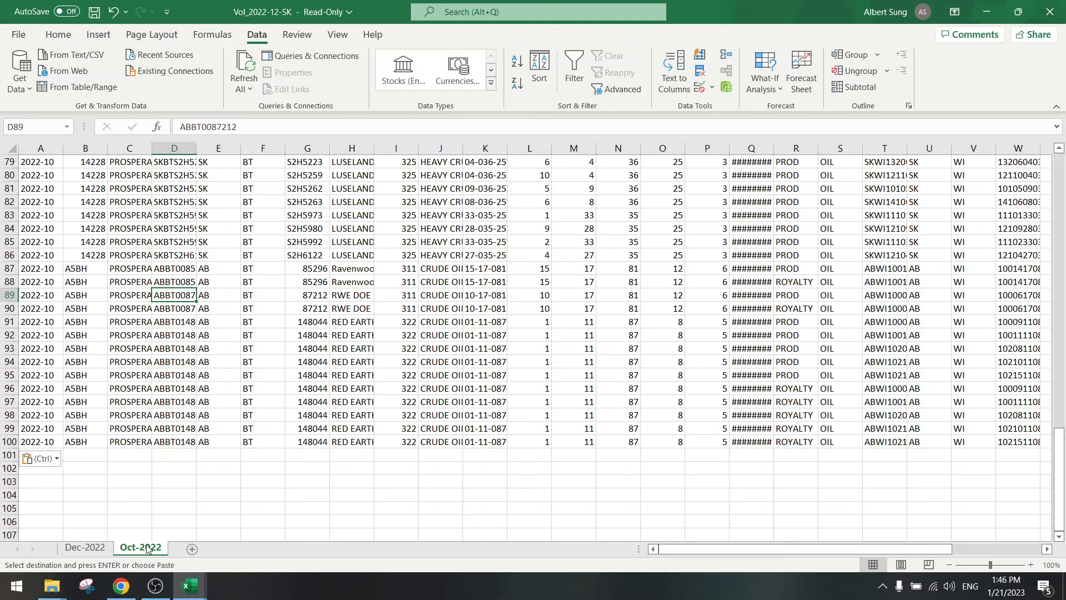
pyautogui.moveTo(111, 551); pyautogui.dragTo(62, 551)
pyautogui.click(769, 432)
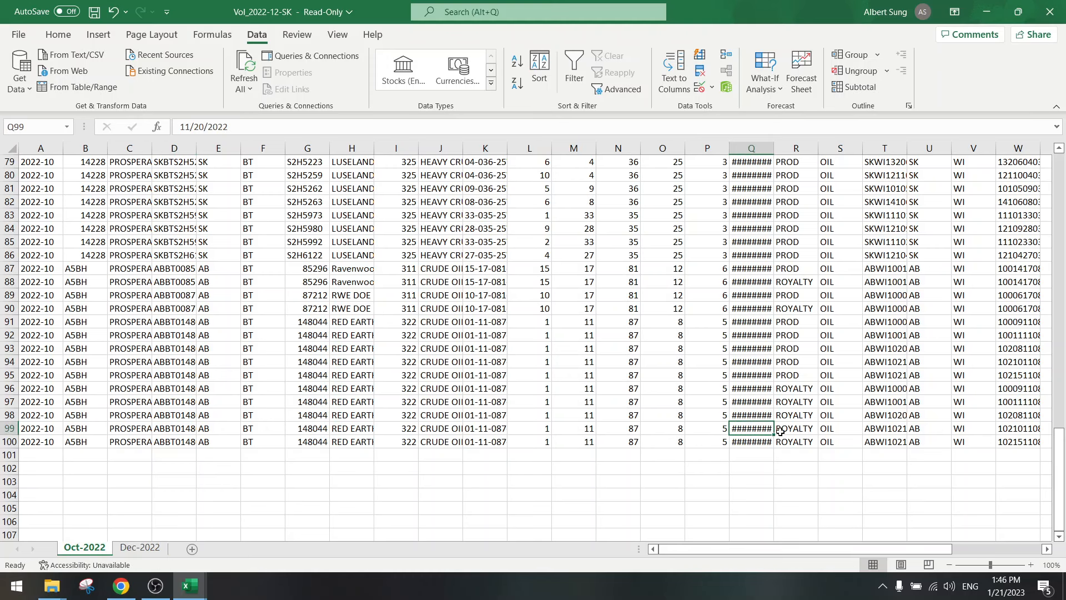
# - Add a column header "days" in cell AE1, right after the Heat column of the Oct-2022 sheet
pyautogui.scroll(12, 877, 421)
pyautogui.scroll(14, 876, 421)
pyautogui.moveTo(907, 549); pyautogui.dragTo(1063, 547)
pyautogui.moveTo(1043, 160); pyautogui.dragTo(1022, 174)
pyautogui.moveTo(750, 175); pyautogui.dragTo(757, 469)
pyautogui.click(969, 161)
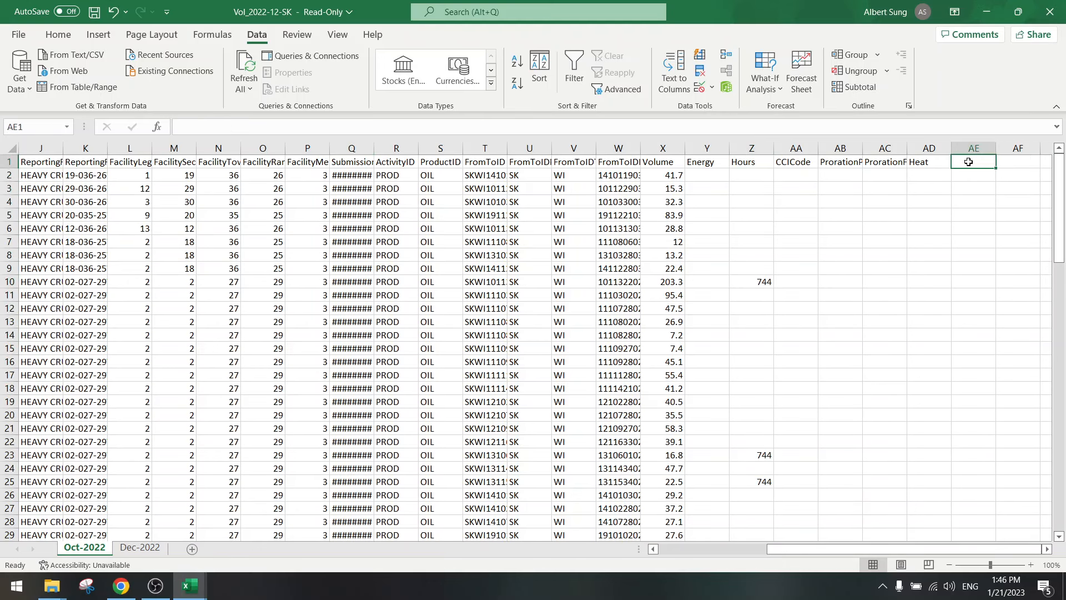
pyautogui.write('days')
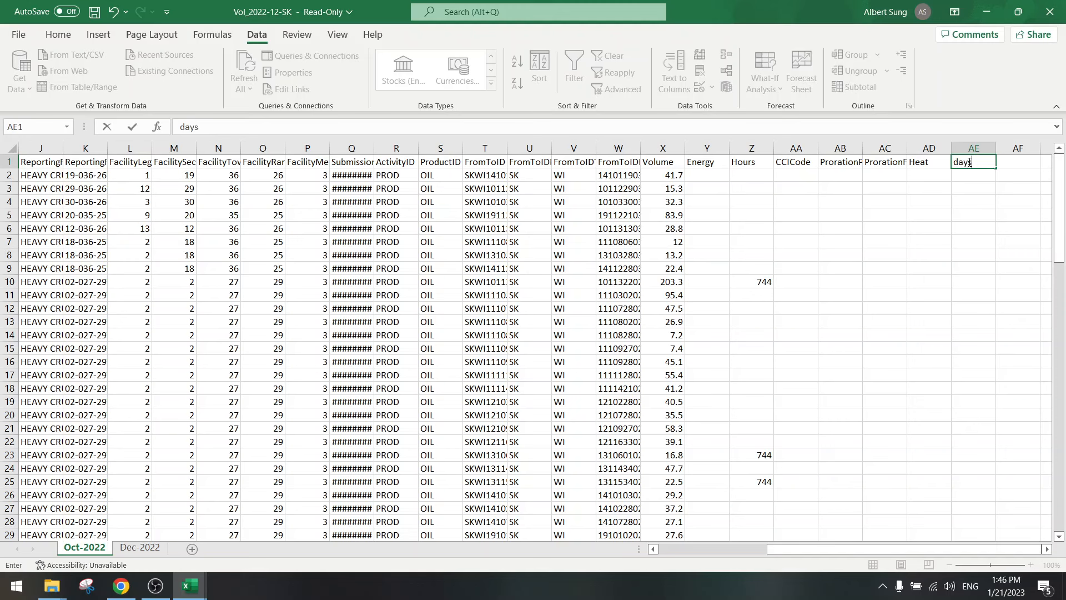
pyautogui.press('Return')
# - Enter 744 as the Hours value of the first record, in cell Z2
pyautogui.press('Left')
pyautogui.press('Left')
pyautogui.press('Left')
pyautogui.press('Left')
pyautogui.press('Left')
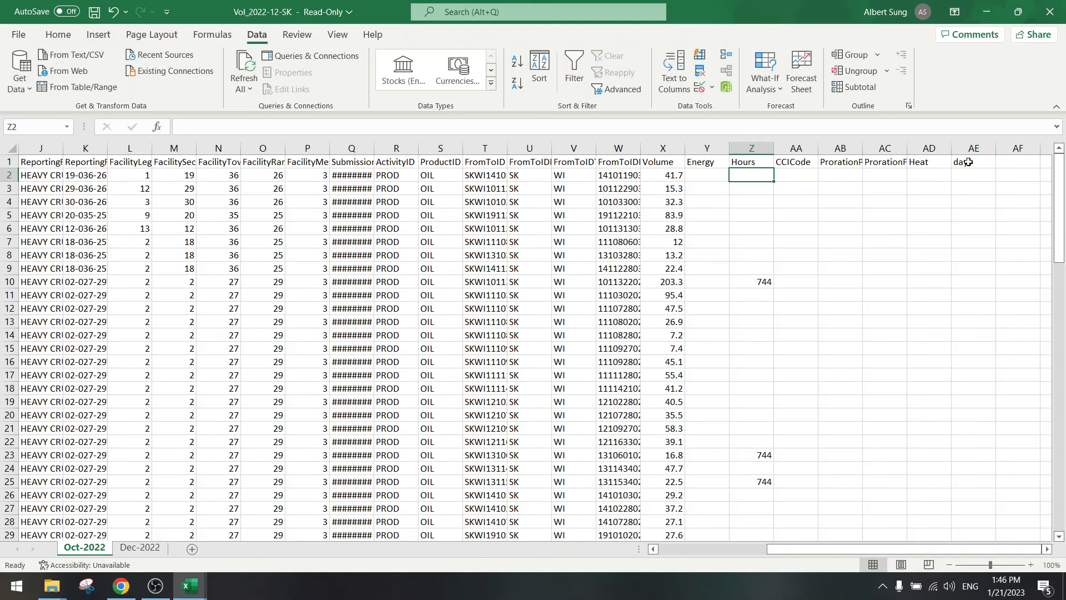
pyautogui.write('744')
pyautogui.press('Return')
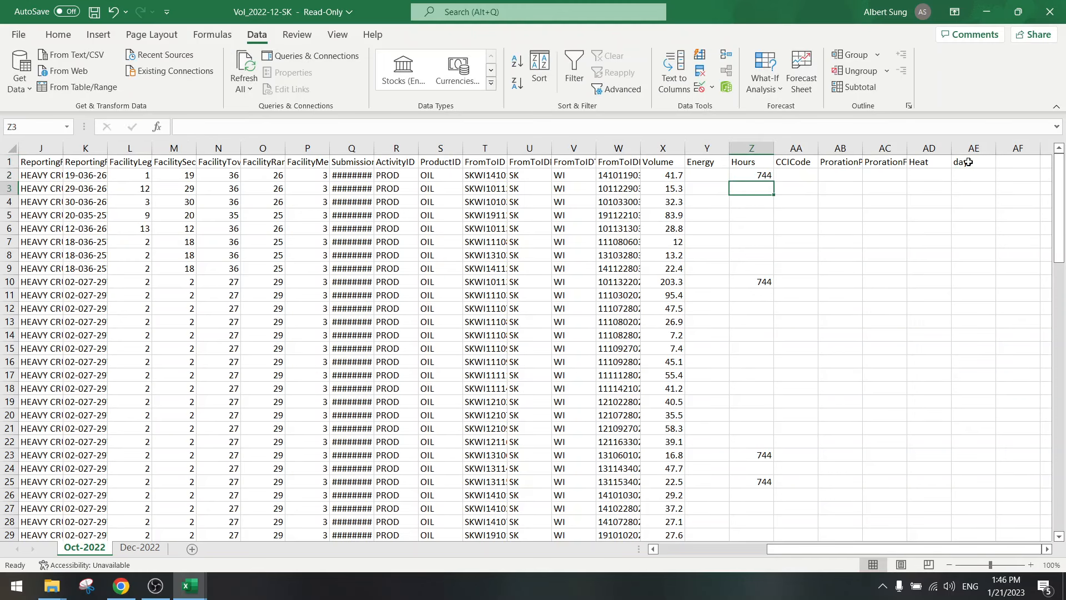
pyautogui.click(764, 176)
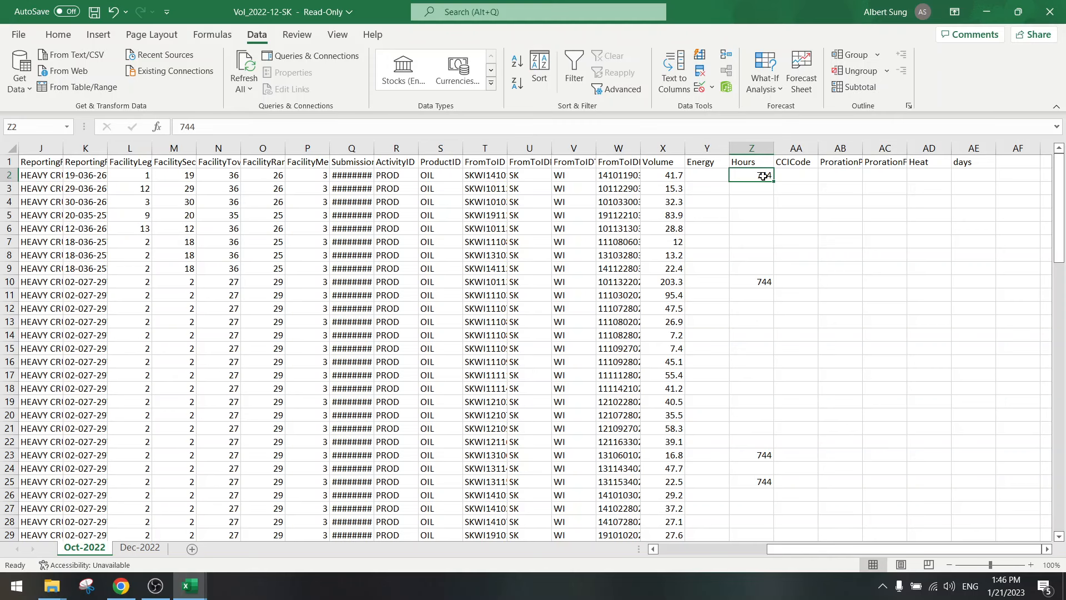
pyautogui.hotkey('ctrl', 'shift', 'Down')
pyautogui.hotkey('ctrl', 'shift', 'Down')
pyautogui.hotkey('ctrl', 'shift', 'Down')
pyautogui.hotkey('ctrl', 'shift', 'Down')
pyautogui.hotkey('ctrl', 'shift', 'Down')
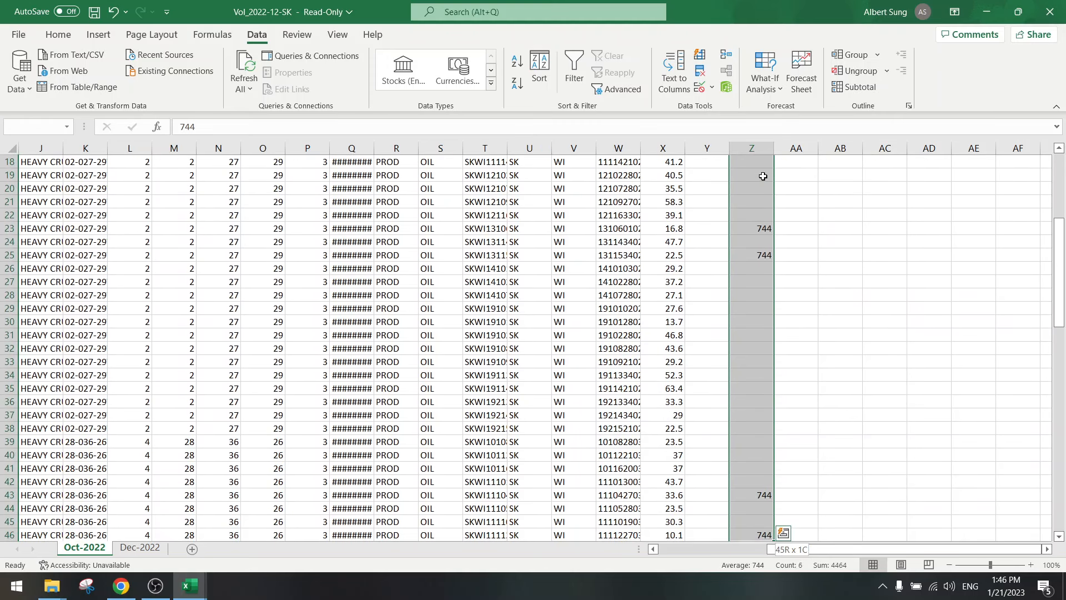
pyautogui.hotkey('ctrl', 'shift', 'Down')
pyautogui.hotkey('ctrl', 'shift', 'Down')
pyautogui.hotkey('ctrl', 'shift', 'Down')
pyautogui.hotkey('ctrl', 'shift', 'Down')
pyautogui.hotkey('ctrl', 'shift', 'Down')
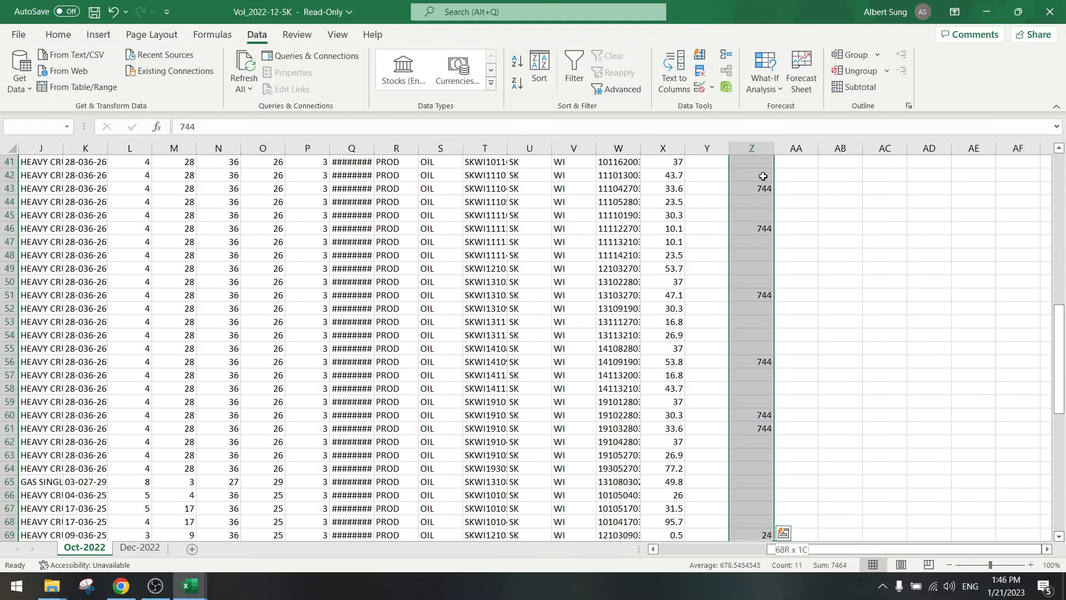
pyautogui.scroll(-7, 818, 270)
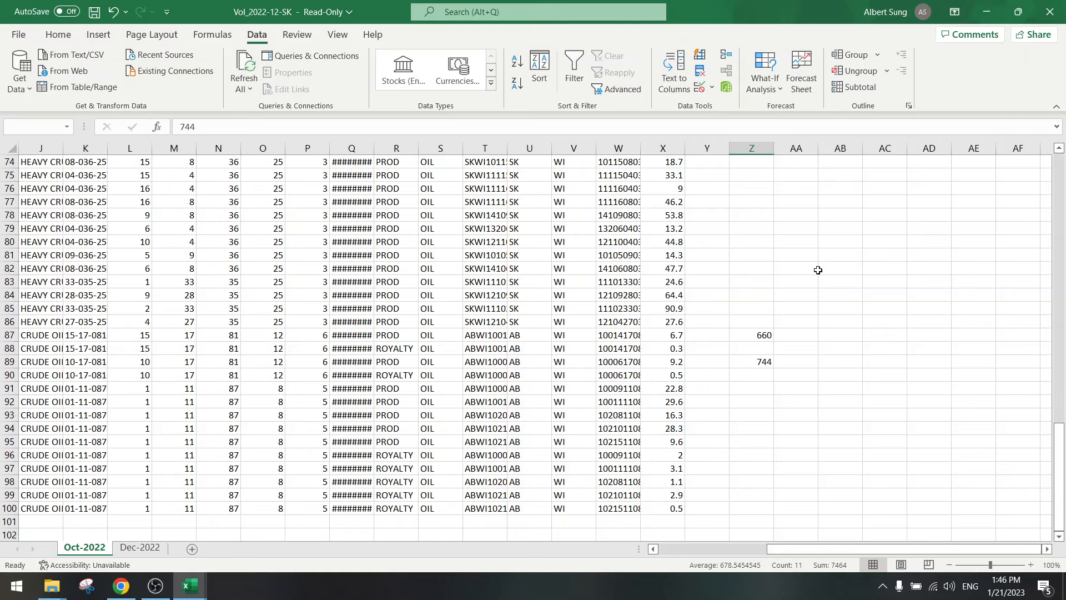
pyautogui.hotkey('ctrl', 'shift', 'Down')
pyautogui.hotkey('ctrl', 'shift', 'Down')
pyautogui.hotkey('ctrl', 'shift', 'Down')
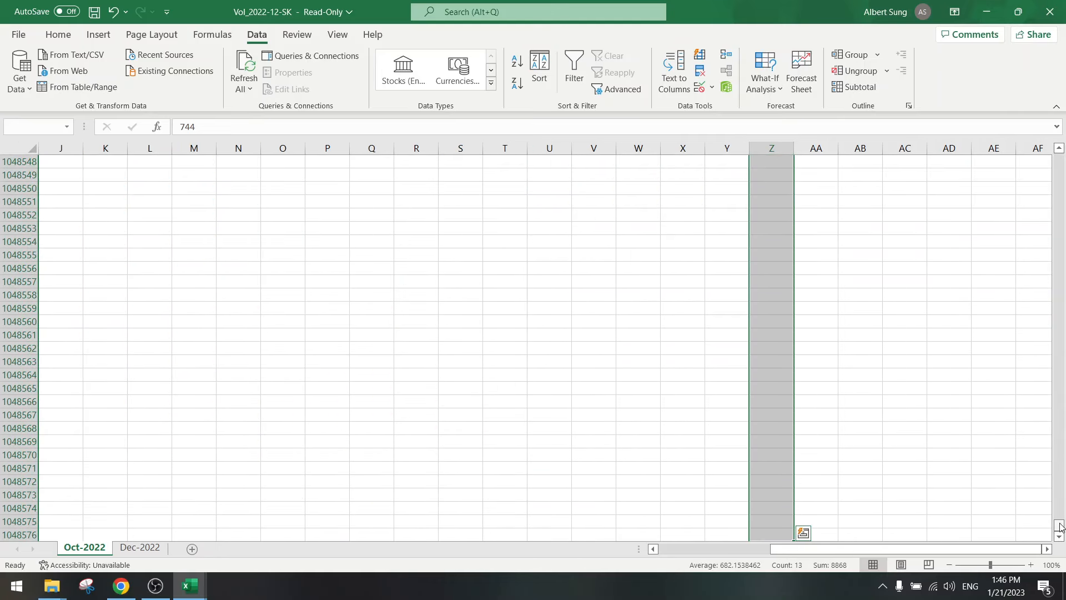
pyautogui.moveTo(1059, 526); pyautogui.dragTo(1058, 163)
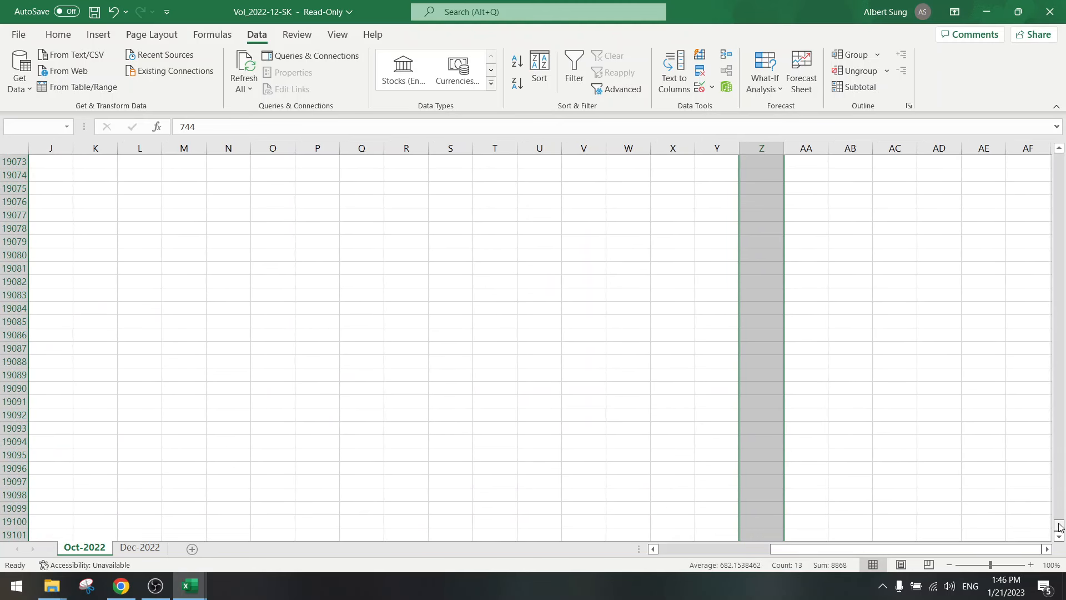
pyautogui.moveTo(1060, 527); pyautogui.dragTo(1060, 151)
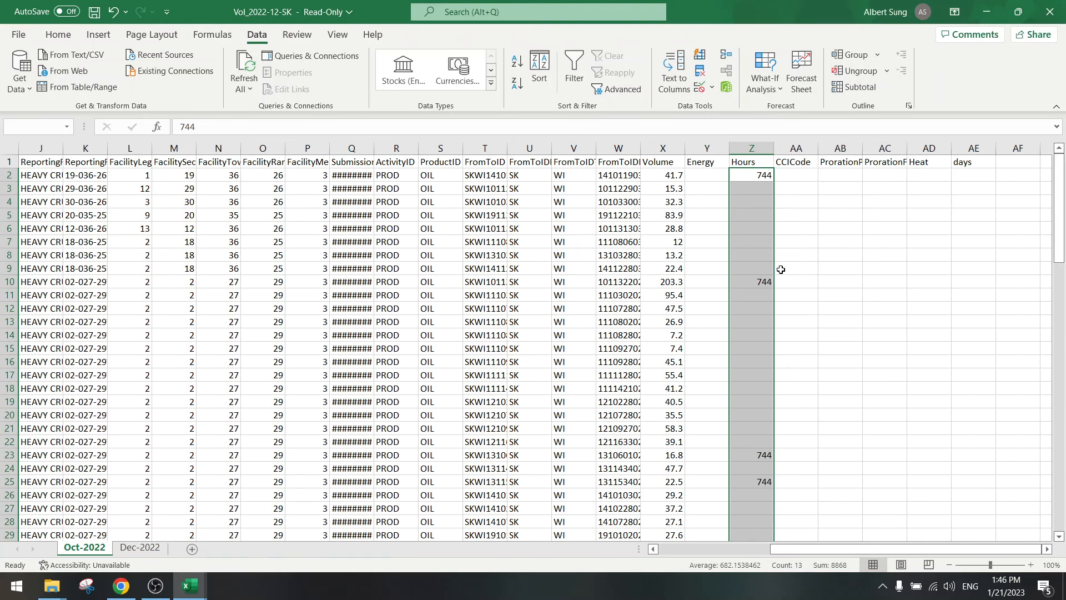
# - Select the Hours cells Z2 to Z100 and replace all blank ones with 744
pyautogui.moveTo(756, 175); pyautogui.dragTo(753, 337)
pyautogui.hotkey('ctrl', 'f')
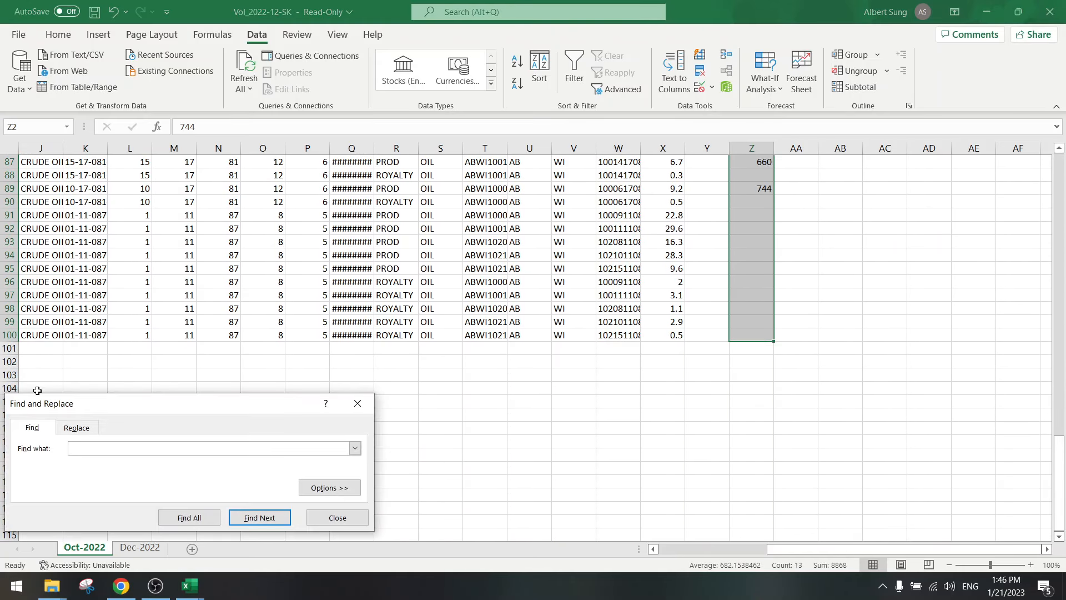
pyautogui.click(78, 428)
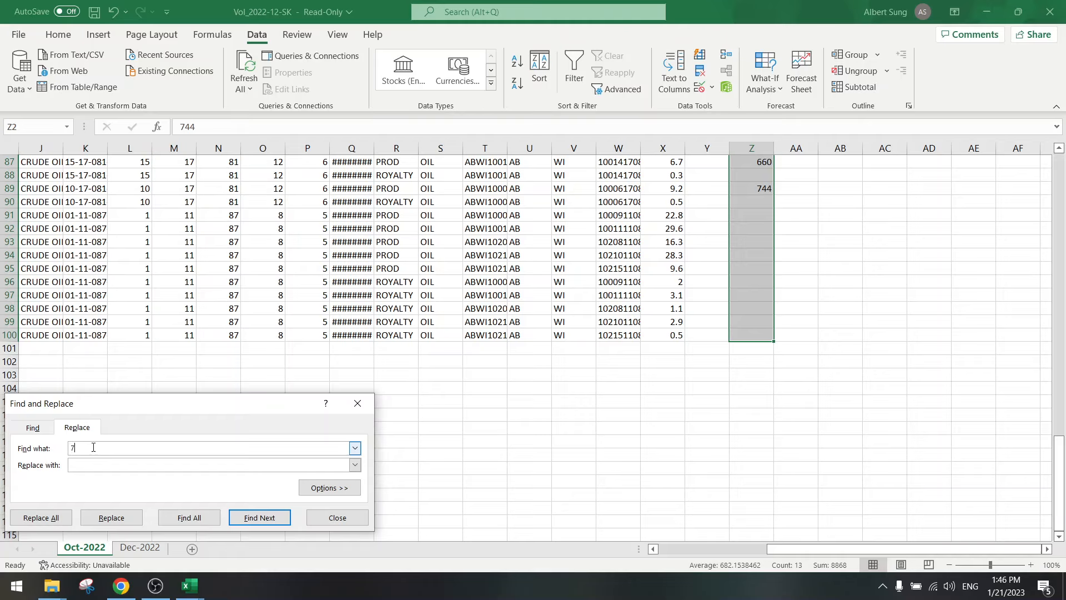
pyautogui.press('BackSpace')
pyautogui.click(104, 464)
pyautogui.write('744')
pyautogui.click(41, 517)
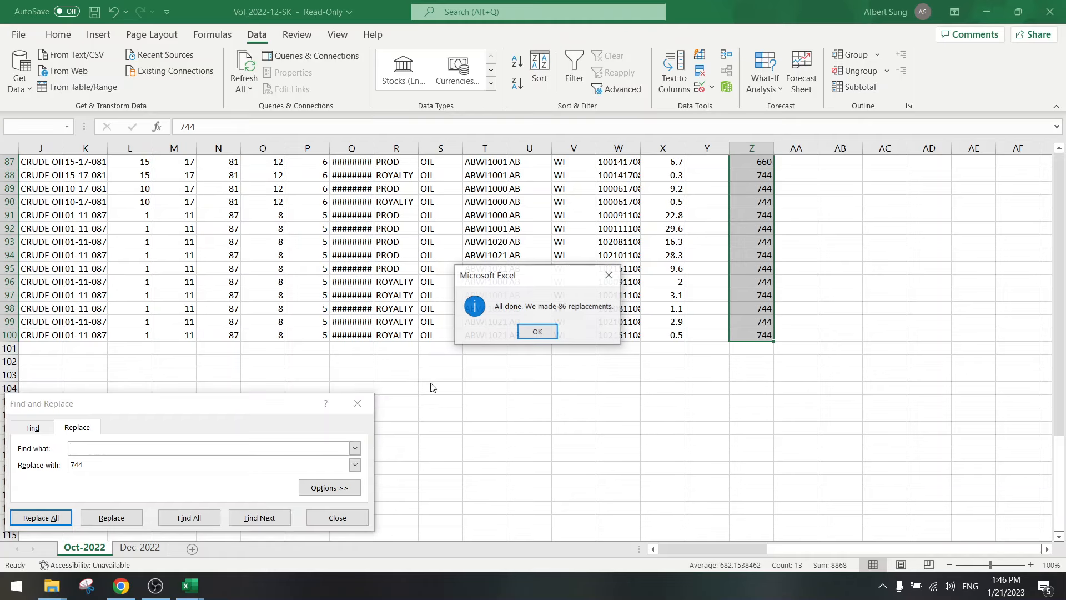
# - Close Find and Replace, and calculate the first record's days in cell AE2 of the Oct-2022 sheet with the formula =Z2/31
pyautogui.click(537, 331)
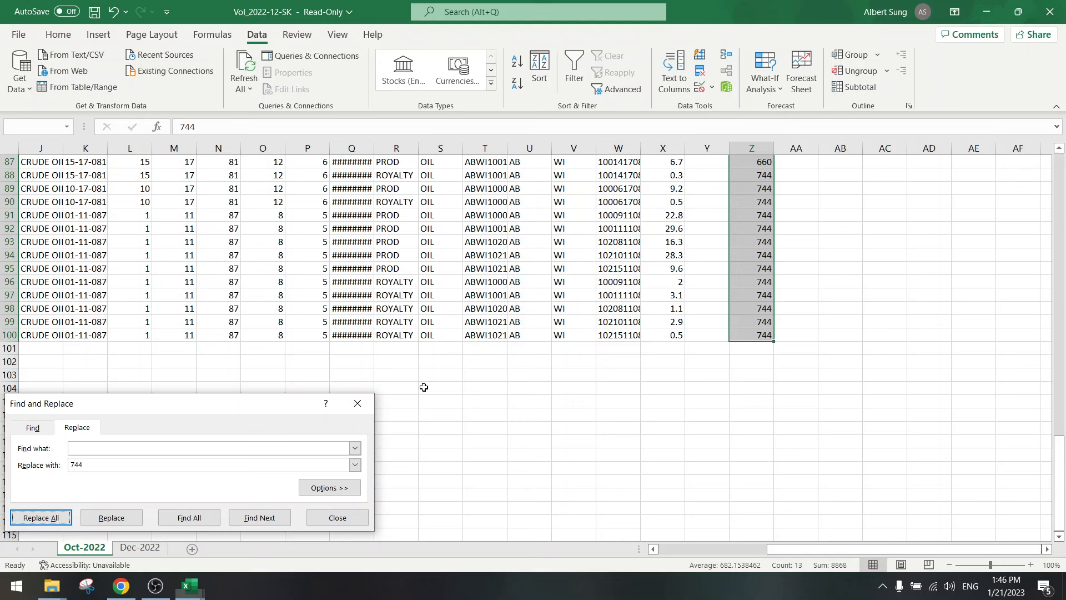
pyautogui.click(357, 403)
pyautogui.scroll(20, 841, 350)
pyautogui.hscroll(-3, 843, 333)
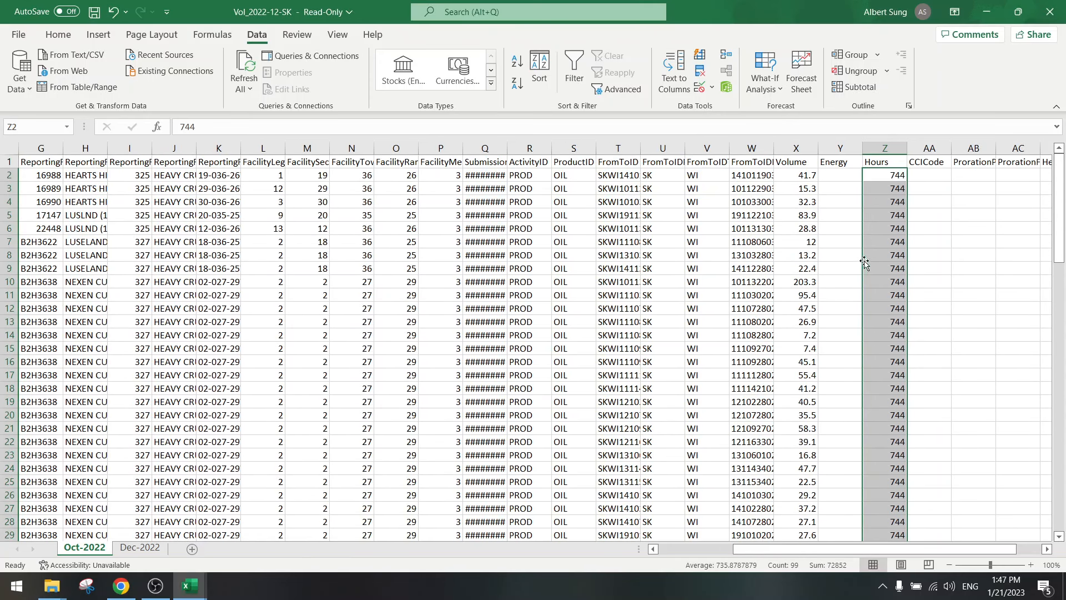
pyautogui.moveTo(968, 198); pyautogui.dragTo(992, 211)
pyautogui.click(974, 176)
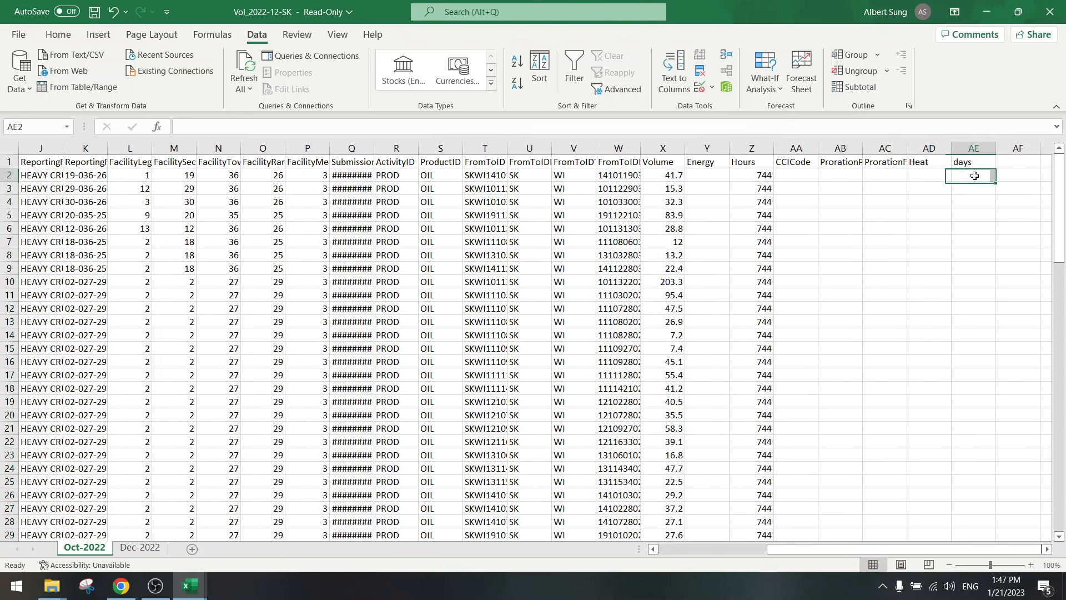
pyautogui.write('=')
pyautogui.press('Left')
pyautogui.press('Left')
pyautogui.press('Left')
pyautogui.press('Left')
pyautogui.press('Left')
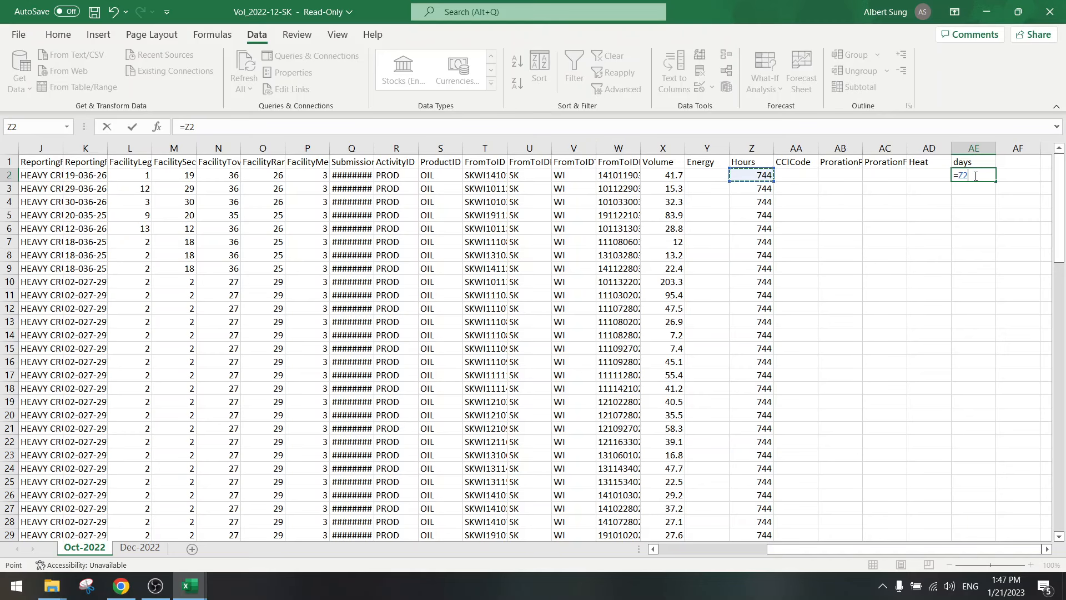
pyautogui.write('/31')
pyautogui.press('Return')
# - Add a column header "m3/d" in cell AF1 of the Oct-2022 sheet
pyautogui.moveTo(1011, 173); pyautogui.dragTo(975, 178)
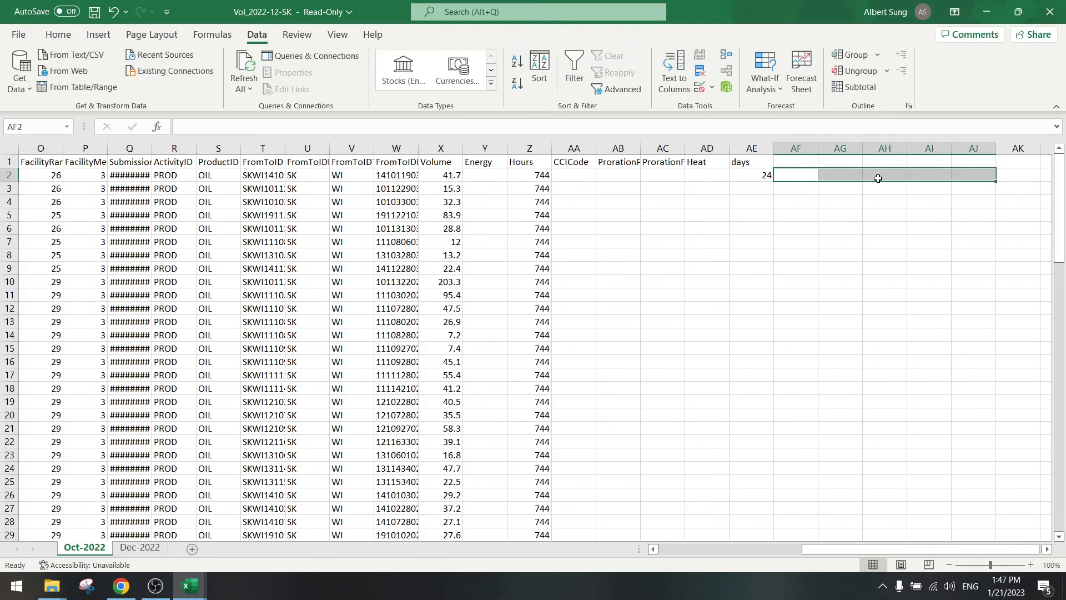
pyautogui.click(802, 161)
pyautogui.write('m3')
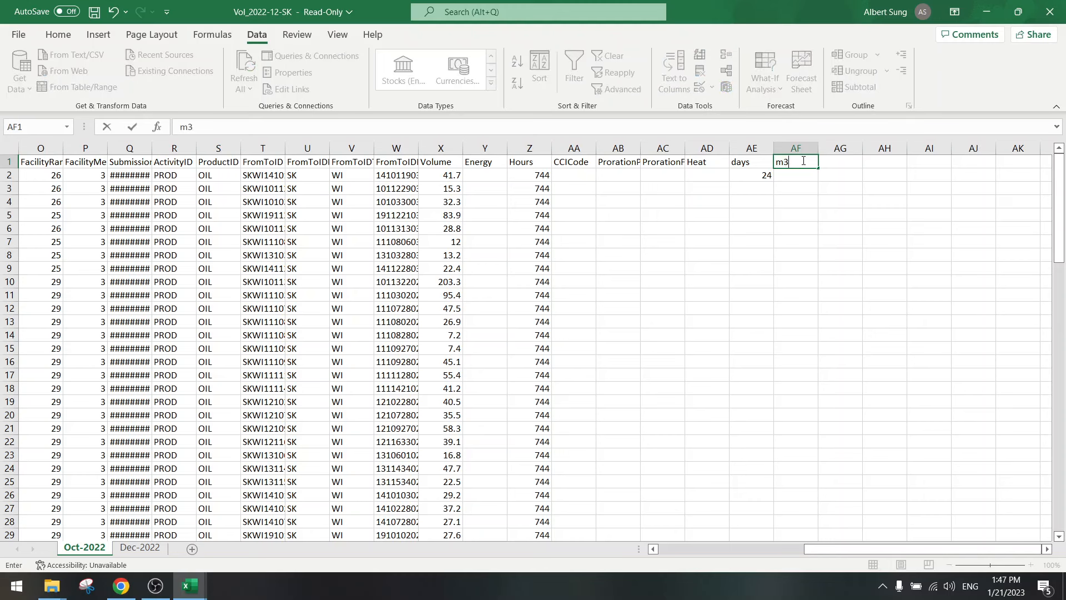
pyautogui.write('/d')
pyautogui.press('Return')
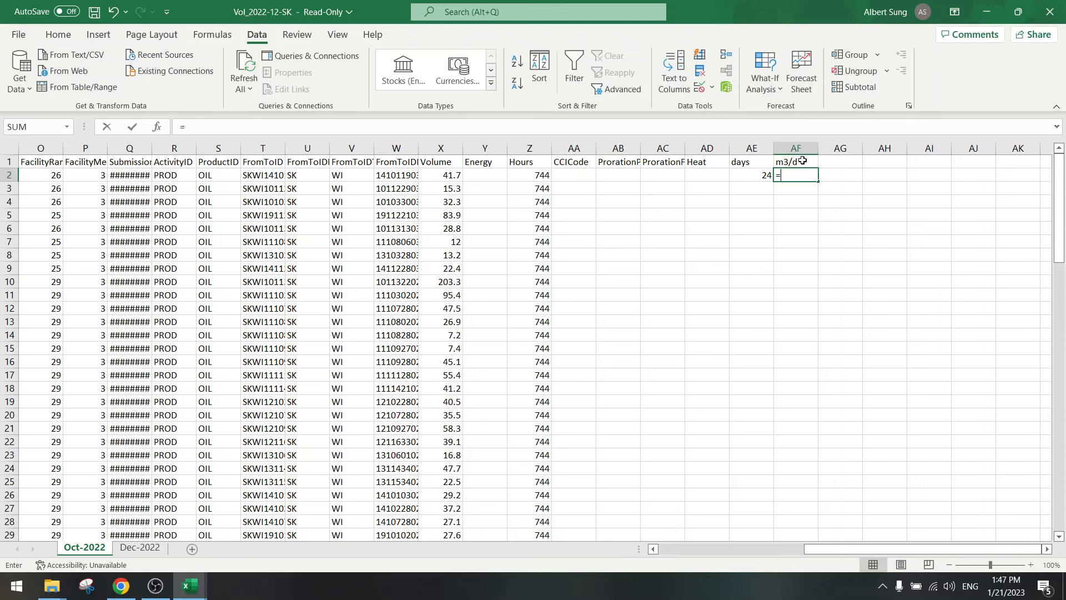
# - Calculate the first record's m3/d in cell AF2 by dividing its Volume X2 by its days AE2
pyautogui.write('=')
pyautogui.press('Left')
pyautogui.press('Left')
pyautogui.press('Left')
pyautogui.press('Left')
pyautogui.press('Left')
pyautogui.press('Left')
pyautogui.press('Left')
pyautogui.press('Left')
pyautogui.write('/')
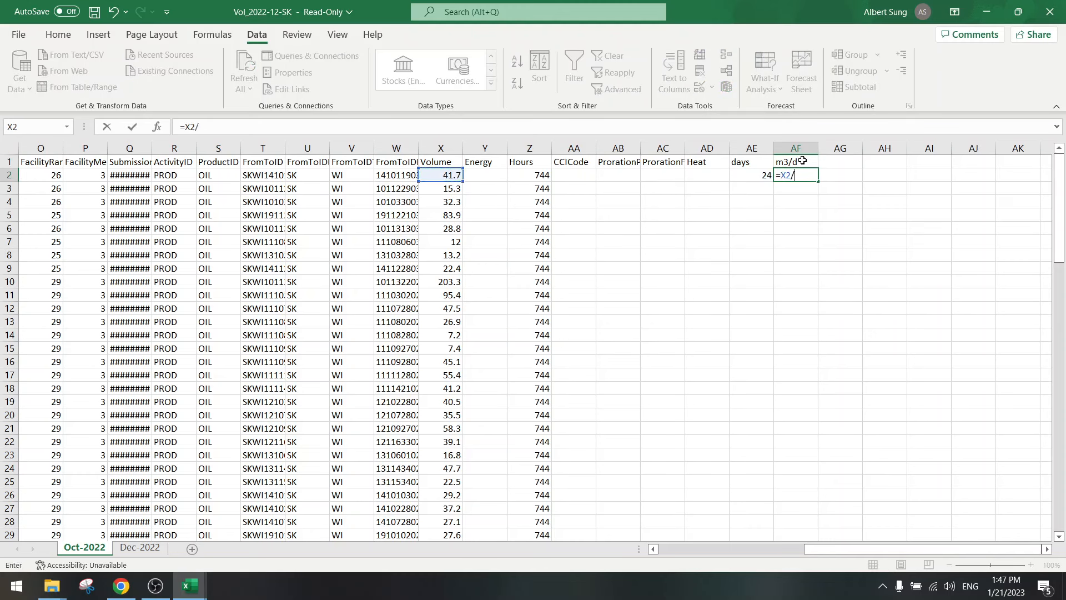
pyautogui.press('Left')
pyautogui.press('Return')
# - Add a column header "bbl/d" in cell AG1, right after the m3/d column
pyautogui.press('Right')
pyautogui.press('Up')
pyautogui.press('Up')
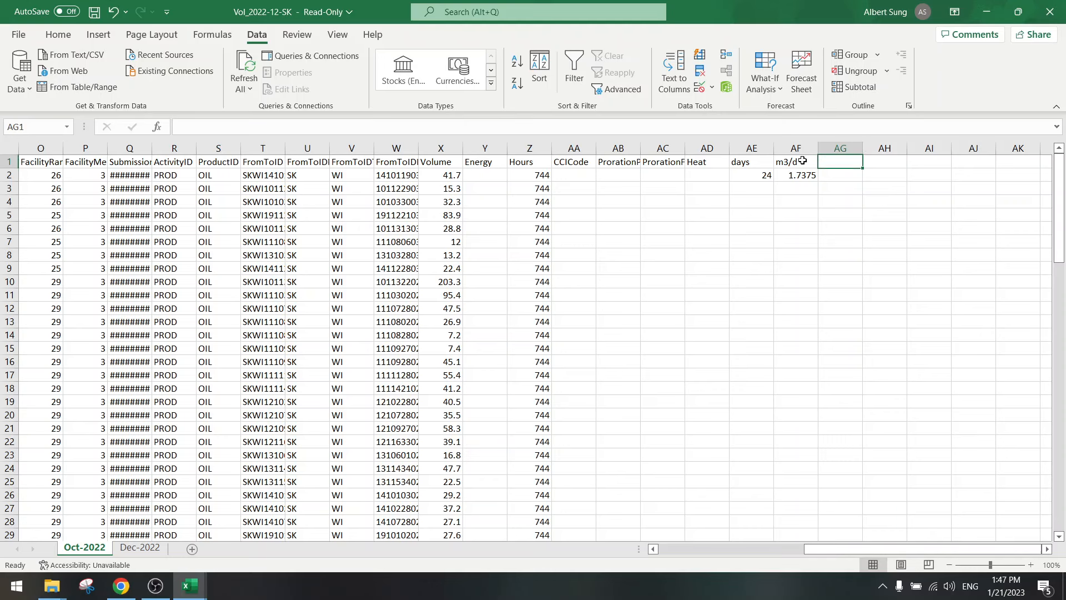
pyautogui.write('bbl/d')
pyautogui.press('Return')
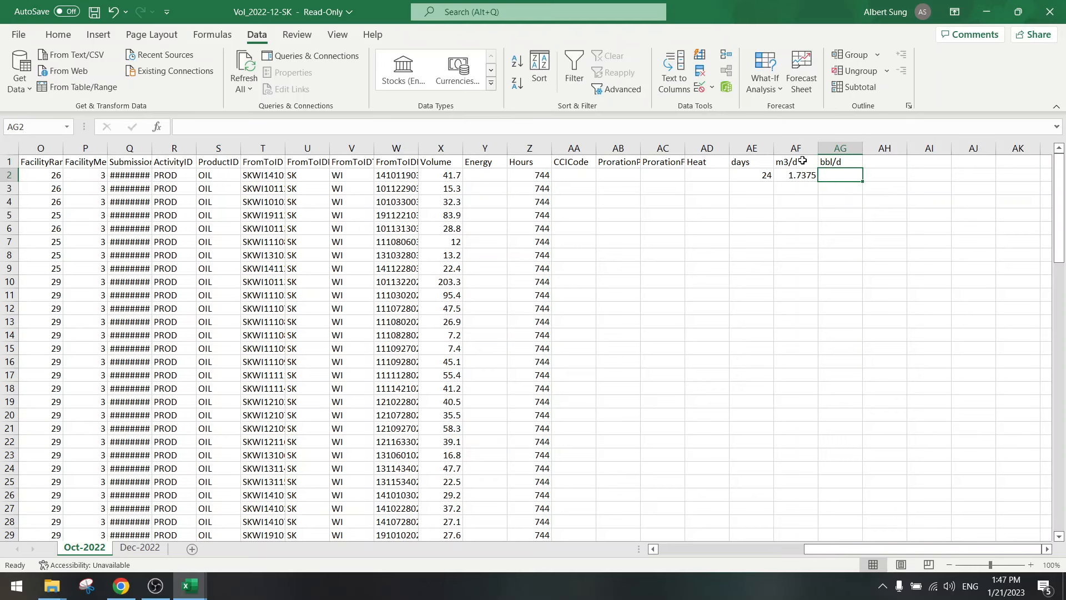
# - Convert the first record's m3/d to barrels in cell AG2 with the formula =AF2*6.29
pyautogui.write('=')
pyautogui.press('Left')
pyautogui.write('*')
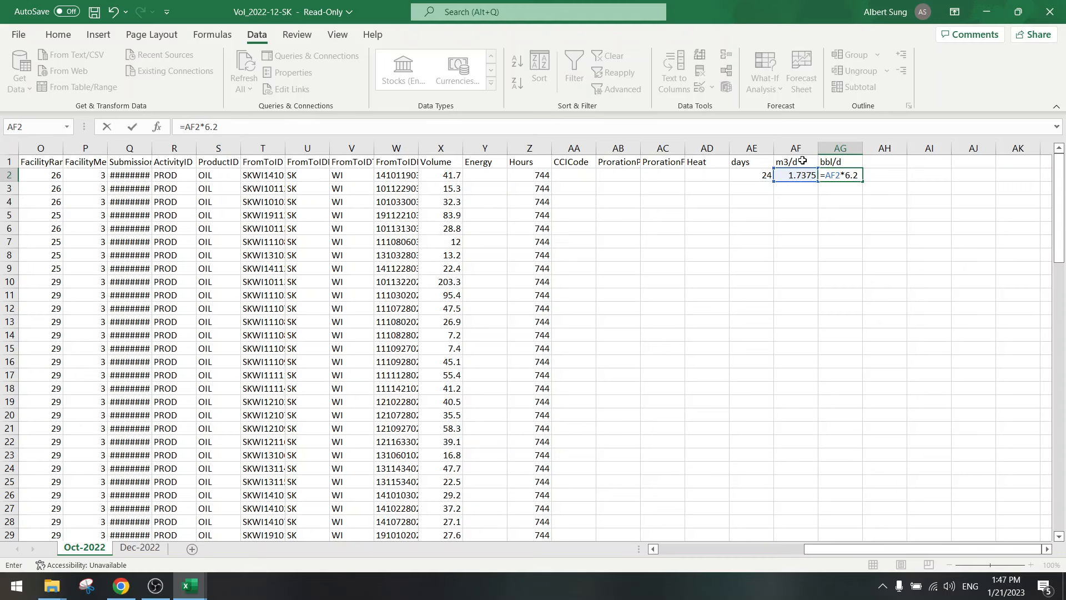
pyautogui.press('Return')
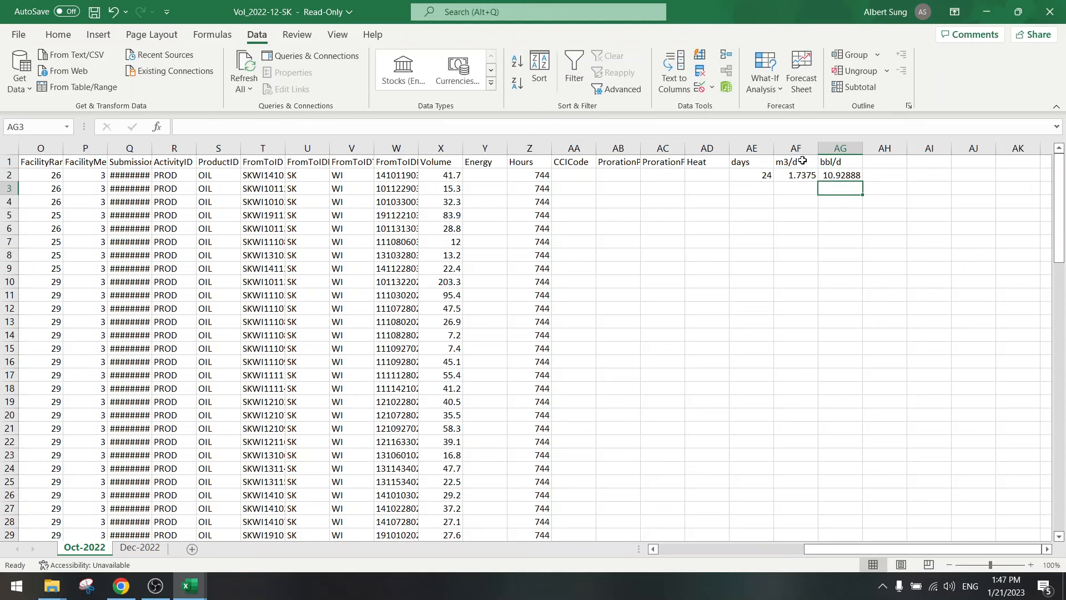
# - Check the bbl/d formula on the Dec-2022 sheet, and fill the Oct-2022 formulas in AE2:AG2 down to row 100
pyautogui.click(140, 548)
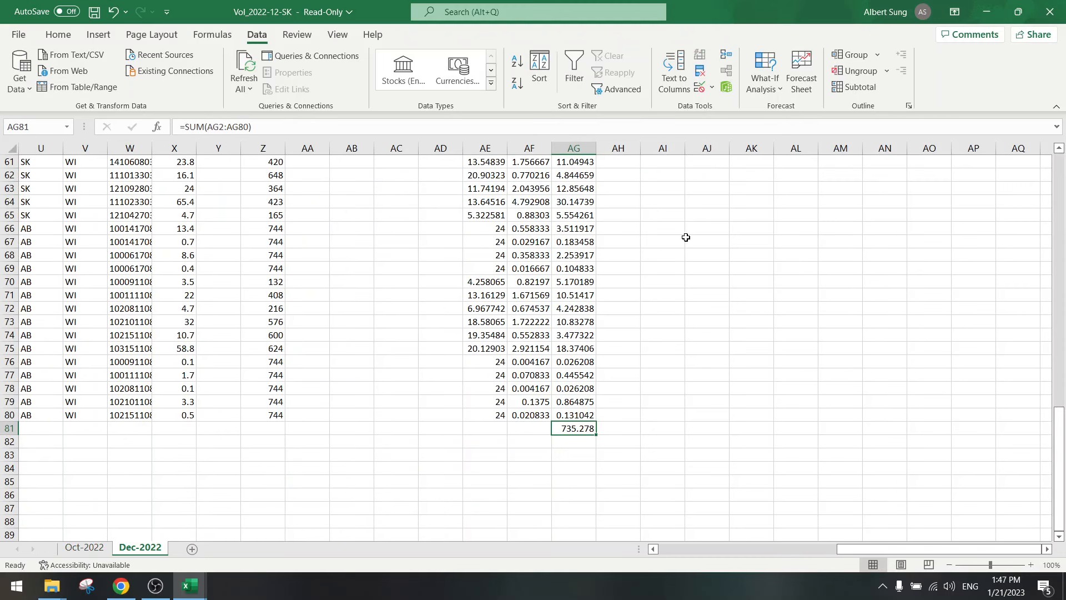
pyautogui.click(557, 295)
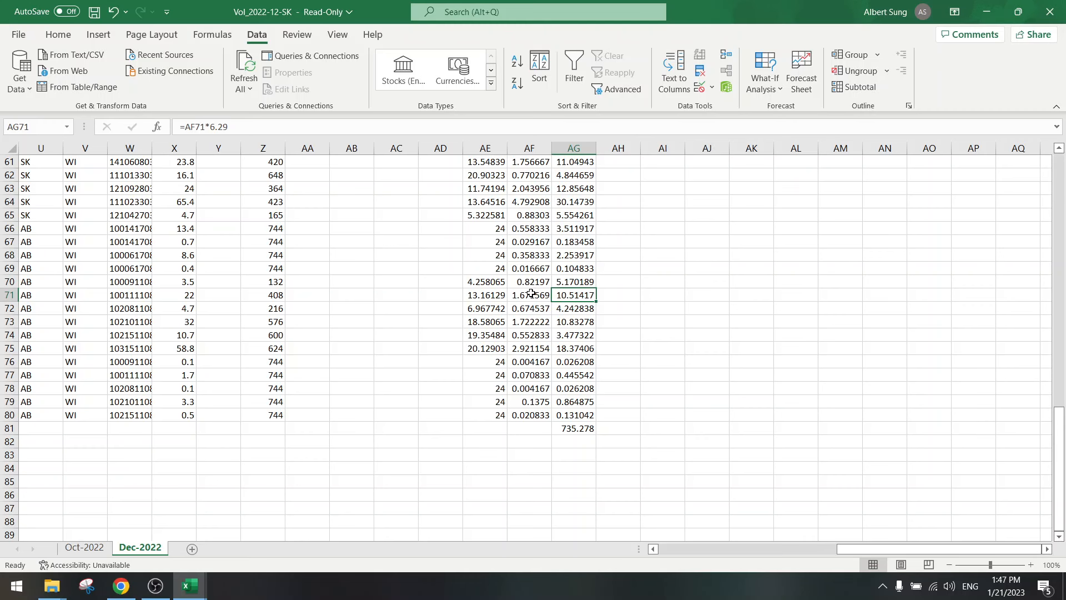
pyautogui.click(88, 548)
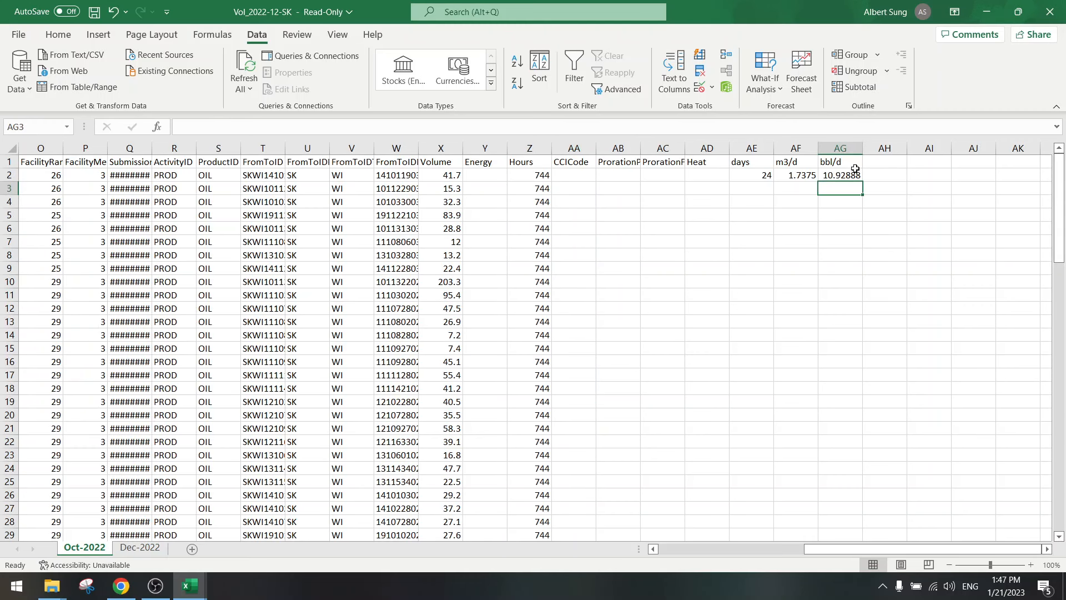
pyautogui.moveTo(758, 175); pyautogui.dragTo(858, 511)
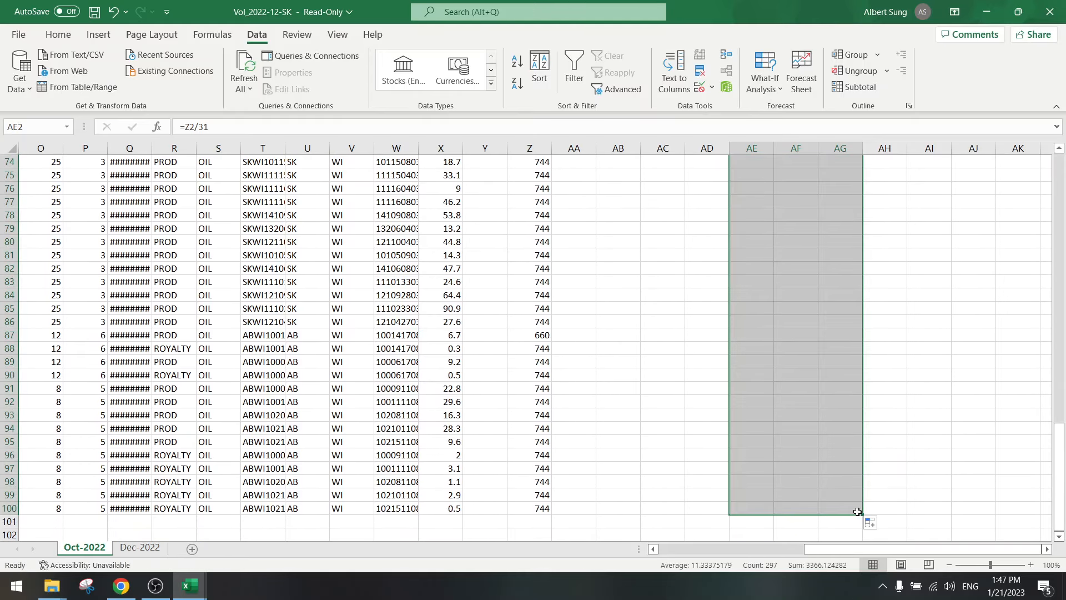
# - Total the Oct-2022 bbl/d column in cell AG101 with a SUM of AG2:AG100
pyautogui.click(839, 522)
pyautogui.write('s')
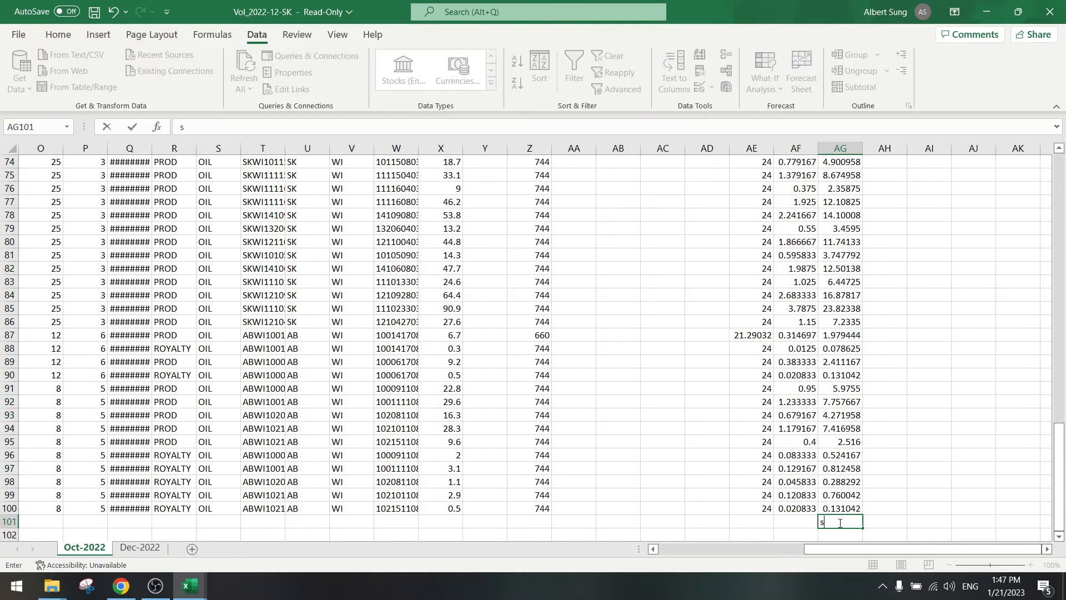
pyautogui.write('um(')
pyautogui.click(821, 522)
pyautogui.write('=')
pyautogui.moveTo(841, 508); pyautogui.dragTo(839, 1)
pyautogui.press('Return')
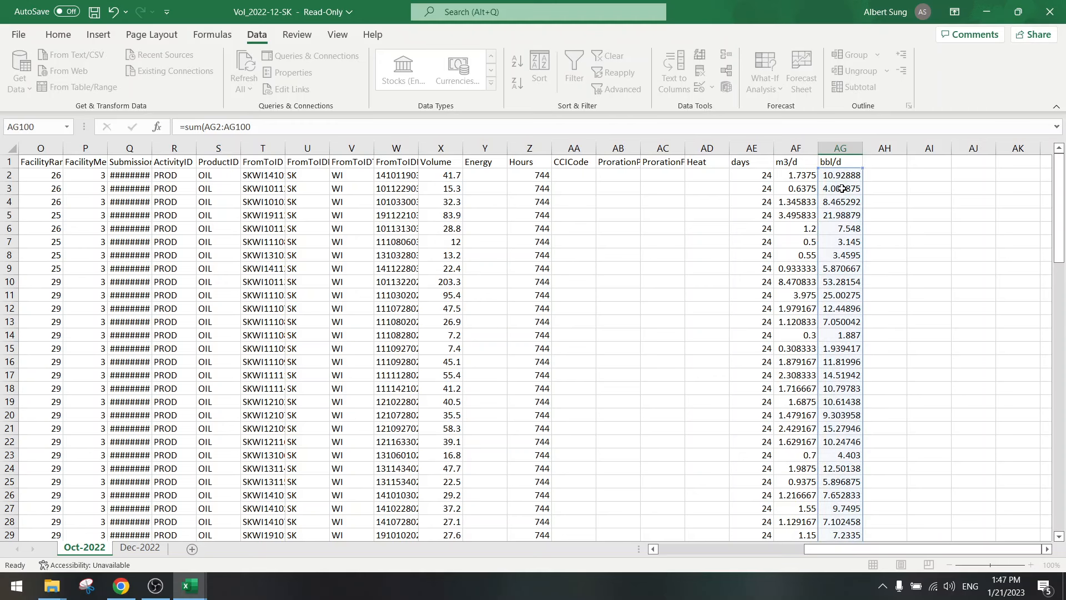
pyautogui.scroll(-1, 803, 321)
pyautogui.click(837, 481)
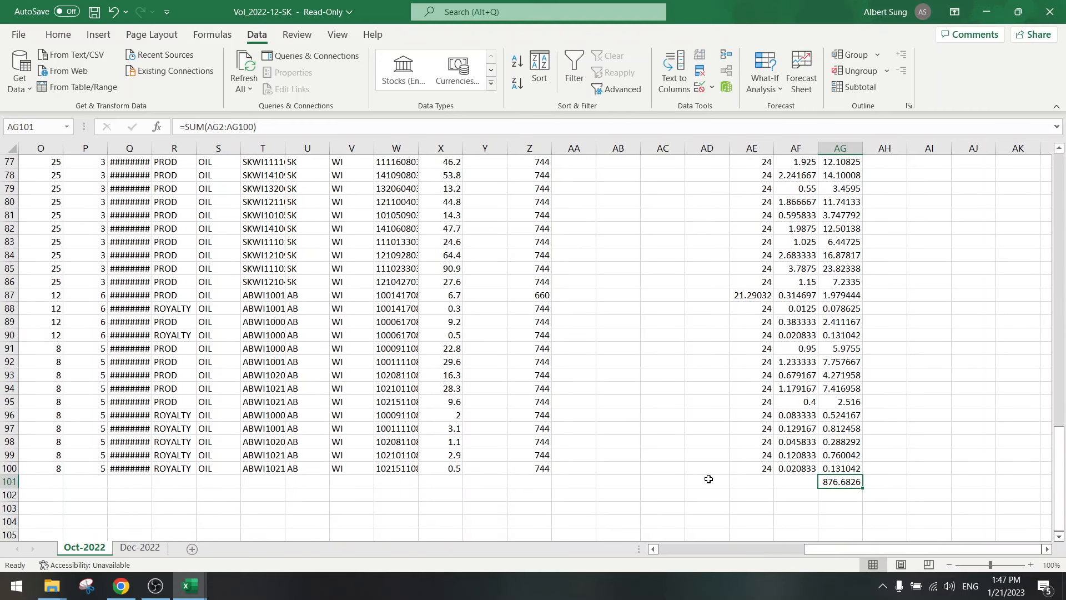
# - Compare the bbl/d columns and their formulas on the Dec-2022 and Oct-2022 sheets
pyautogui.scroll(20, 708, 478)
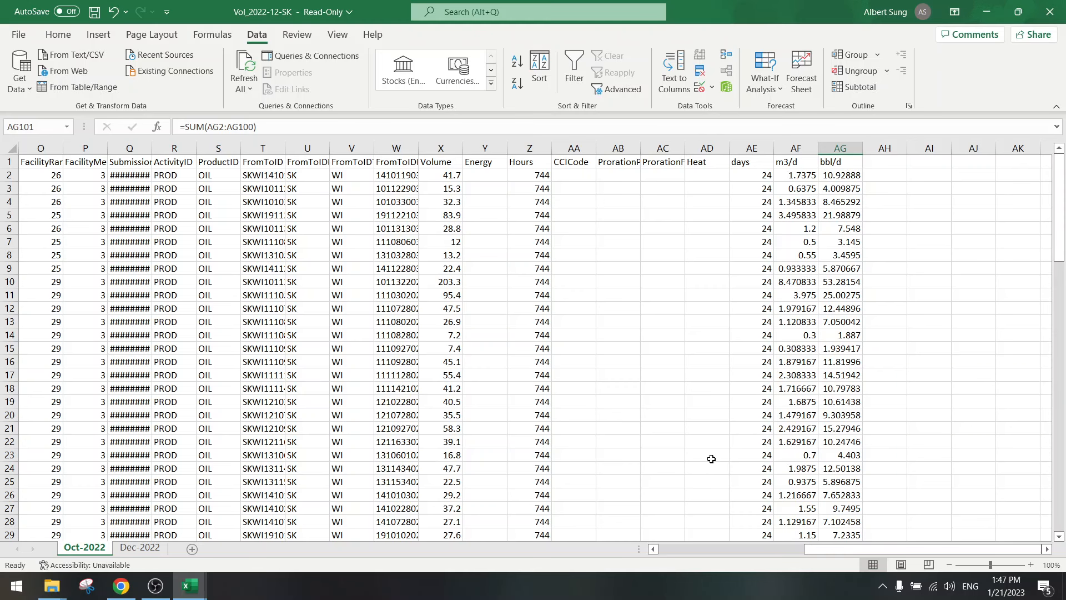
pyautogui.click(140, 548)
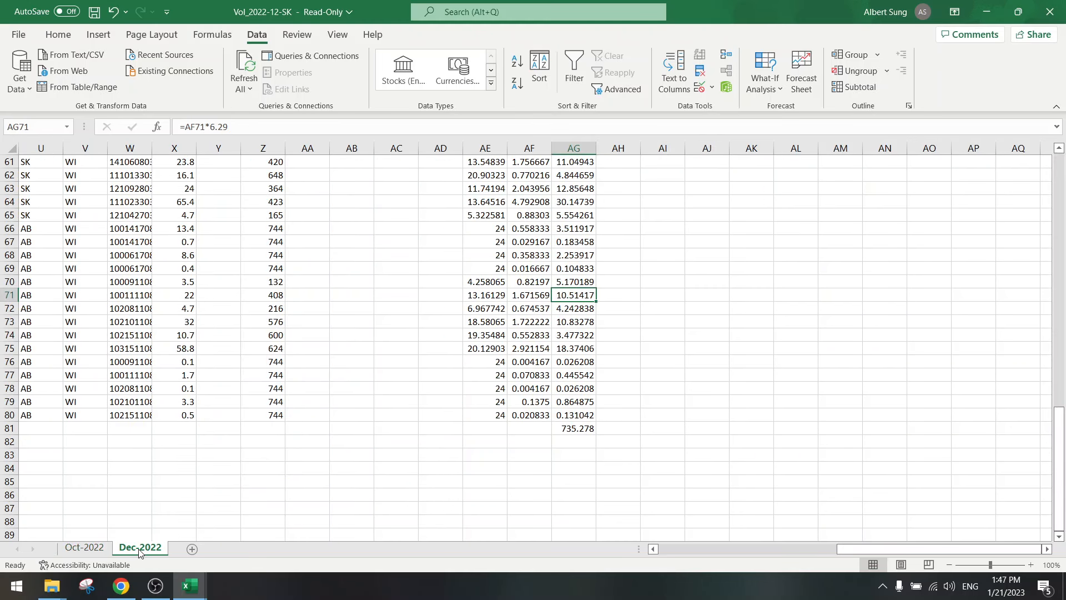
pyautogui.click(94, 549)
pyautogui.click(843, 268)
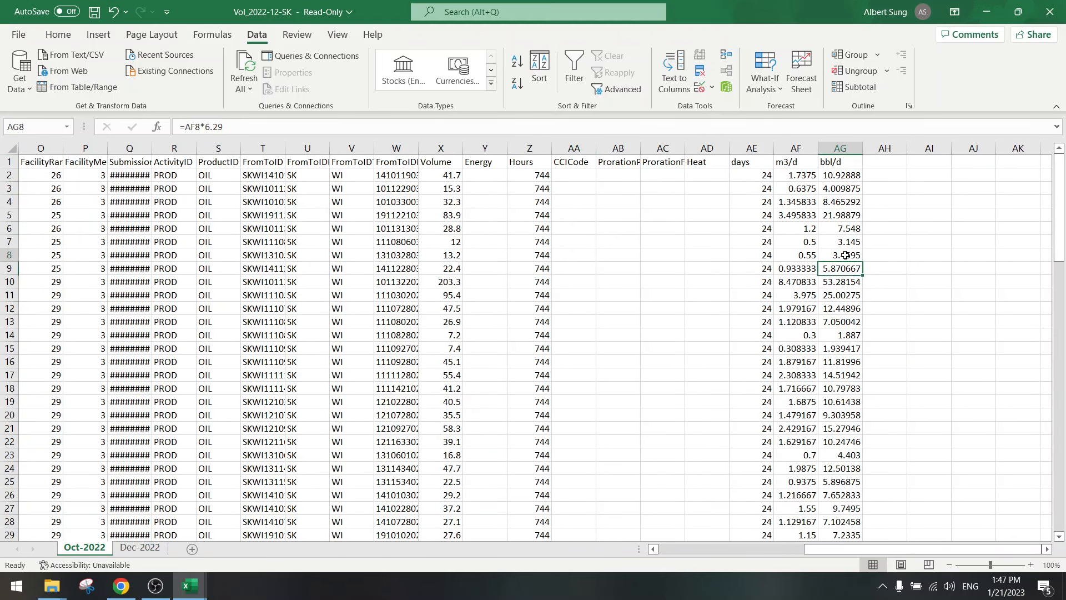
pyautogui.click(846, 179)
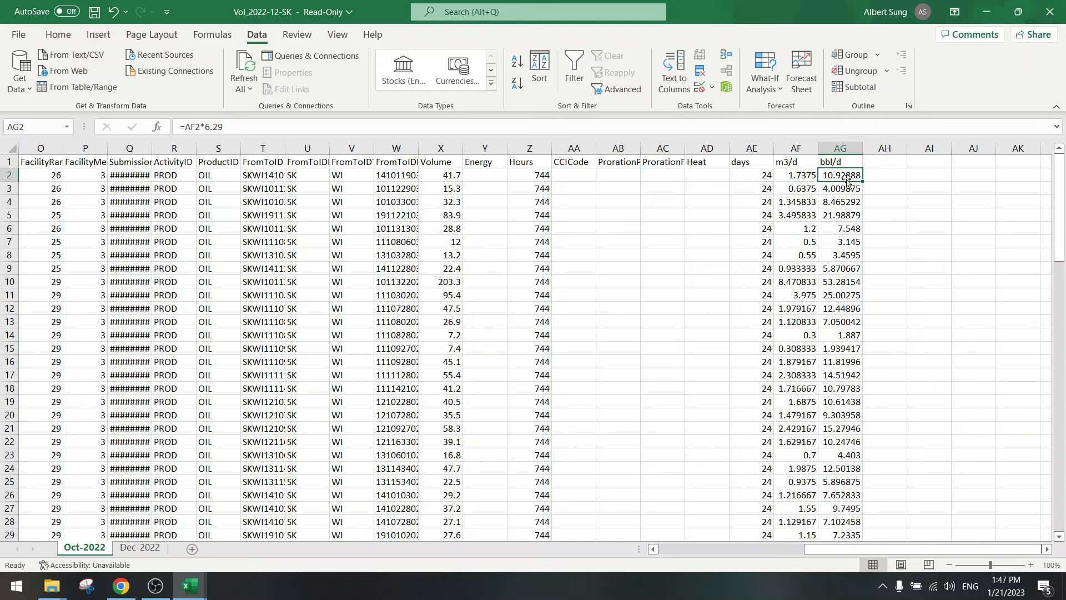
pyautogui.click(689, 217)
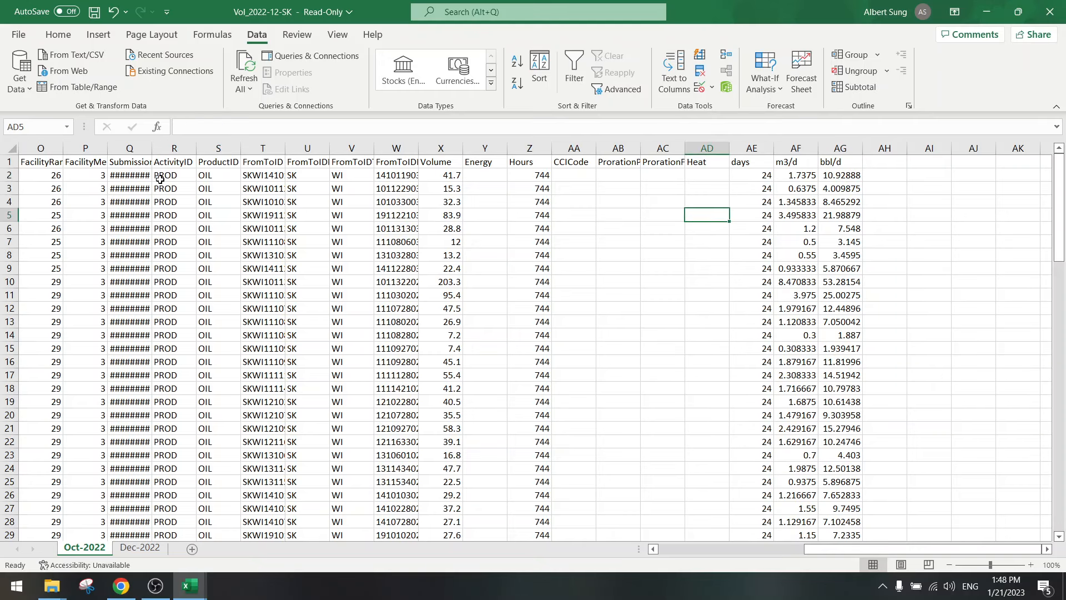
# - Widen the FromToIDIdentifier column W of the Oct-2022 sheet to fit the full well identifiers
pyautogui.click(389, 175)
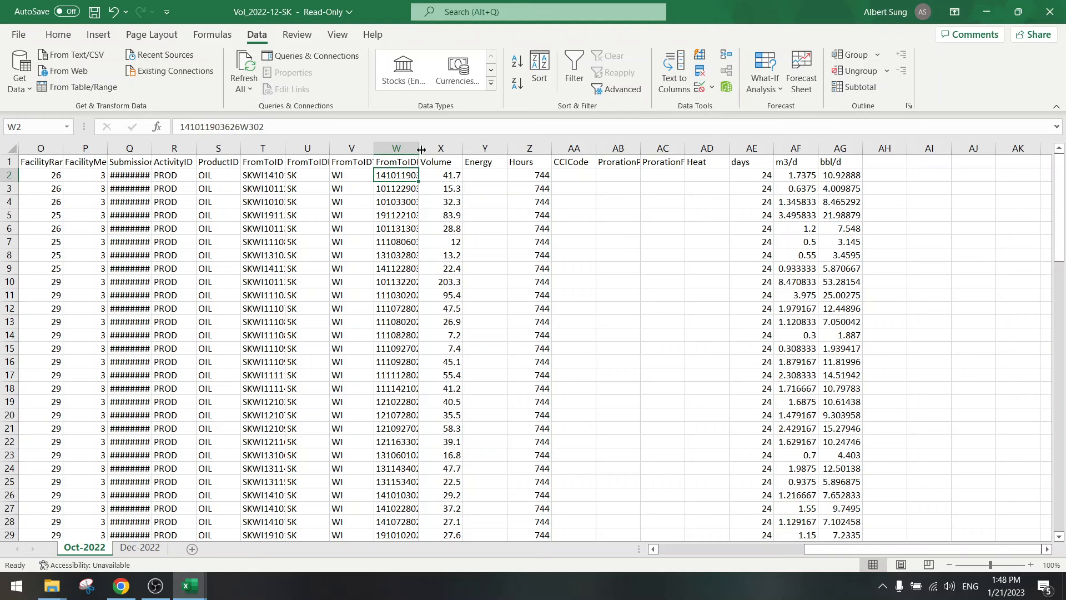
pyautogui.moveTo(418, 149); pyautogui.dragTo(476, 146)
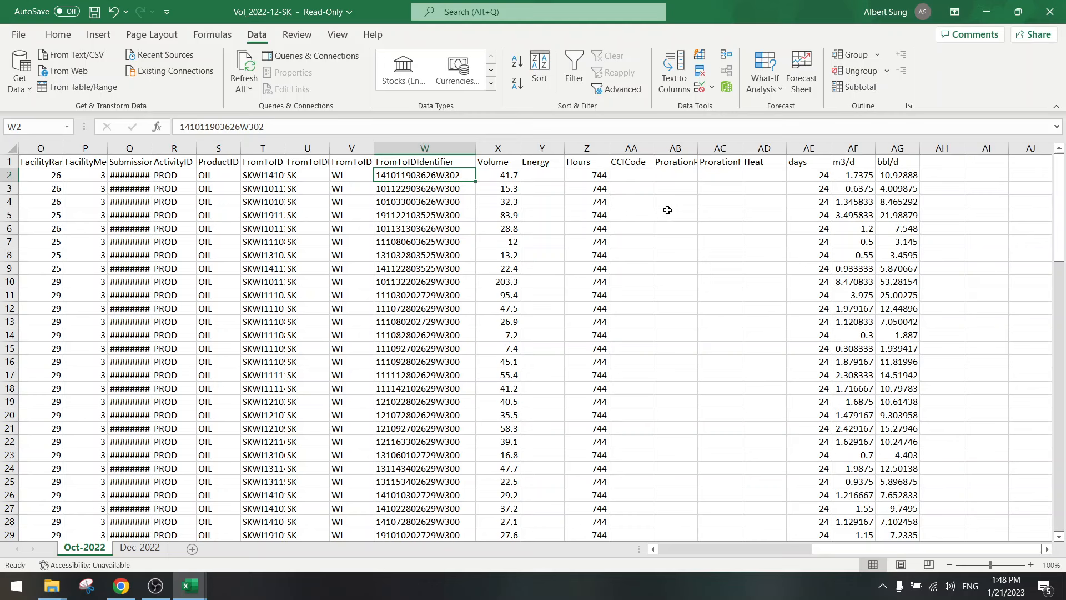
pyautogui.click(945, 176)
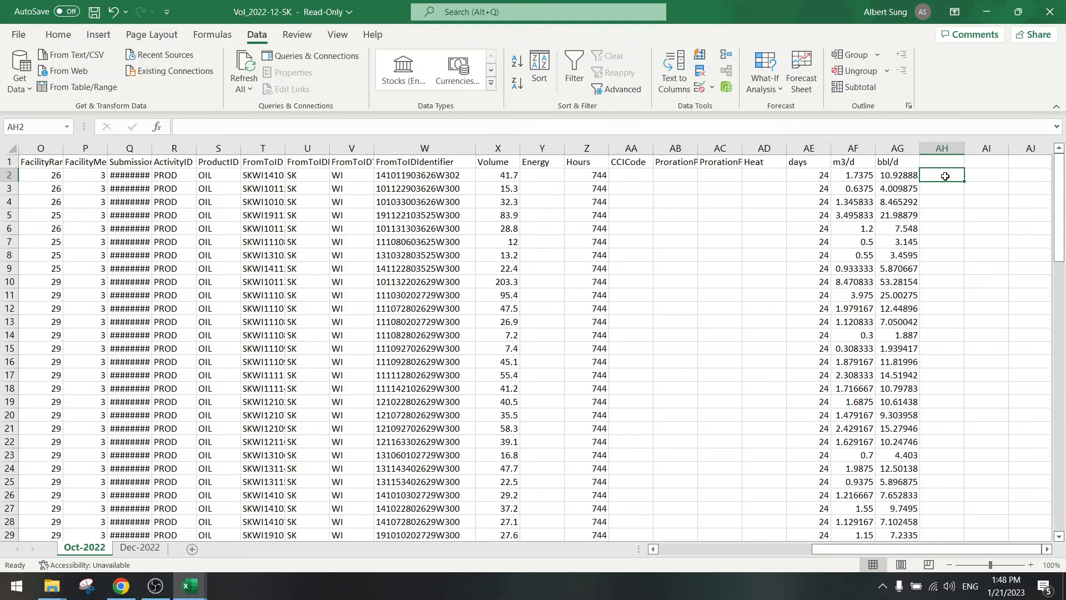
# - Add a second "bbl/d" column header in cell AH1 of the Dec-2022 sheet
pyautogui.click(141, 549)
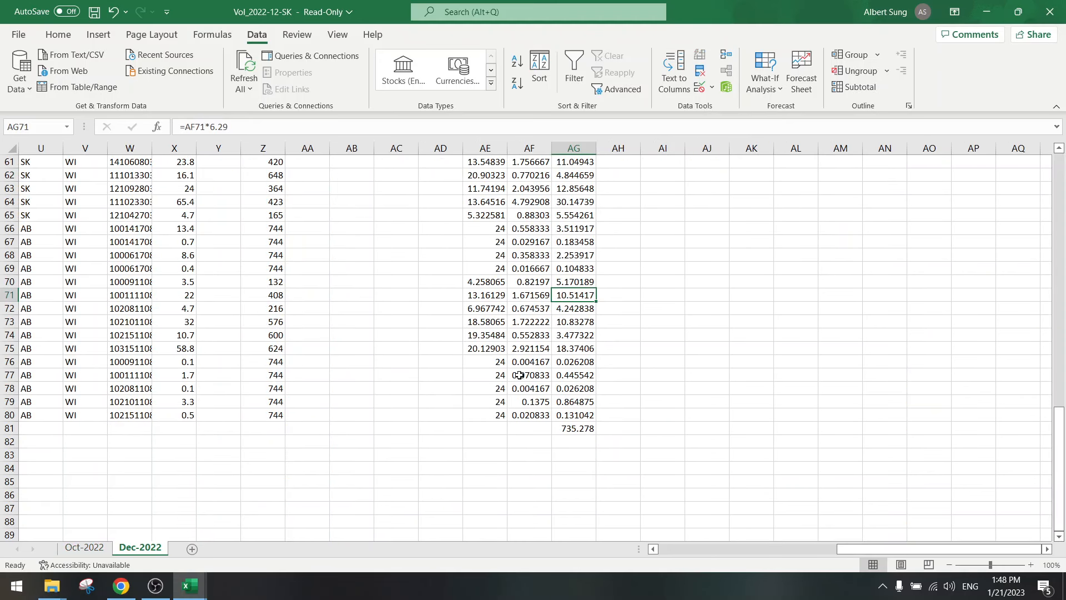
pyautogui.moveTo(1059, 444); pyautogui.dragTo(1060, 358)
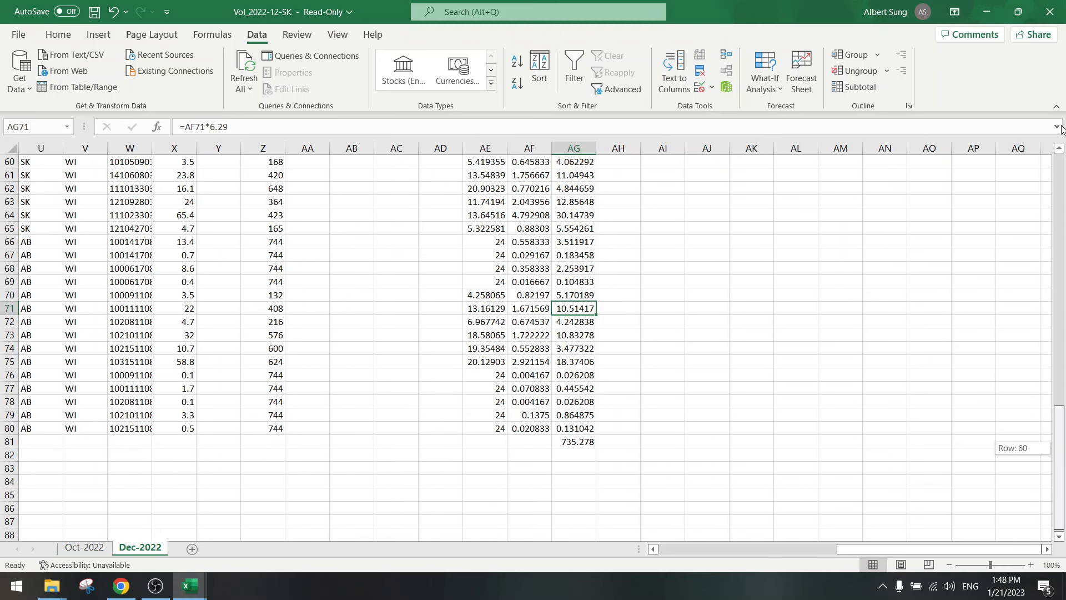
pyautogui.moveTo(1062, 129); pyautogui.dragTo(1062, 127)
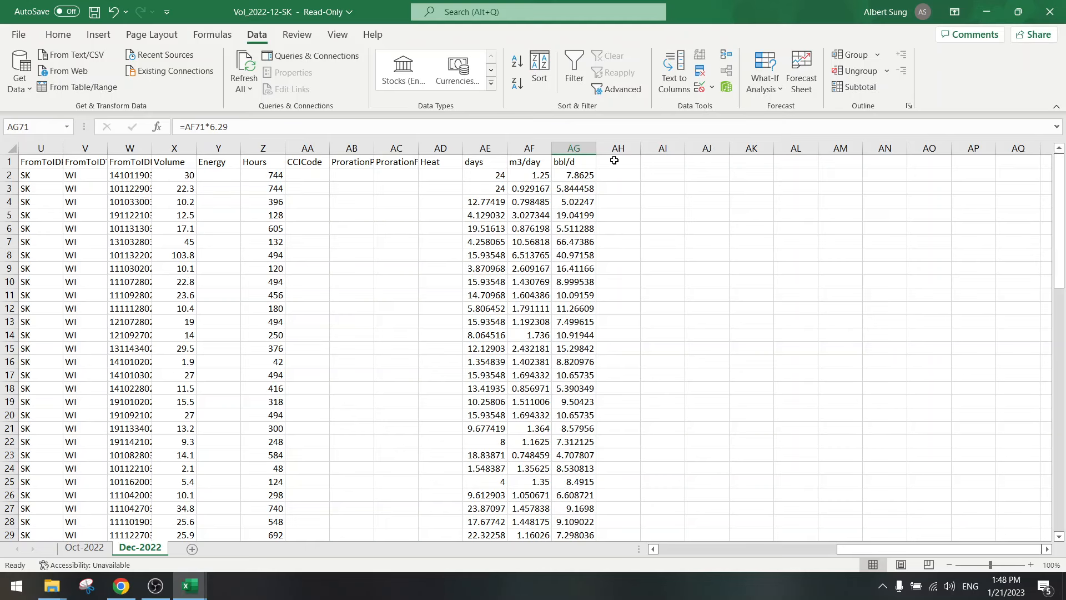
pyautogui.click(621, 161)
pyautogui.write('bbl/d')
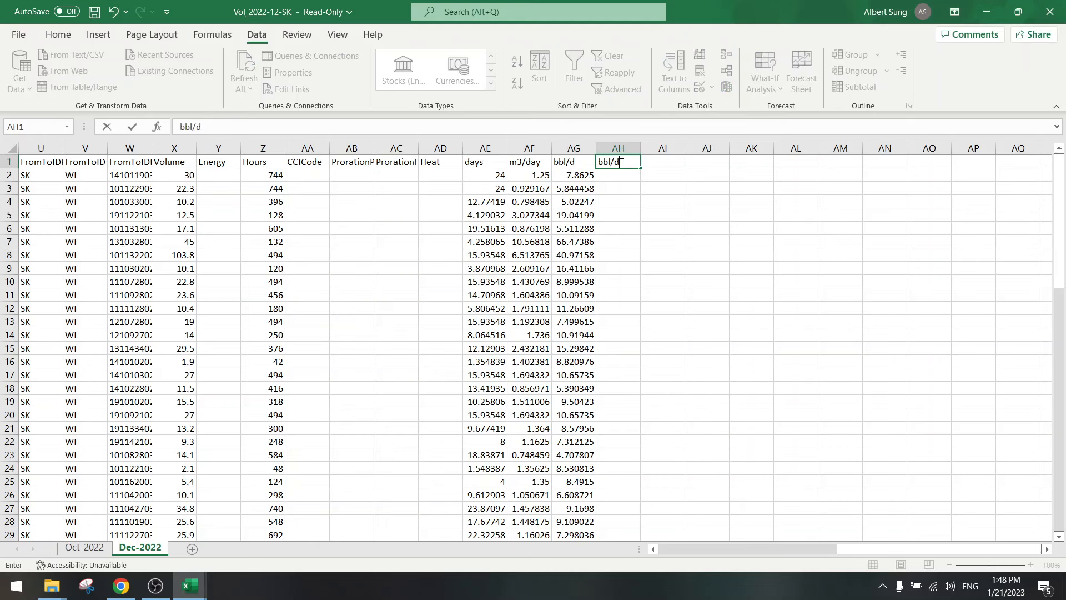
pyautogui.press('Return')
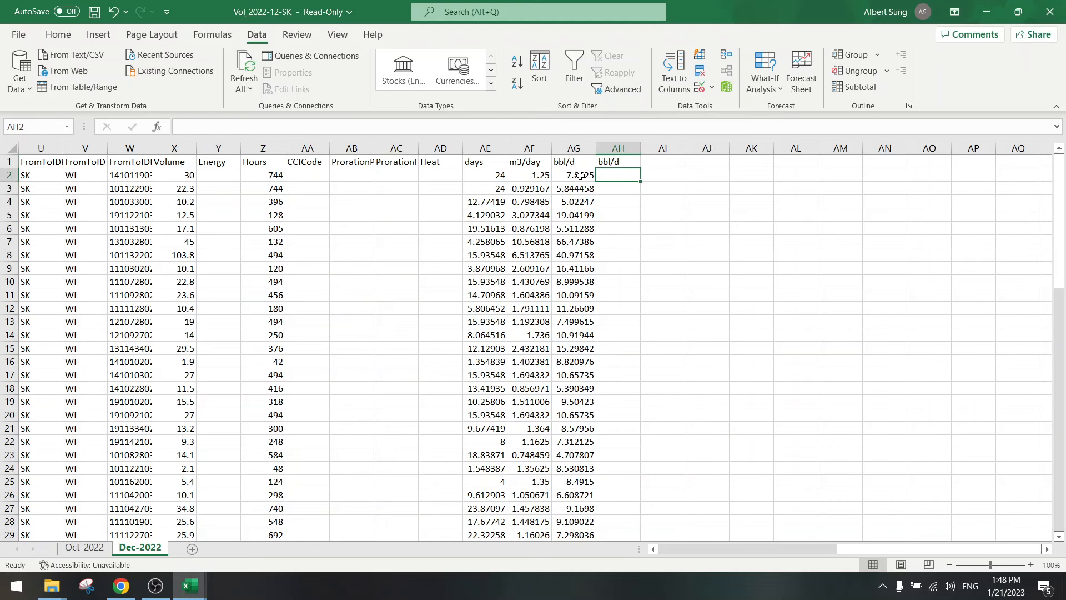
# - Copy the Dec-2022 bbl/d results AG2:AG80 and paste them as values starting in cell AH2
pyautogui.moveTo(583, 175); pyautogui.dragTo(577, 514)
pyautogui.hotkey('ctrl', 'c')
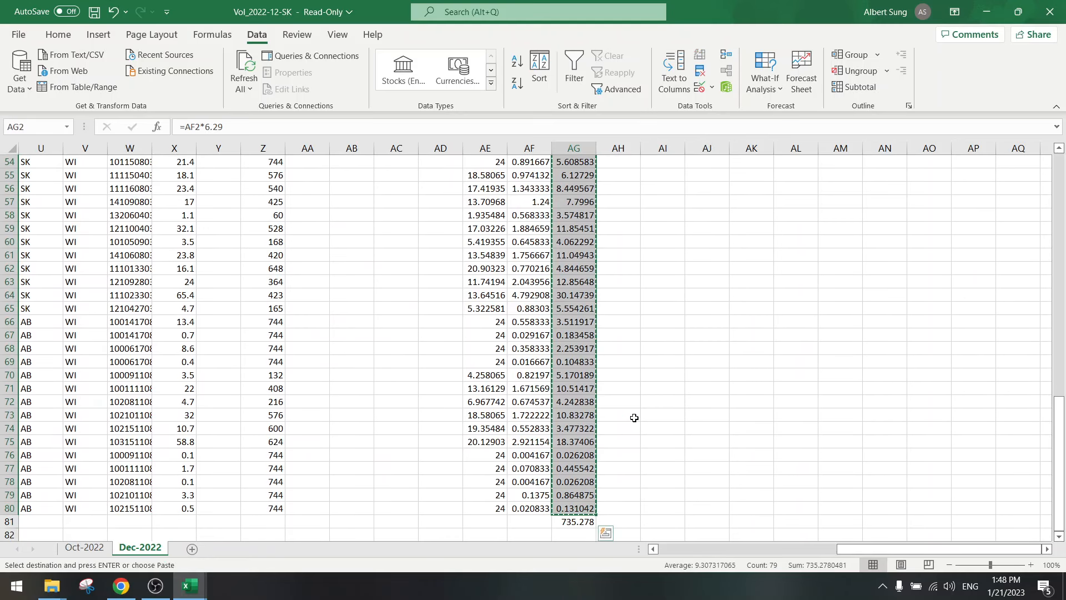
pyautogui.scroll(18, 633, 416)
pyautogui.click(619, 182)
pyautogui.rightClick(619, 182)
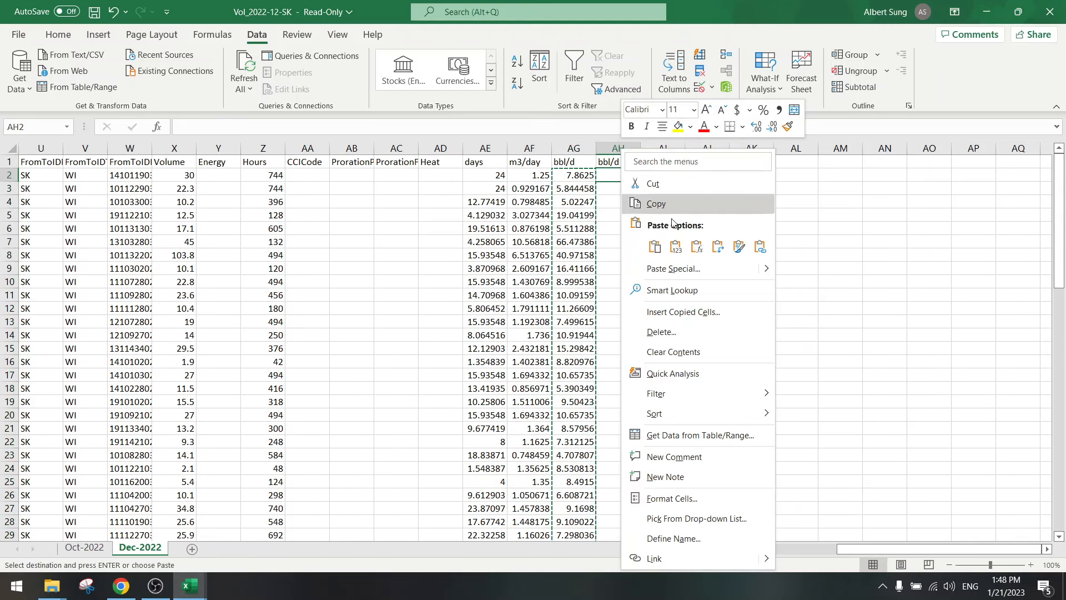
pyautogui.click(695, 246)
pyautogui.click(695, 245)
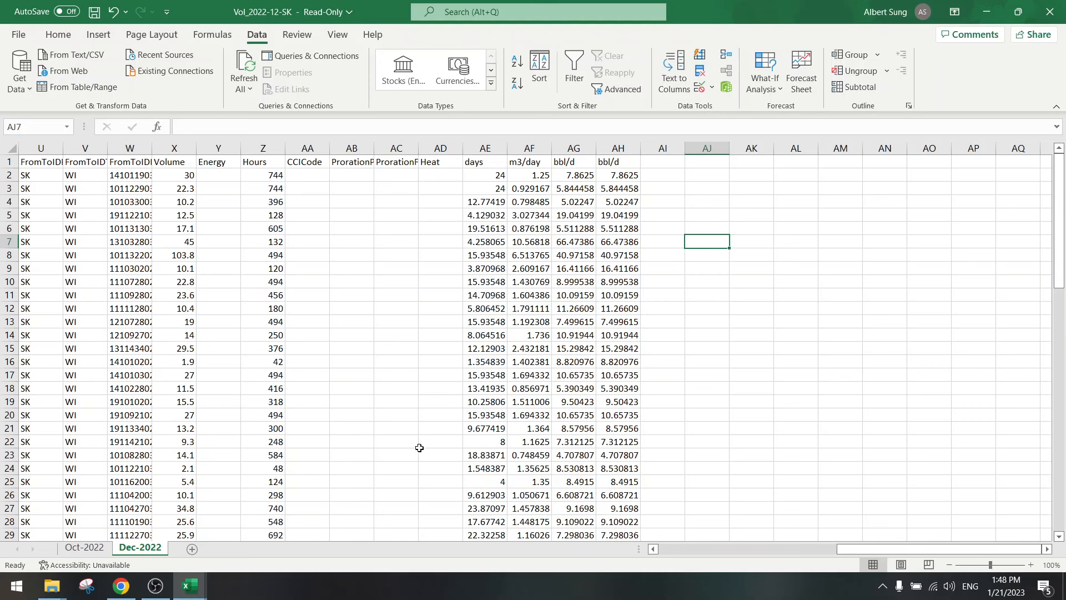
# - Start a VLOOKUP formula in cell AH2 of the Oct-2022 sheet with well identifier W2 as the lookup value
pyautogui.click(86, 547)
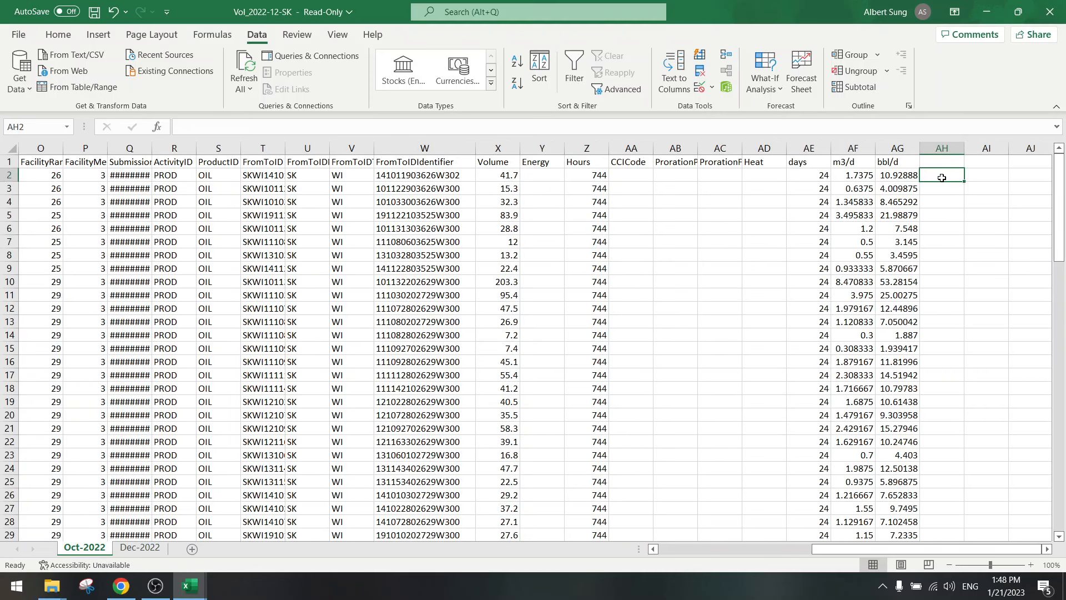
pyautogui.write('=vlookup(')
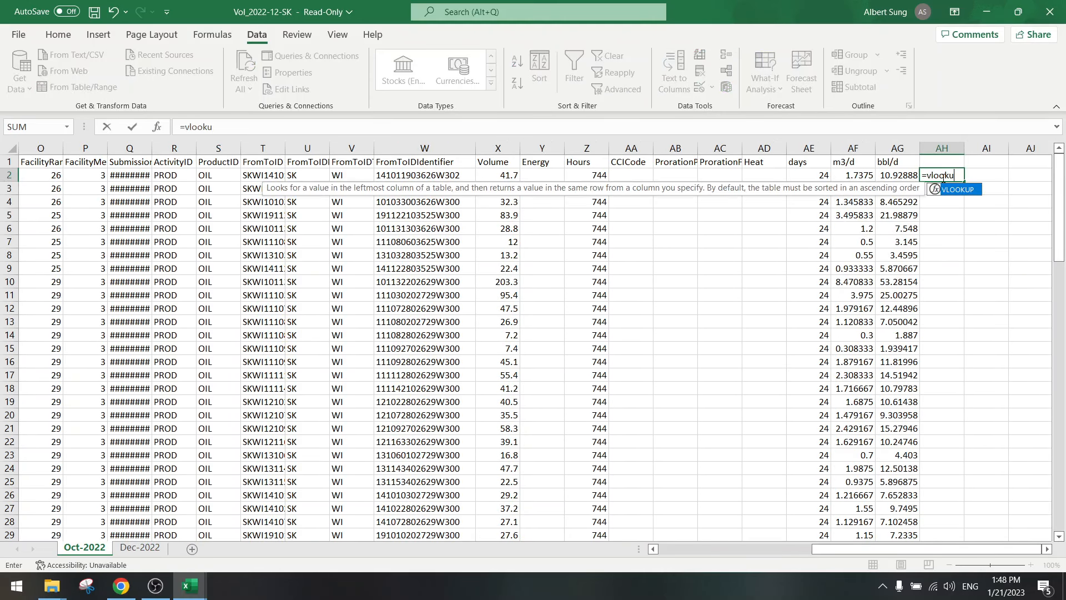
pyautogui.click(420, 176)
pyautogui.click(378, 127)
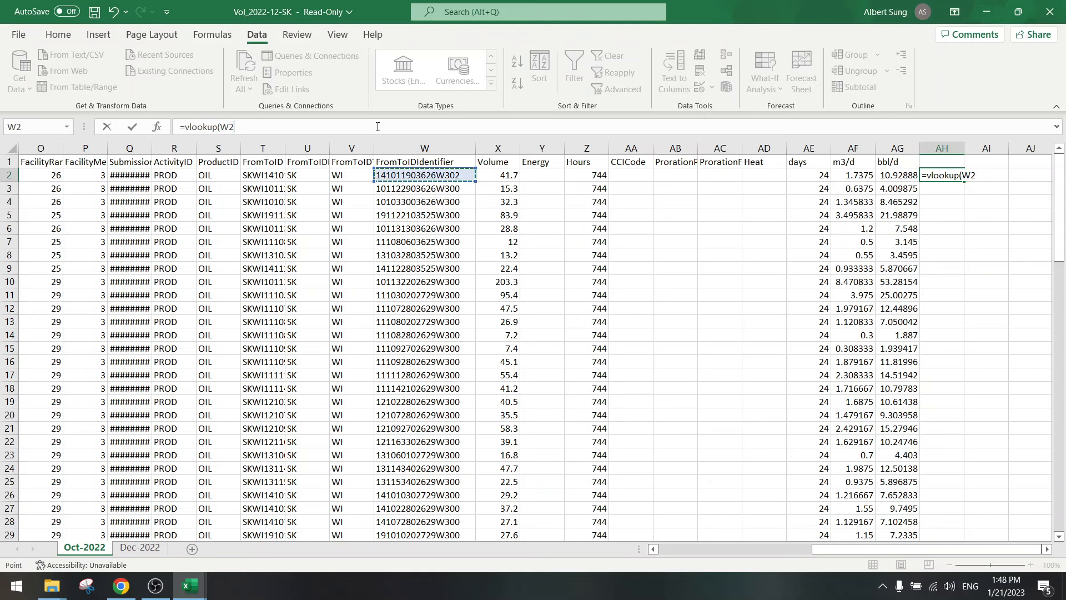
pyautogui.write(',')
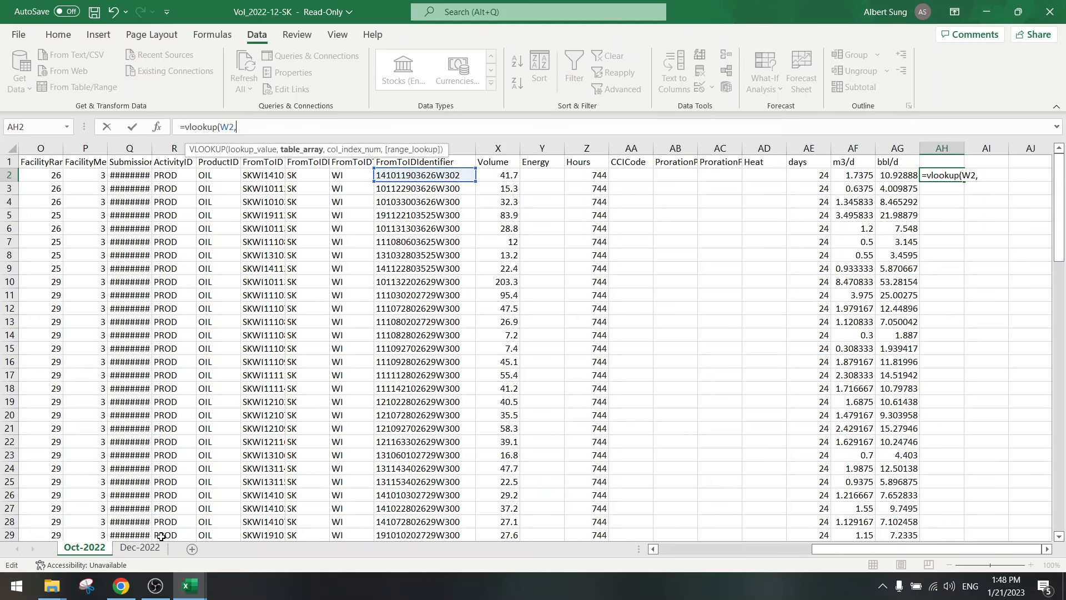
# - Complete the VLOOKUP with columns W:AH of the Dec-2022 sheet as the table array, column index 12 and FALSE for exact match
pyautogui.click(147, 550)
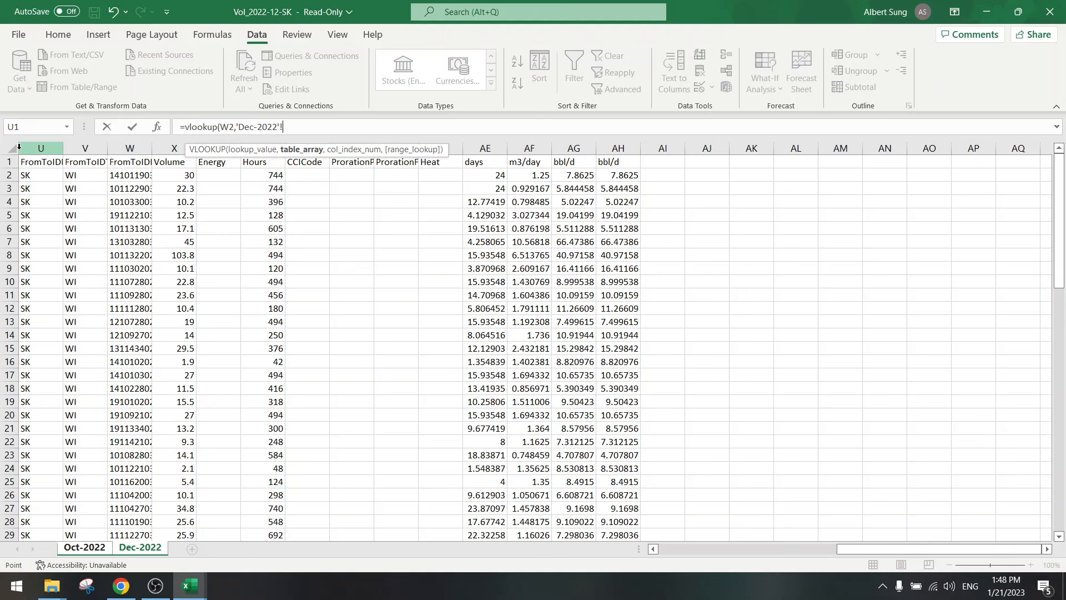
pyautogui.moveTo(918, 550)
pyautogui.mouseDown()
pyautogui.moveTo(871, 551)
pyautogui.moveTo(897, 549)
pyautogui.mouseUp()
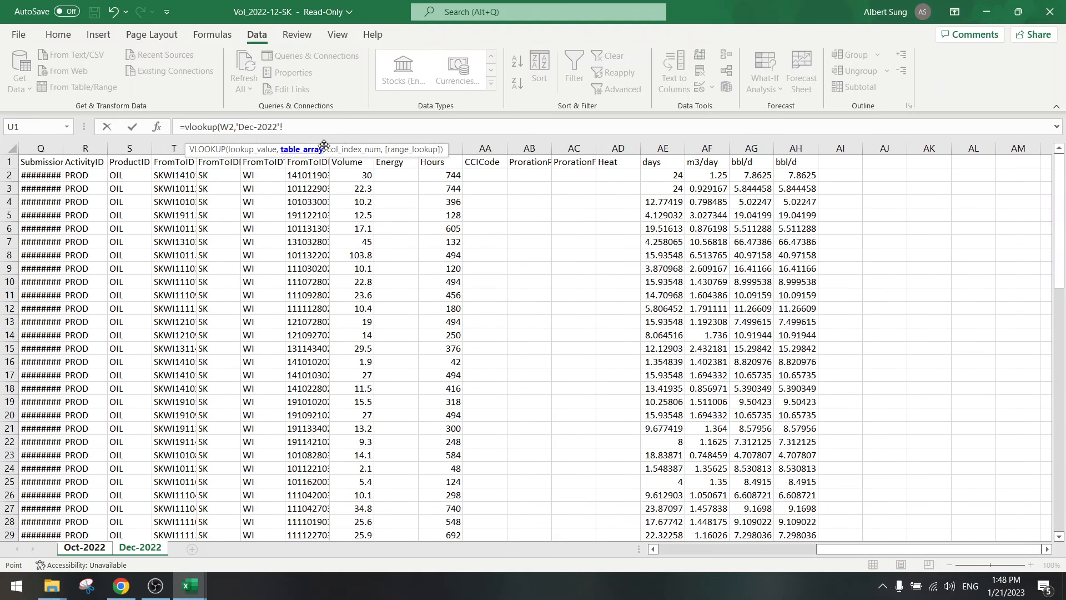
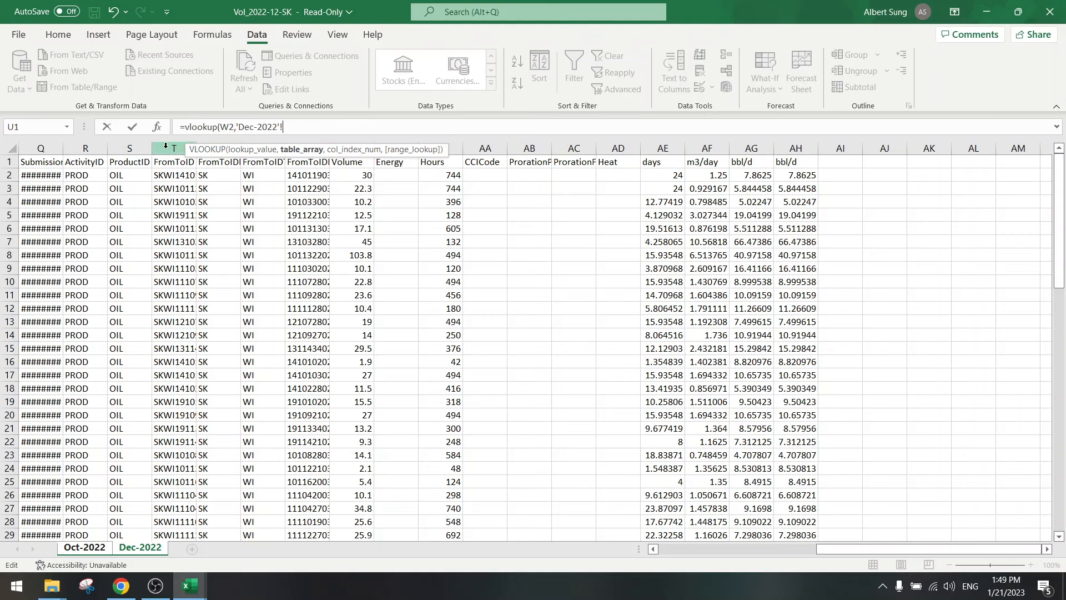
pyautogui.moveTo(166, 145); pyautogui.dragTo(797, 146)
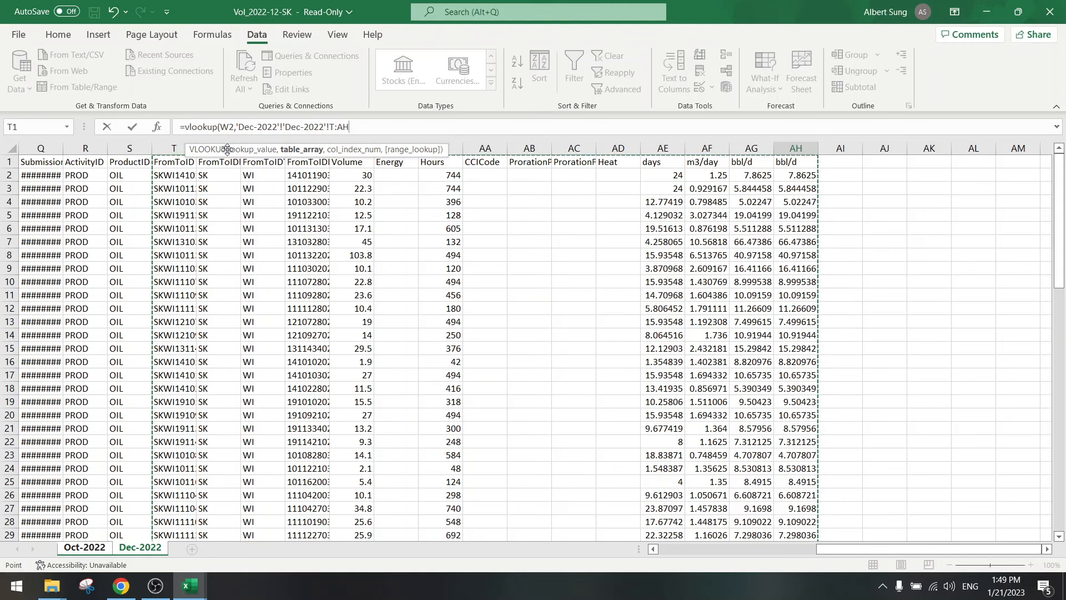
pyautogui.click(333, 127)
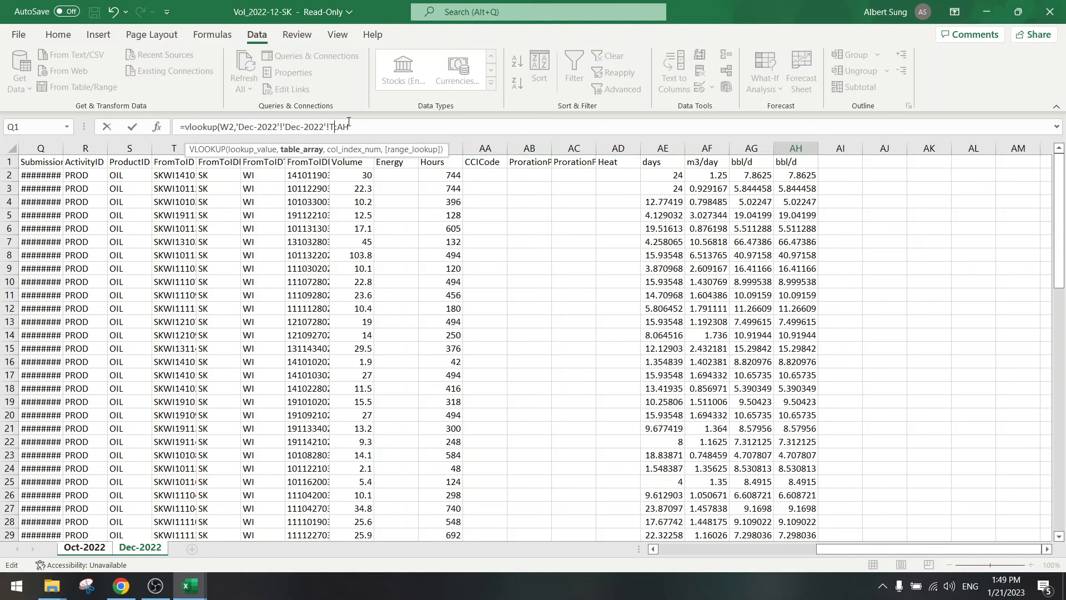
pyautogui.write('W2,')
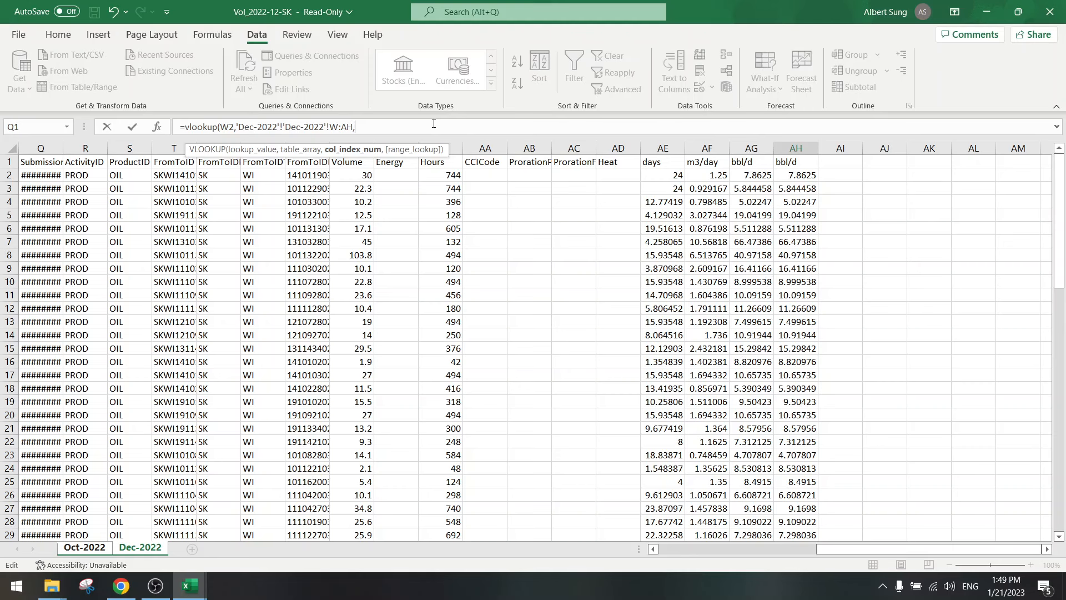
pyautogui.write(',false')
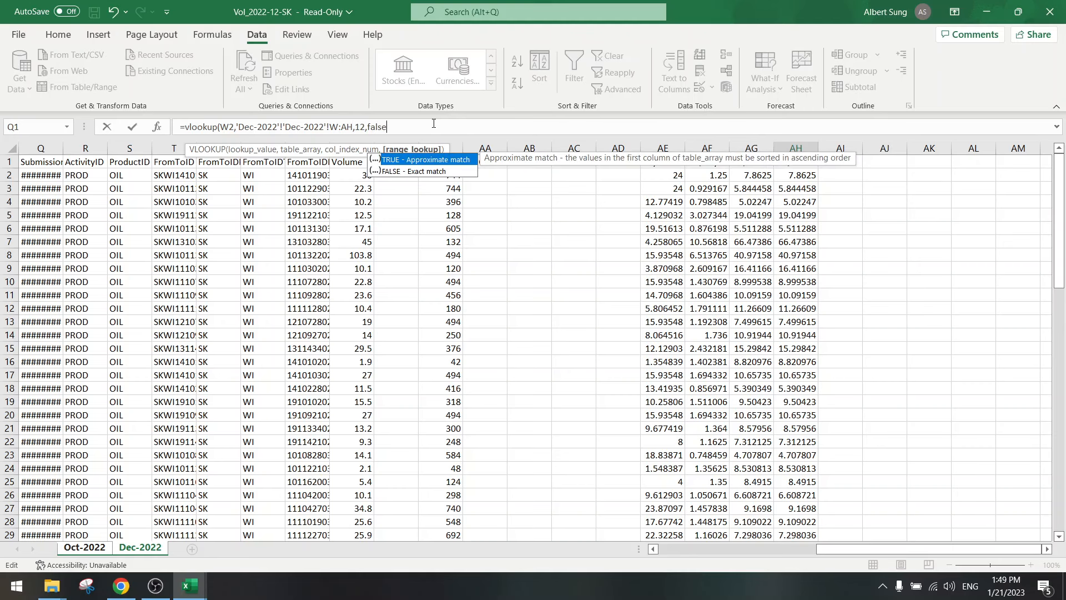
pyautogui.press('Return')
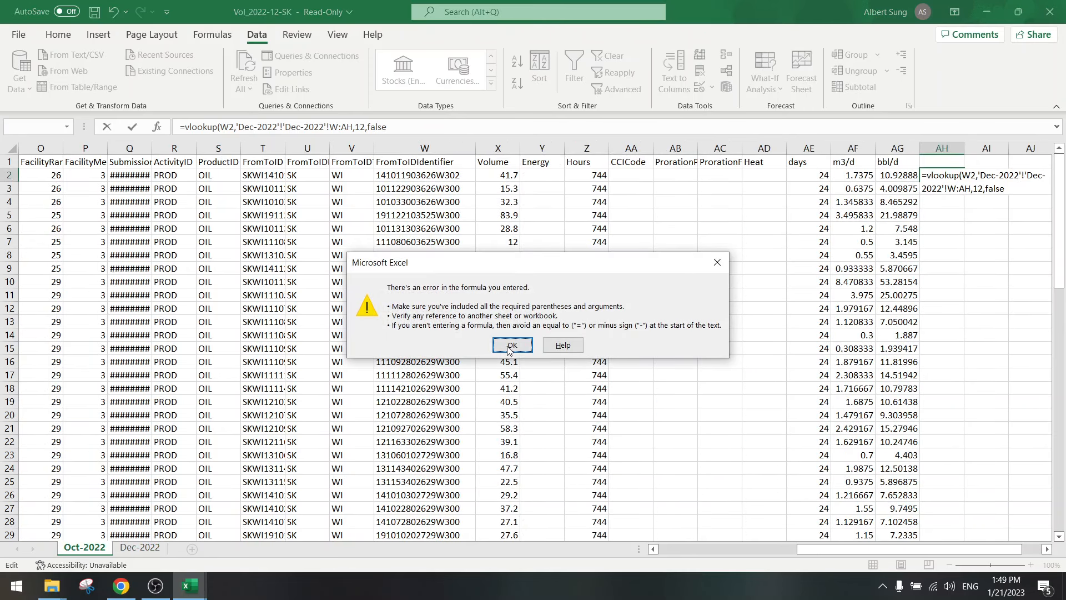
# - Remove the duplicate 'Dec-2022'! reference so the AH2 formula reads =VLOOKUP(W2,'Dec-2022'!W:AH,12,FALSE)
pyautogui.click(511, 345)
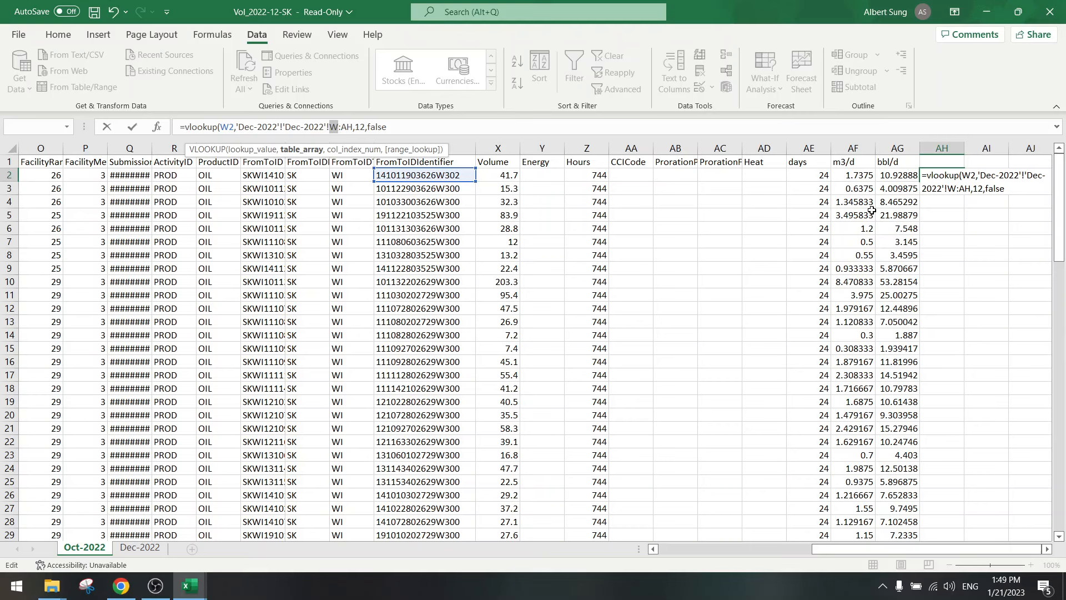
pyautogui.click(342, 125)
pyautogui.moveTo(237, 125); pyautogui.dragTo(257, 127)
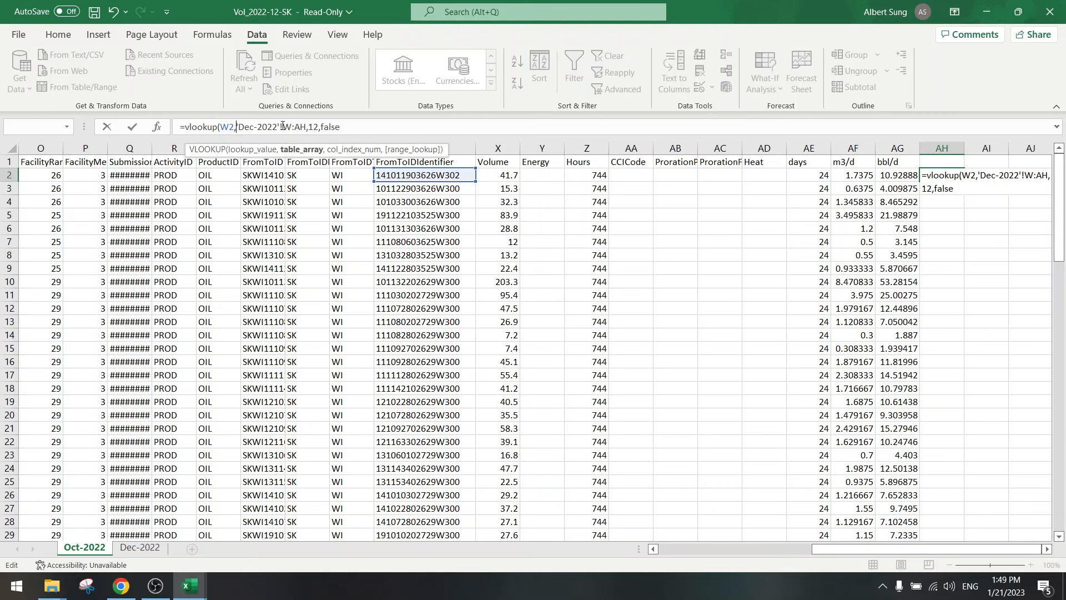
pyautogui.press('Return')
pyautogui.click(954, 175)
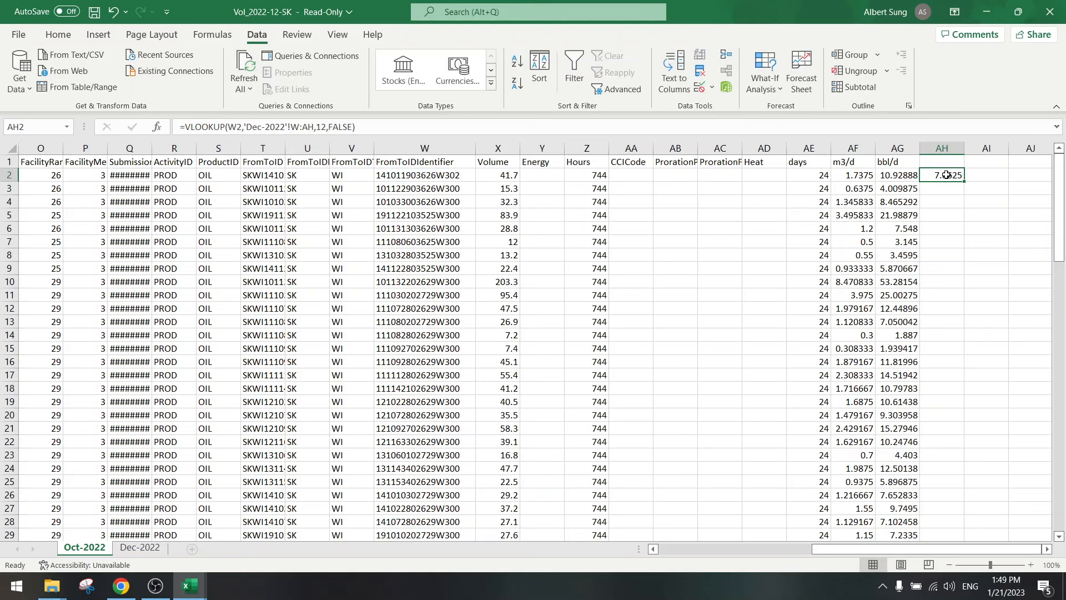
# - Widen column W of the Dec-2022 sheet to fit the full well identifiers and check the first well's bbl/d value against the lookup
pyautogui.click(439, 174)
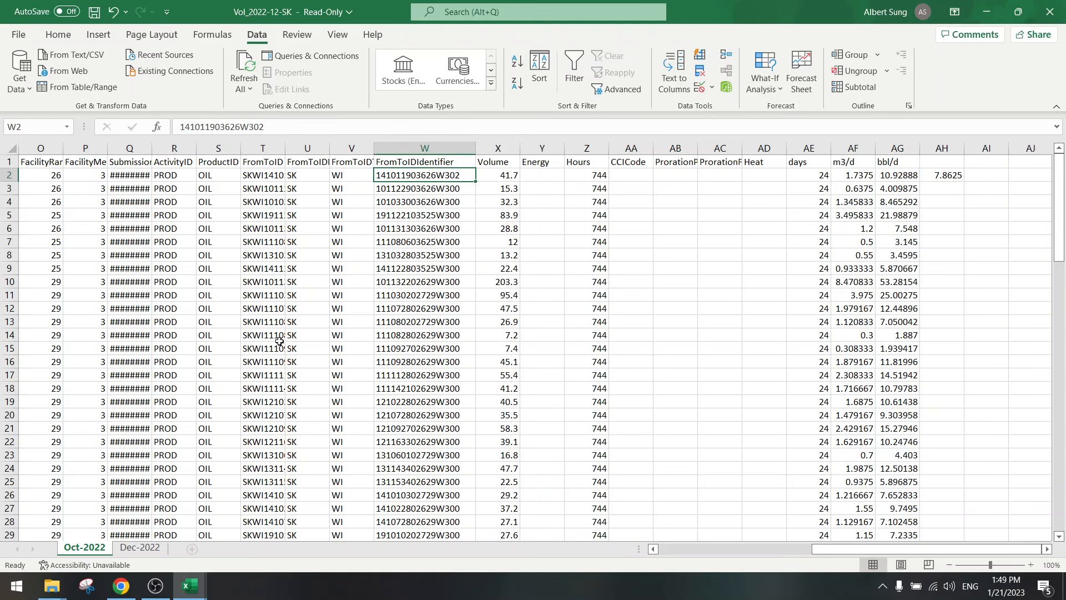
pyautogui.click(140, 547)
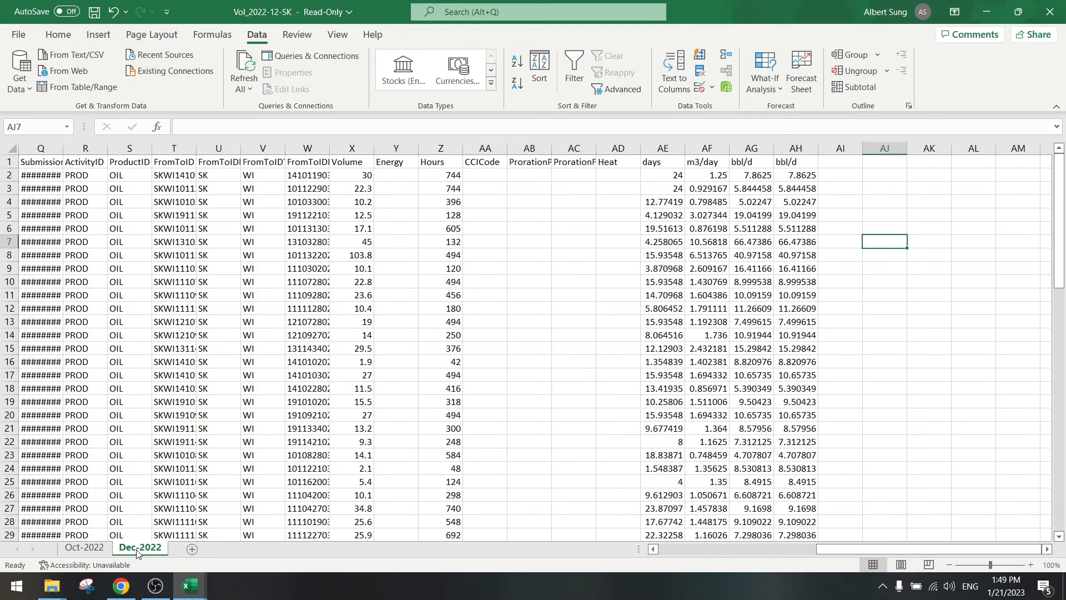
pyautogui.moveTo(341, 149); pyautogui.dragTo(391, 148)
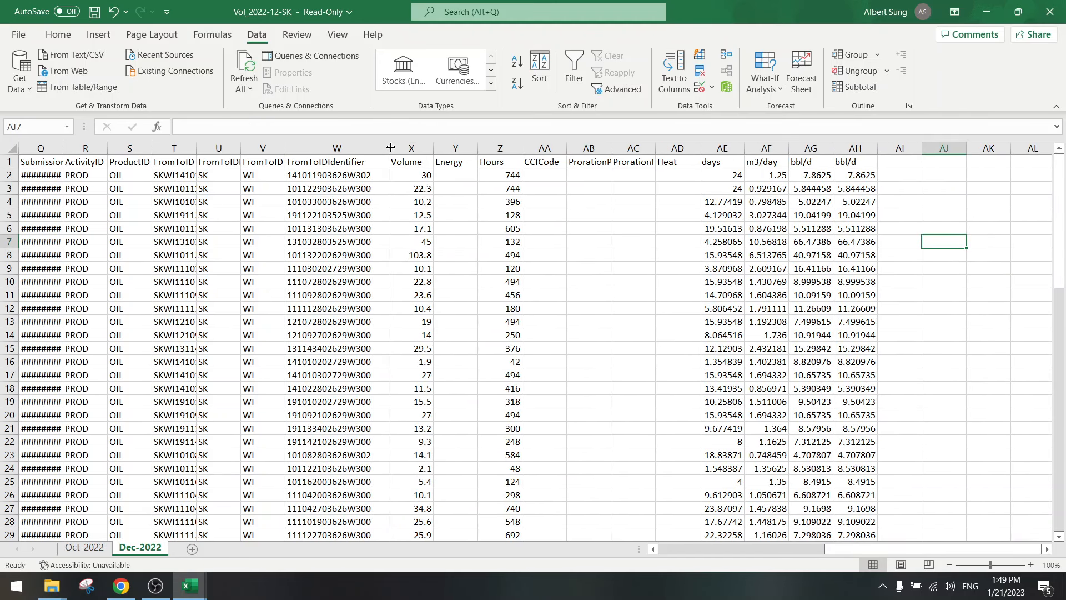
pyautogui.click(365, 176)
pyautogui.click(861, 176)
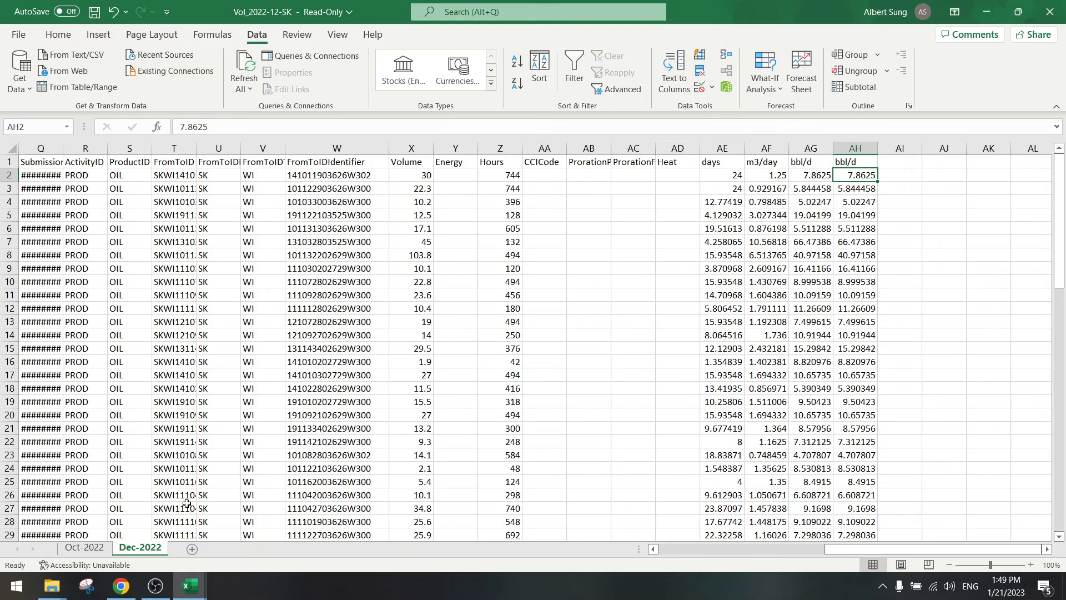
# - Label the Oct-2022 sheet's AH1 header "bbl/d dec" and rename the AG1 header to "bbl/d oct"
pyautogui.click(84, 548)
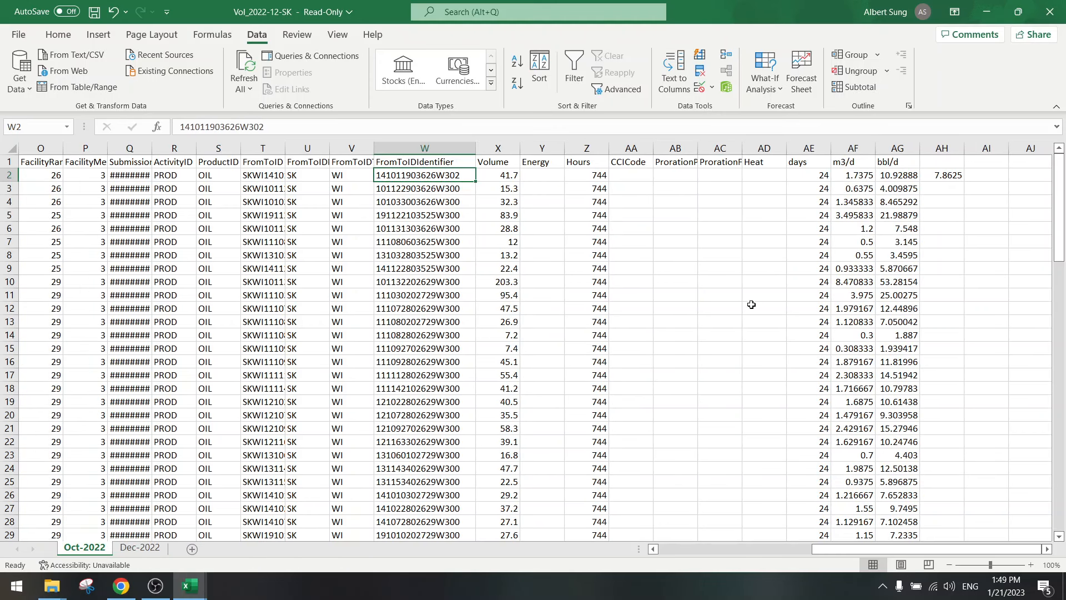
pyautogui.click(947, 160)
pyautogui.write('bbl/d dec')
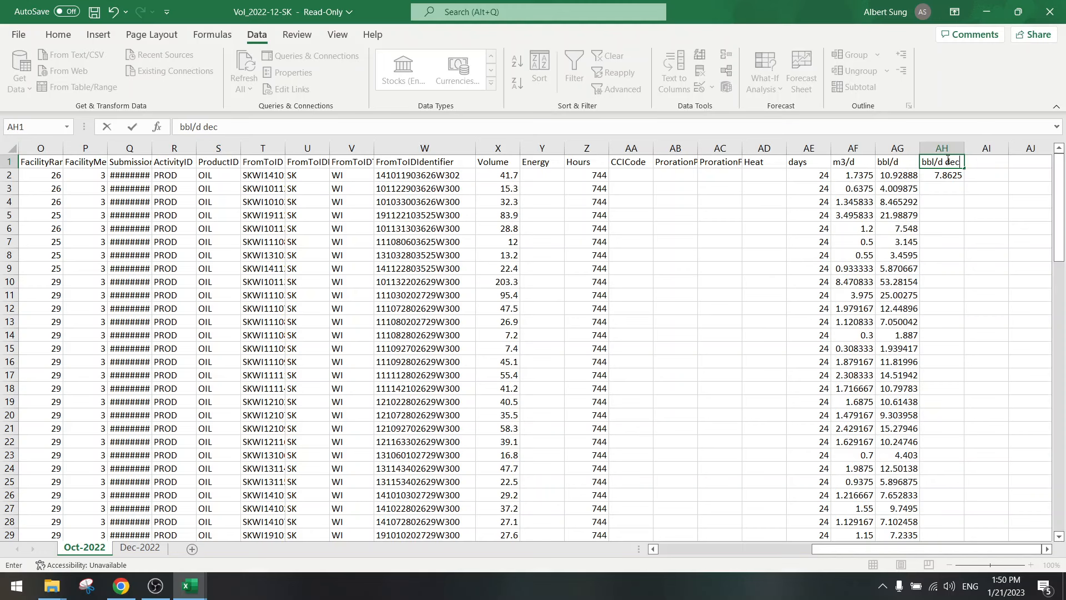
pyautogui.press('Return')
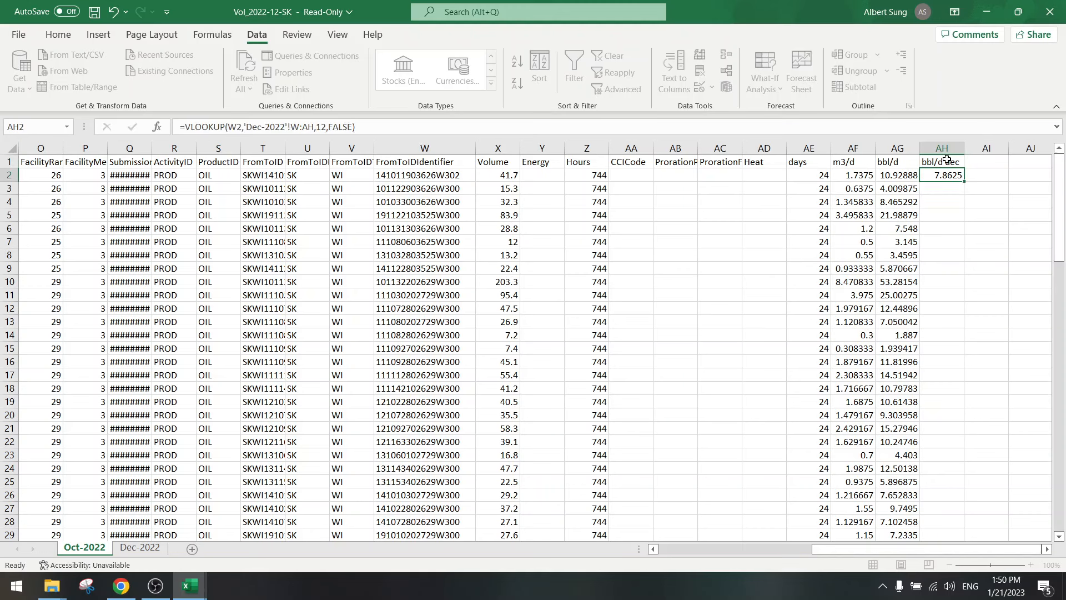
pyautogui.doubleClick(909, 161)
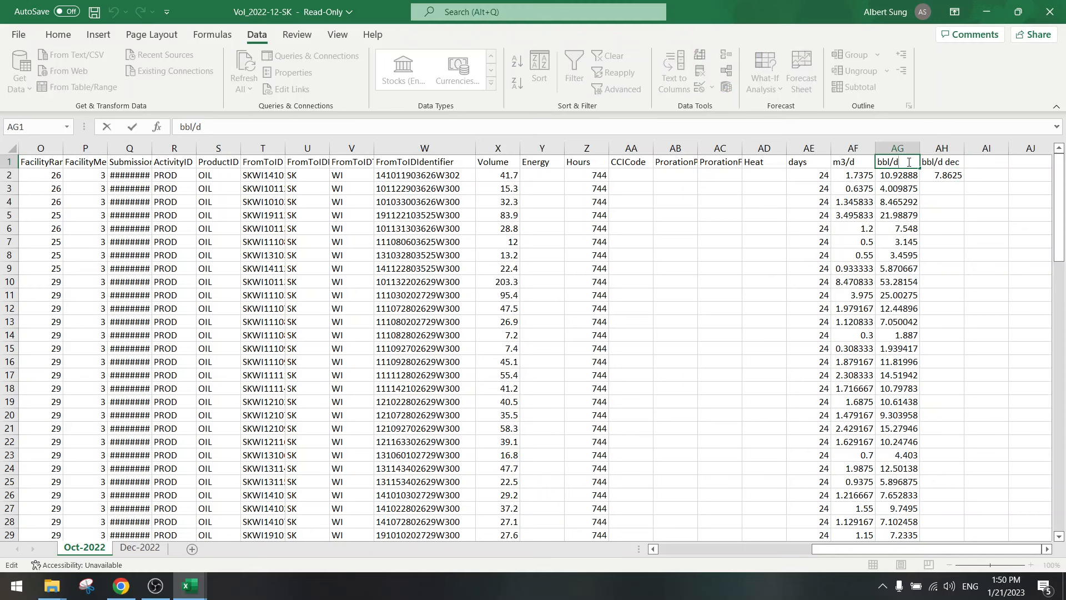
pyautogui.write('oc')
pyautogui.press('Return')
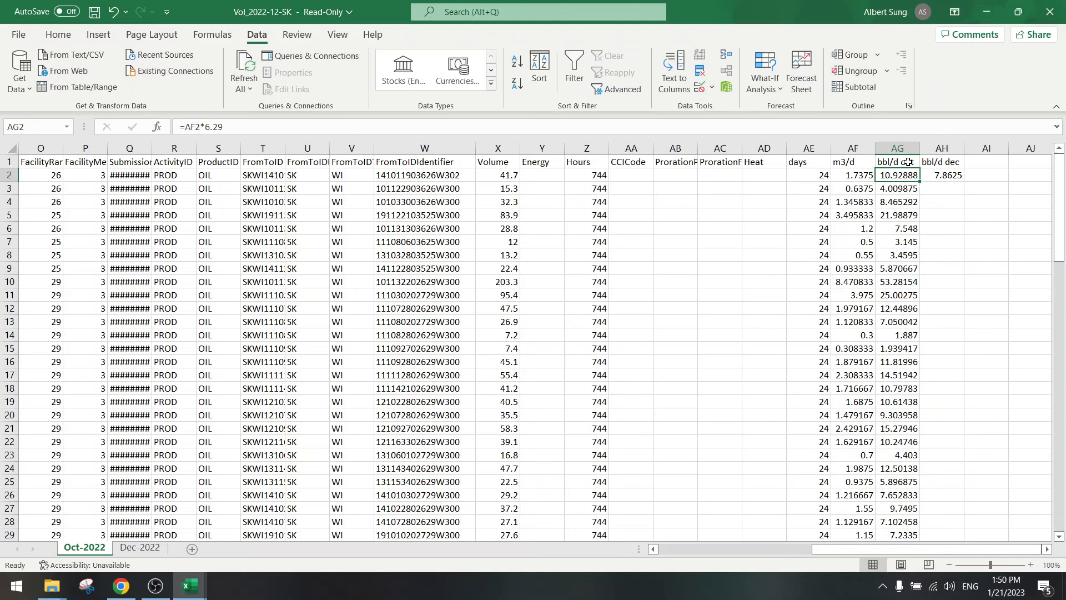
# - Fill the AH2 VLOOKUP formula down the bbl/d dec column to row 100 and check the filled range
pyautogui.click(943, 176)
pyautogui.doubleClick(966, 181)
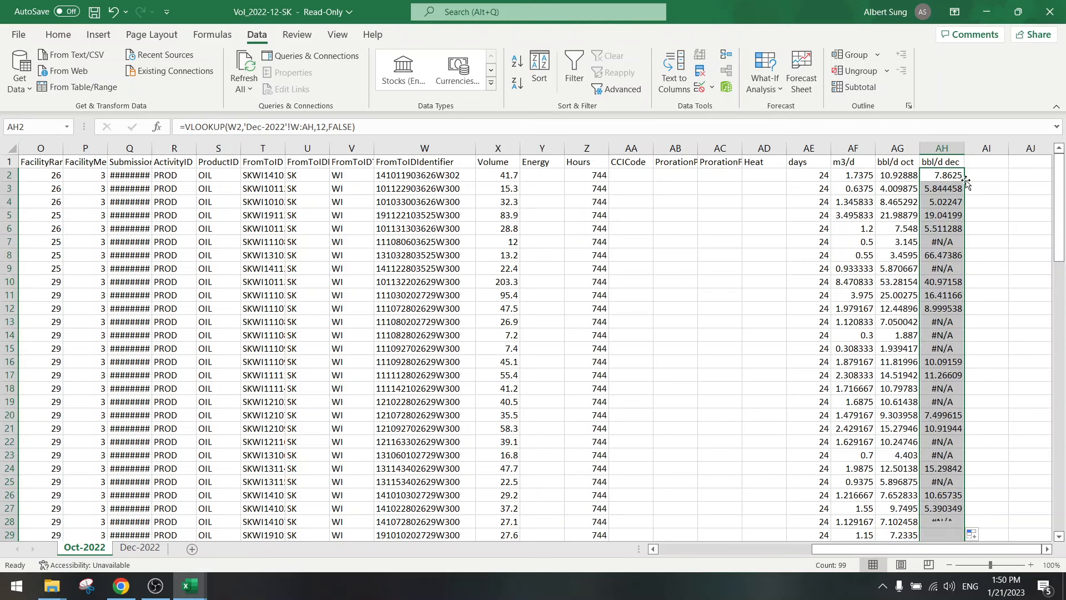
pyautogui.scroll(-20, 936, 391)
pyautogui.scroll(-11, 935, 390)
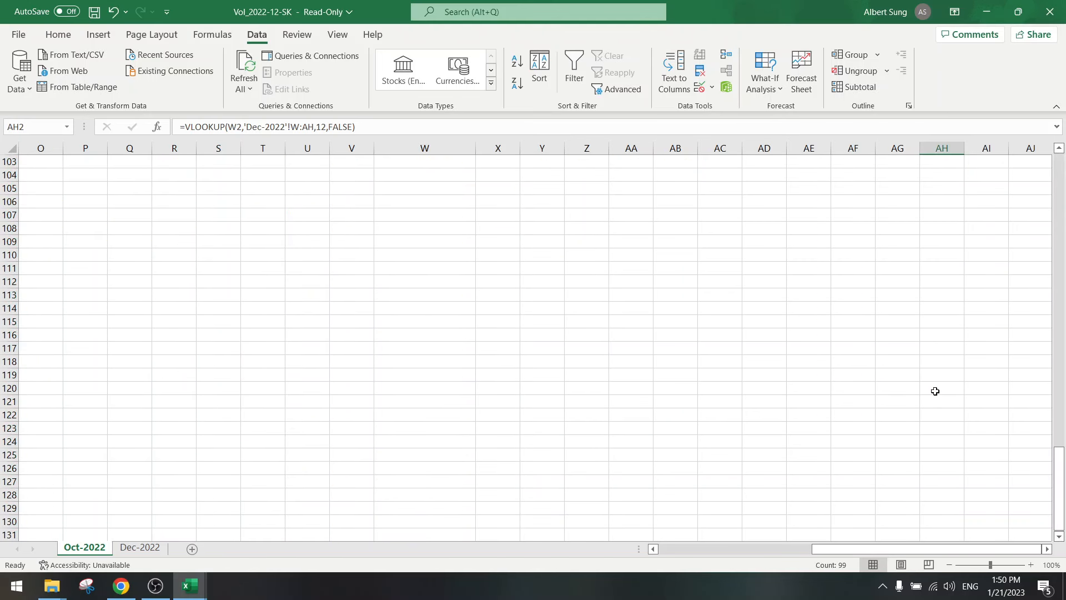
pyautogui.scroll(8, 935, 388)
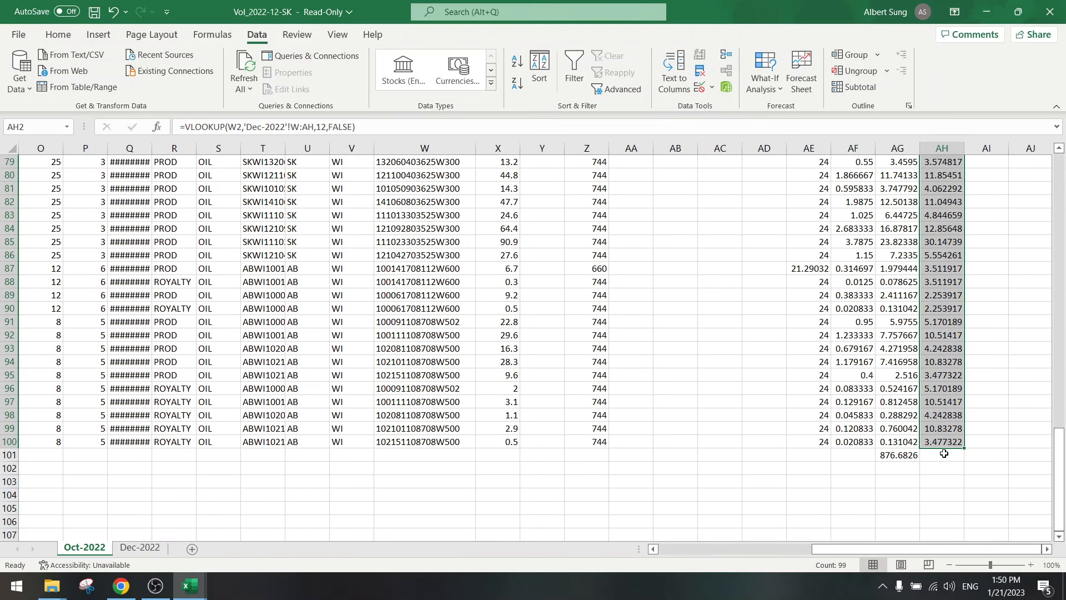
pyautogui.click(944, 455)
pyautogui.scroll(20, 945, 389)
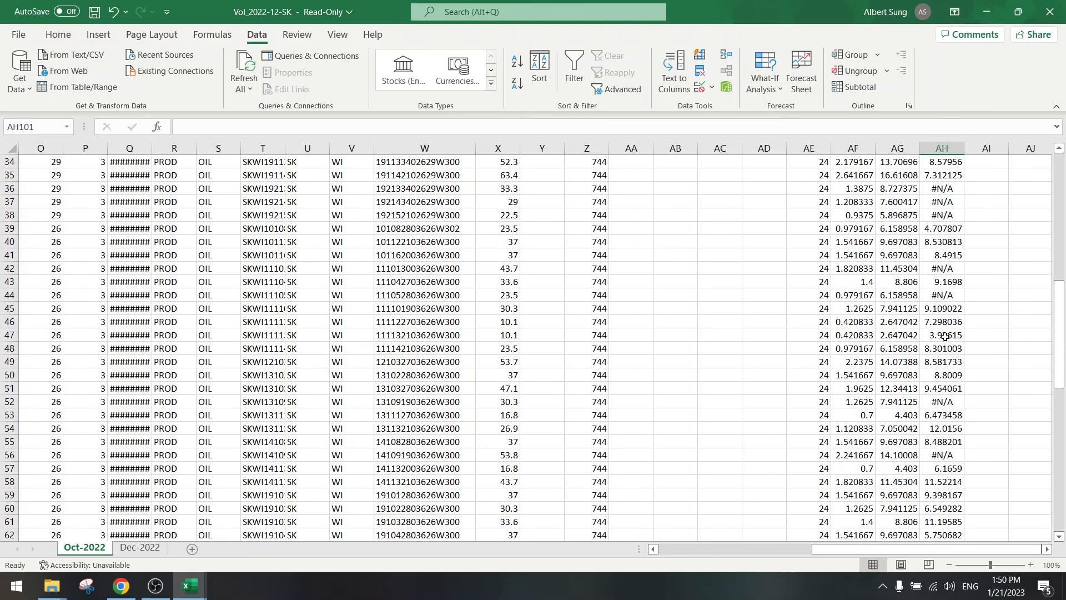
# - Review the bbl/d dec lookup results on the Oct-2022 sheet, checking the #N/A cells and their well identifiers
pyautogui.click(988, 188)
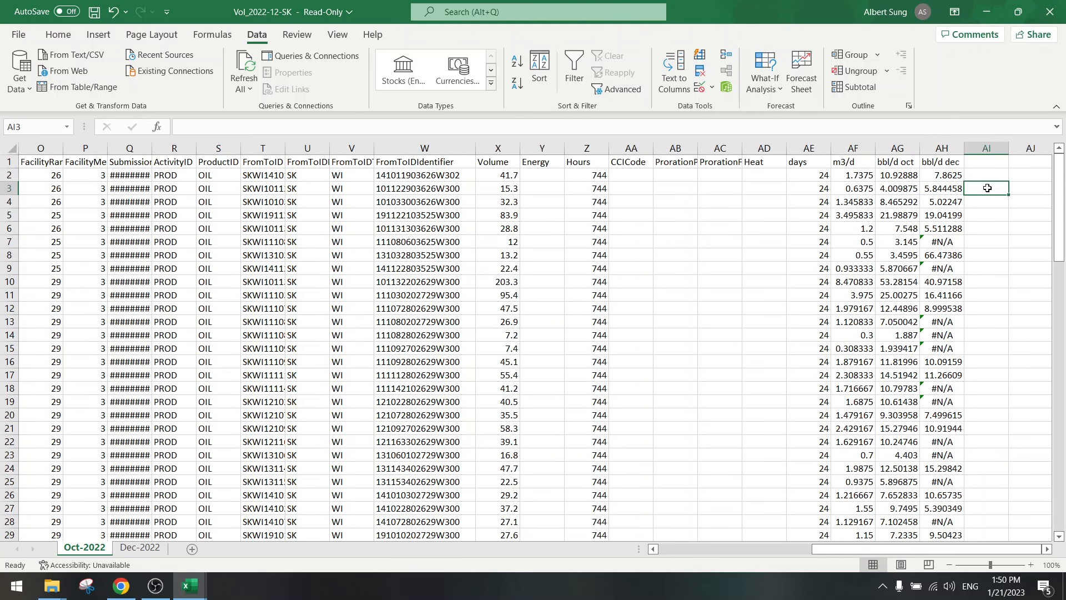
pyautogui.press('Right')
pyautogui.press('Right')
pyautogui.press('Right')
pyautogui.press('Right')
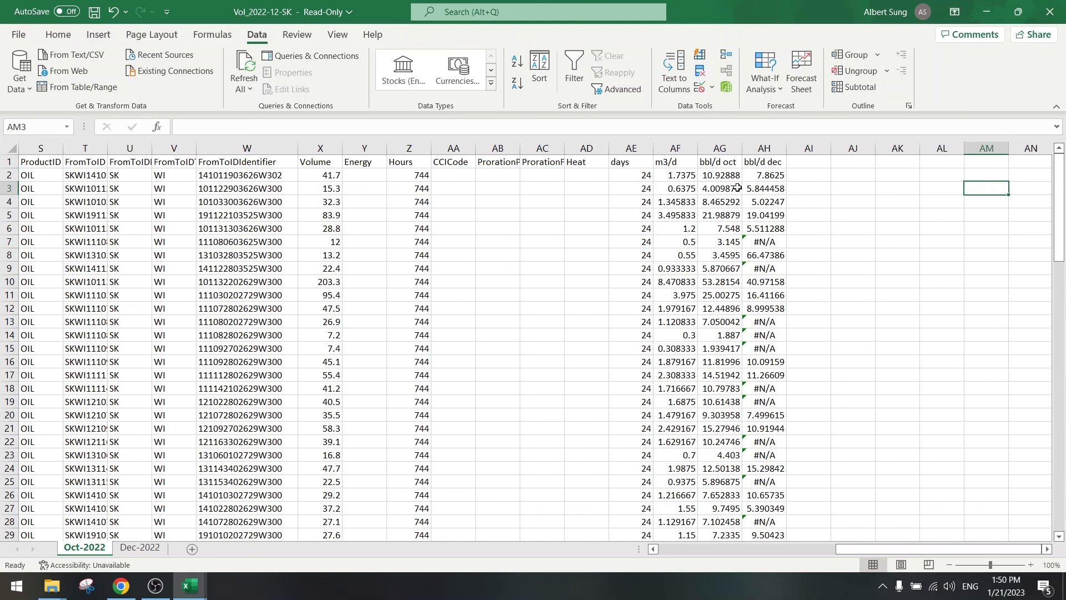
pyautogui.click(762, 241)
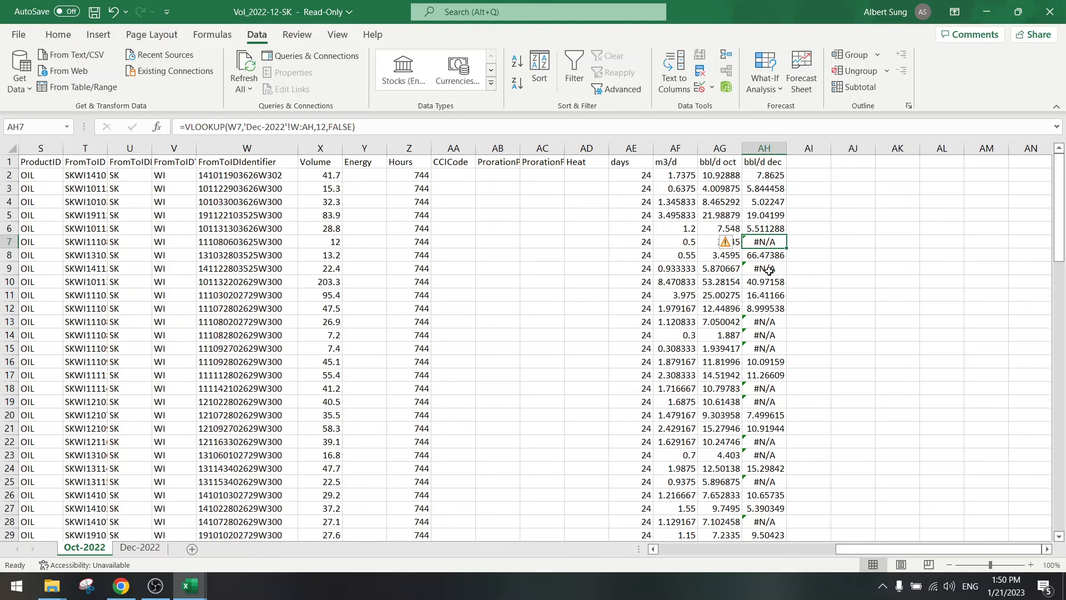
pyautogui.click(769, 323)
pyautogui.click(765, 389)
pyautogui.click(767, 442)
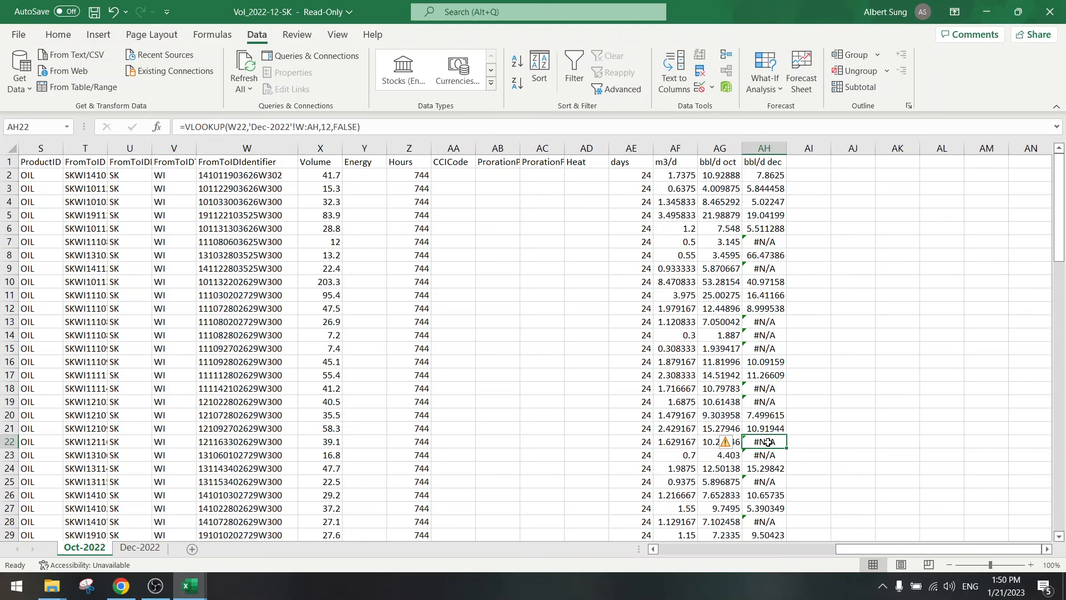
pyautogui.scroll(-4, 768, 428)
pyautogui.click(768, 388)
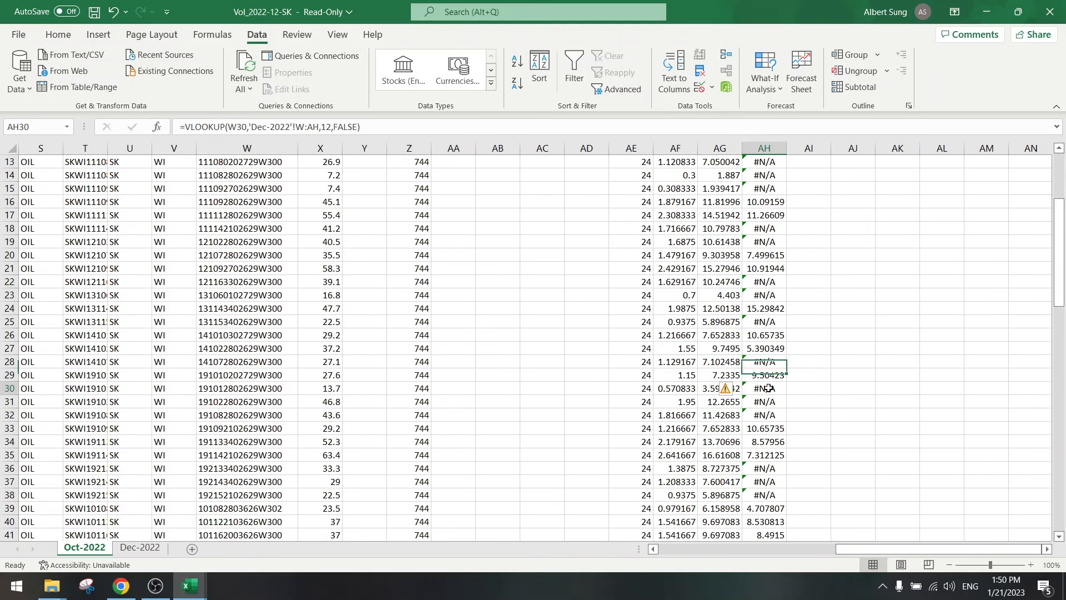
pyautogui.click(251, 389)
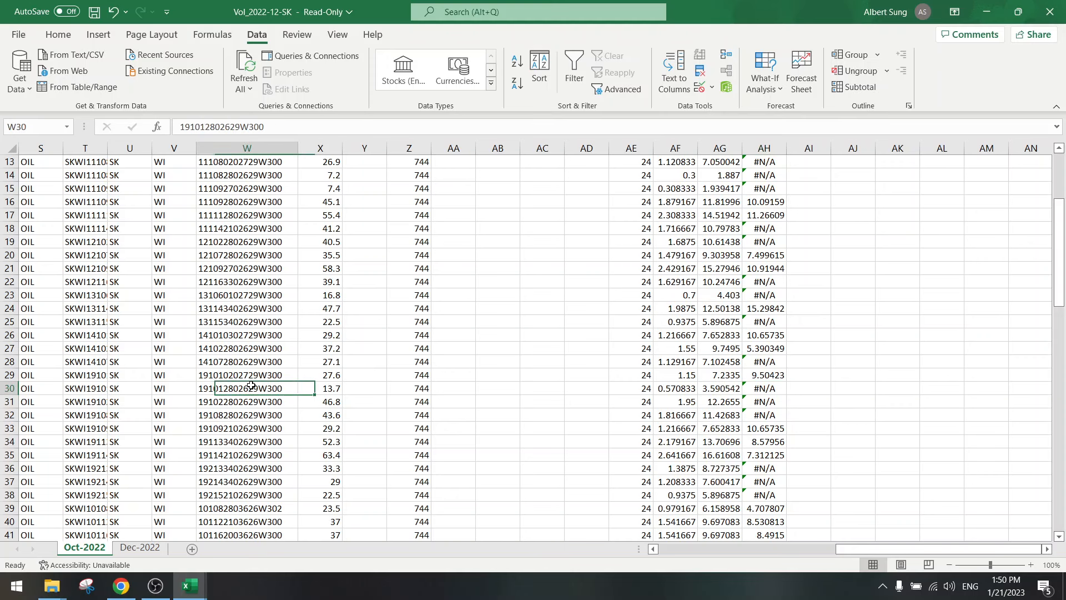
pyautogui.click(773, 389)
pyautogui.scroll(-16, 773, 394)
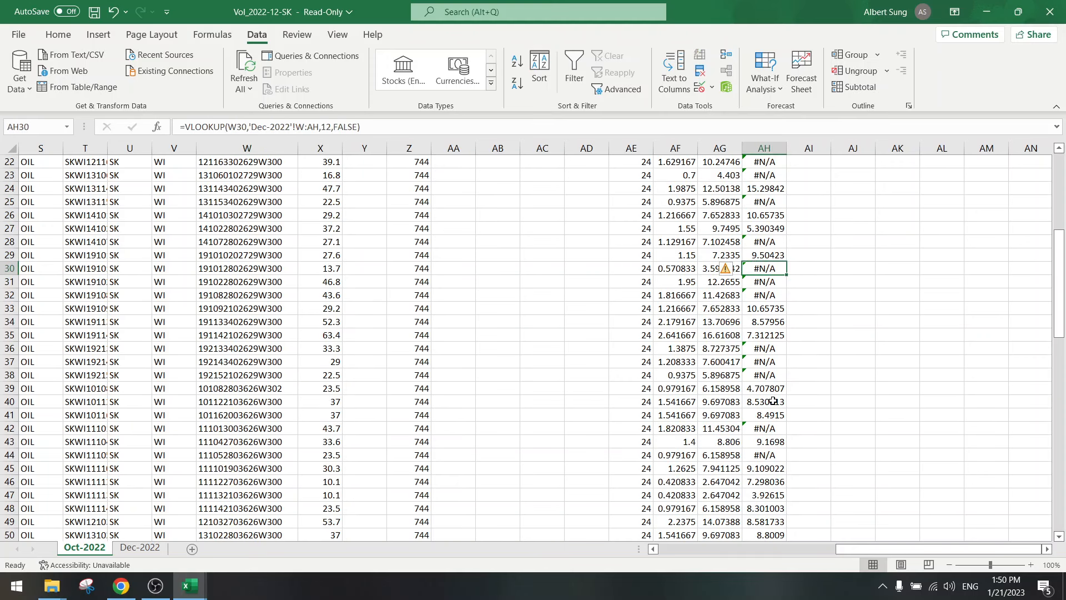
# - Review the Oct-2022 sheet's bbl/d oct and bbl/d dec columns down to row 100, comparing the #N/A wells' October production
pyautogui.scroll(-6, 774, 401)
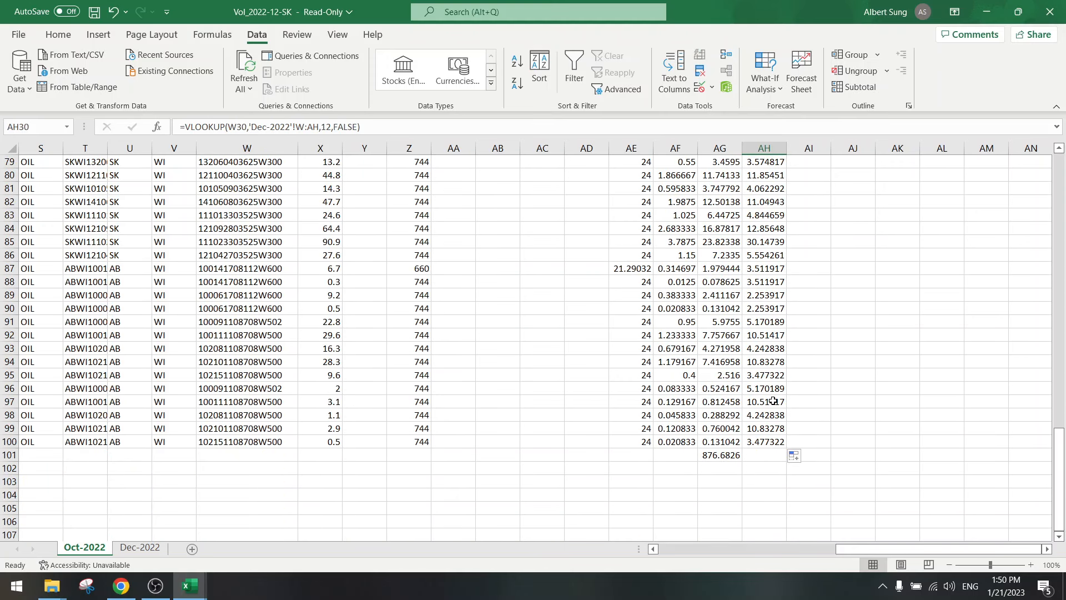
pyautogui.scroll(7, 774, 400)
pyautogui.scroll(7, 773, 401)
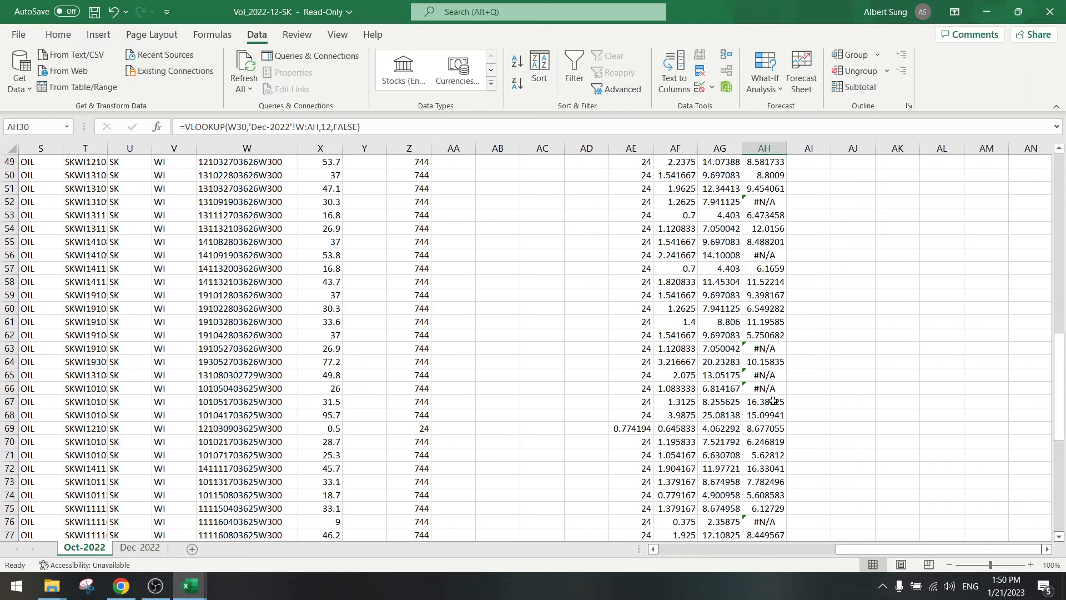
pyautogui.scroll(13, 773, 401)
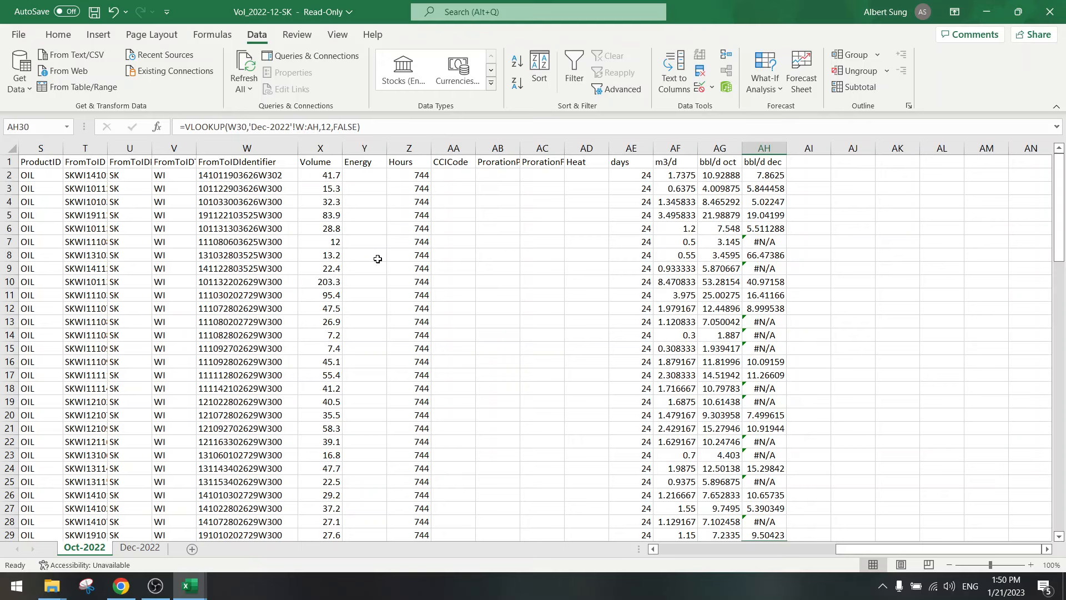
pyautogui.click(719, 241)
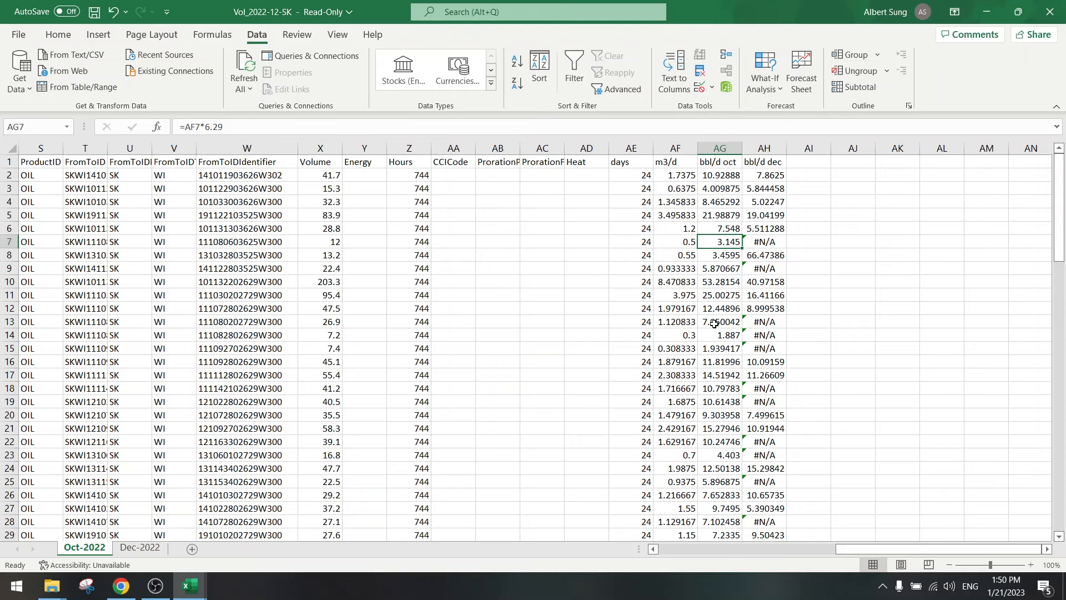
# - Select the full well identifier text in W18 for copying, since that well's bbl/d dec lookup shows #N/A
pyautogui.click(719, 389)
pyautogui.click(260, 389)
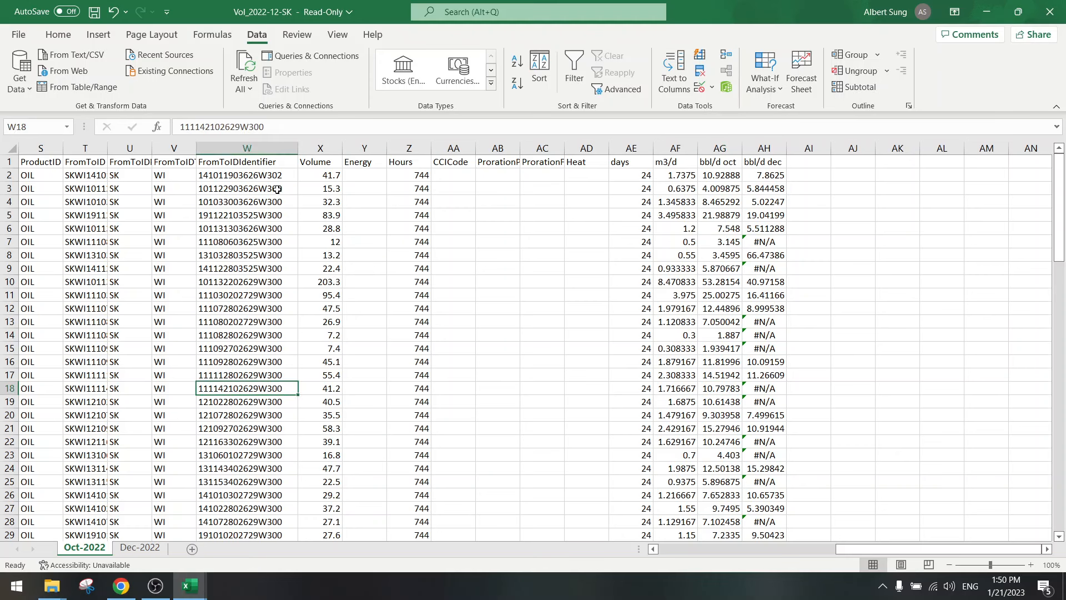
pyautogui.moveTo(275, 122); pyautogui.dragTo(180, 128)
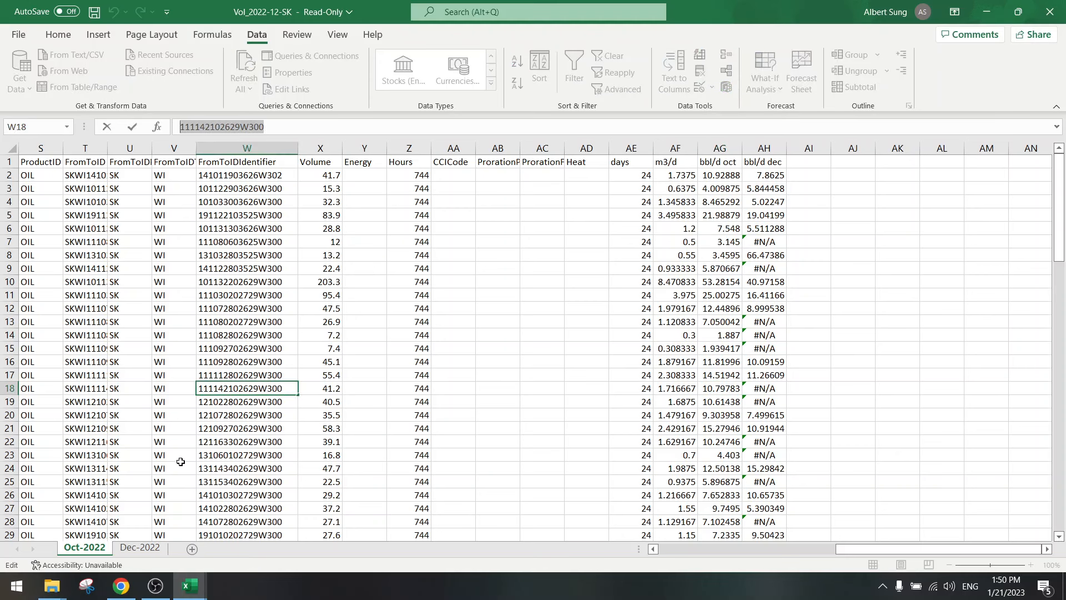
# - Switch to Chrome, open boe.petroninja.com in a new tab, and open the first listed well in Petro Ninja Maps to access its well search
pyautogui.click(121, 585)
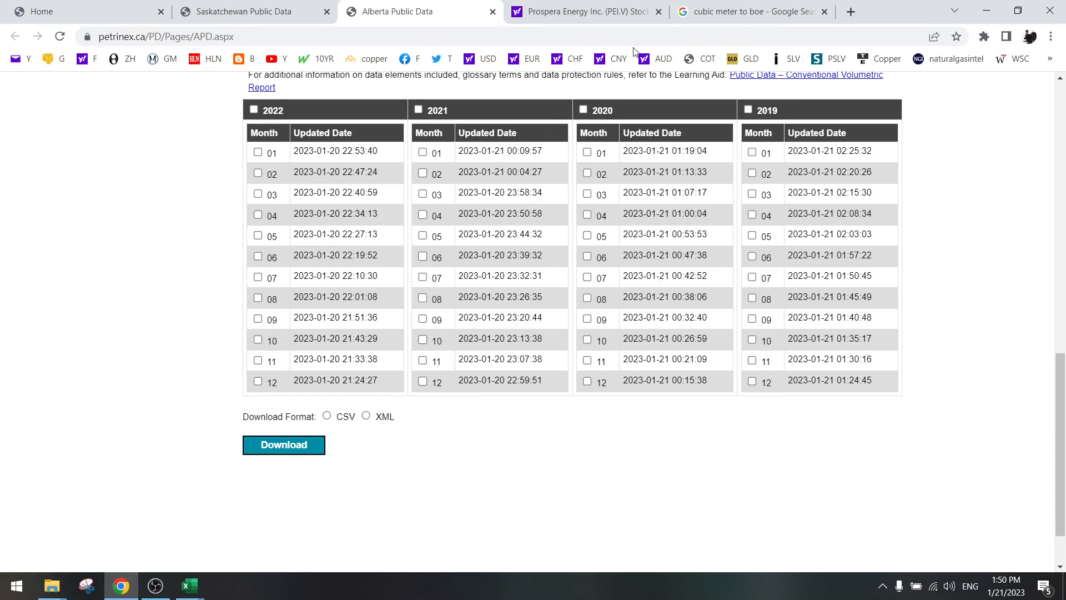
pyautogui.click(850, 12)
pyautogui.write('boe')
pyautogui.press('Return')
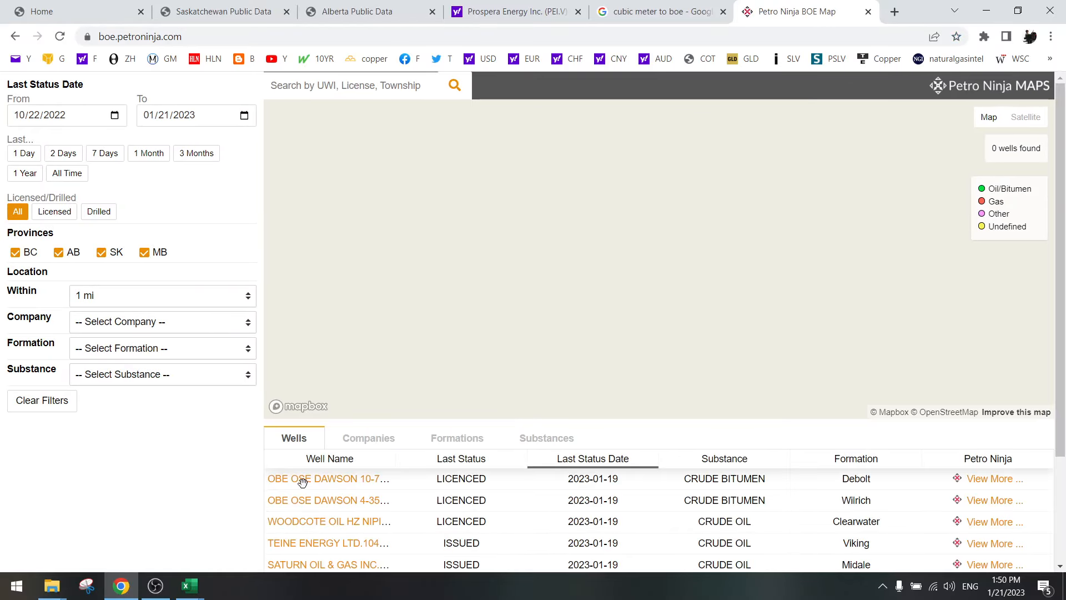
pyautogui.click(1003, 481)
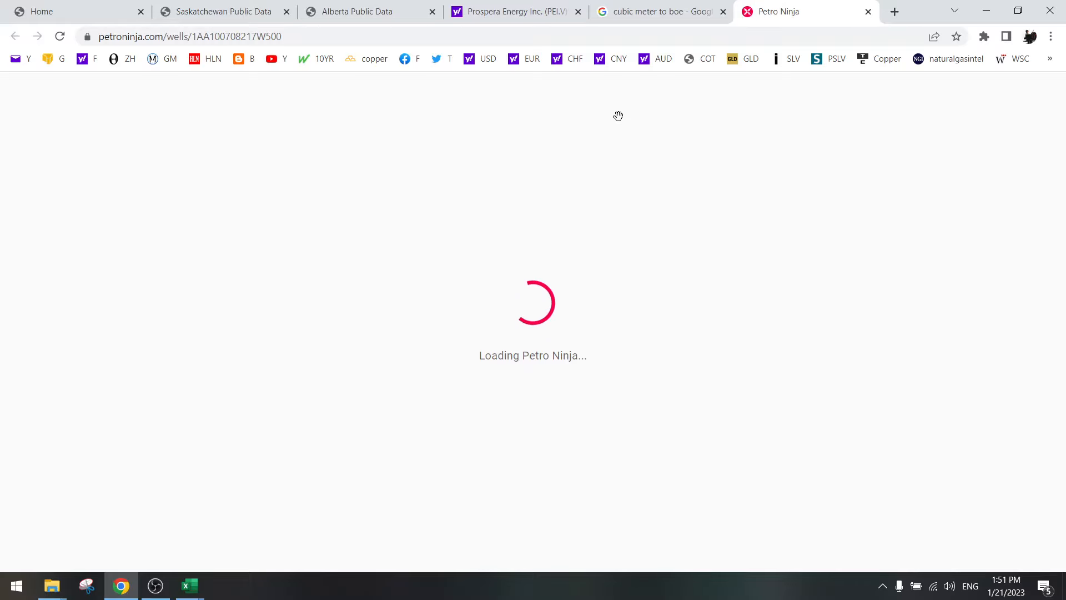
pyautogui.click(671, 93)
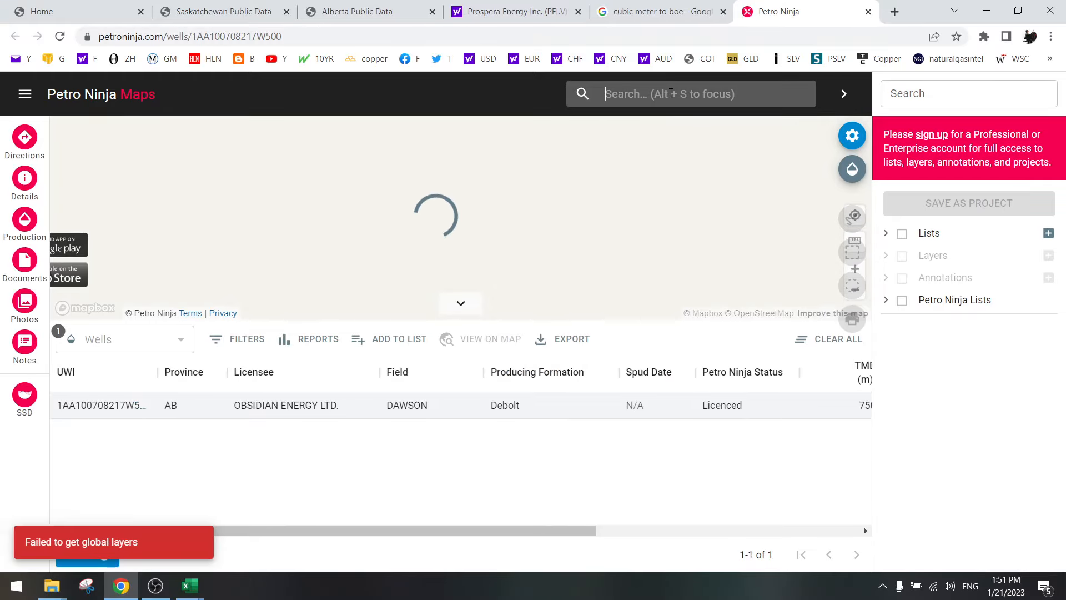
pyautogui.hotkey('ctrl', 'v')
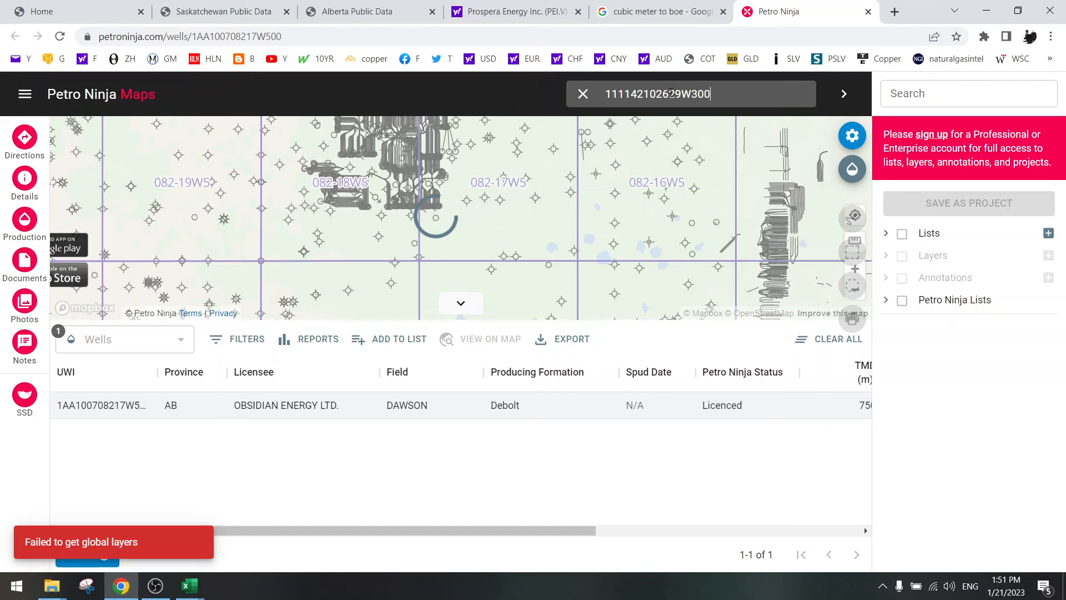
pyautogui.press('Return')
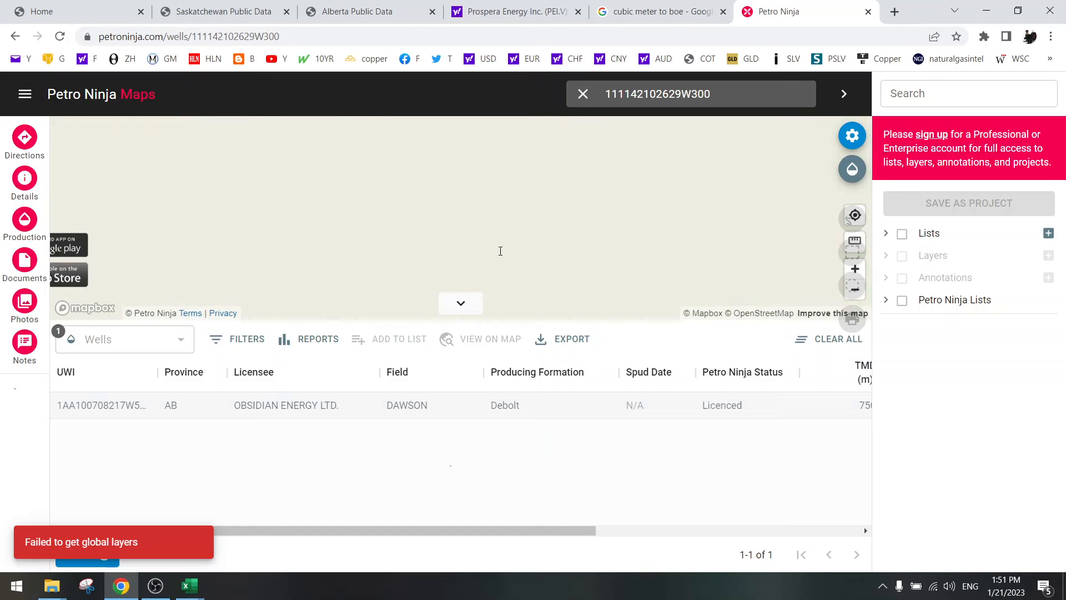
pyautogui.click(461, 304)
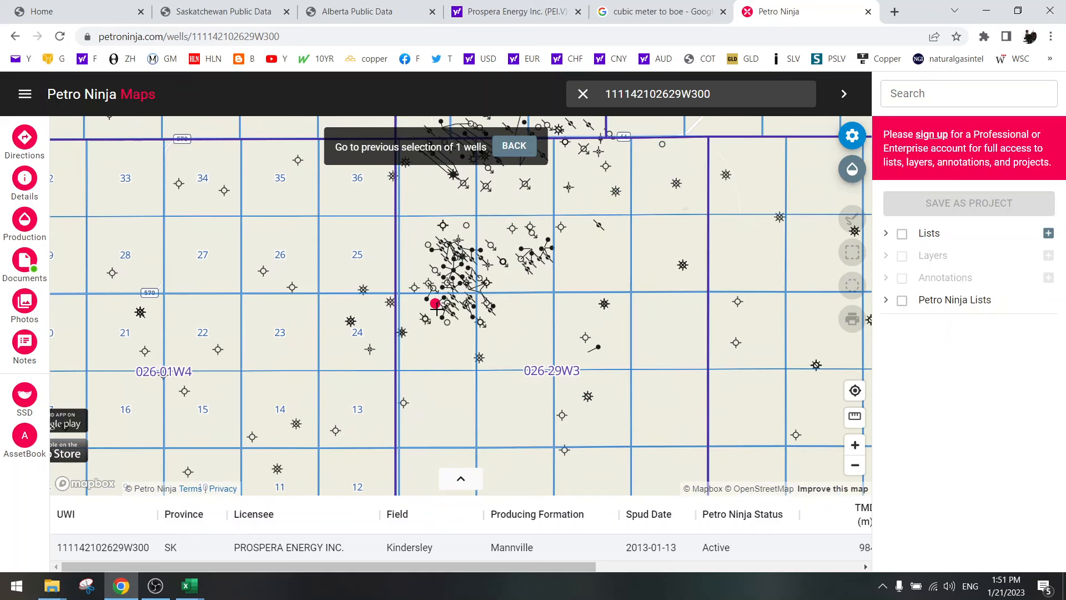
pyautogui.scroll(1, 437, 309)
pyautogui.moveTo(540, 562); pyautogui.dragTo(324, 562)
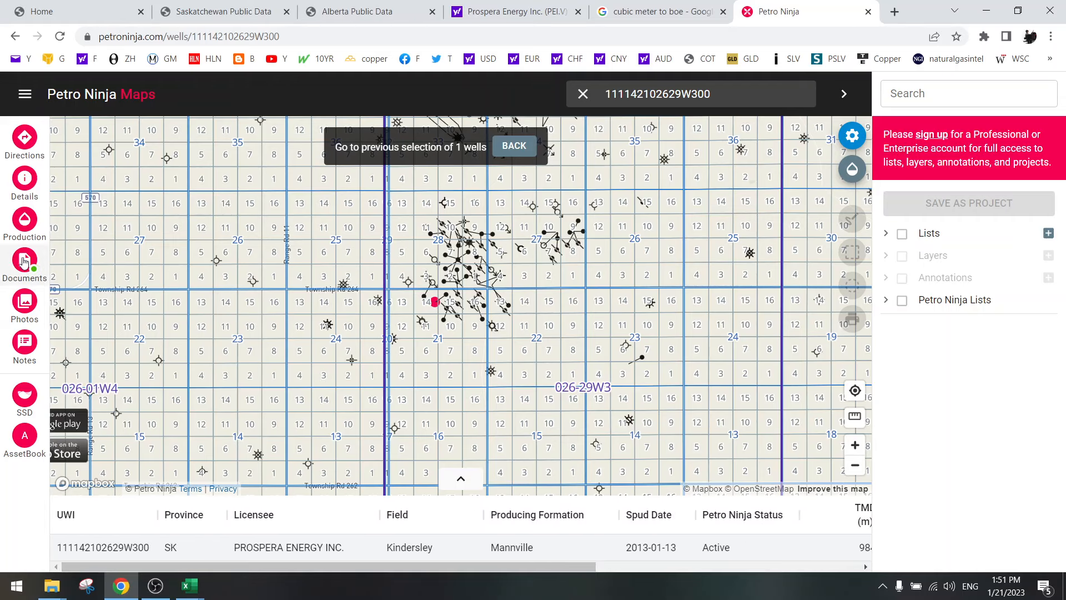
# - Open the well's production table and check the oil rate for 2022-11
pyautogui.click(31, 229)
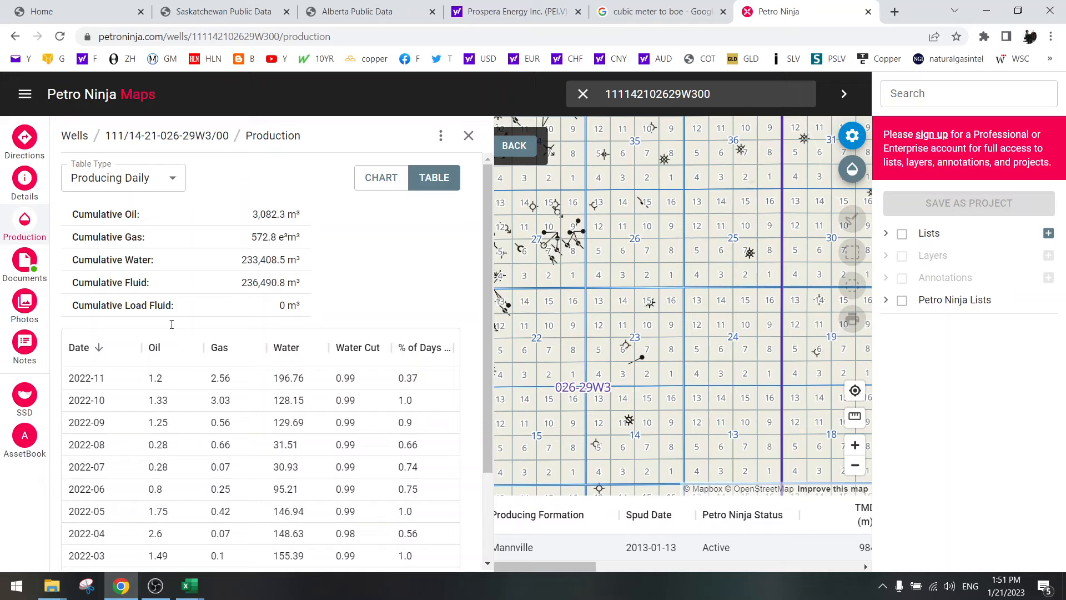
pyautogui.moveTo(105, 379); pyautogui.dragTo(71, 377)
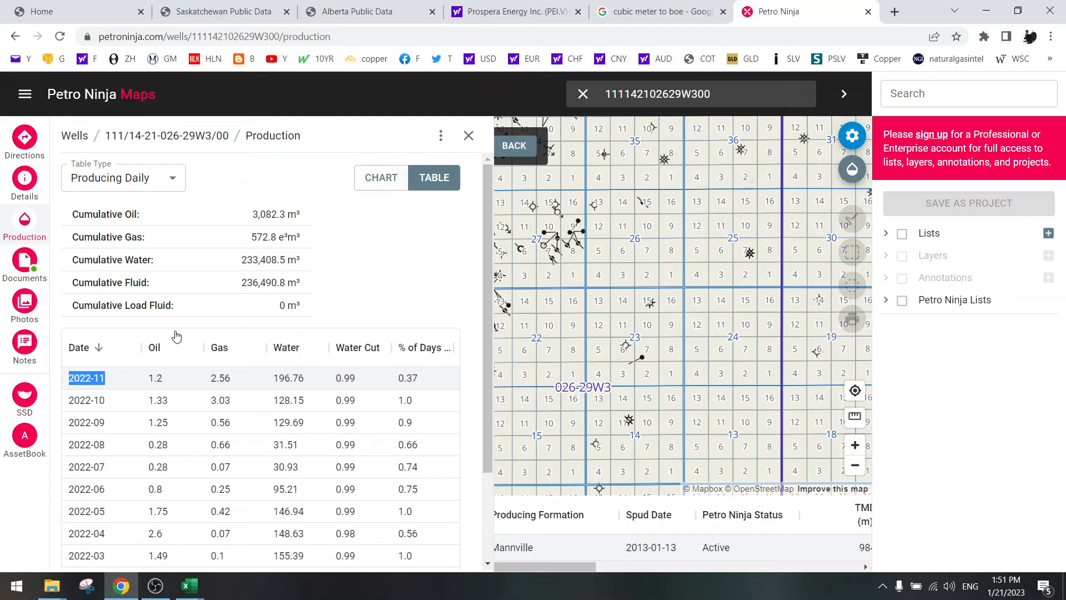
pyautogui.moveTo(164, 378); pyautogui.dragTo(147, 384)
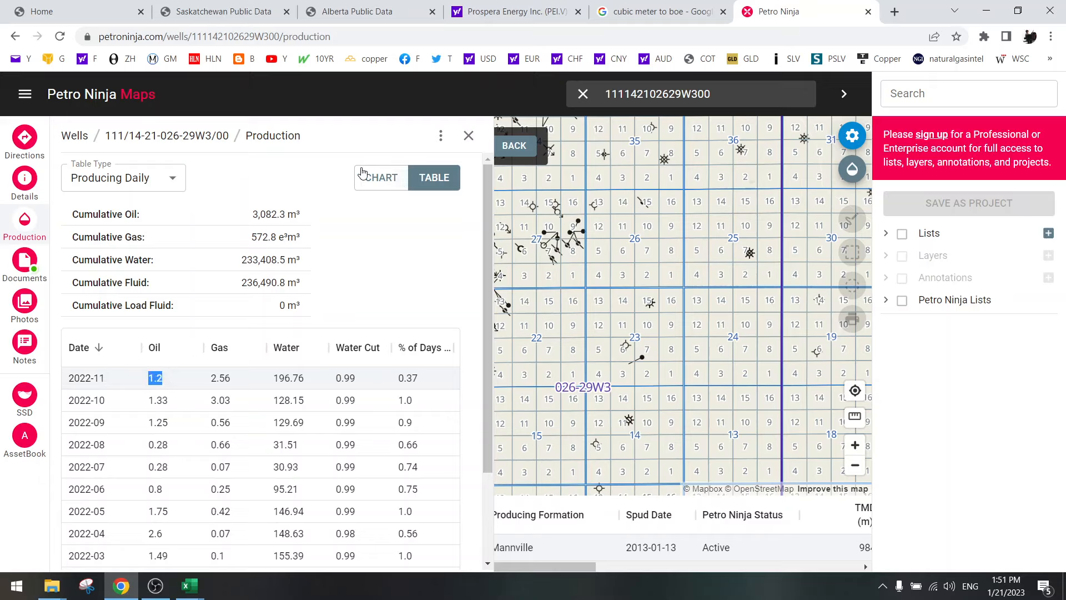
# - View the well's production as a chart, comparing the Calendar Daily type with Producing Daily
pyautogui.click(379, 177)
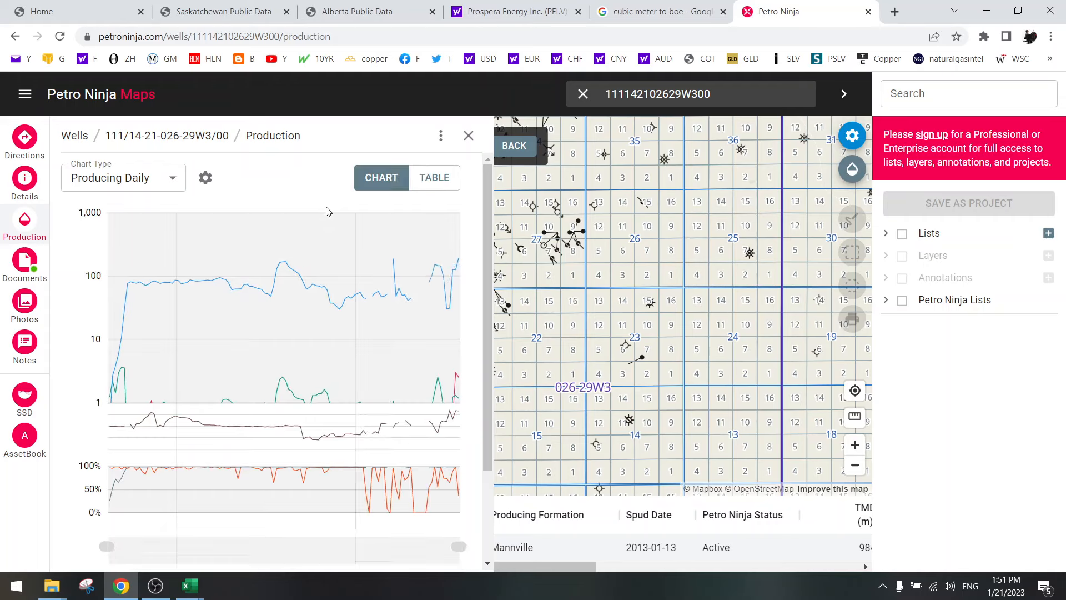
pyautogui.click(127, 187)
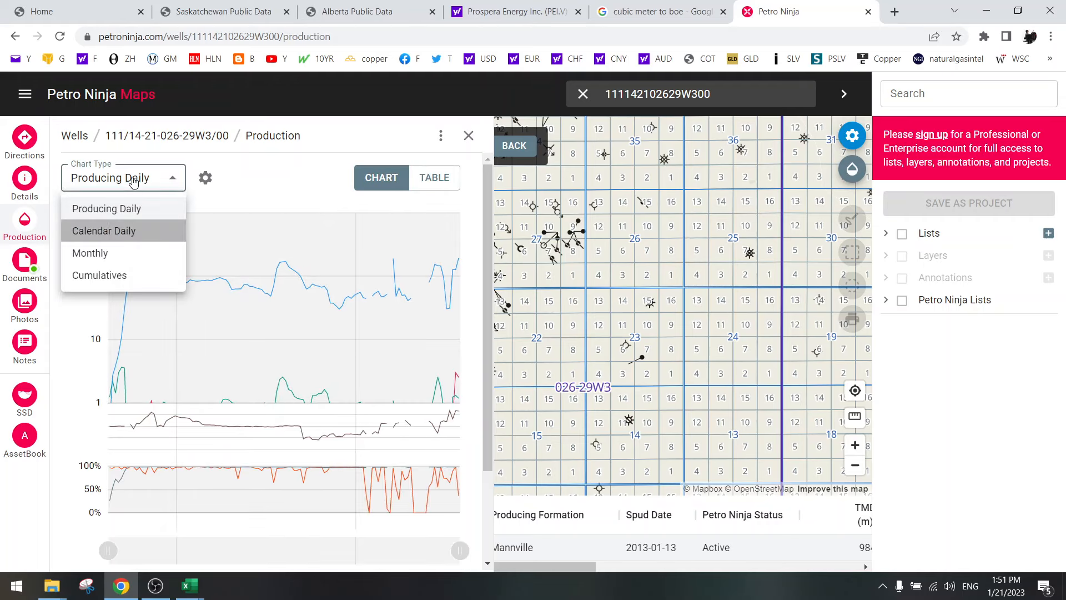
pyautogui.click(104, 231)
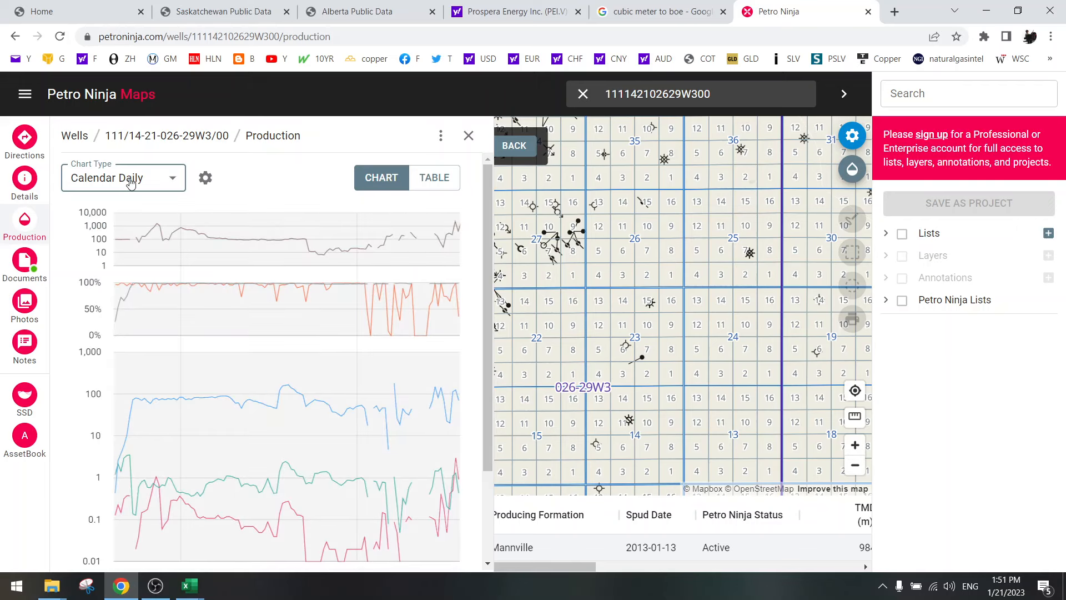
pyautogui.click(119, 179)
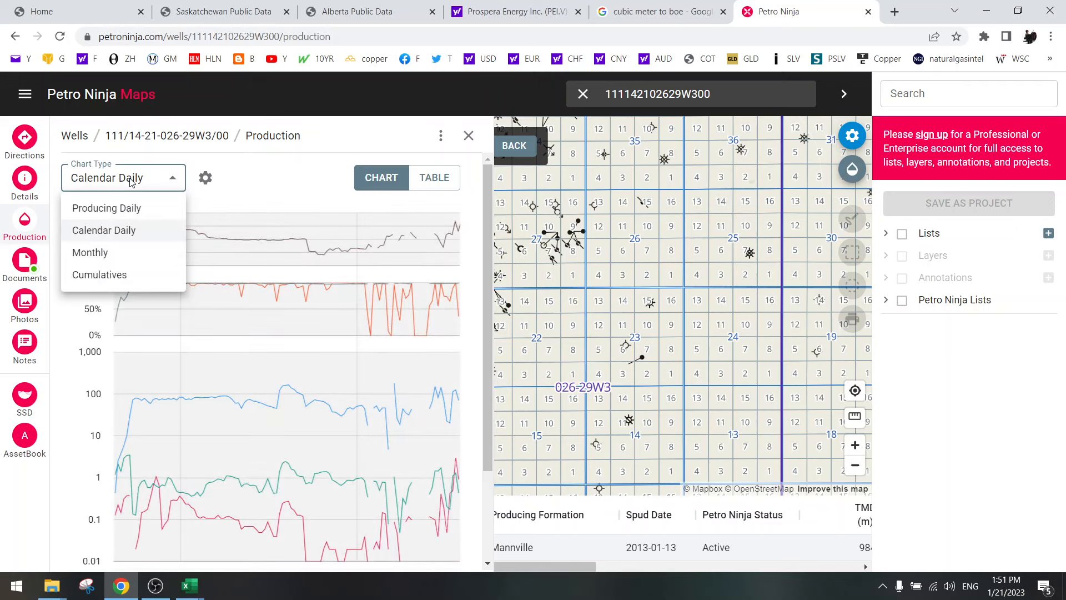
pyautogui.click(106, 208)
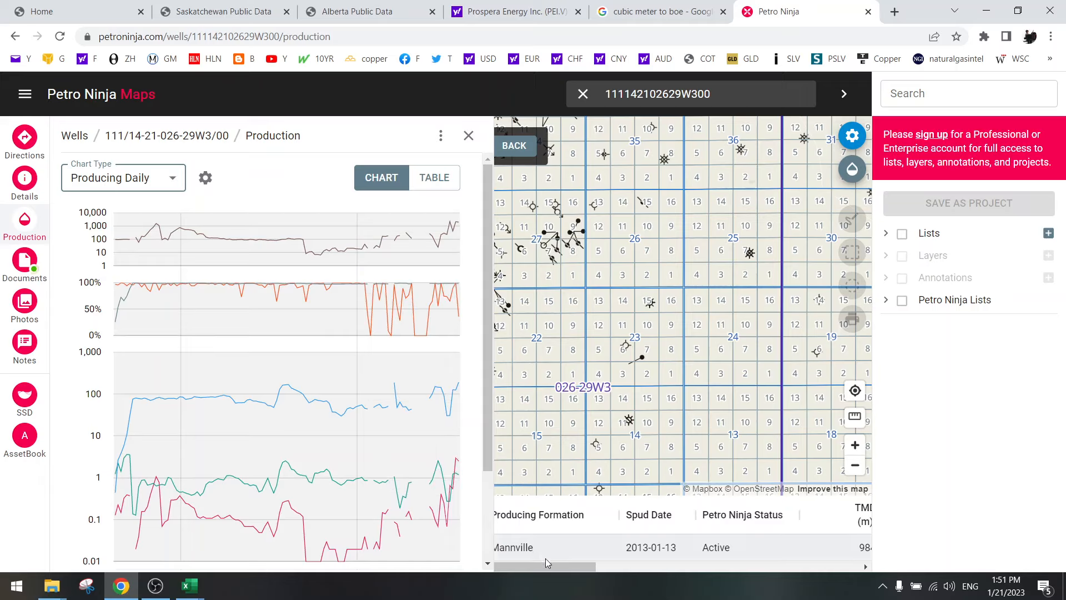
pyautogui.moveTo(548, 564)
pyautogui.mouseDown()
pyautogui.moveTo(837, 561)
pyautogui.moveTo(550, 564)
pyautogui.mouseUp()
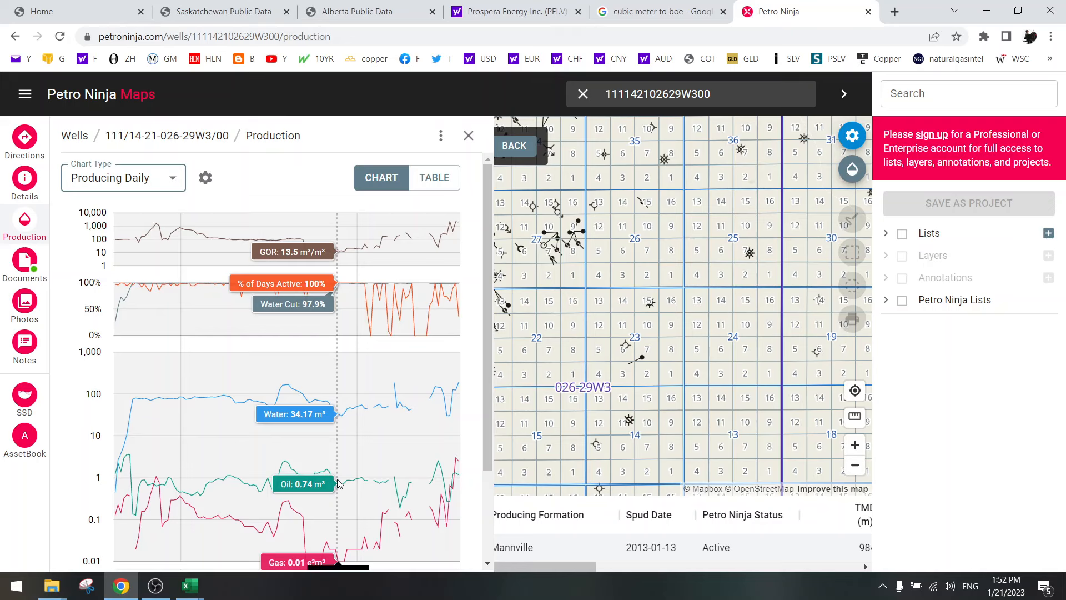
pyautogui.click(188, 593)
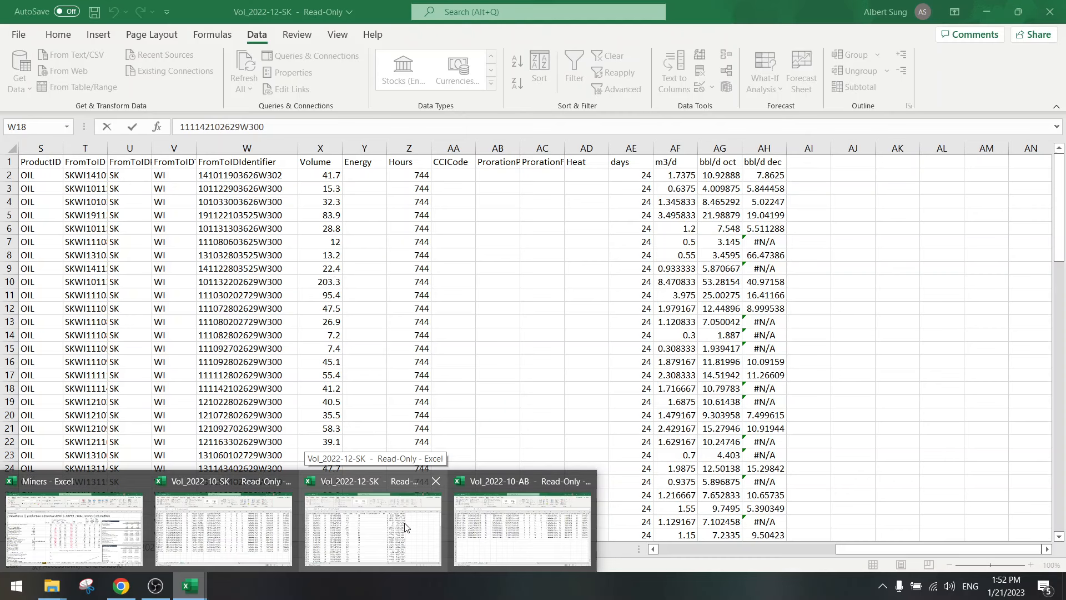
pyautogui.click(407, 527)
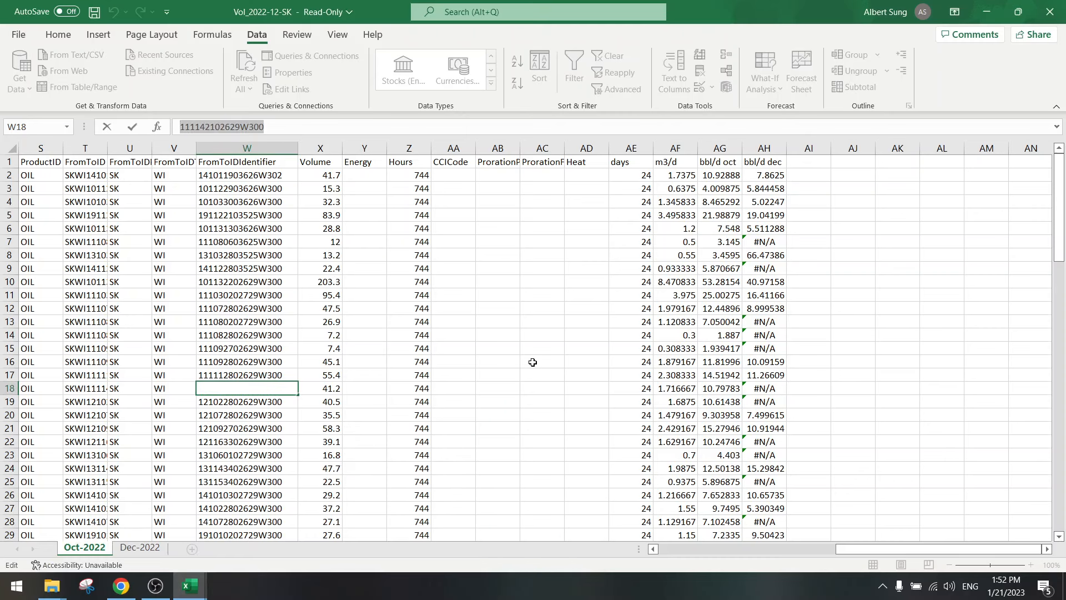
pyautogui.click(341, 385)
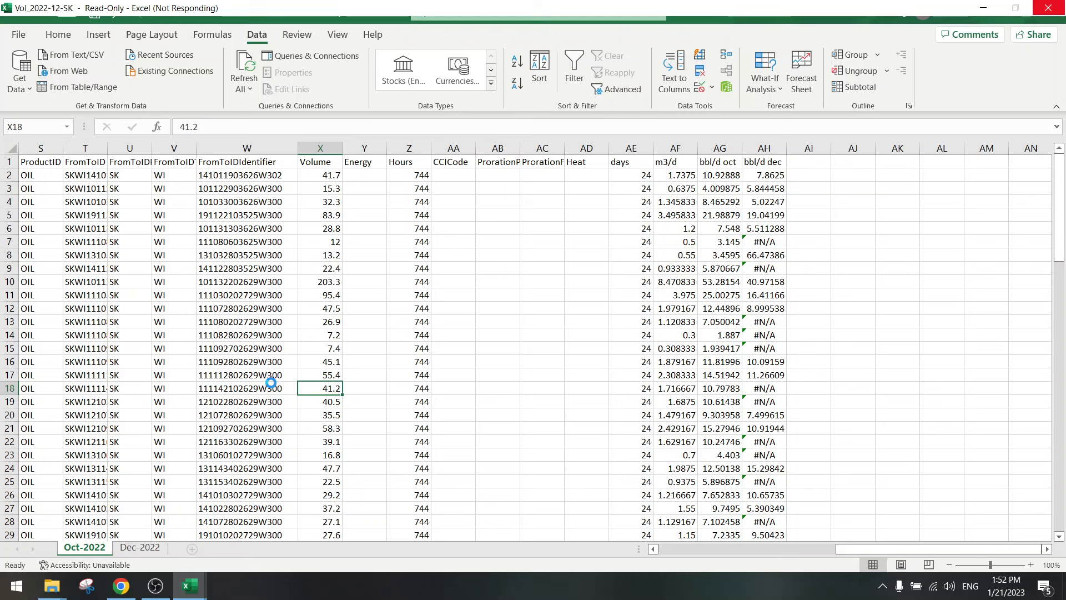
pyautogui.click(240, 389)
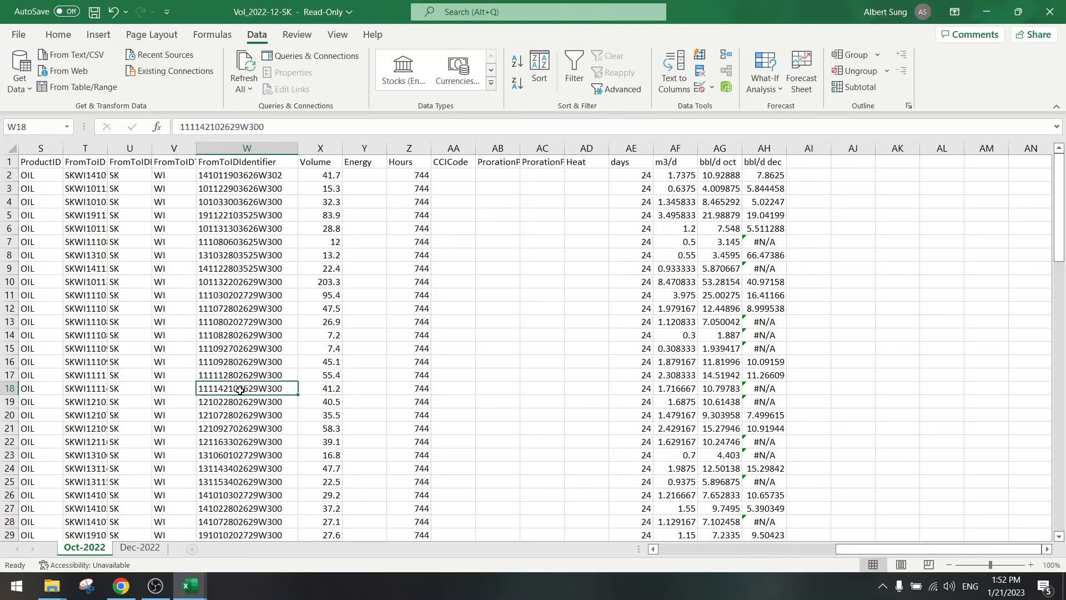
pyautogui.moveTo(261, 388); pyautogui.dragTo(722, 388)
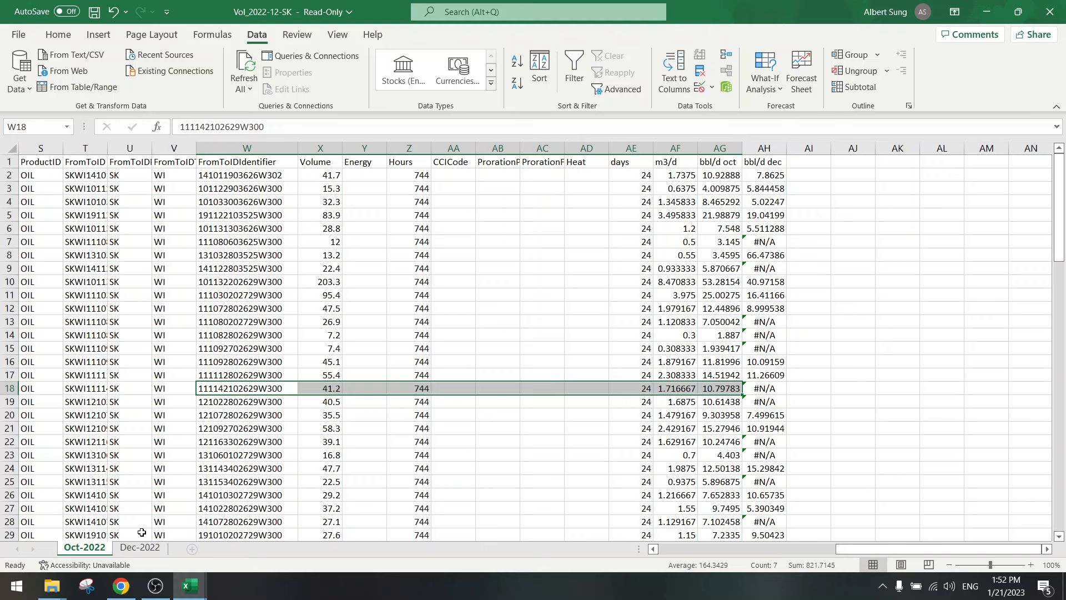
# - Check the well's production chart in Petro Ninja against its selected row in the Vol_2022-12-SK workbook in Excel
pyautogui.click(121, 586)
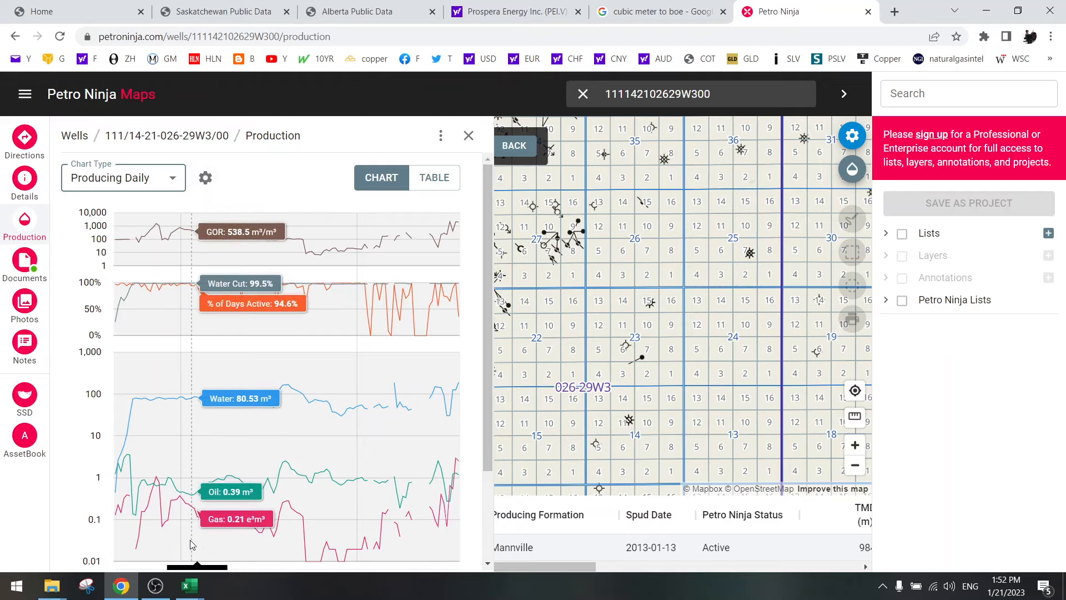
pyautogui.moveTo(189, 585)
pyautogui.click(359, 532)
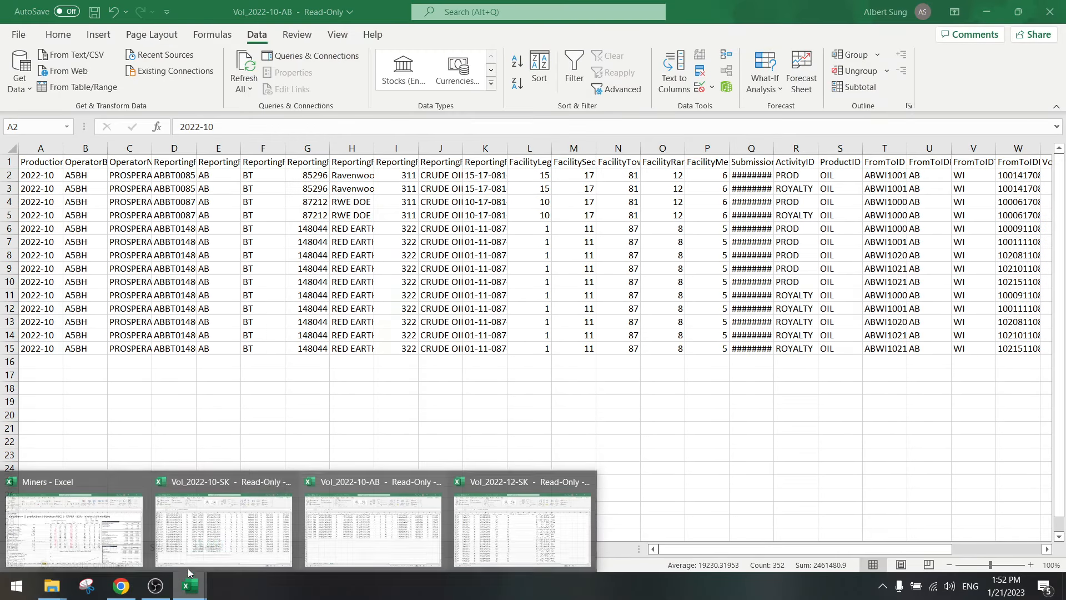
pyautogui.click(205, 504)
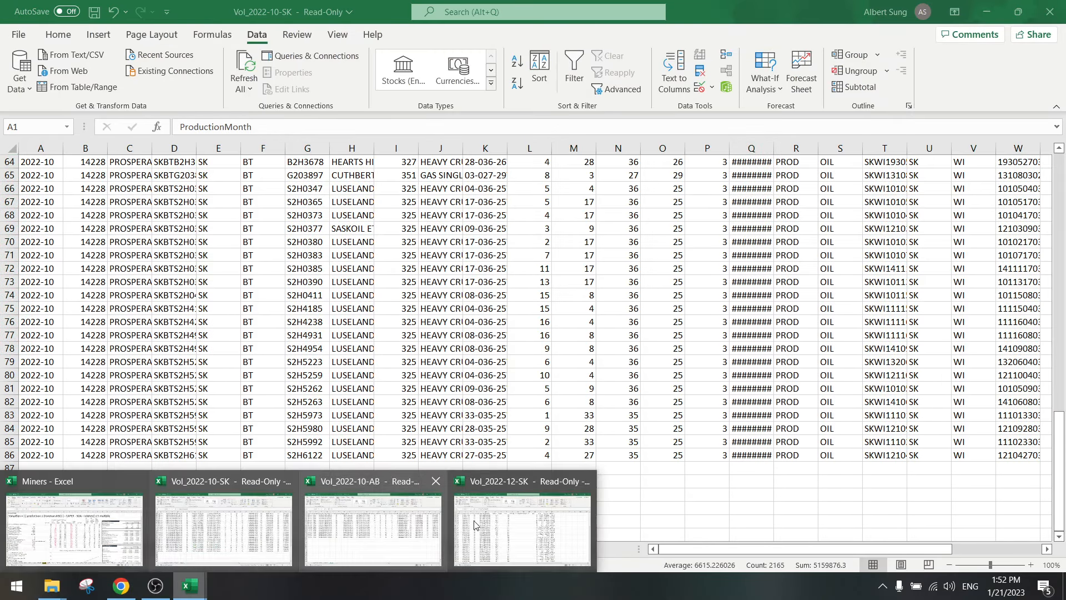
pyautogui.click(527, 524)
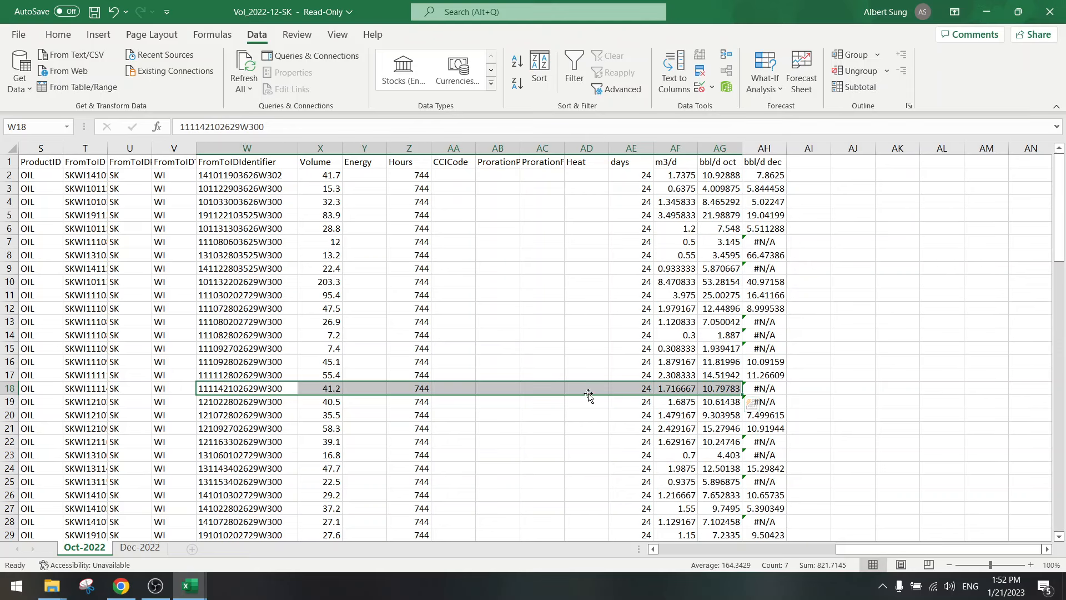
# - Switch to Petro Ninja and highlight the 2022-10 oil rate in the well's production table
pyautogui.click(121, 586)
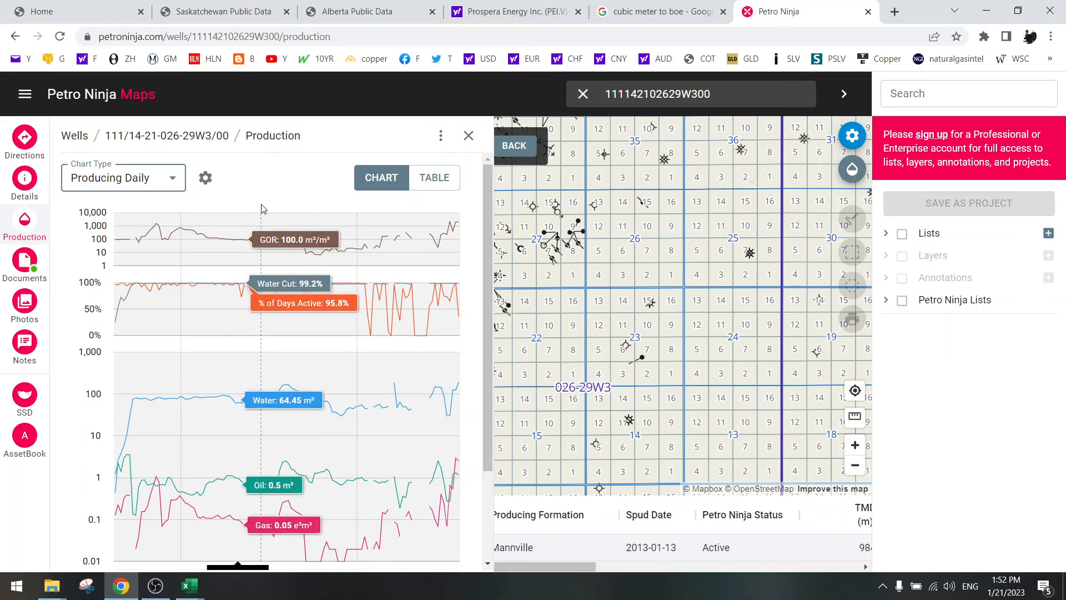
pyautogui.click(426, 180)
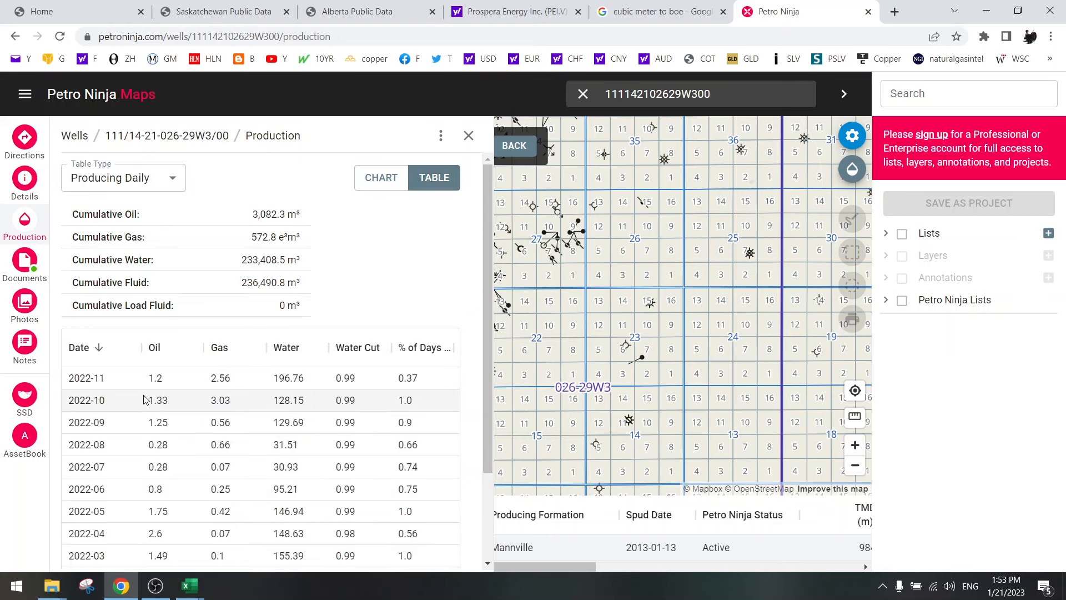
pyautogui.moveTo(149, 400); pyautogui.dragTo(170, 405)
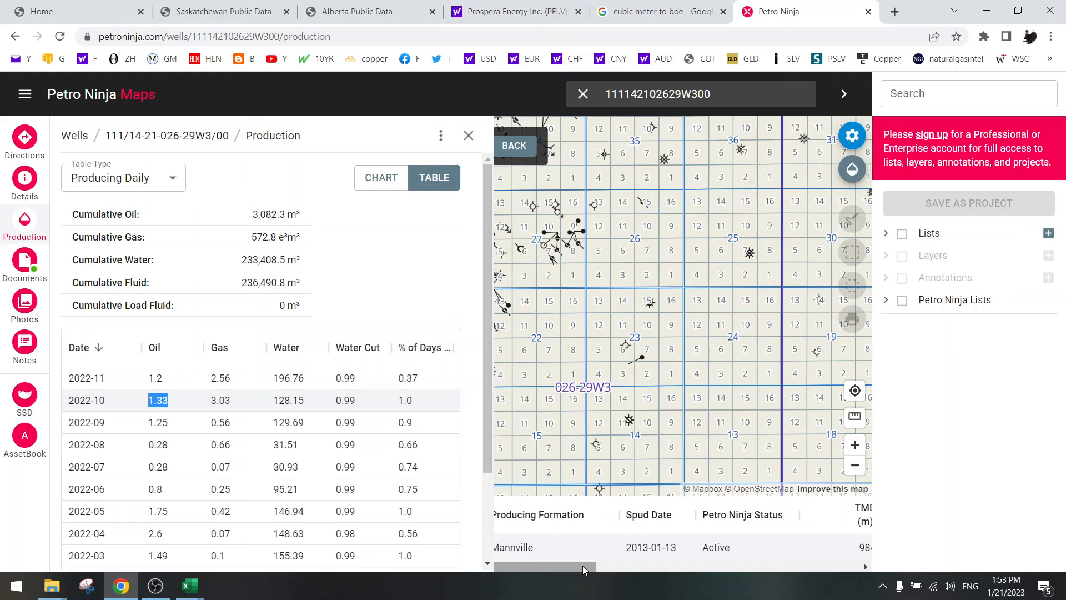
pyautogui.moveTo(582, 566)
pyautogui.mouseDown()
pyautogui.moveTo(864, 563)
pyautogui.moveTo(573, 561)
pyautogui.mouseUp()
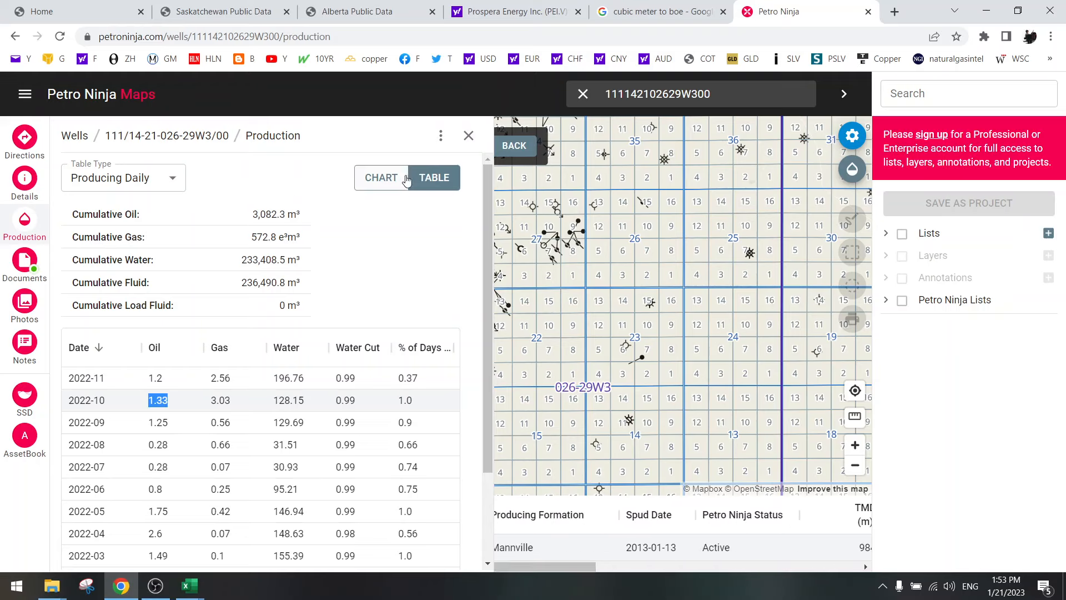
# - Show the production chart again and compare it with the well's row in Excel's Vol_2022-12-SK workbook
pyautogui.click(381, 185)
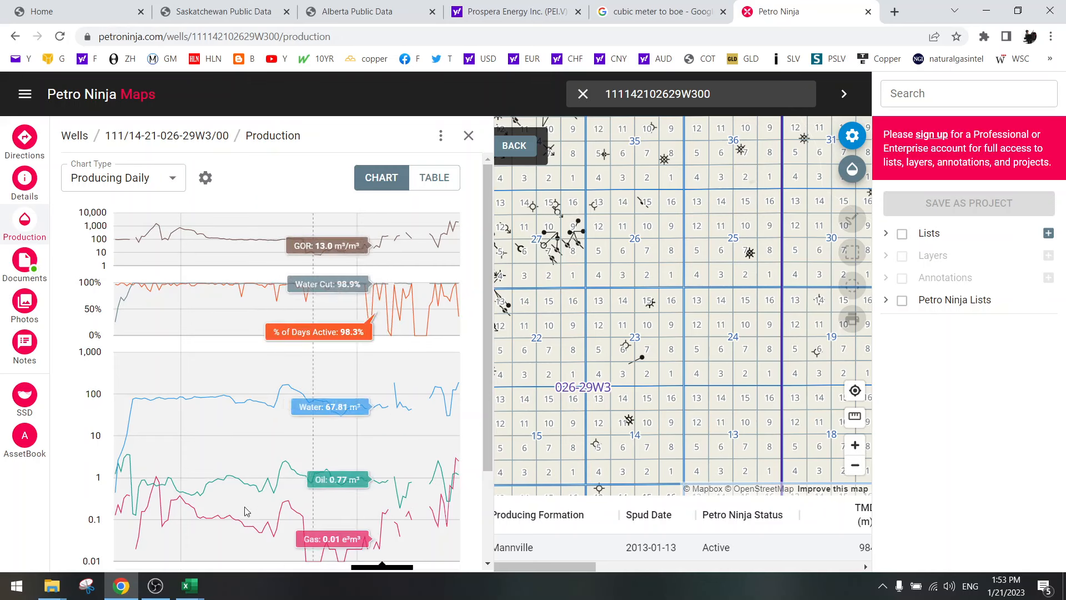
pyautogui.moveTo(189, 586)
pyautogui.click(509, 538)
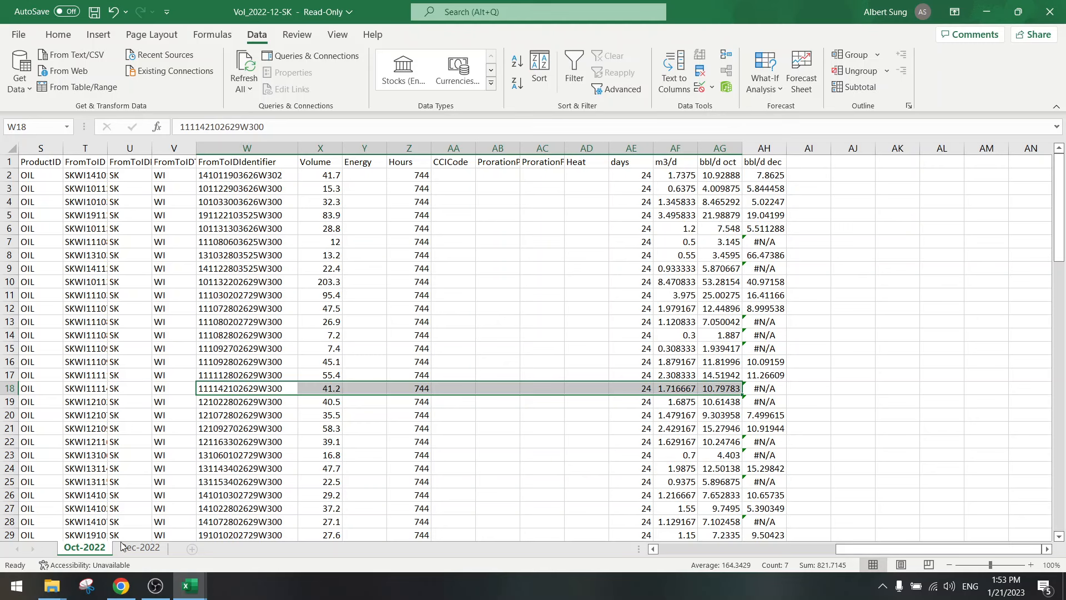
# - Switch to Petro Ninja and examine the well's 2022 oil, gas and water rates in the production chart and table
pyautogui.click(121, 585)
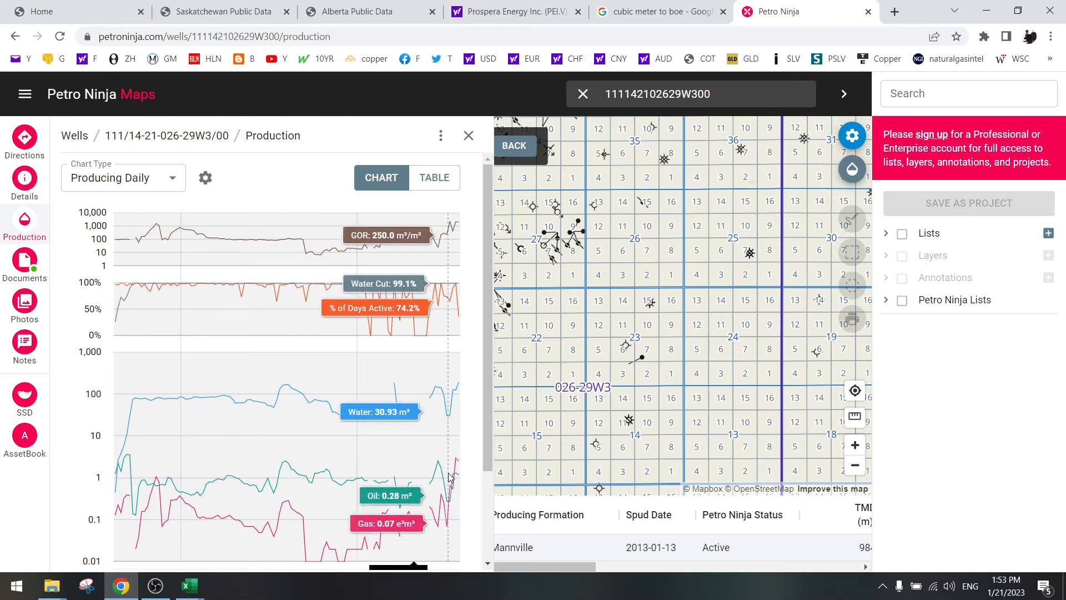
pyautogui.scroll(-2, 449, 478)
pyautogui.scroll(1, 460, 363)
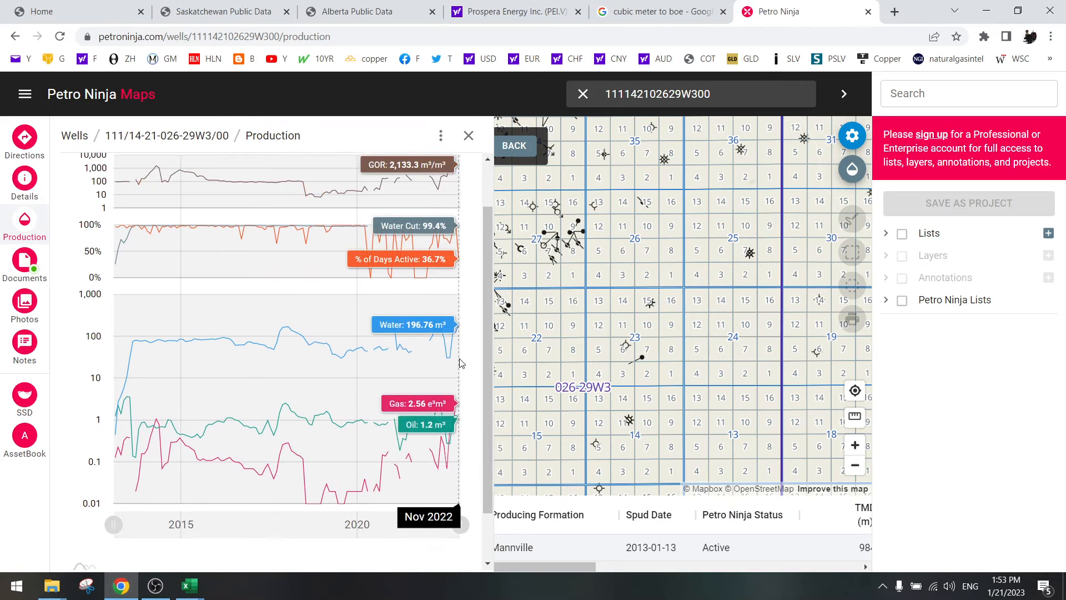
pyautogui.scroll(1, 460, 363)
pyautogui.click(435, 178)
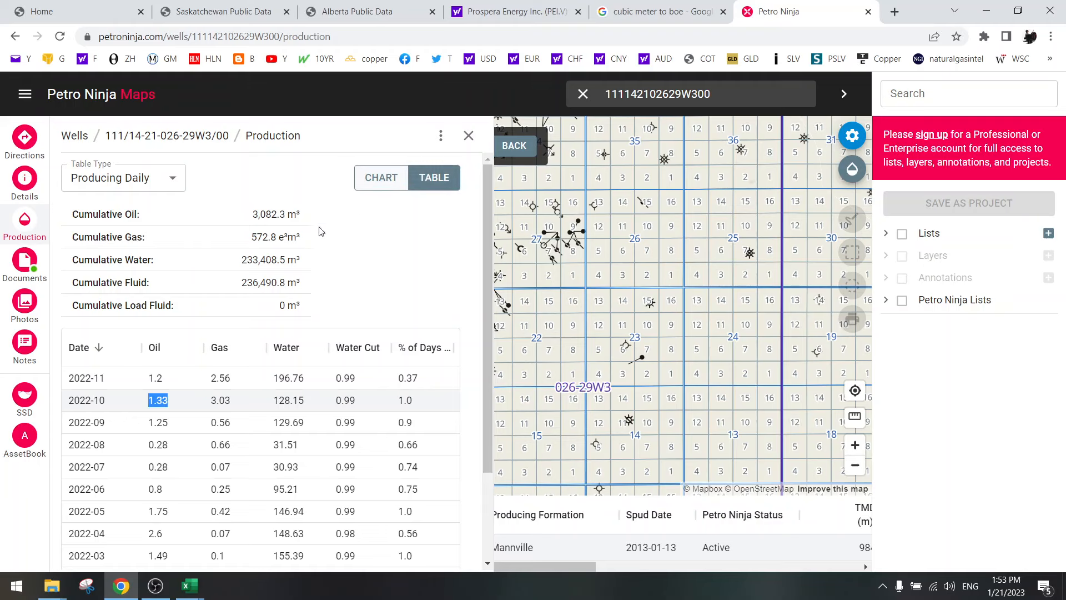
pyautogui.click(384, 179)
pyautogui.scroll(-1, 466, 340)
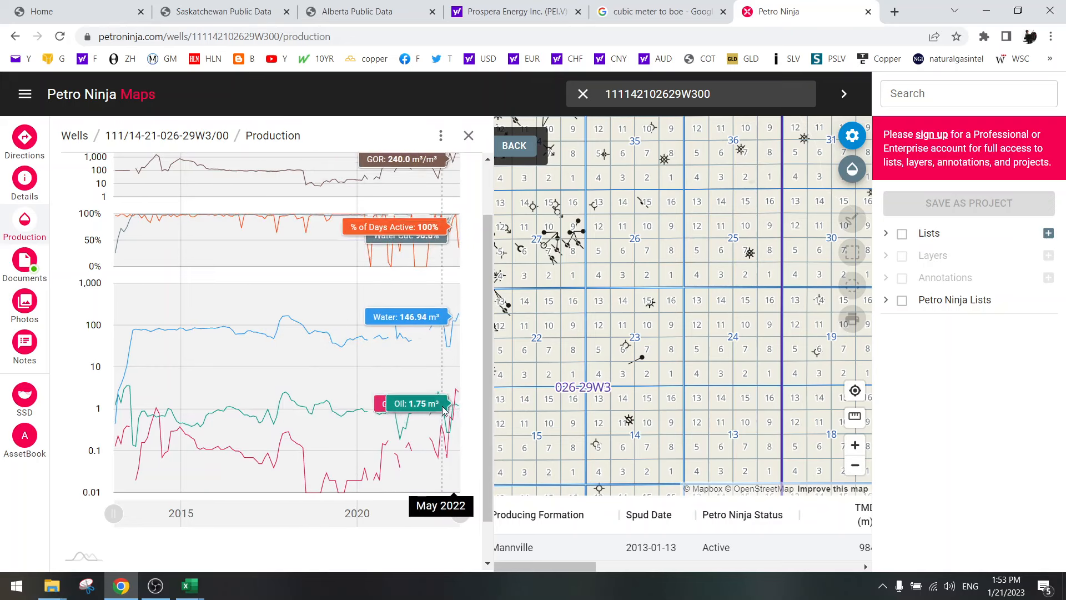
# - Switch to the Vol_2022-12-SK workbook in Excel and inspect the bbl/d dec lookup formulas in cells AH13 and AH7
pyautogui.click(195, 586)
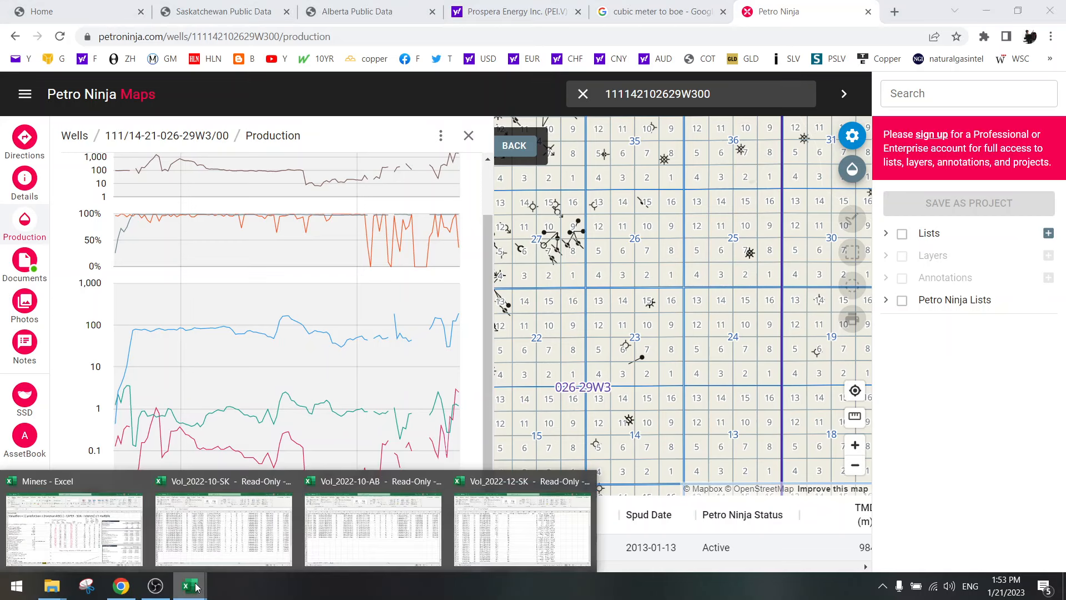
pyautogui.click(522, 531)
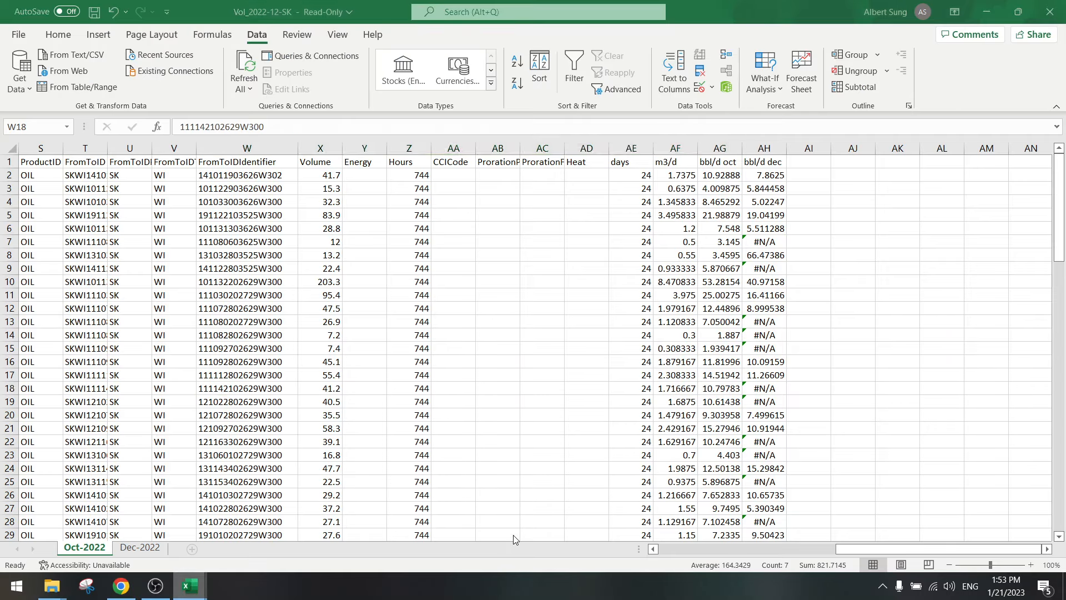
pyautogui.click(762, 321)
pyautogui.click(767, 240)
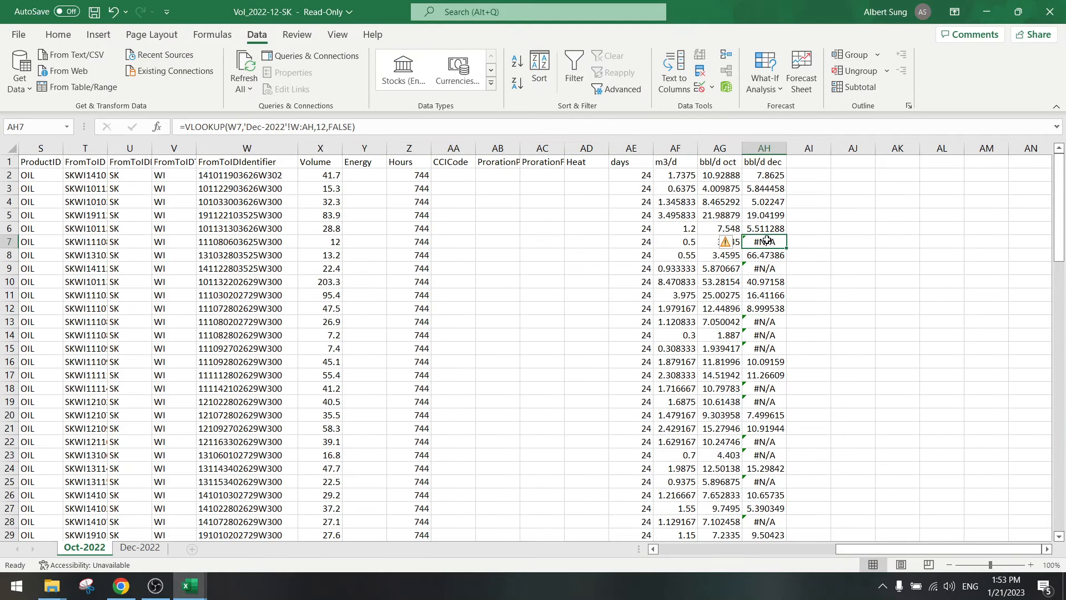
# - Copy the October bbl/d formula from AG7 into the December column cell AH7
pyautogui.click(706, 242)
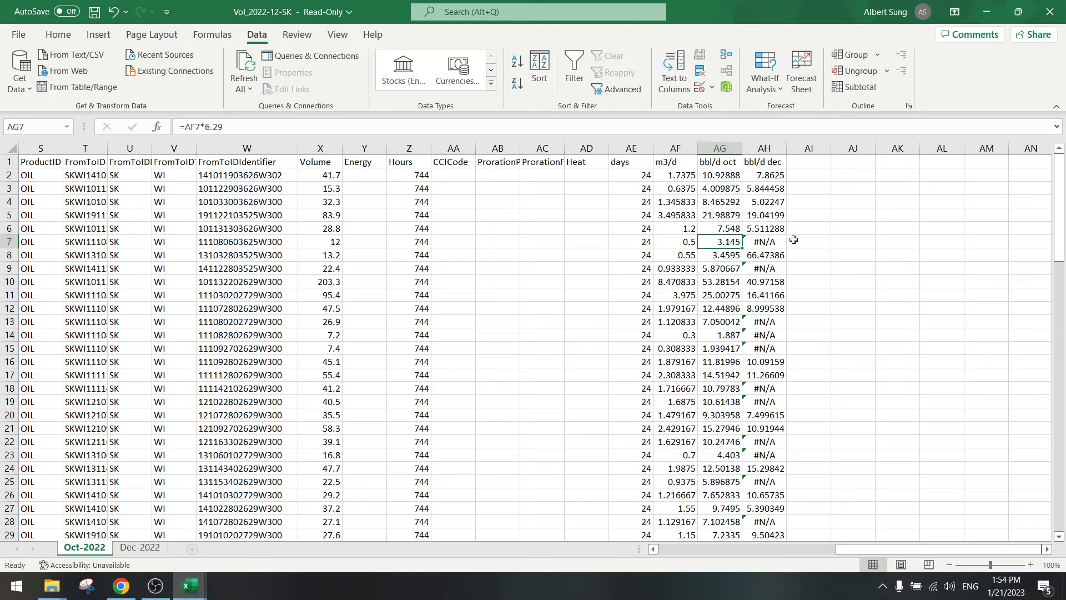
pyautogui.hotkey('ctrl', 'c')
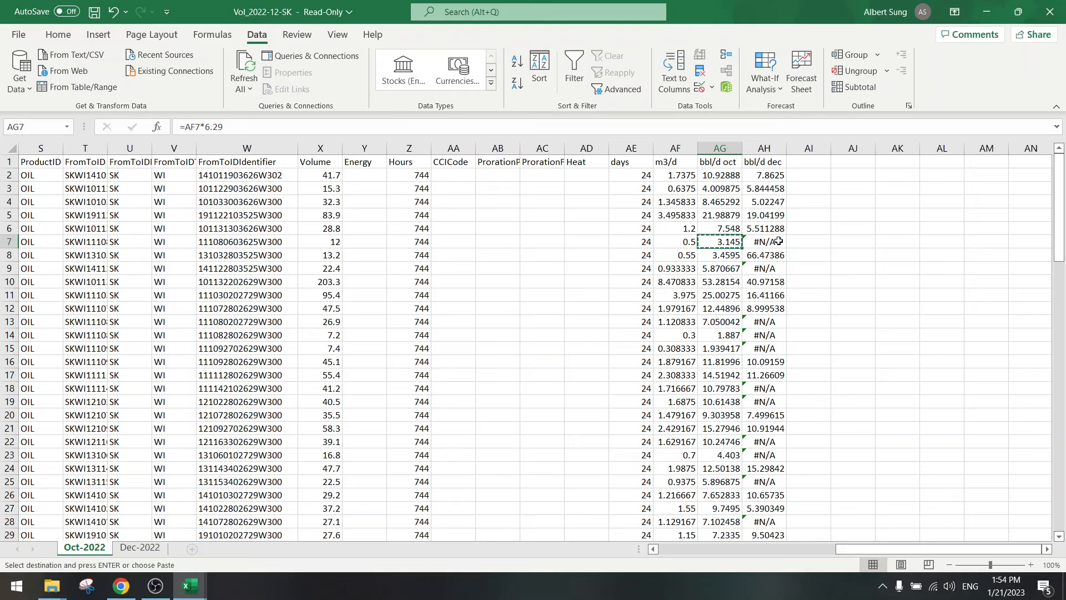
pyautogui.press('Right')
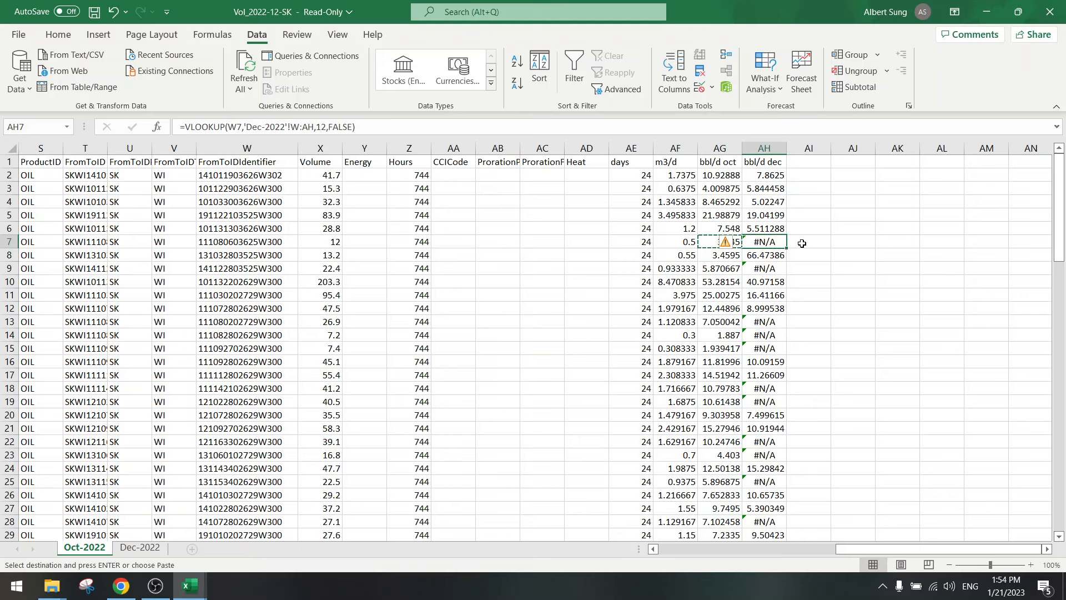
pyautogui.hotkey('ctrl', 'v')
# - Copy the October bbl/d formula from AG9 into AH9 and clear the copy selection
pyautogui.click(720, 269)
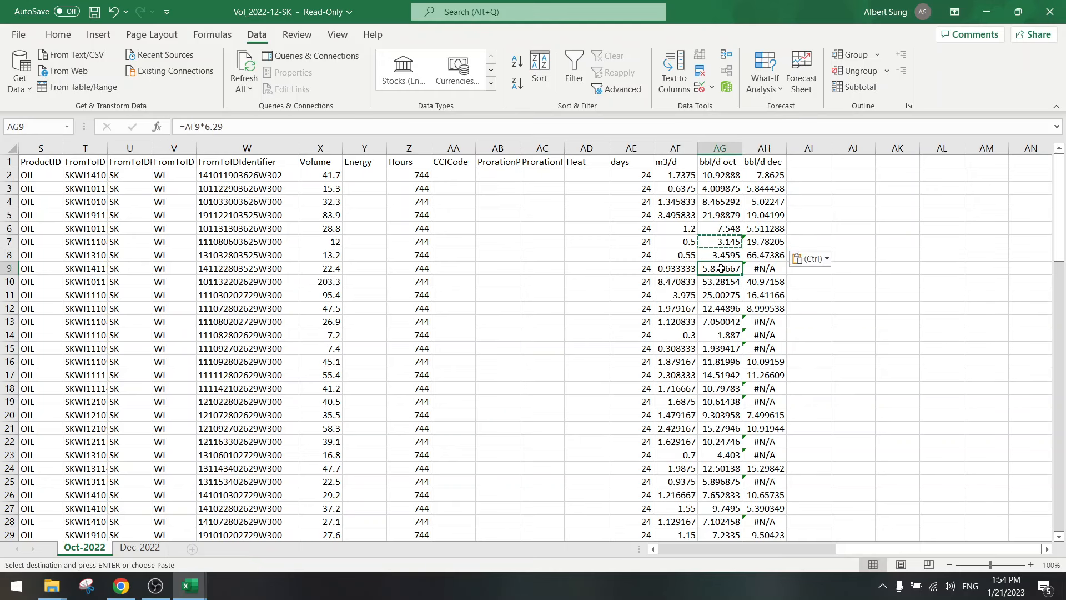
pyautogui.hotkey('ctrl', 'c')
pyautogui.press('Right')
pyautogui.hotkey('ctrl', 'v')
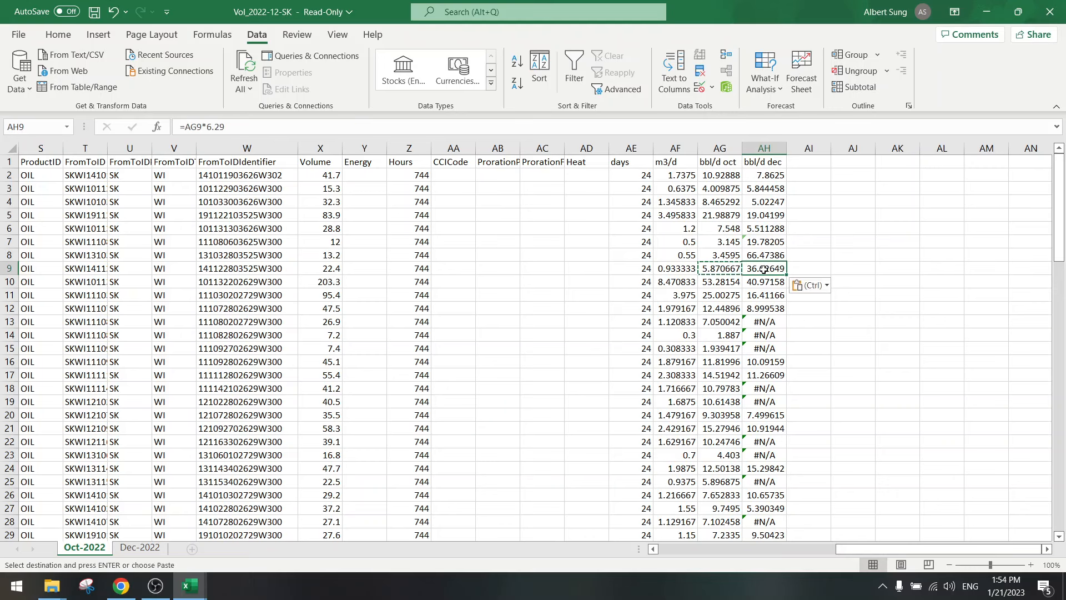
pyautogui.click(713, 269)
pyautogui.press('Escape')
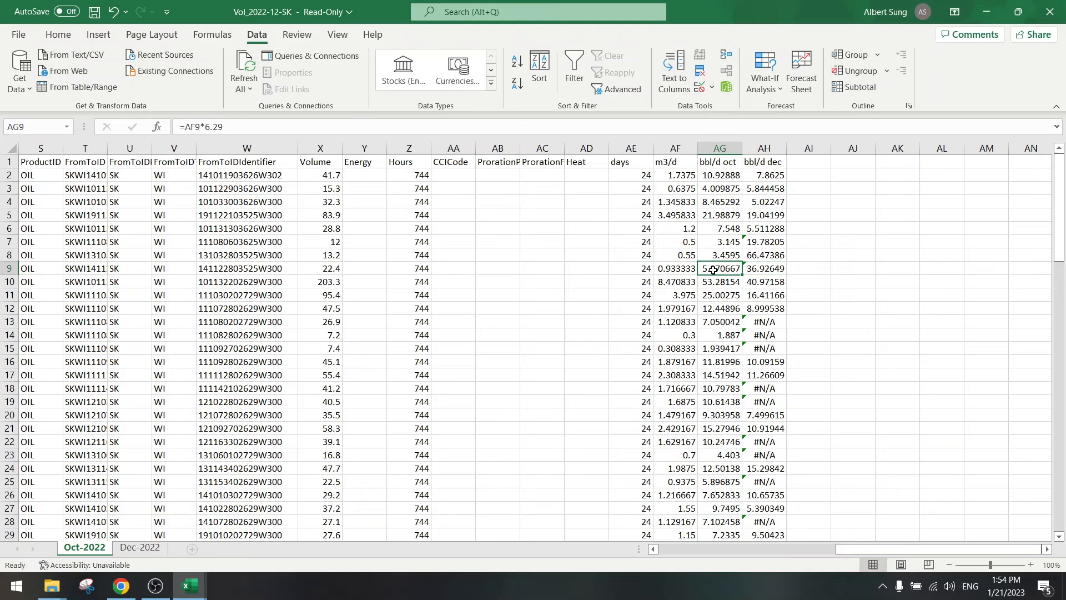
pyautogui.click(686, 268)
pyautogui.click(258, 271)
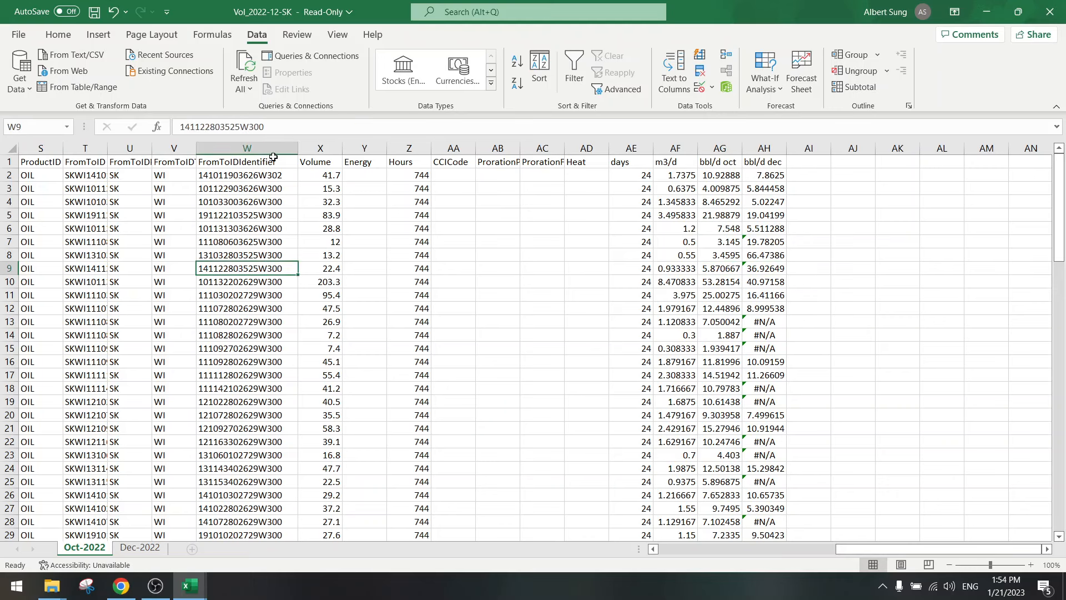
pyautogui.doubleClick(249, 127)
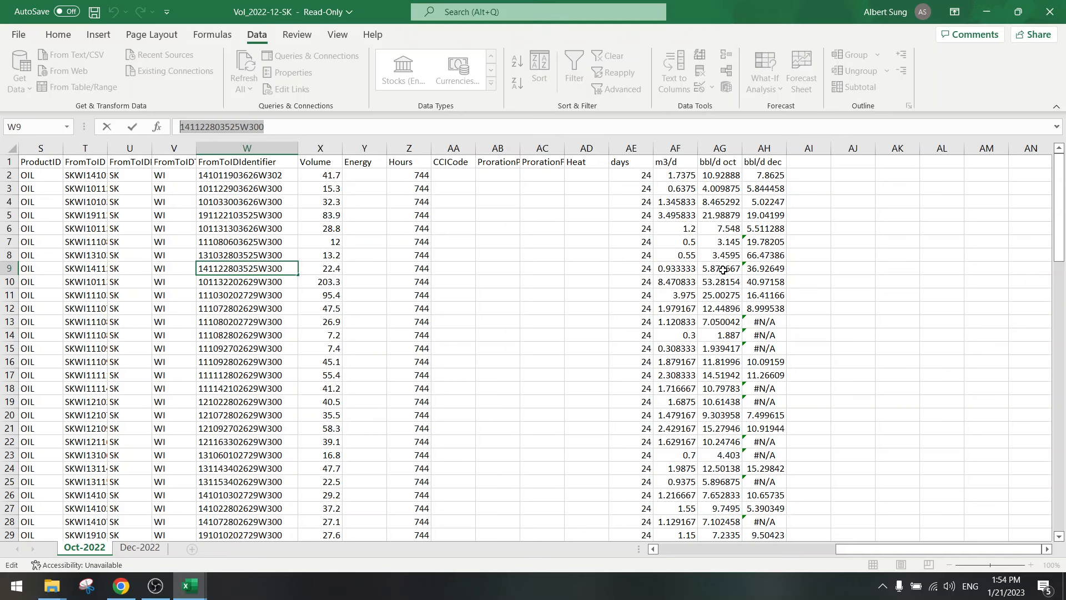
pyautogui.click(121, 586)
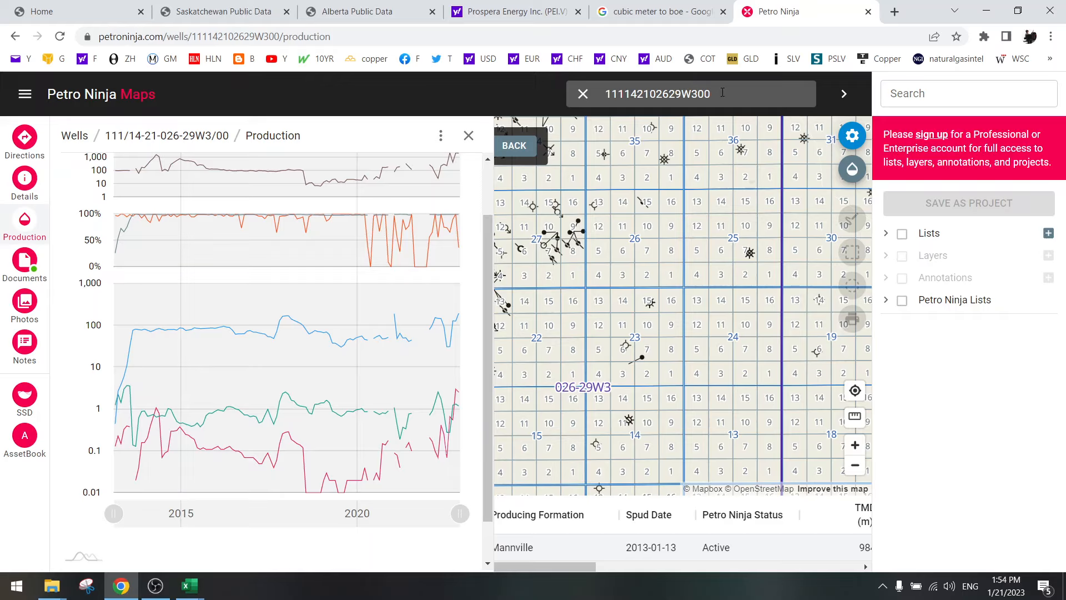
pyautogui.moveTo(722, 93); pyautogui.dragTo(606, 95)
pyautogui.hotkey('ctrl', 'v')
pyautogui.press('Return')
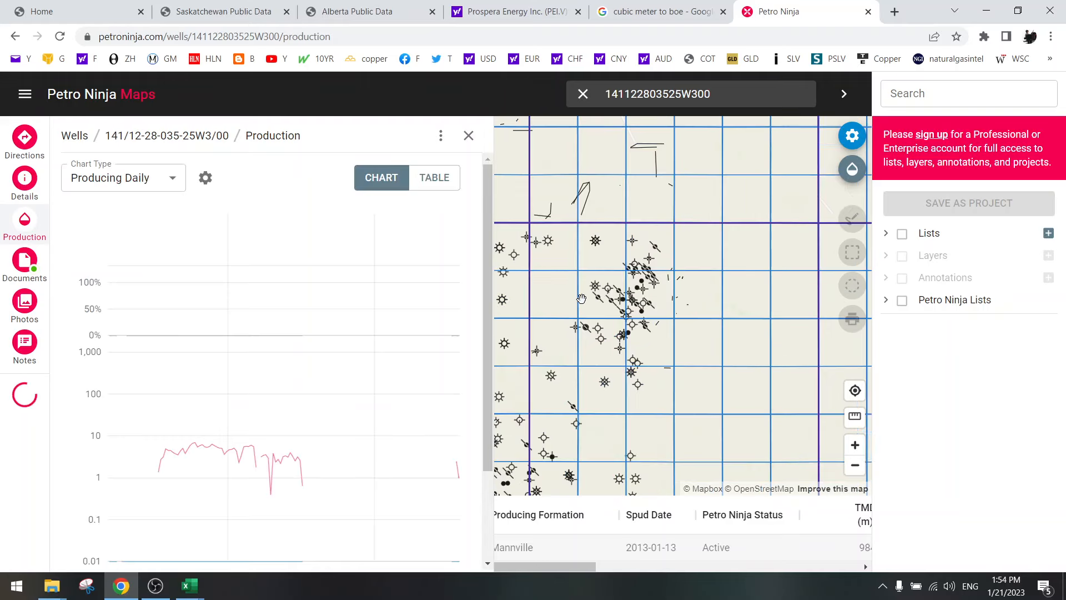
# - Examine the well's location and the surrounding wells on the map around township 035-25W3
pyautogui.moveTo(572, 293)
pyautogui.mouseDown()
pyautogui.moveTo(690, 269)
pyautogui.moveTo(744, 279)
pyautogui.moveTo(591, 295)
pyautogui.mouseUp()
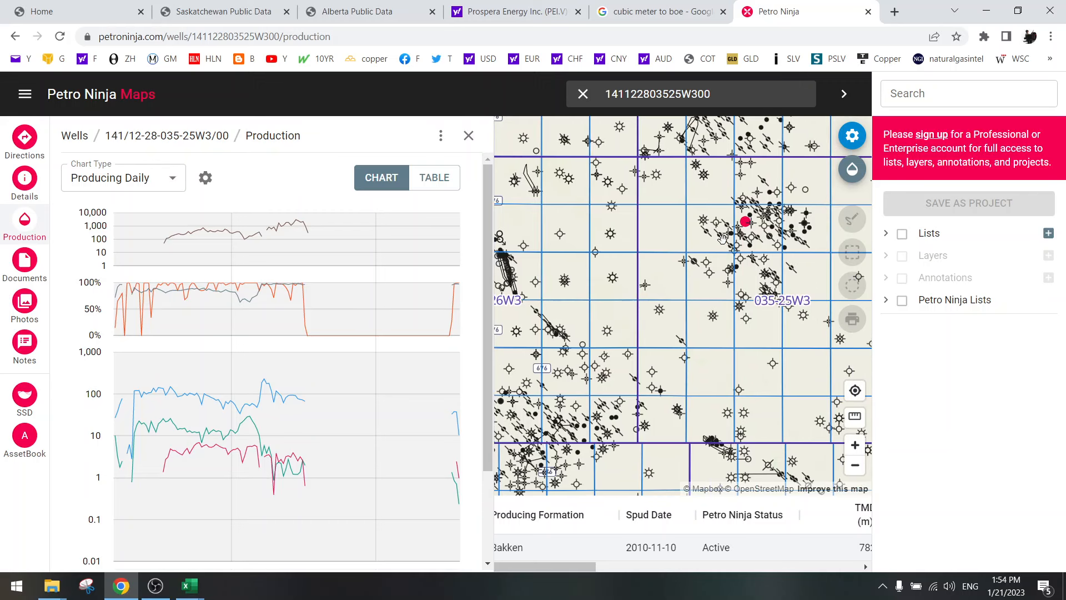
pyautogui.scroll(-2, 678, 263)
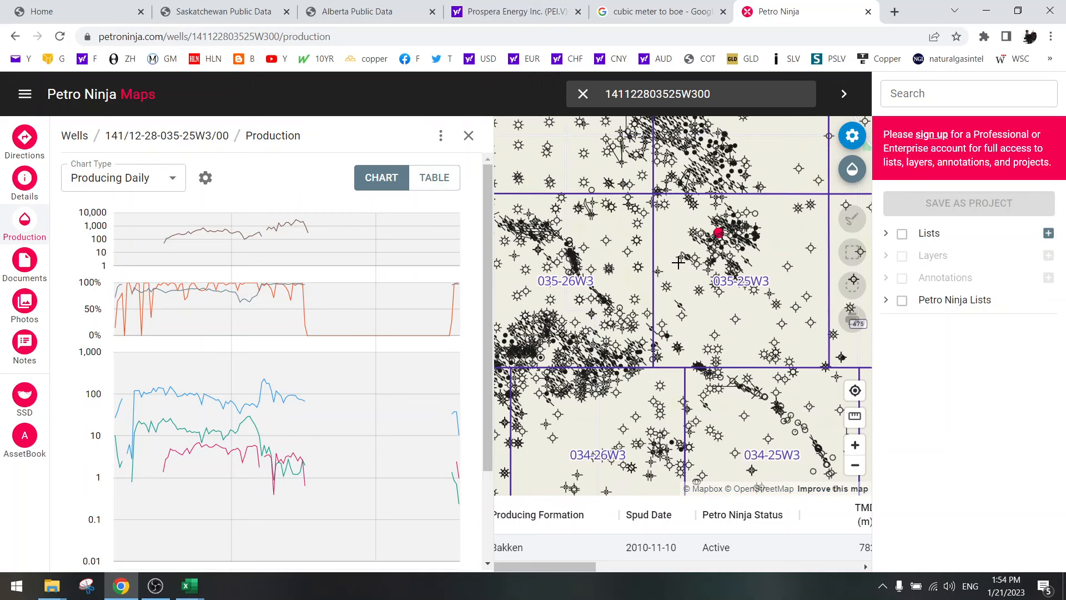
pyautogui.scroll(1, 678, 262)
pyautogui.moveTo(684, 208); pyautogui.dragTo(642, 265)
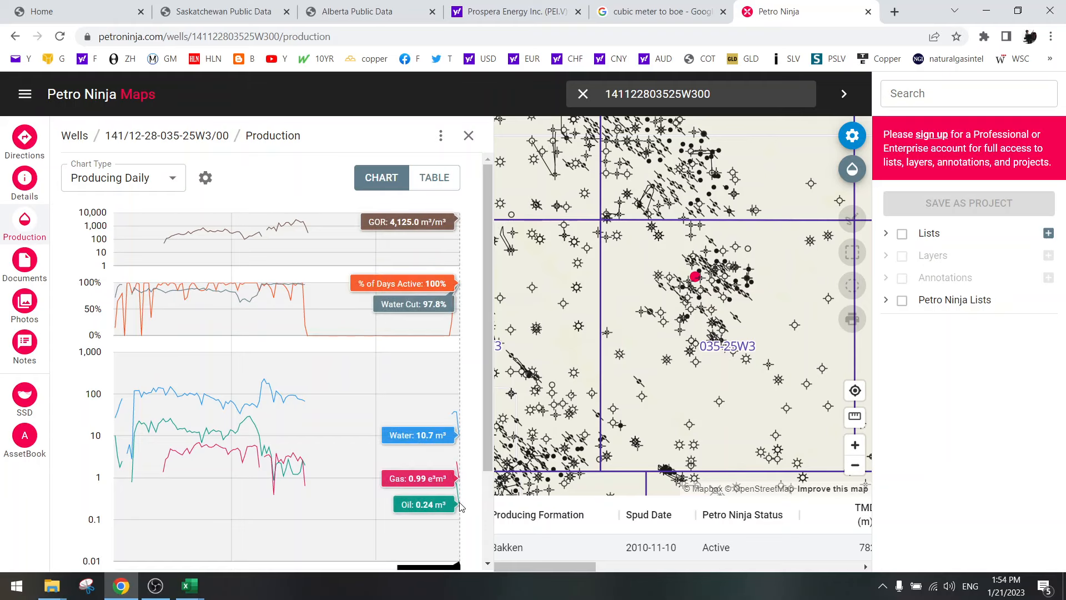
# - Inspect the 2022-10 and 2022-11 oil rates in the well's production table, then return to the production chart
pyautogui.click(435, 179)
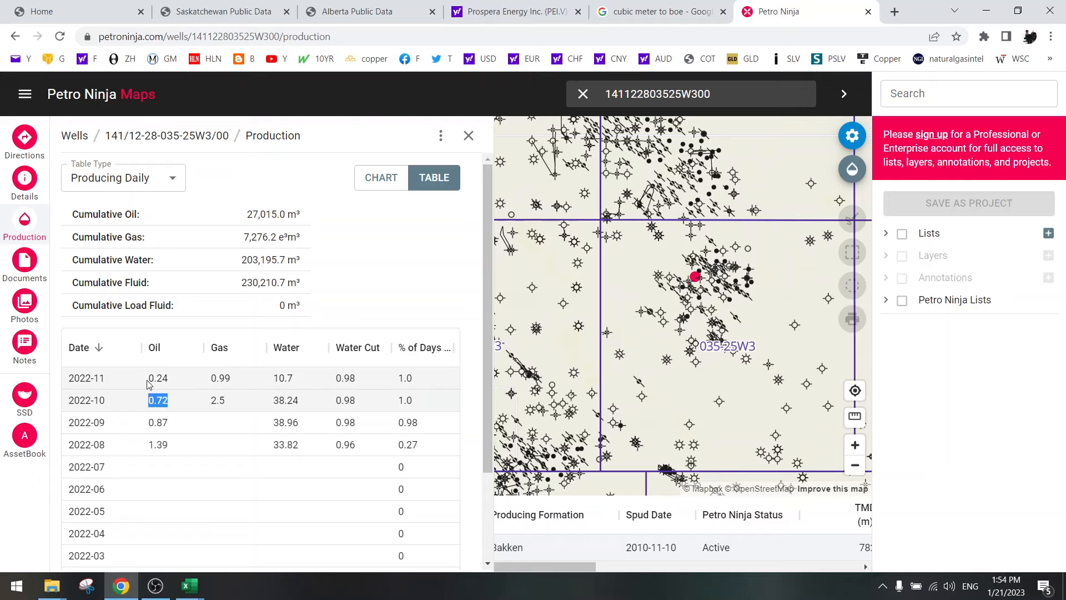
pyautogui.moveTo(149, 381); pyautogui.dragTo(168, 380)
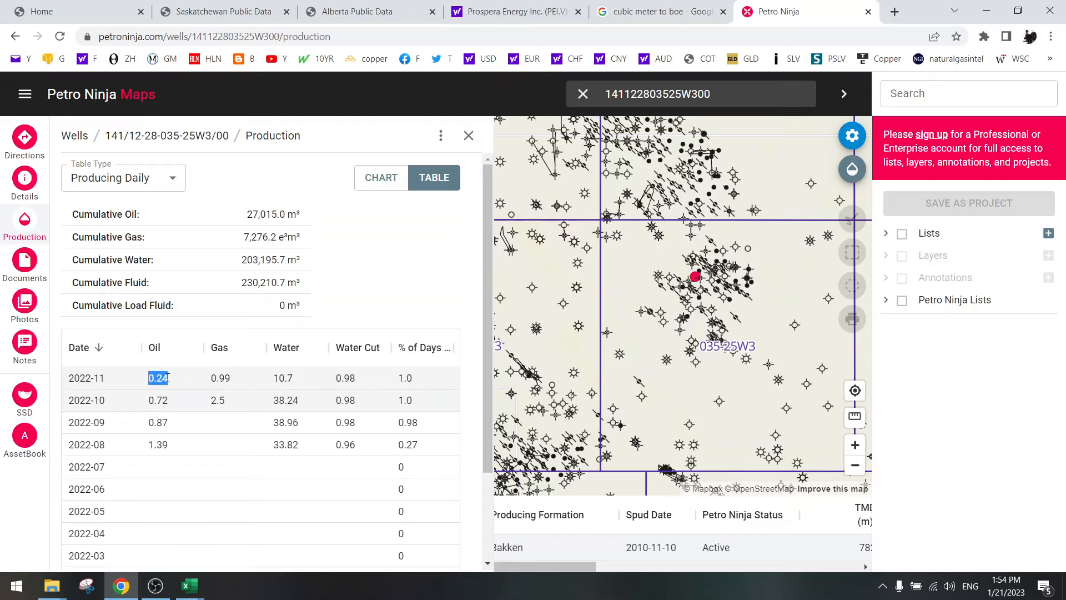
pyautogui.click(382, 177)
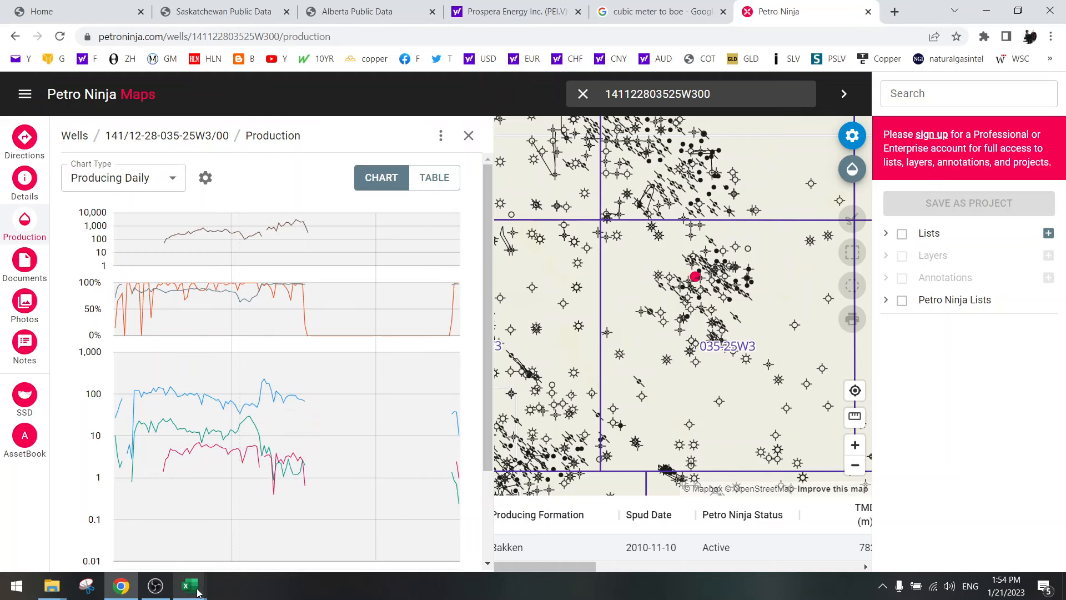
pyautogui.moveTo(189, 585)
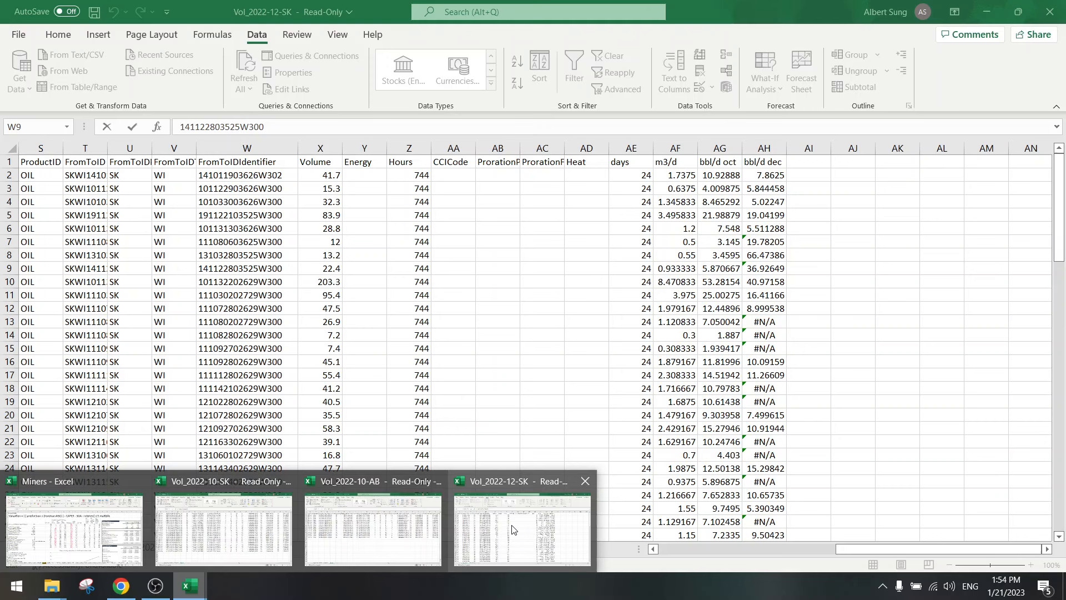
pyautogui.click(512, 529)
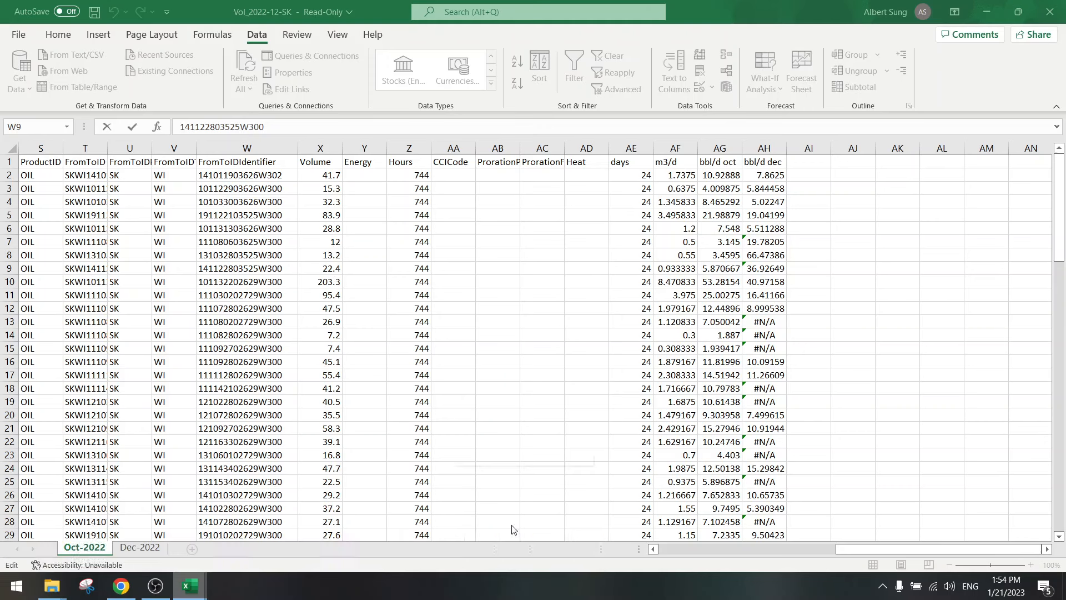
pyautogui.moveTo(189, 585)
pyautogui.click(357, 521)
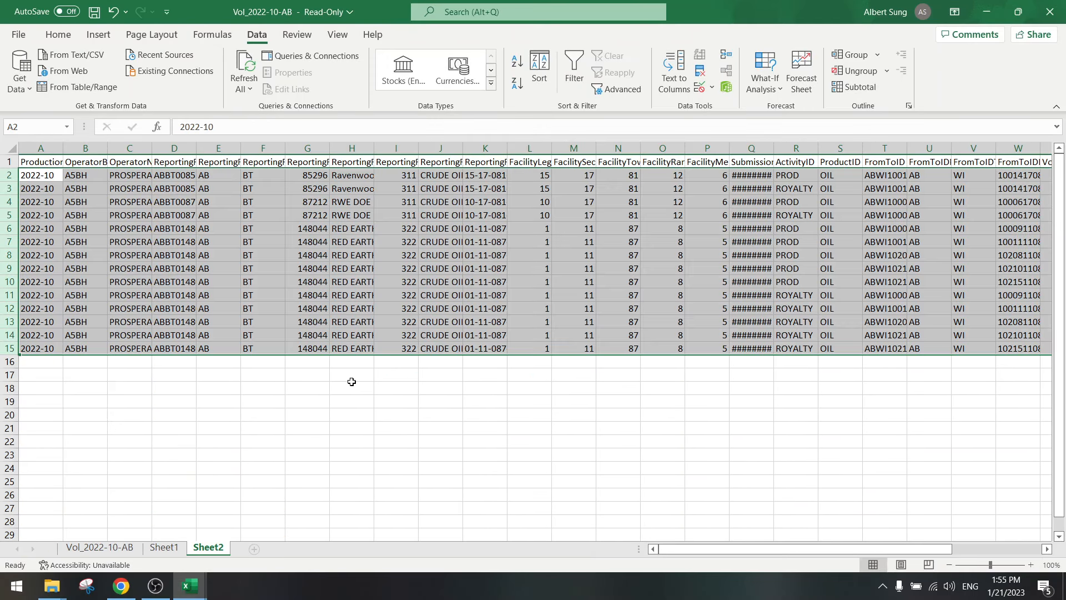
pyautogui.click(351, 403)
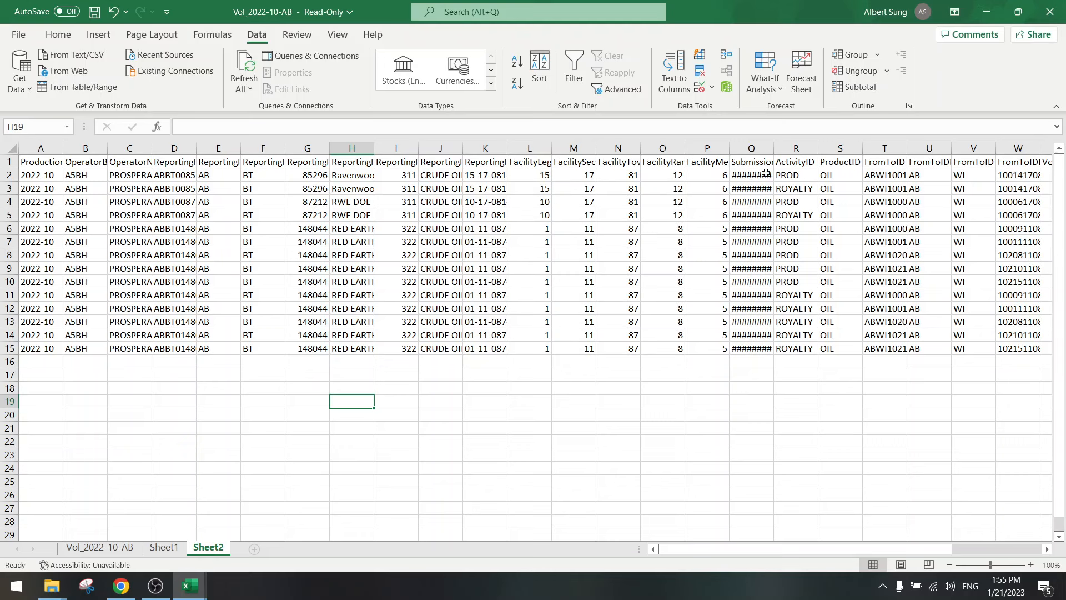
pyautogui.click(1049, 12)
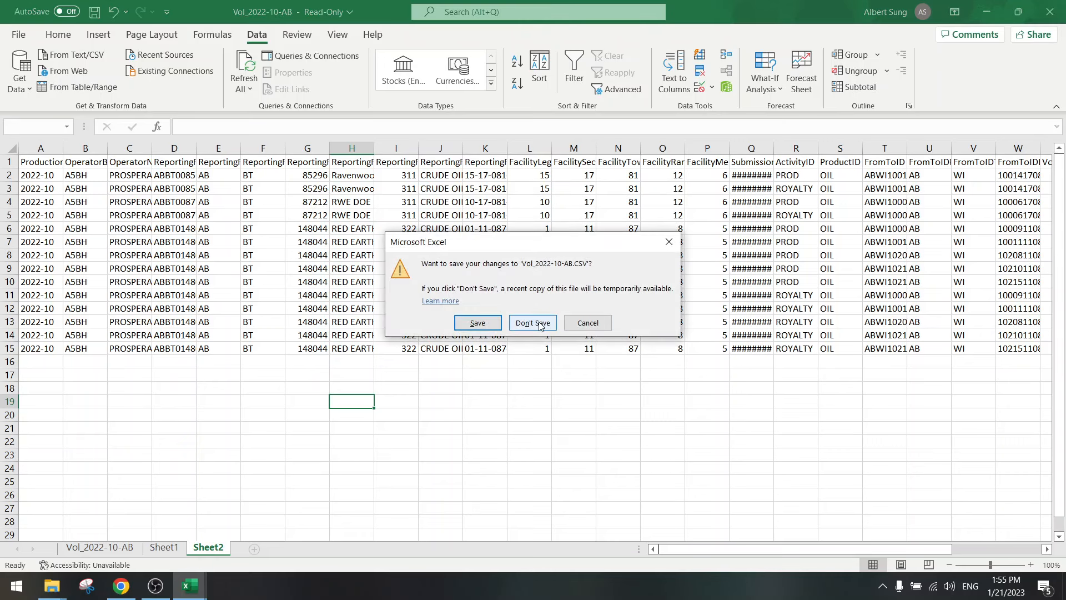
pyautogui.click(599, 324)
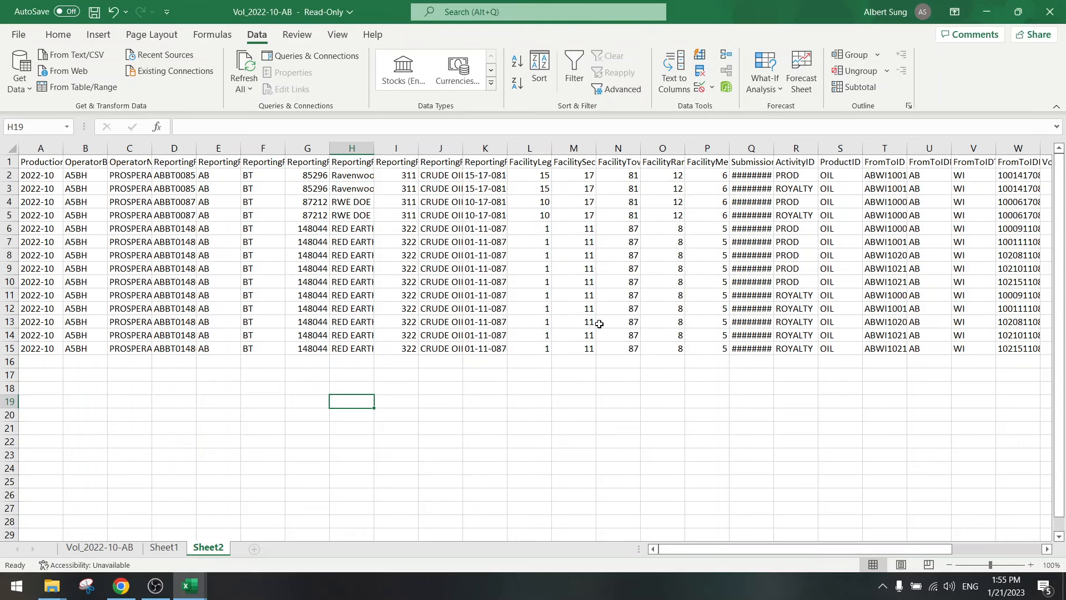
# - Switch to the Vol_2022-12-SK workbook and look through the Saskatchewan and Alberta well rows on the Dec-2022 sheet
pyautogui.moveTo(198, 589)
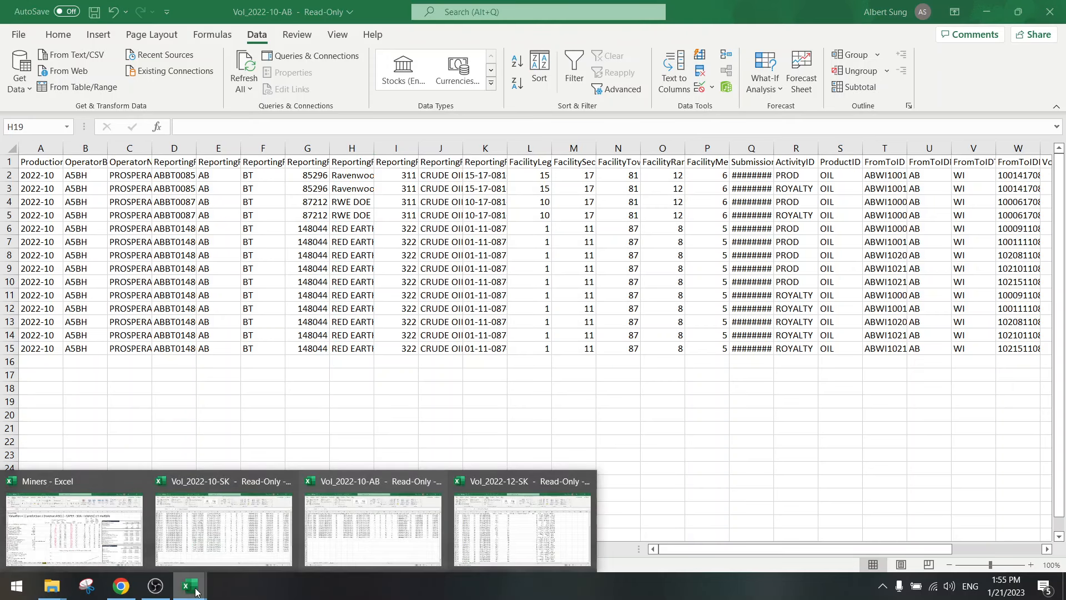
pyautogui.click(497, 515)
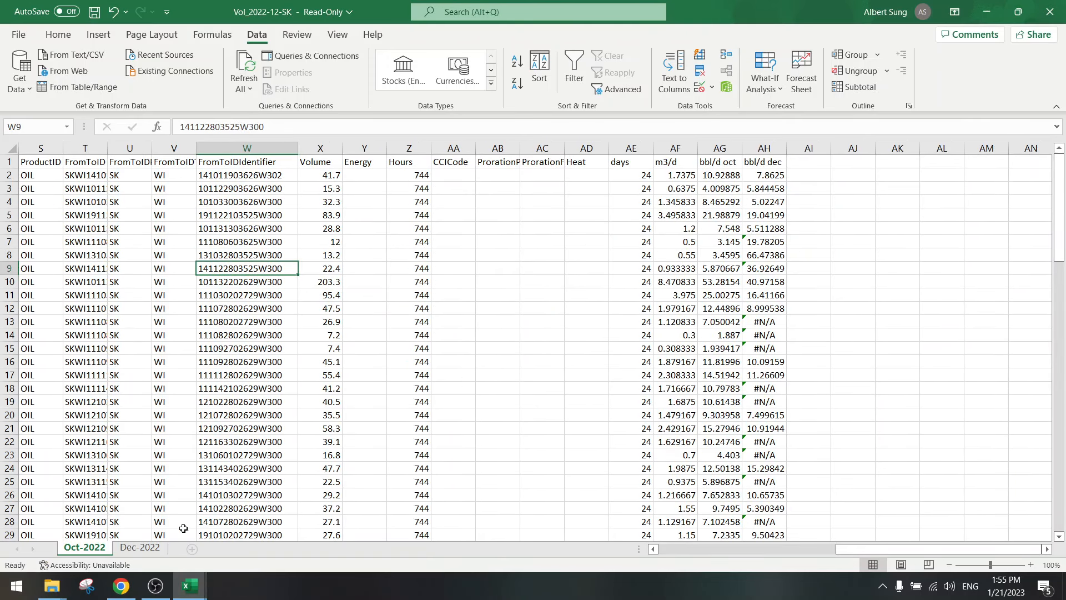
pyautogui.click(139, 547)
pyautogui.click(458, 376)
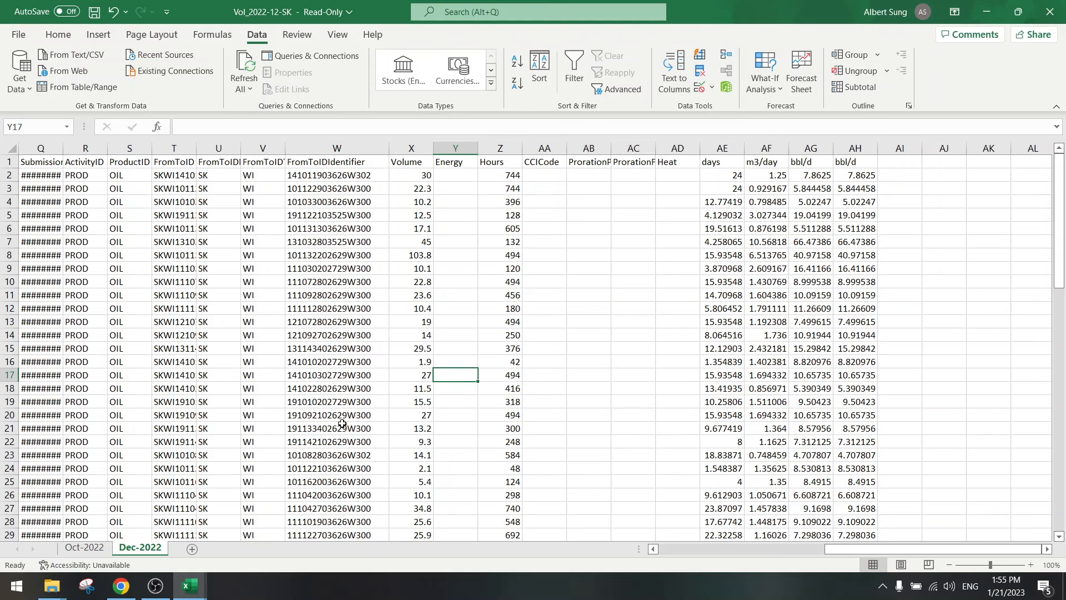
pyautogui.scroll(-20, 342, 423)
pyautogui.scroll(5, 342, 424)
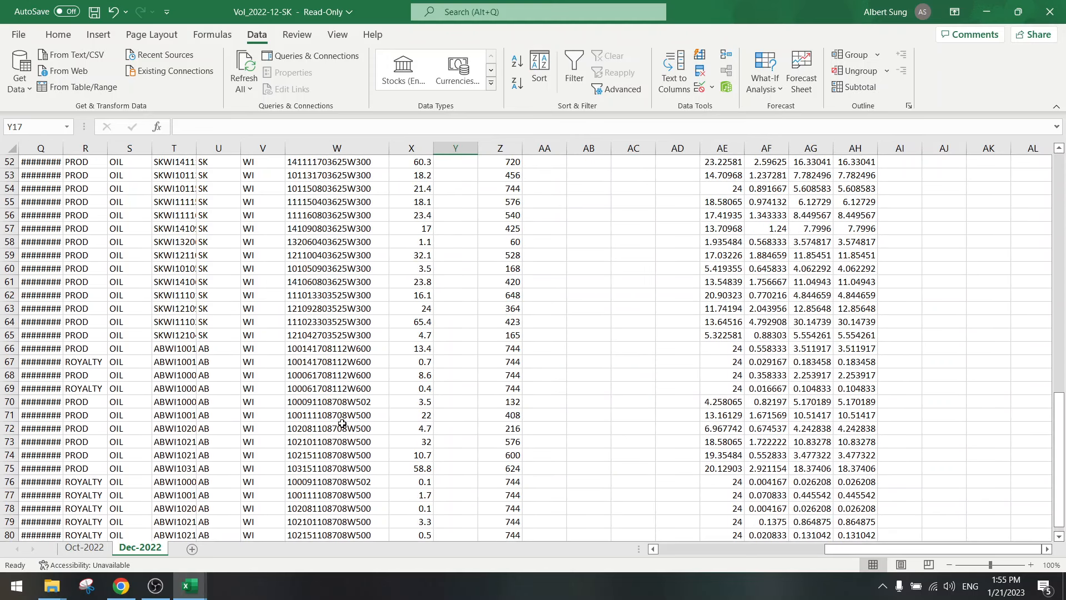
pyautogui.scroll(9, 342, 423)
# - Close the Vol_2022-10-AB workbook without saving its changes
pyautogui.moveTo(190, 586)
pyautogui.click(347, 518)
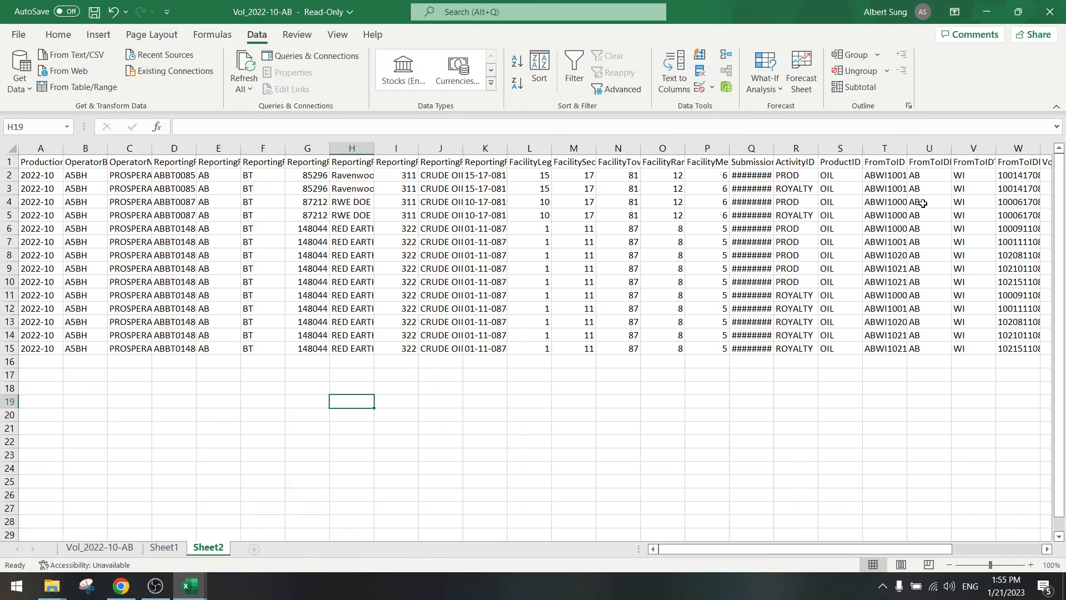
pyautogui.click(1050, 12)
pyautogui.click(570, 321)
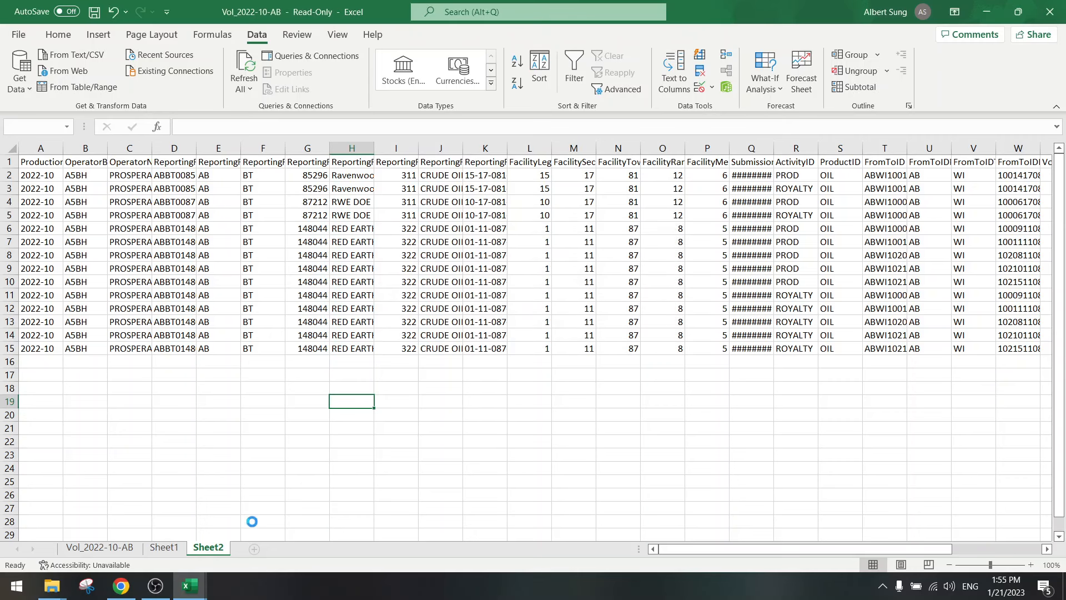
# - Check the well rows on Sheet2 of the Vol_2022-10-SK workbook, then close the workbook without saving its changes
pyautogui.moveTo(190, 586)
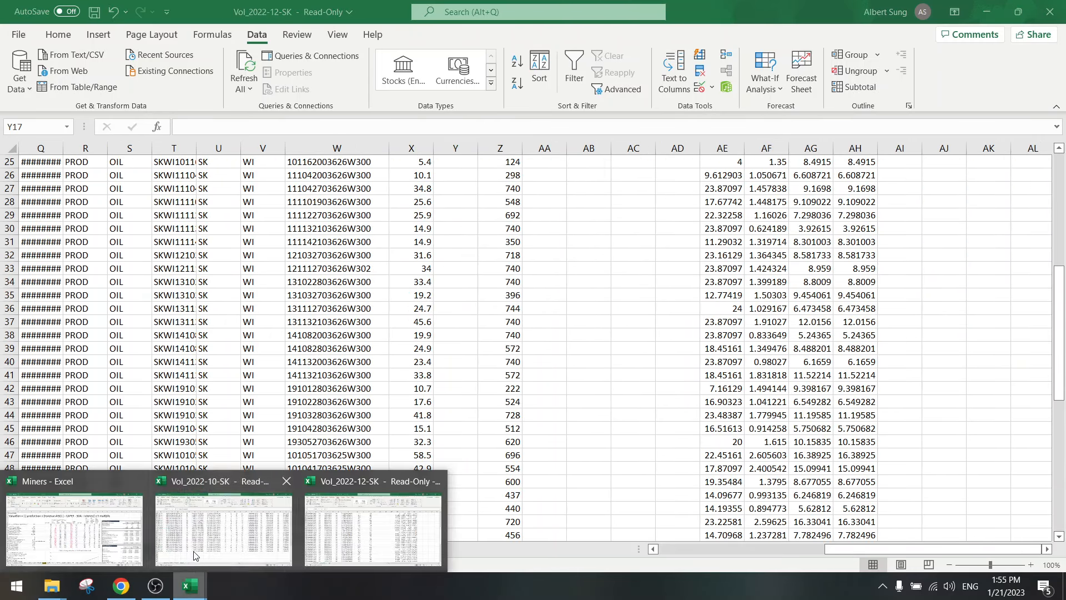
pyautogui.click(194, 555)
pyautogui.click(326, 405)
pyautogui.press('Down')
pyautogui.press('Down')
pyautogui.press('Down')
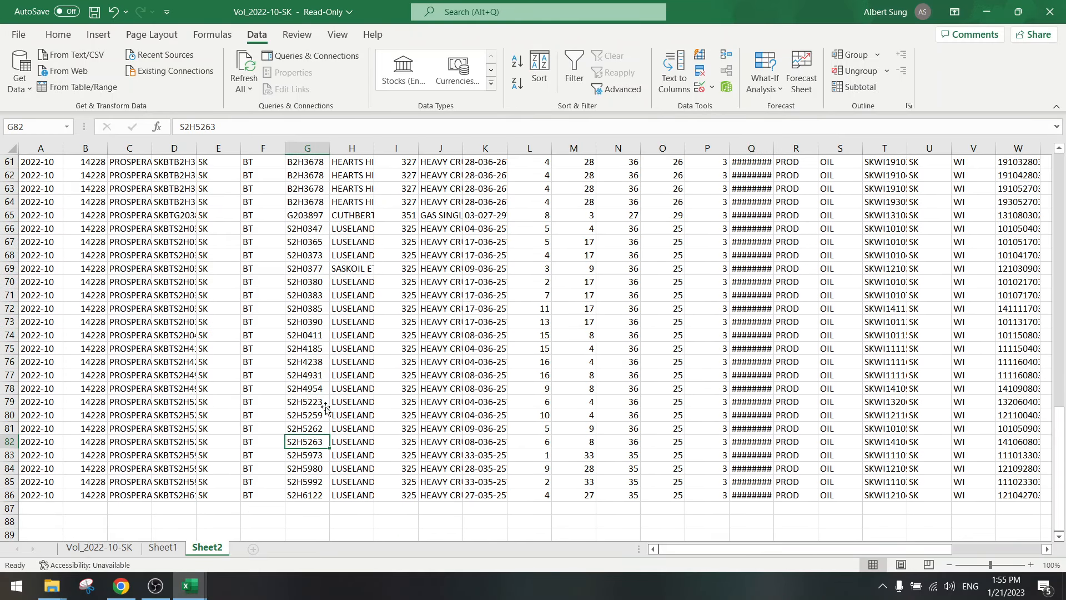
pyautogui.click(1050, 11)
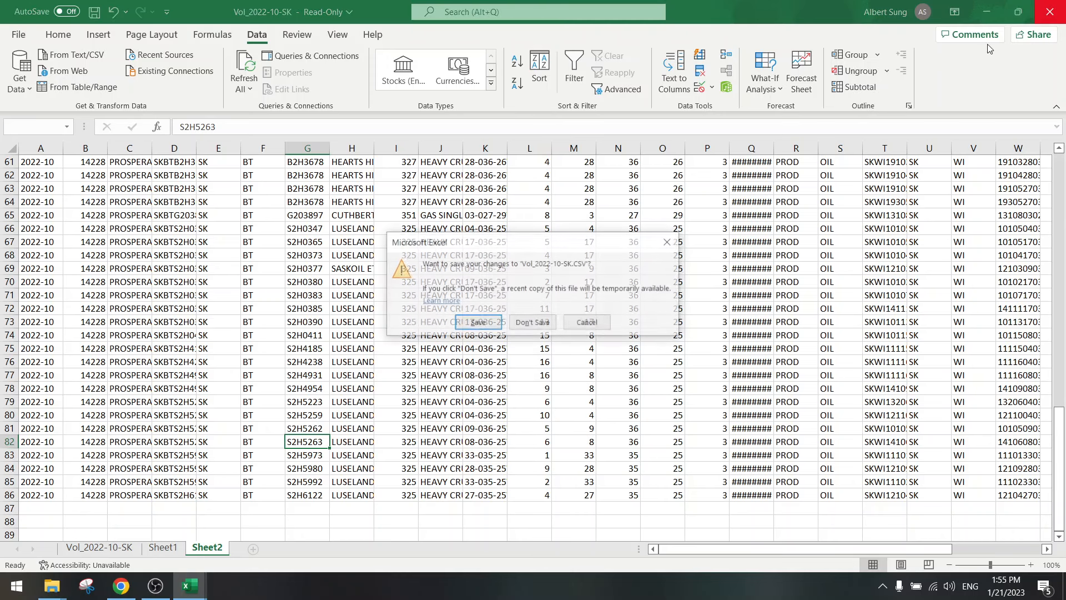
pyautogui.click(532, 322)
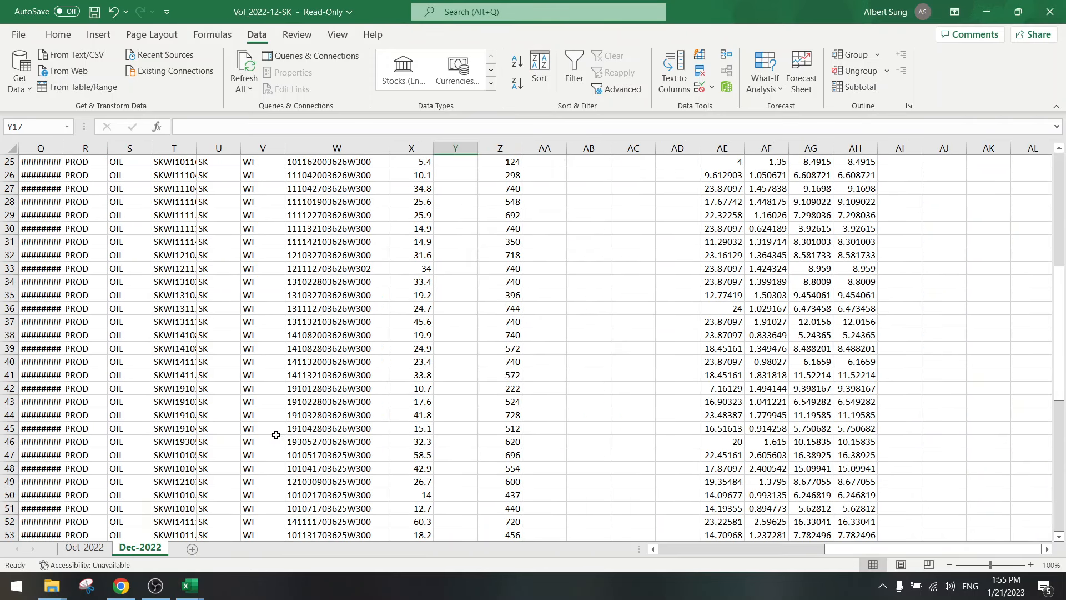
# - Review the days, m3/day and bbl/d columns for the wells on the Dec-2022 sheet of Vol_2022-12-SK
pyautogui.click(278, 439)
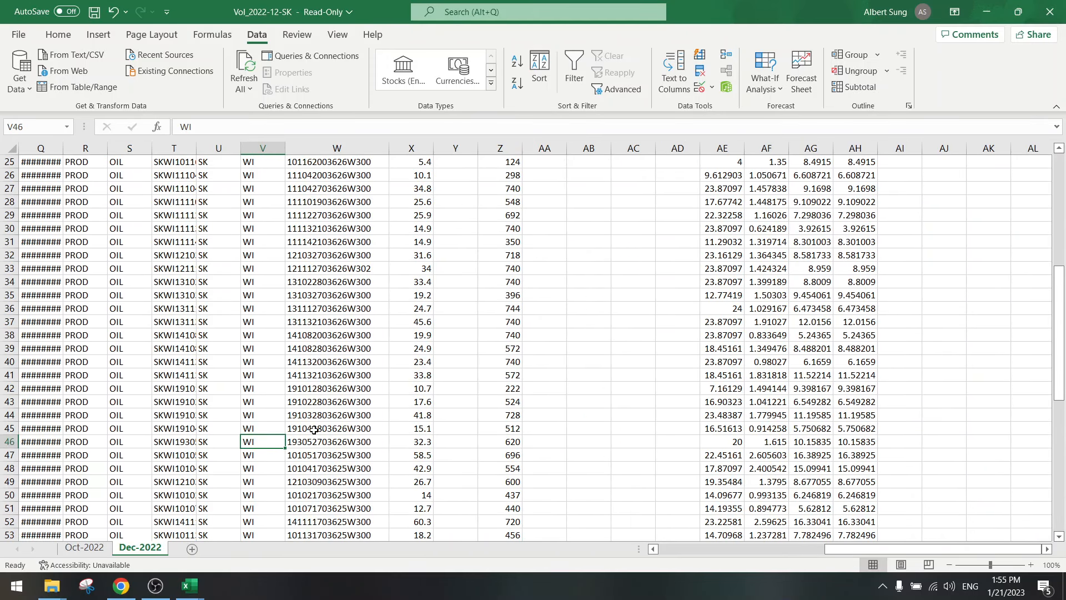
pyautogui.click(682, 372)
pyautogui.scroll(8, 689, 362)
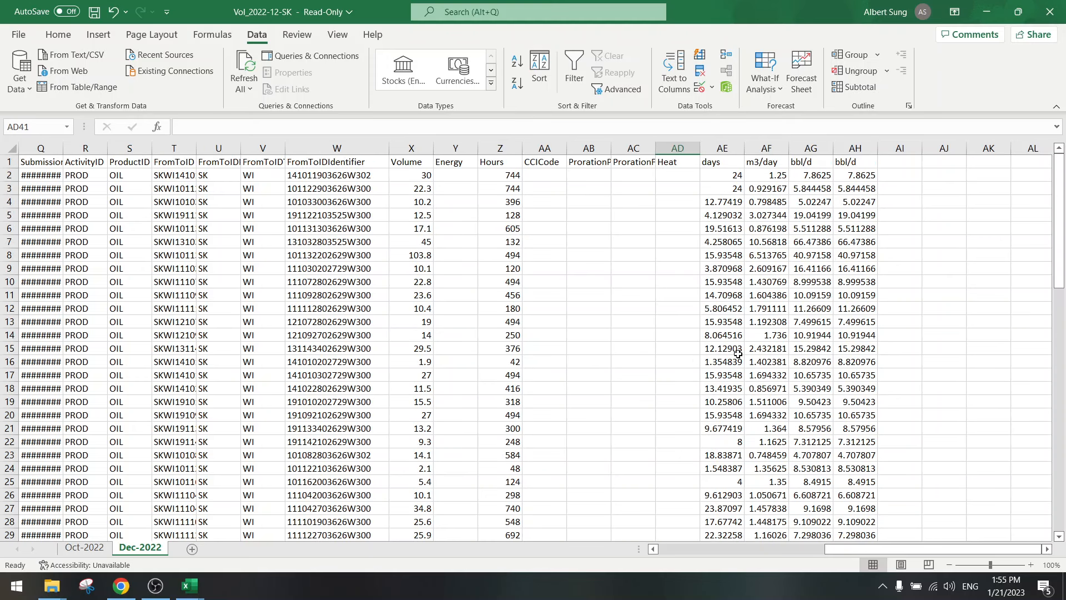
pyautogui.scroll(-15, 738, 354)
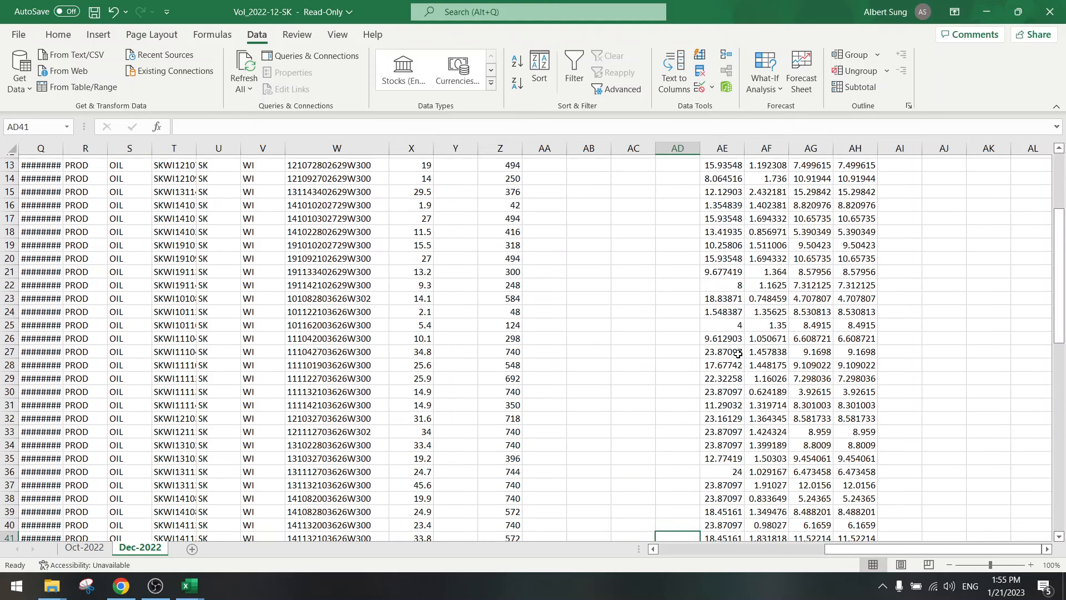
# - Review the bbl/d oct and bbl/d dec columns on the Oct-2022 sheet, including the December lookup formula in row 6
pyautogui.click(85, 547)
pyautogui.click(798, 282)
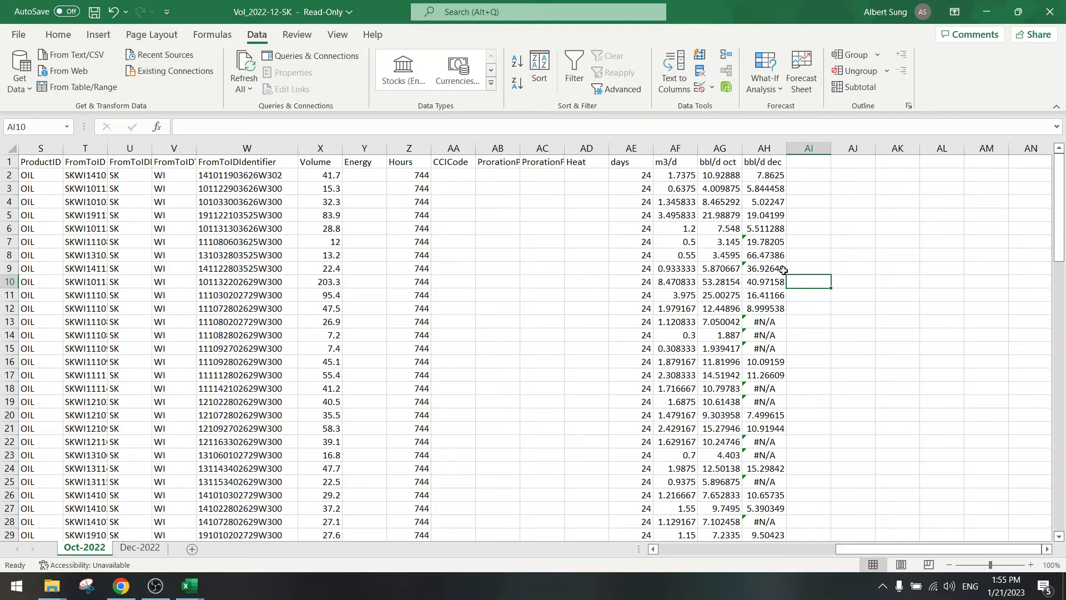
pyautogui.click(766, 226)
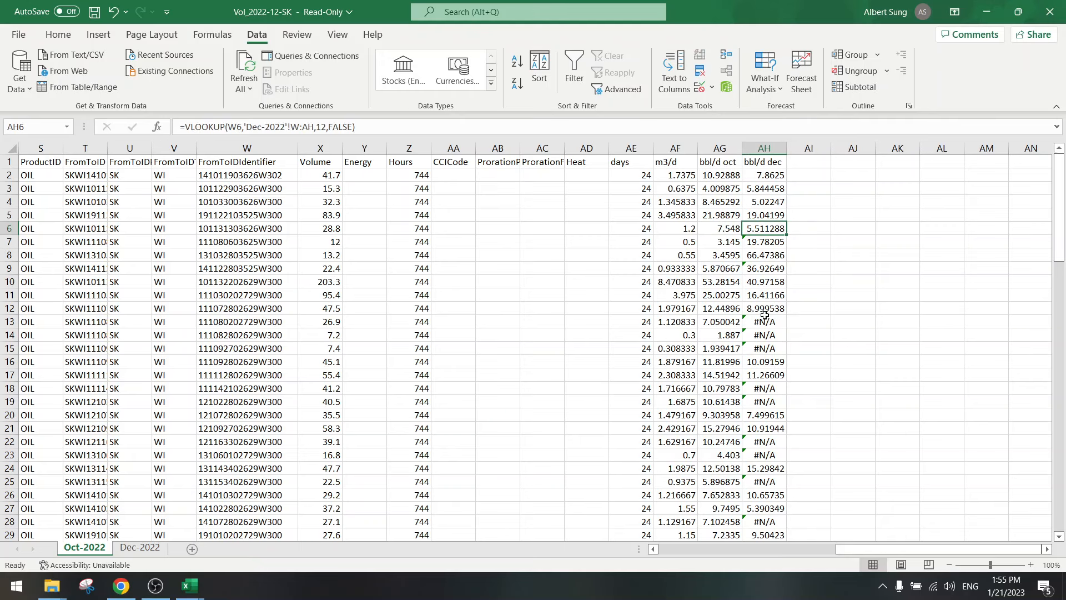
pyautogui.click(716, 322)
pyautogui.click(253, 322)
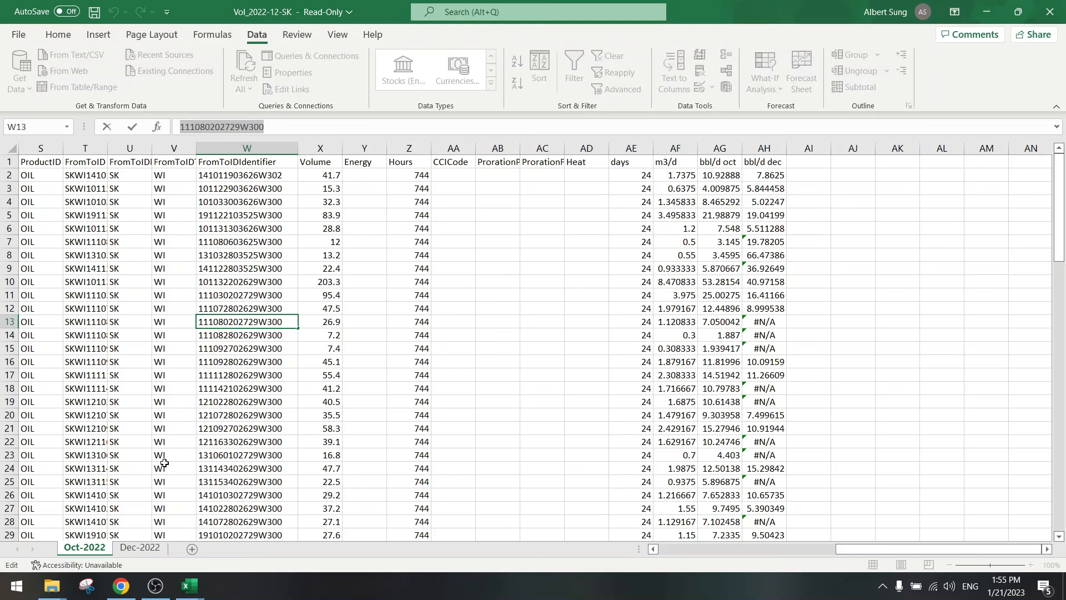
pyautogui.click(121, 585)
pyautogui.doubleClick(600, 89)
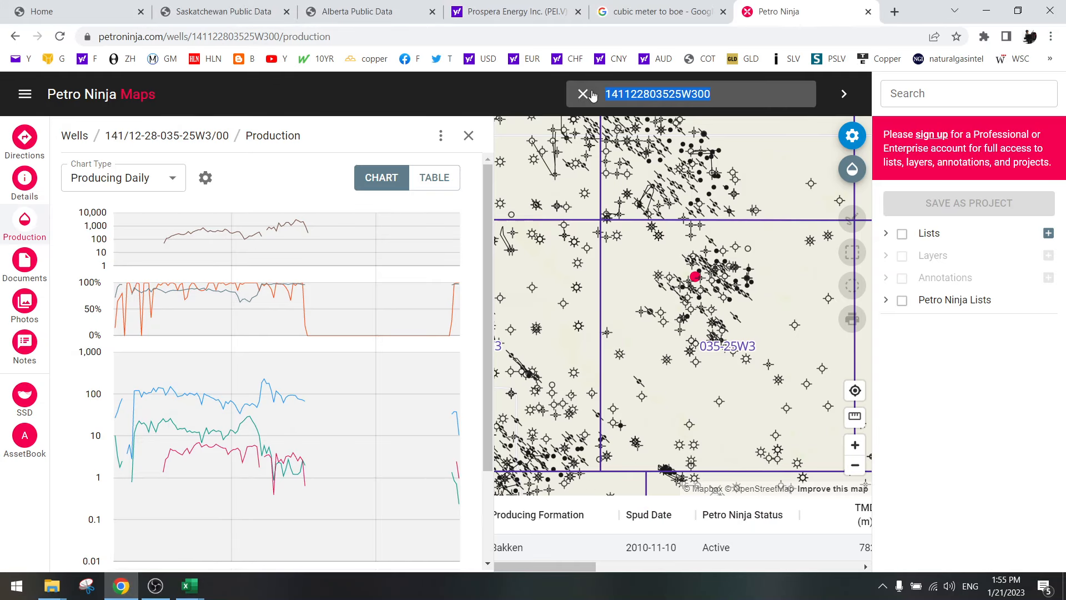
pyautogui.hotkey('ctrl', 'v')
pyautogui.press('Return')
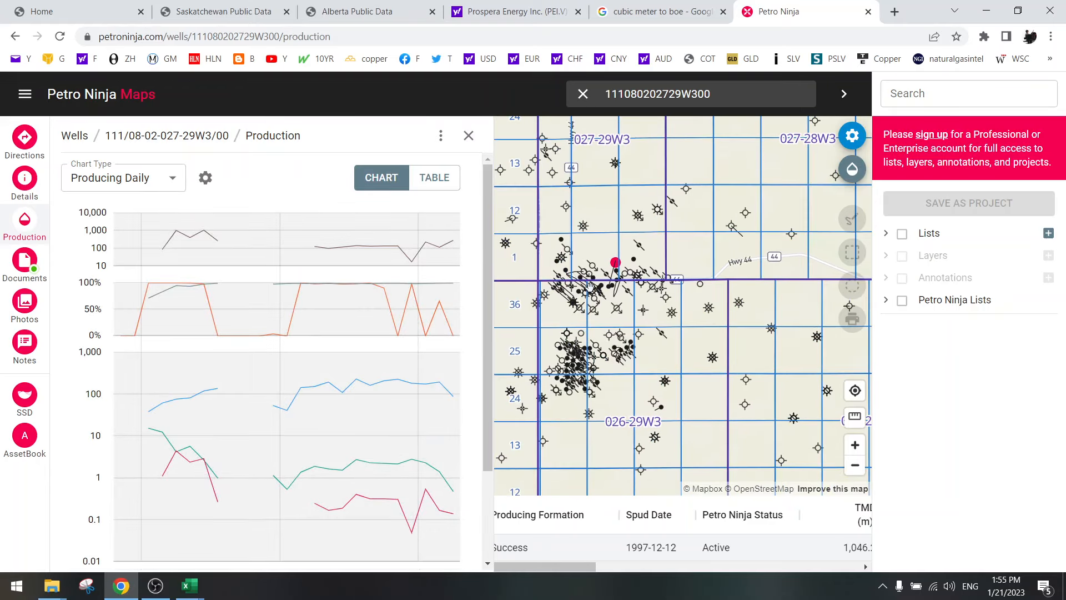
# - Examine well 111/08-02-027-29W3/00's map location and its recent oil production in the daily chart and table
pyautogui.scroll(-3, 581, 304)
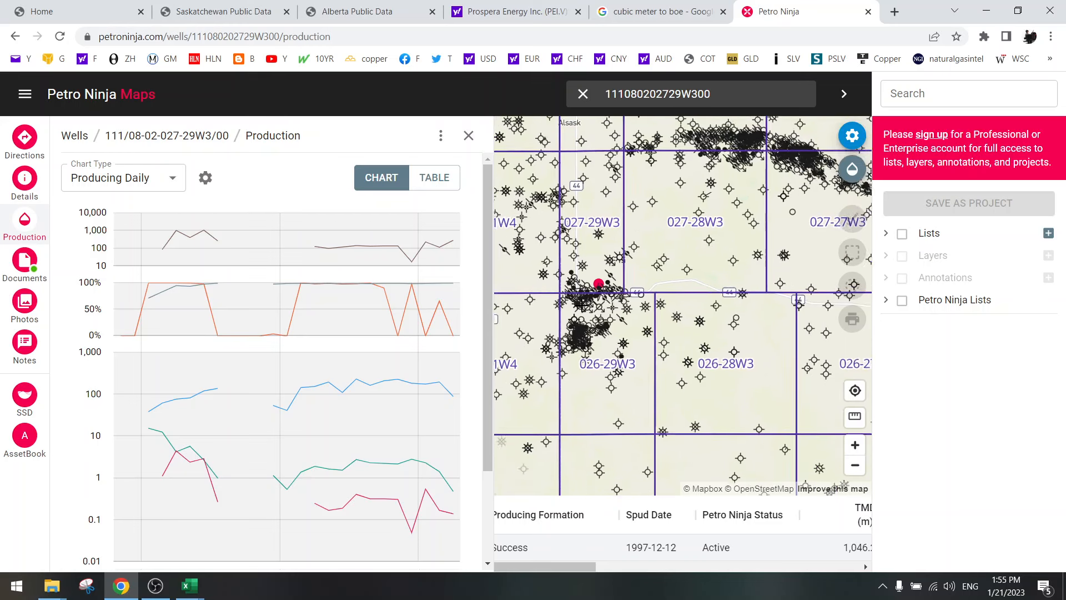
pyautogui.scroll(3, 582, 297)
pyautogui.moveTo(540, 271); pyautogui.dragTo(599, 265)
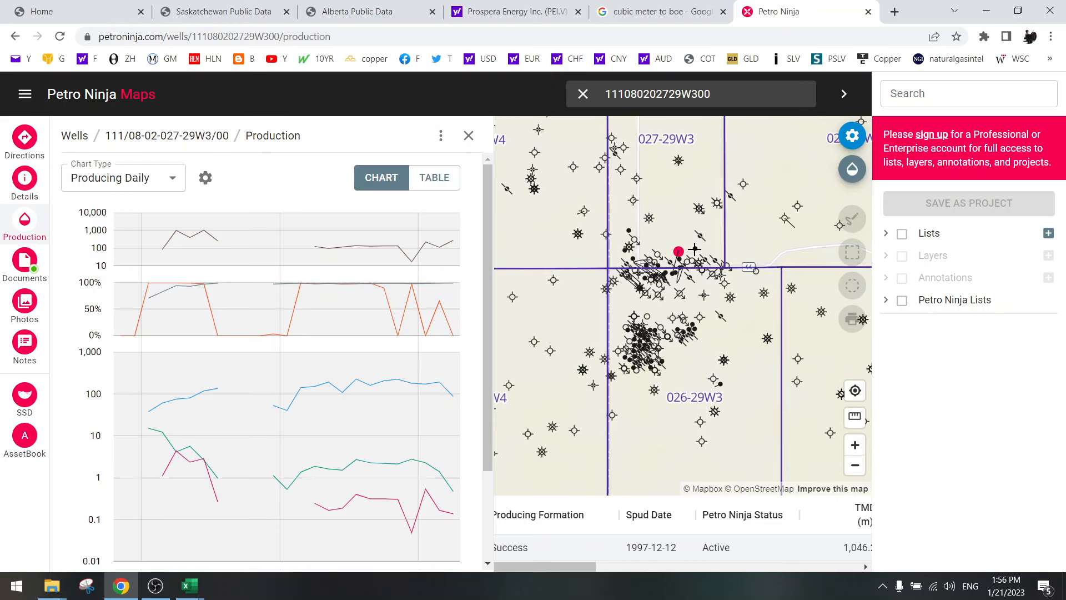
pyautogui.moveTo(456, 502)
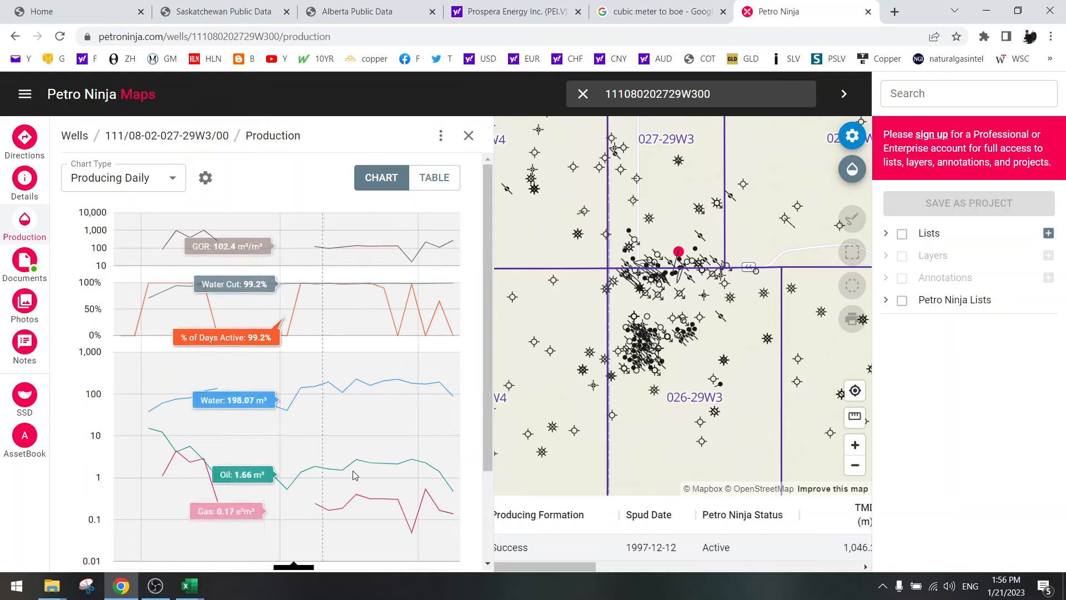
pyautogui.click(436, 177)
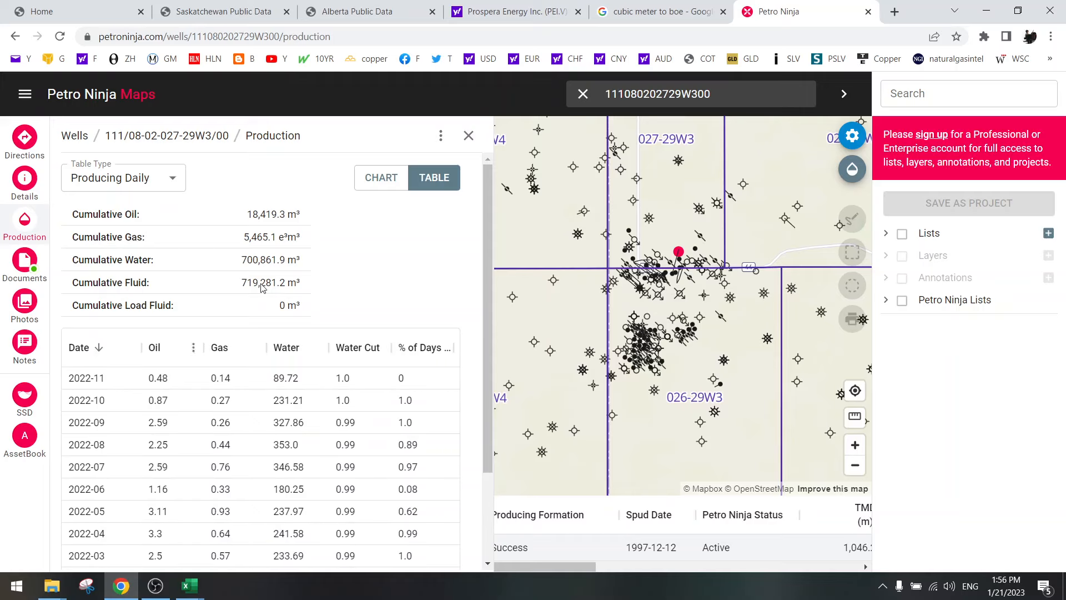
pyautogui.click(390, 175)
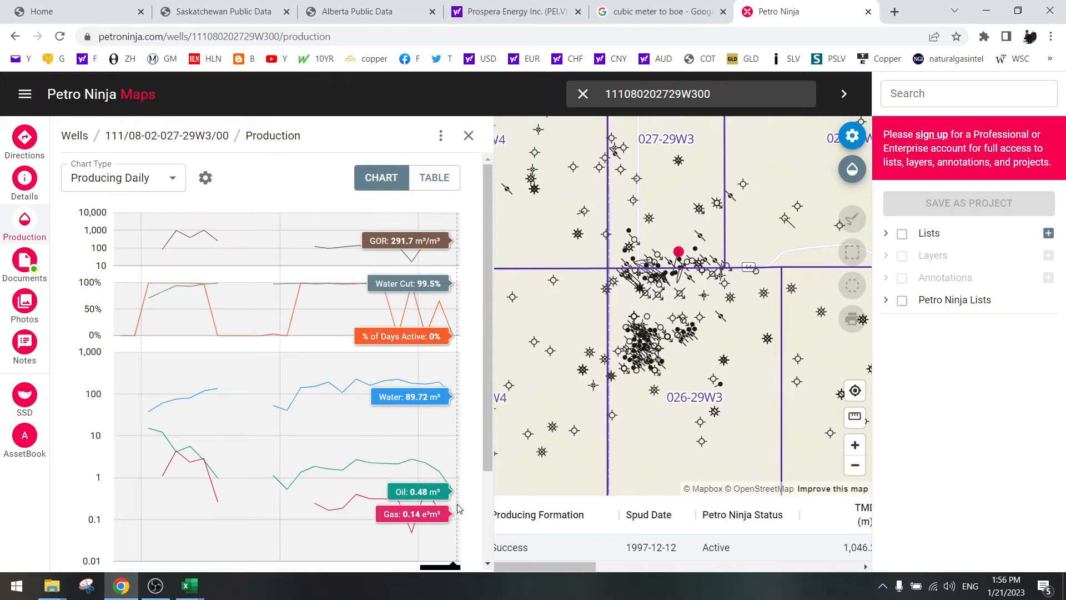
pyautogui.moveTo(453, 493)
# - Switch to the Vol_2022-12-SK workbook and copy row 13's bbl/d oct formula into its bbl/d dec cell on the Oct-2022 sheet
pyautogui.click(190, 586)
pyautogui.click(264, 523)
pyautogui.click(595, 268)
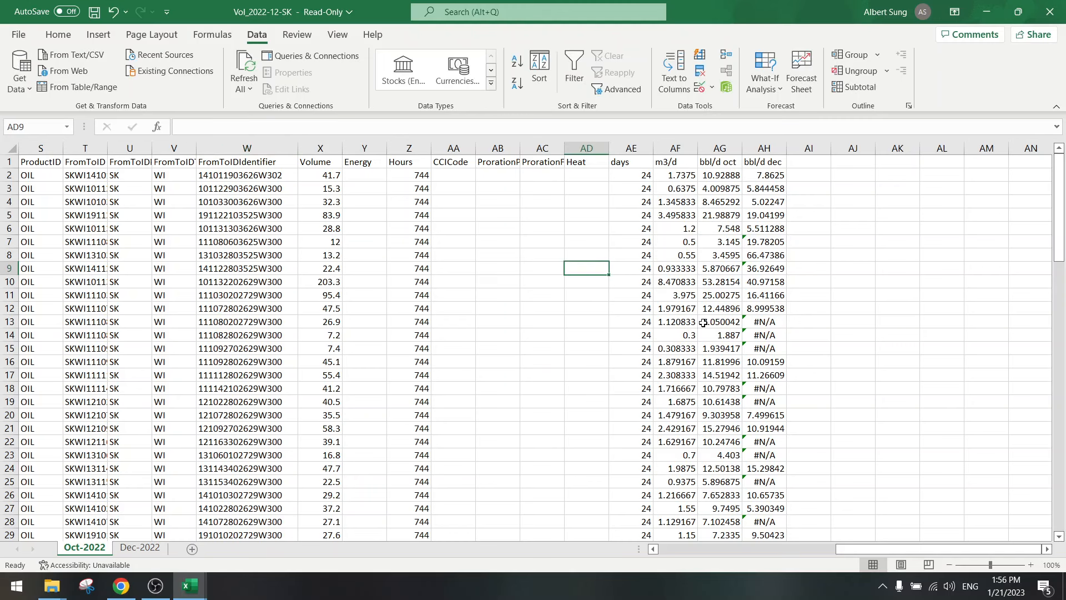
pyautogui.click(662, 325)
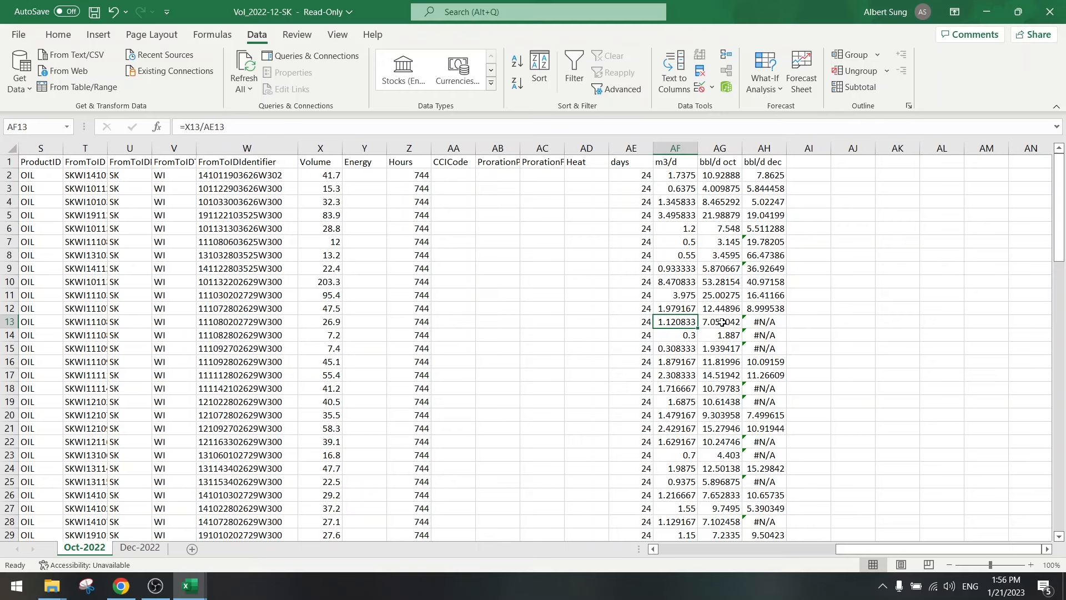
pyautogui.click(722, 322)
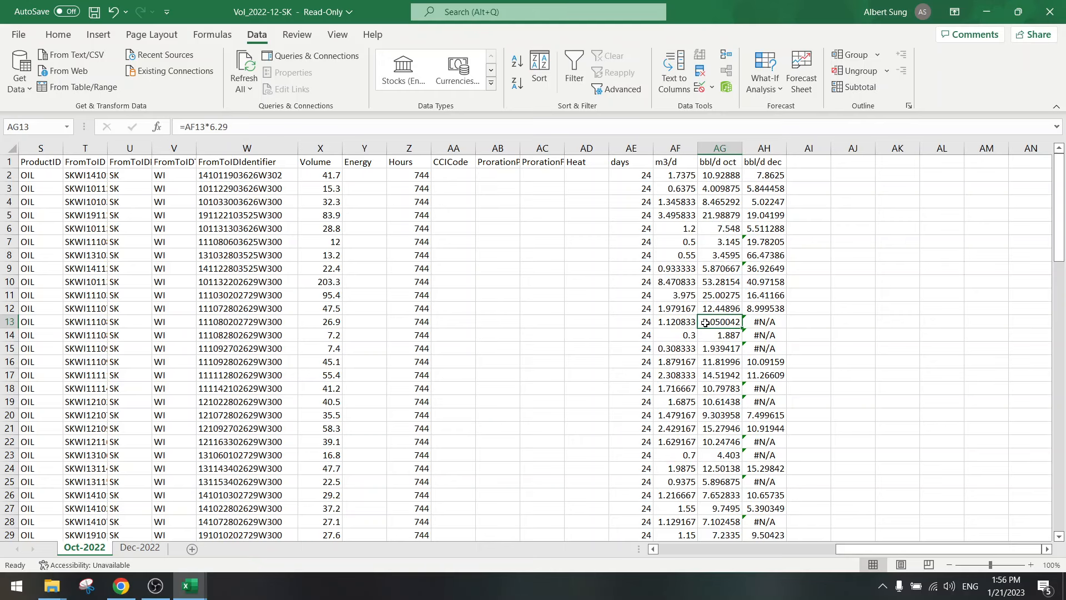
pyautogui.hotkey('ctrl', 'c')
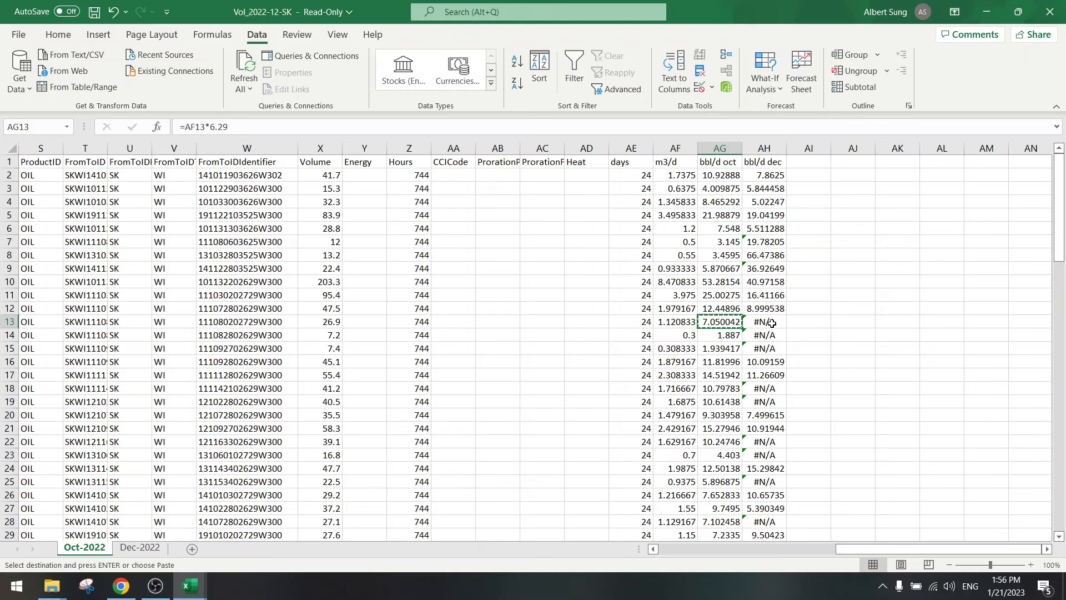
pyautogui.click(772, 324)
pyautogui.hotkey('ctrl', 'v')
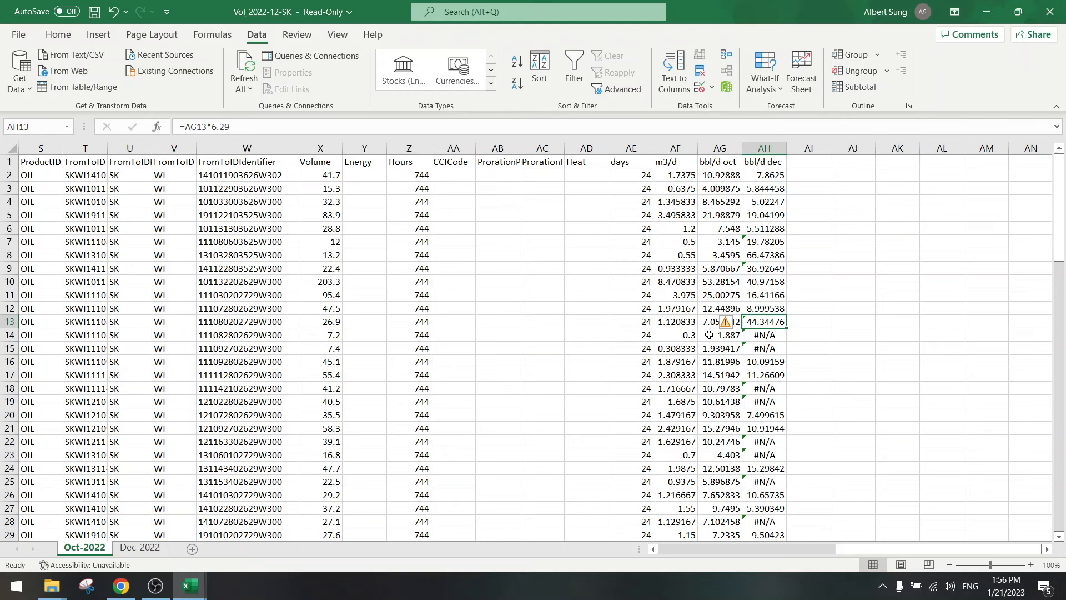
# - Copy the bbl/d oct formulas of rows 14, 15 and 18 into the bbl/d dec cells of the same rows
pyautogui.click(710, 335)
pyautogui.hotkey('ctrl', 'c')
pyautogui.click(771, 334)
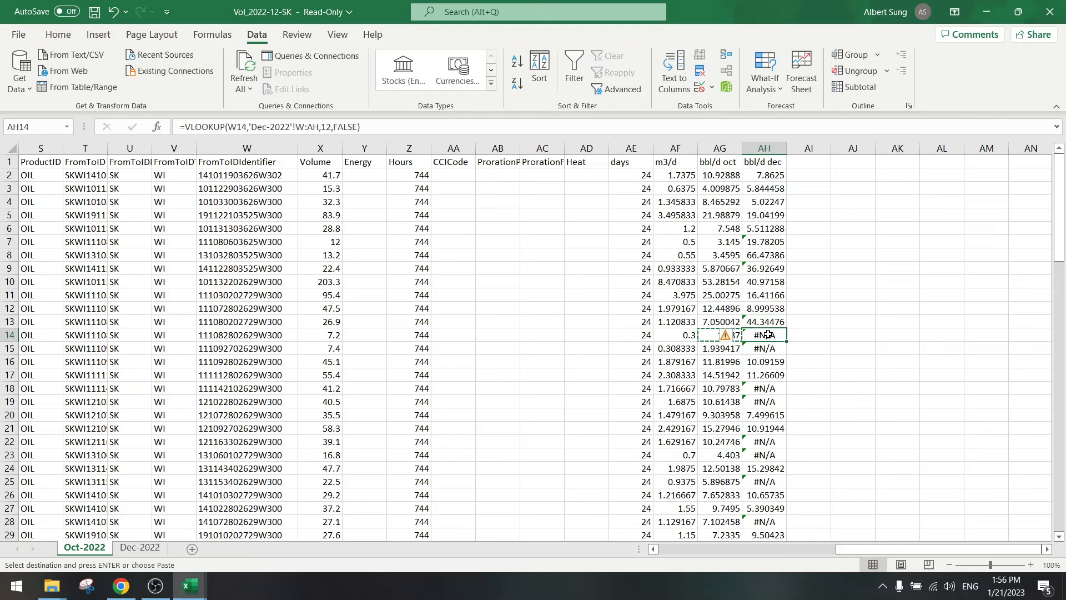
pyautogui.hotkey('ctrl', 'v')
pyautogui.click(714, 349)
pyautogui.hotkey('ctrl', 'c')
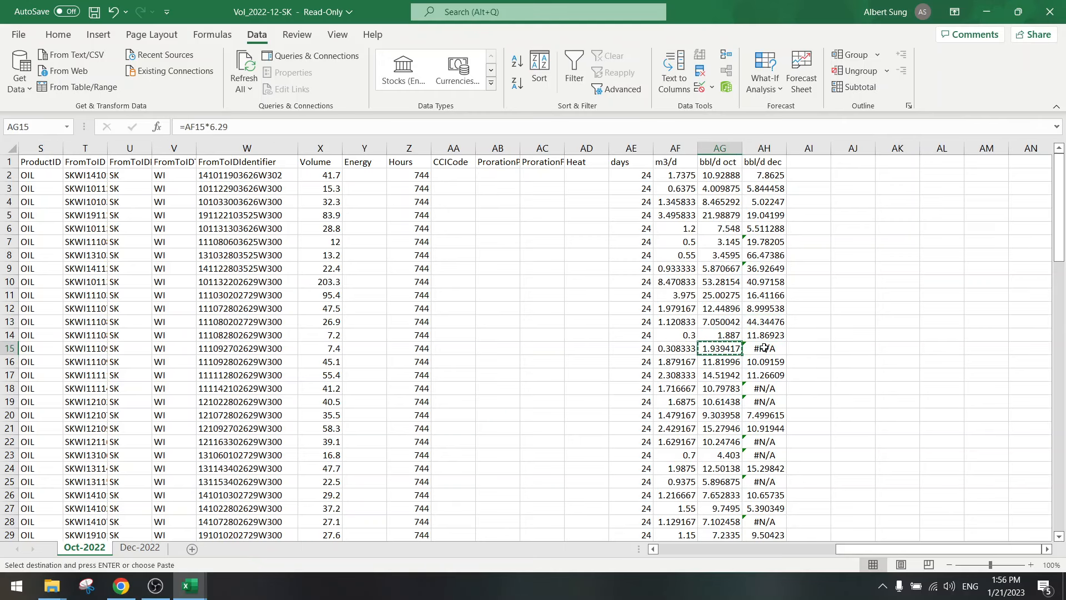
pyautogui.press('Right')
pyautogui.hotkey('ctrl', 'v')
pyautogui.click(716, 388)
pyautogui.hotkey('ctrl', 'c')
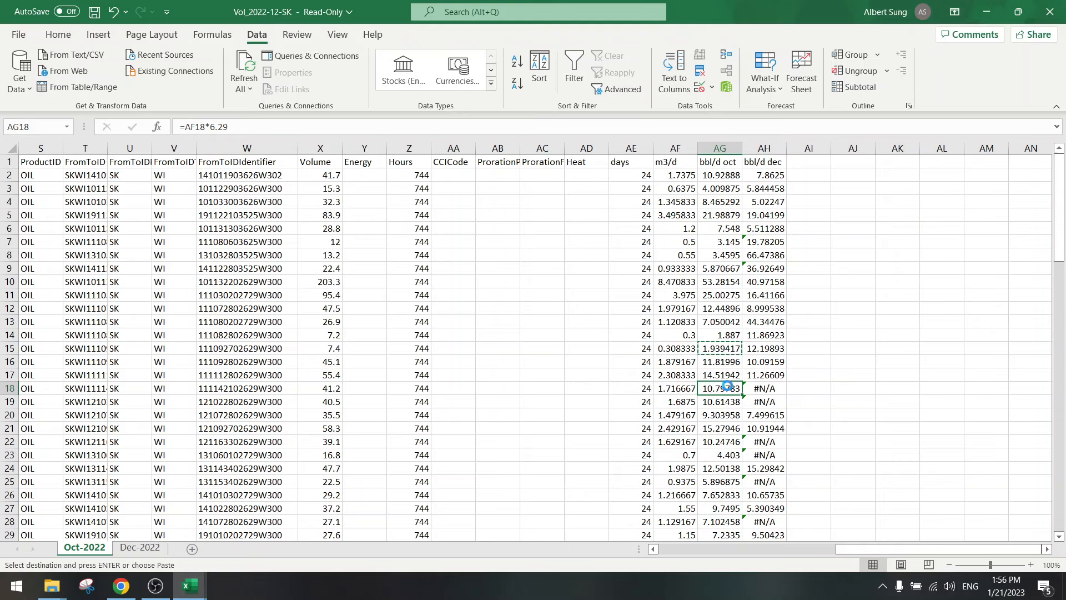
pyautogui.click(768, 389)
pyautogui.hotkey('ctrl', 'v')
pyautogui.click(713, 388)
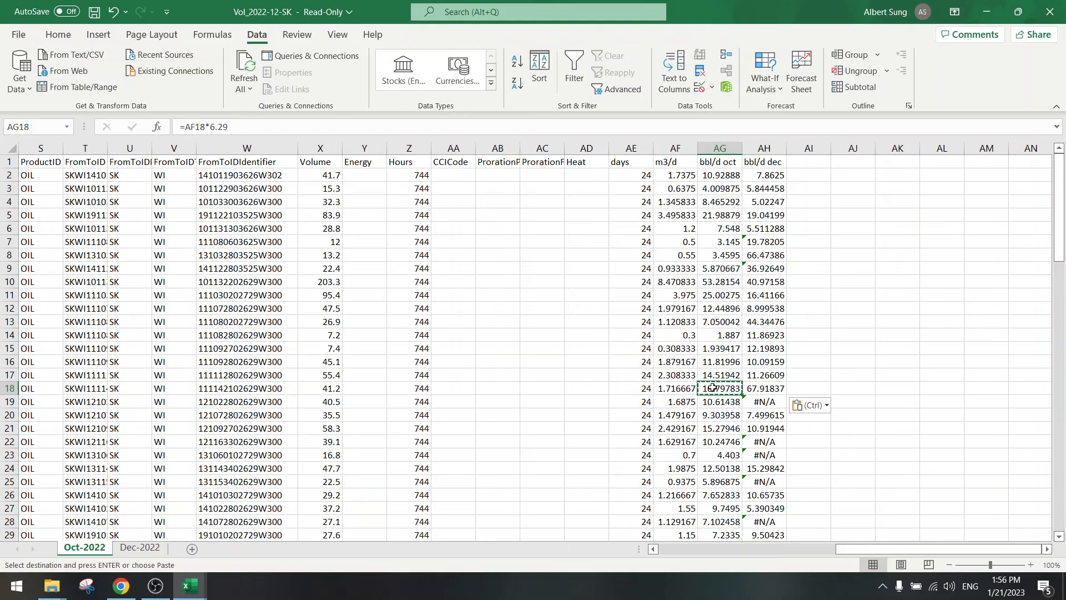
pyautogui.click(265, 389)
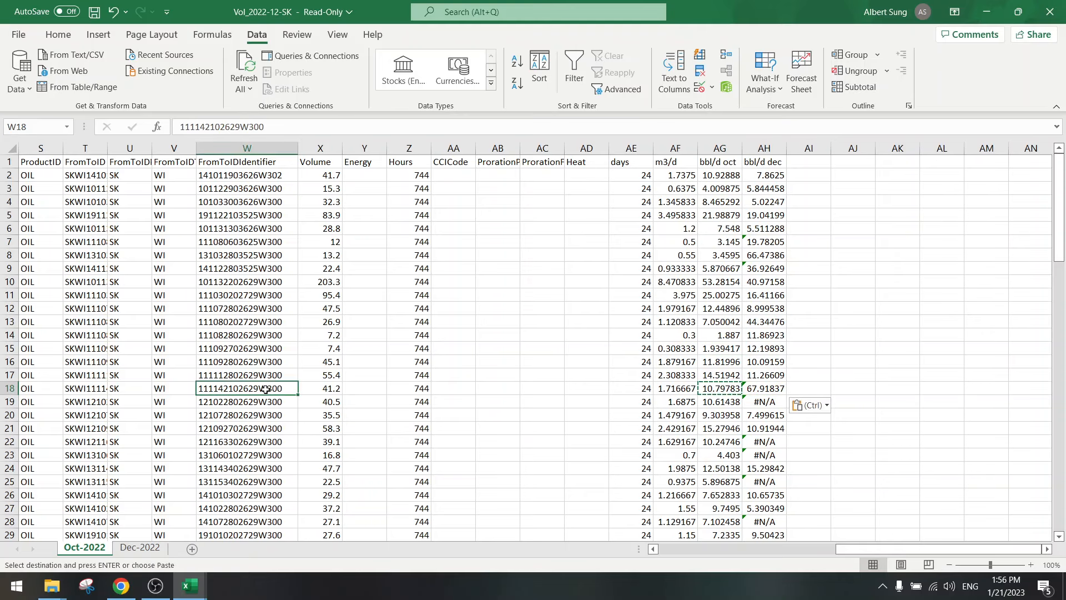
pyautogui.hotkey('ctrl', 'c')
pyautogui.hotkey('alt', 'Tab')
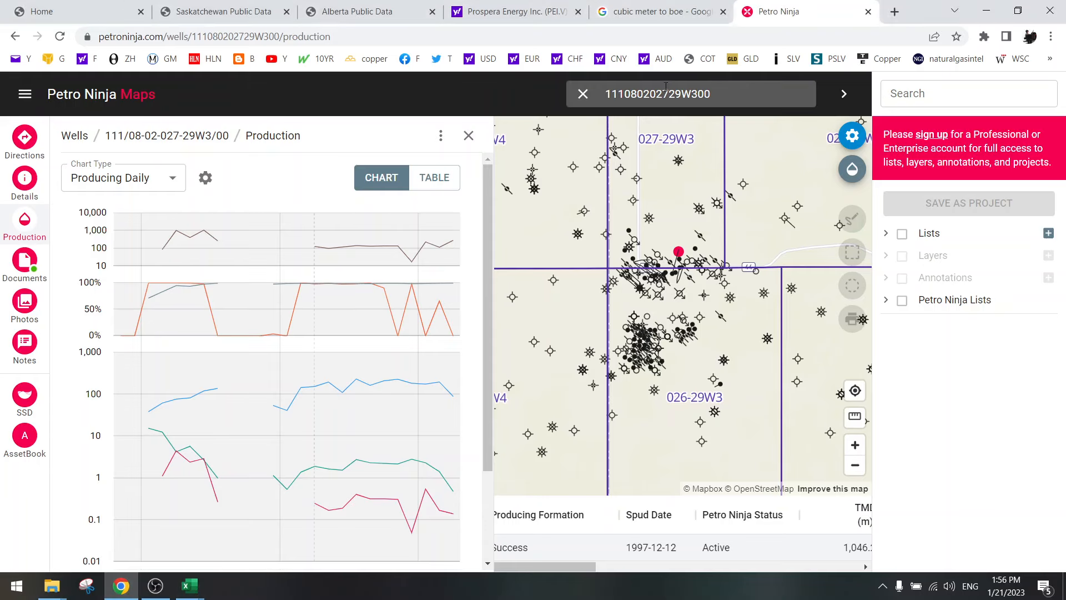
pyautogui.hotkey('ctrl', 'v')
pyautogui.press('Return')
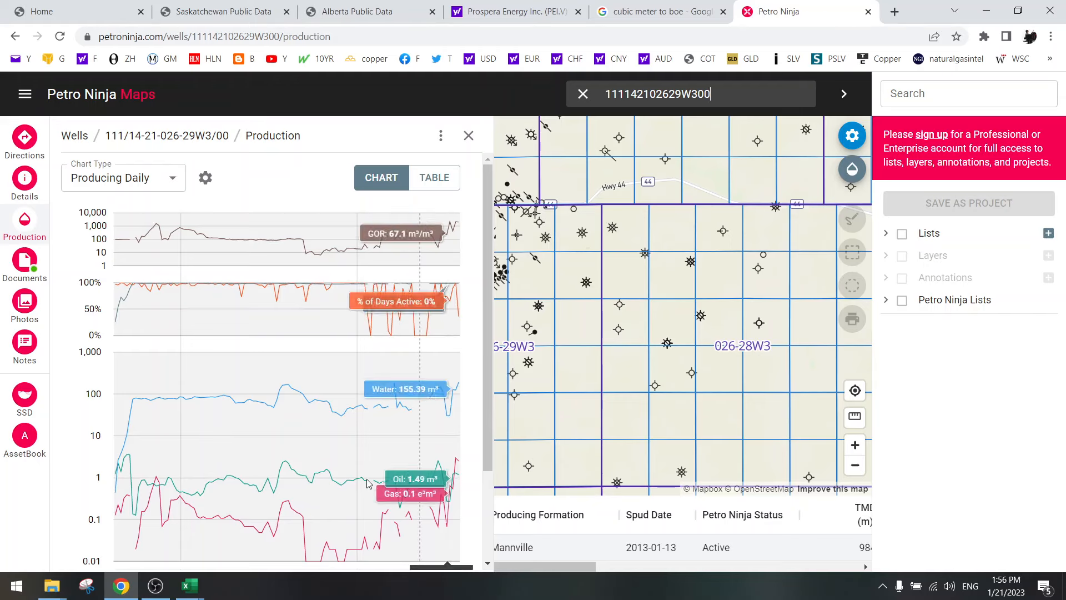
# - Check well 111/14-21-026-29W3/00's November 2022 oil figure in the production table and return to the chart
pyautogui.click(435, 178)
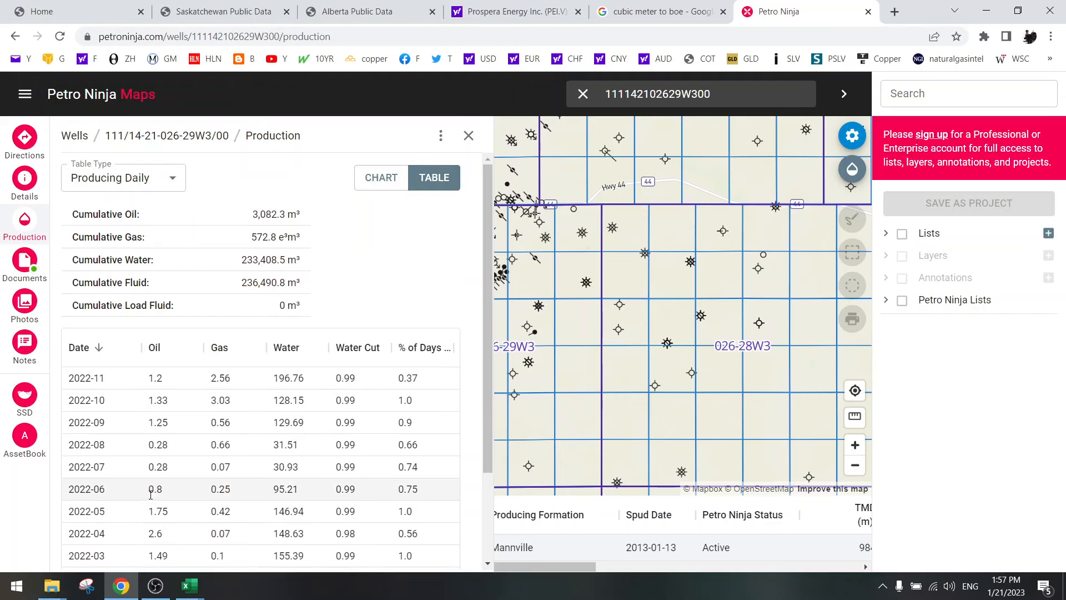
pyautogui.moveTo(74, 377); pyautogui.dragTo(152, 374)
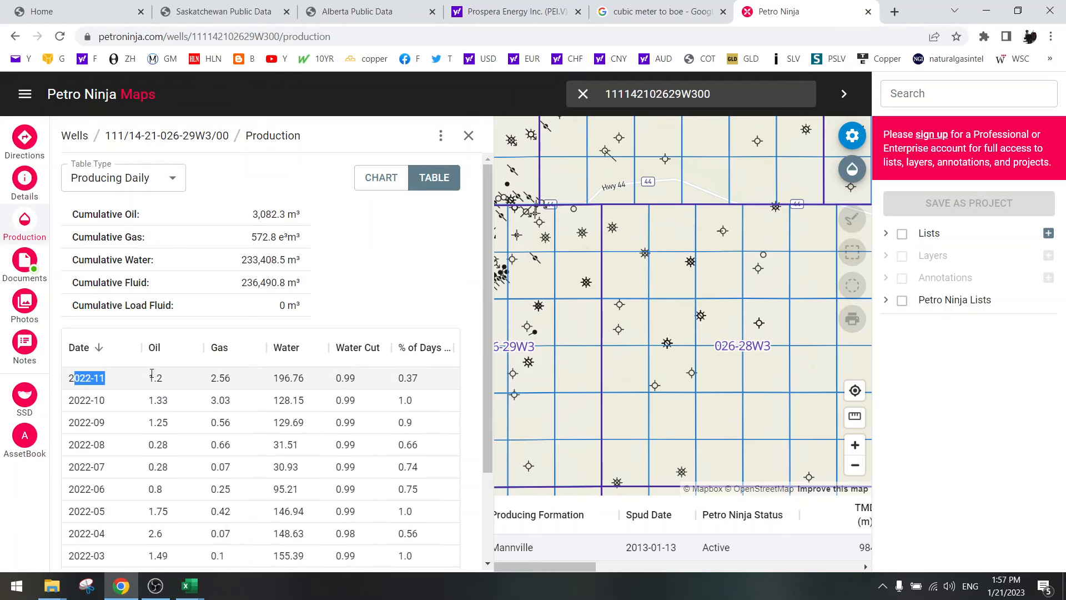
pyautogui.click(381, 178)
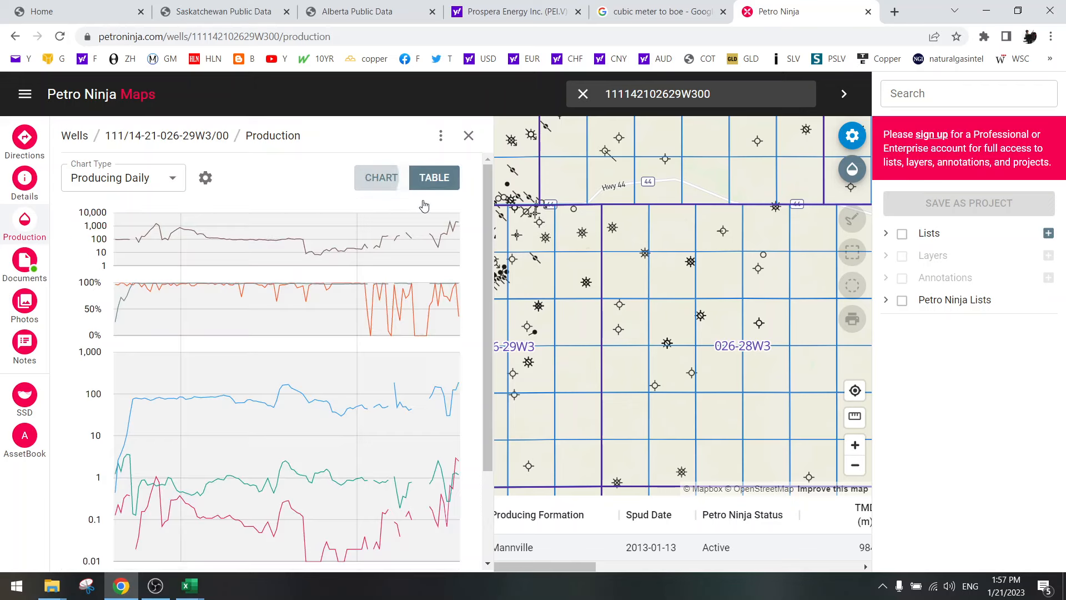
# - Locate the well on the map, view neighbouring well 192/15-21-026-29W3/00's production, and reselect well 111/14-21-026-29W3/00
pyautogui.moveTo(605, 283); pyautogui.dragTo(755, 275)
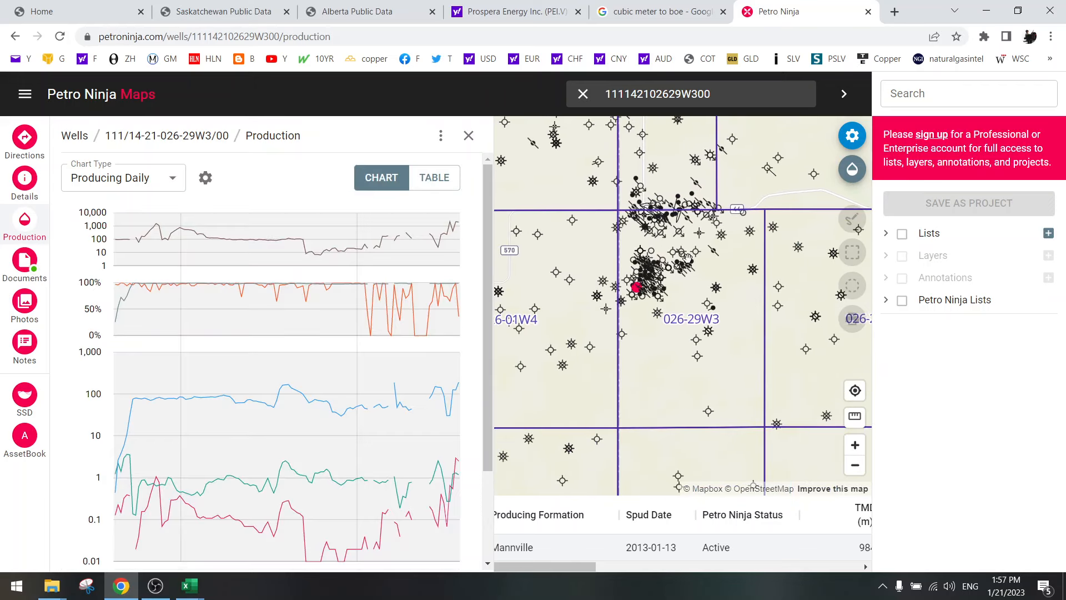
pyautogui.scroll(3, 650, 262)
pyautogui.scroll(5, 649, 262)
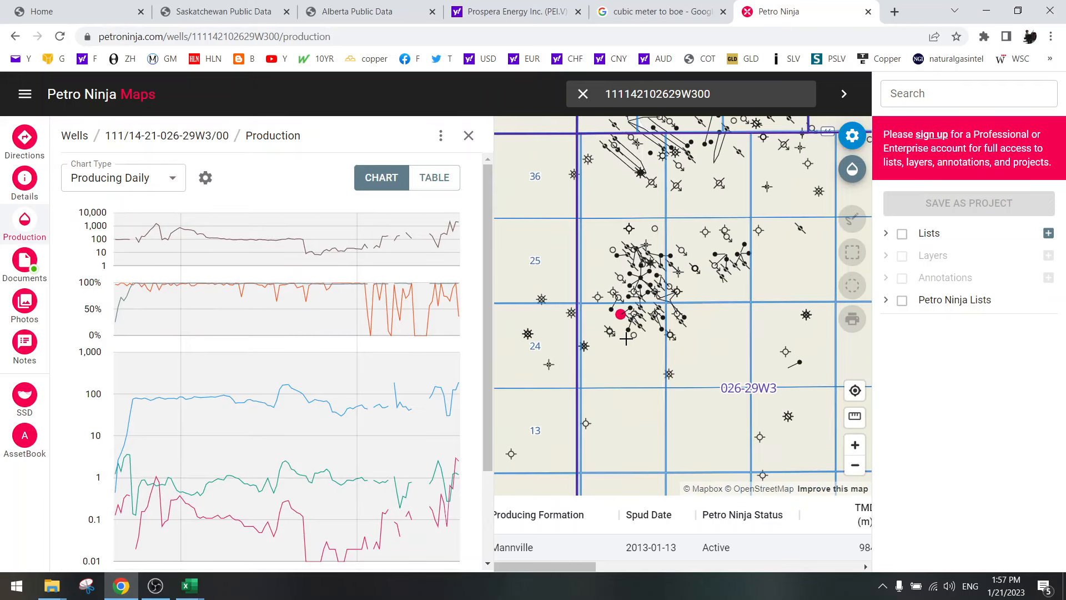
pyautogui.scroll(2, 612, 293)
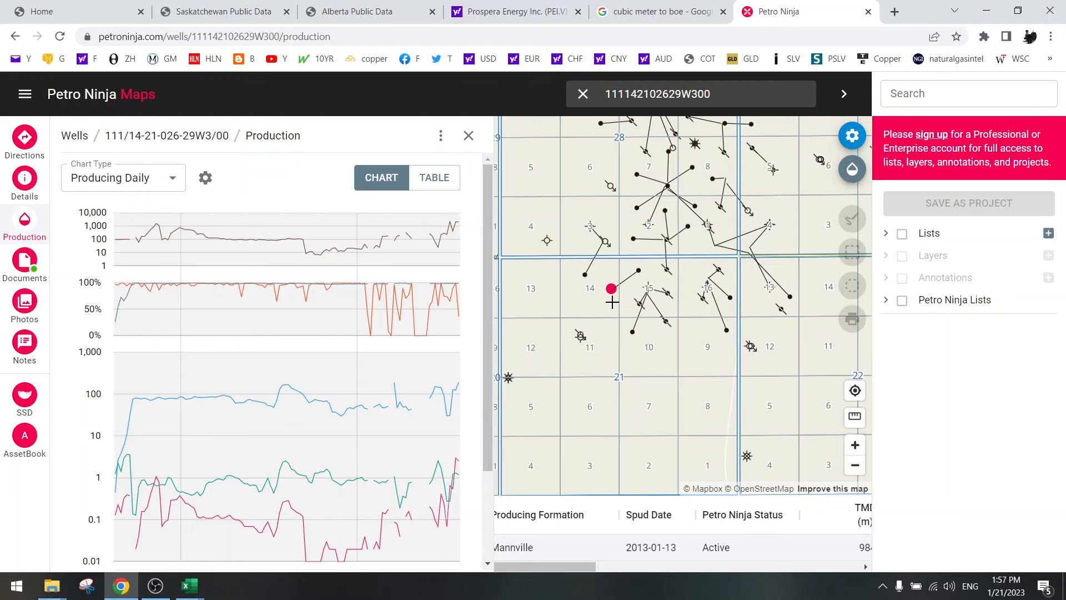
pyautogui.scroll(-1, 618, 310)
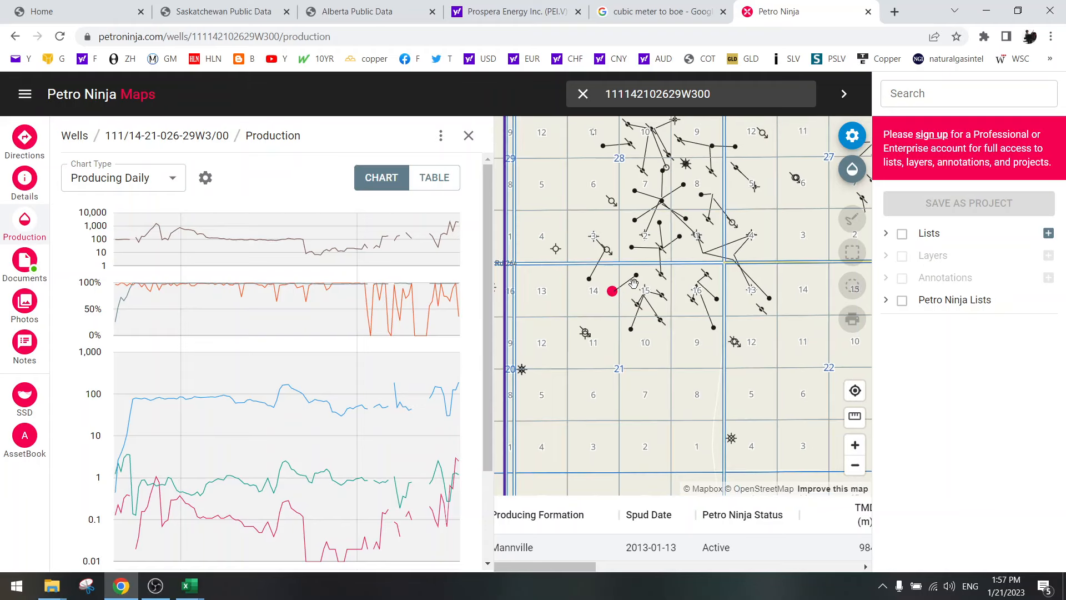
pyautogui.click(637, 275)
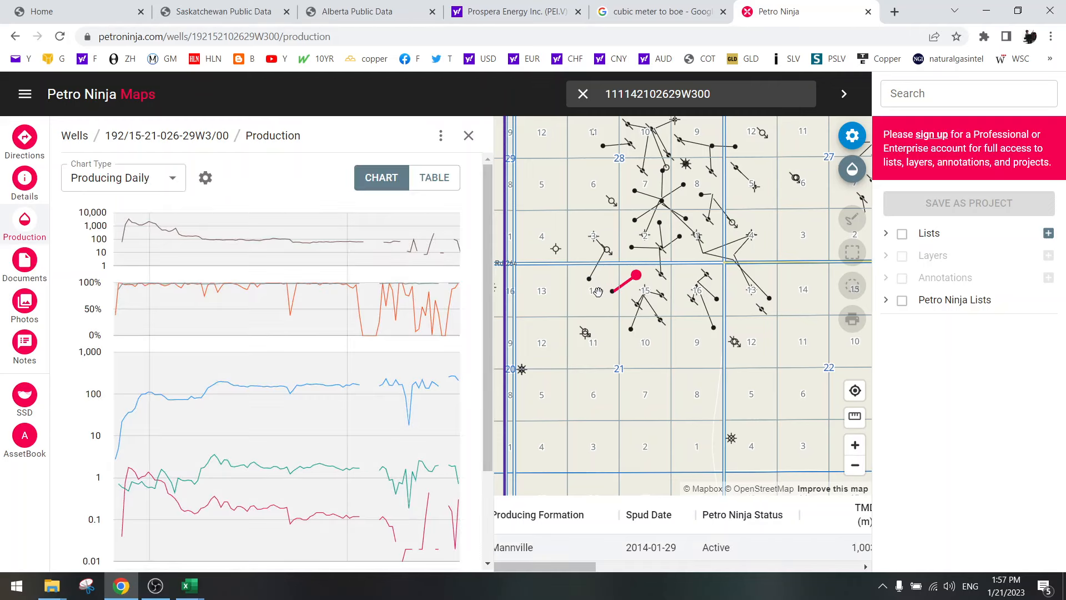
pyautogui.click(612, 291)
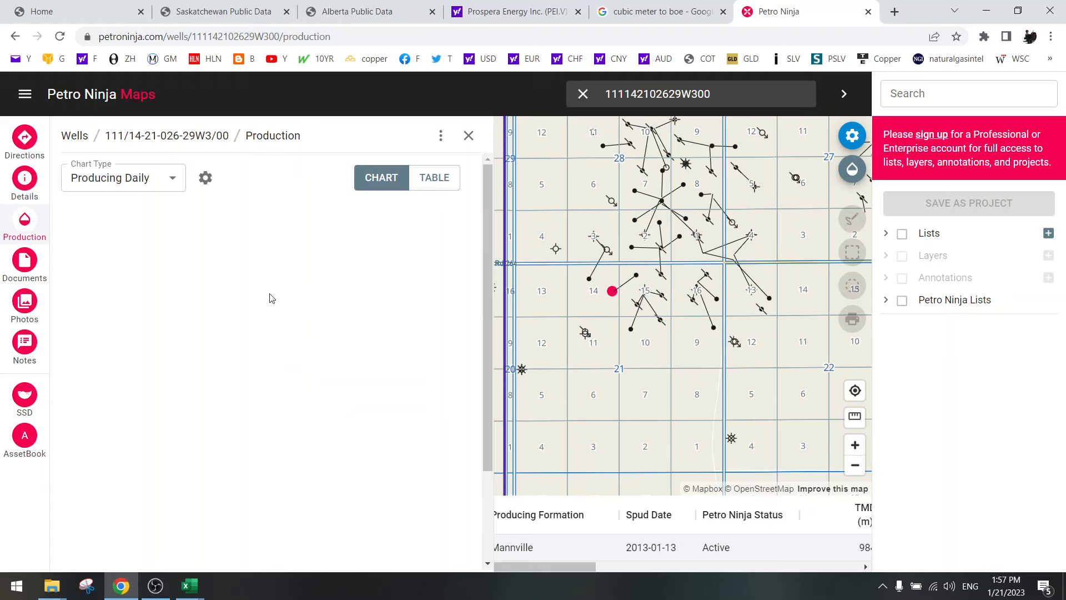
# - Review well 111/14-21-026-29W3/00's daily production chart and table, and switch back to the Vol_2022-12-SK workbook
pyautogui.scroll(-1, 239, 411)
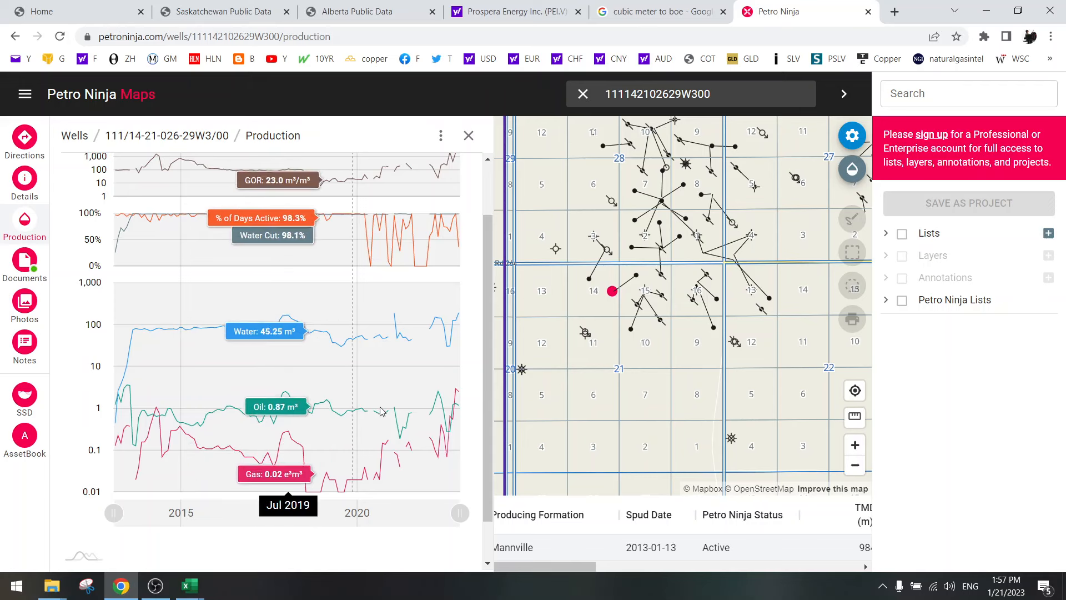
pyautogui.scroll(2, 478, 305)
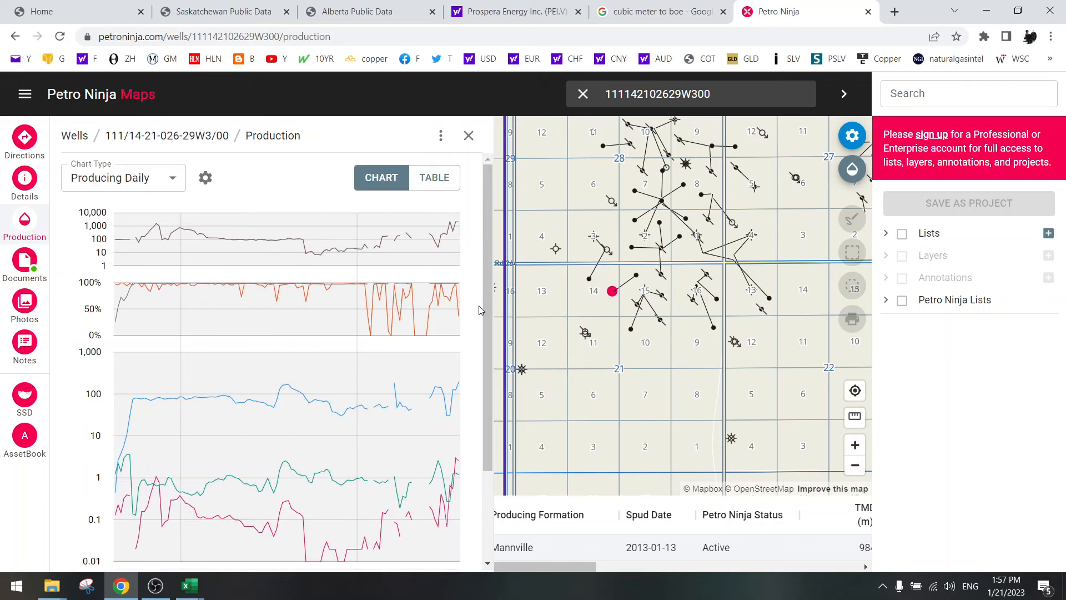
pyautogui.click(442, 185)
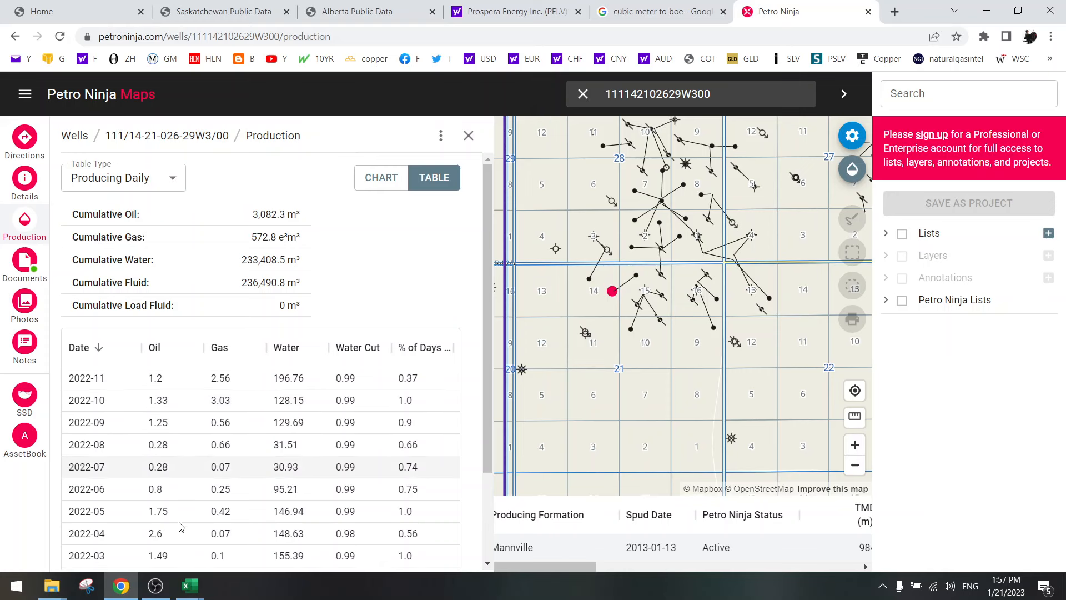
pyautogui.click(190, 586)
pyautogui.click(218, 566)
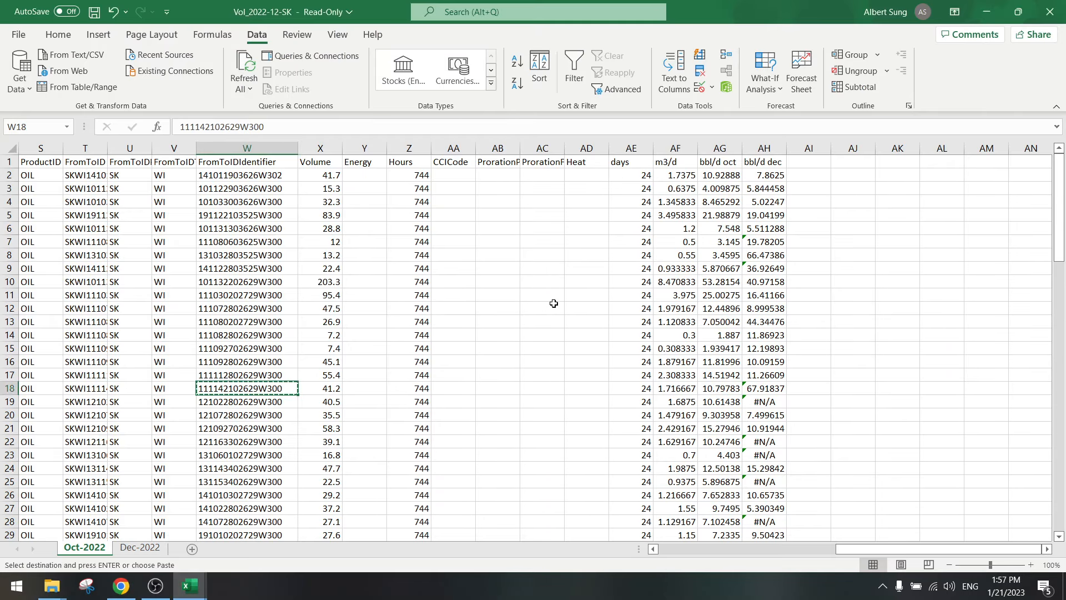
# - Check well 111/14-21-026-29W3/00's daily production table in Petro Ninja and return to the Vol_2022-12-SK workbook in Excel
pyautogui.hotkey('ctrl', 'c')
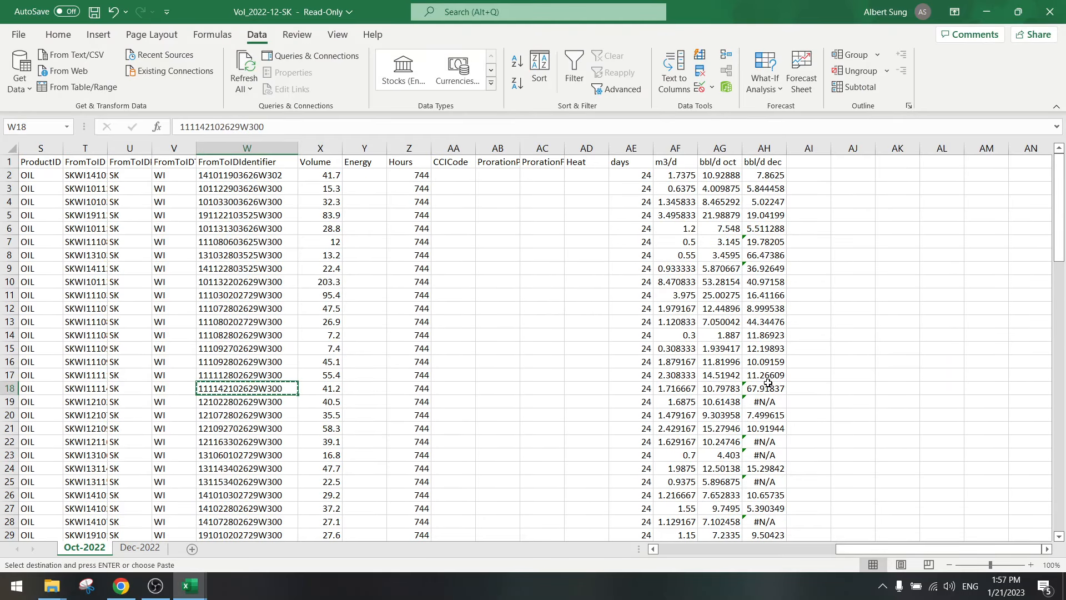
pyautogui.press('Escape')
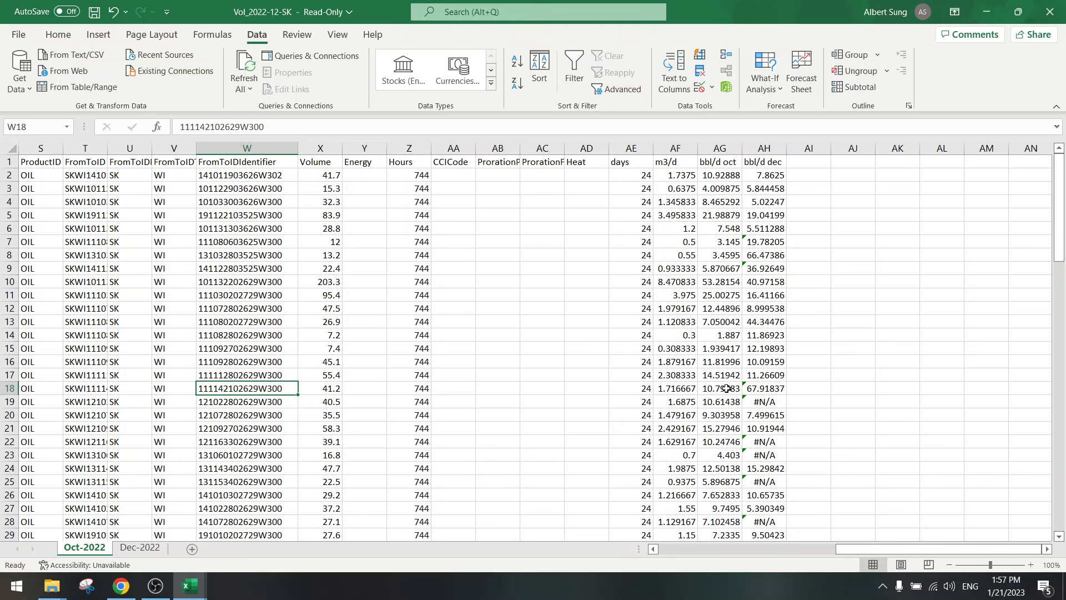
pyautogui.click(730, 401)
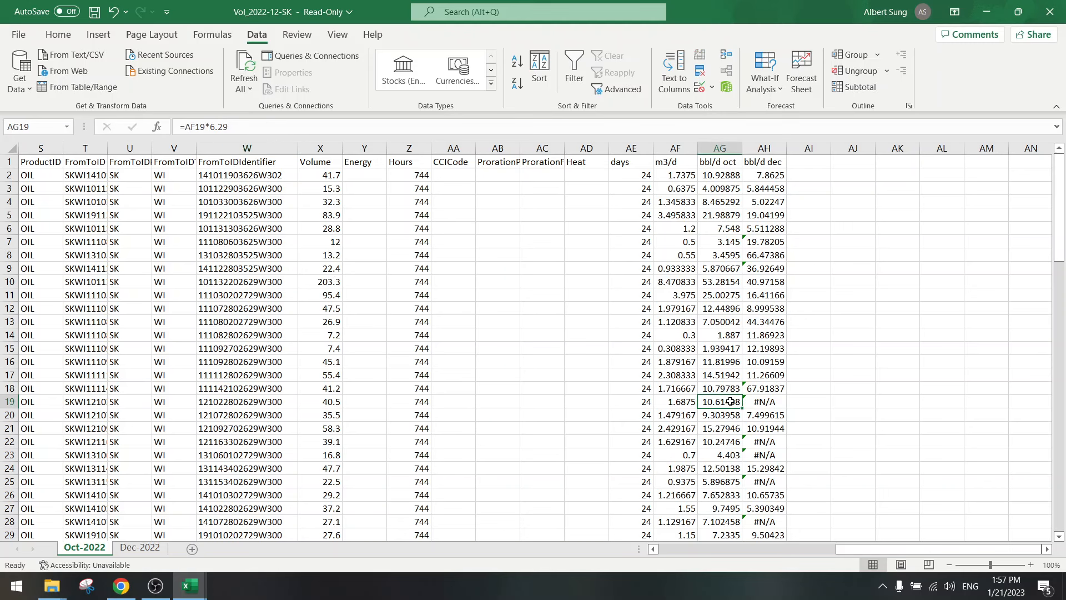
pyautogui.click(121, 586)
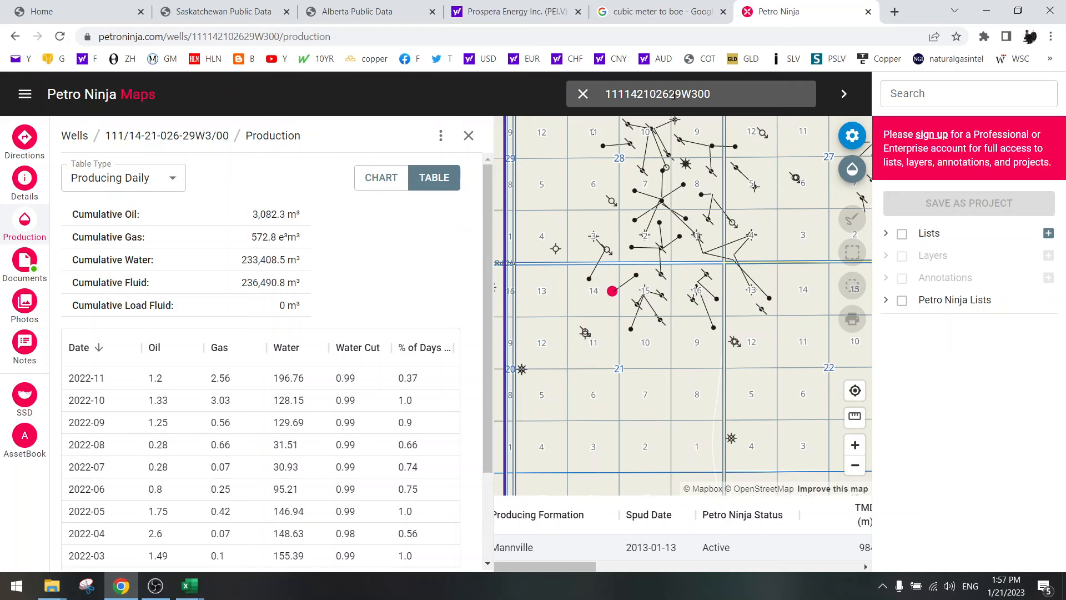
pyautogui.moveTo(203, 588)
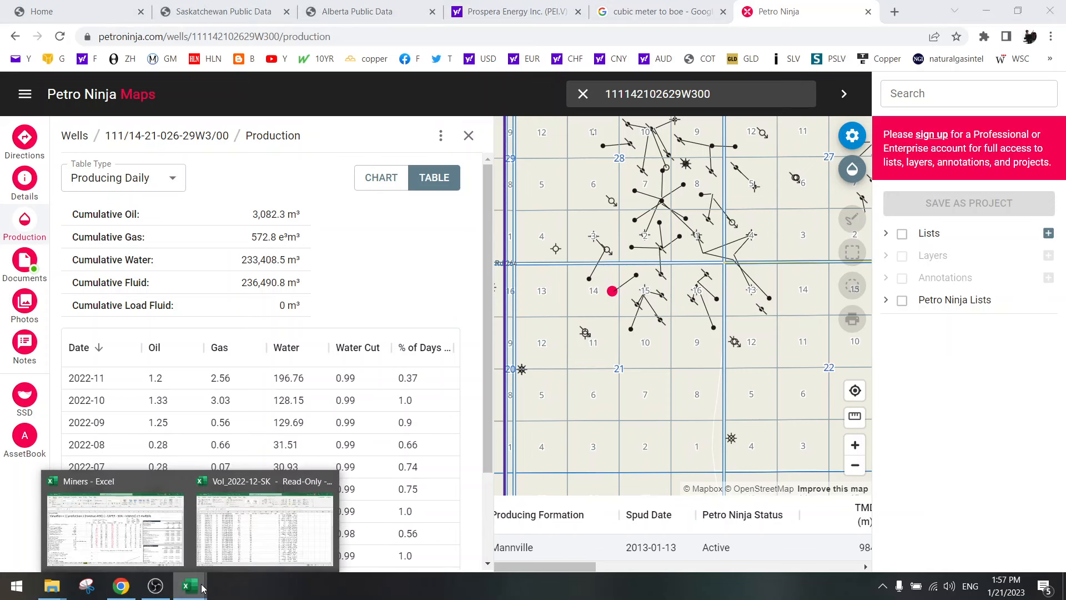
pyautogui.click(267, 540)
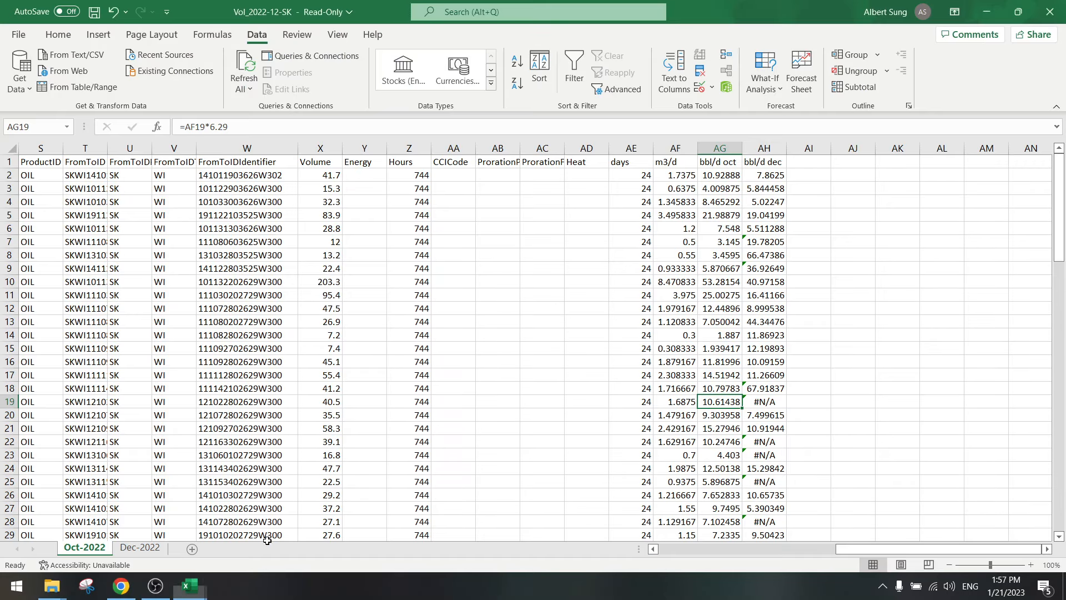
# - Trace row 18 across from the well identifier in column W to its October bbl/d cell and examine its formulas
pyautogui.click(275, 403)
pyautogui.click(262, 388)
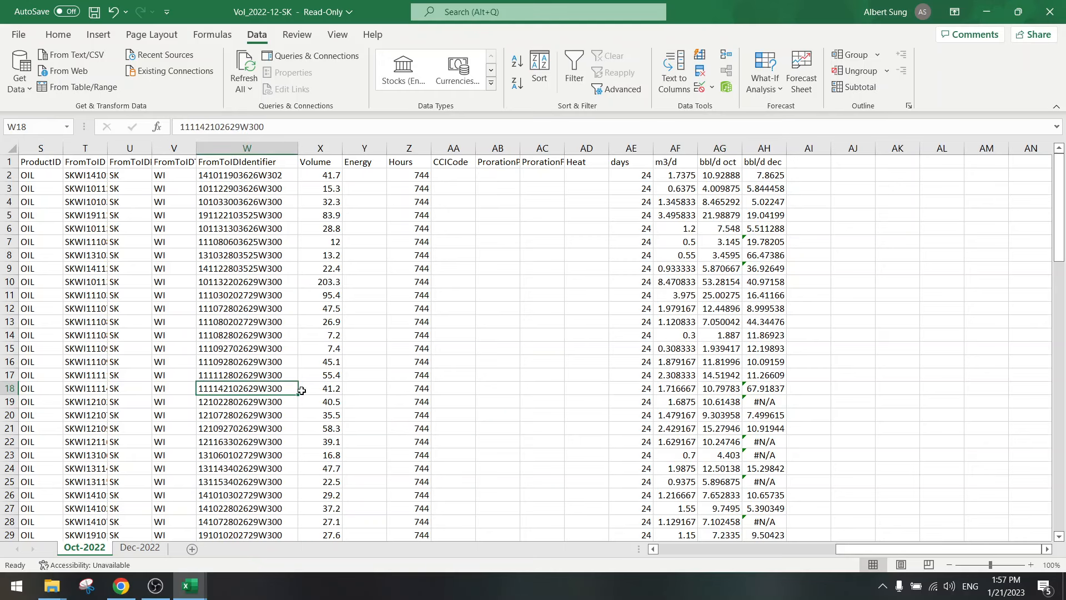
pyautogui.press('Right')
pyautogui.press('Right')
pyautogui.press('Right')
pyautogui.press('Right')
pyautogui.press('Right')
pyautogui.press('Right')
pyautogui.press('Right')
pyautogui.press('Right')
pyautogui.press('Right')
pyautogui.press('Right')
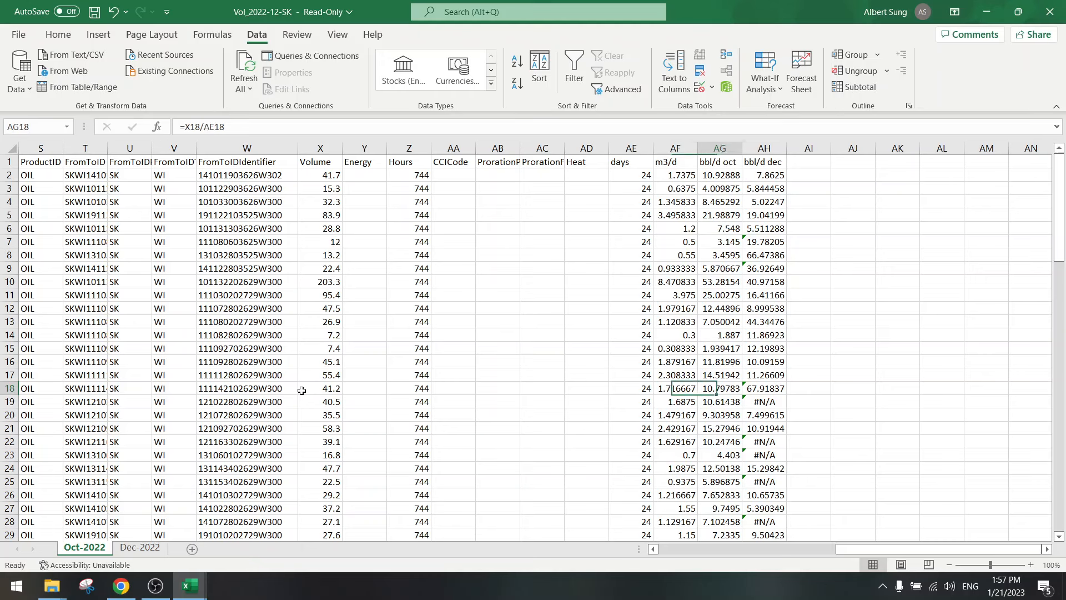
pyautogui.press('Right')
pyautogui.press('Left')
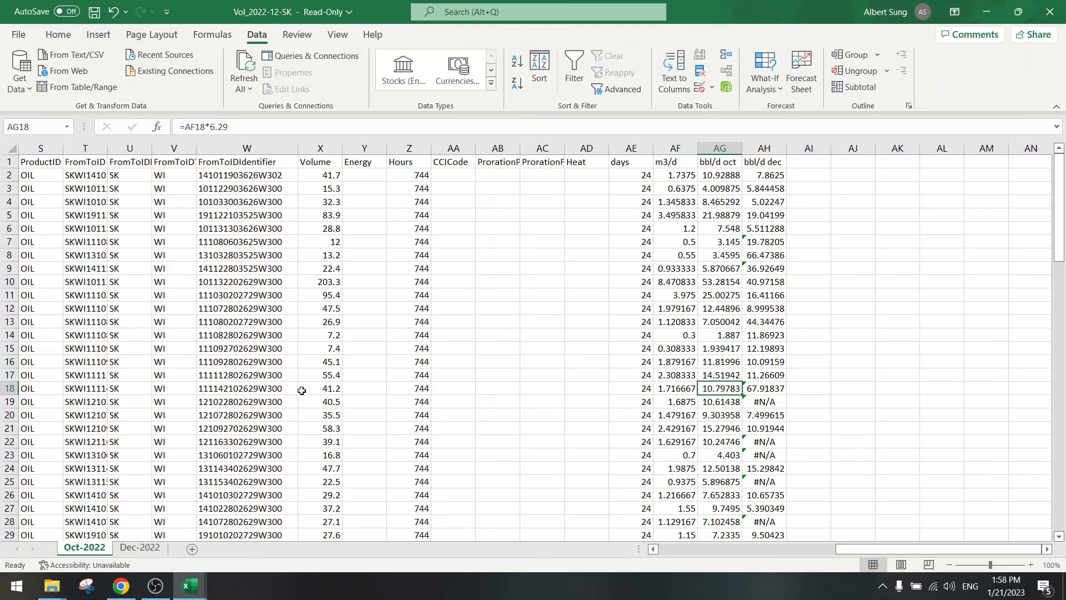
pyautogui.press('Up')
pyautogui.press('Down')
pyautogui.click(120, 585)
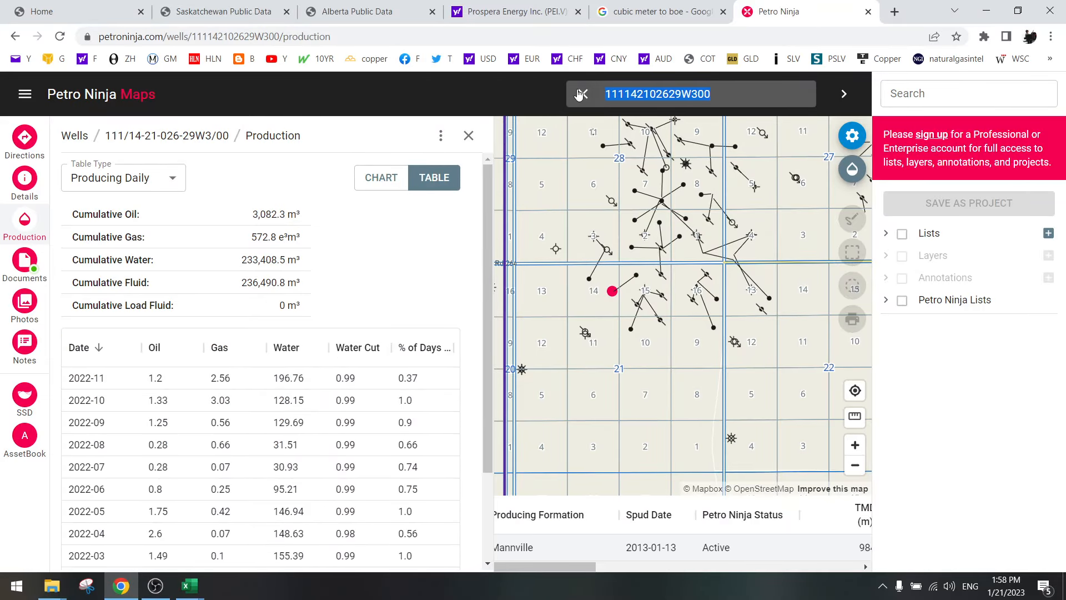
pyautogui.click(189, 586)
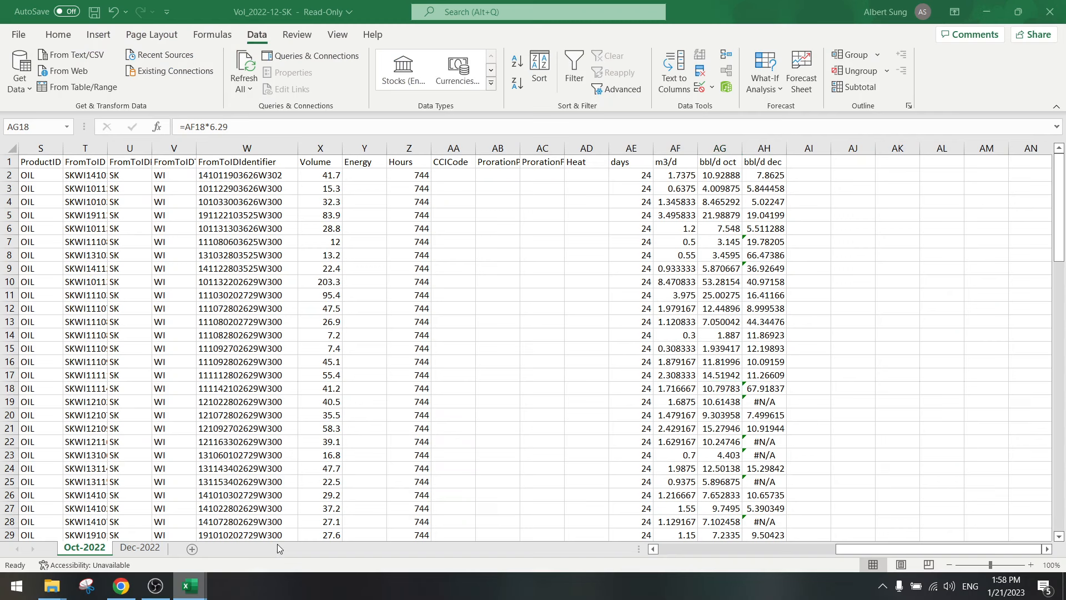
pyautogui.click(898, 383)
pyautogui.hotkey('ctrl', 'f')
pyautogui.hotkey('ctrl', 'v')
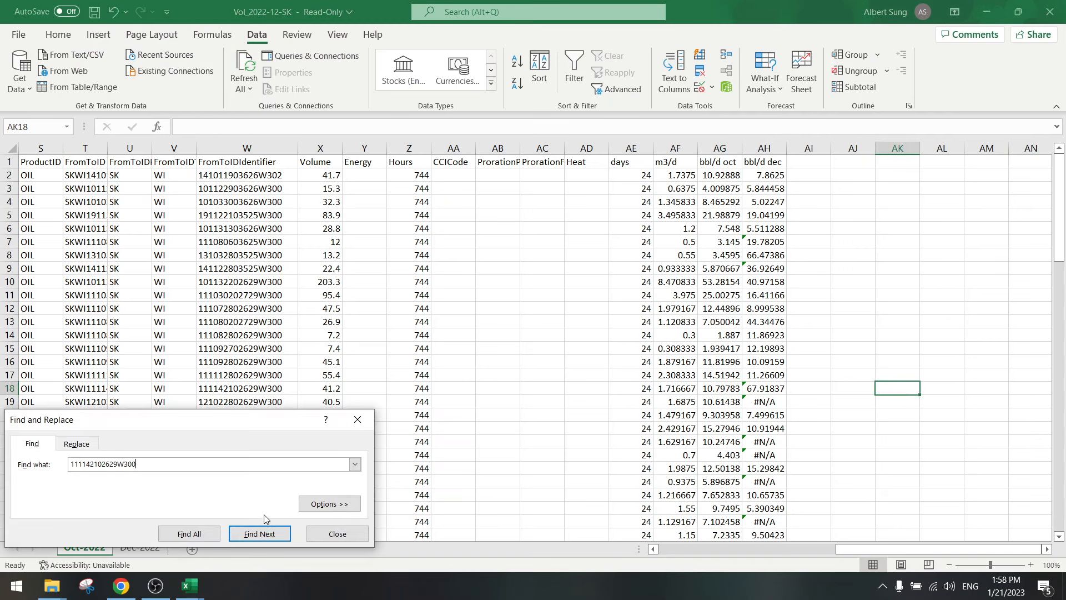
pyautogui.click(263, 532)
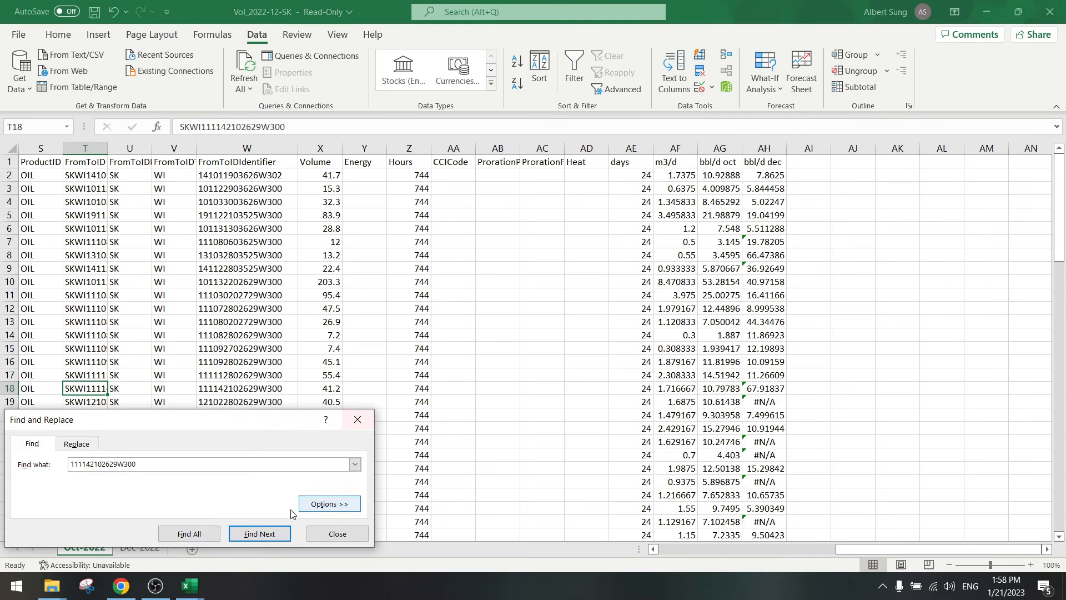
pyautogui.click(264, 533)
pyautogui.click(357, 420)
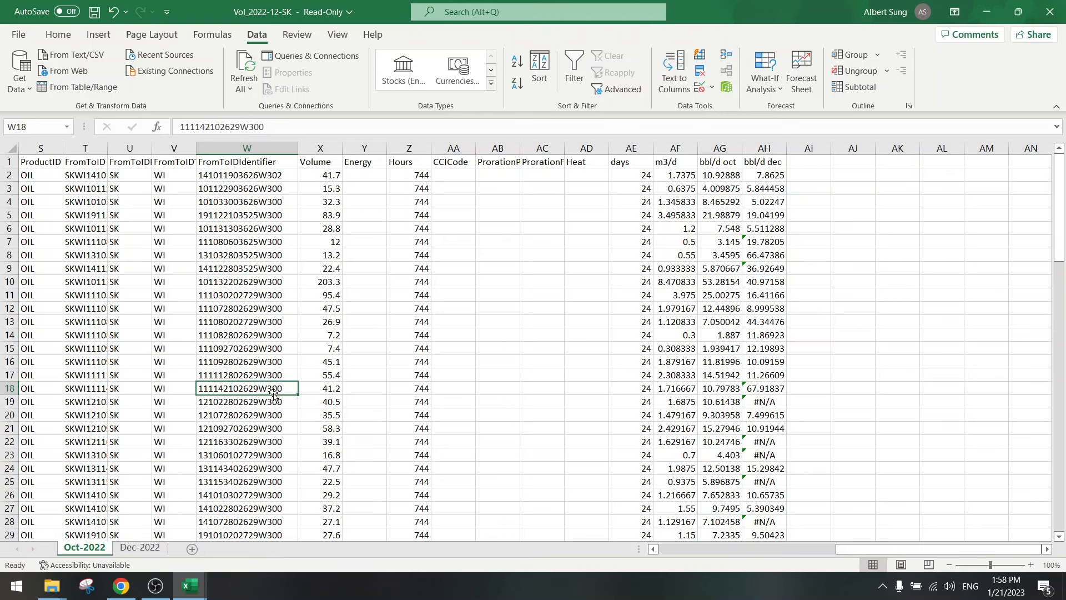
# - Compare the formulas behind the October and December bbl/d cells in rows 17 and 18
pyautogui.moveTo(266, 388); pyautogui.dragTo(773, 385)
pyautogui.click(726, 391)
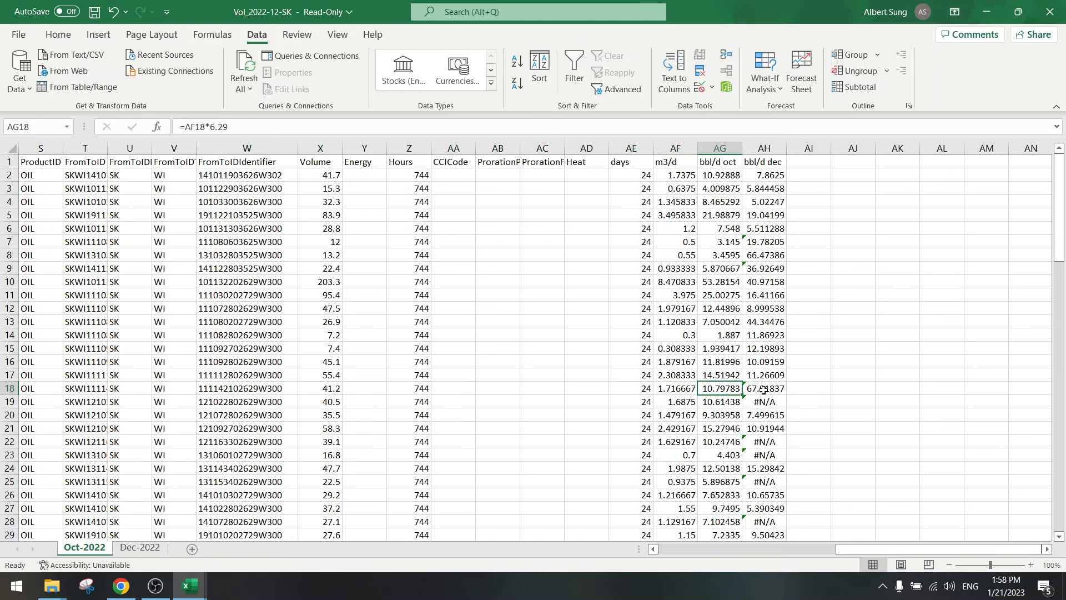
pyautogui.click(766, 390)
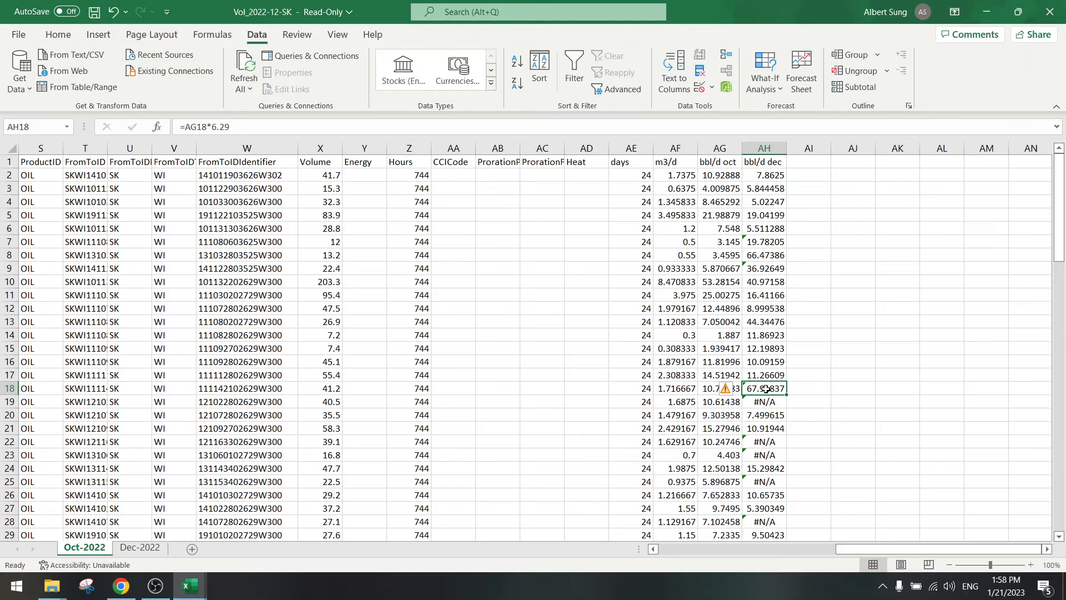
pyautogui.press('Left')
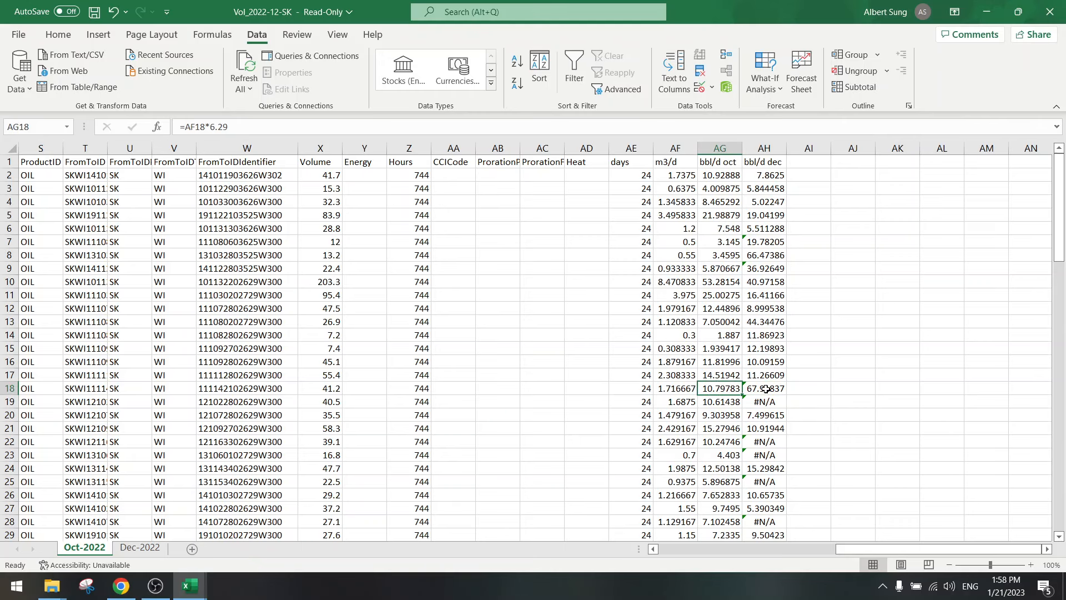
pyautogui.press('Right')
pyautogui.press('Up')
pyautogui.press('Left')
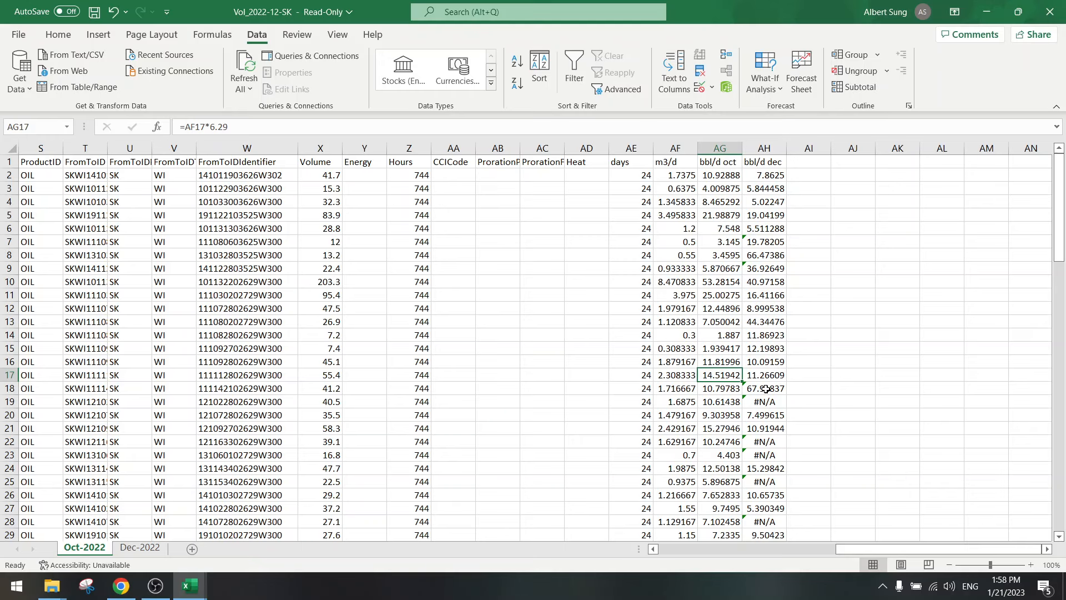
pyautogui.press('Right')
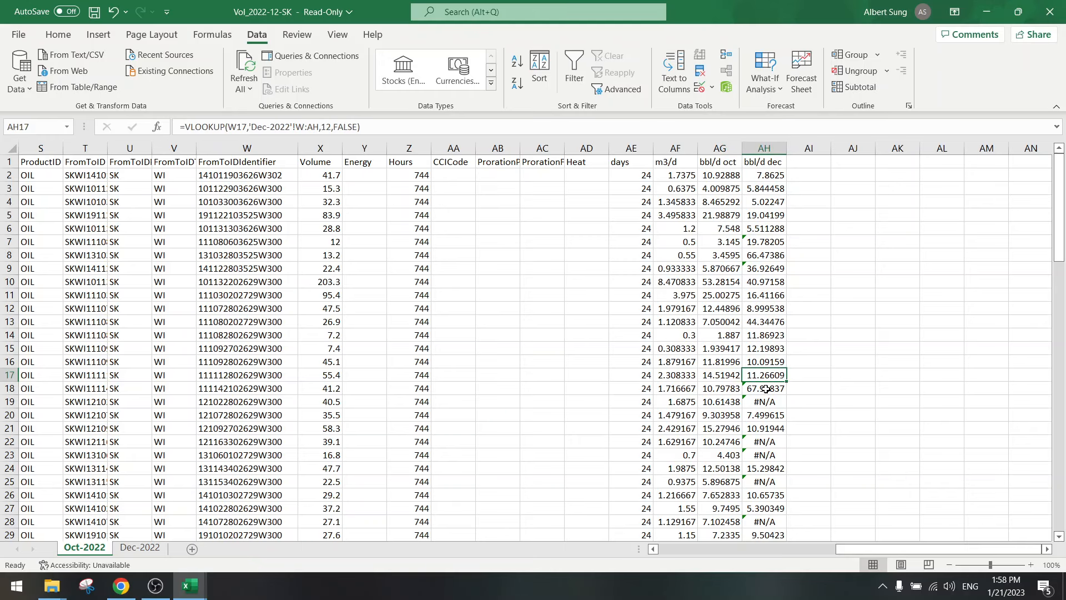
pyautogui.press('Left')
pyautogui.click(766, 389)
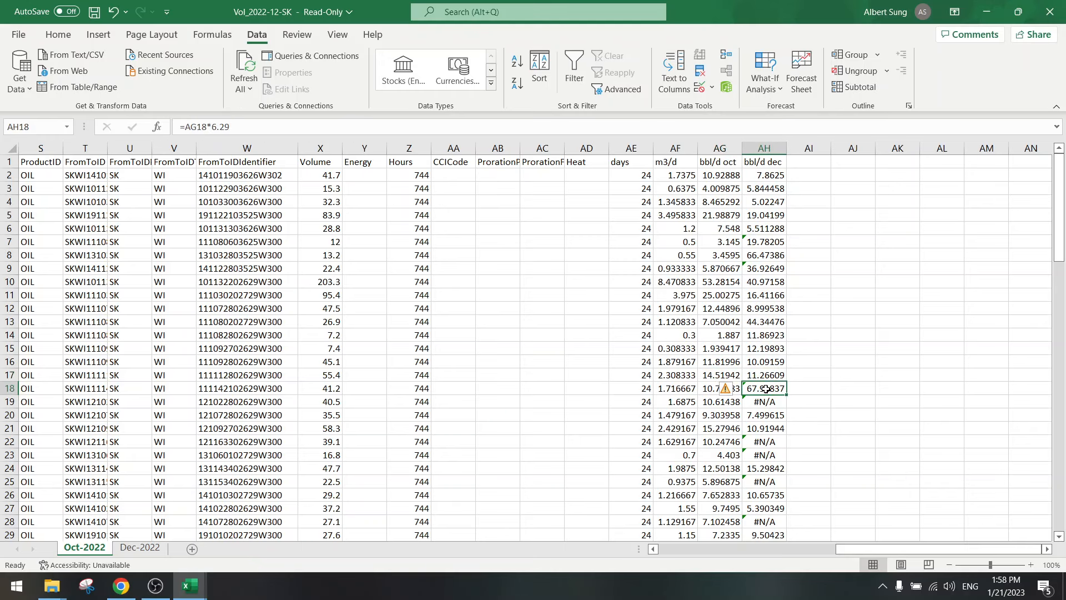
pyautogui.press('Left')
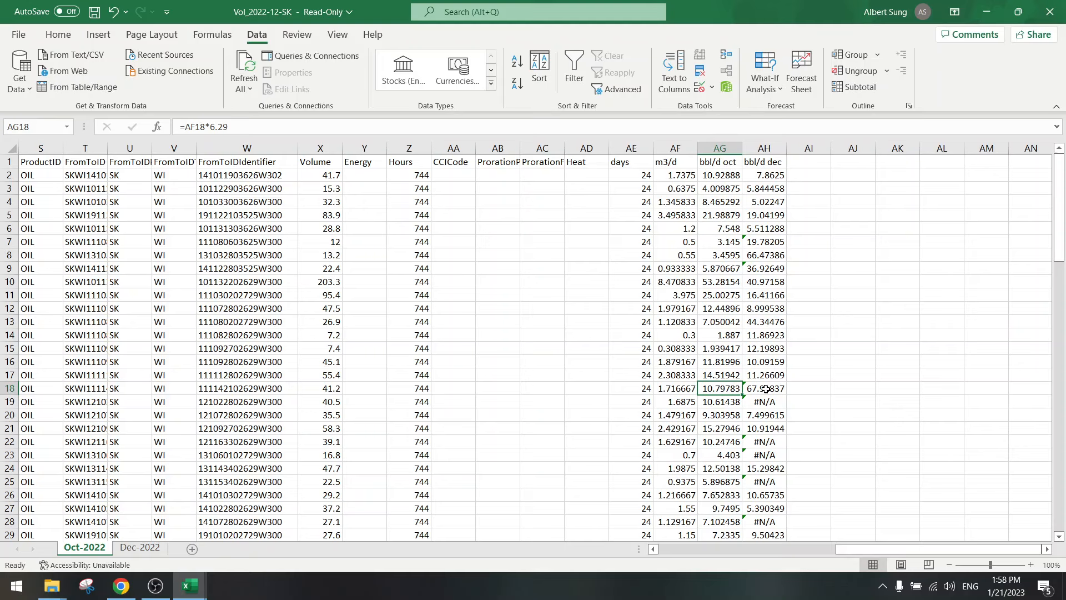
# - Try to fill December cell AH18 with a plain copy of October cell AG18
pyautogui.hotkey('ctrl', 'c')
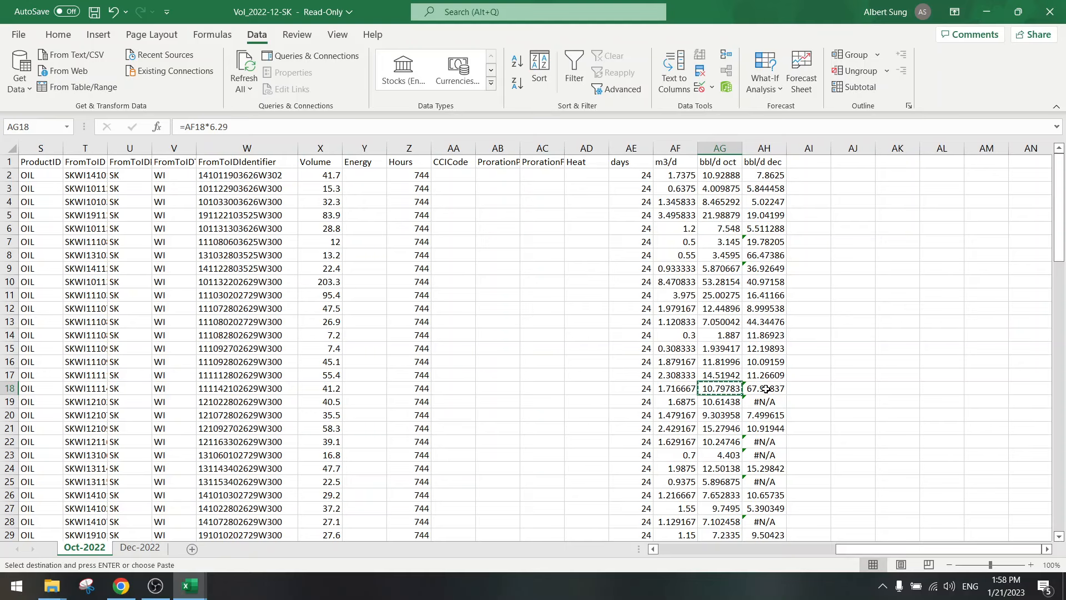
pyautogui.click(766, 389)
pyautogui.hotkey('ctrl', 'v')
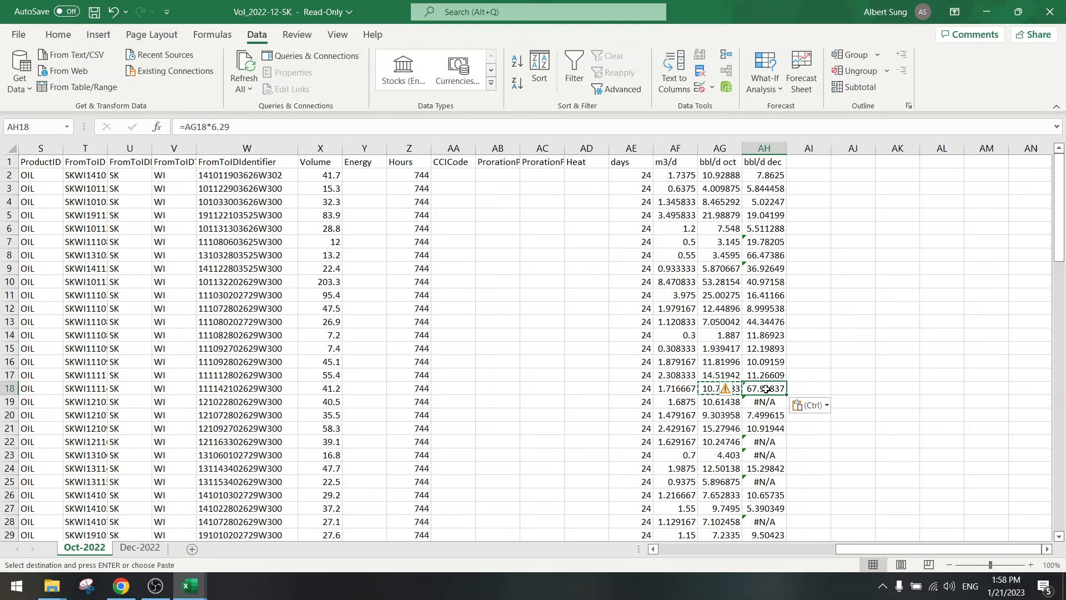
pyautogui.press('Escape')
pyautogui.click(638, 406)
# - Undo the manual pastes in the bbl/d dec column back to the AH2 lookup, and refill that lookup down the column
pyautogui.hotkey('ctrl', 'z')
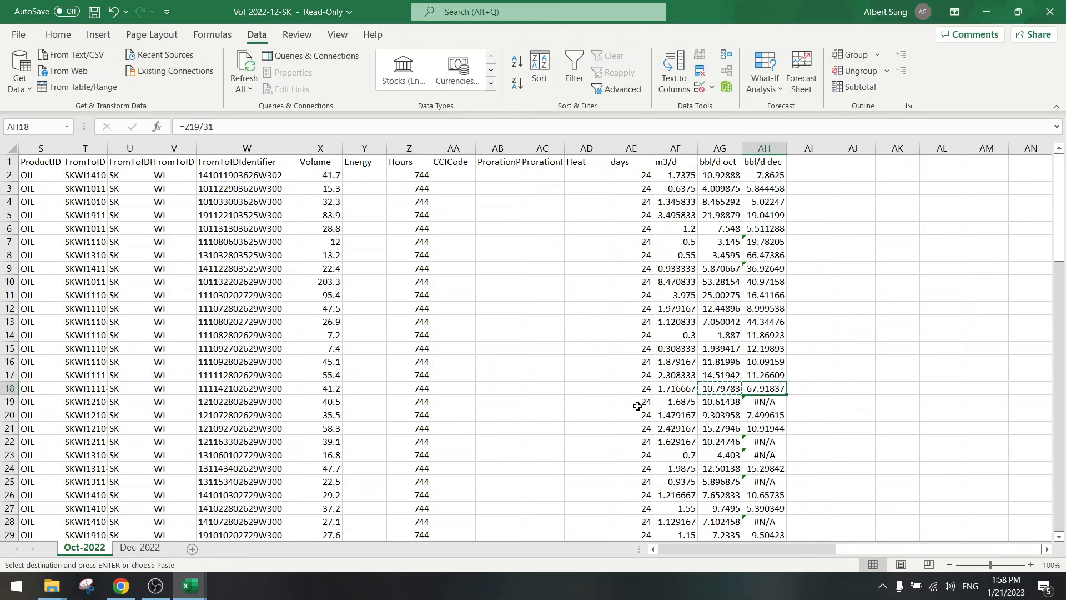
pyautogui.hotkey('ctrl', 'z')
pyautogui.hotkey('ctrl', 'z')
pyautogui.hotkey('ctrl', 'z')
pyautogui.hotkey('ctrl', 'z')
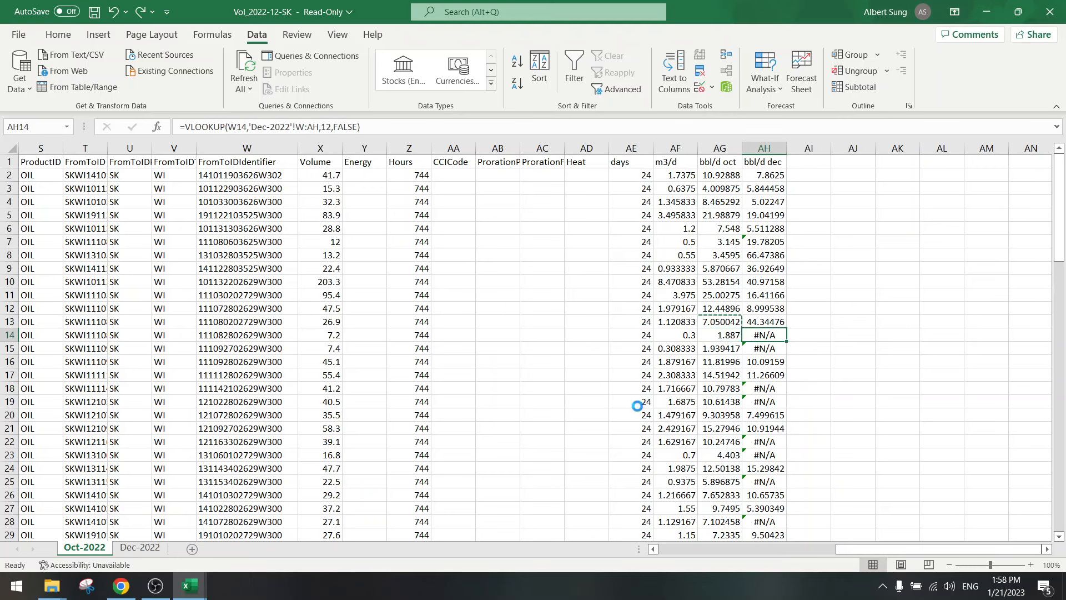
pyautogui.hotkey('ctrl', 'z')
pyautogui.hotkey('ctrl', 'z')
pyautogui.hotkey('ctrl', 'z')
pyautogui.hotkey('ctrl', 'z')
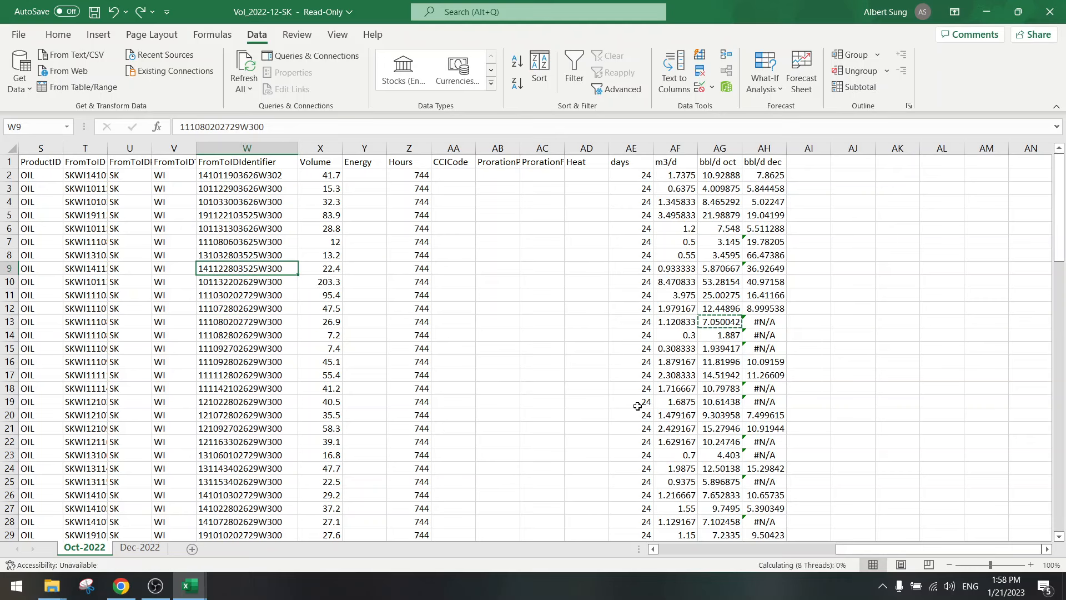
pyautogui.hotkey('ctrl', 'z')
pyautogui.hotkey('ctrl', 'z')
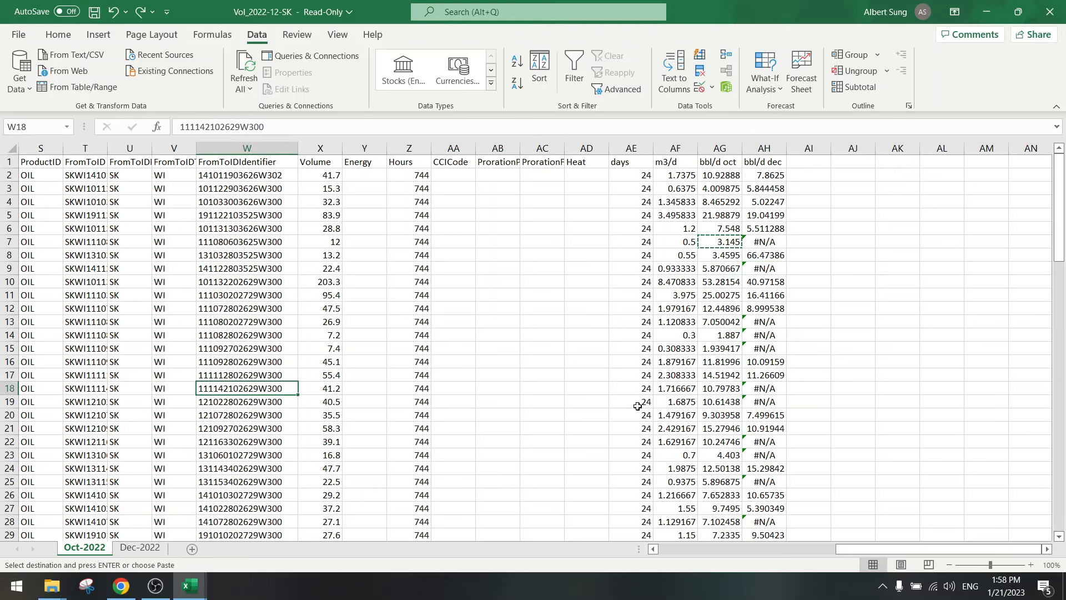
pyautogui.hotkey('ctrl', 'z')
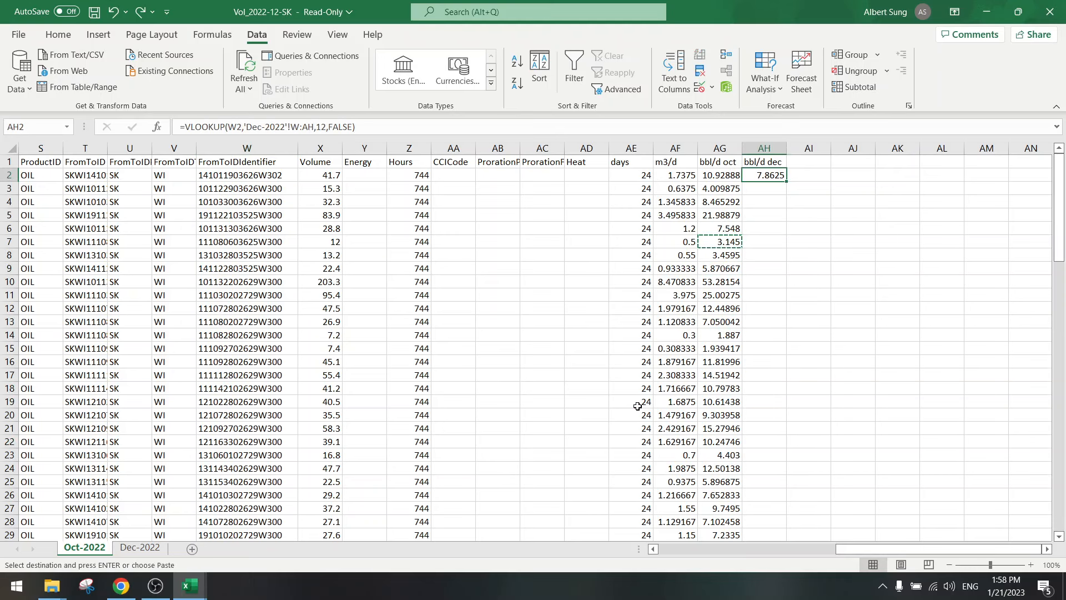
pyautogui.doubleClick(787, 182)
pyautogui.click(655, 276)
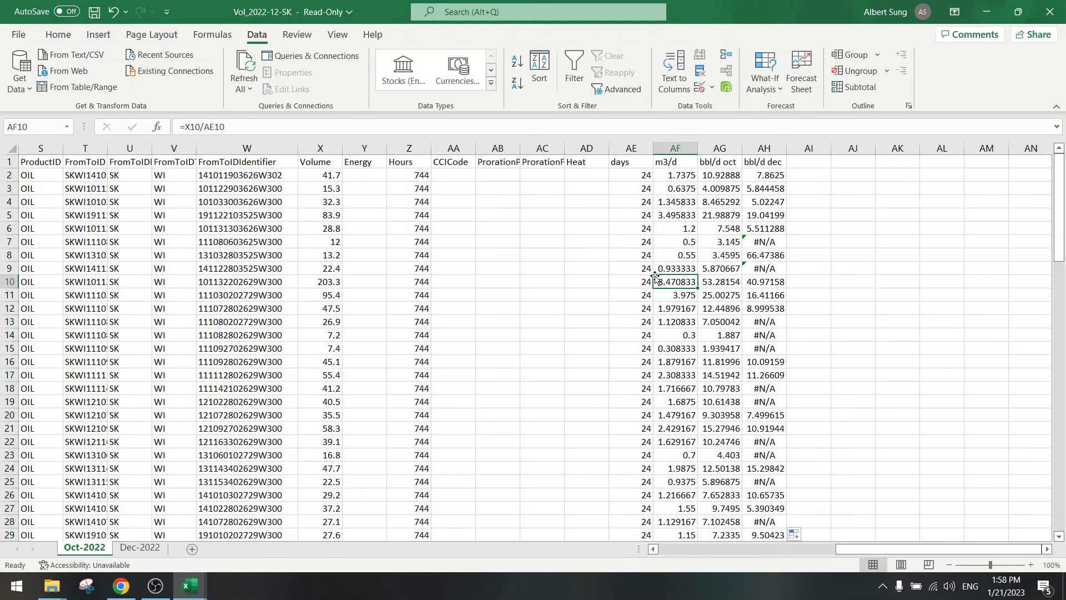
# - Copy the October bbl/d figure in AG7 and paste it as a value into December cell AH7
pyautogui.rightClick(725, 240)
pyautogui.click(721, 238)
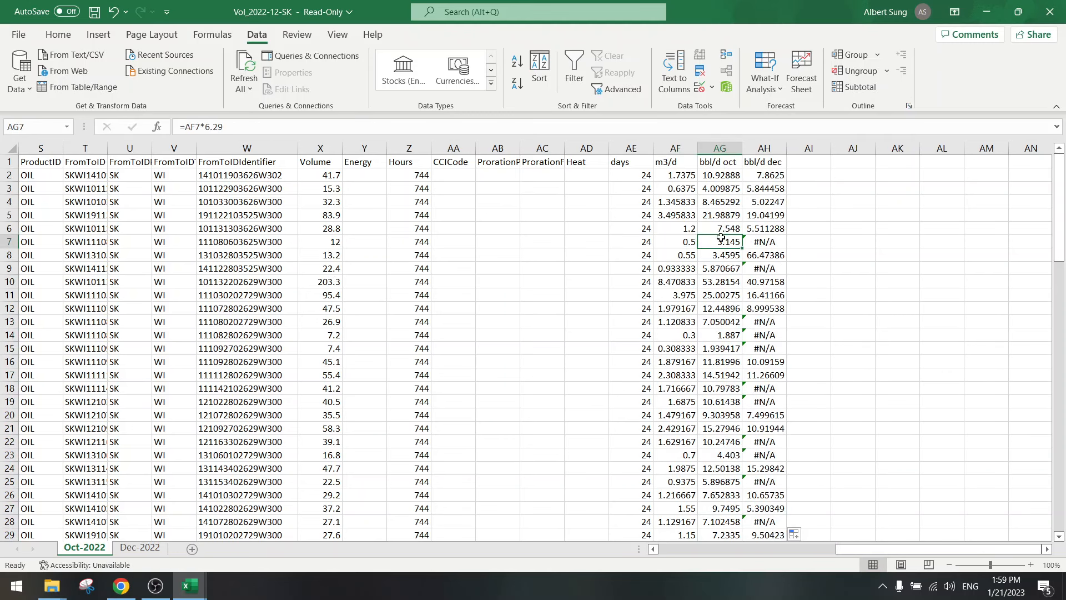
pyautogui.hotkey('ctrl', 'c')
pyautogui.rightClick(761, 242)
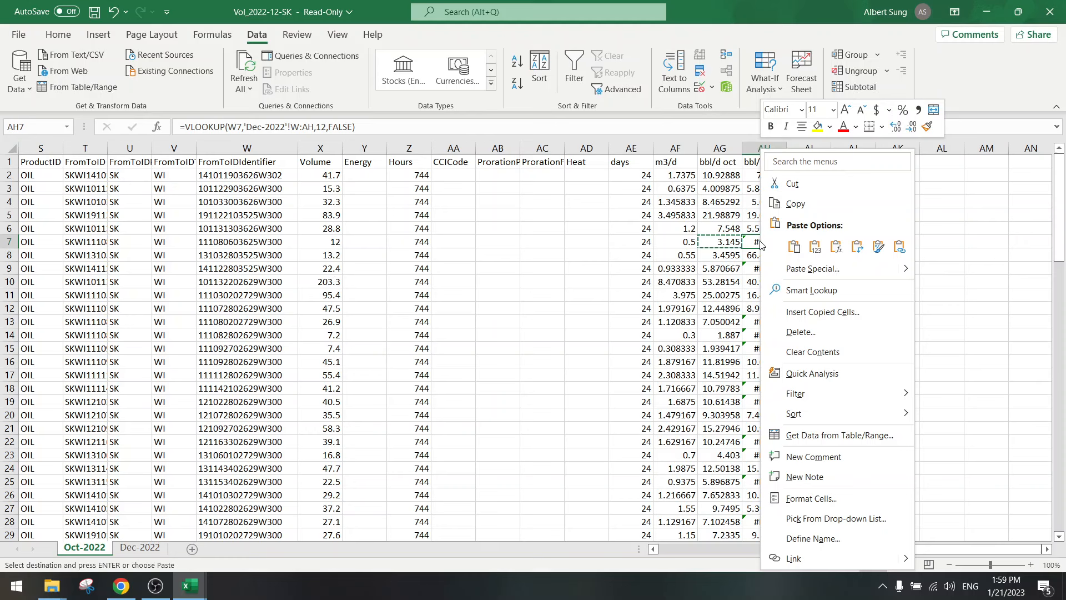
pyautogui.click(809, 248)
# - Copy the October bbl/d figure in AG9 and paste it as a value into December cell AH9
pyautogui.click(722, 268)
pyautogui.hotkey('ctrl', 'c')
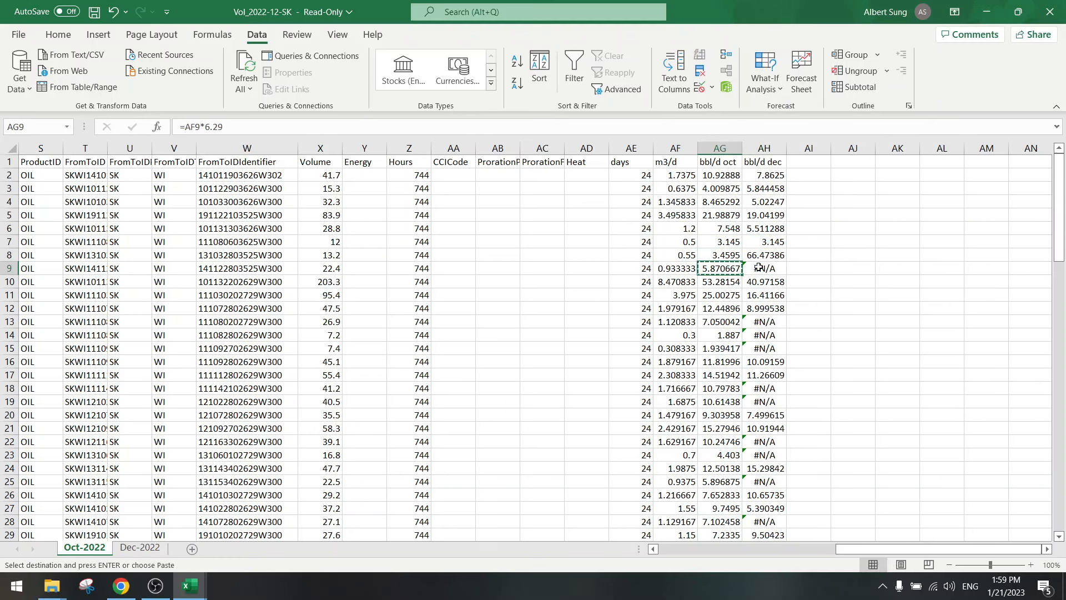
pyautogui.rightClick(762, 269)
pyautogui.click(813, 248)
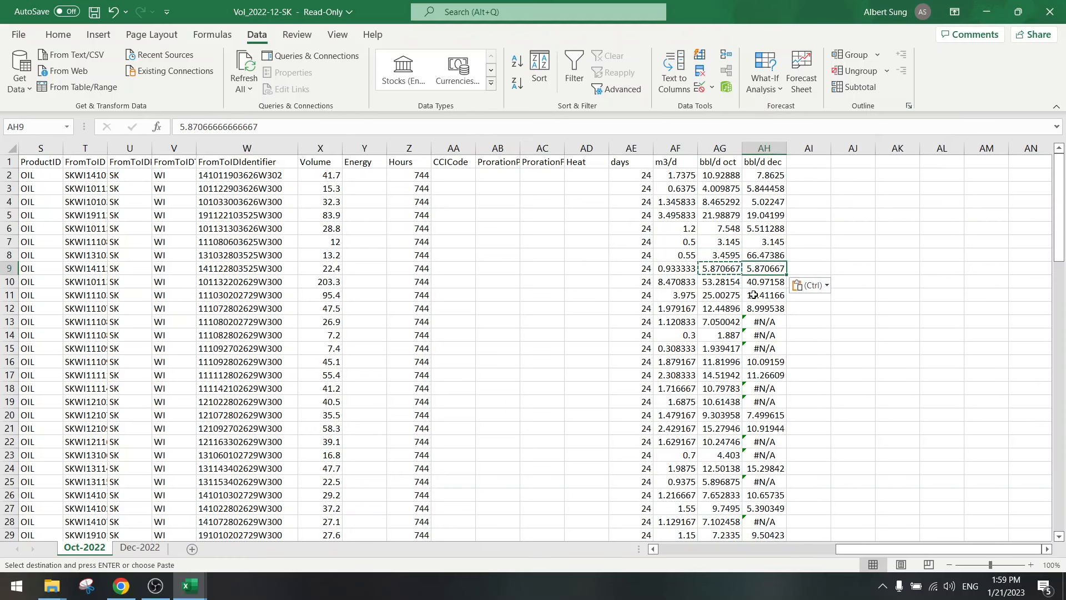
# - Copy the October bbl/d figure in AG13 and paste it as a value into December cell AH13
pyautogui.rightClick(722, 322)
pyautogui.press('Escape')
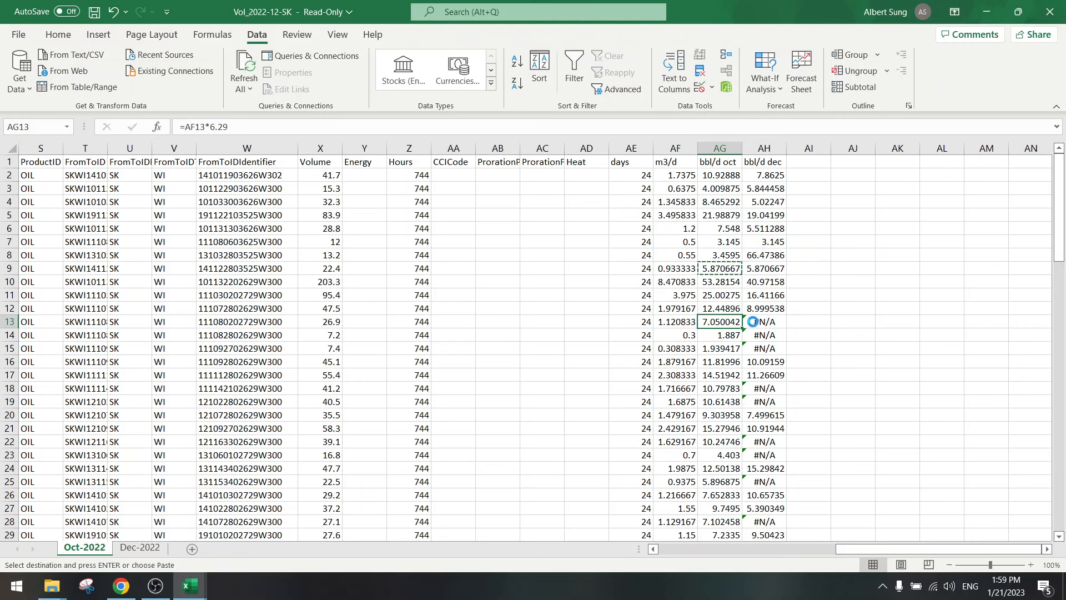
pyautogui.hotkey('ctrl', 'c')
pyautogui.click(759, 322)
pyautogui.rightClick(758, 321)
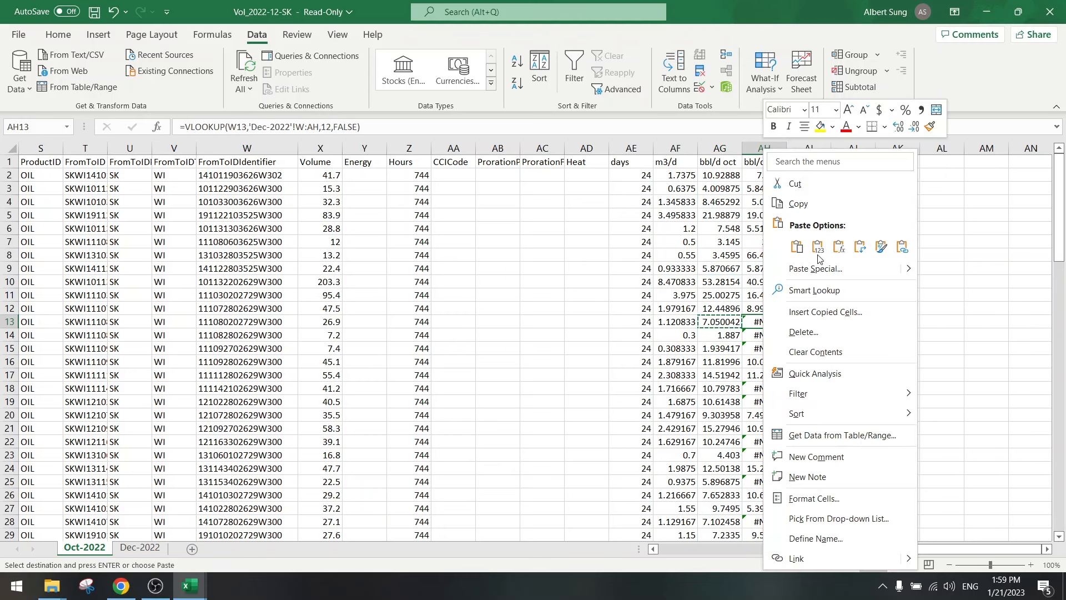
pyautogui.click(812, 220)
# - Copy the October bbl/d figure in AG14 and paste it as a value into December cell AH14
pyautogui.click(722, 335)
pyautogui.hotkey('ctrl', 'c')
pyautogui.click(764, 335)
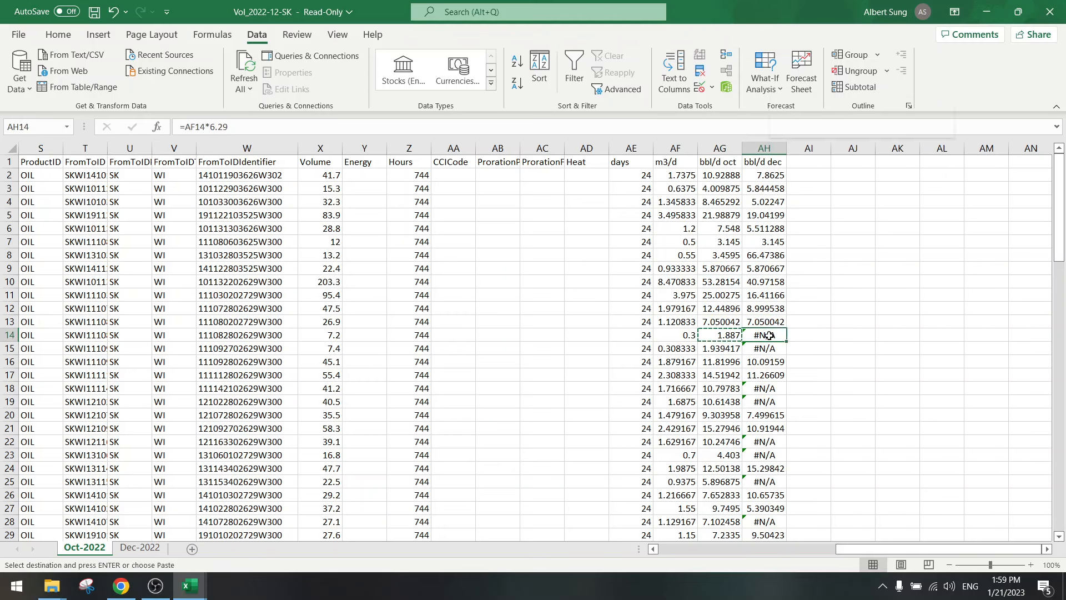
pyautogui.rightClick(764, 335)
pyautogui.click(825, 247)
# - Copy the October bbl/d figure in AG15 and paste it as a value into December cell AH15
pyautogui.click(722, 348)
pyautogui.hotkey('ctrl', 'c')
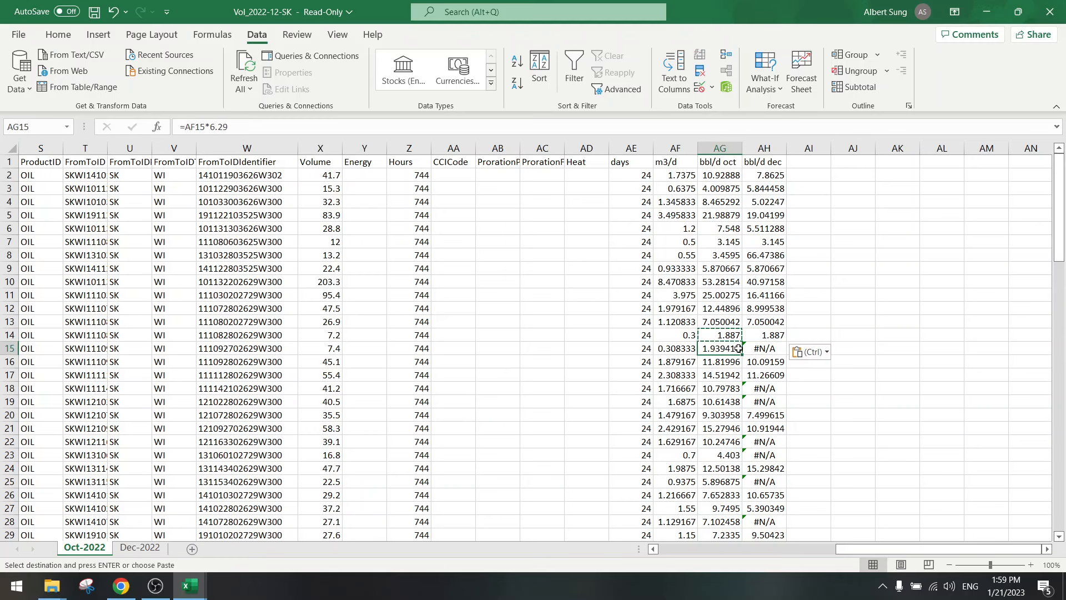
pyautogui.click(765, 349)
pyautogui.rightClick(766, 348)
pyautogui.click(824, 205)
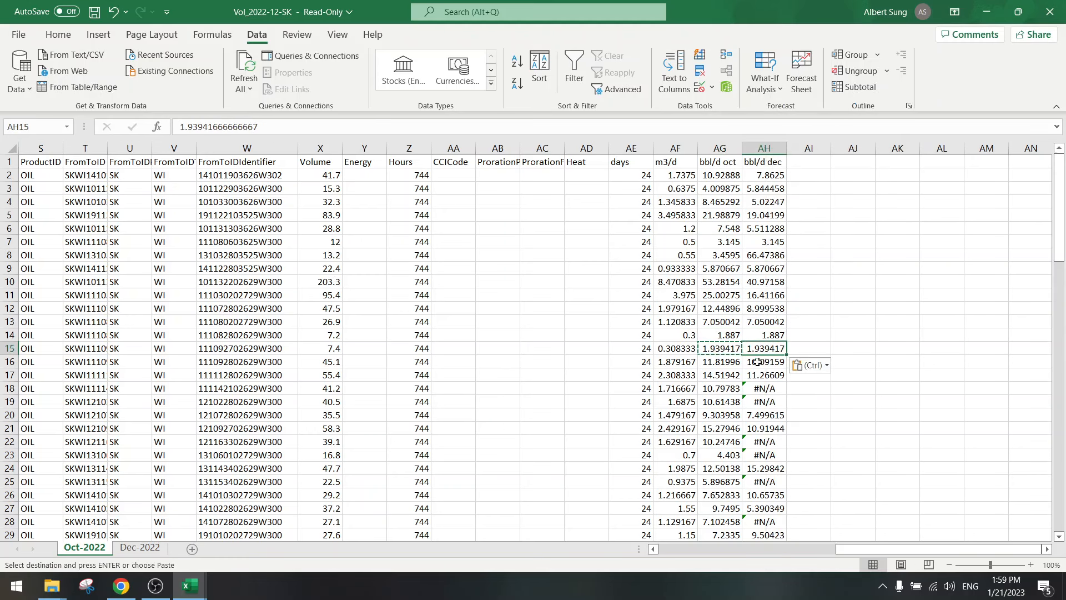
# - Copy the October bbl/d figure in AG18 and paste it as a value into December cell AH18
pyautogui.click(727, 389)
pyautogui.hotkey('ctrl', 'c')
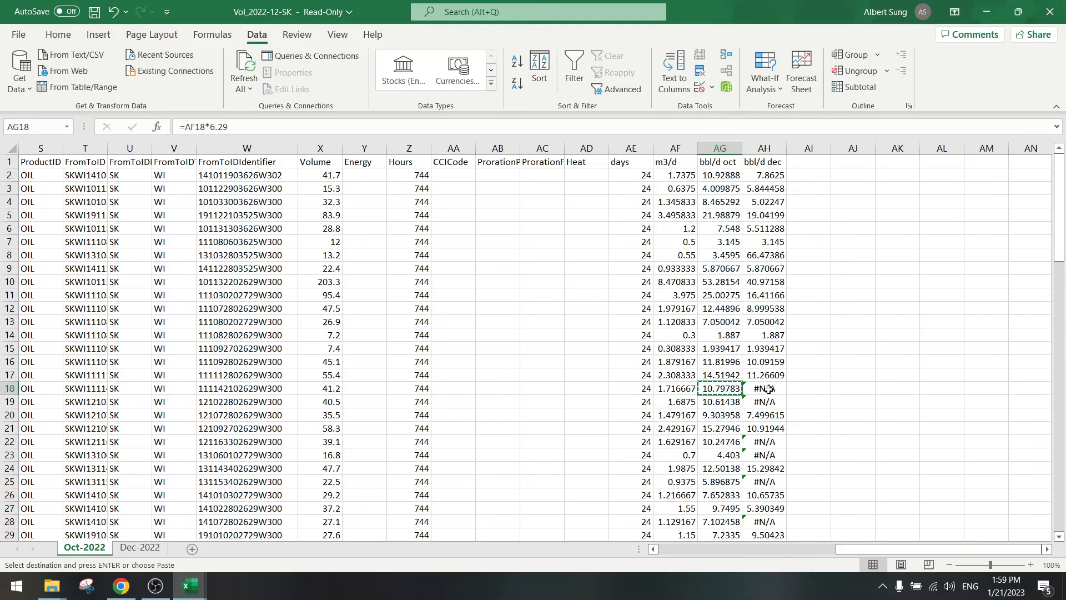
pyautogui.click(768, 390)
pyautogui.rightClick(769, 392)
pyautogui.click(824, 246)
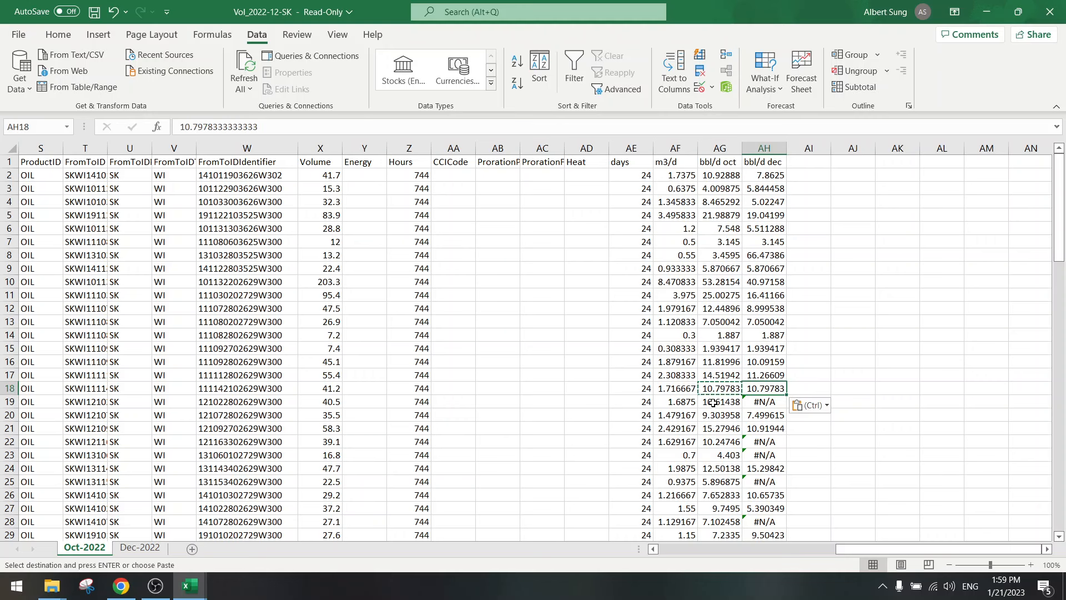
pyautogui.click(714, 402)
pyautogui.press('Escape')
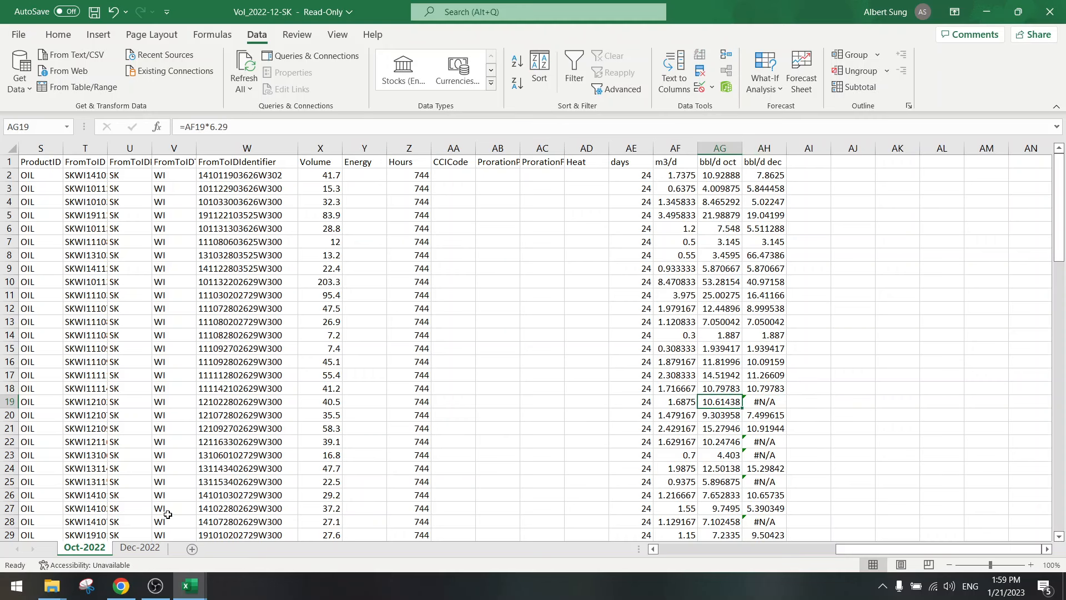
pyautogui.click(129, 587)
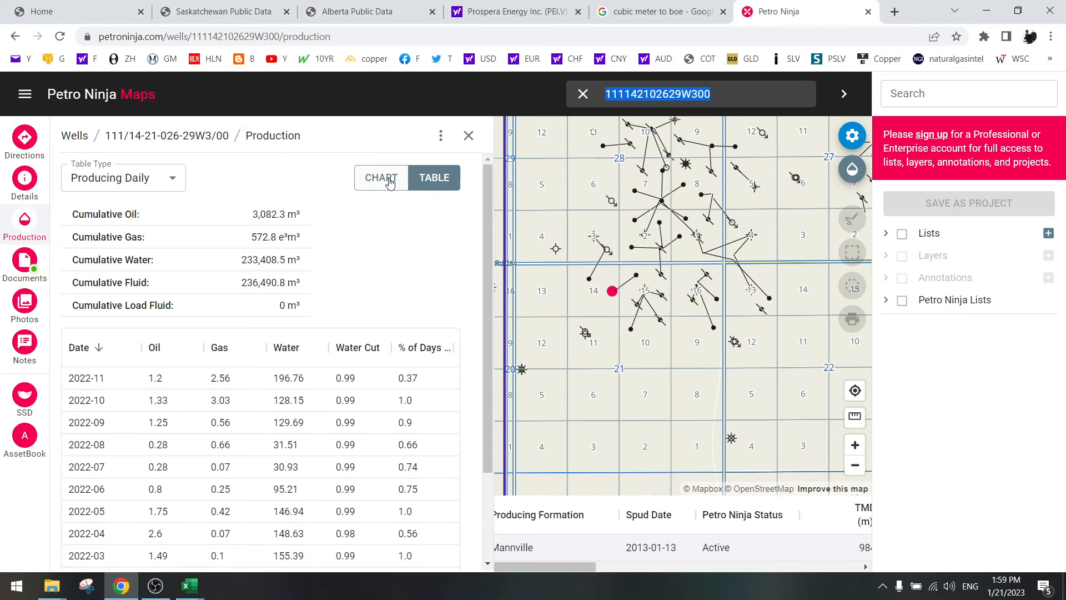
pyautogui.click(391, 183)
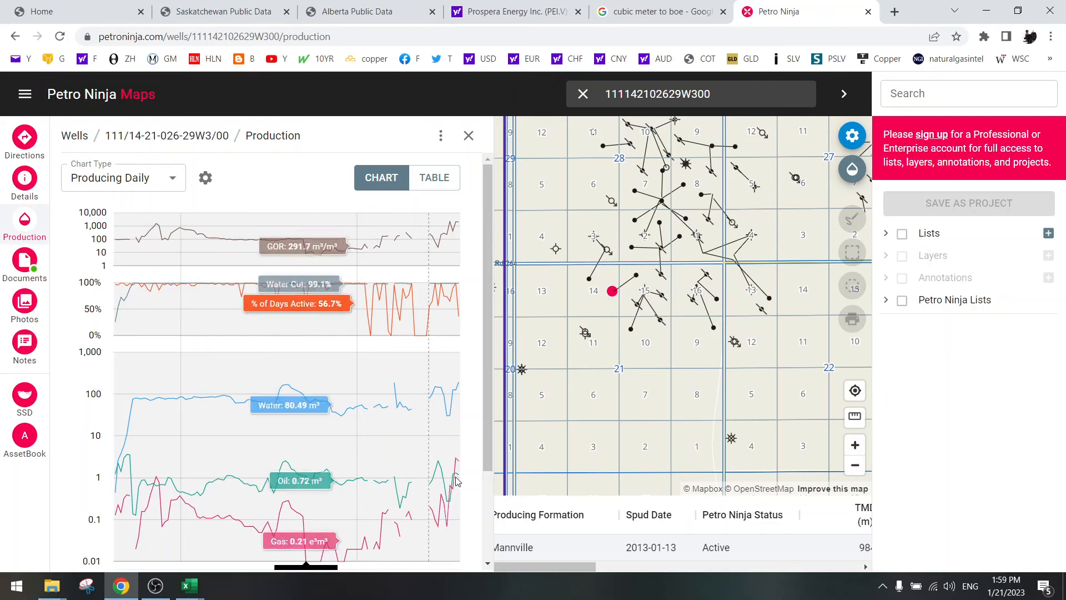
pyautogui.click(197, 592)
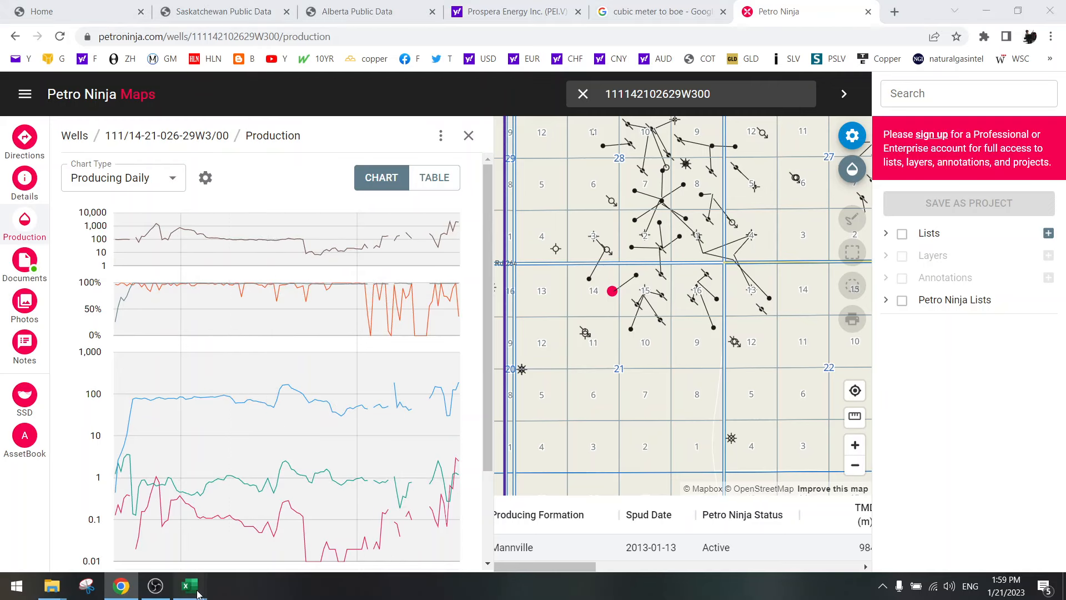
pyautogui.click(261, 511)
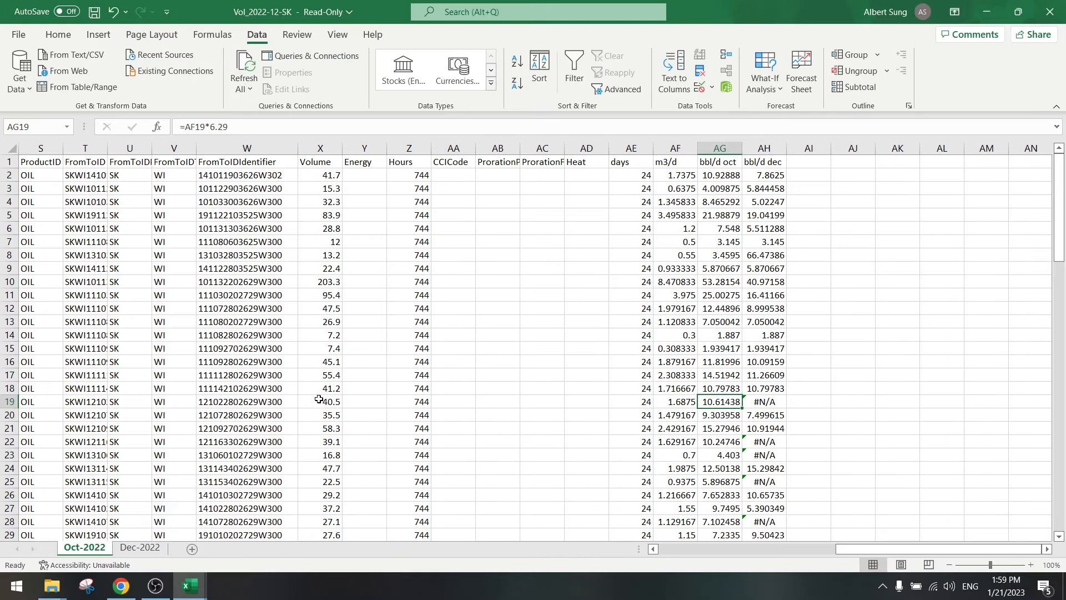
pyautogui.click(267, 401)
pyautogui.hotkey('ctrl', 'c')
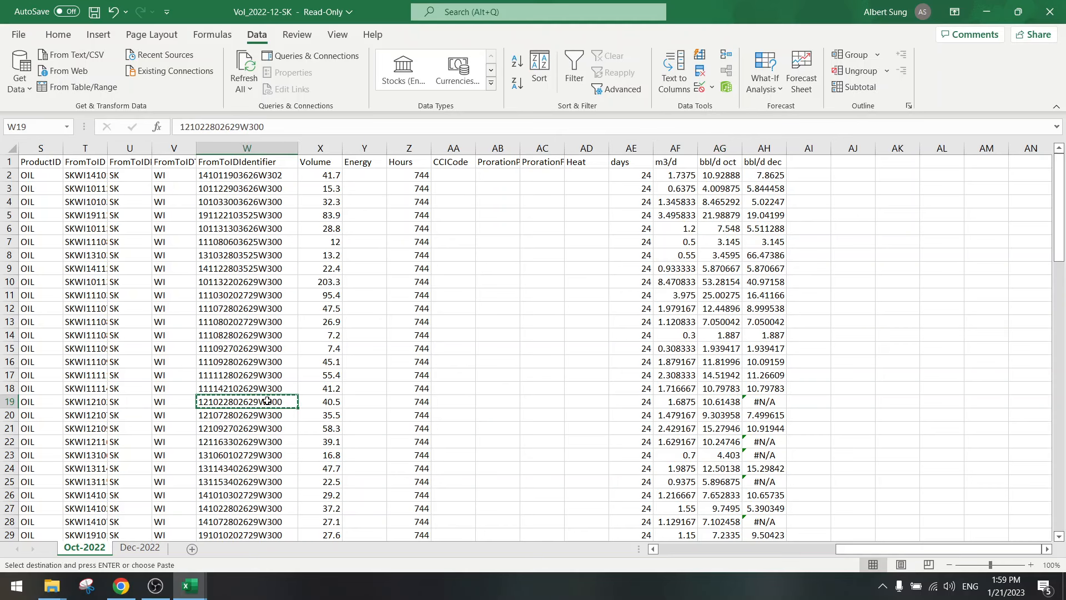
pyautogui.scroll(-3, 268, 401)
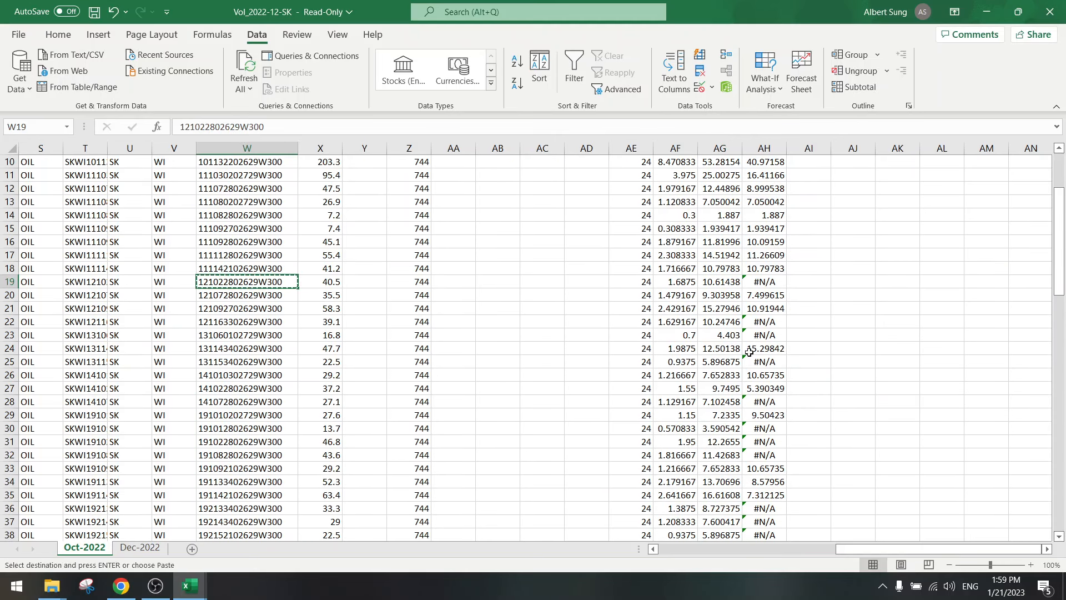
pyautogui.click(121, 586)
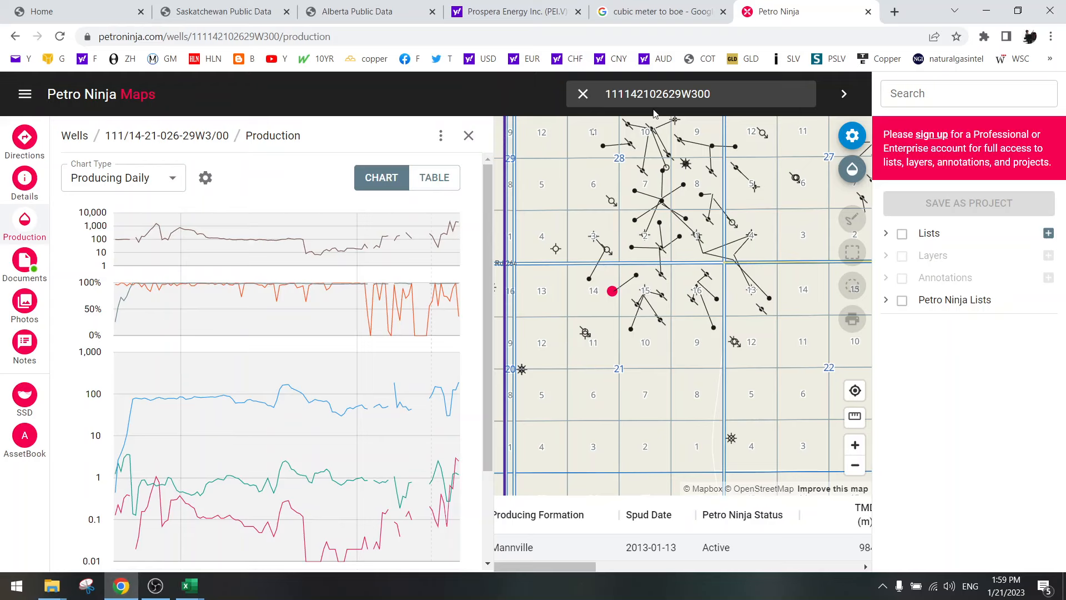
pyautogui.doubleClick(617, 95)
pyautogui.hotkey('ctrl', 'v')
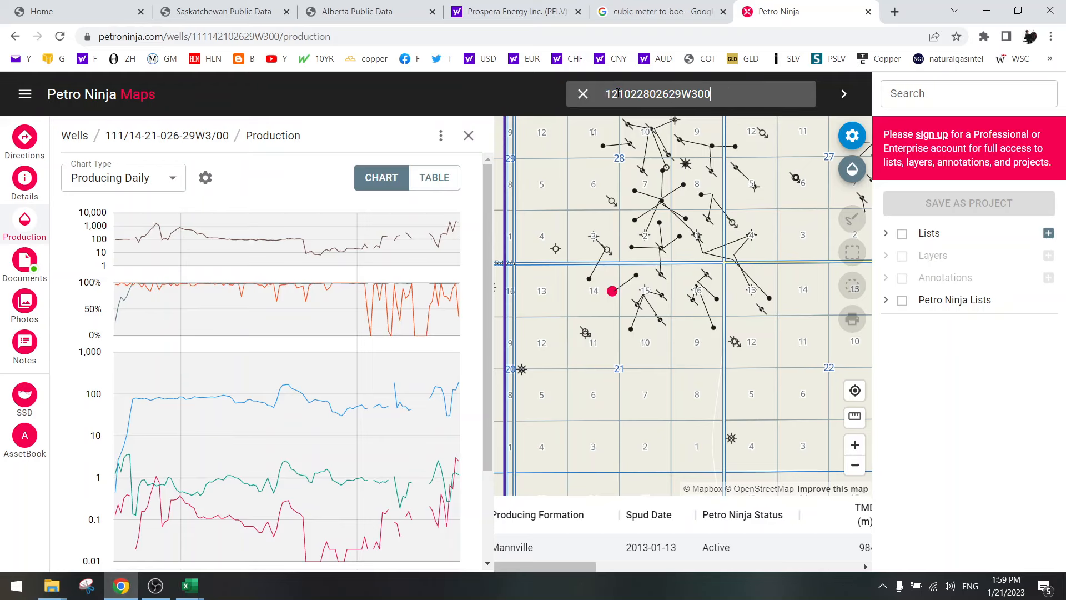
pyautogui.press('Return')
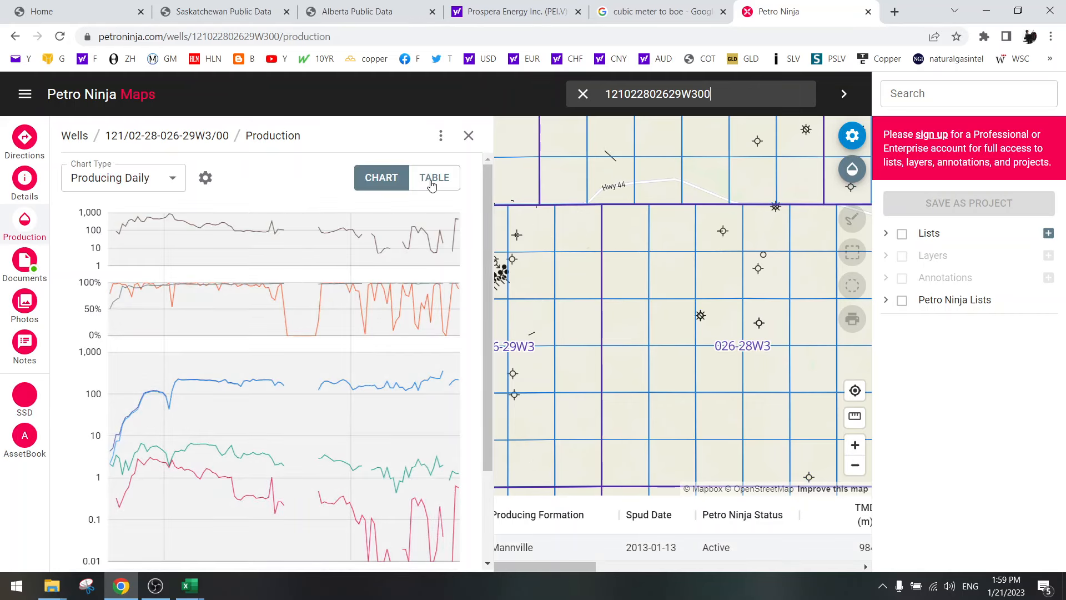
pyautogui.click(432, 181)
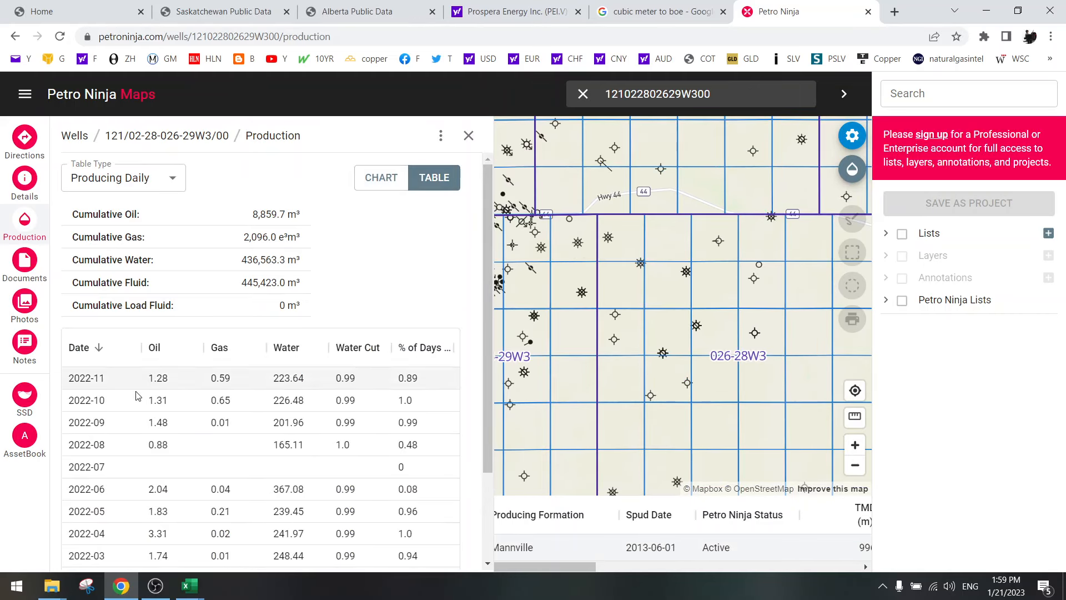
pyautogui.click(386, 179)
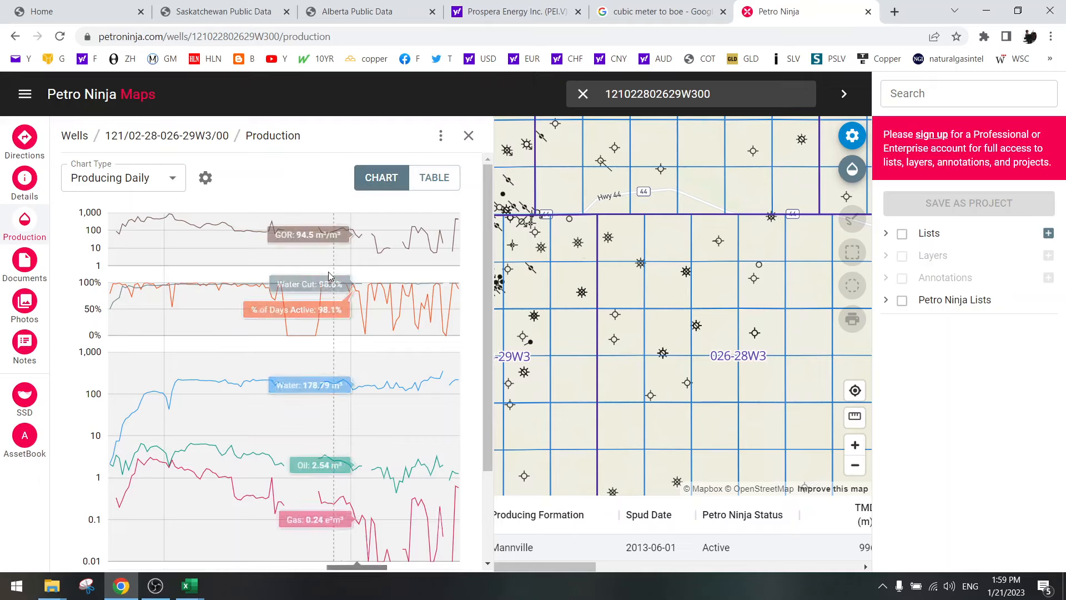
pyautogui.scroll(-1, 266, 378)
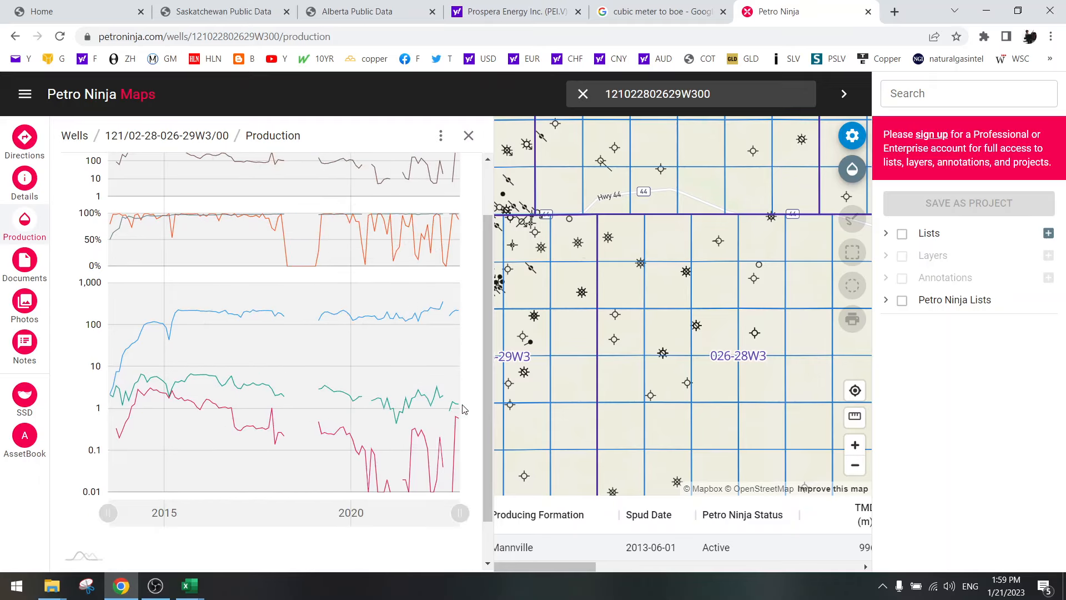
# - Switch back to the Vol_2022-12-SK workbook in Excel and paste October figure AG19 as a value into December cell AH19
pyautogui.click(200, 580)
pyautogui.click(265, 528)
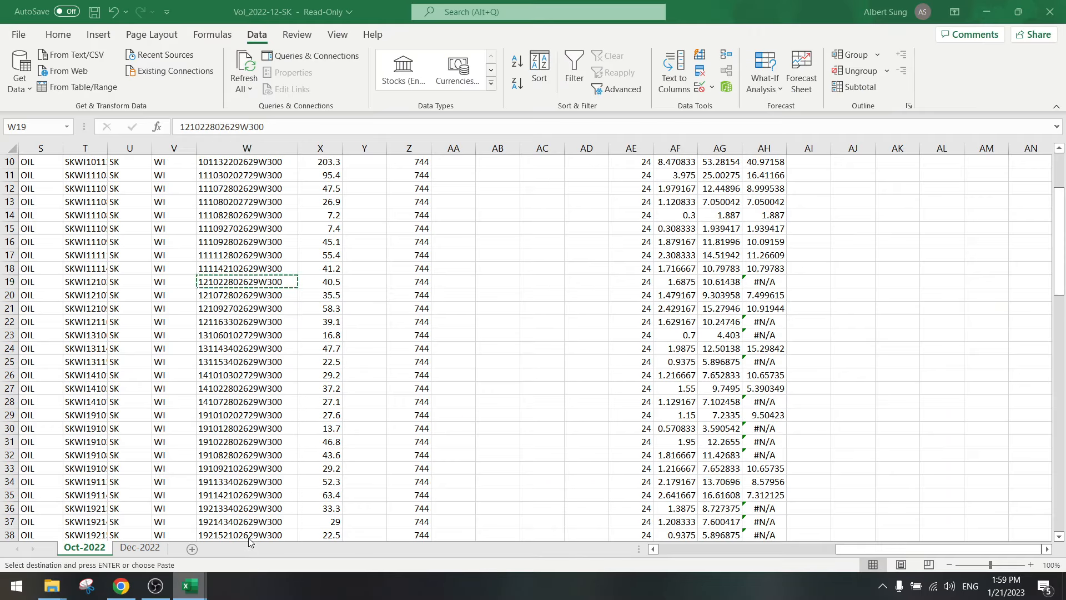
pyautogui.click(718, 268)
pyautogui.click(721, 281)
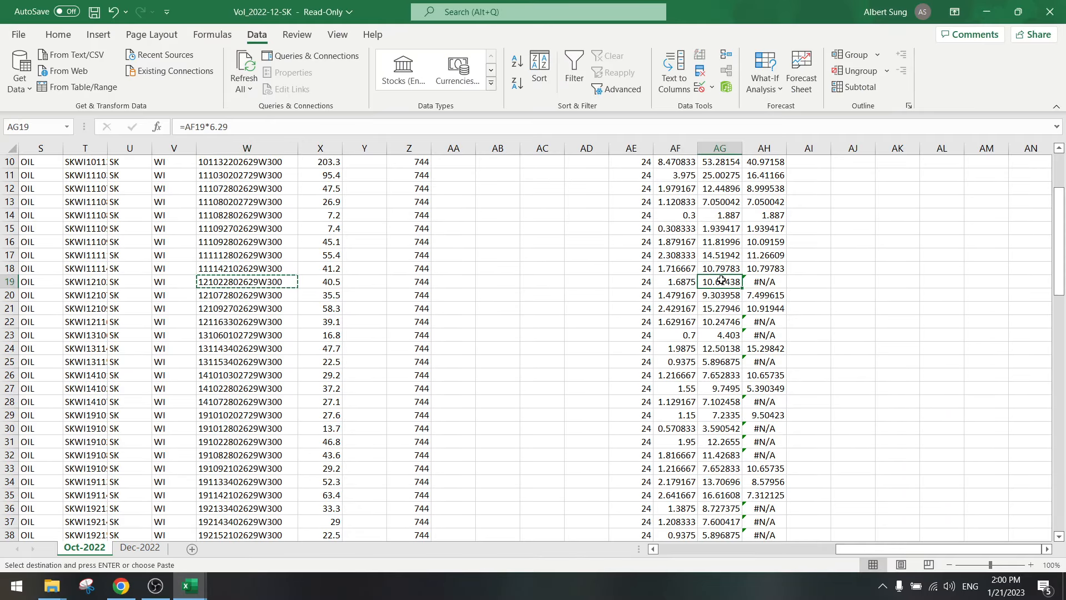
pyautogui.hotkey('ctrl', 'c')
pyautogui.rightClick(767, 282)
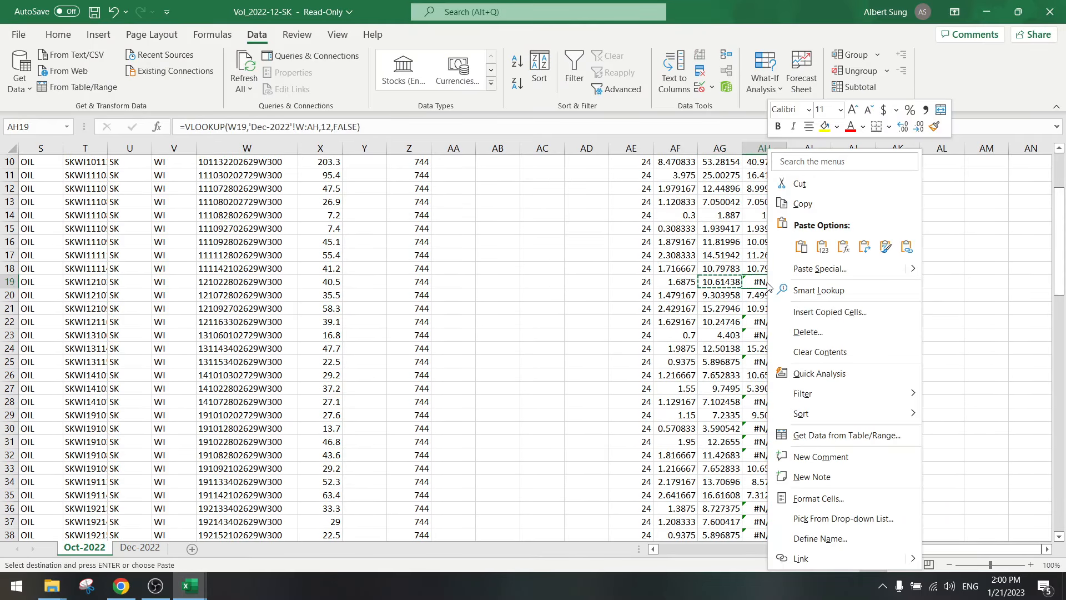
pyautogui.click(822, 245)
pyautogui.click(694, 335)
pyautogui.press('Escape')
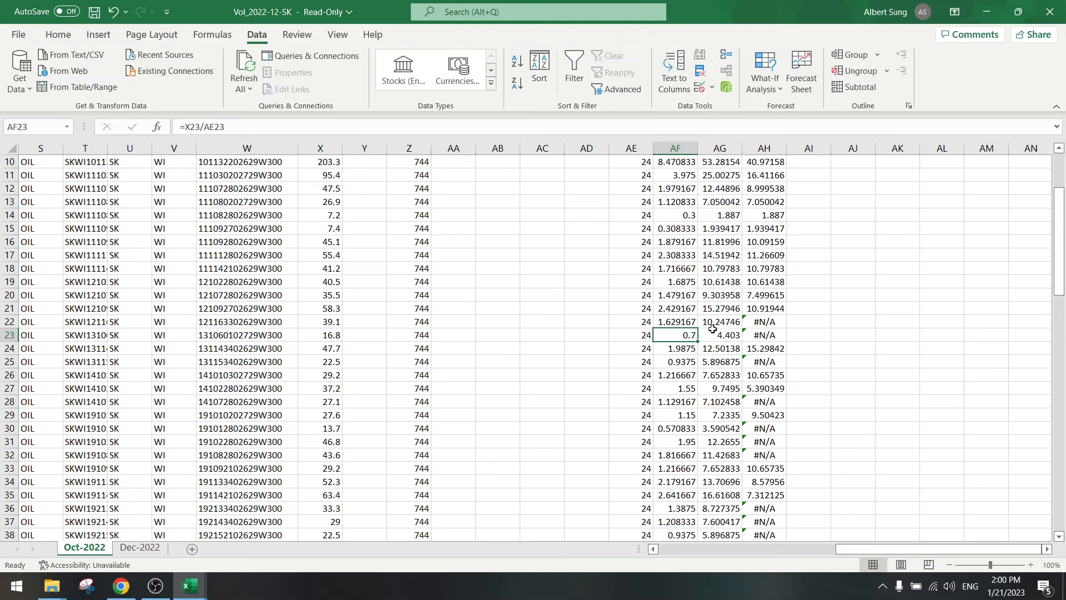
pyautogui.click(718, 321)
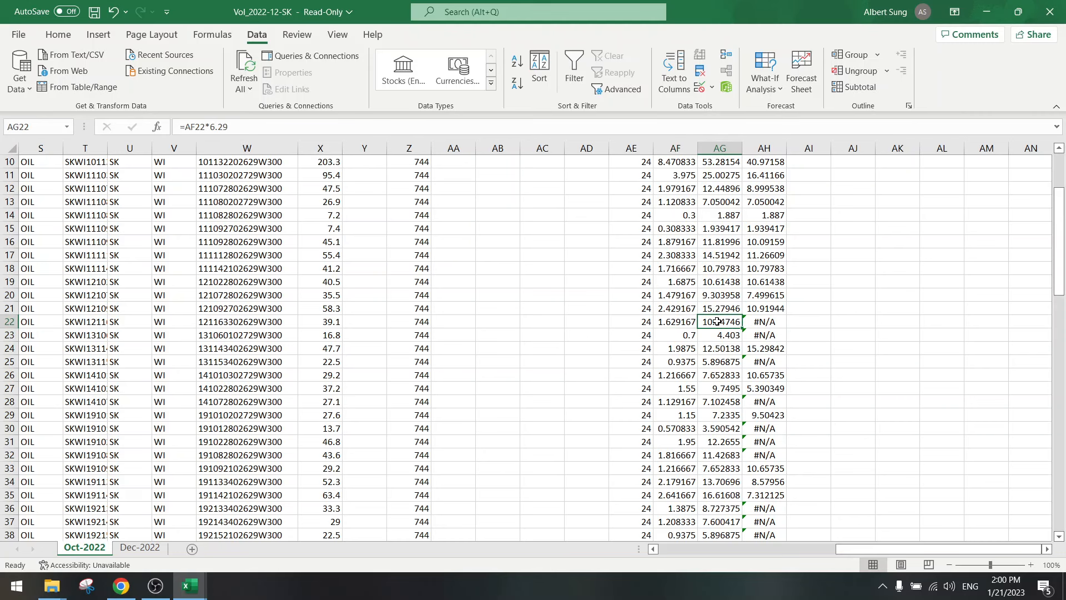
pyautogui.click(258, 322)
pyautogui.hotkey('ctrl', 'c')
pyautogui.click(121, 586)
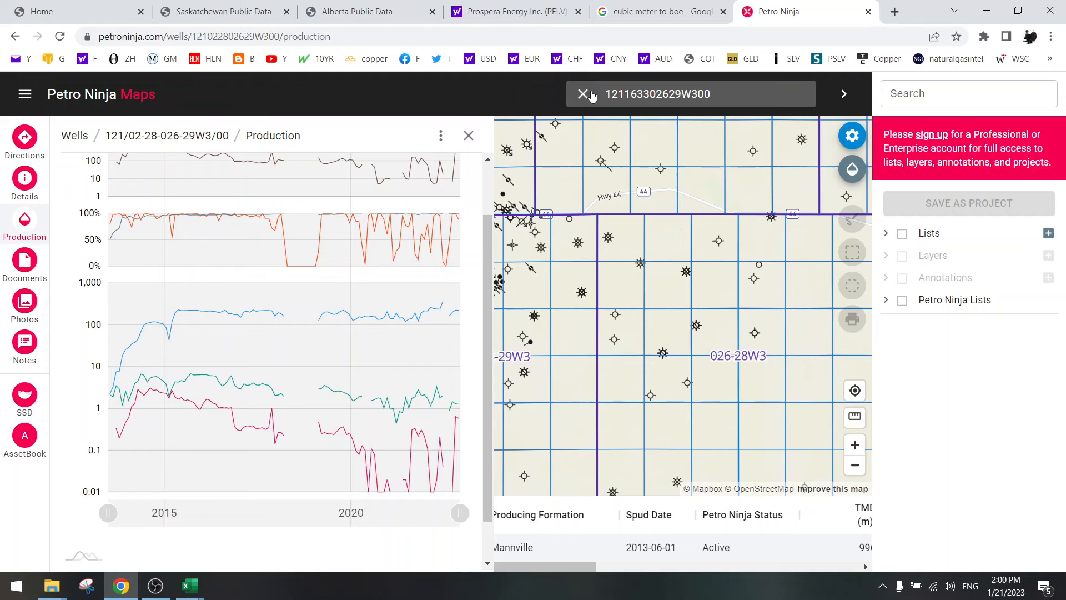
pyautogui.press('Return')
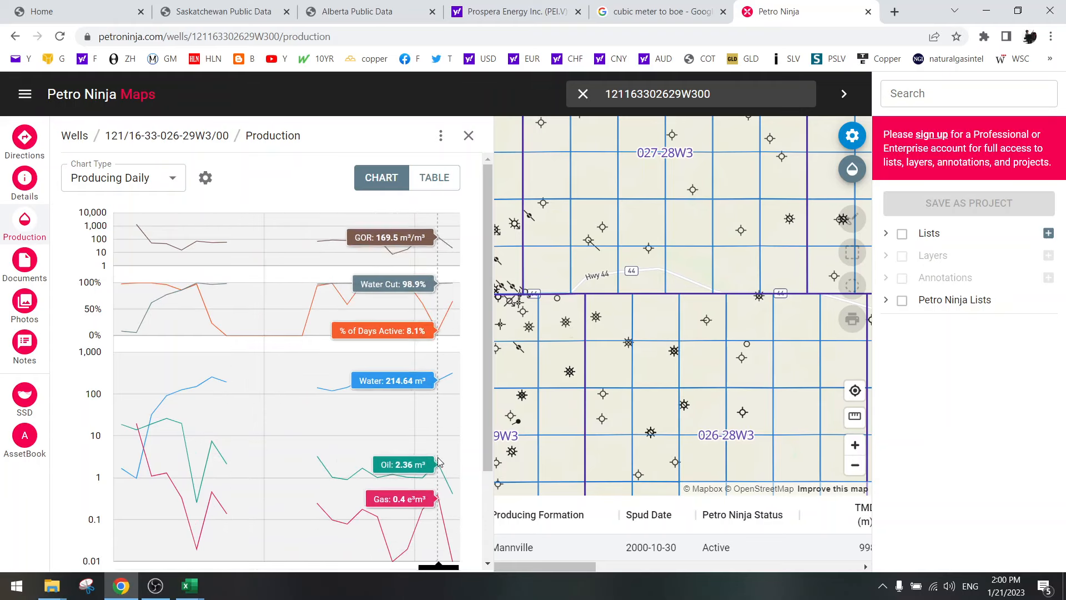
pyautogui.click(432, 178)
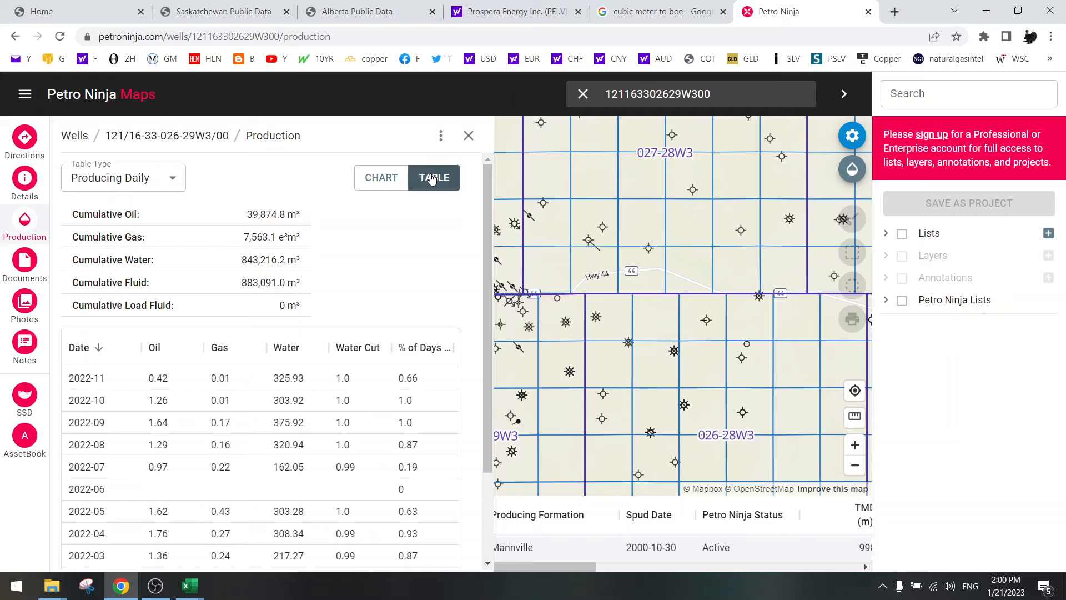
pyautogui.click(385, 182)
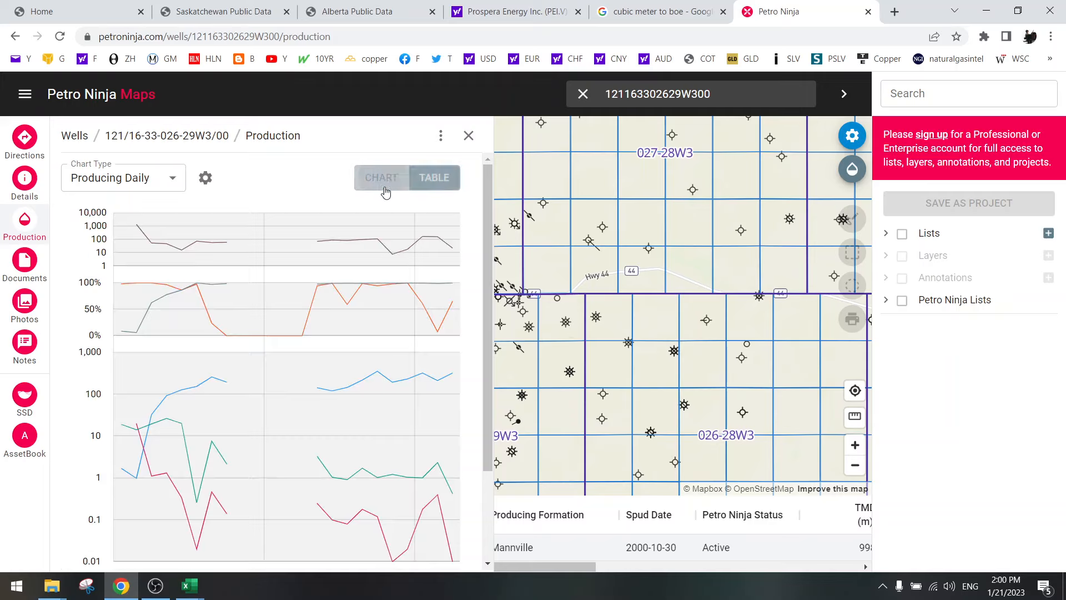
pyautogui.scroll(-1, 474, 436)
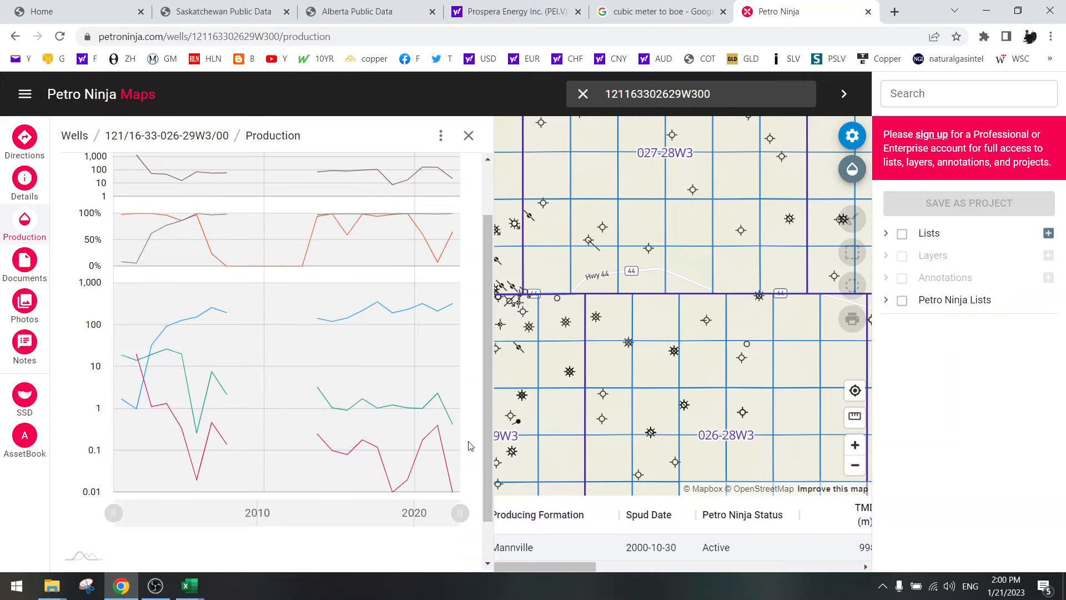
pyautogui.scroll(1, 468, 446)
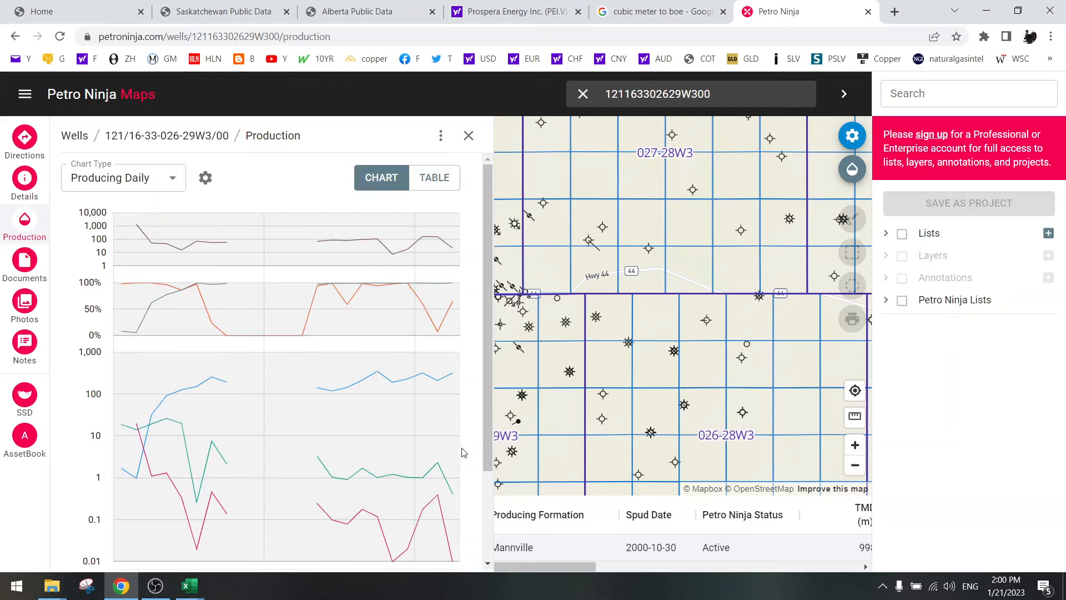
# - Switch back to the Vol_2022-12-SK workbook in Excel and paste October figure AG22 as a value into December cell AH22
pyautogui.click(190, 586)
pyautogui.click(220, 562)
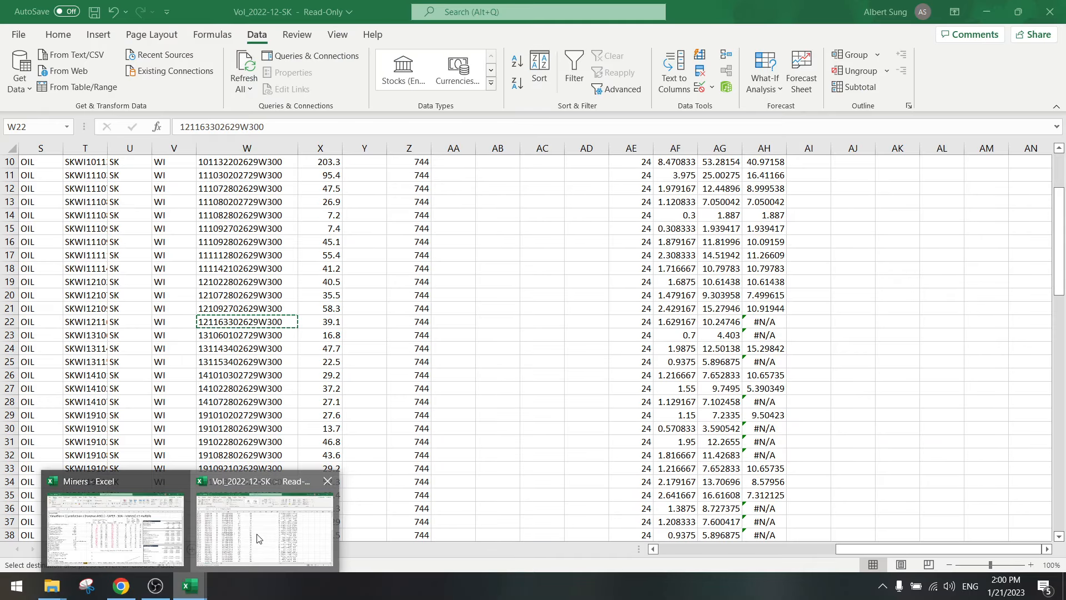
pyautogui.click(723, 320)
pyautogui.hotkey('ctrl', 'c')
pyautogui.rightClick(768, 322)
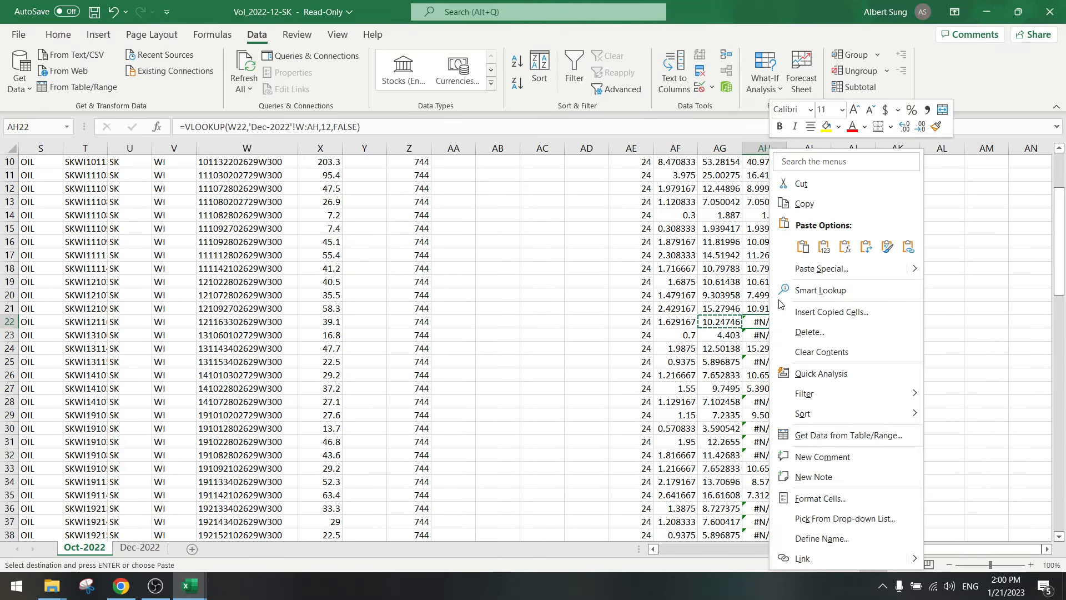
pyautogui.click(827, 247)
# - Copy October figure AG23 and paste it as a value into December cell AH23
pyautogui.click(713, 336)
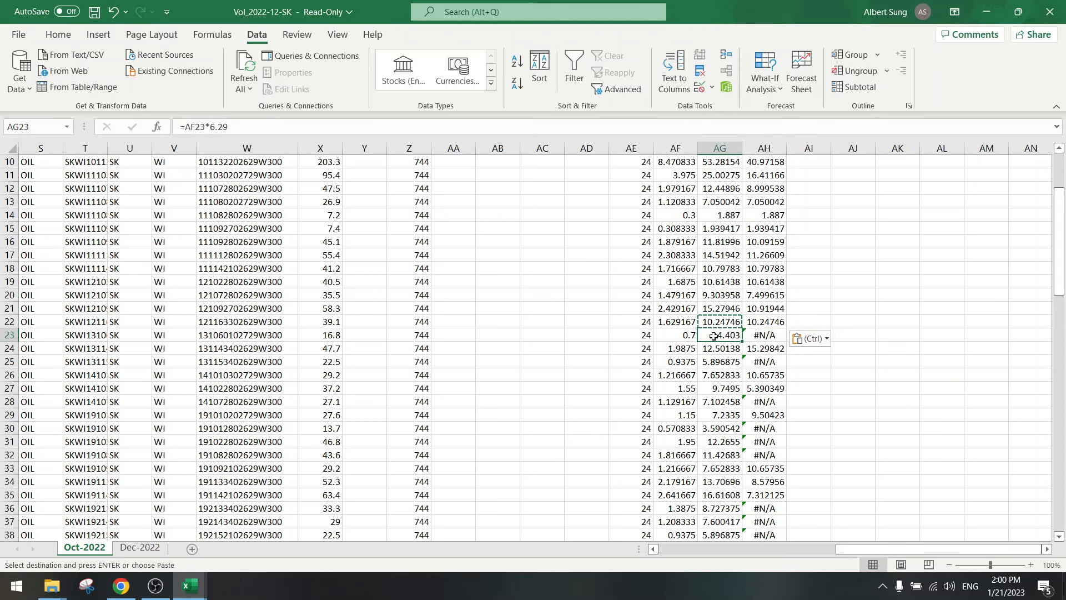
pyautogui.click(755, 336)
pyautogui.rightClick(754, 335)
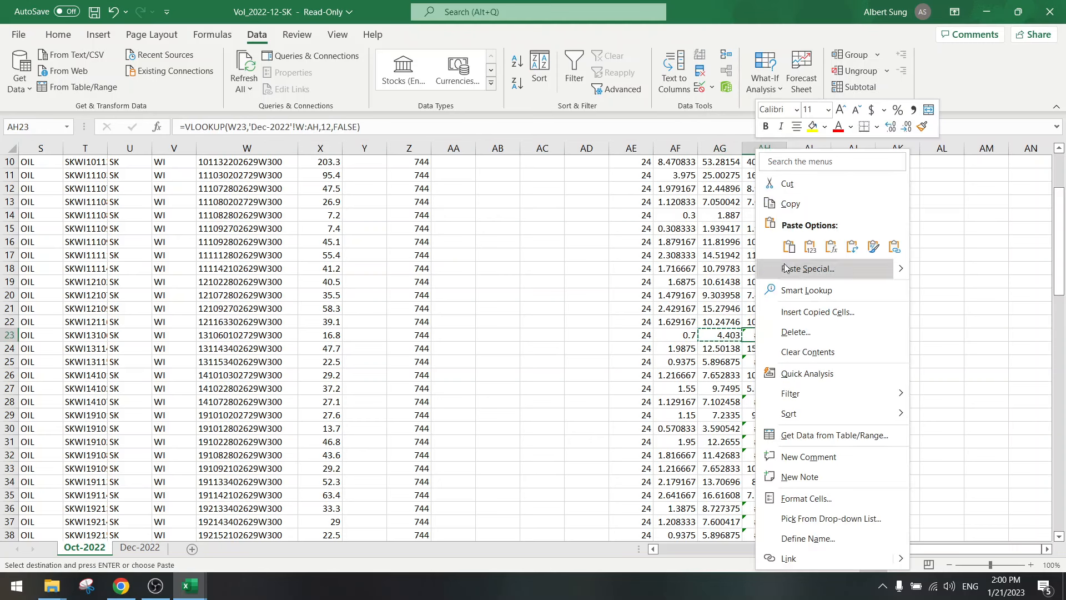
pyautogui.click(813, 247)
# - Copy October figure AG25 and paste it as a value into December cell AH25
pyautogui.click(719, 362)
pyautogui.hotkey('ctrl', 'c')
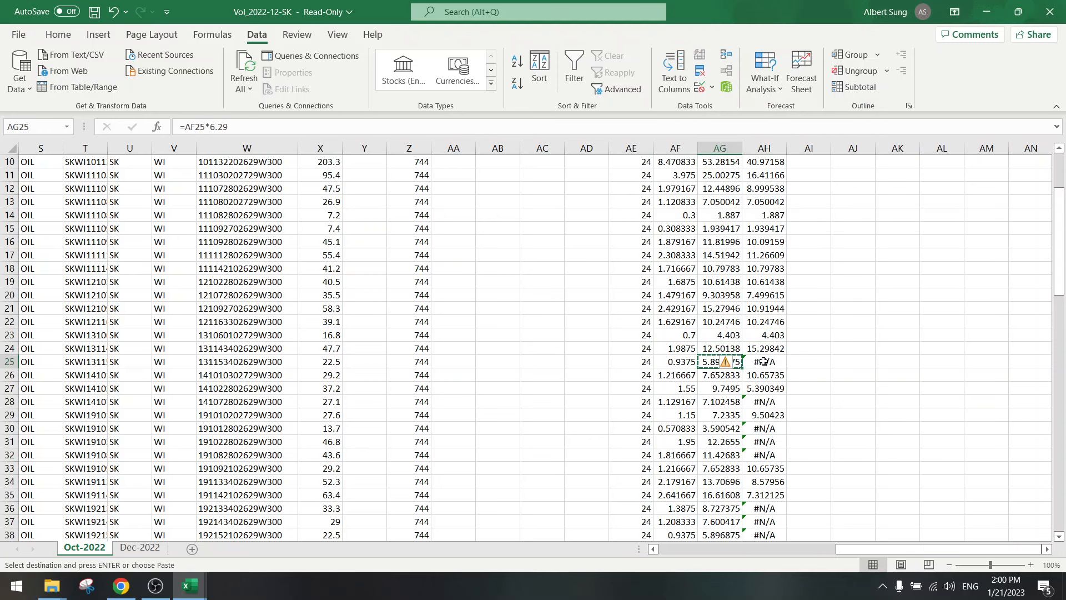
pyautogui.rightClick(765, 362)
pyautogui.click(818, 247)
# - Copy October figure AG28, paste it as a value into December cell AH28 and clear the copy selection
pyautogui.click(719, 401)
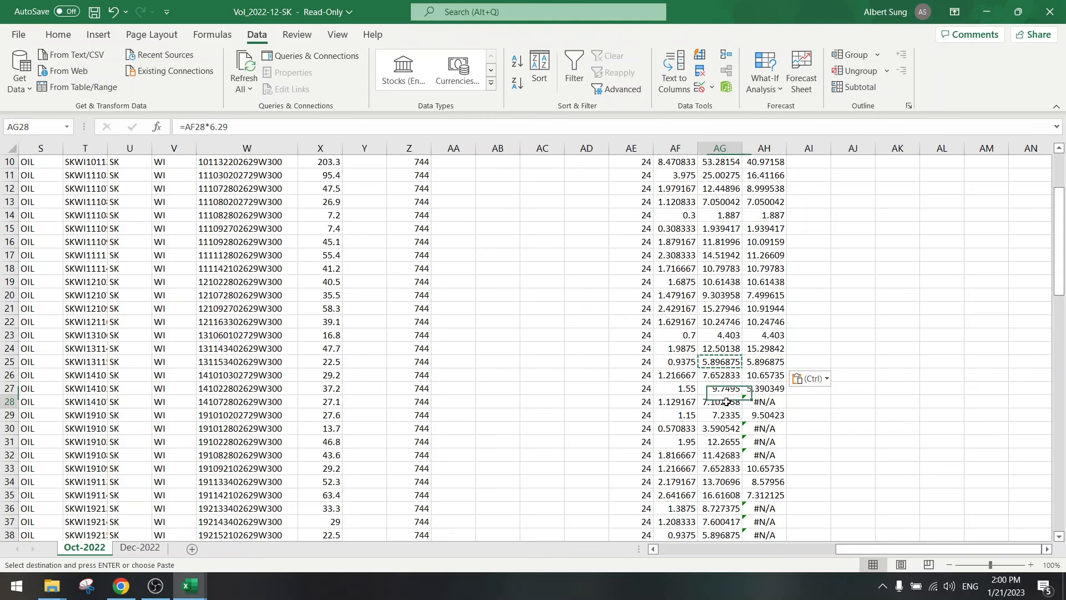
pyautogui.hotkey('ctrl', 'c')
pyautogui.click(763, 401)
pyautogui.rightClick(763, 401)
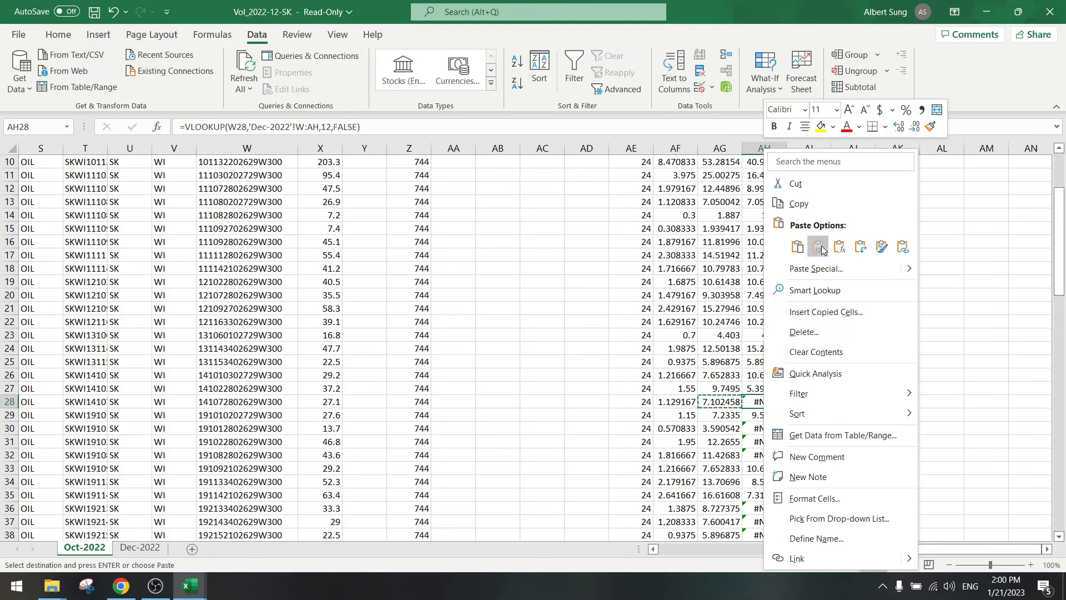
pyautogui.click(819, 248)
pyautogui.click(597, 401)
pyautogui.press('Escape')
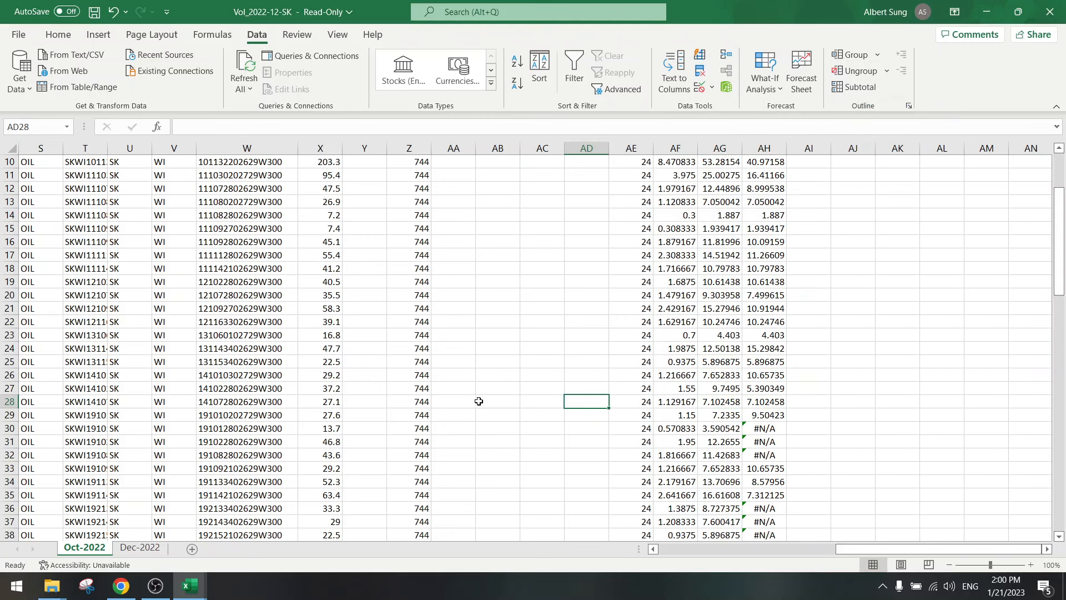
pyautogui.click(262, 401)
pyautogui.hotkey('ctrl', 'c')
pyautogui.click(121, 585)
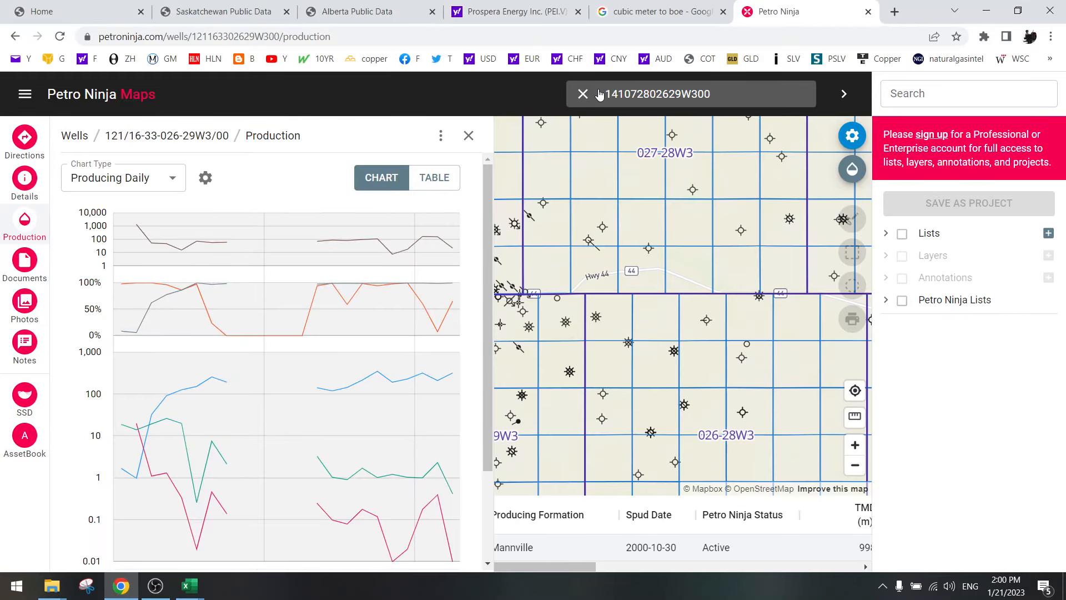
pyautogui.press('Return')
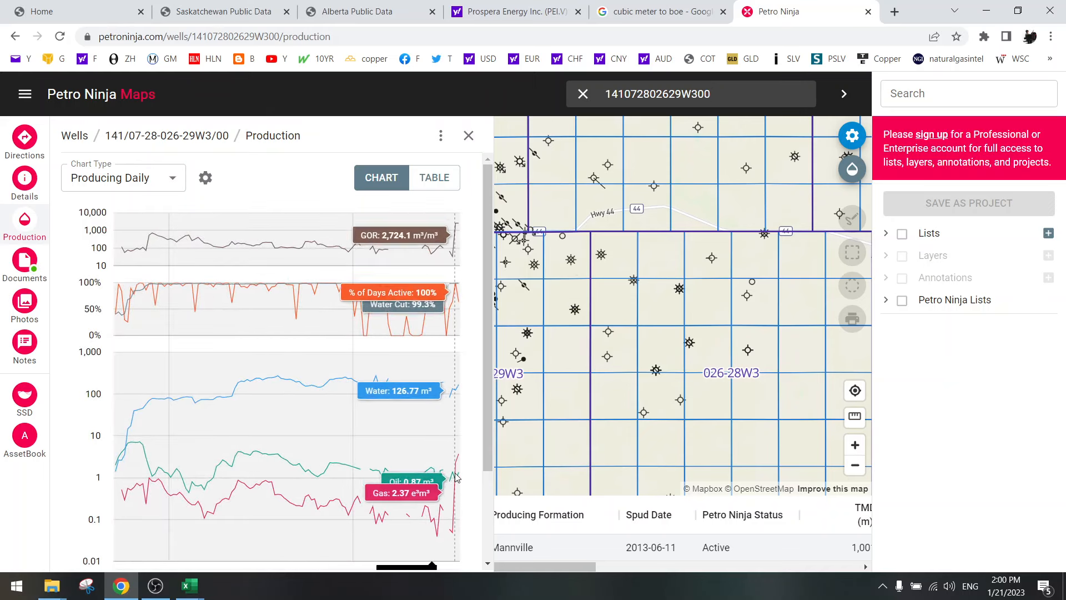
pyautogui.moveTo(457, 476)
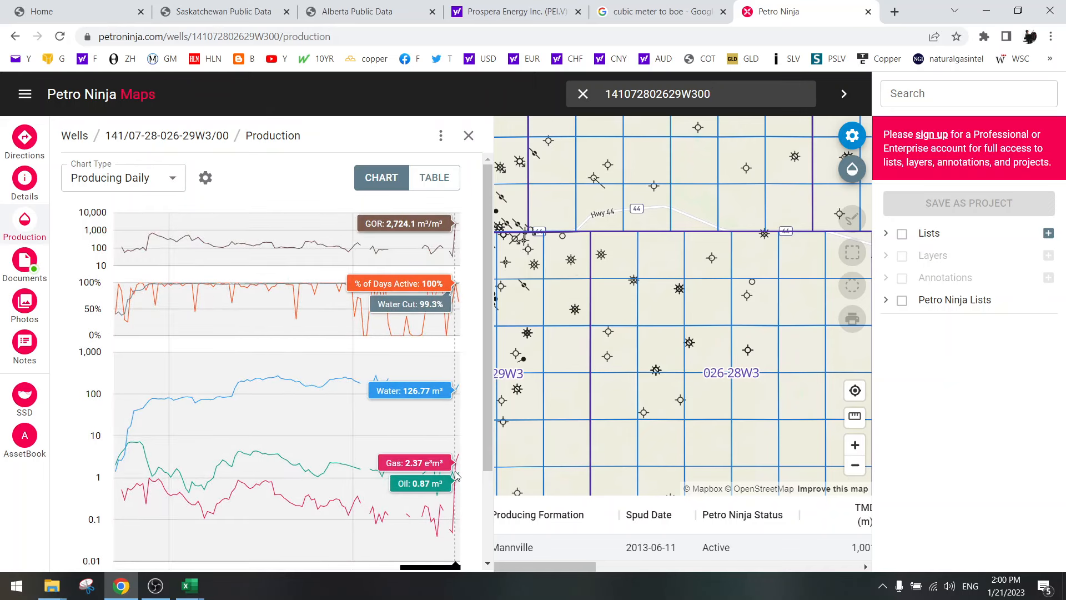
pyautogui.moveTo(598, 317); pyautogui.dragTo(763, 312)
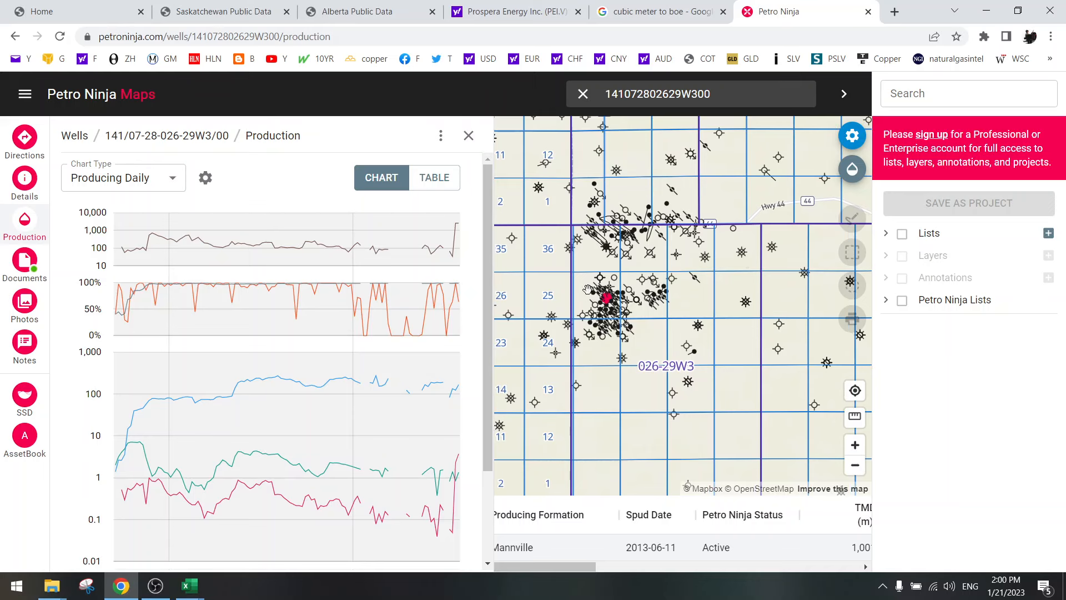
pyautogui.scroll(7, 601, 297)
pyautogui.scroll(-4, 620, 316)
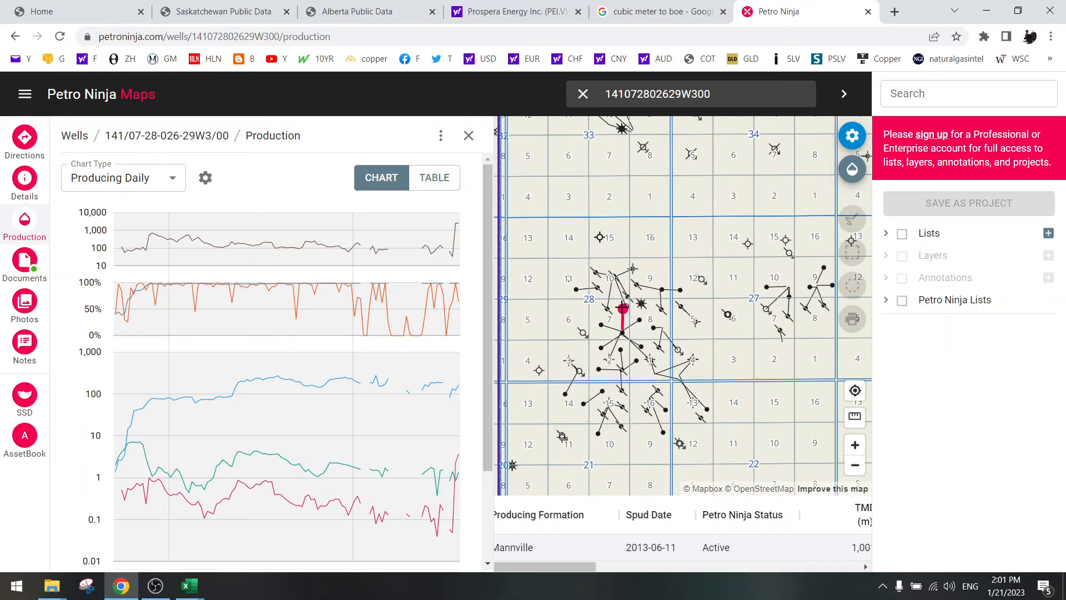
pyautogui.click(445, 182)
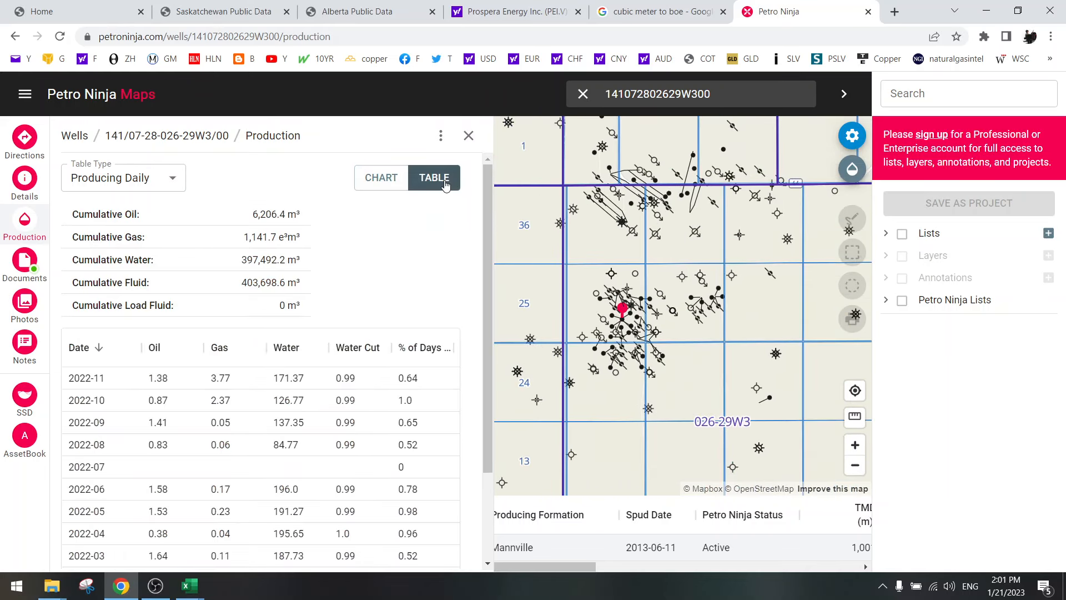
pyautogui.click(376, 183)
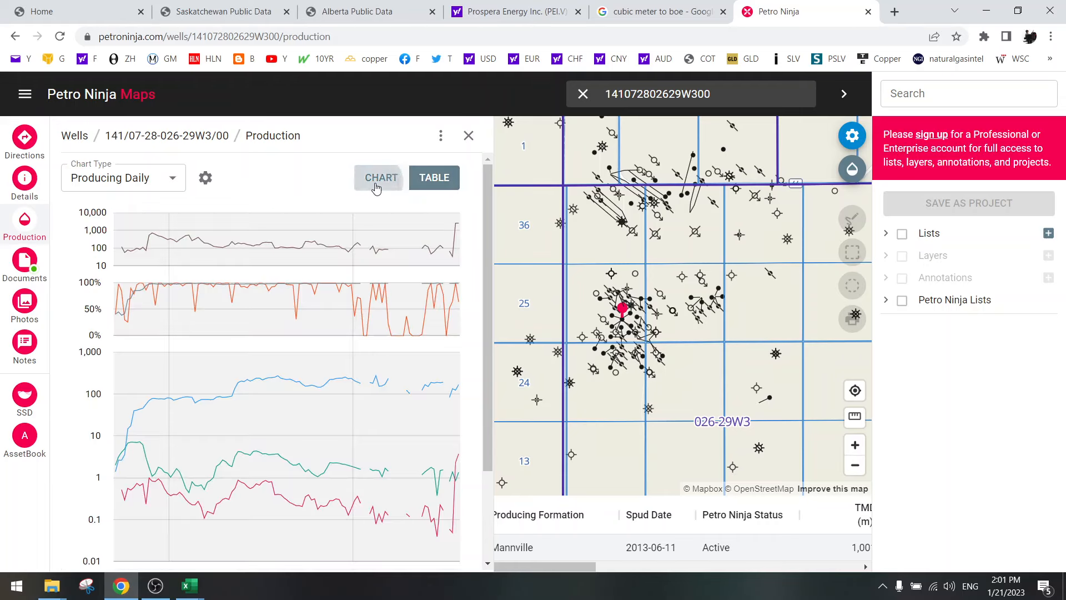
pyautogui.click(433, 185)
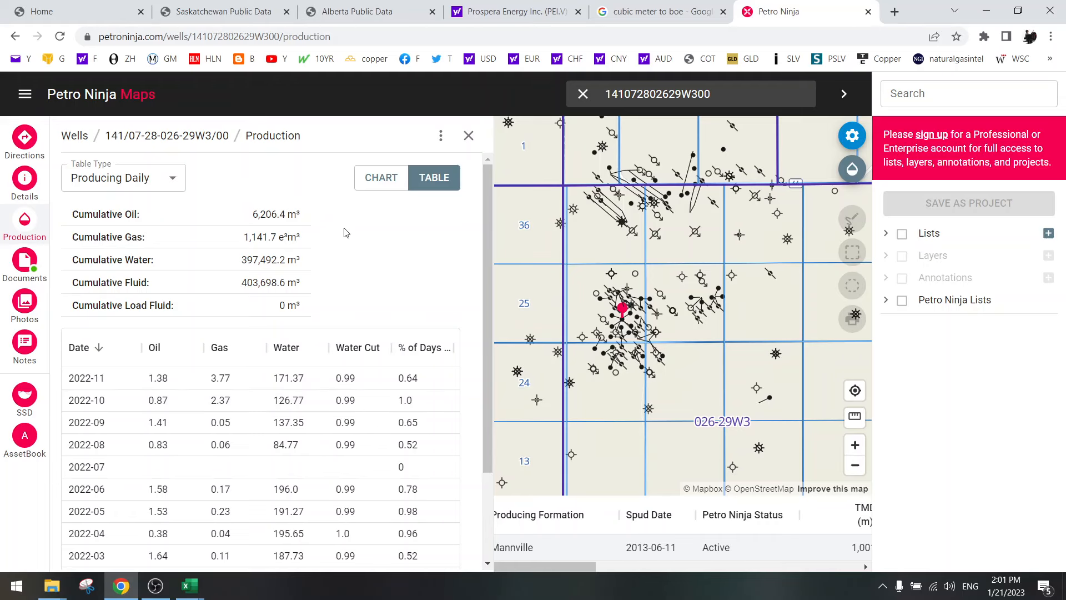
pyautogui.click(382, 181)
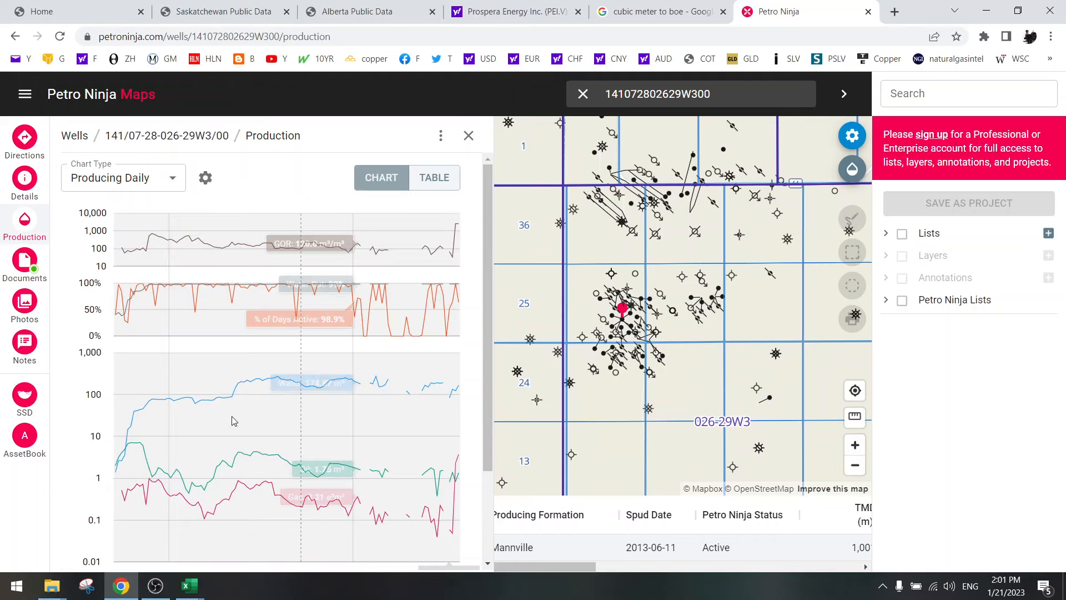
pyautogui.click(189, 586)
pyautogui.moveTo(593, 562); pyautogui.dragTo(412, 365)
pyautogui.click(424, 183)
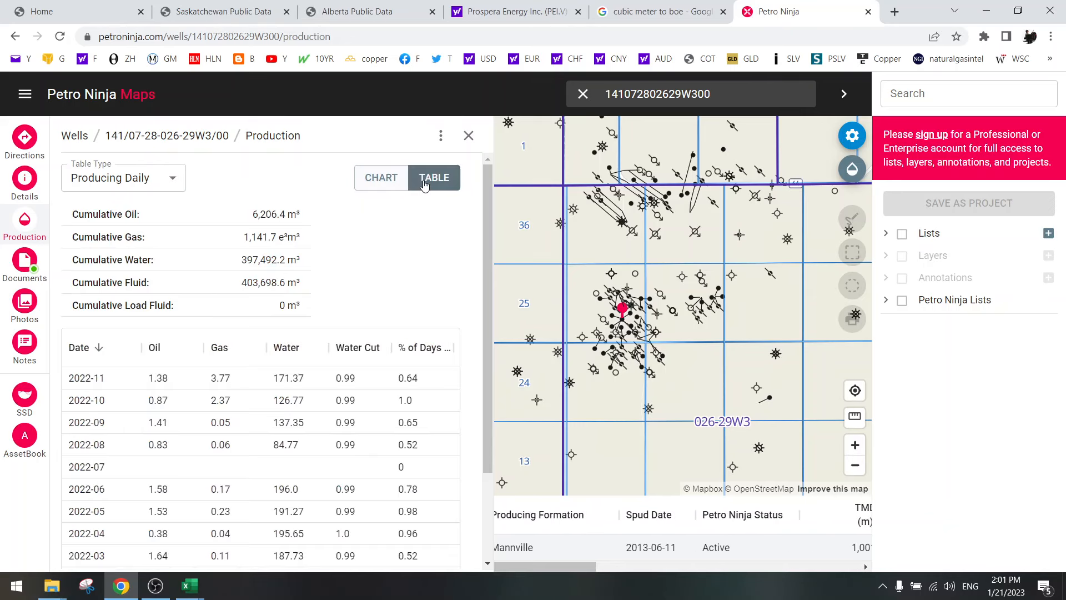
pyautogui.click(363, 181)
# - Switch back to the Vol_2022-12-SK workbook in Excel and check row 28's October volume and bbl/d figure
pyautogui.moveTo(201, 590)
pyautogui.click(242, 543)
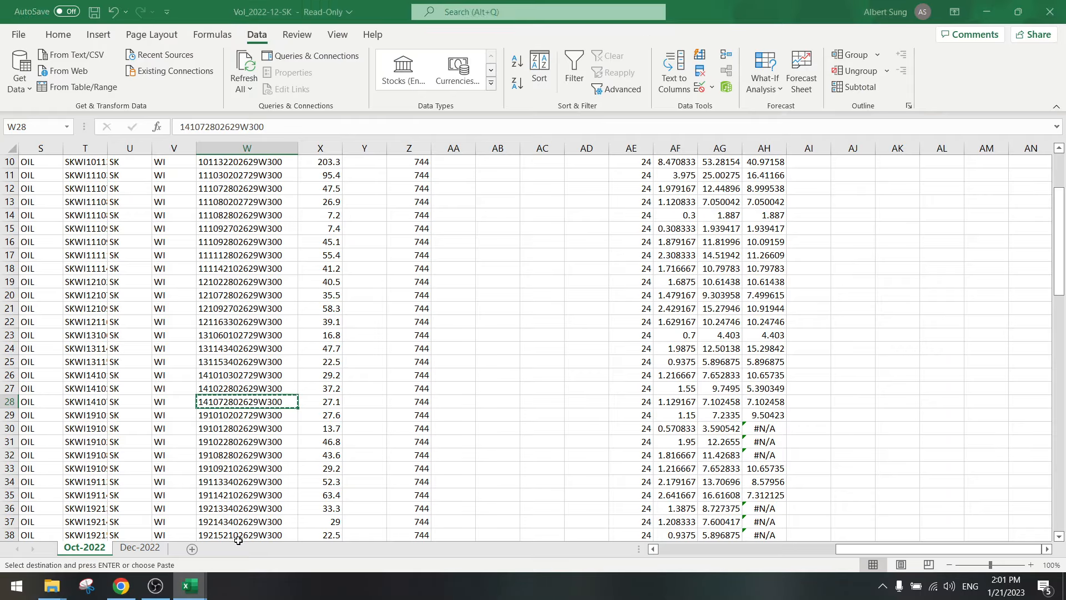
pyautogui.click(326, 401)
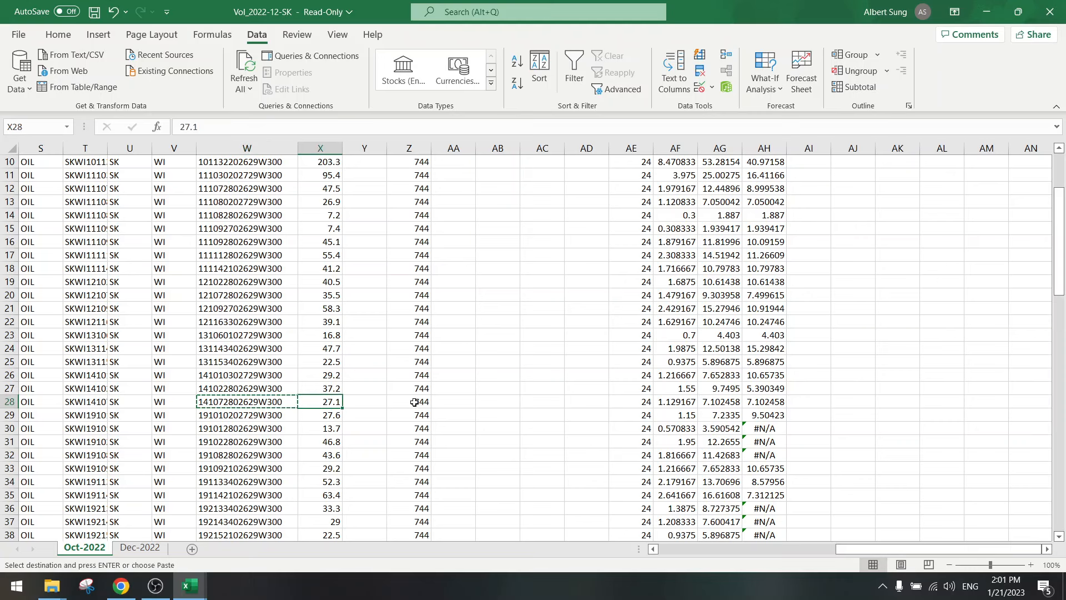
pyautogui.click(719, 403)
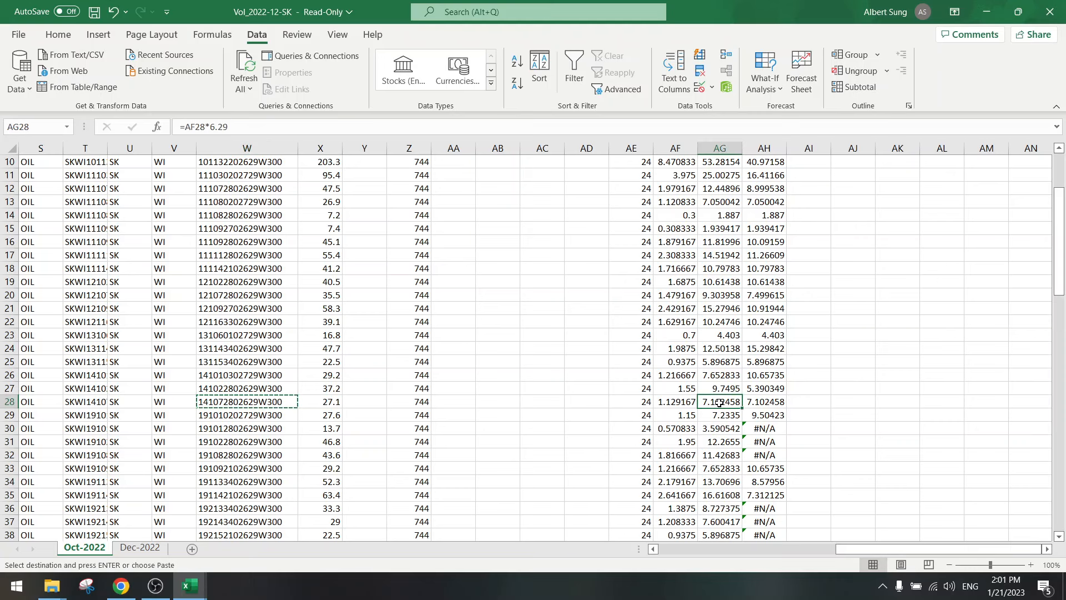
pyautogui.press('Escape')
# - Copy October figure AG30 and paste it as a value into December cell AH30
pyautogui.scroll(-3, 718, 398)
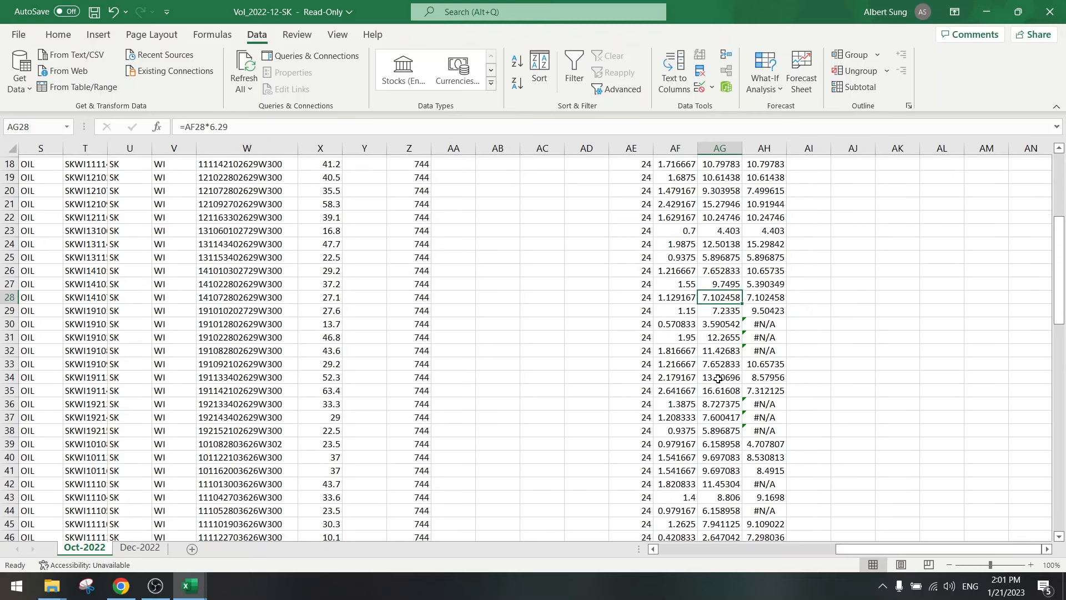
pyautogui.click(720, 310)
pyautogui.hotkey('ctrl', 'c')
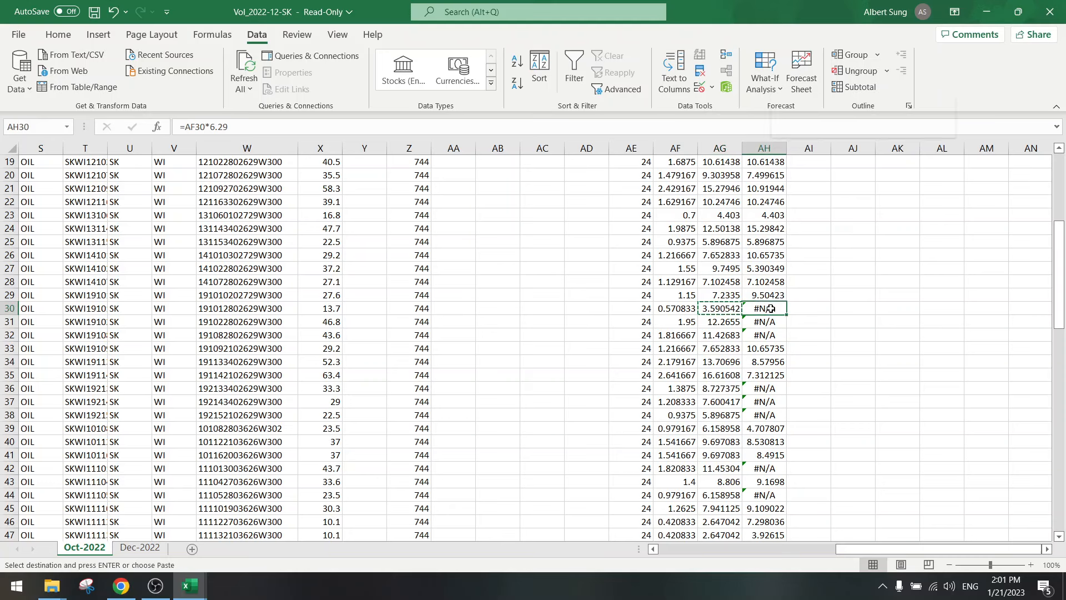
pyautogui.rightClick(756, 309)
pyautogui.click(825, 246)
pyautogui.click(709, 323)
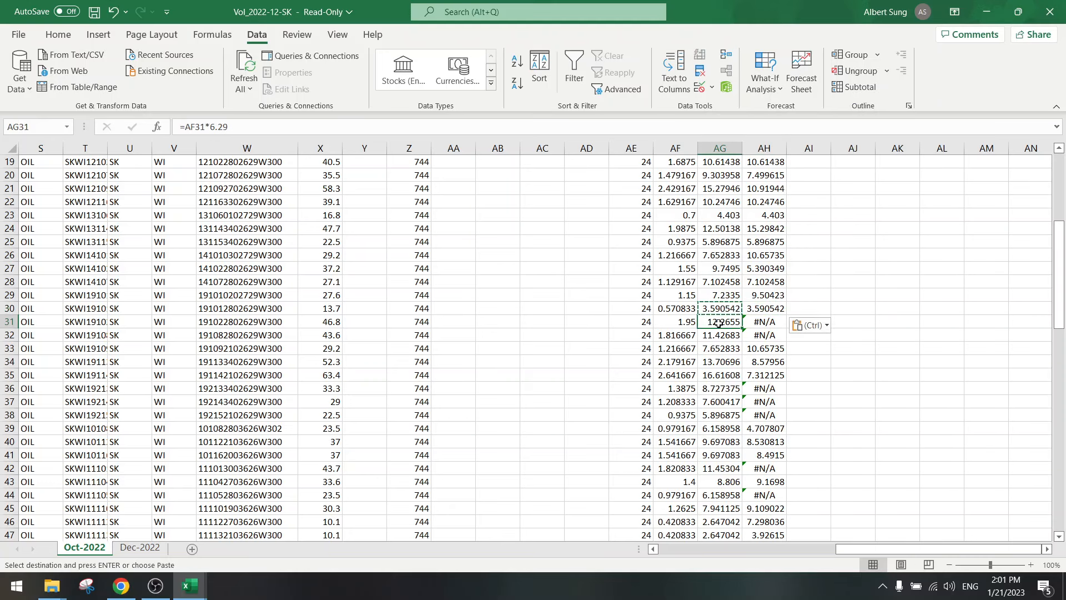
pyautogui.click(283, 322)
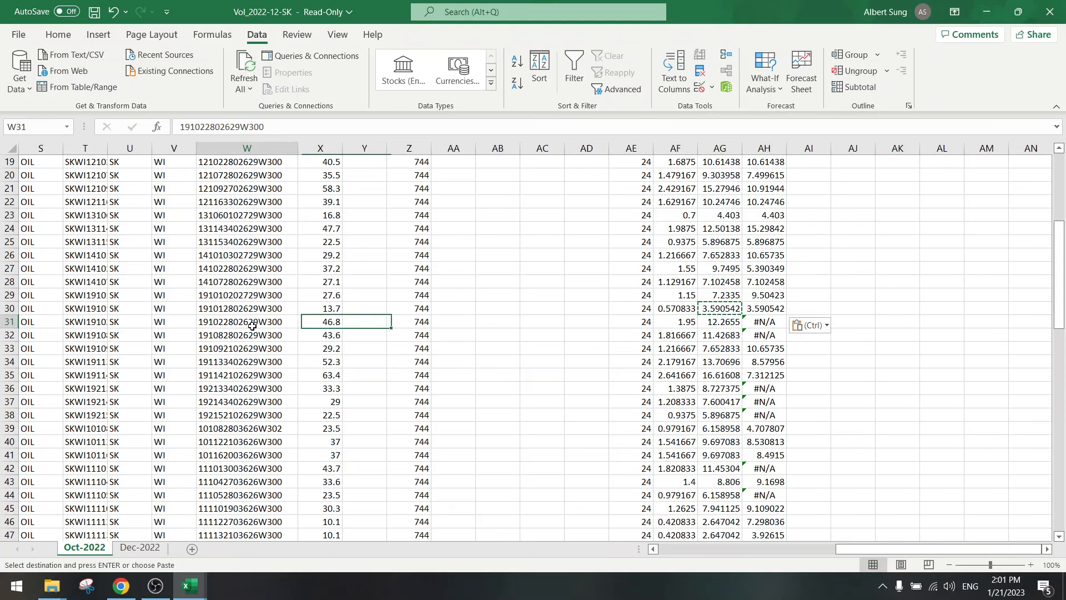
pyautogui.doubleClick(332, 126)
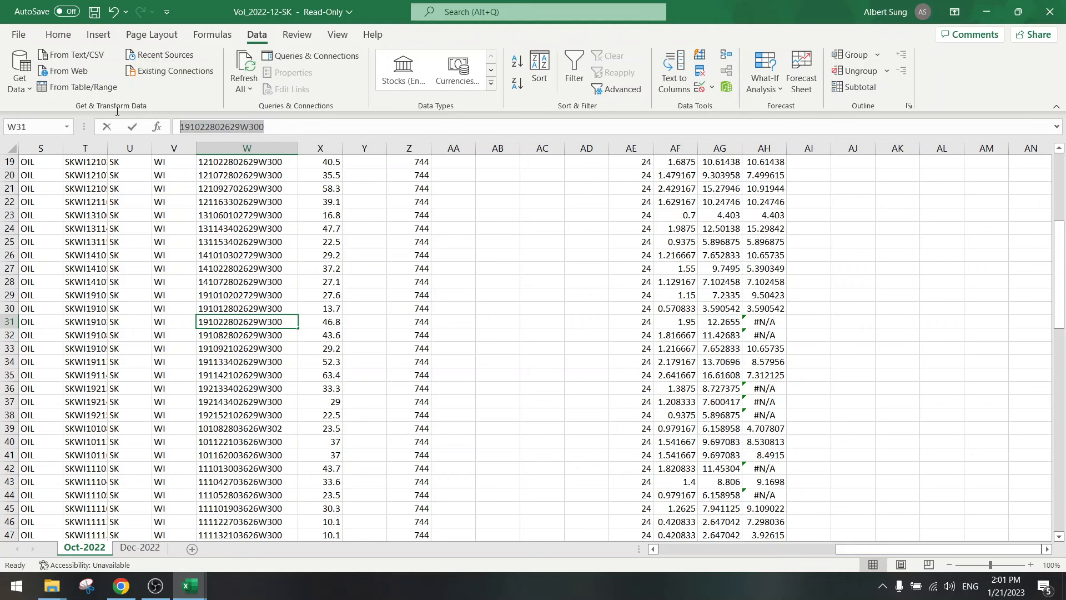
pyautogui.click(121, 586)
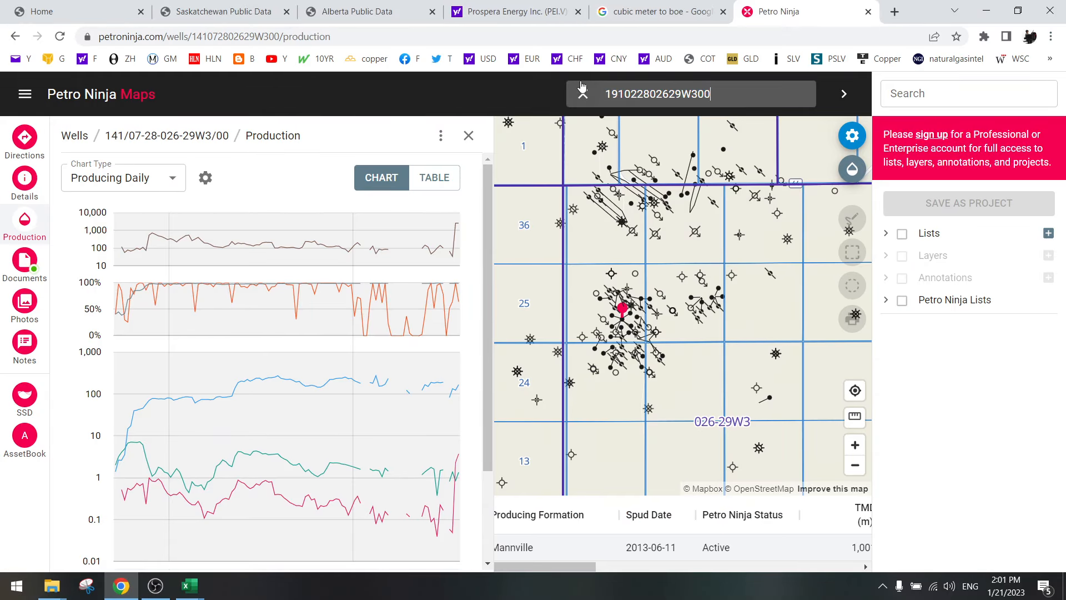
pyautogui.press('Return')
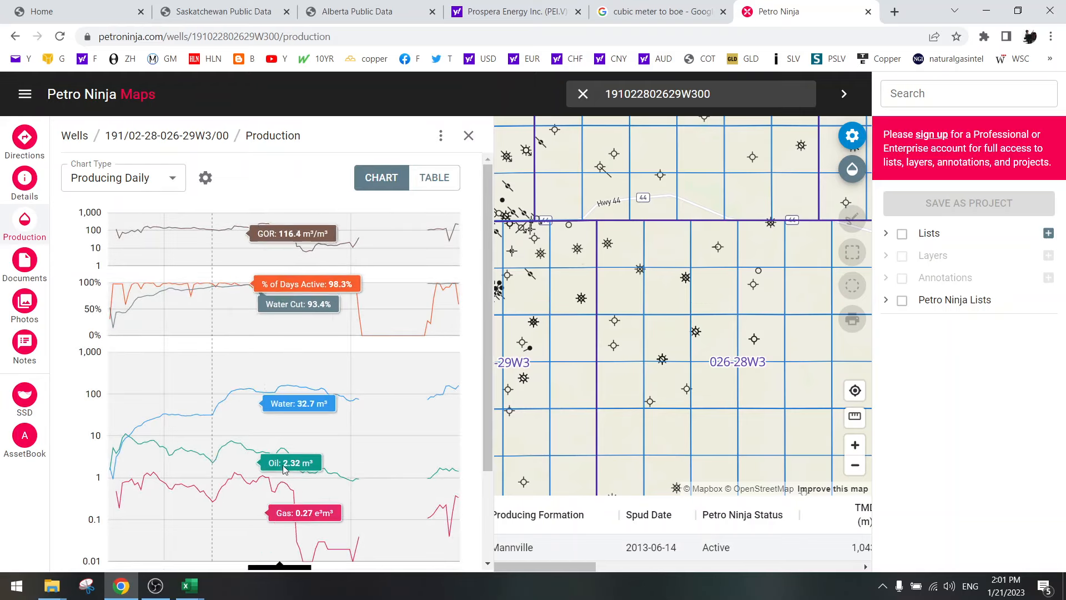
pyautogui.moveTo(611, 389); pyautogui.dragTo(742, 389)
pyautogui.scroll(6, 606, 308)
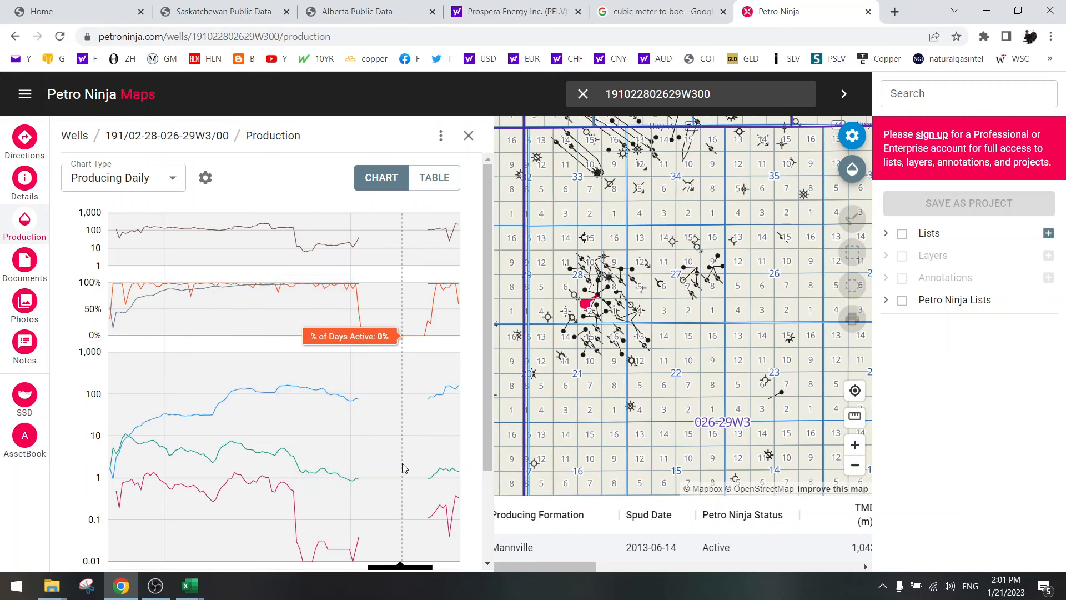
pyautogui.scroll(-1, 402, 466)
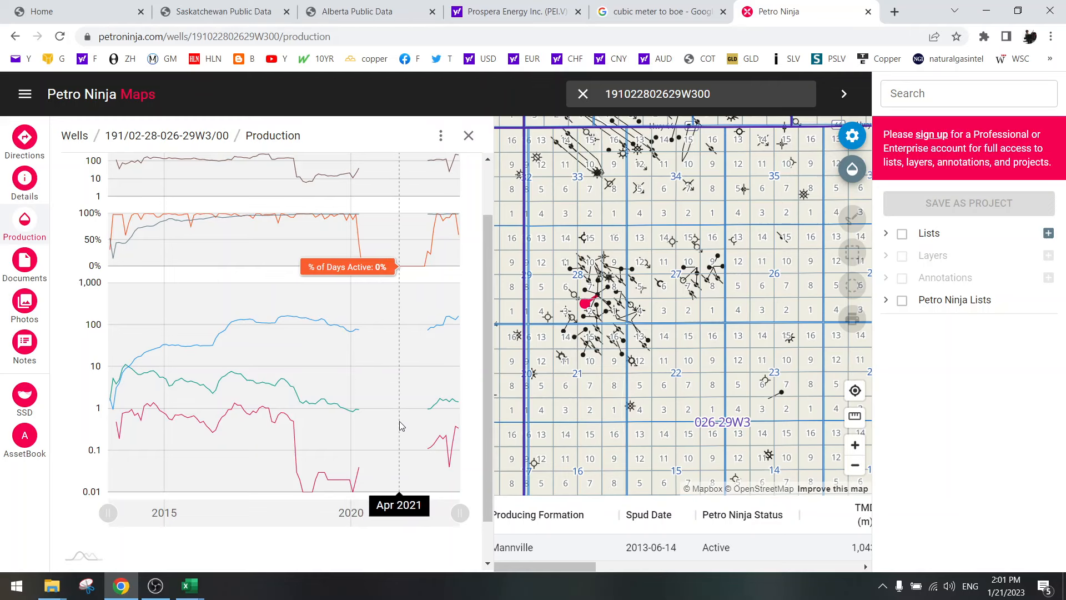
pyautogui.scroll(1, 457, 420)
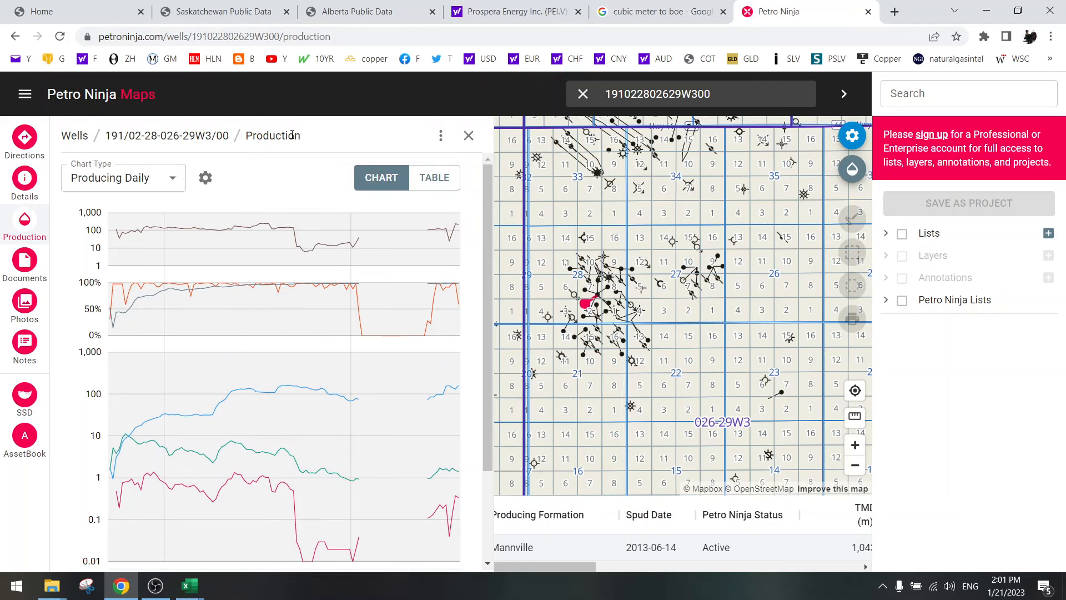
pyautogui.click(433, 178)
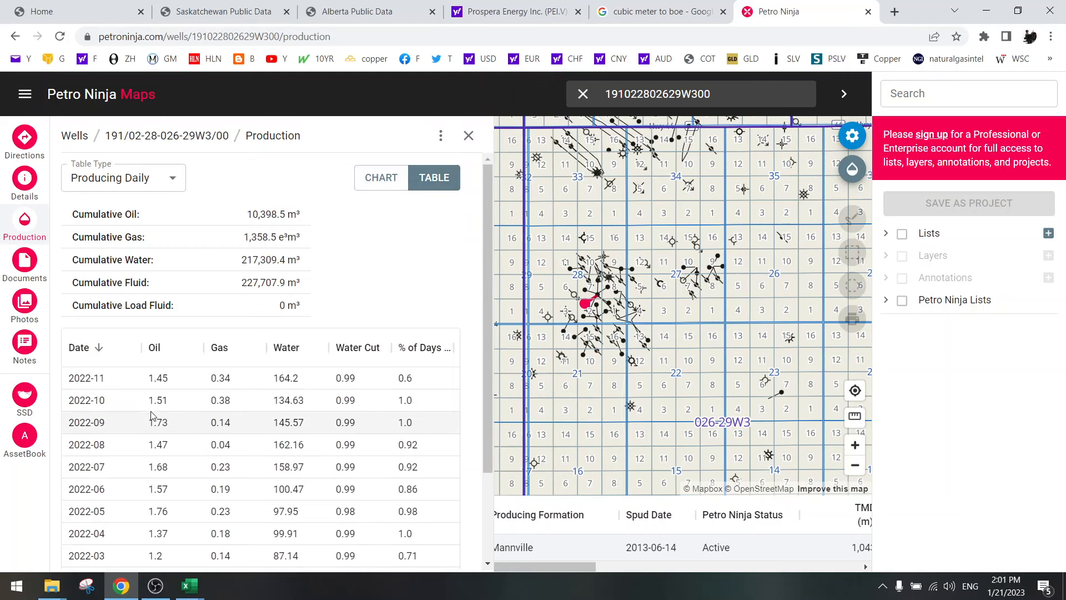
pyautogui.scroll(-1, 150, 416)
pyautogui.scroll(-1, 150, 420)
pyautogui.click(447, 505)
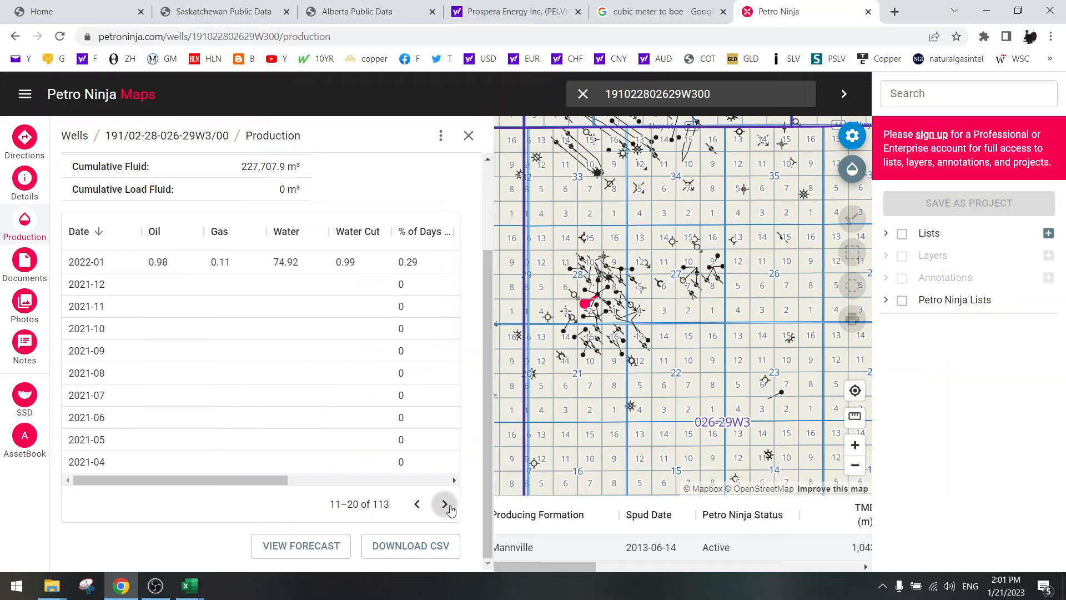
pyautogui.click(417, 505)
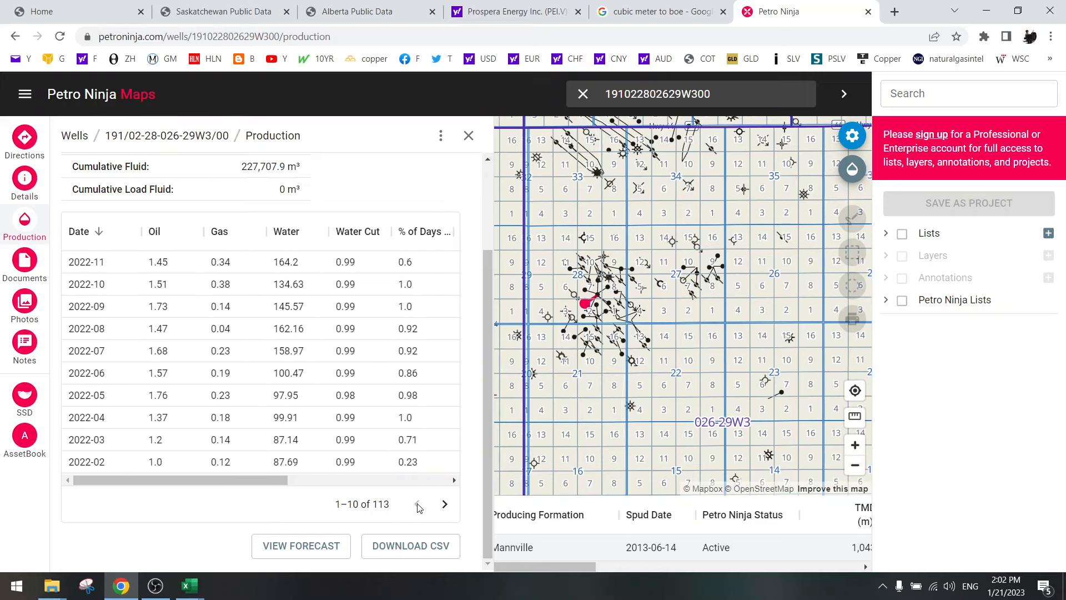
pyautogui.scroll(1, 155, 411)
pyautogui.scroll(-1, 150, 436)
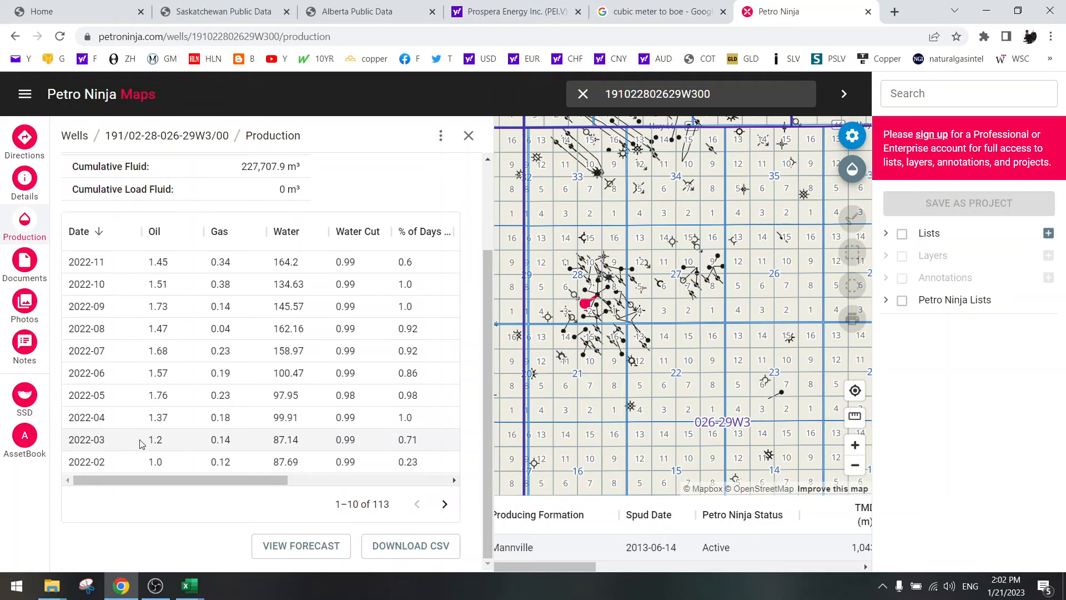
pyautogui.scroll(1, 128, 427)
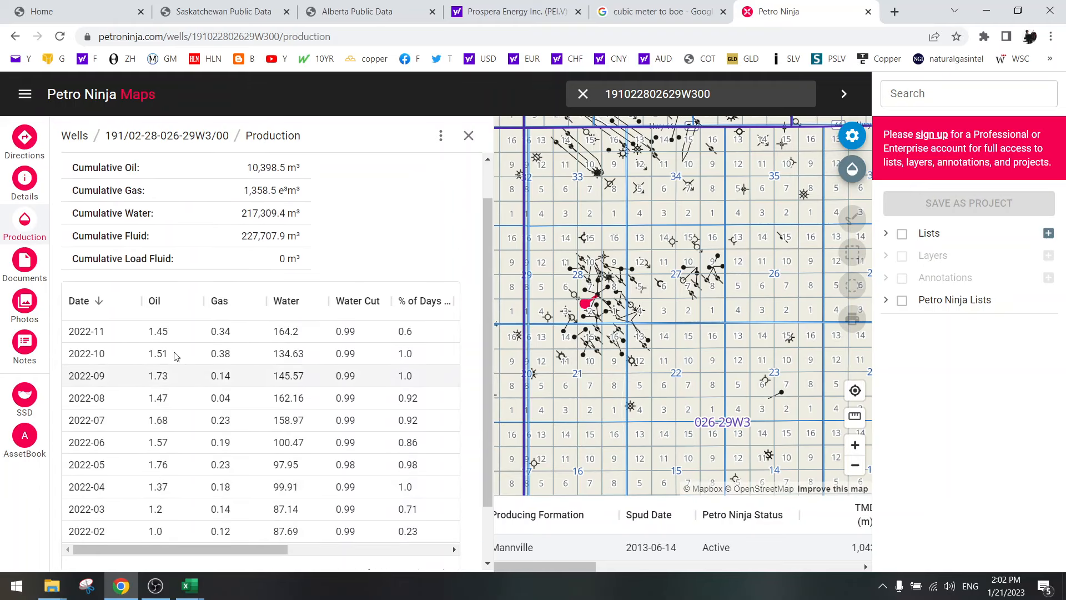
pyautogui.scroll(1, 319, 231)
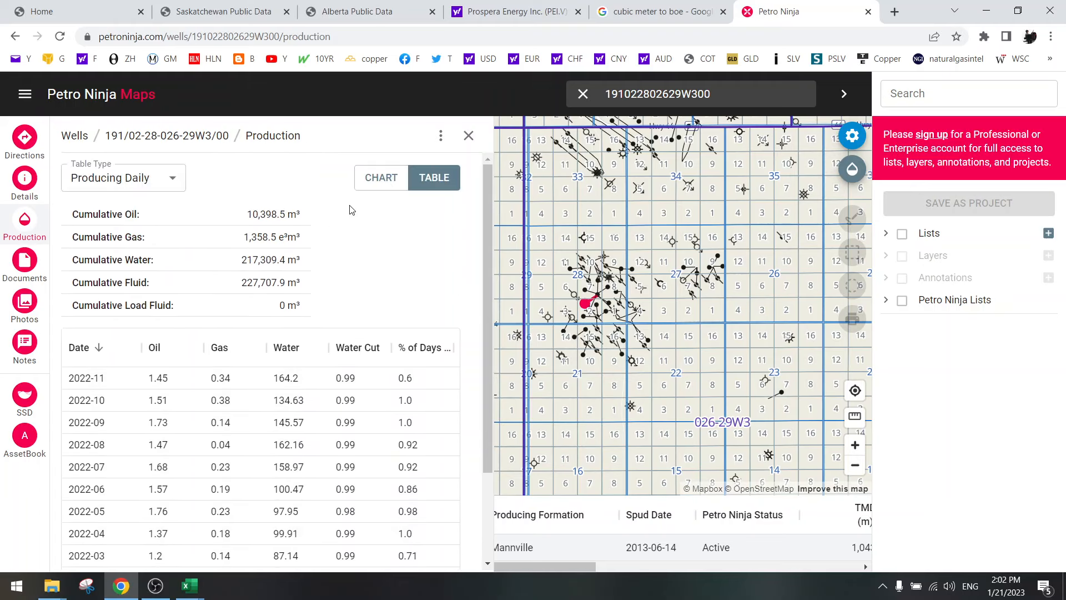
pyautogui.click(380, 173)
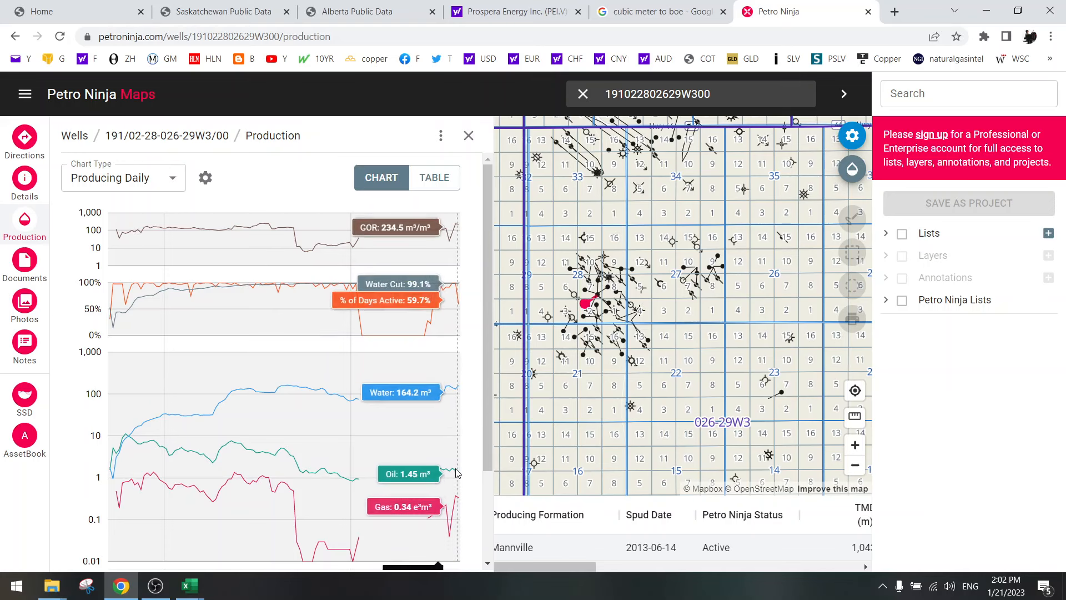
pyautogui.scroll(1, 577, 312)
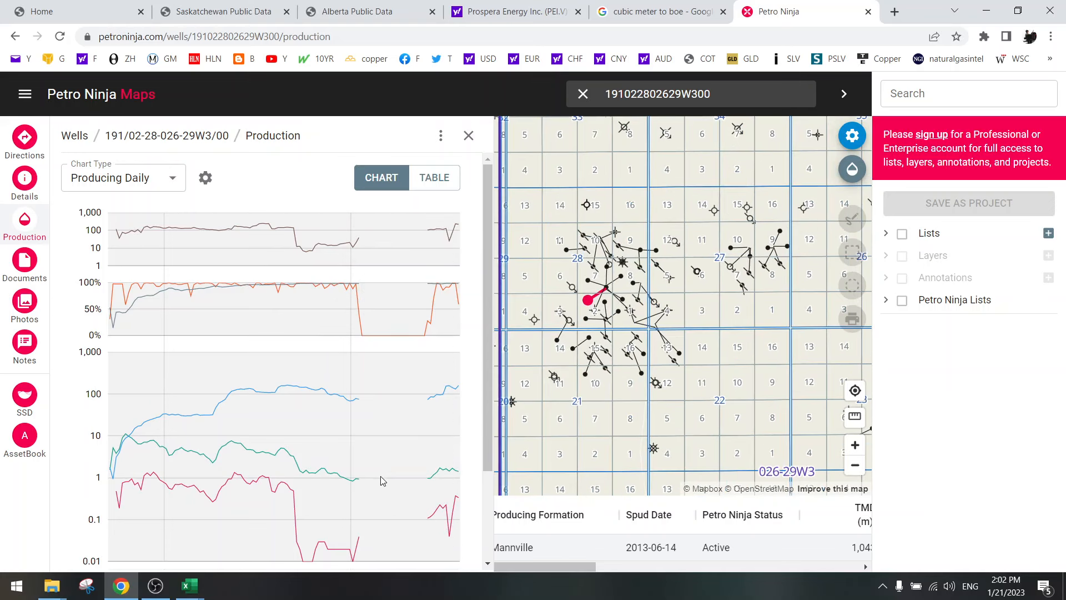
pyautogui.click(195, 589)
pyautogui.click(264, 527)
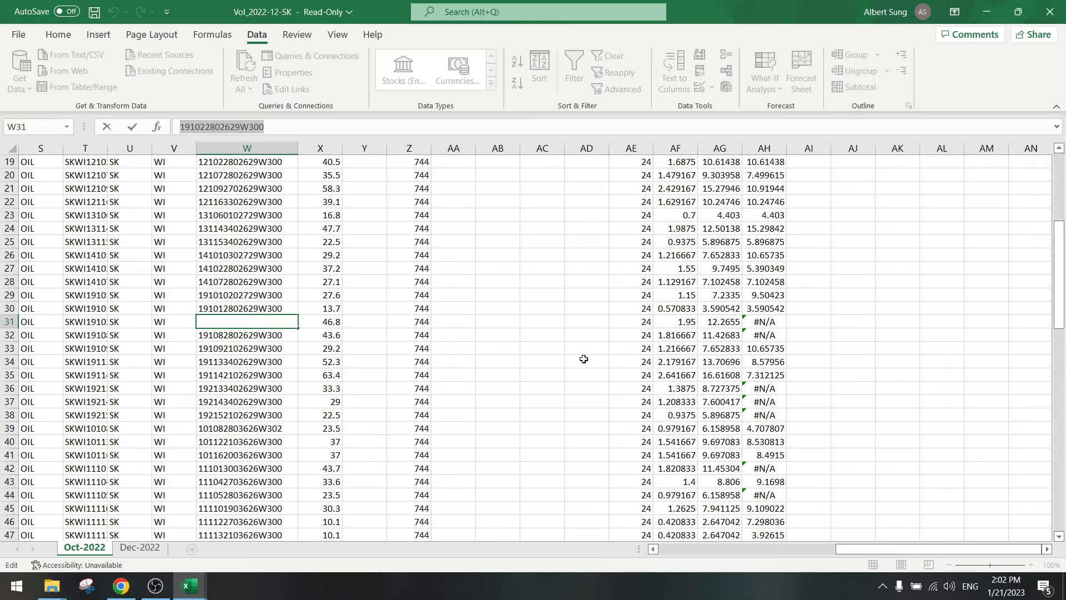
# - Copy October figure AG31 and paste it as a value into December cell AH31
pyautogui.click(716, 320)
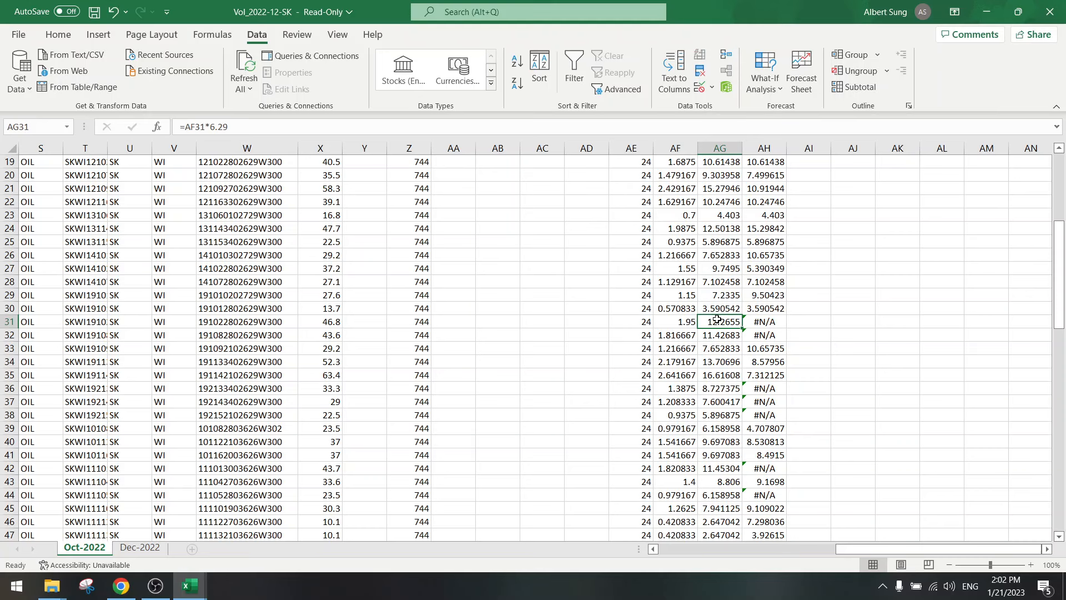
pyautogui.hotkey('ctrl', 'c')
pyautogui.rightClick(764, 322)
pyautogui.click(817, 248)
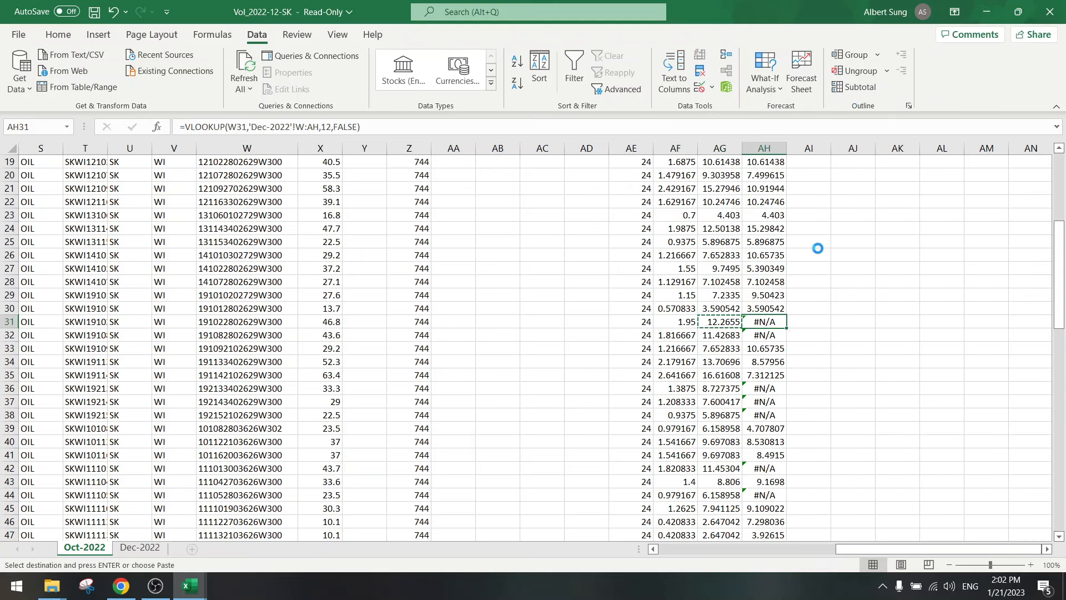
pyautogui.click(719, 336)
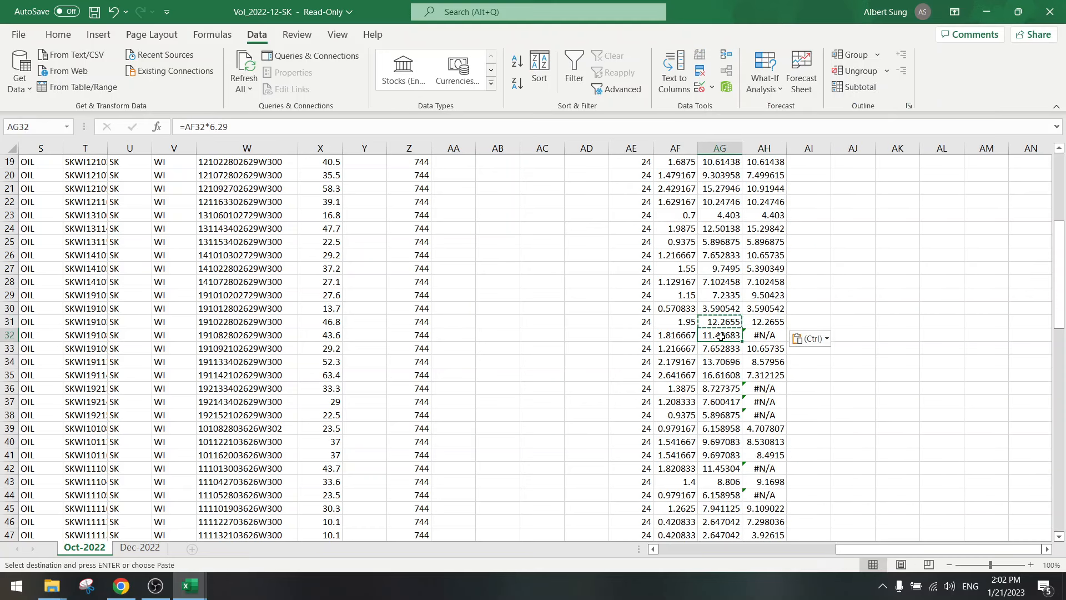
pyautogui.press('Escape')
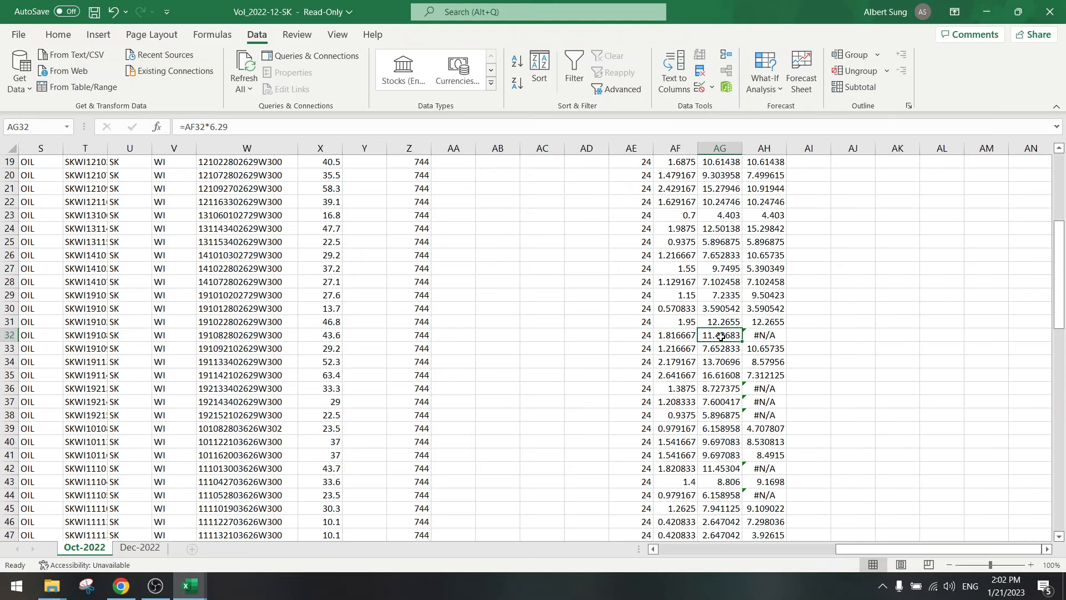
pyautogui.click(252, 330)
pyautogui.hotkey('ctrl', 'c')
pyautogui.click(108, 593)
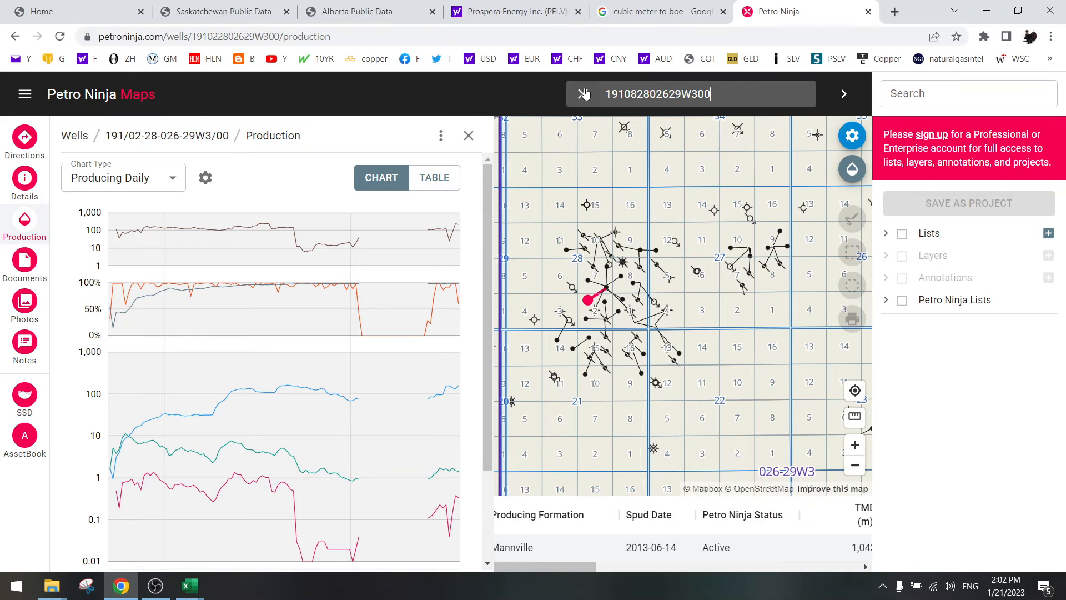
pyautogui.press('Return')
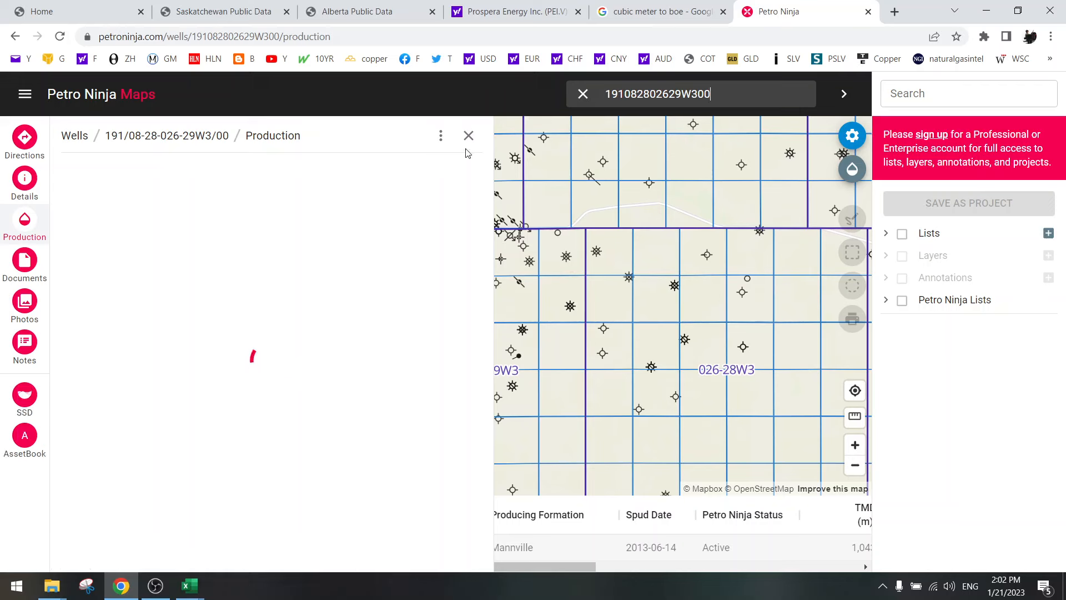
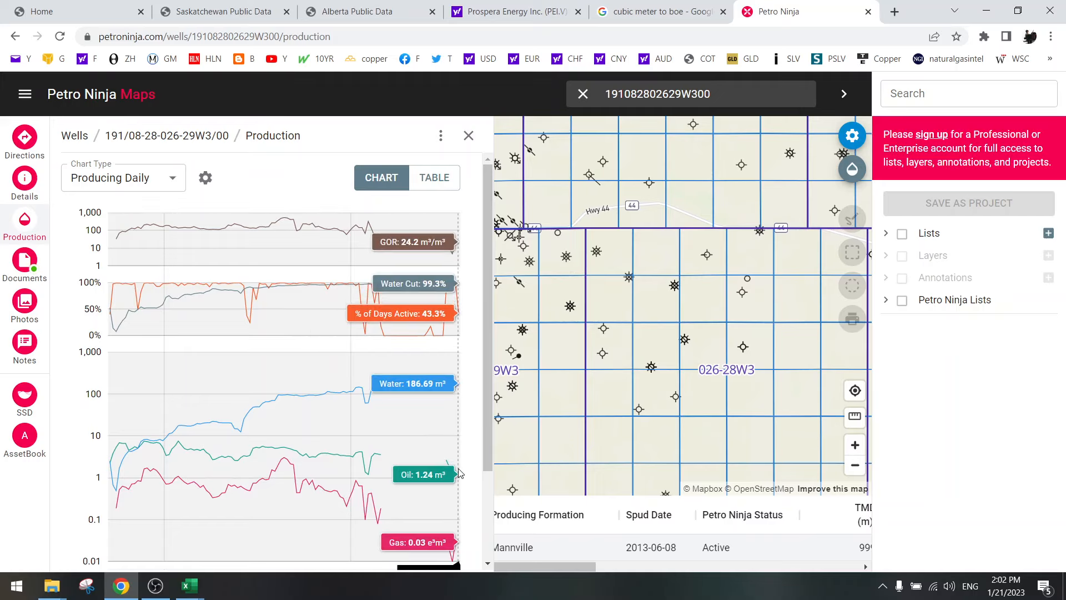
pyautogui.click(436, 178)
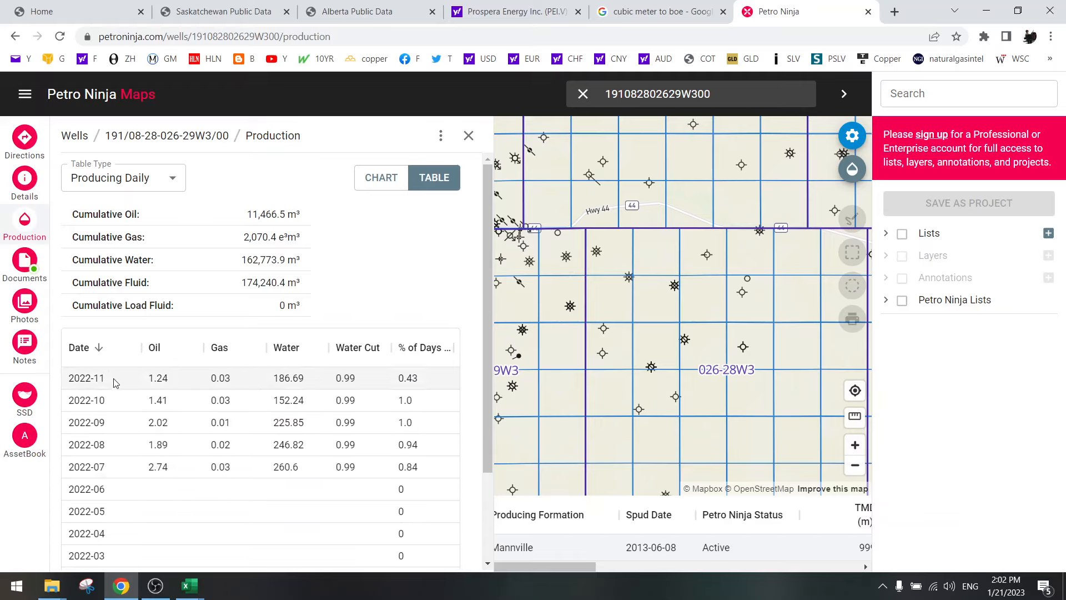
pyautogui.click(392, 182)
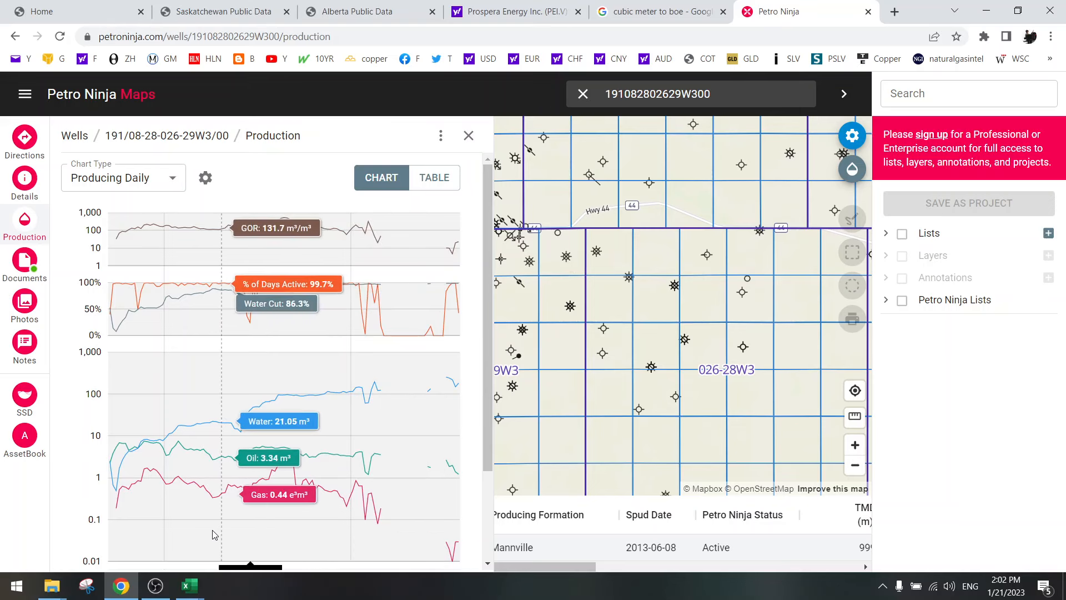
pyautogui.click(198, 590)
pyautogui.click(272, 547)
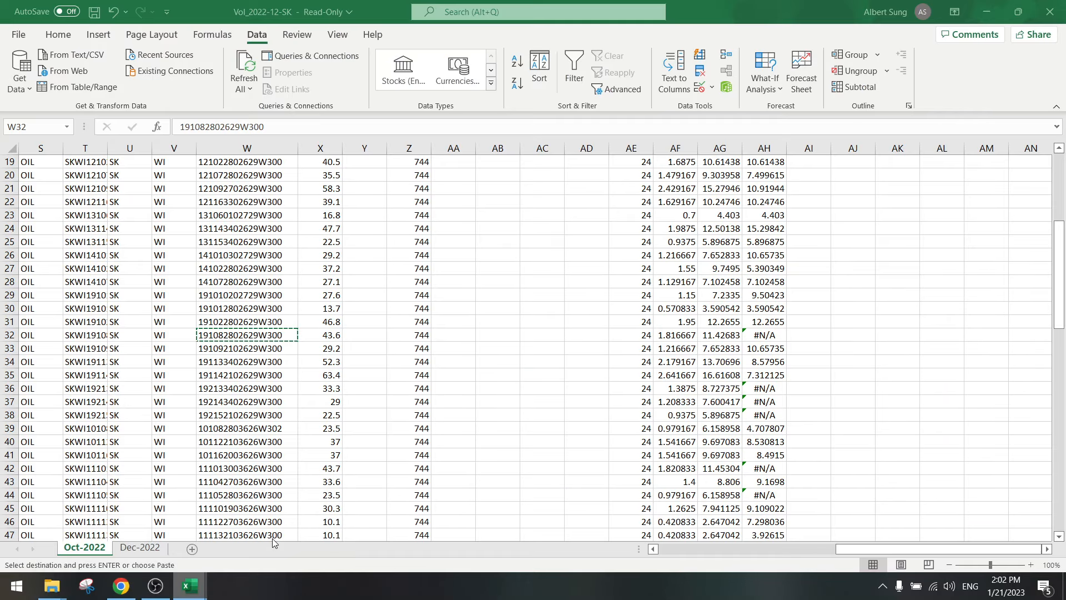
# - Copy October figure AG32 and paste it as a value into December cell AH32
pyautogui.click(580, 372)
pyautogui.press('Escape')
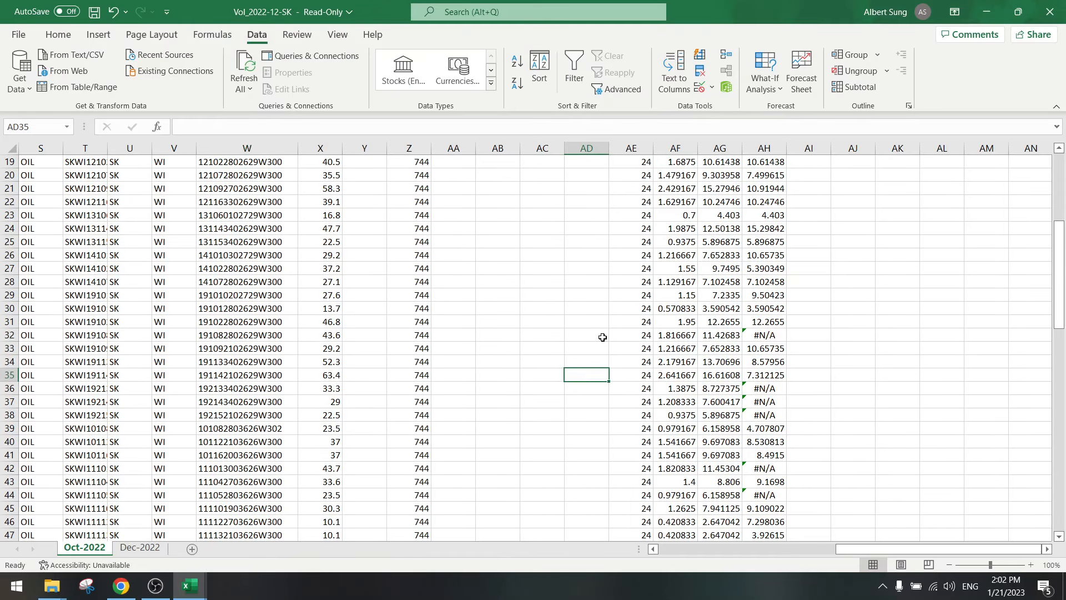
pyautogui.click(720, 335)
pyautogui.hotkey('ctrl', 'c')
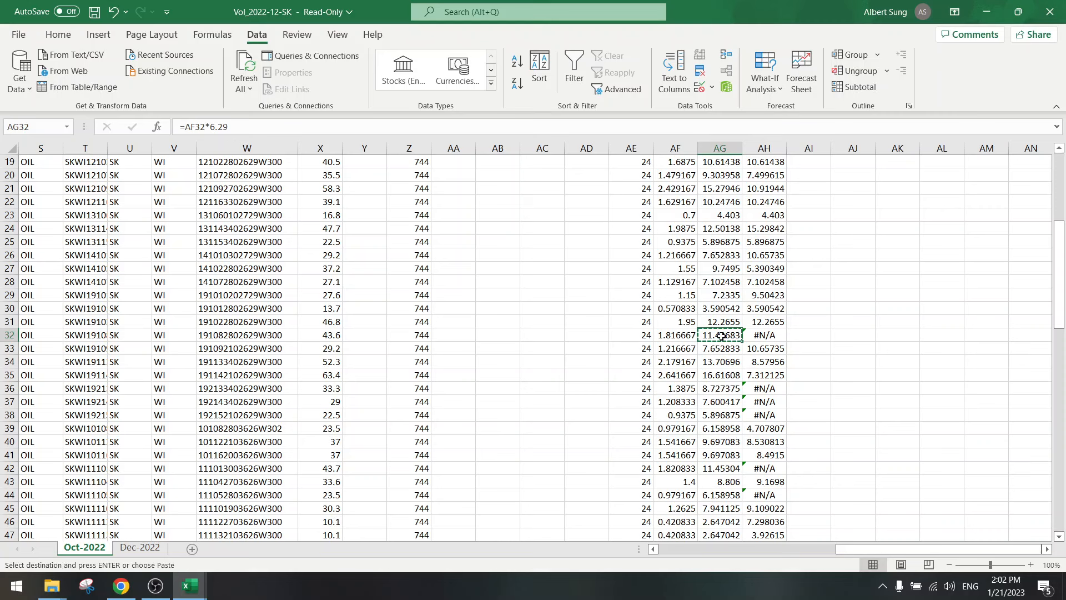
pyautogui.rightClick(776, 335)
pyautogui.click(833, 248)
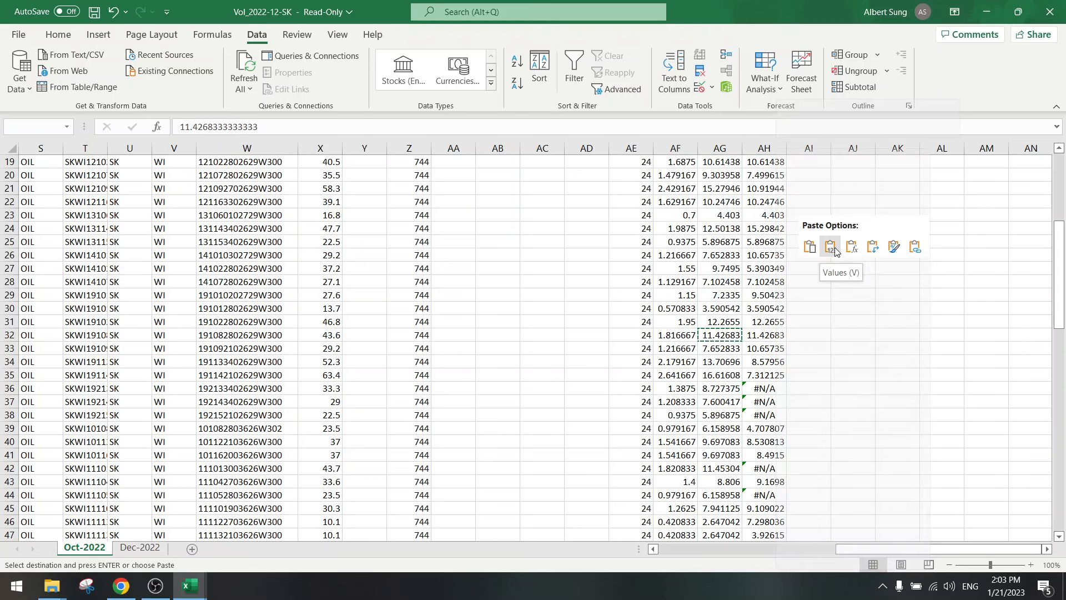
pyautogui.press('Escape')
# - Copy October figure AG36 and paste it as a value into December cell AH36
pyautogui.click(701, 373)
pyautogui.scroll(-2, 702, 373)
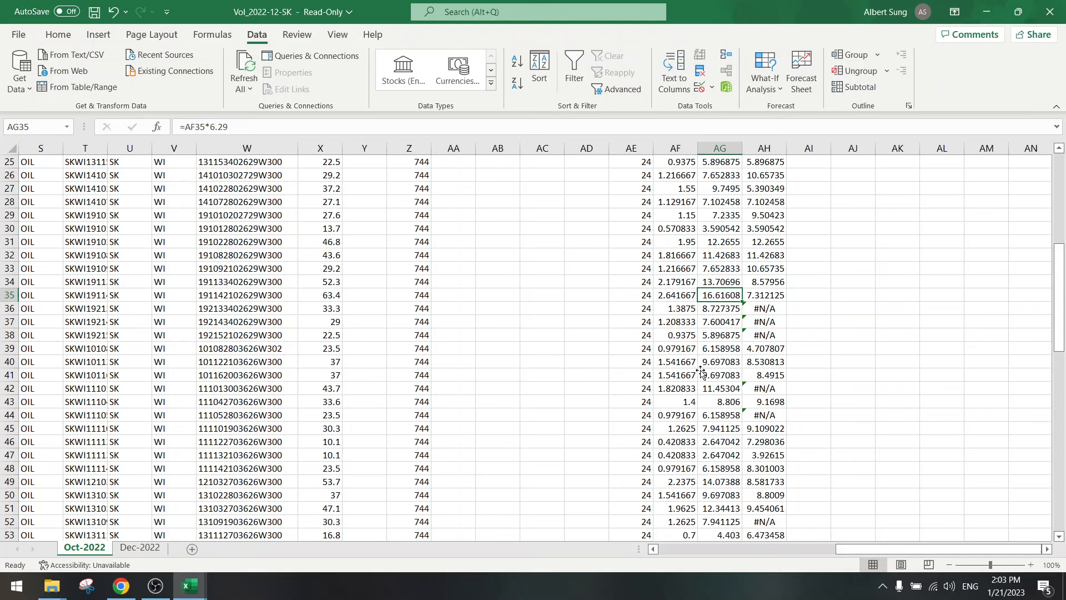
pyautogui.click(716, 308)
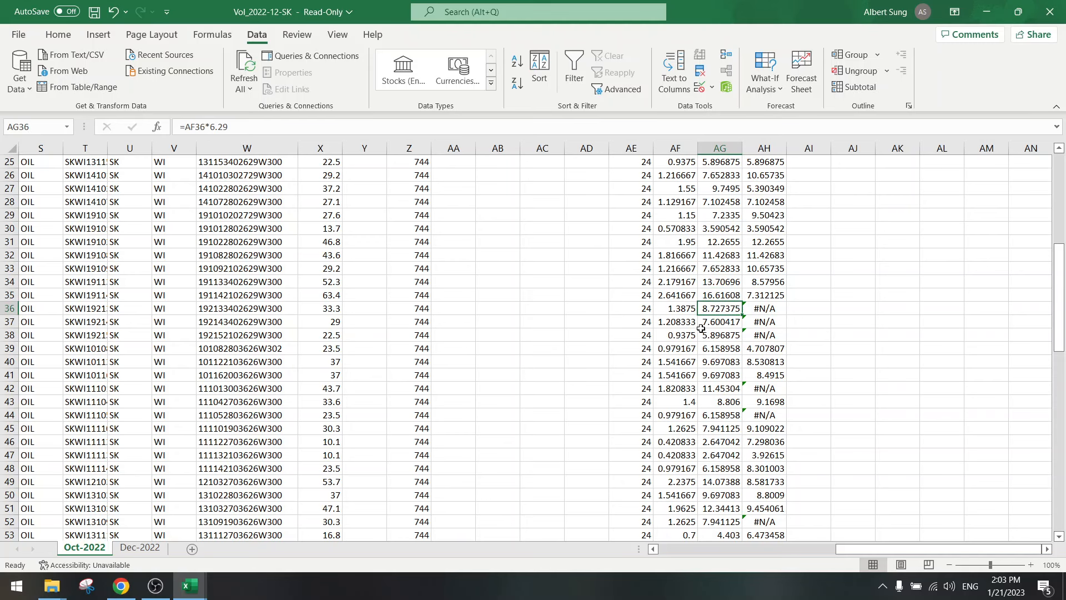
pyautogui.hotkey('ctrl', 'c')
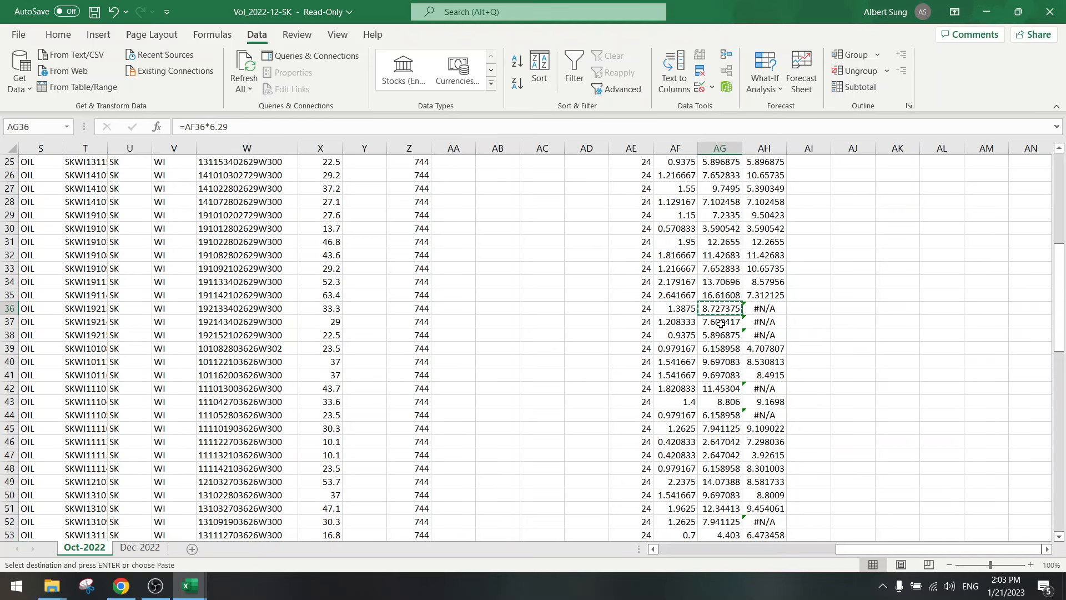
pyautogui.click(764, 309)
pyautogui.rightClick(764, 309)
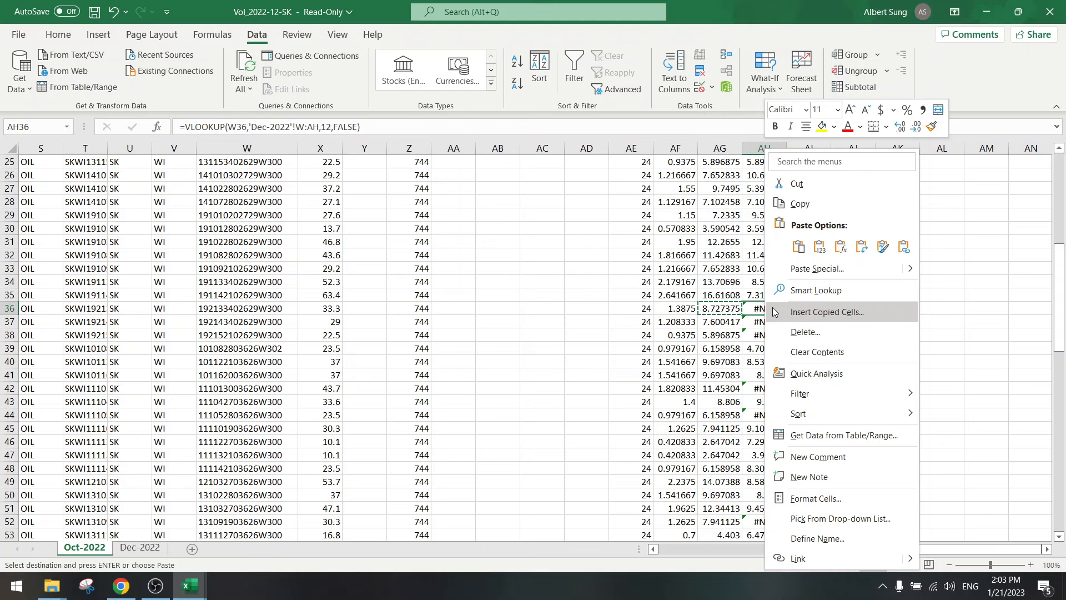
pyautogui.click(819, 245)
pyautogui.click(669, 310)
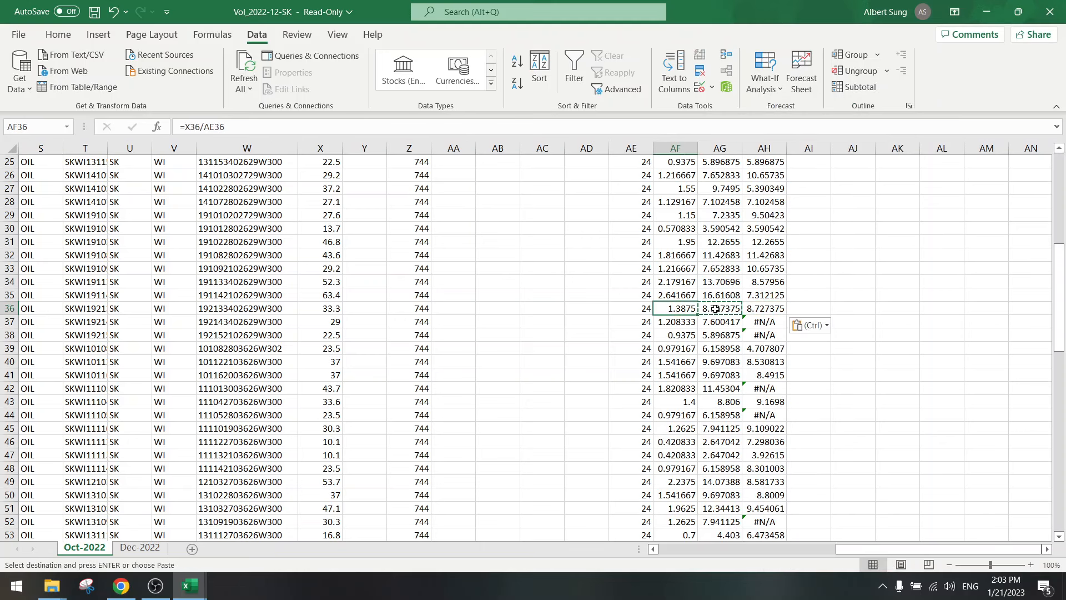
pyautogui.press('Escape')
pyautogui.press('Right')
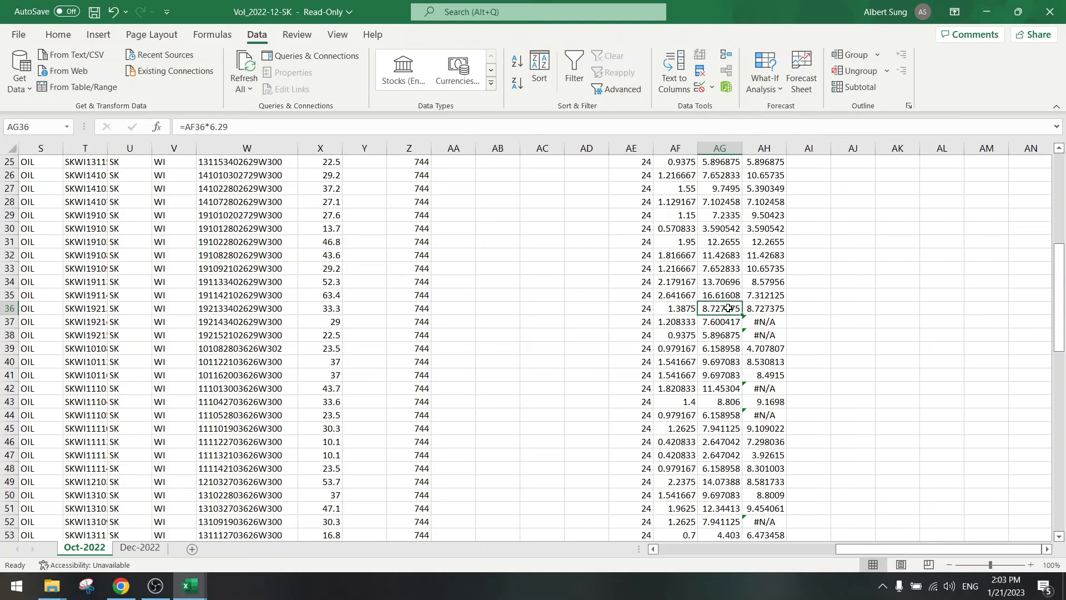
pyautogui.press('Left')
pyautogui.hotkey('ctrl', 'Left')
pyautogui.hotkey('ctrl', 'Left')
pyautogui.hotkey('ctrl', 'Left')
pyautogui.press('Left')
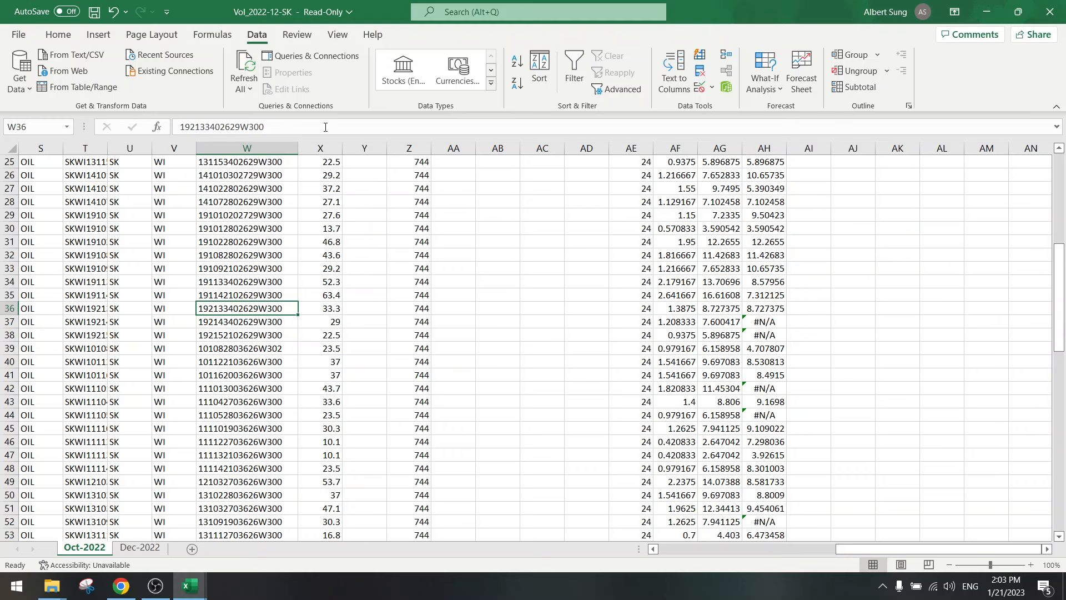
pyautogui.moveTo(326, 127); pyautogui.dragTo(178, 127)
pyautogui.click(121, 586)
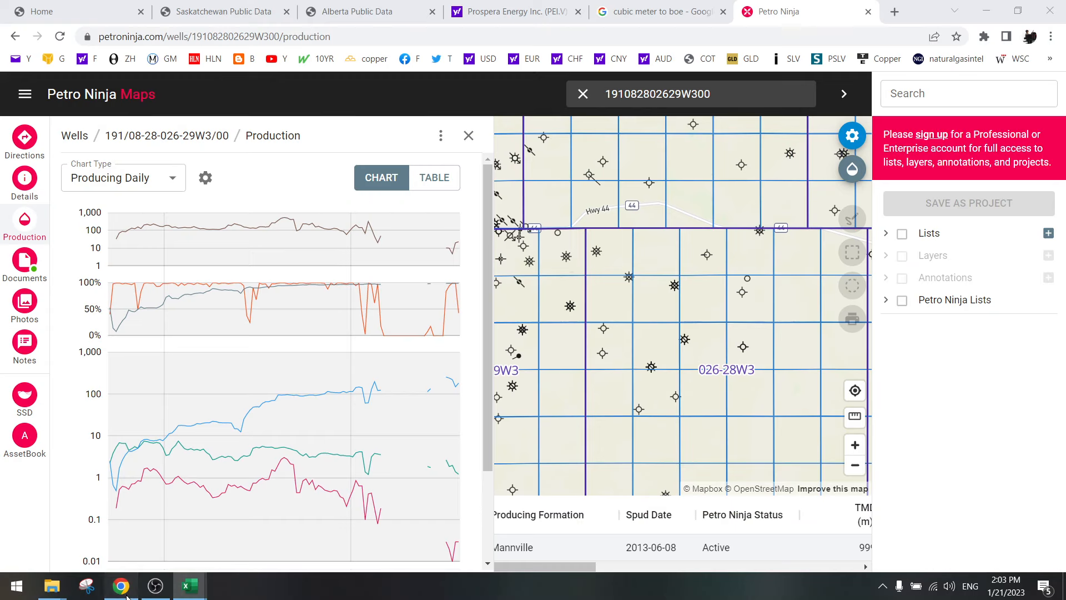
pyautogui.click(576, 90)
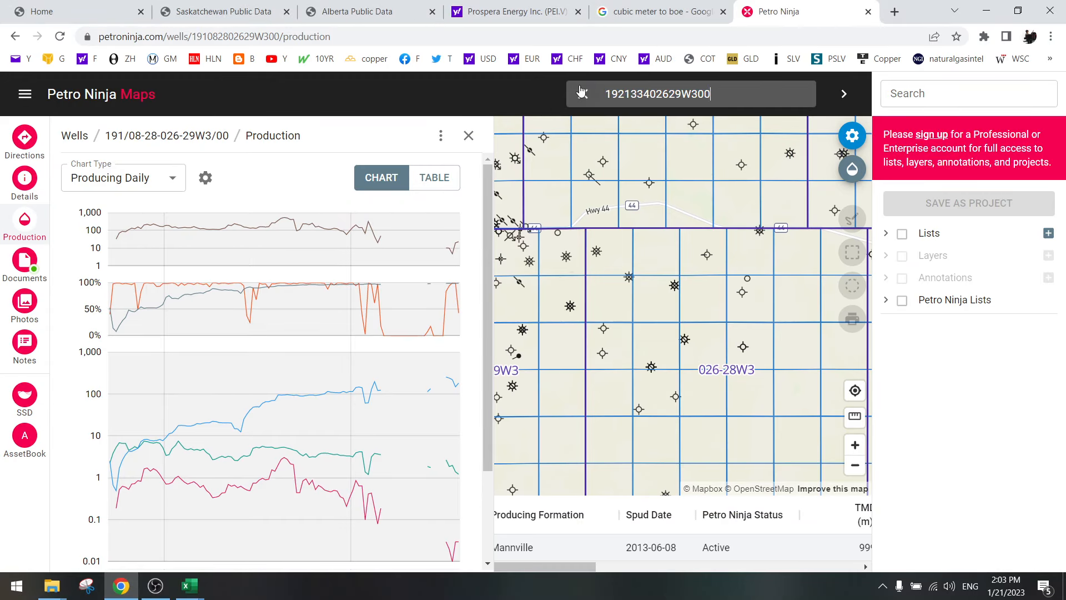
pyautogui.hotkey('ctrl', 'v')
pyautogui.press('Return')
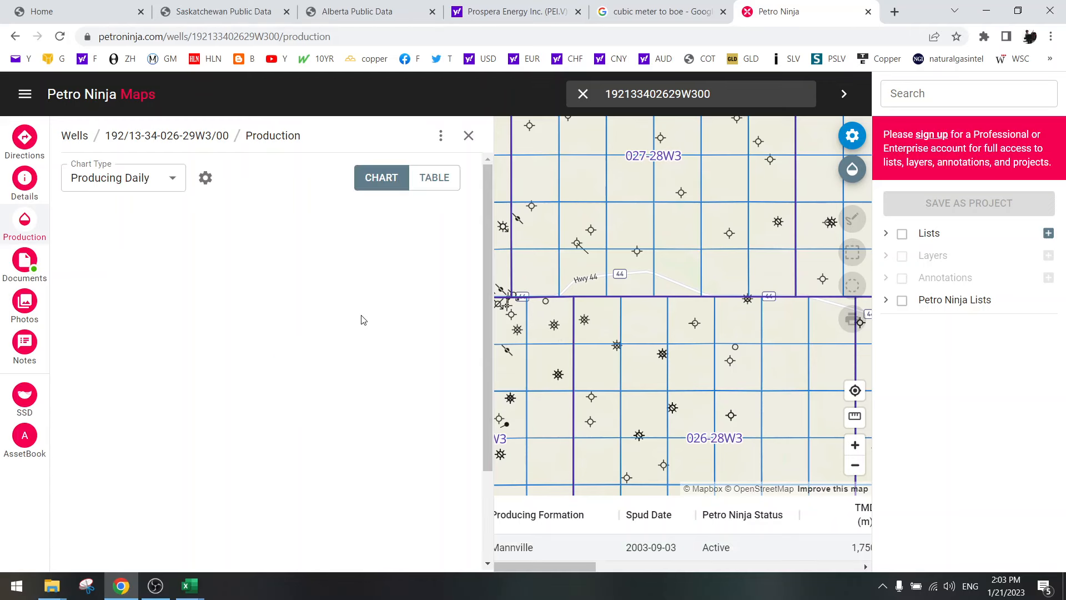
pyautogui.click(437, 178)
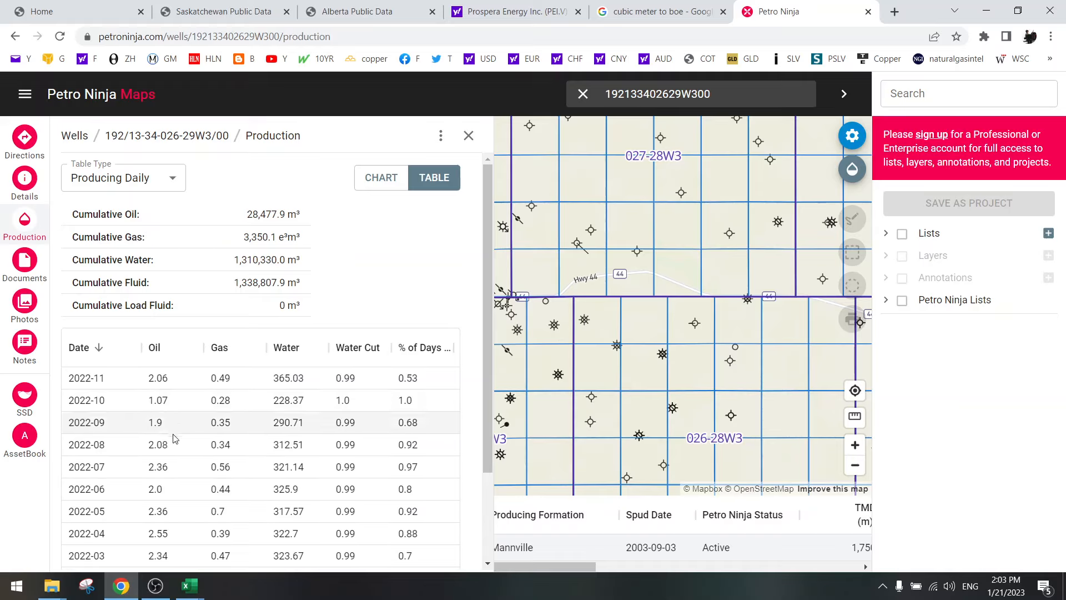
pyautogui.click(193, 587)
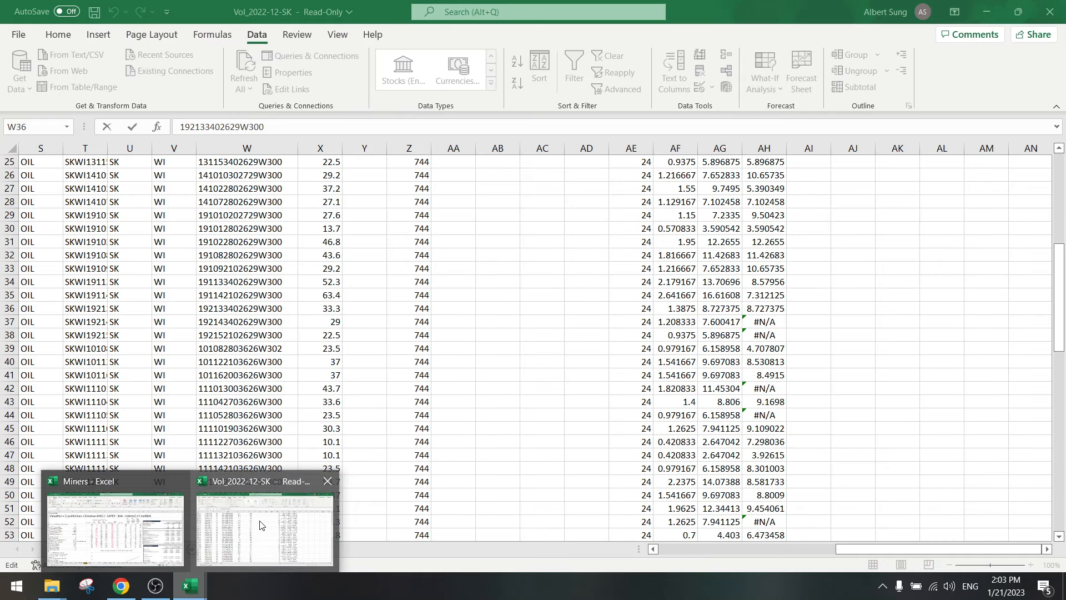
pyautogui.click(262, 526)
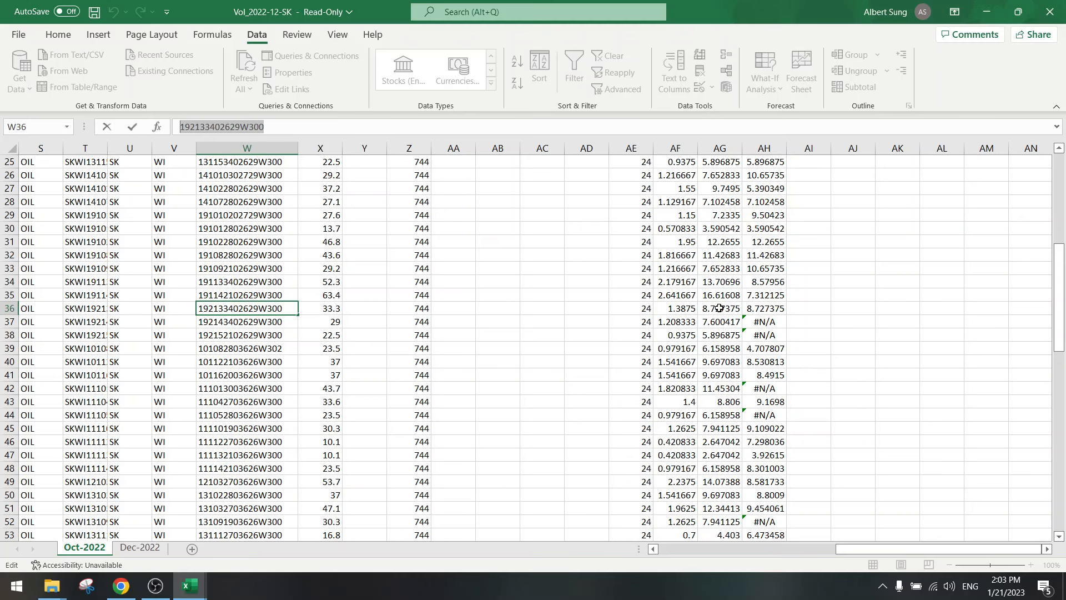
pyautogui.scroll(8, 719, 308)
pyautogui.scroll(-9, 700, 342)
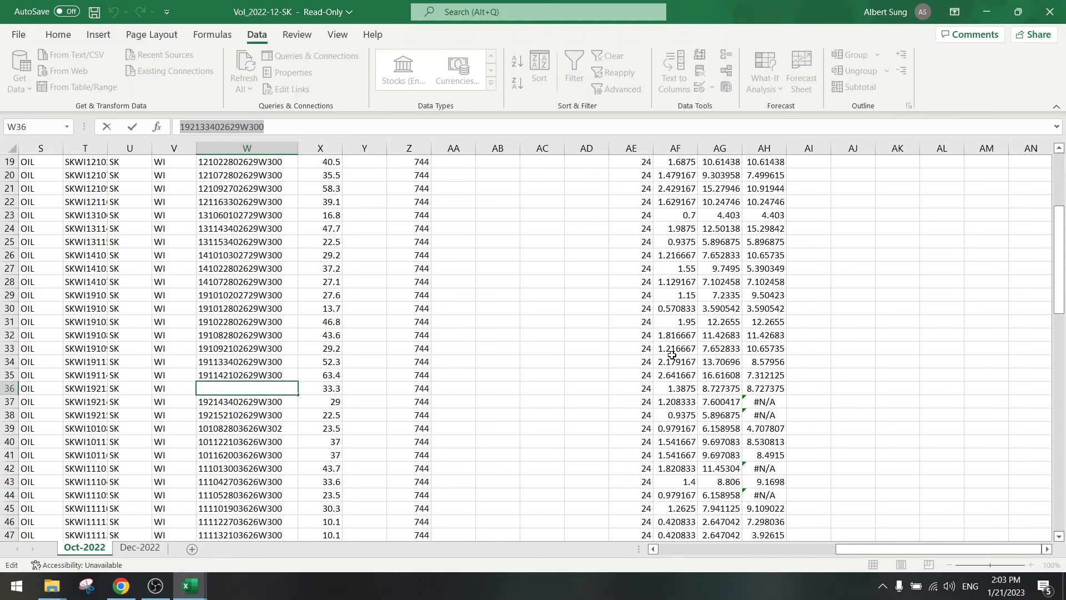
pyautogui.scroll(1, 699, 342)
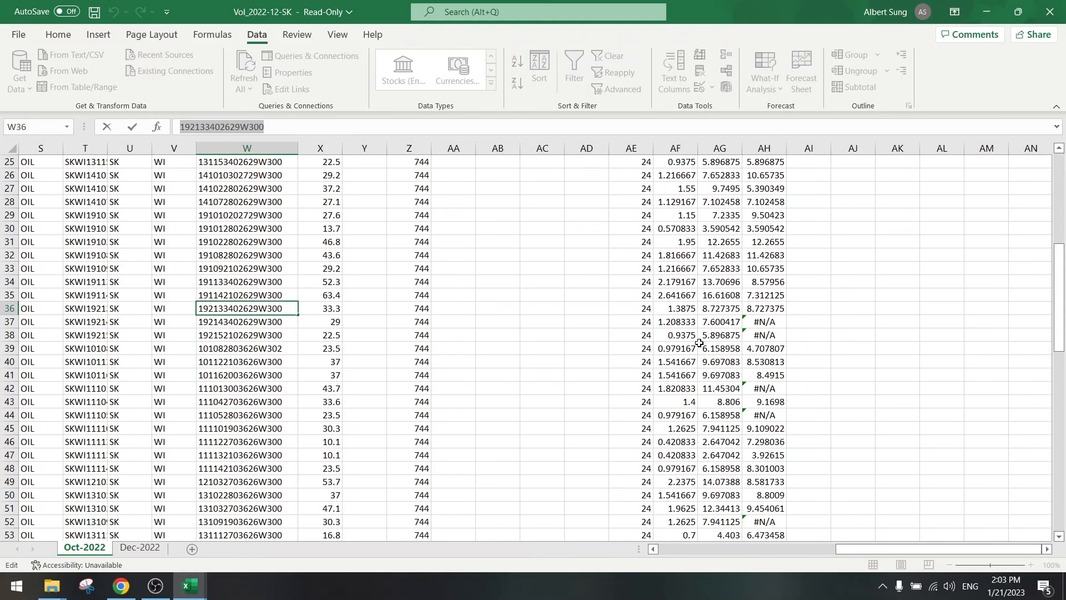
pyautogui.click(720, 308)
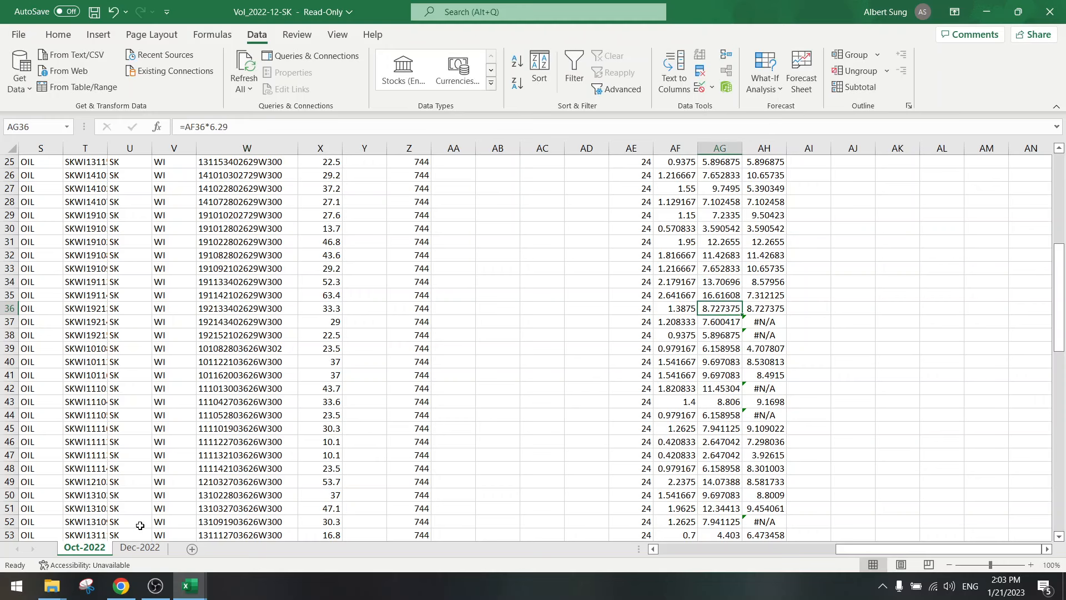
pyautogui.click(121, 586)
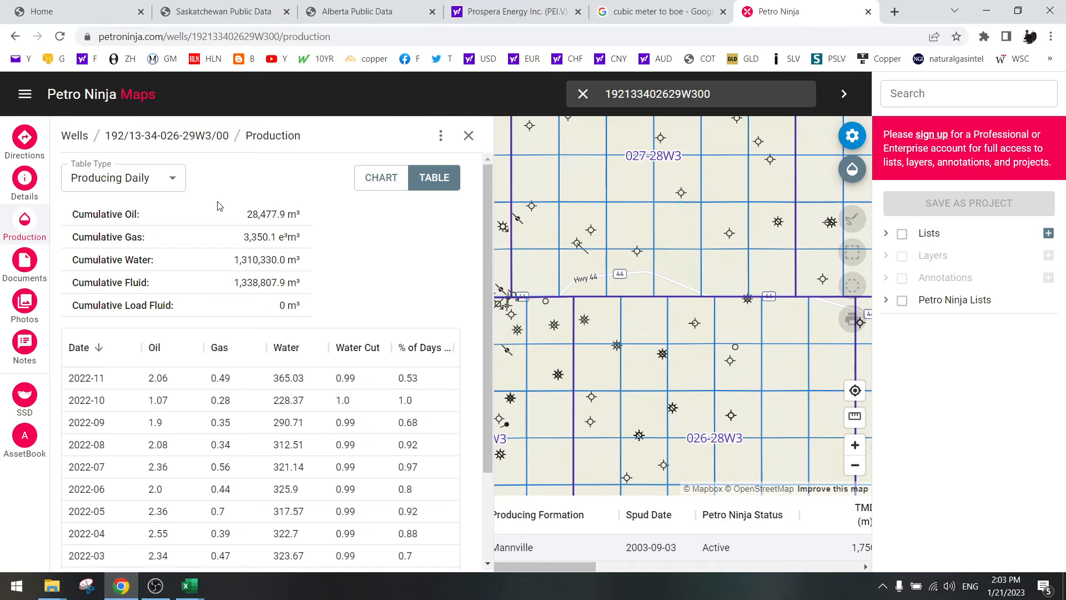
pyautogui.click(391, 178)
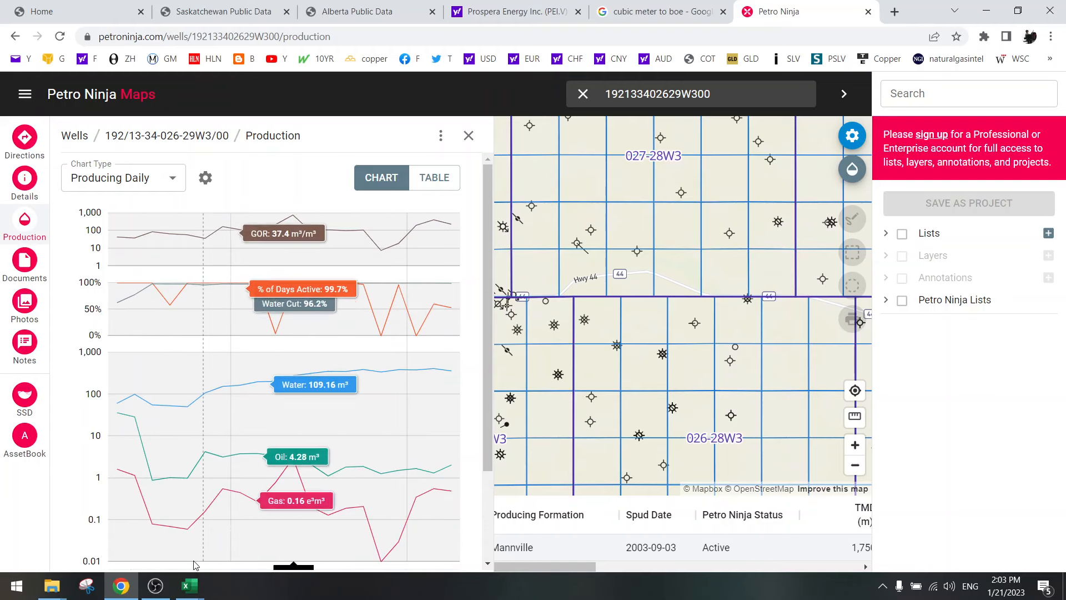
pyautogui.click(188, 587)
pyautogui.click(256, 532)
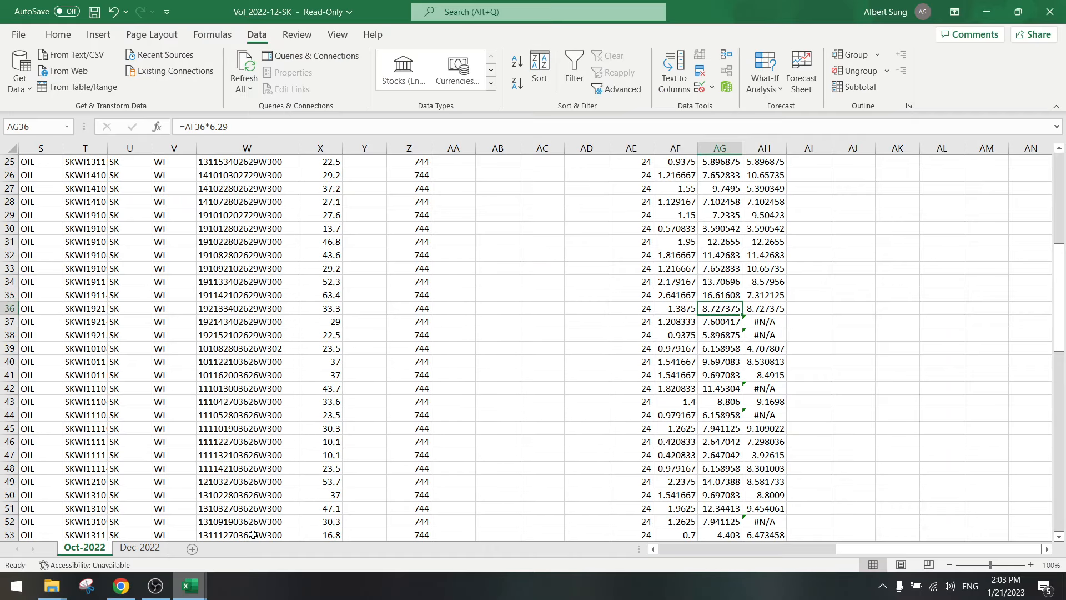
# - Copy October figure AG37 and paste it as a value into December cell AH37
pyautogui.click(724, 323)
pyautogui.hotkey('ctrl', 'c')
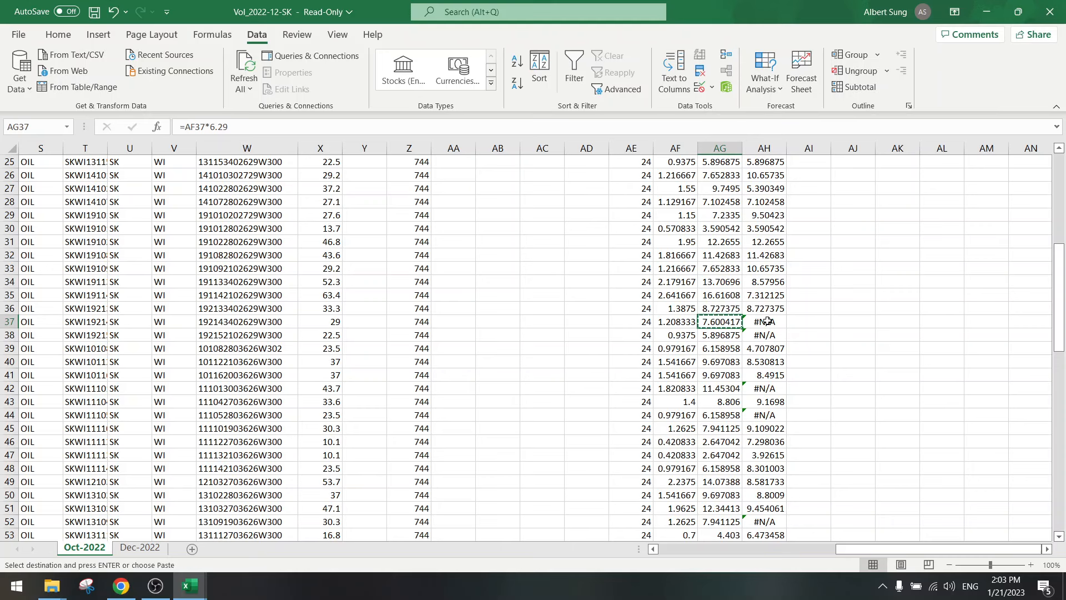
pyautogui.rightClick(765, 323)
pyautogui.click(816, 247)
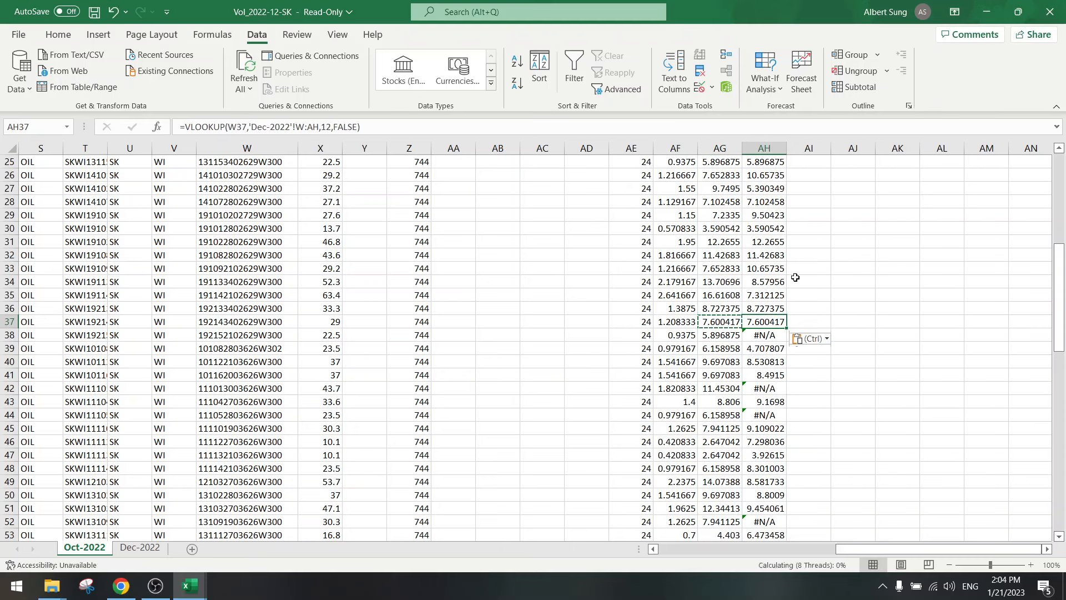
pyautogui.click(629, 323)
pyautogui.press('Escape')
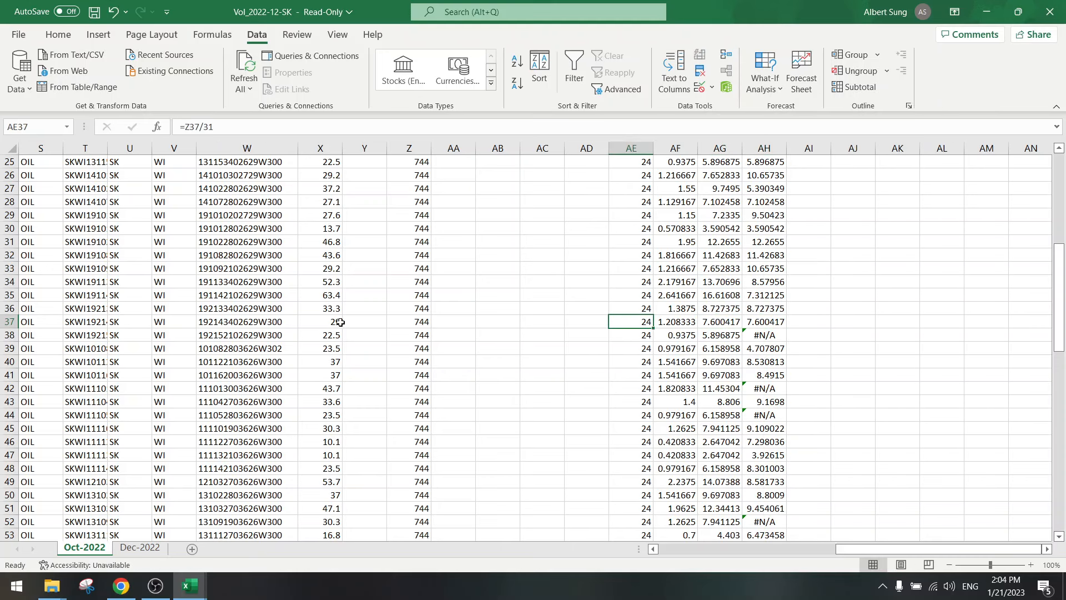
pyautogui.click(228, 322)
pyautogui.hotkey('ctrl', 'c')
pyautogui.click(133, 585)
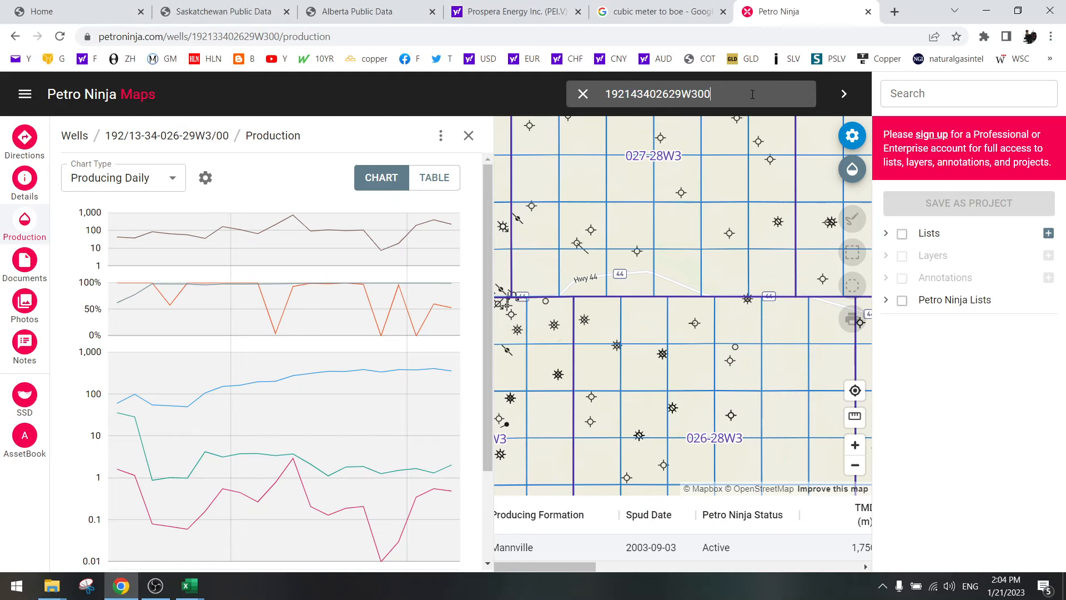
pyautogui.press('Return')
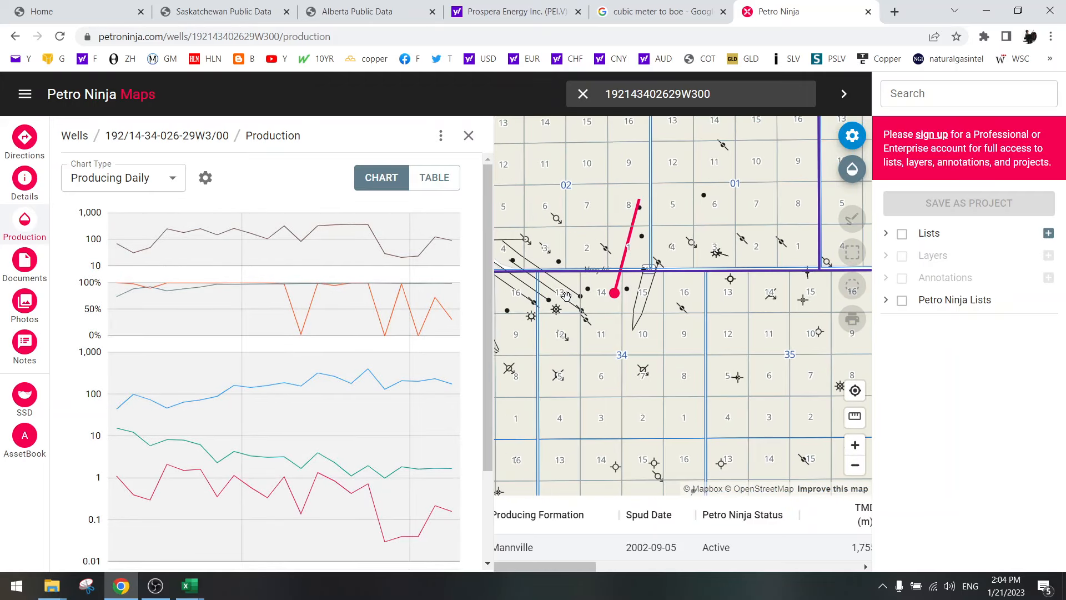
pyautogui.scroll(-5, 566, 296)
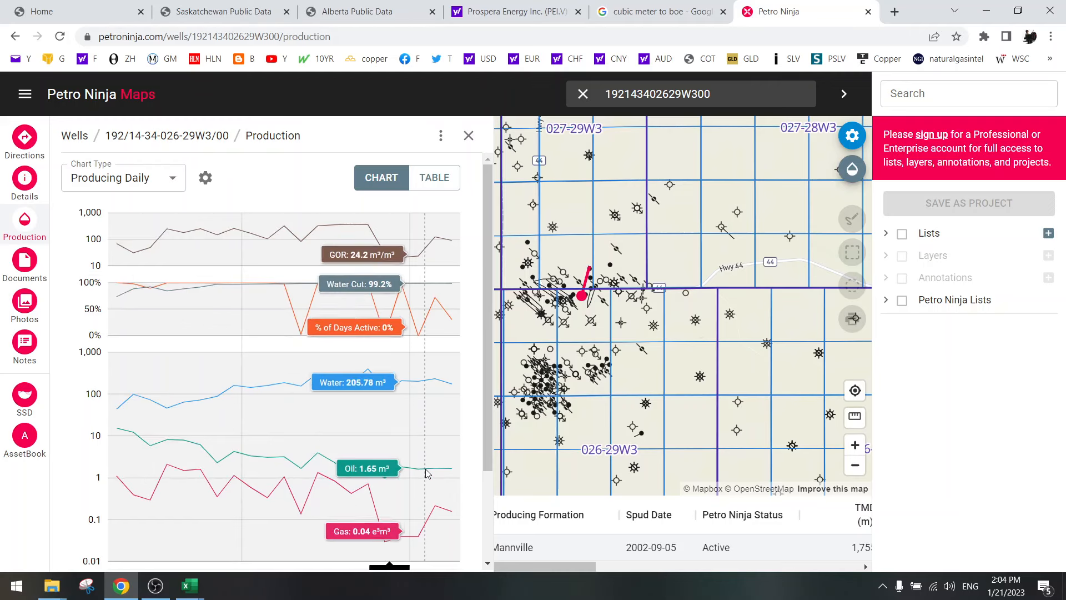
pyautogui.click(433, 177)
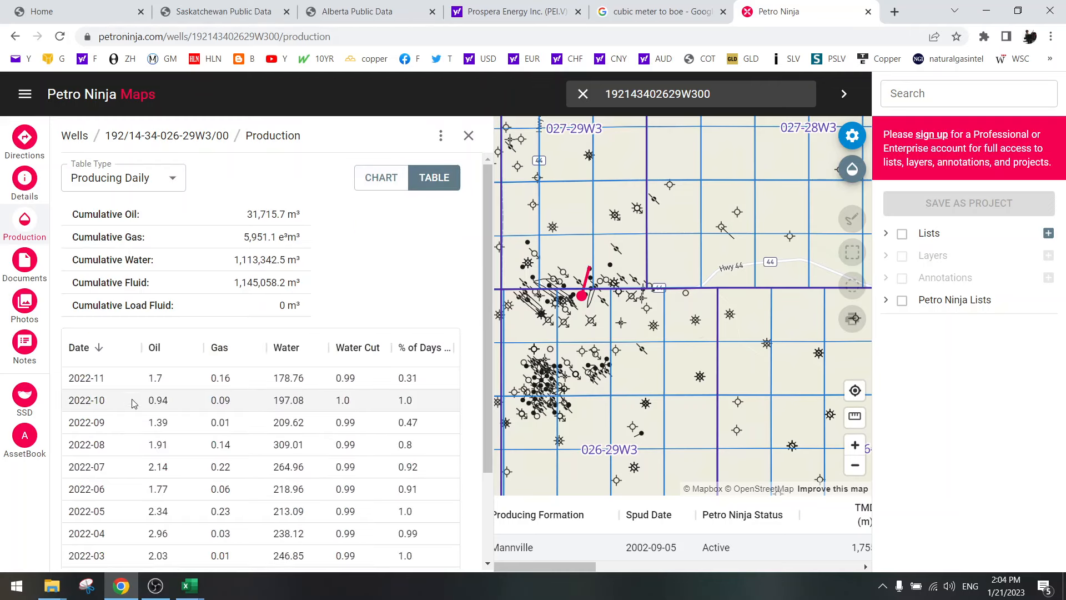
pyautogui.click(394, 173)
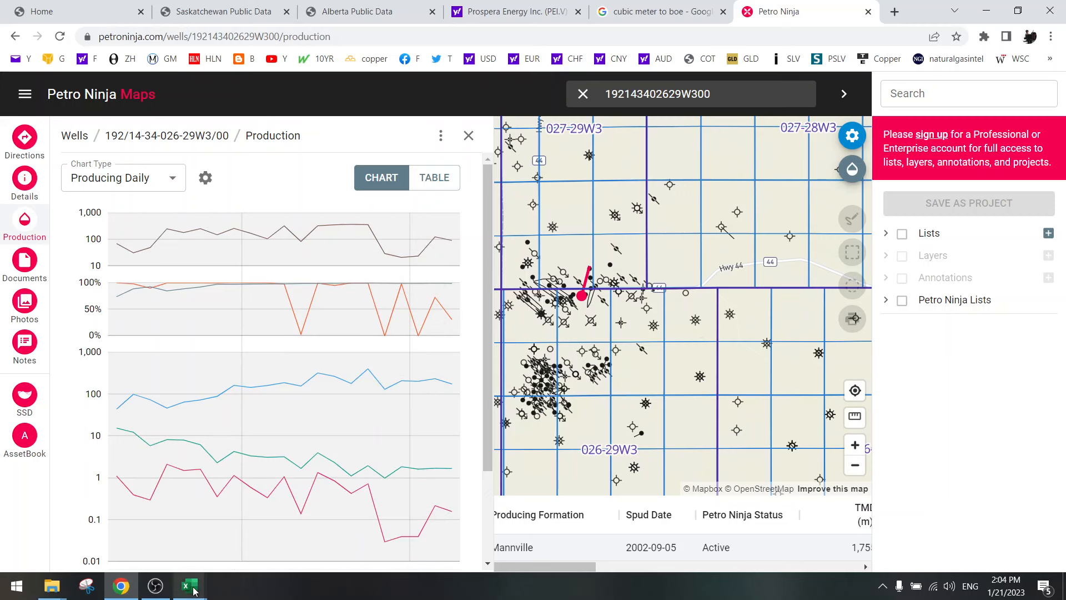
pyautogui.moveTo(193, 591)
pyautogui.click(311, 517)
# - Copy October figure AG38 and paste it as a value into December cell AH38
pyautogui.click(713, 335)
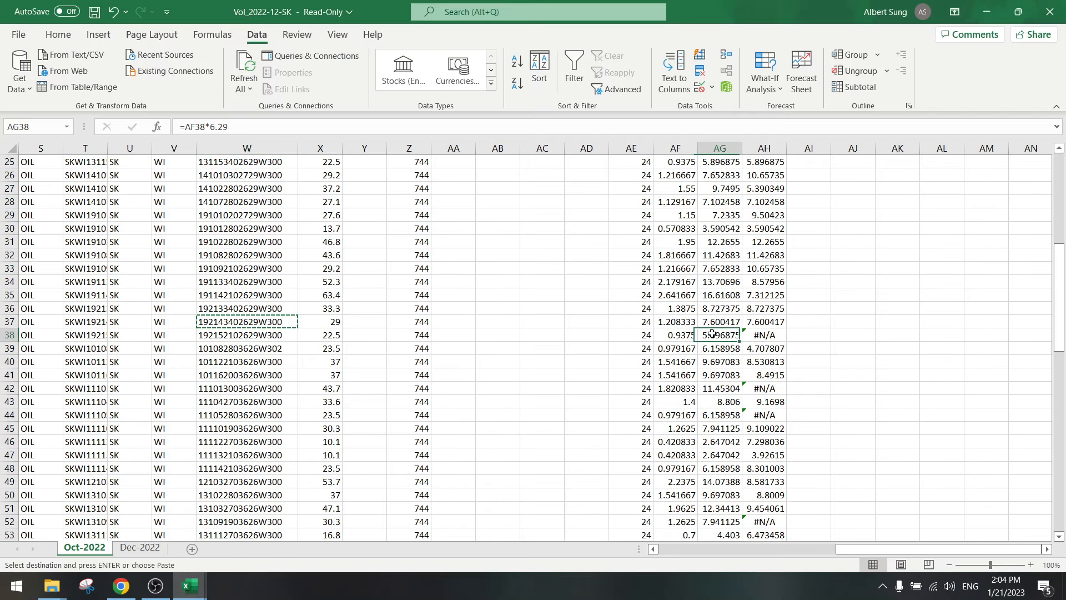
pyautogui.press('Escape')
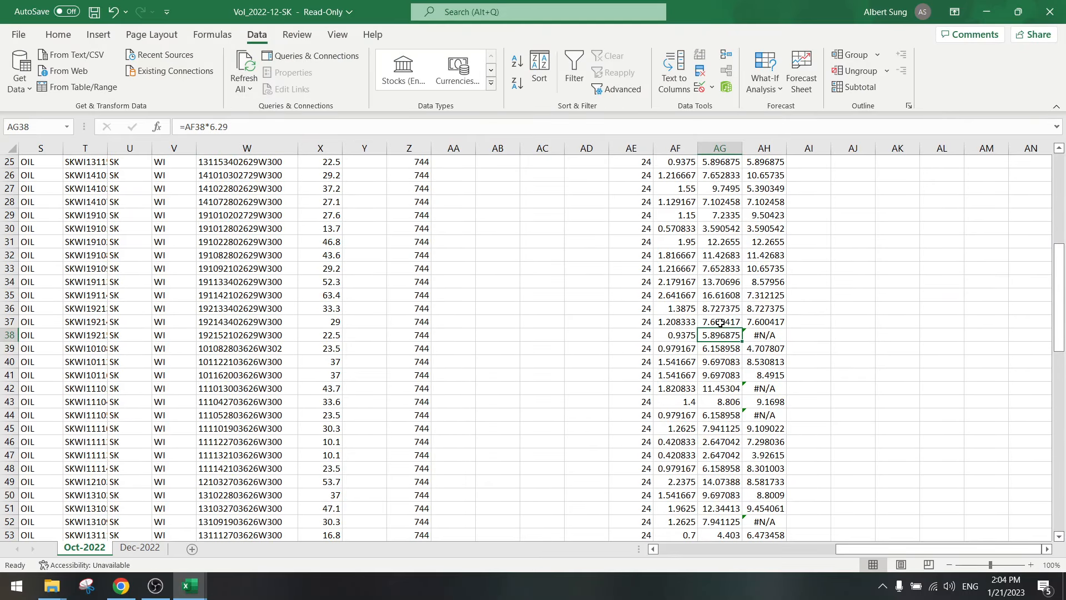
pyautogui.hotkey('ctrl', 'c')
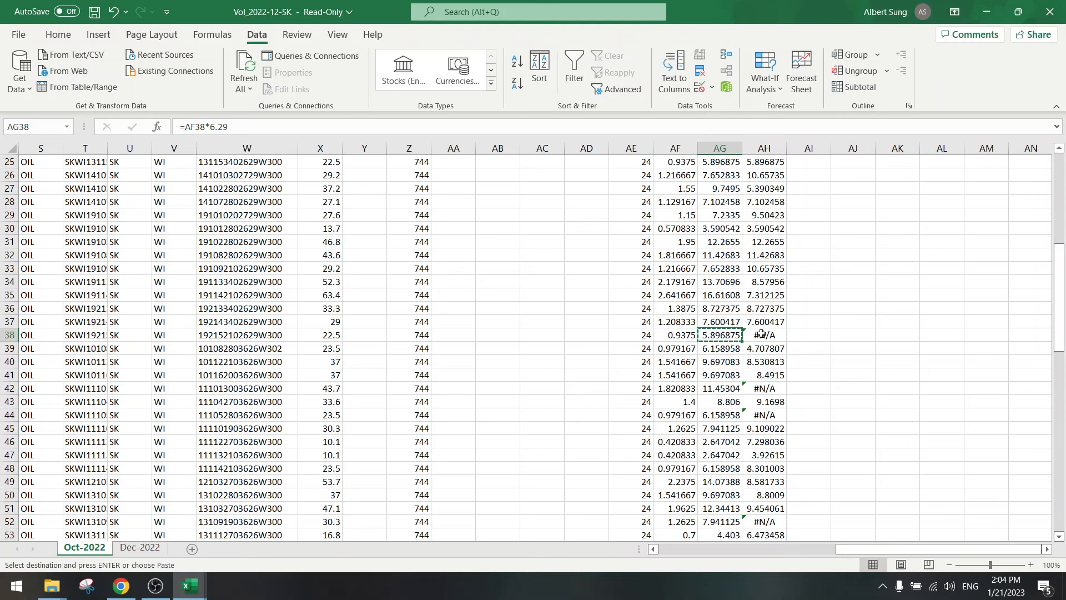
pyautogui.rightClick(762, 335)
pyautogui.click(800, 233)
pyautogui.click(688, 384)
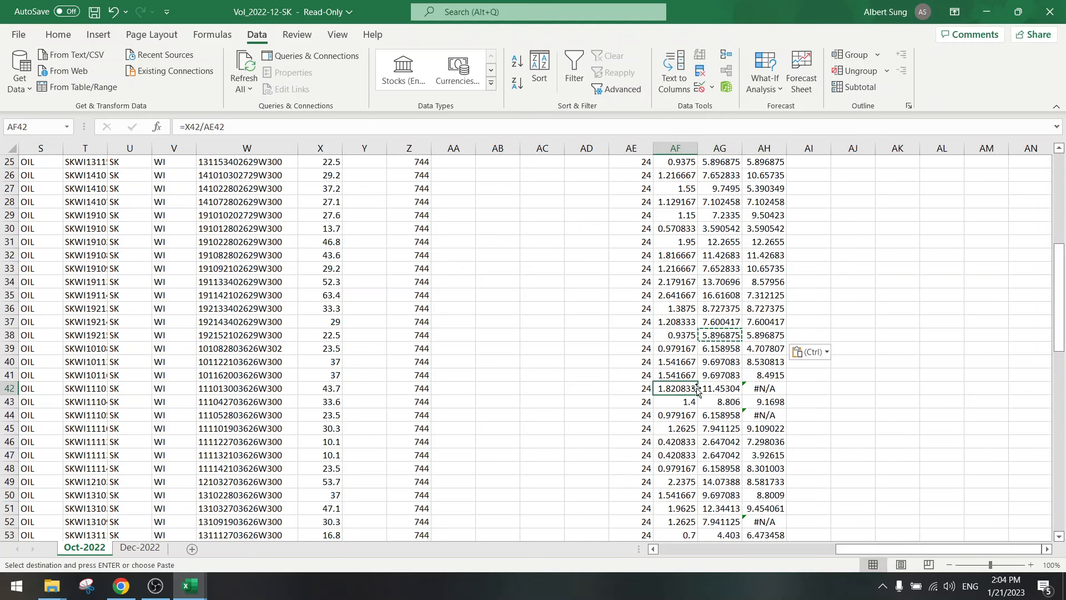
pyautogui.scroll(-2, 716, 325)
pyautogui.click(720, 309)
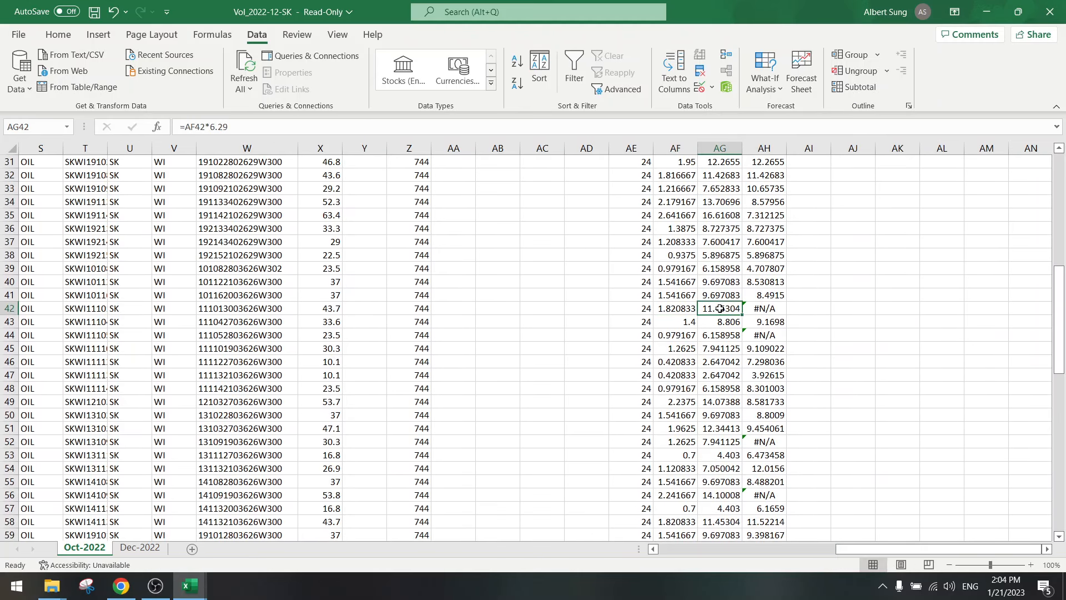
pyautogui.click(277, 313)
pyautogui.hotkey('ctrl', 'c')
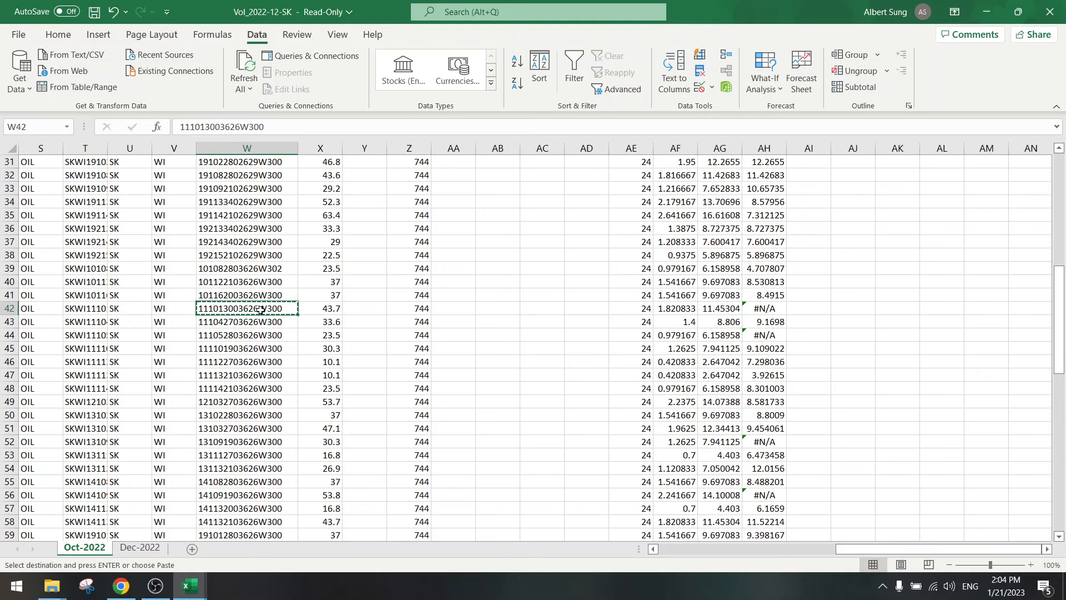
pyautogui.click(121, 587)
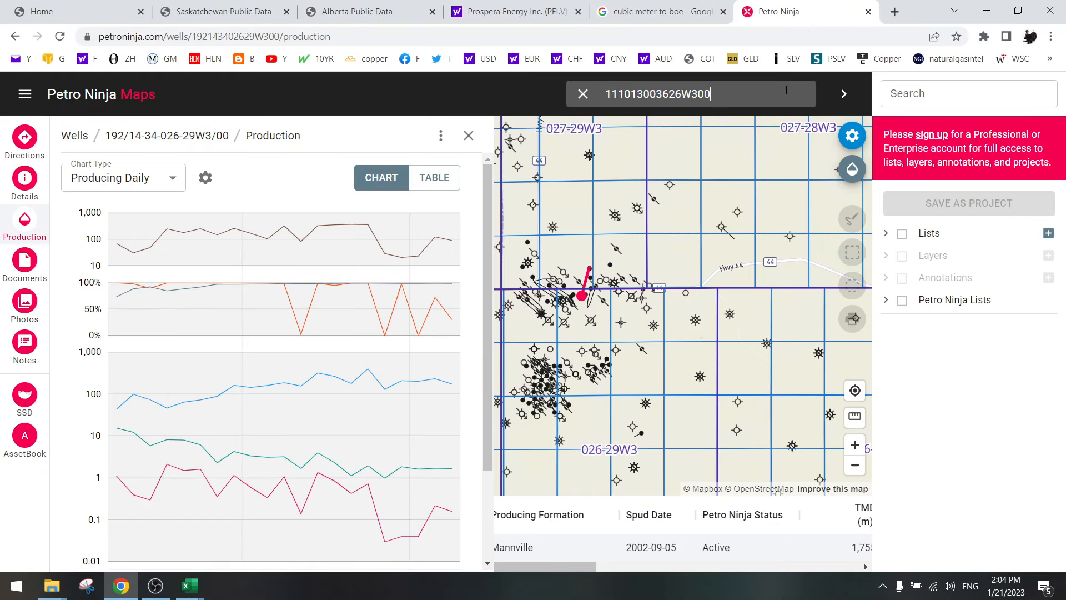
pyautogui.press('Return')
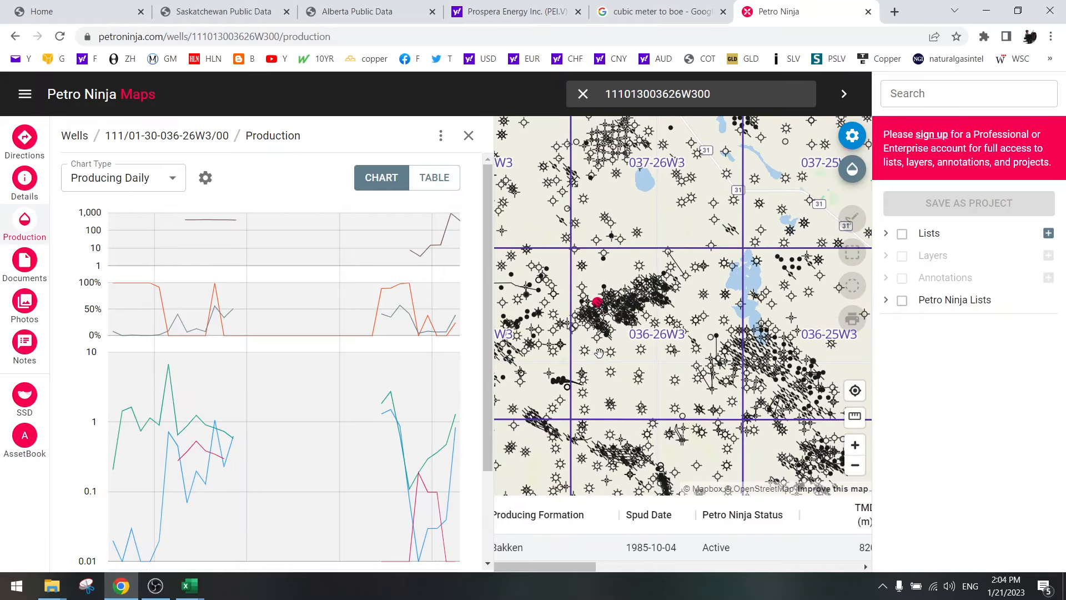
pyautogui.moveTo(599, 353); pyautogui.dragTo(695, 368)
pyautogui.scroll(-5, 691, 314)
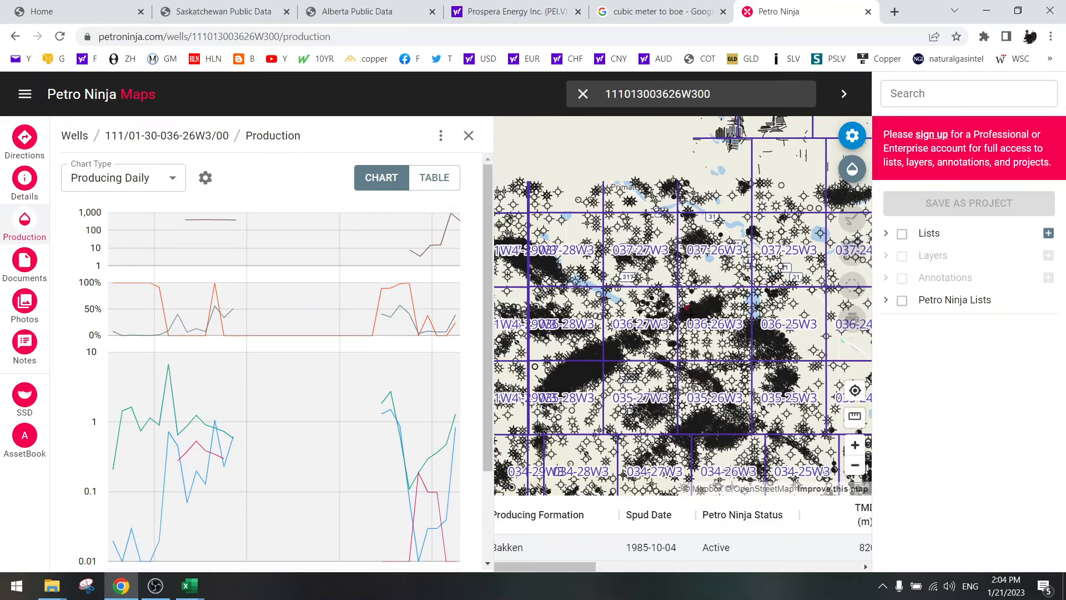
pyautogui.scroll(-3, 691, 313)
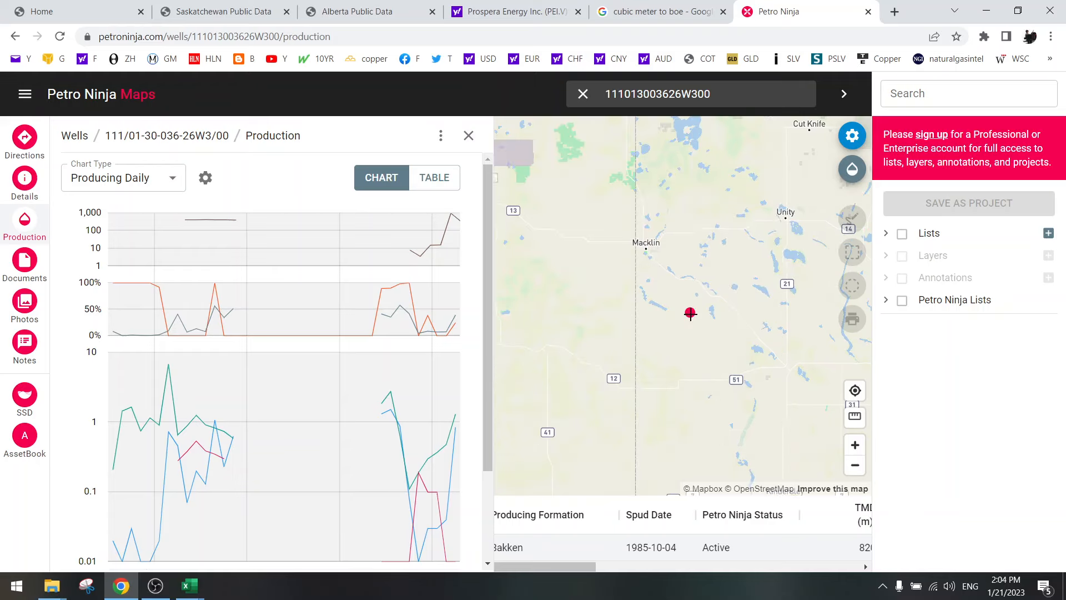
pyautogui.scroll(-5, 707, 306)
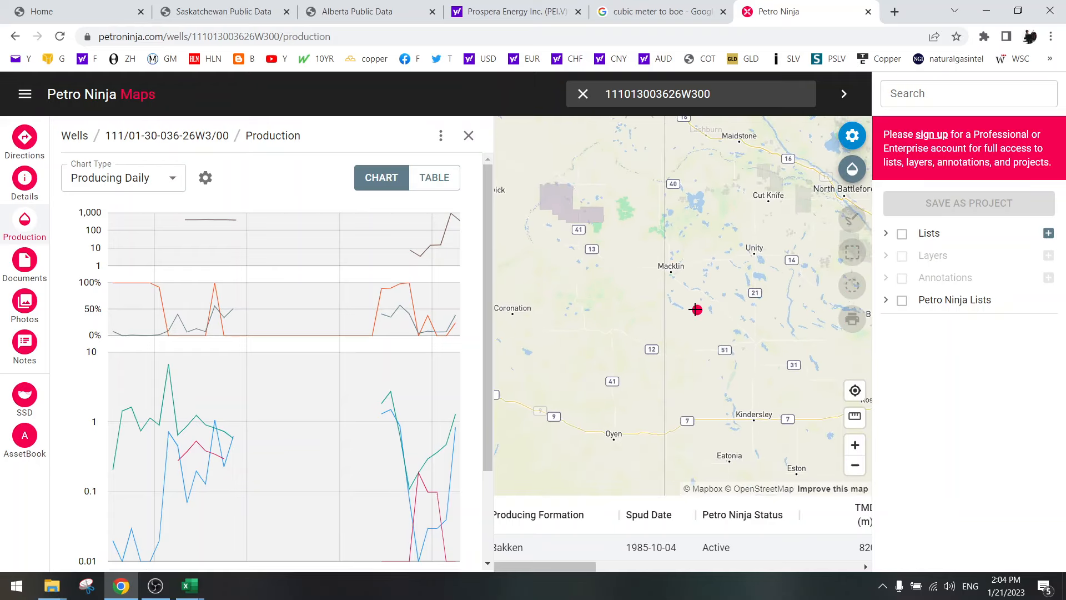
pyautogui.scroll(-2, 695, 310)
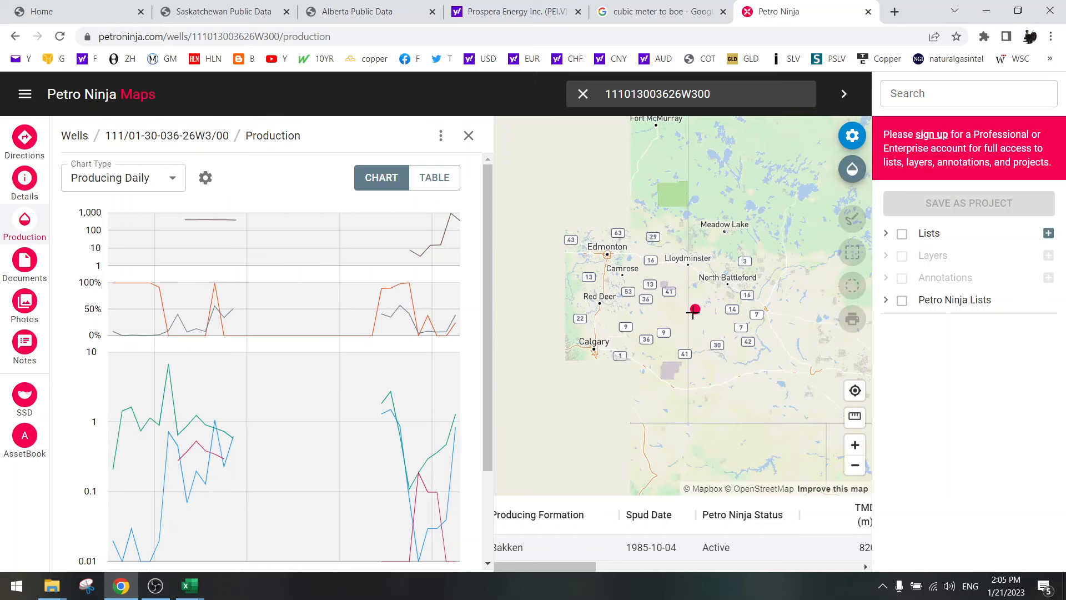
pyautogui.scroll(-2, 693, 312)
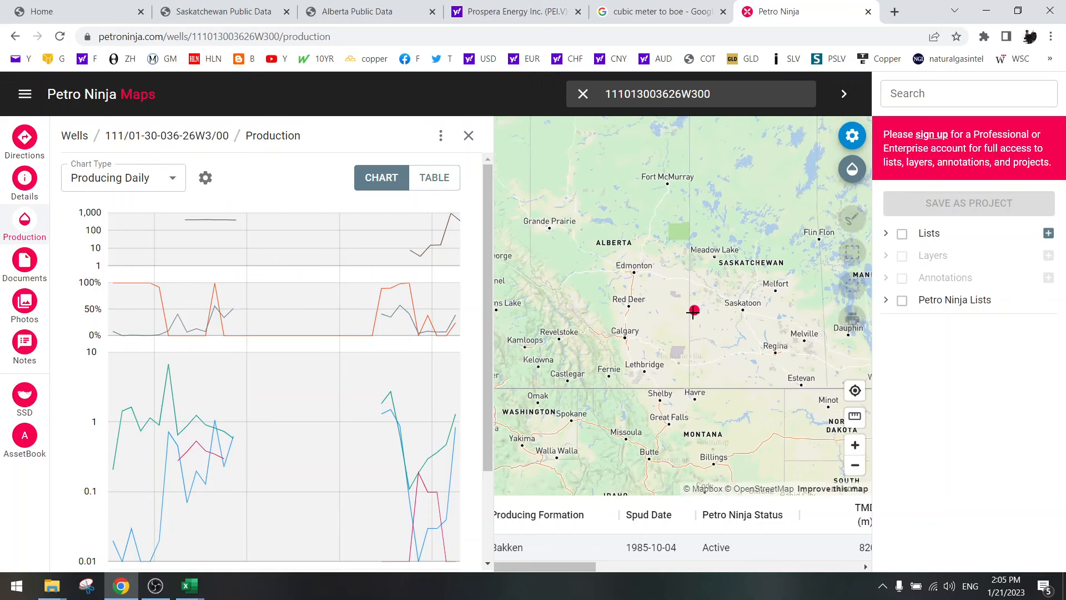
pyautogui.scroll(-1, 693, 313)
pyautogui.scroll(5, 693, 312)
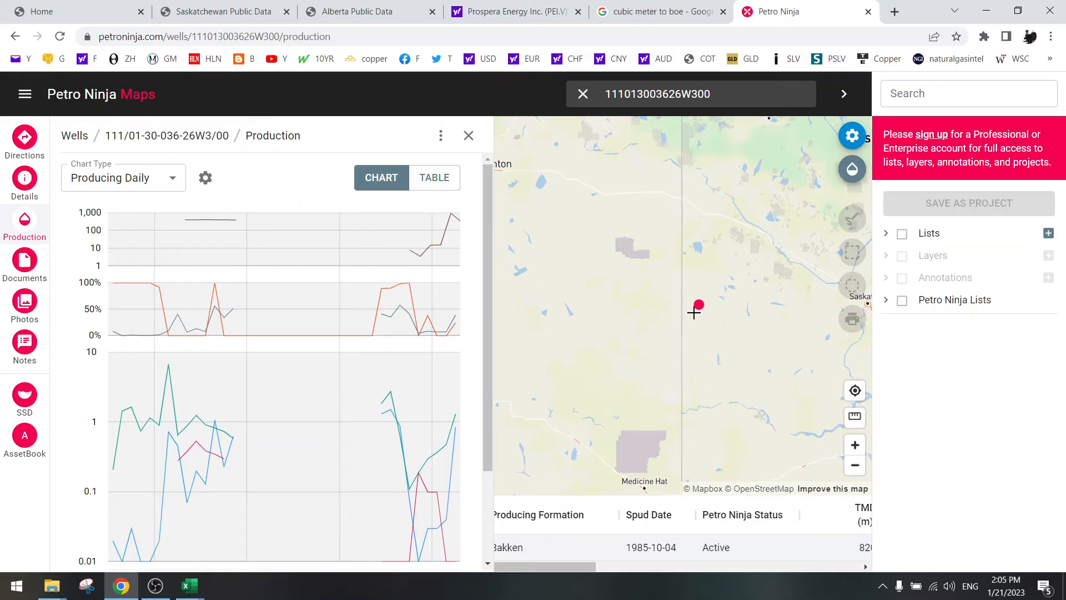
pyautogui.scroll(1, 702, 298)
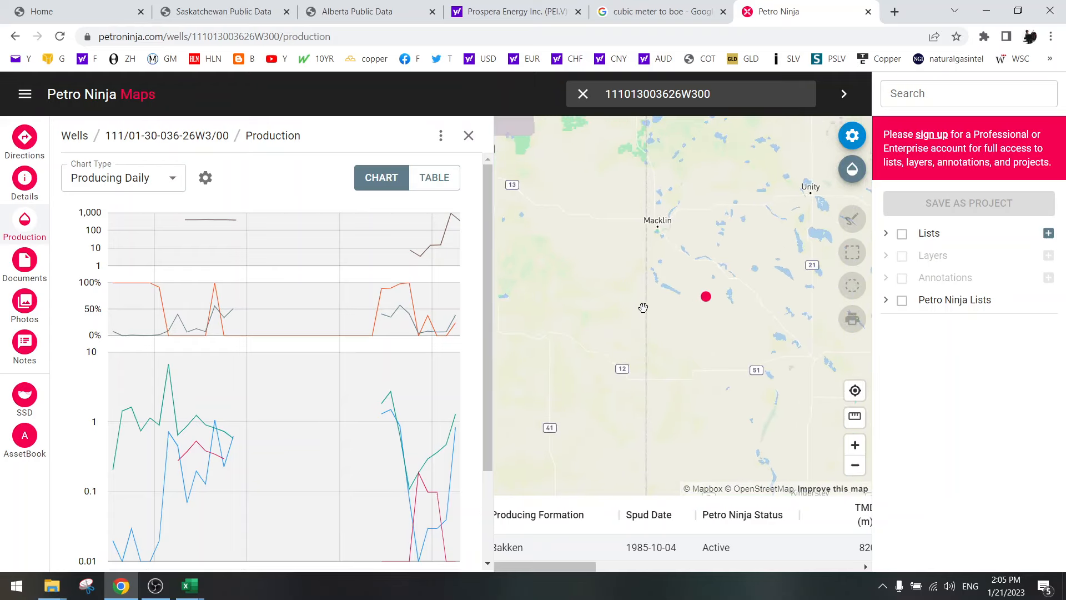
pyautogui.scroll(3, 708, 296)
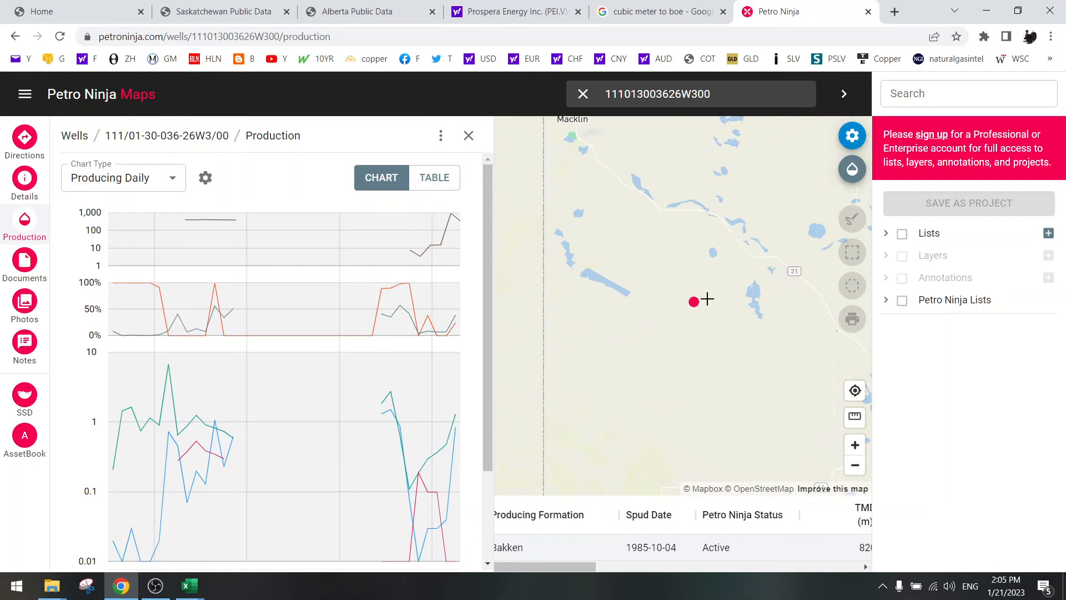
pyautogui.scroll(2, 667, 329)
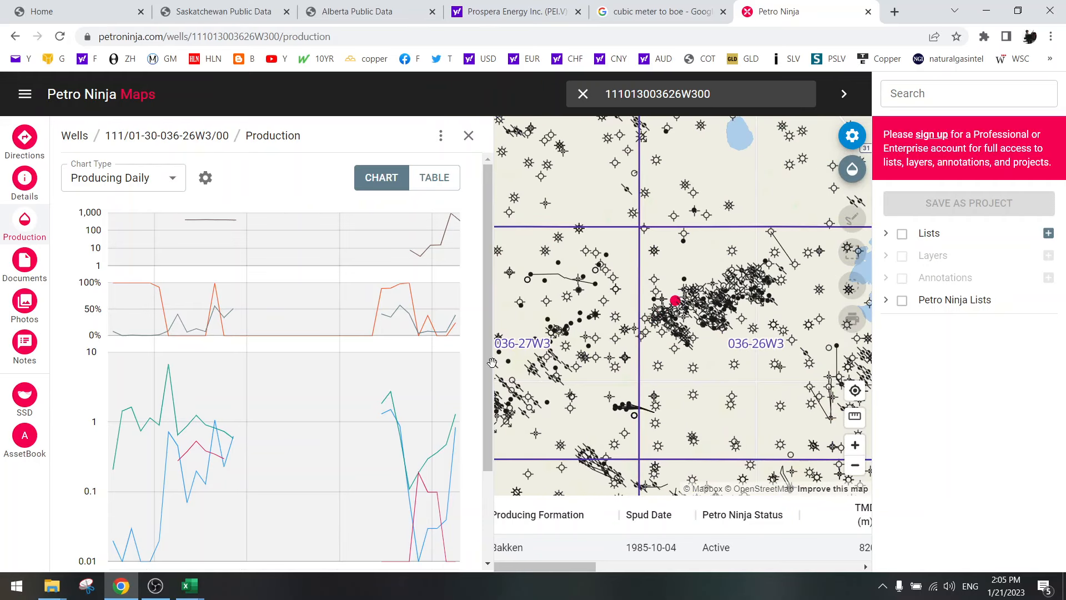
pyautogui.scroll(-2, 405, 393)
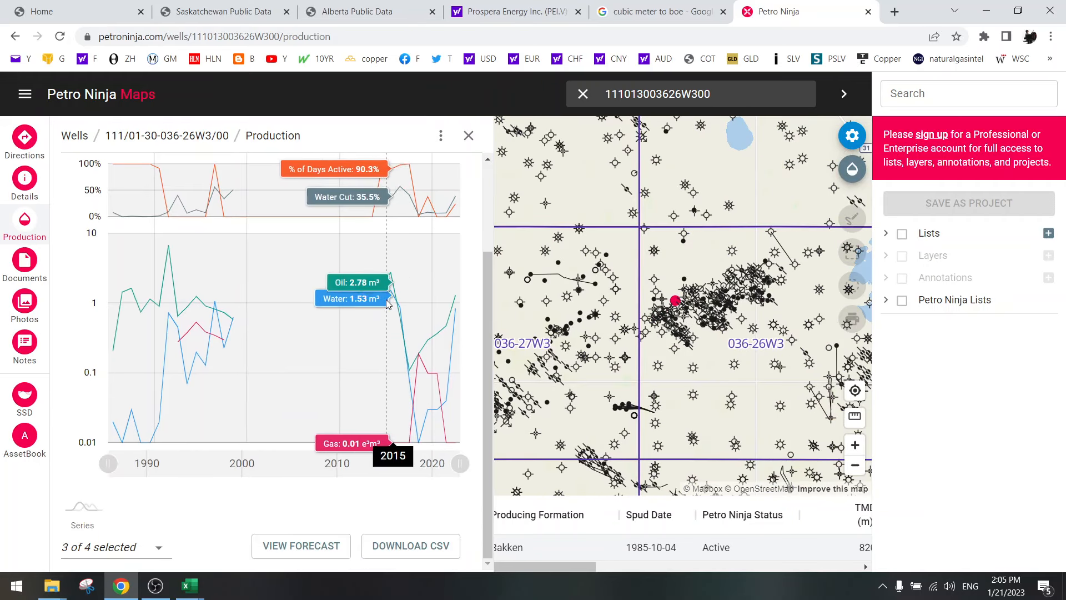
pyautogui.scroll(2, 385, 299)
pyautogui.click(438, 176)
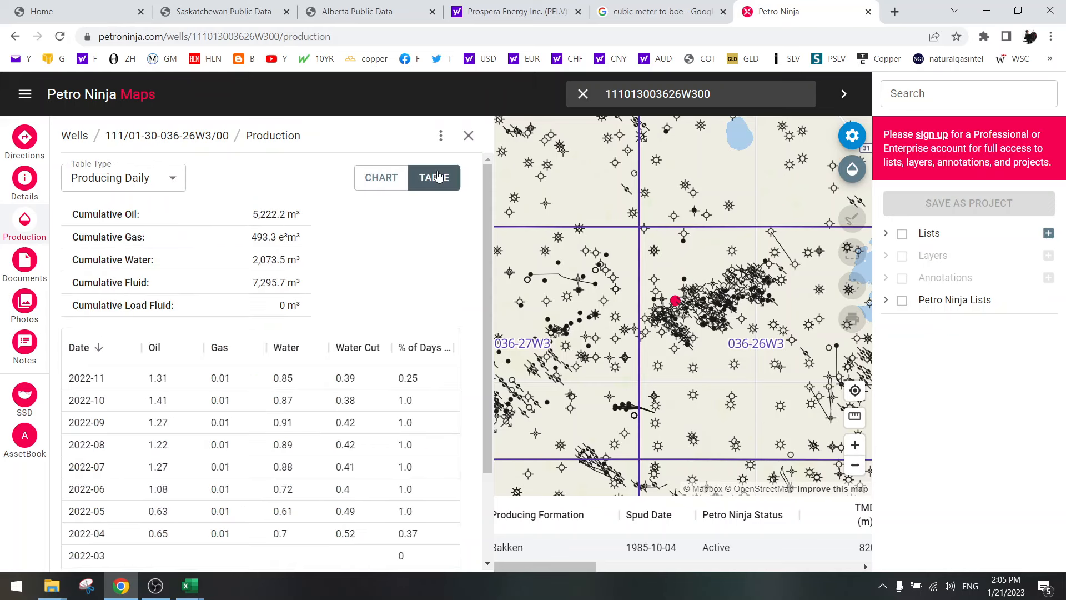
pyautogui.scroll(-1, 178, 408)
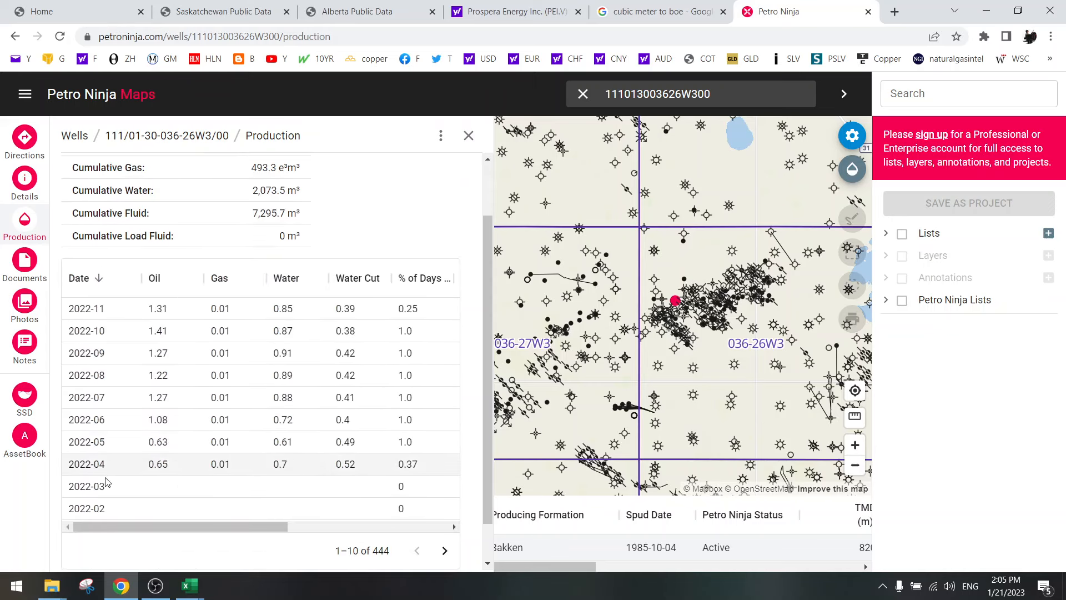
pyautogui.click(444, 551)
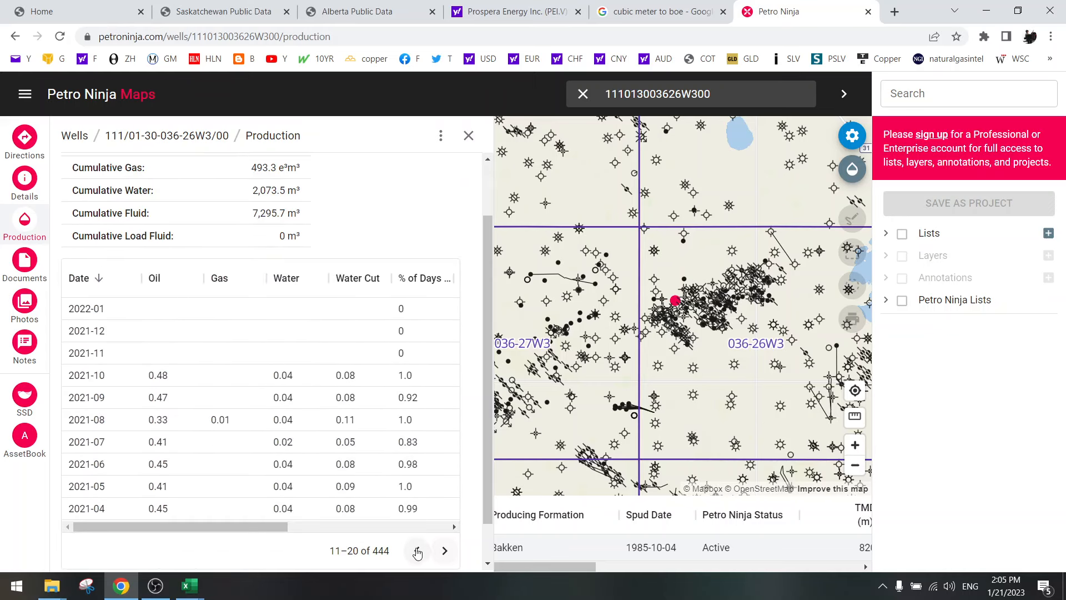
pyautogui.click(416, 551)
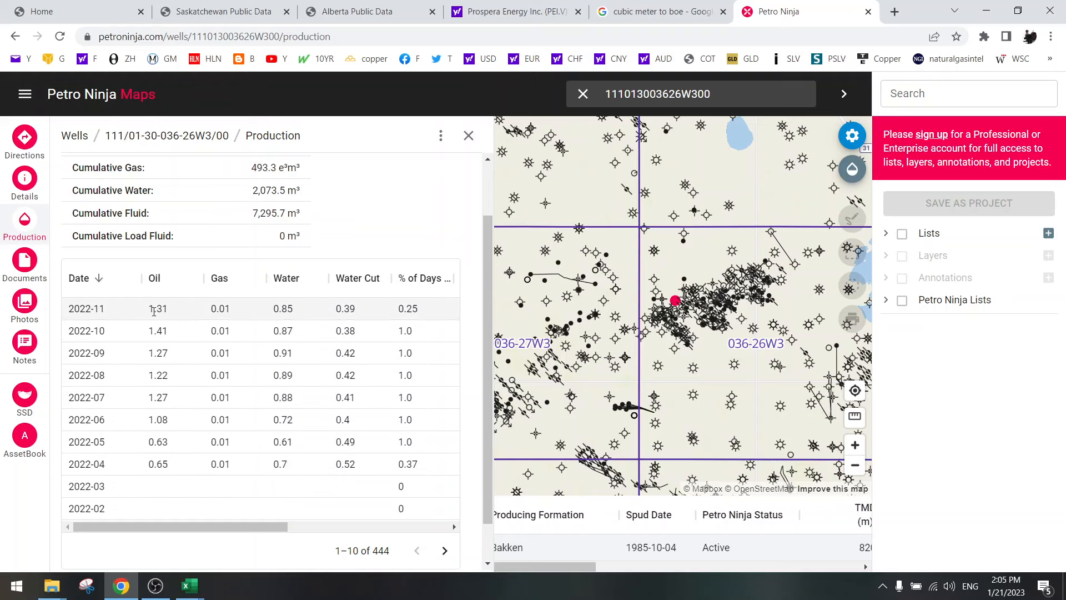
pyautogui.scroll(1, 292, 207)
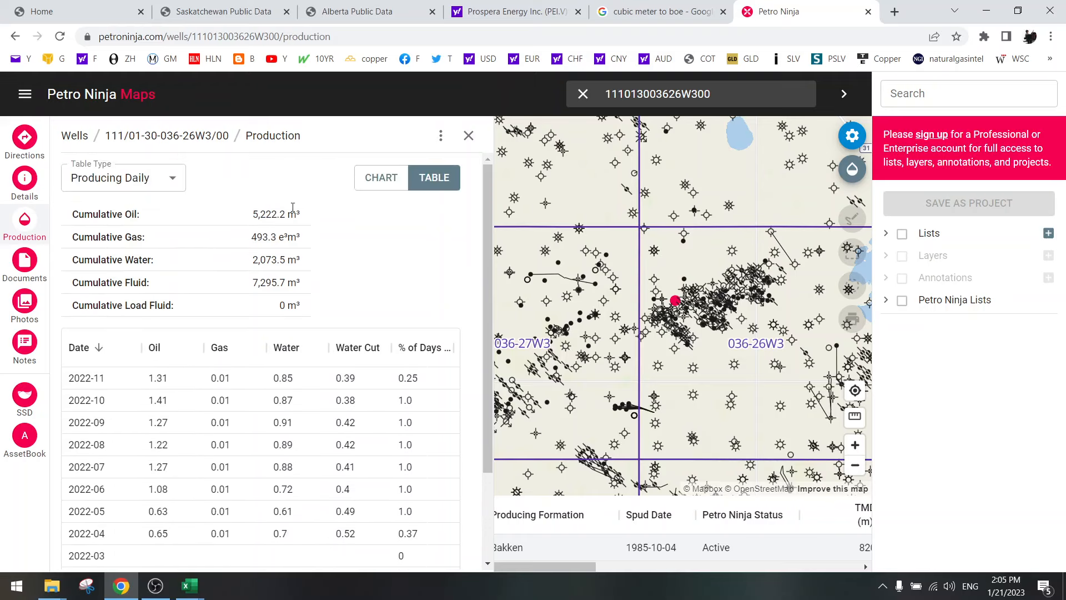
pyautogui.click(378, 181)
pyautogui.scroll(-1, 381, 375)
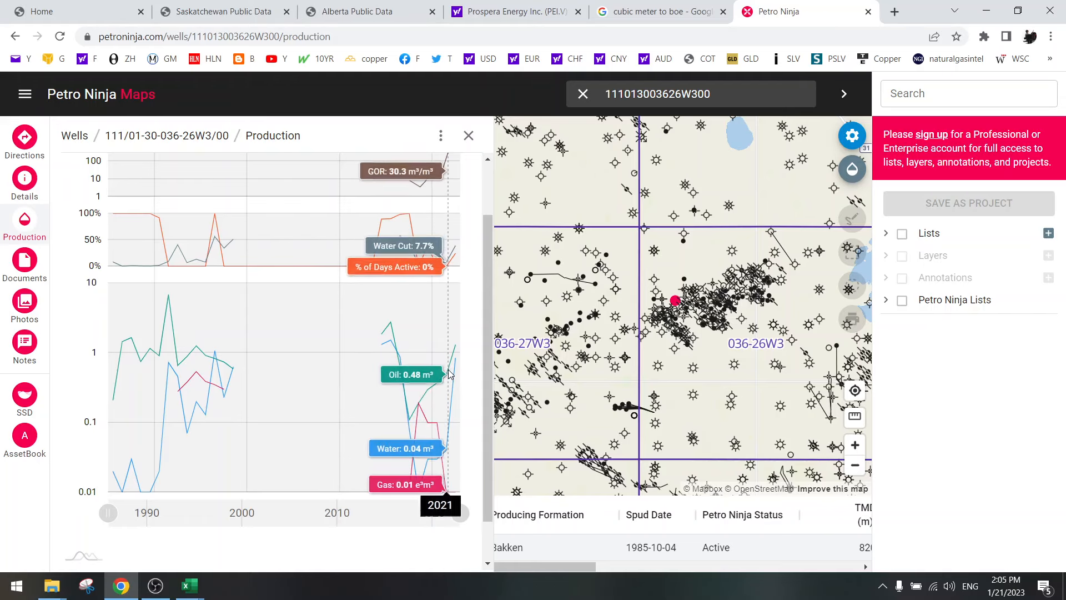
pyautogui.scroll(1, 450, 344)
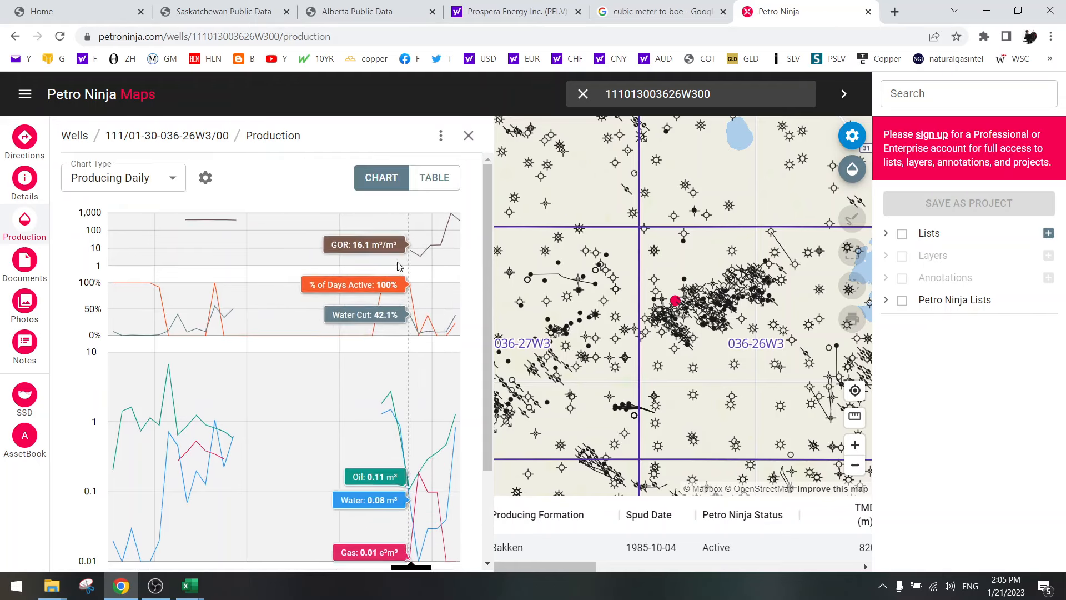
pyautogui.click(431, 178)
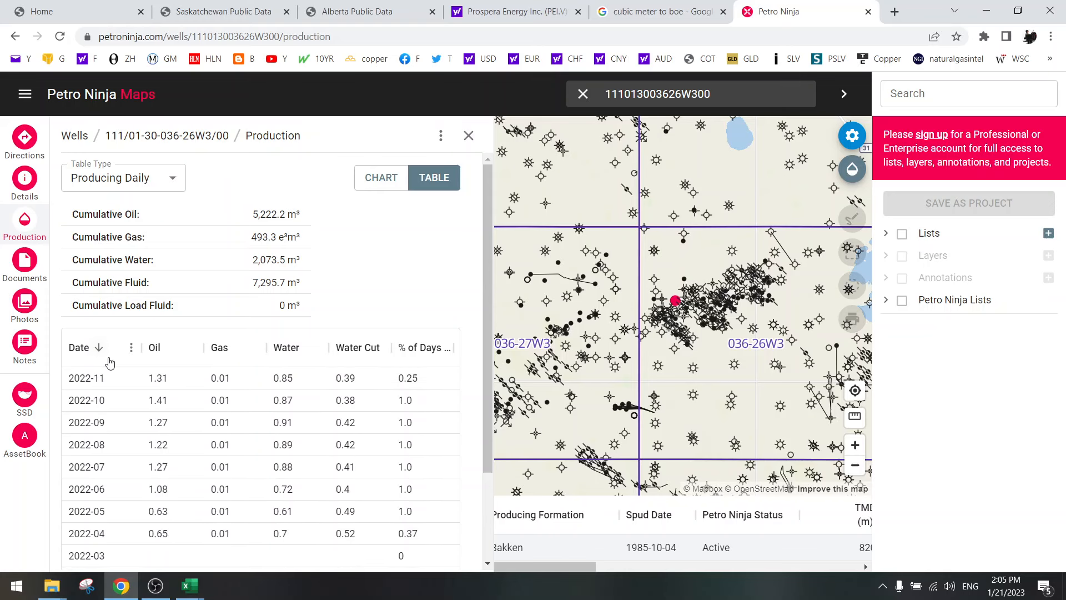
pyautogui.moveTo(194, 588)
pyautogui.click(215, 562)
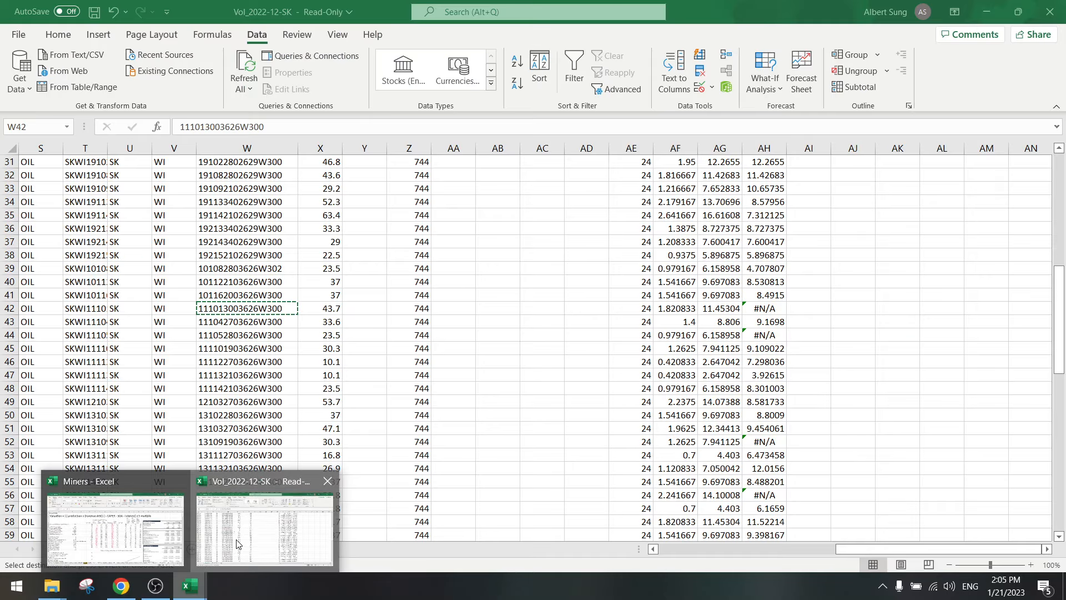
# - Replace the December lookup error in AH42 with the October bbl/d rate from AG42, pasted as a value
pyautogui.click(716, 306)
pyautogui.hotkey('ctrl', 'c')
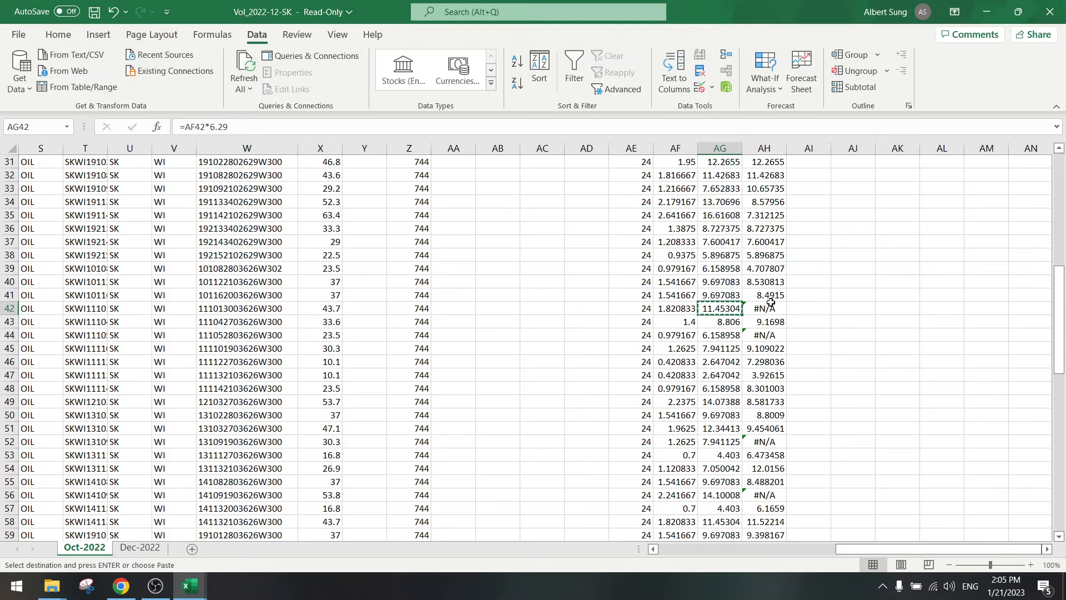
pyautogui.rightClick(759, 310)
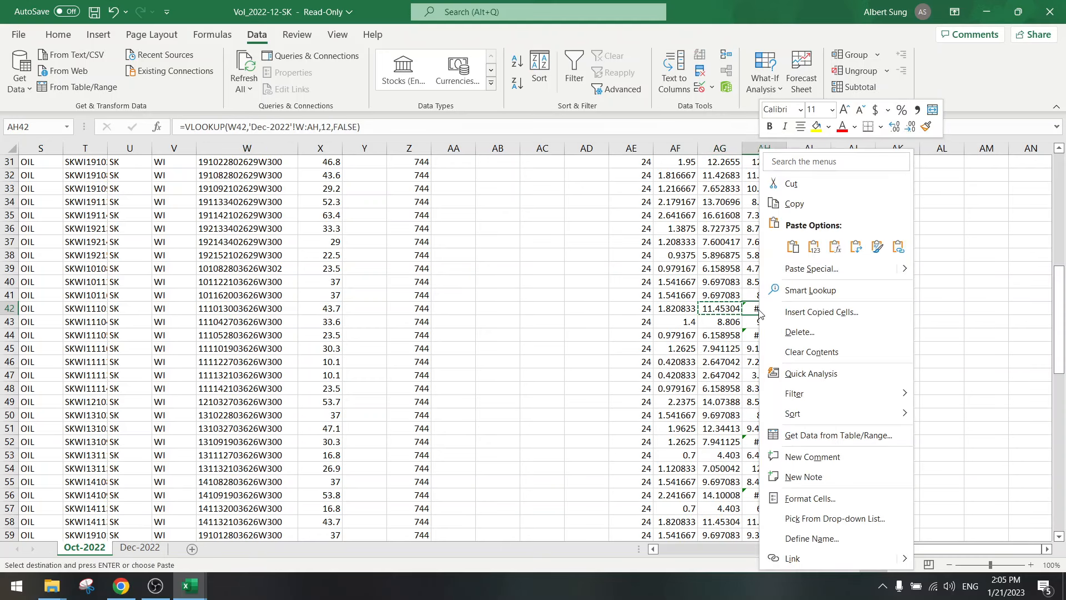
pyautogui.click(813, 248)
# - Copy the October bbl/d rate in AG44 into AH44 as a value, overwriting the failed December lookup
pyautogui.click(714, 334)
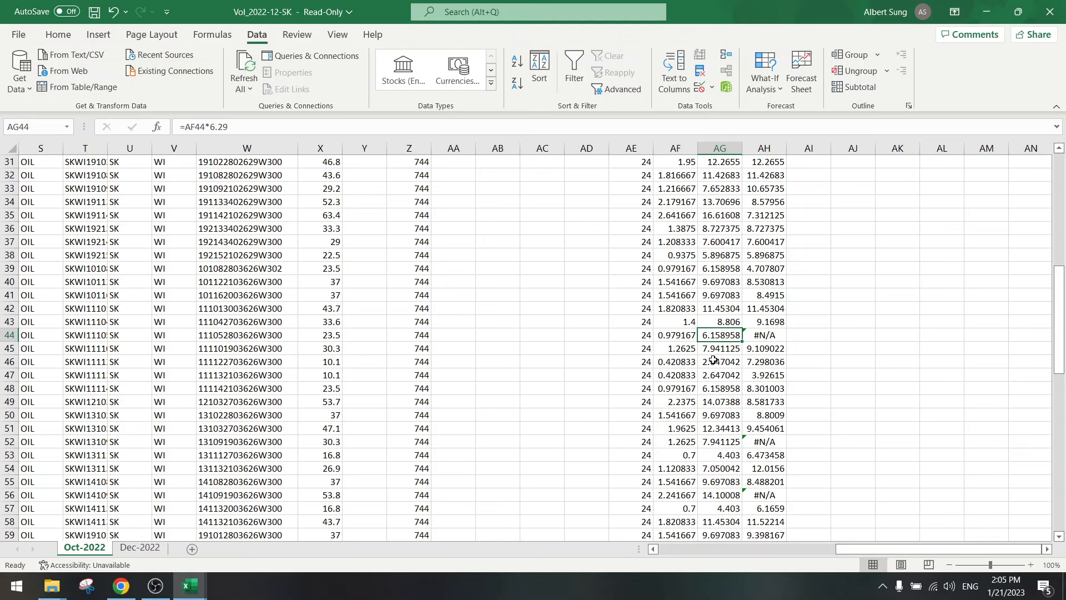
pyautogui.scroll(-1, 716, 330)
pyautogui.hotkey('ctrl', 'c')
pyautogui.rightClick(770, 298)
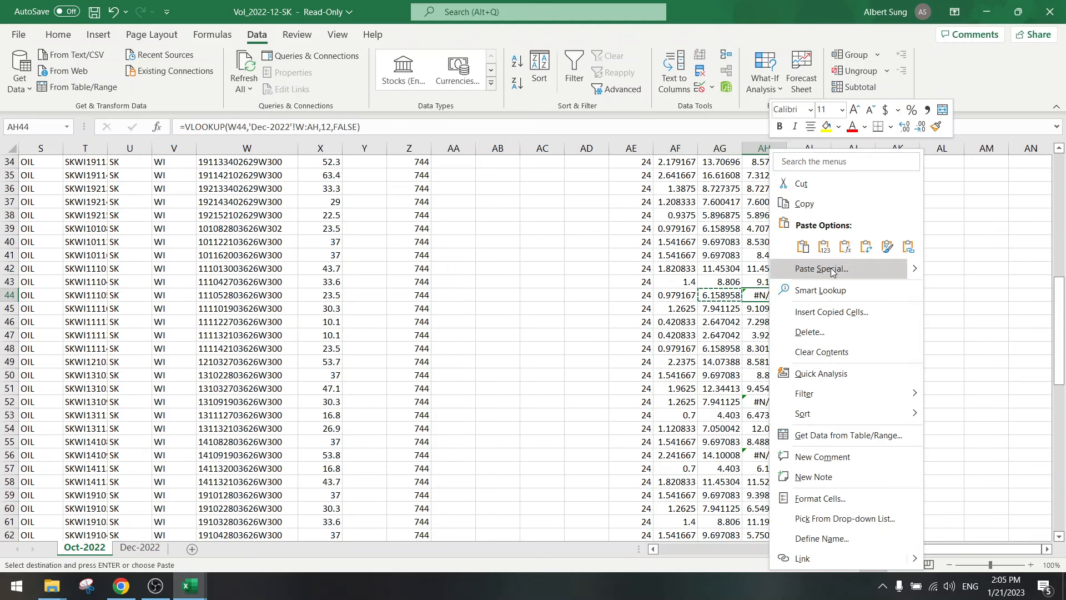
pyautogui.click(814, 247)
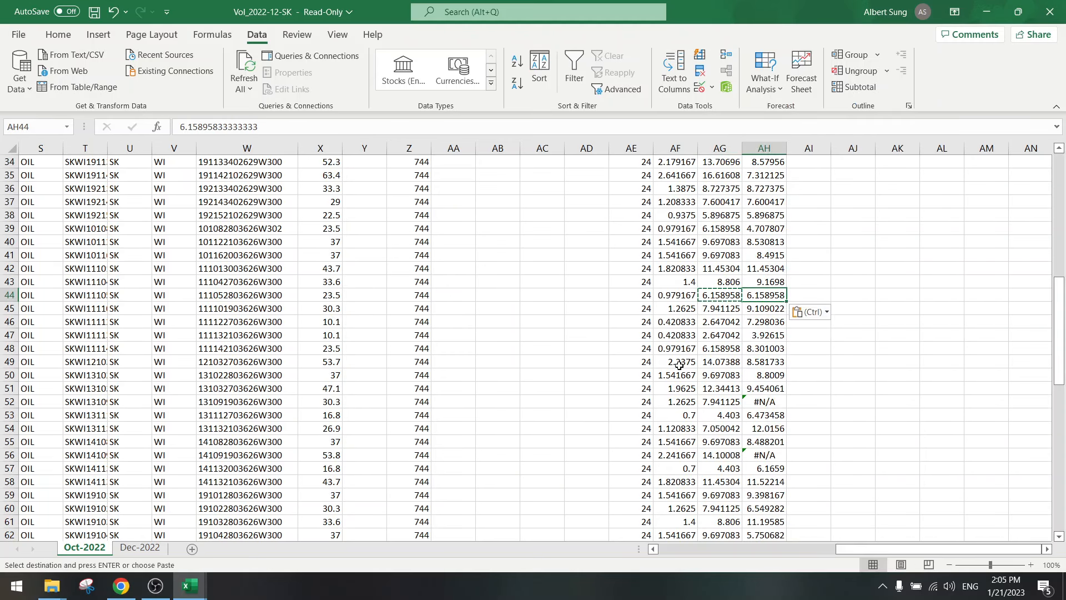
# - Fill AH52 with the October bbl/d rate from AG52 as a value in place of the lookup formula
pyautogui.click(718, 401)
pyautogui.hotkey('ctrl', 'c')
pyautogui.rightClick(756, 403)
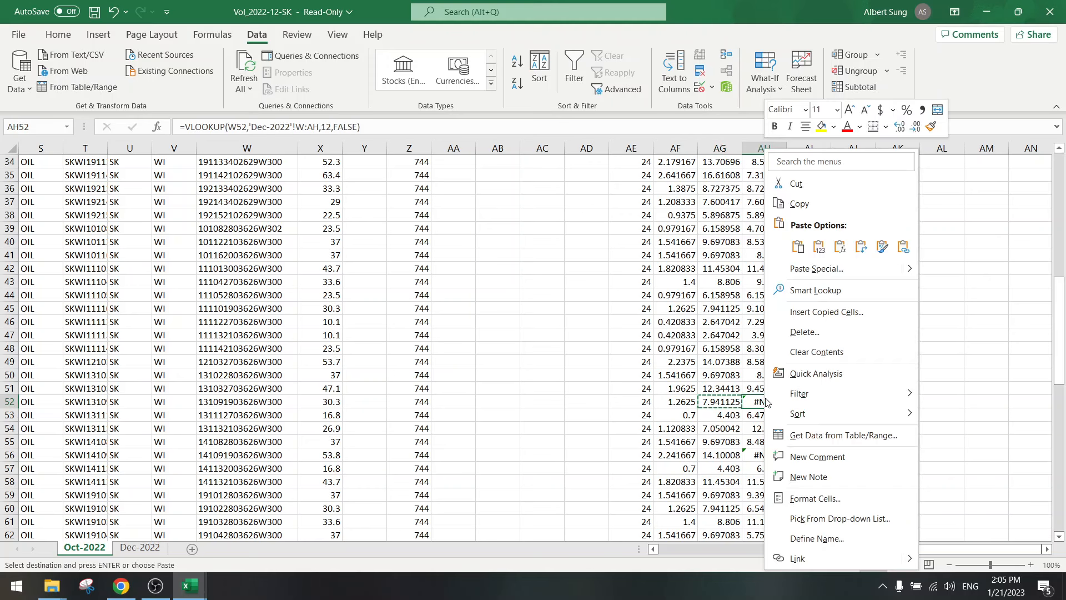
pyautogui.click(819, 248)
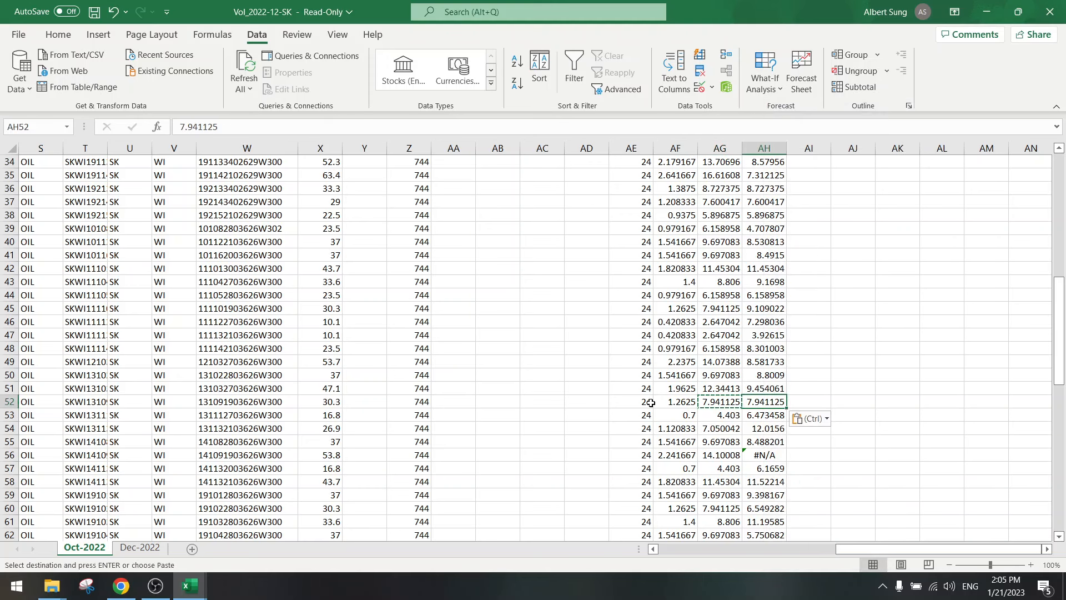
# - Replace the #N/A lookup in AH56 of the Oct-2022 sheet with the value from AG56, pasted as values only
pyautogui.press('Escape')
pyautogui.scroll(-2, 649, 400)
pyautogui.click(710, 375)
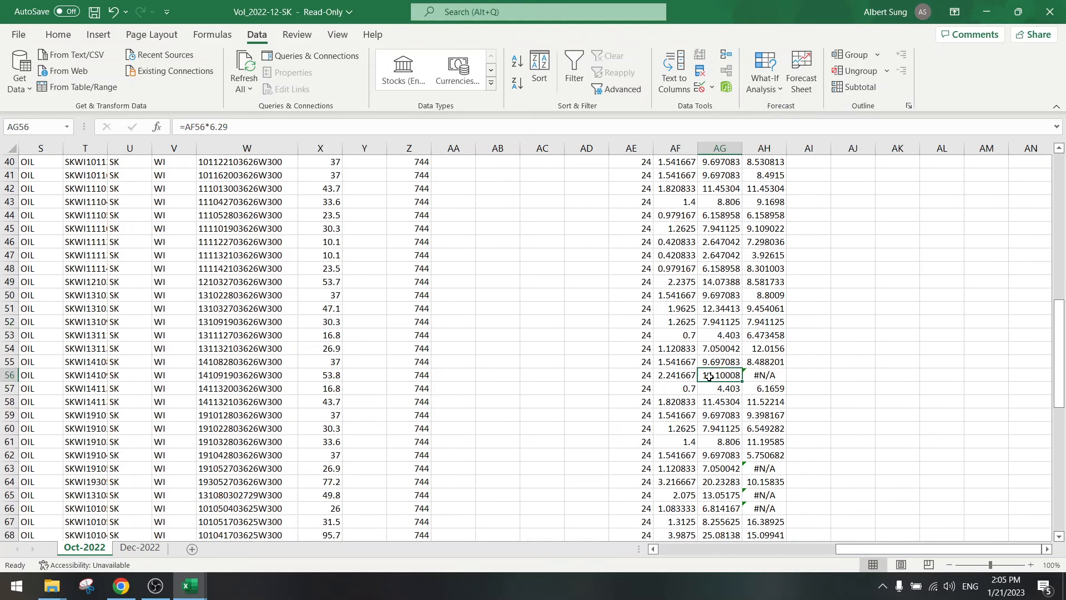
pyautogui.hotkey('ctrl', 'c')
pyautogui.rightClick(762, 375)
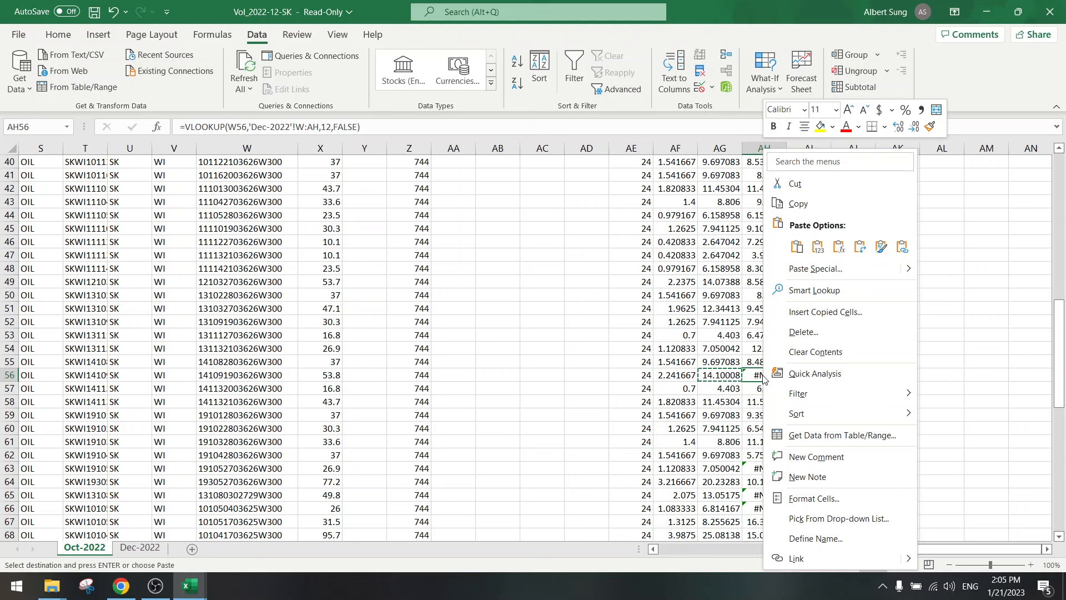
pyautogui.click(816, 249)
pyautogui.click(568, 379)
pyautogui.press('Escape')
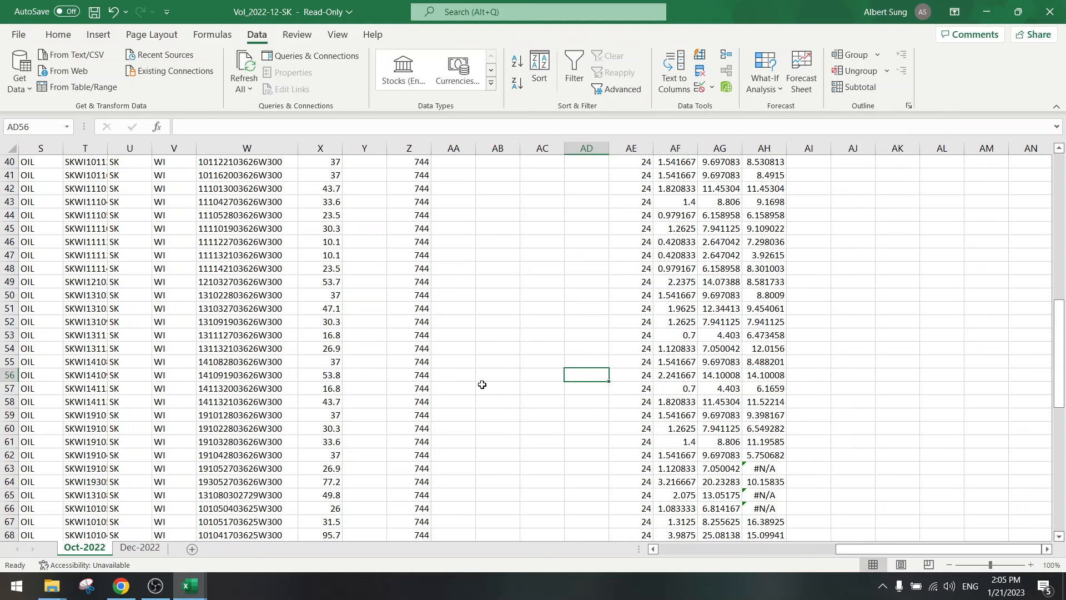
pyautogui.click(257, 377)
pyautogui.hotkey('ctrl', 'c')
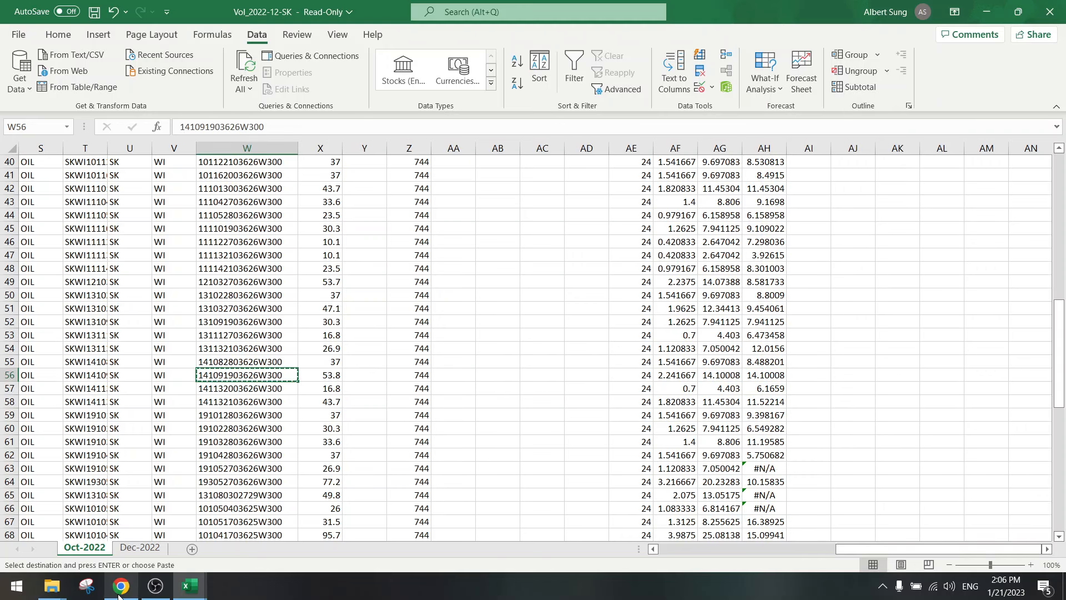
pyautogui.click(119, 597)
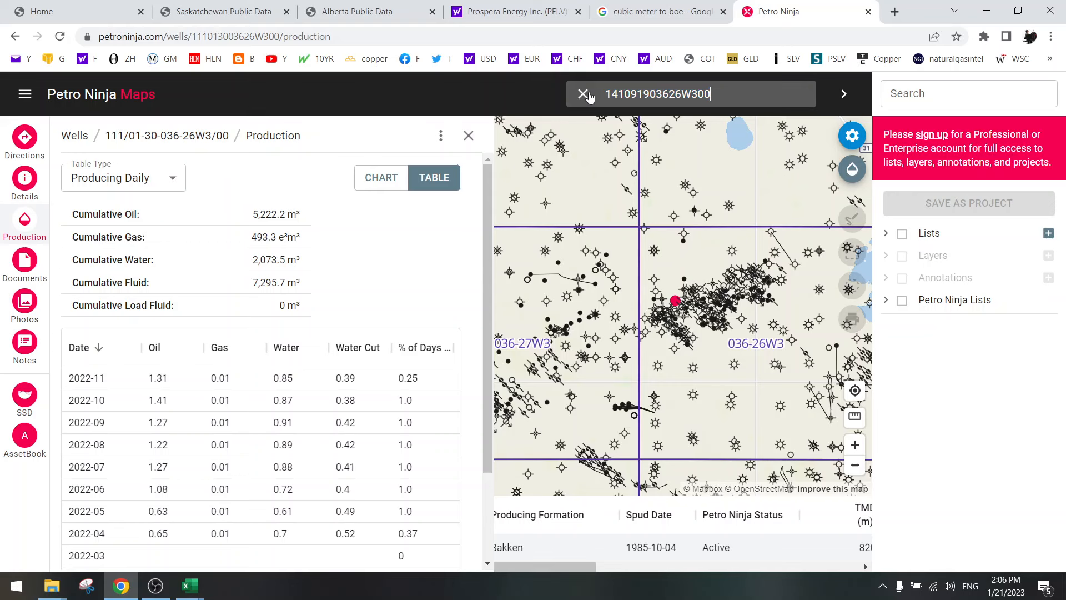
pyautogui.press('Return')
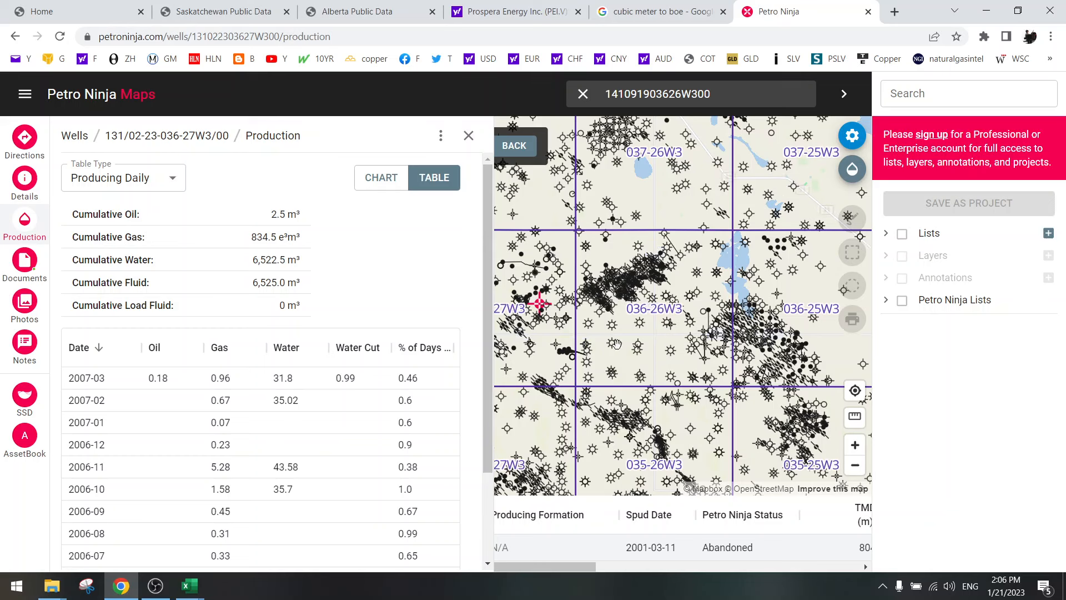
pyautogui.moveTo(617, 345); pyautogui.dragTo(676, 361)
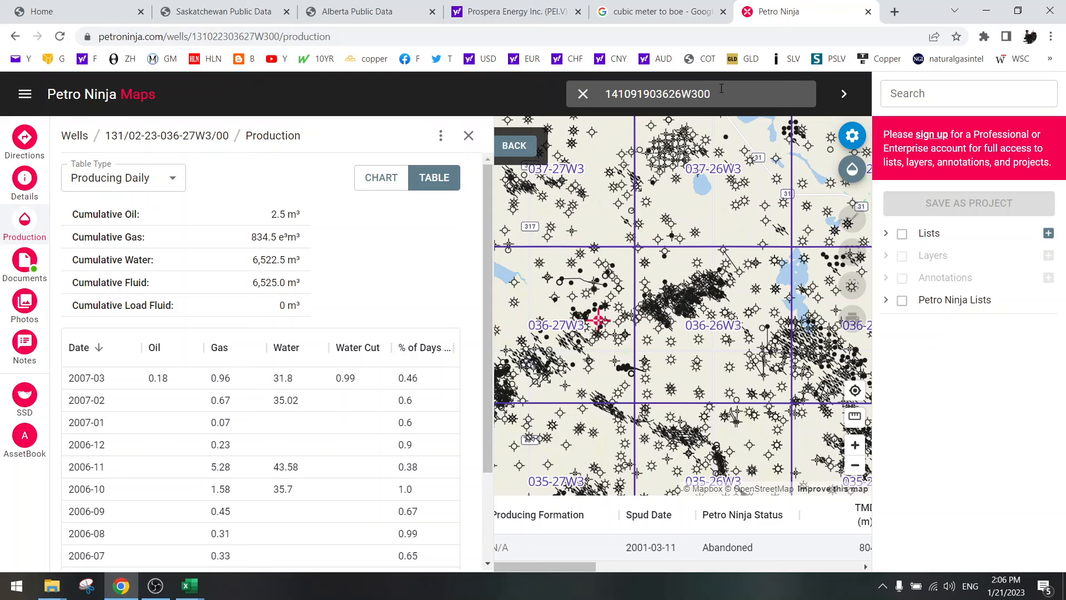
pyautogui.press('Return')
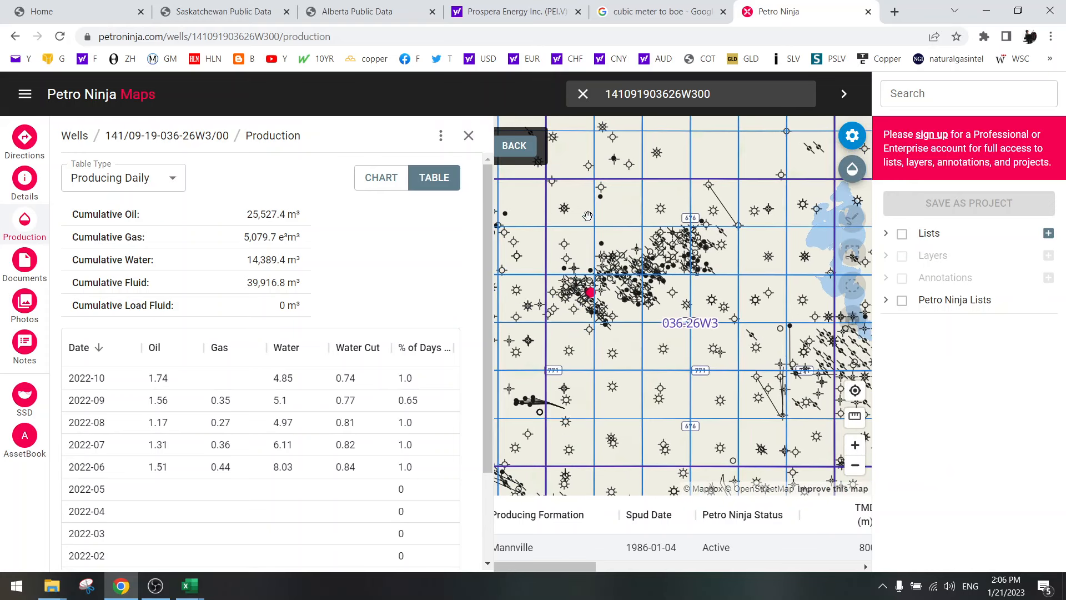
# - Examine the location of well 141/09-19-036-26W3/00 on the map relative to the surrounding wells and townships
pyautogui.scroll(-3, 676, 215)
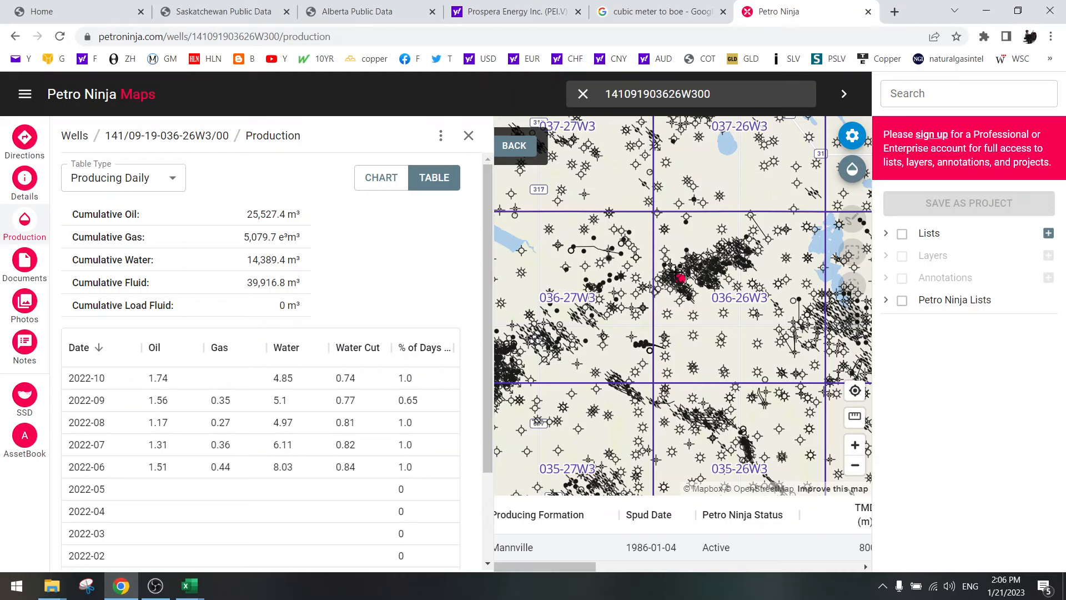
pyautogui.scroll(-5, 675, 271)
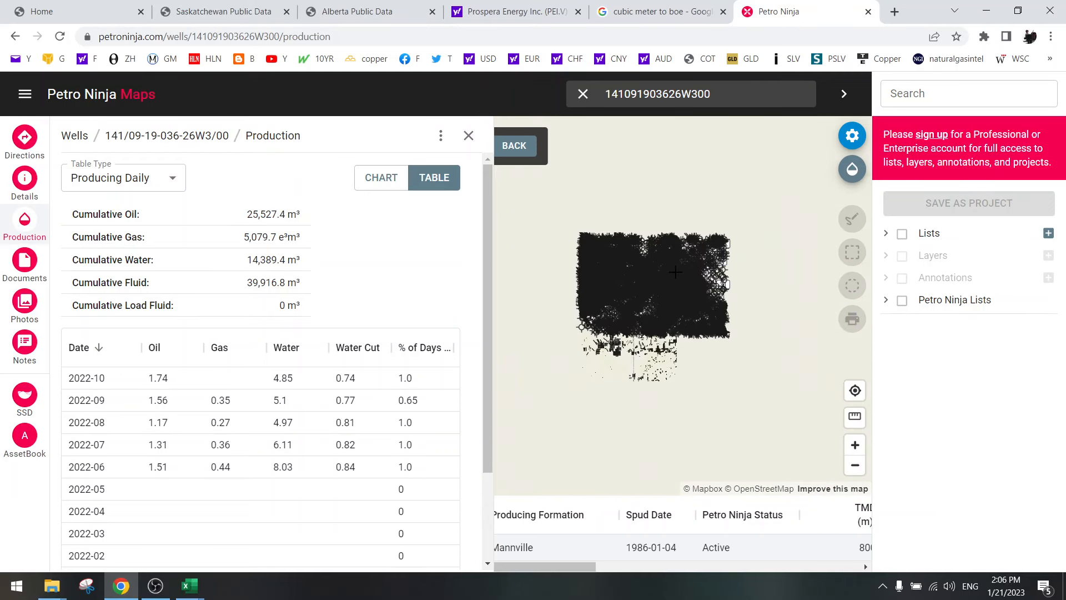
pyautogui.scroll(3, 675, 271)
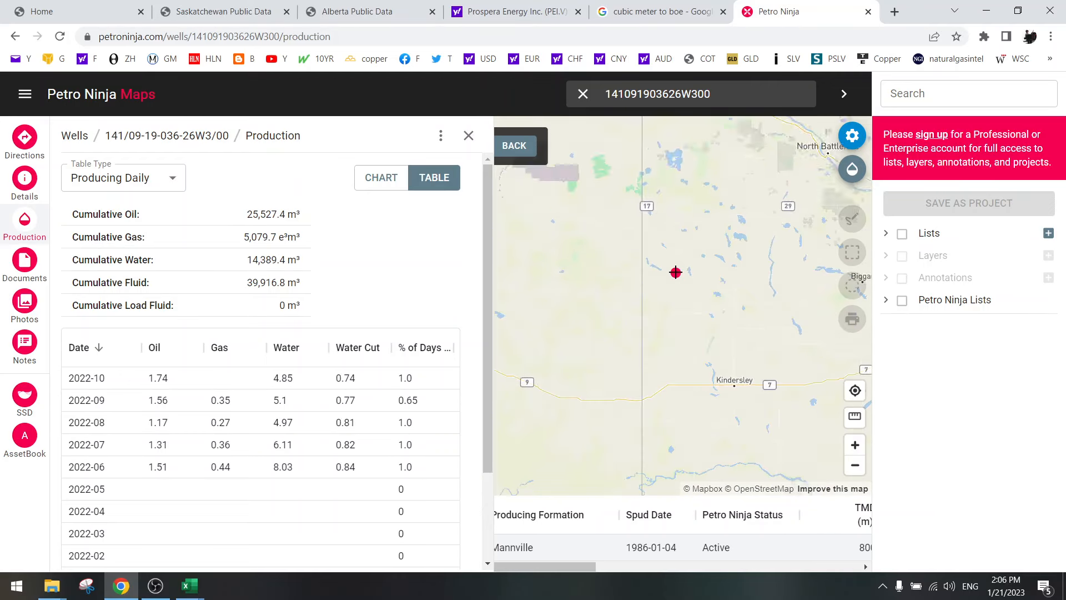
pyautogui.scroll(4, 675, 271)
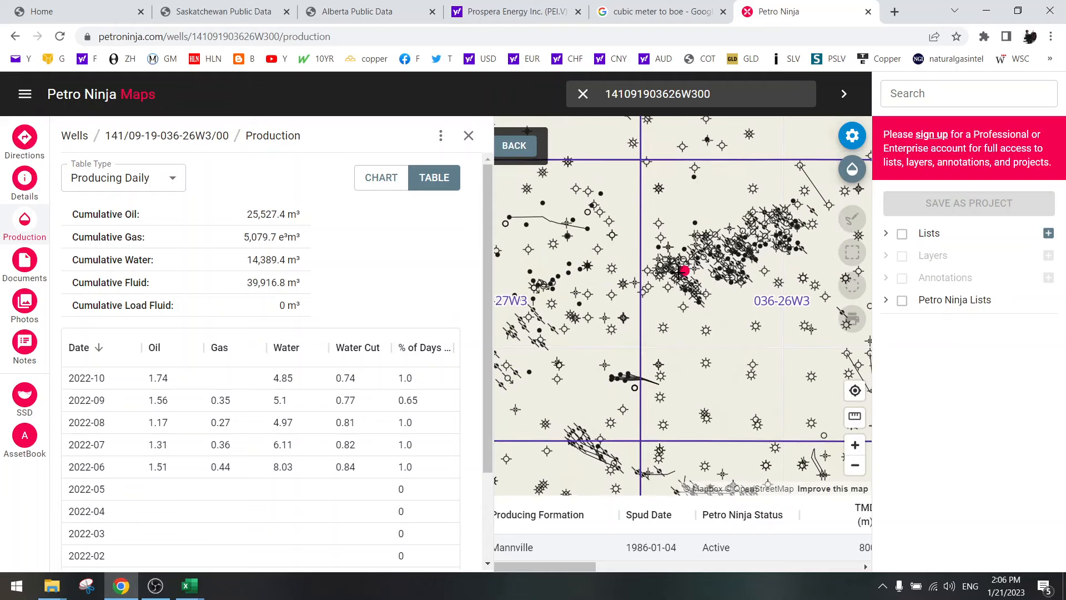
pyautogui.scroll(2, 691, 287)
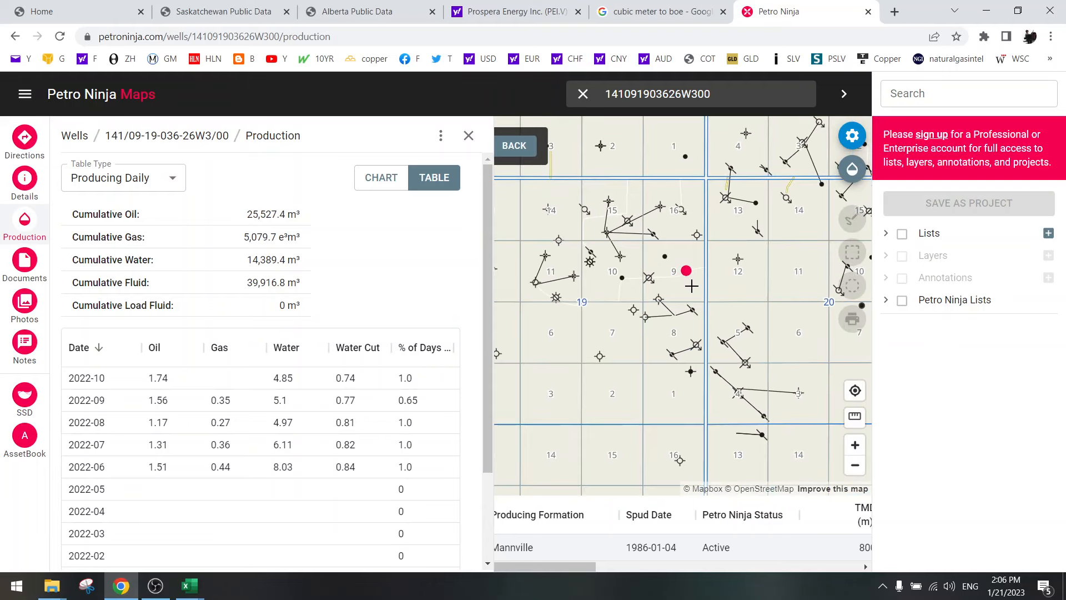
pyautogui.scroll(-2, 691, 286)
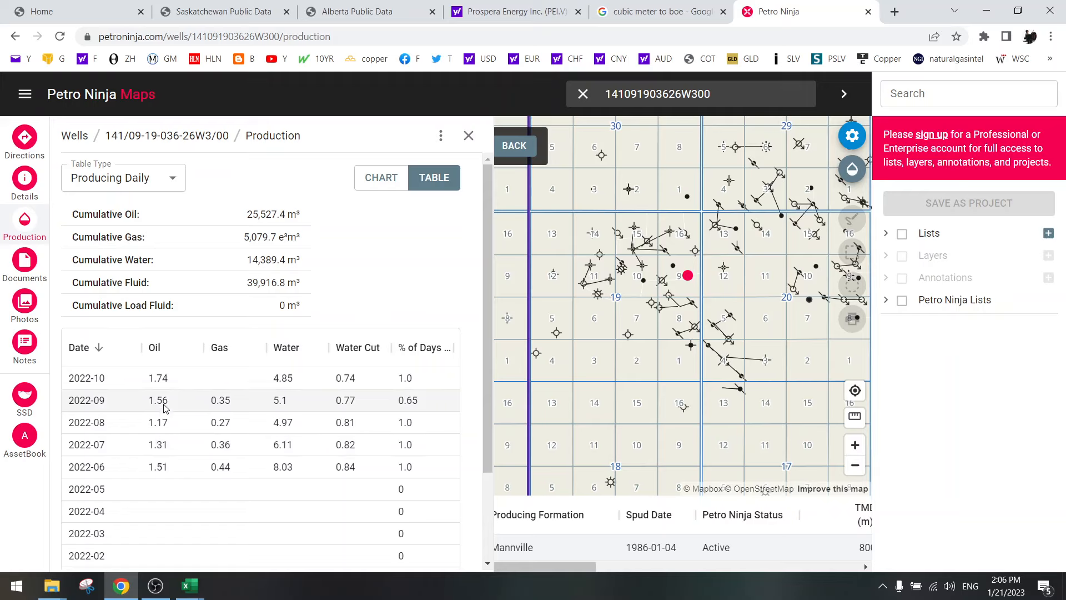
# - View the well's production history as a chart, comparing the Calendar Daily and Producing Daily chart types
pyautogui.click(373, 181)
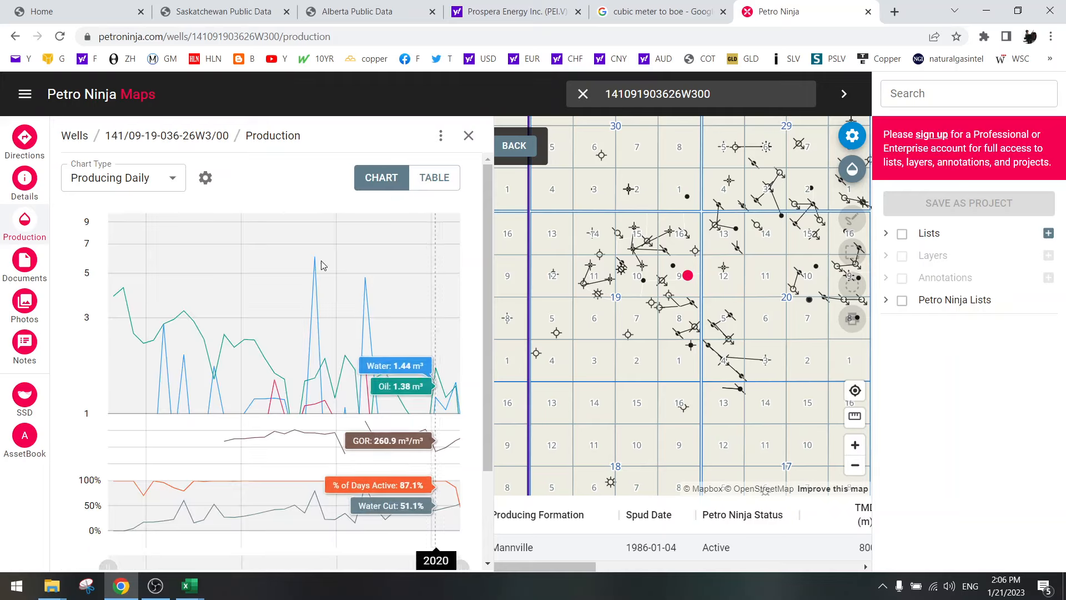
pyautogui.click(112, 177)
pyautogui.click(93, 234)
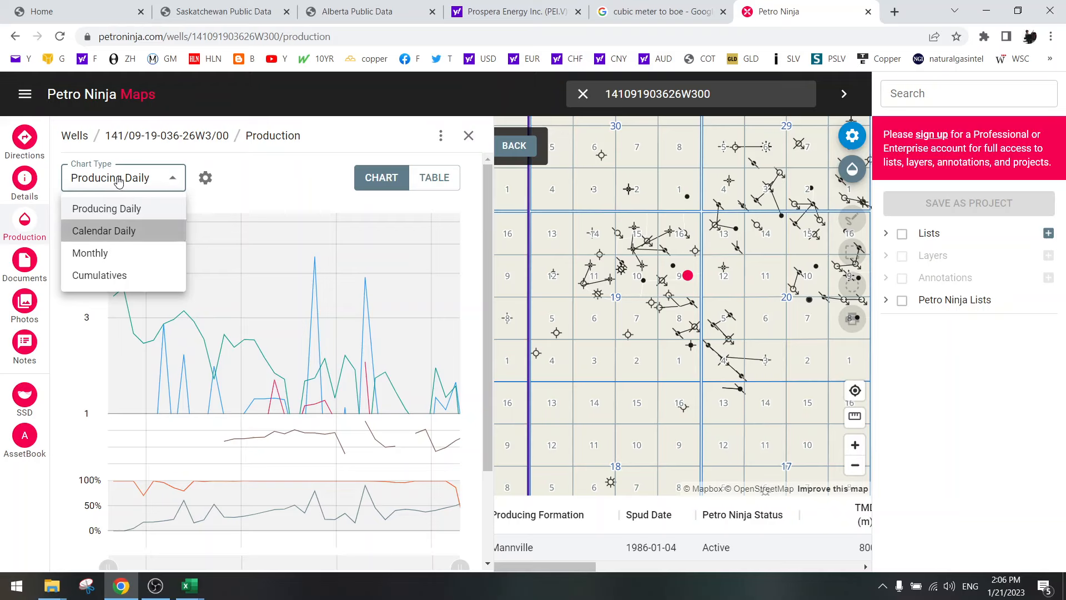
pyautogui.click(111, 180)
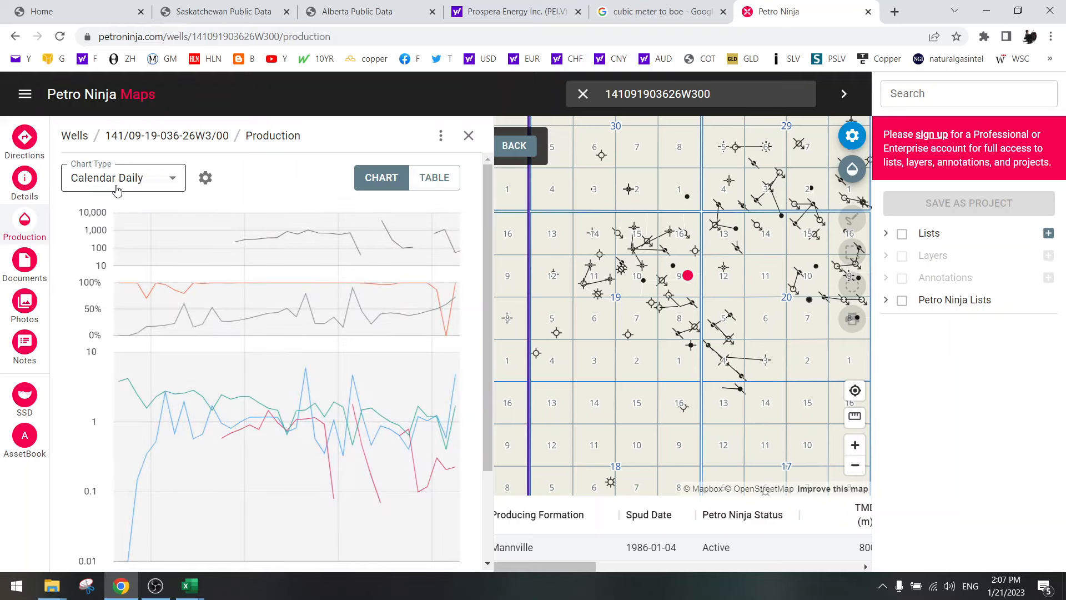
pyautogui.click(104, 210)
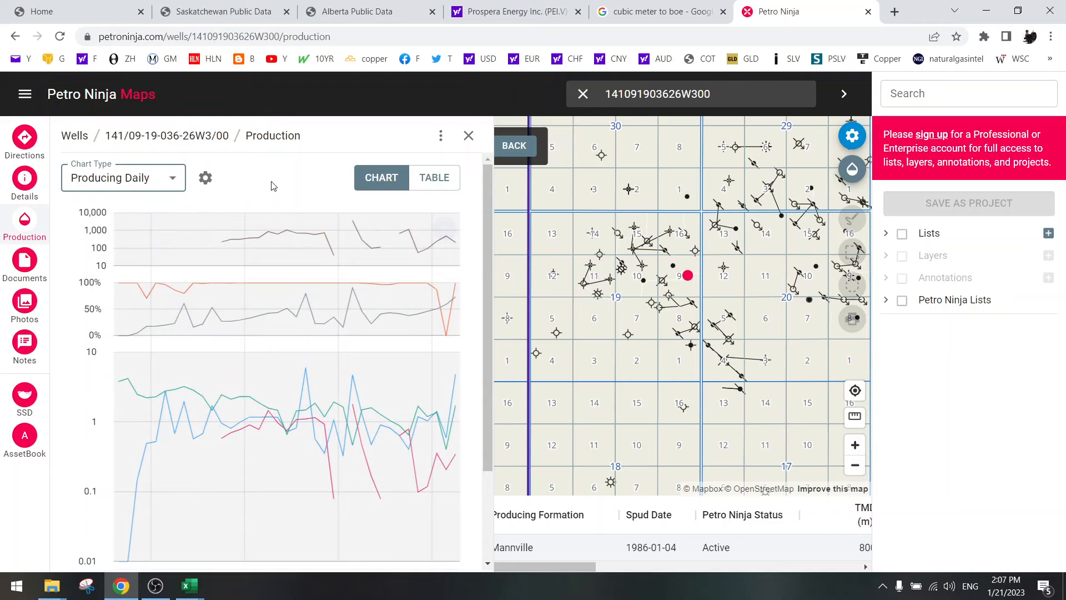
pyautogui.scroll(-2, 254, 229)
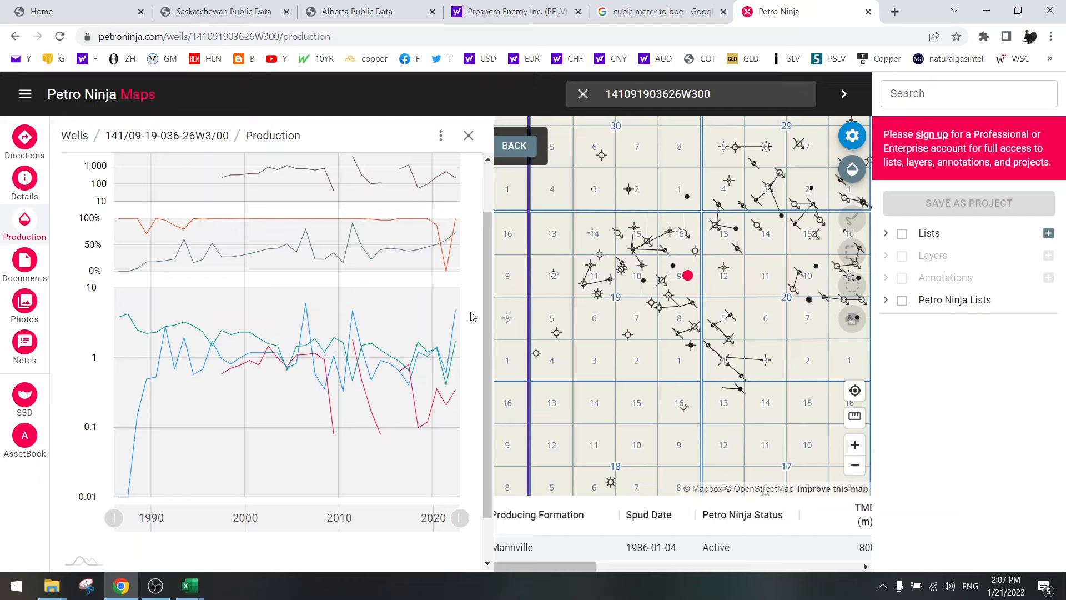
pyautogui.scroll(-2, 472, 316)
pyautogui.scroll(1, 472, 317)
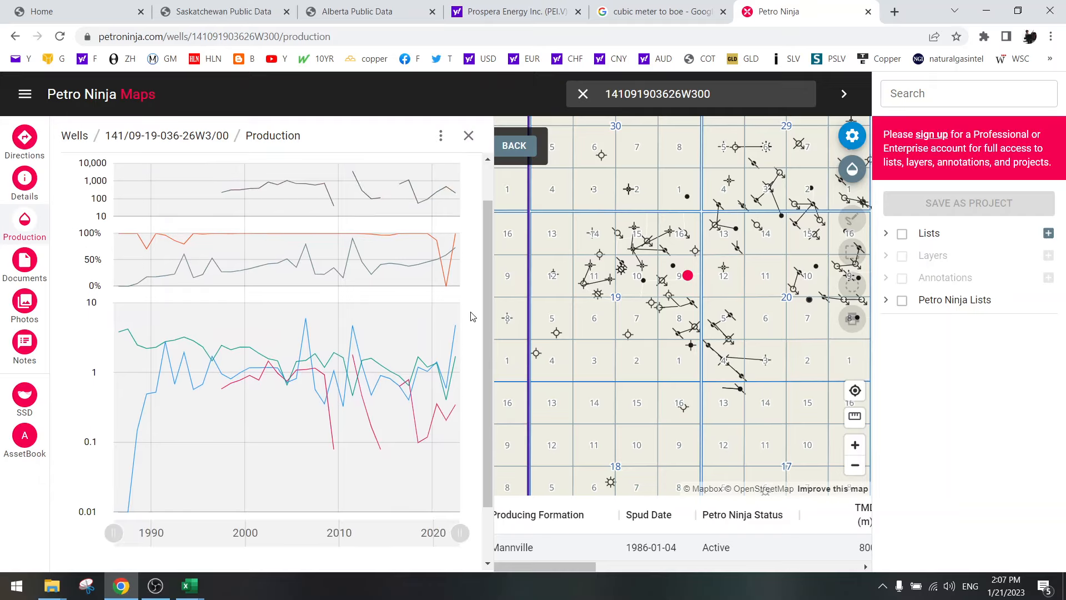
# - Check the well's Recent Oil and Recent Gas figures, and compare them with X56 and AH56 in the Vol_2022-12-SK workbook in Excel
pyautogui.moveTo(590, 570); pyautogui.dragTo(855, 568)
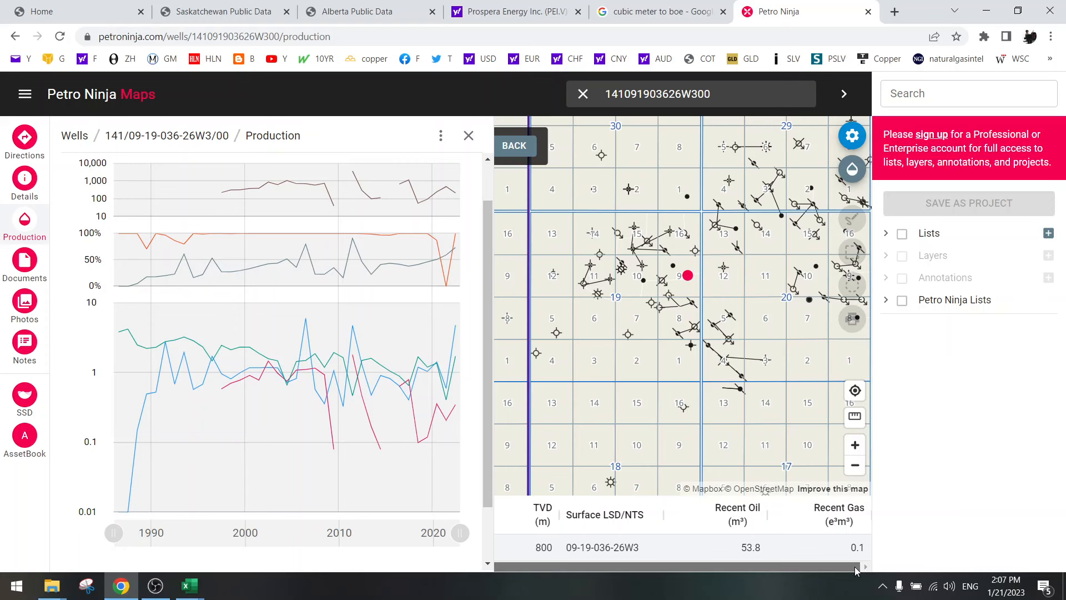
pyautogui.moveTo(855, 568); pyautogui.dragTo(552, 567)
pyautogui.click(194, 593)
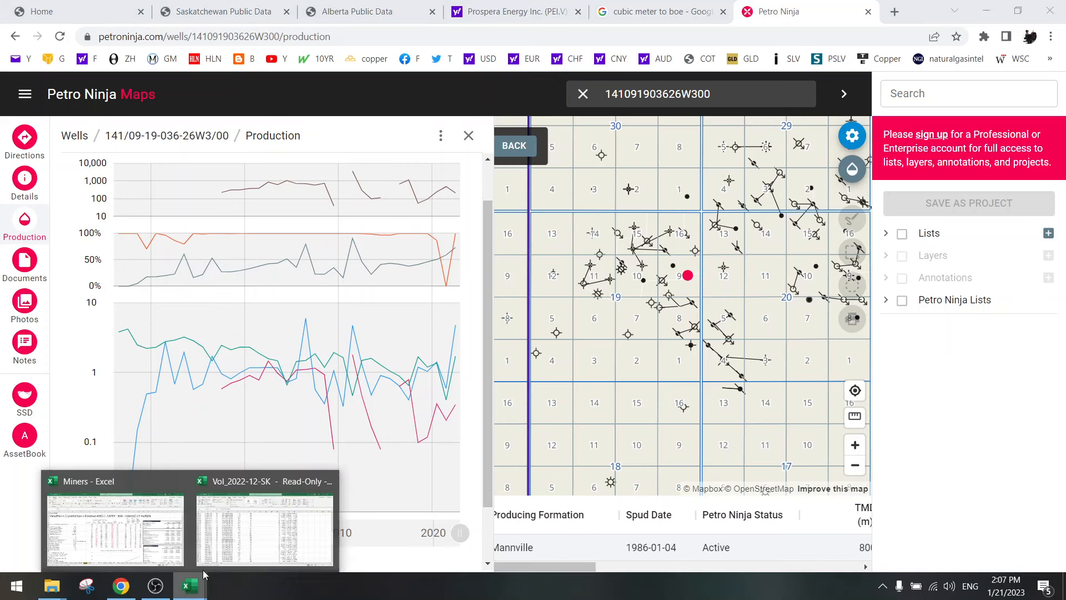
pyautogui.click(243, 530)
pyautogui.click(325, 374)
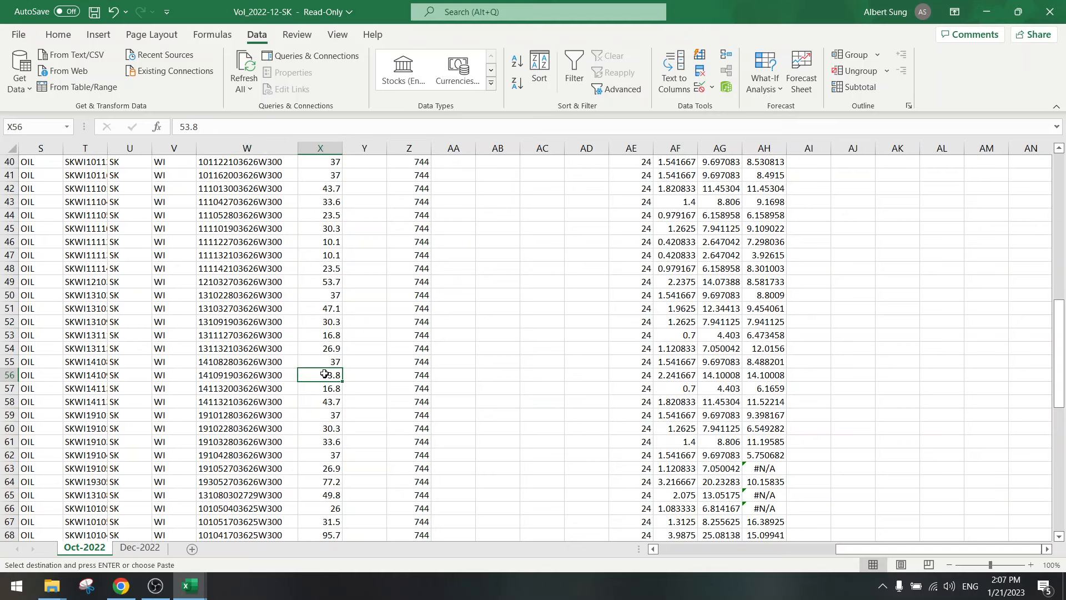
pyautogui.click(767, 376)
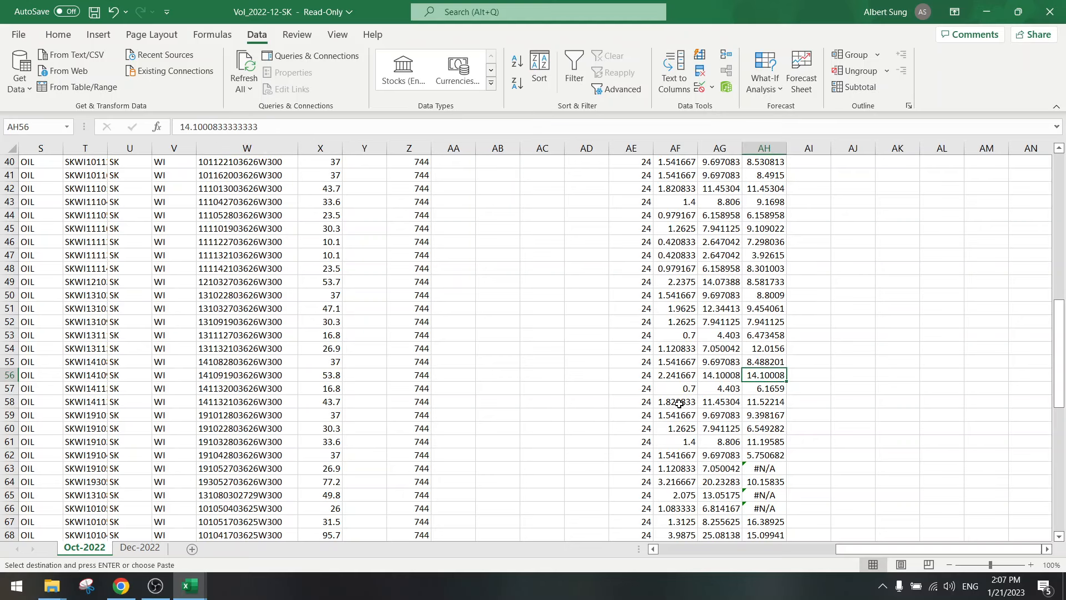
# - Replace the #N/A lookup in AH63 with the value from AG63, pasted as values only
pyautogui.scroll(-3, 679, 400)
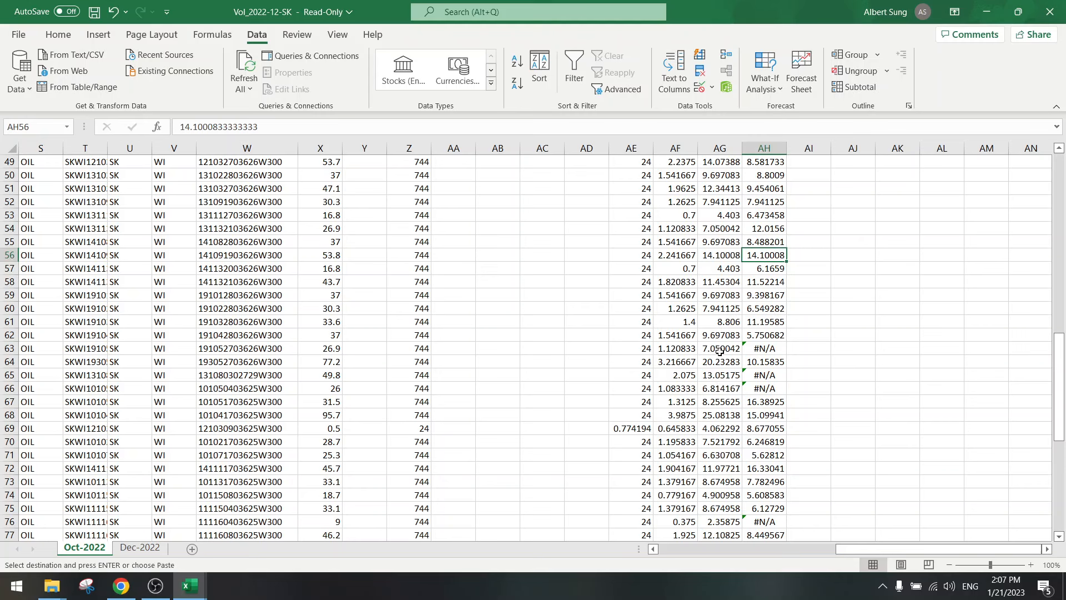
pyautogui.click(719, 349)
pyautogui.hotkey('ctrl', 'c')
pyautogui.rightClick(758, 348)
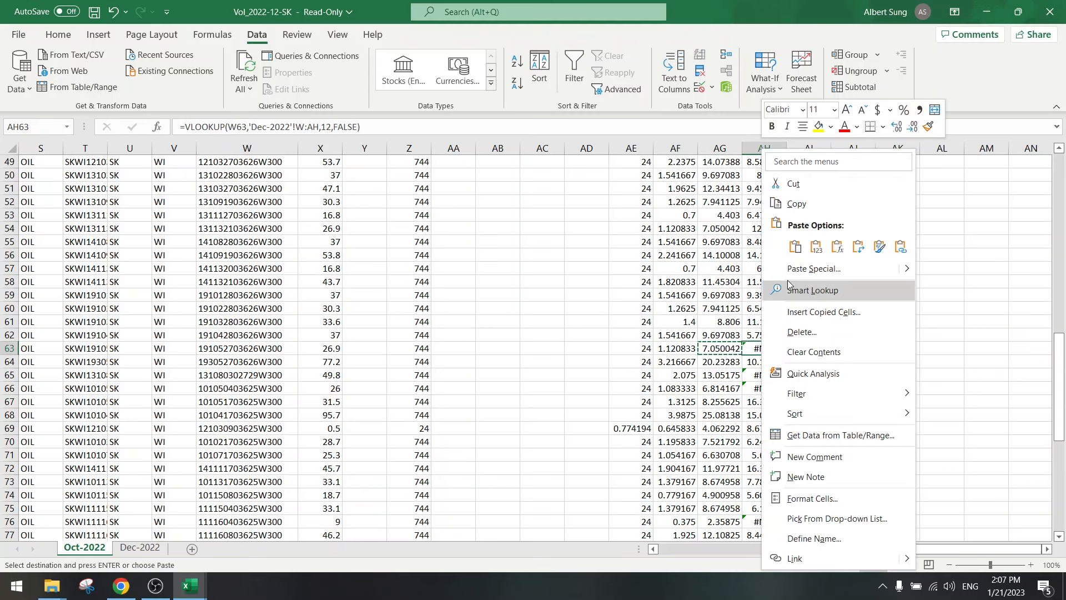
pyautogui.click(815, 245)
# - Replace the #N/A lookup in AH65 with the value from AG65, pasted as values only
pyautogui.click(720, 374)
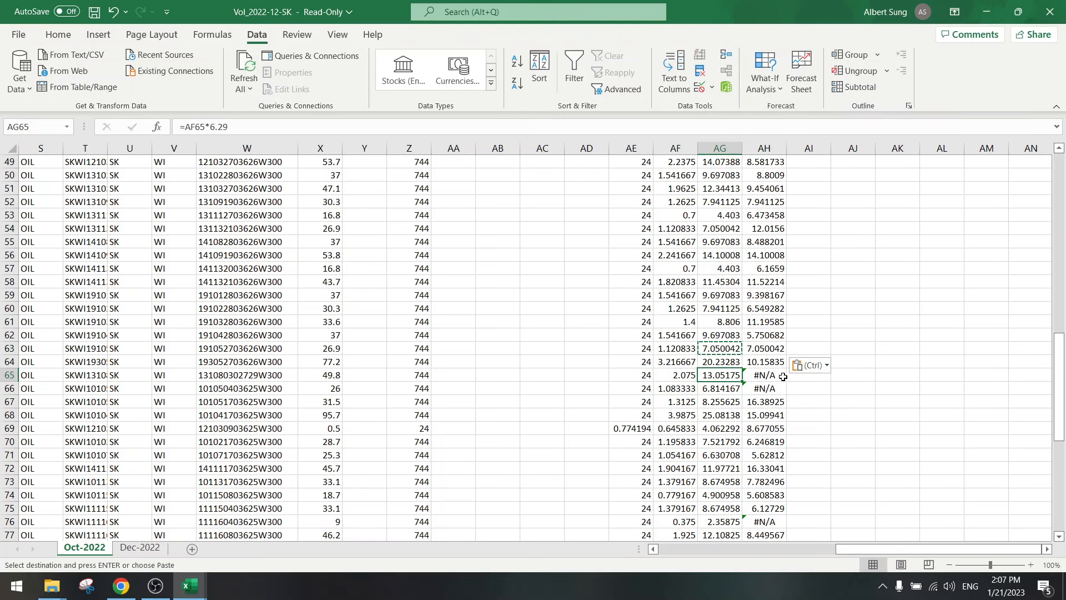
pyautogui.hotkey('ctrl', 'c')
pyautogui.rightClick(764, 374)
pyautogui.click(823, 246)
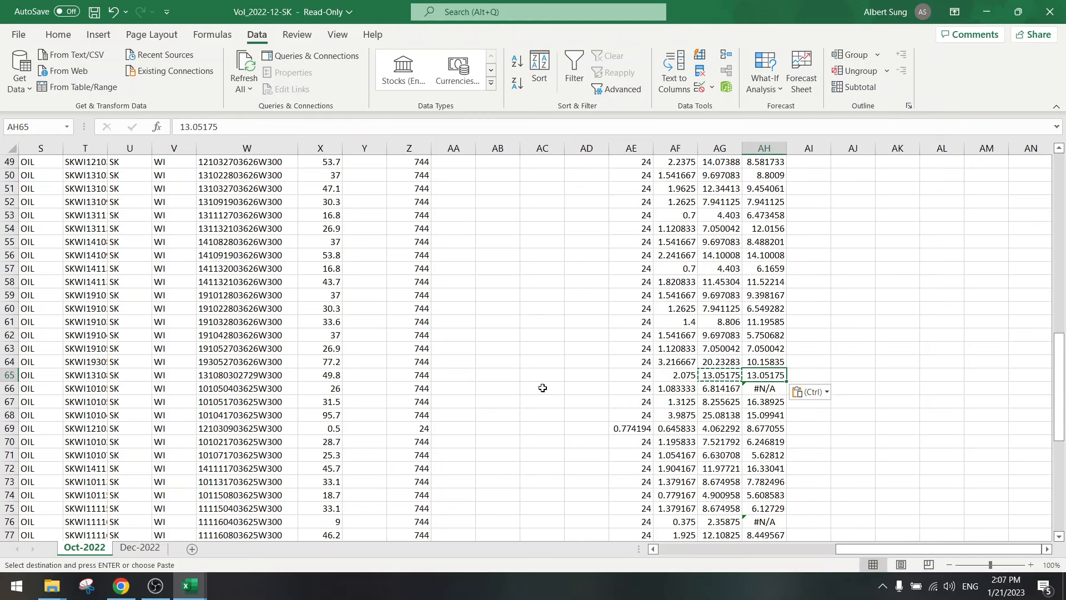
pyautogui.click(532, 385)
pyautogui.click(439, 375)
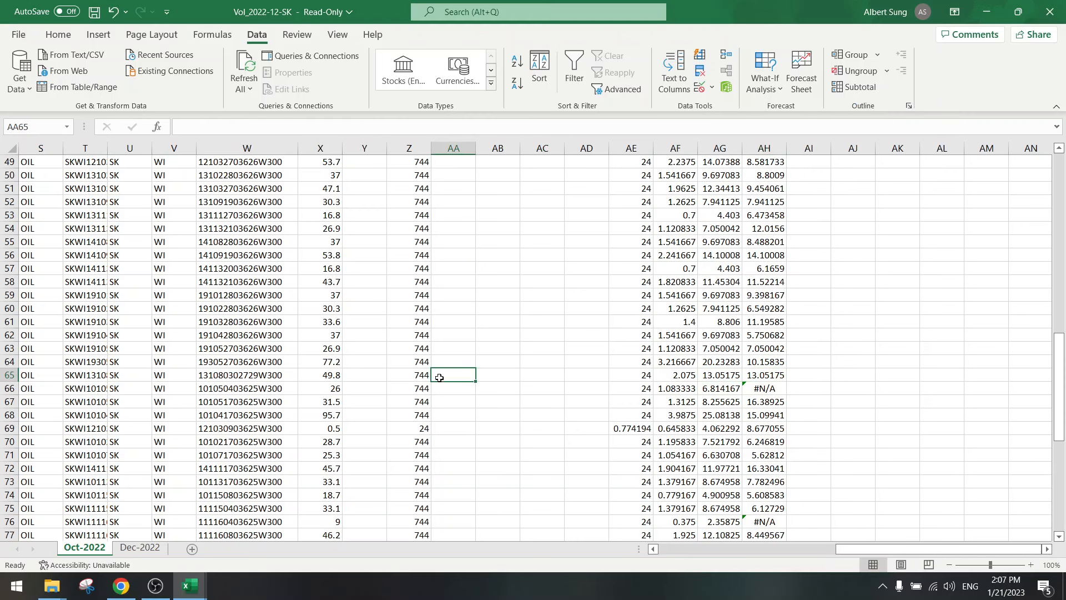
pyautogui.click(252, 375)
pyautogui.hotkey('ctrl', 'c')
pyautogui.click(121, 586)
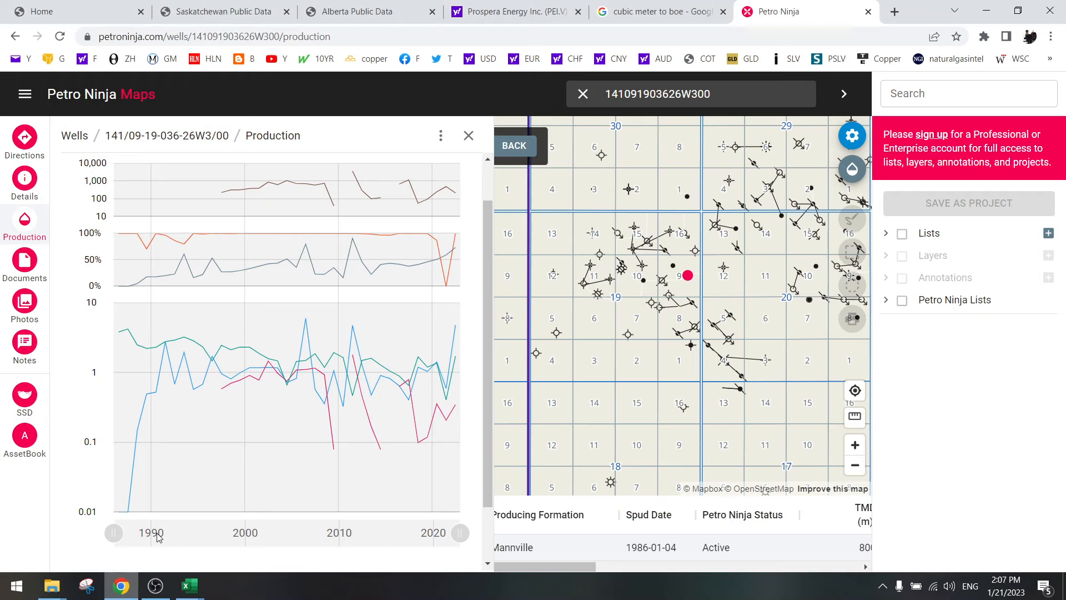
pyautogui.click(596, 90)
pyautogui.hotkey('ctrl', 'a')
pyautogui.hotkey('ctrl', 'v')
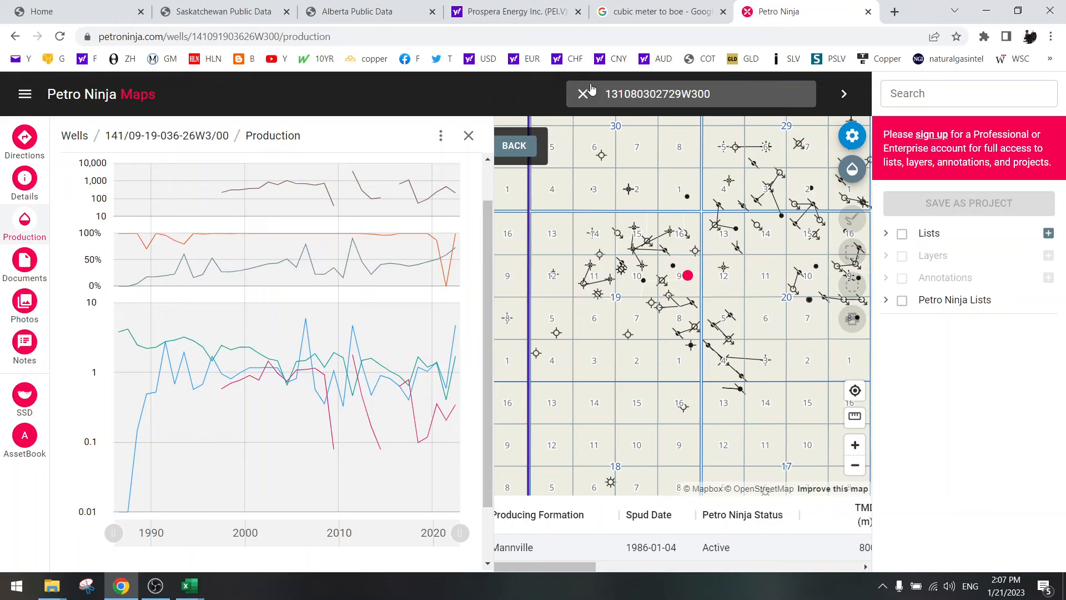
pyautogui.press('Return')
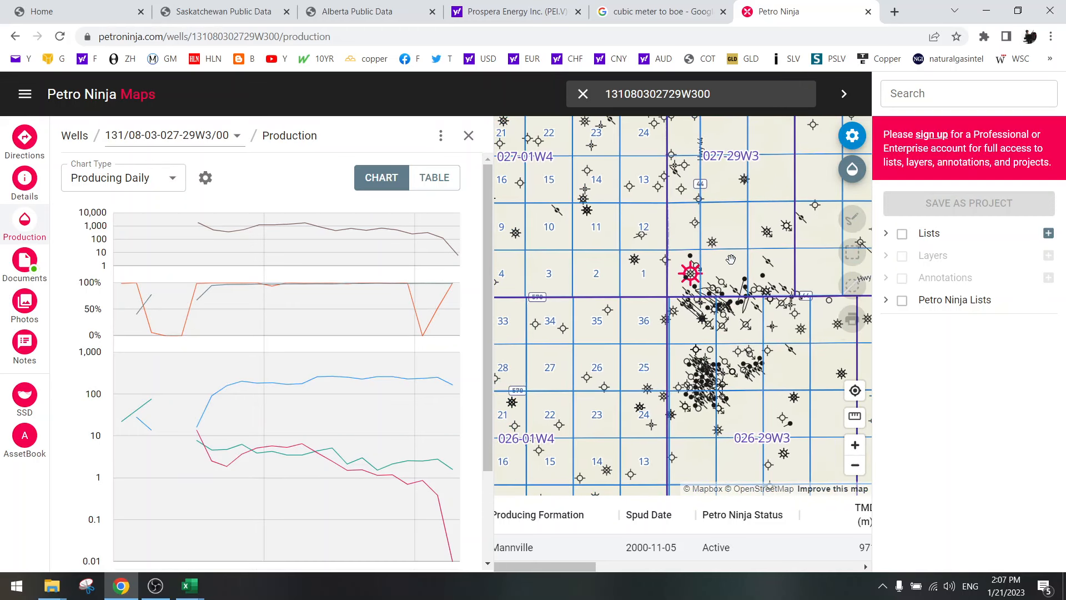
# - Show the production data of well 131/08-03-027-29W3/00 as a table and check its Recent Oil and Recent Gas figures
pyautogui.click(435, 179)
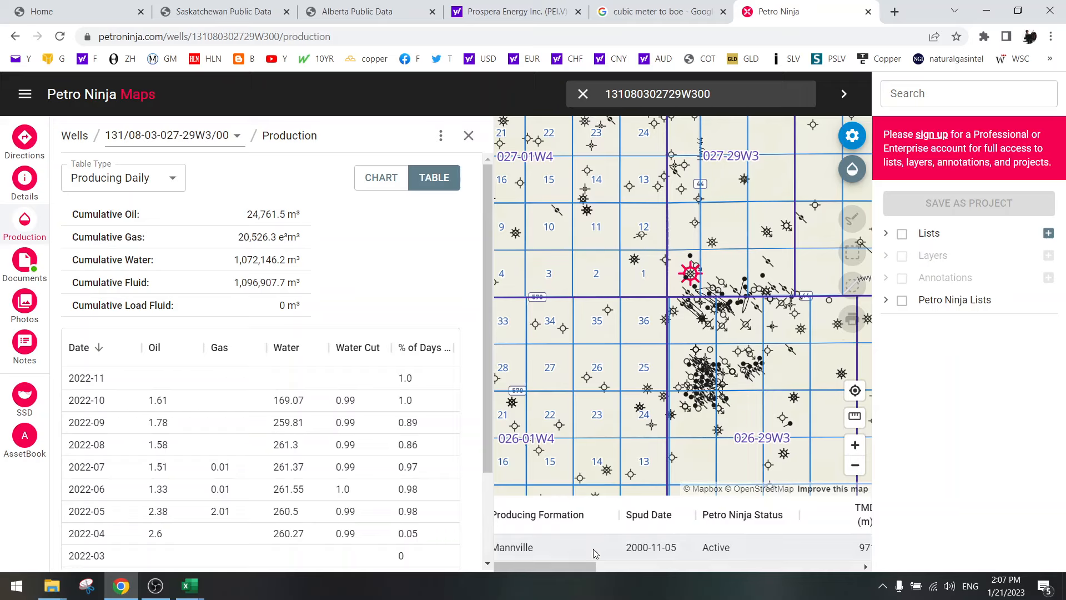
pyautogui.moveTo(590, 566); pyautogui.dragTo(900, 564)
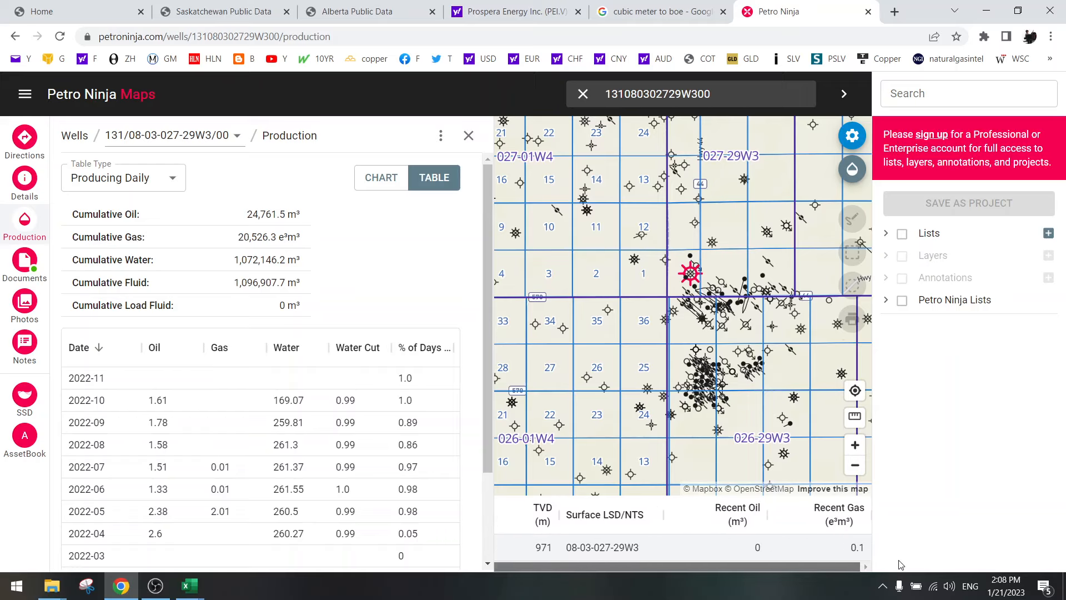
pyautogui.moveTo(775, 567); pyautogui.dragTo(209, 444)
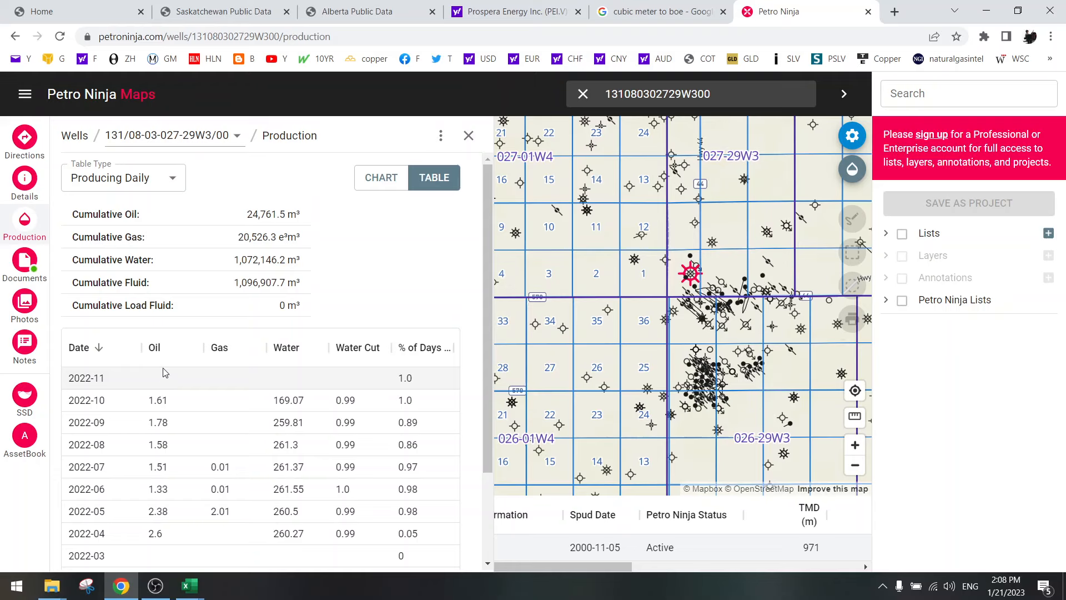
# - Show the production of well 131/08-03-027-29W3/00 as a chart and examine its latest oil, gas and water rates
pyautogui.click(381, 178)
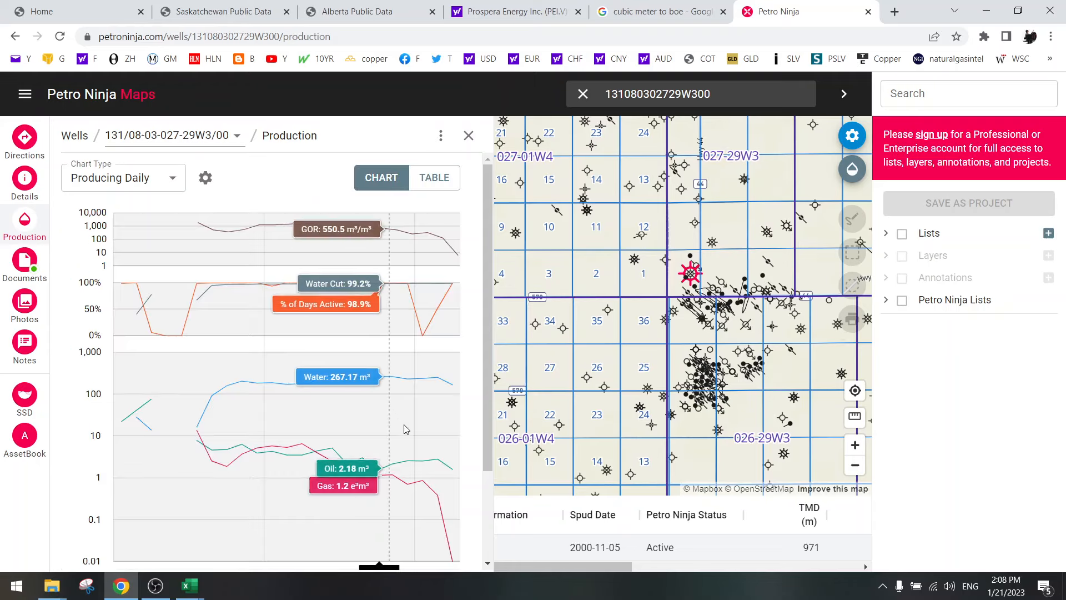
pyautogui.scroll(-2, 401, 414)
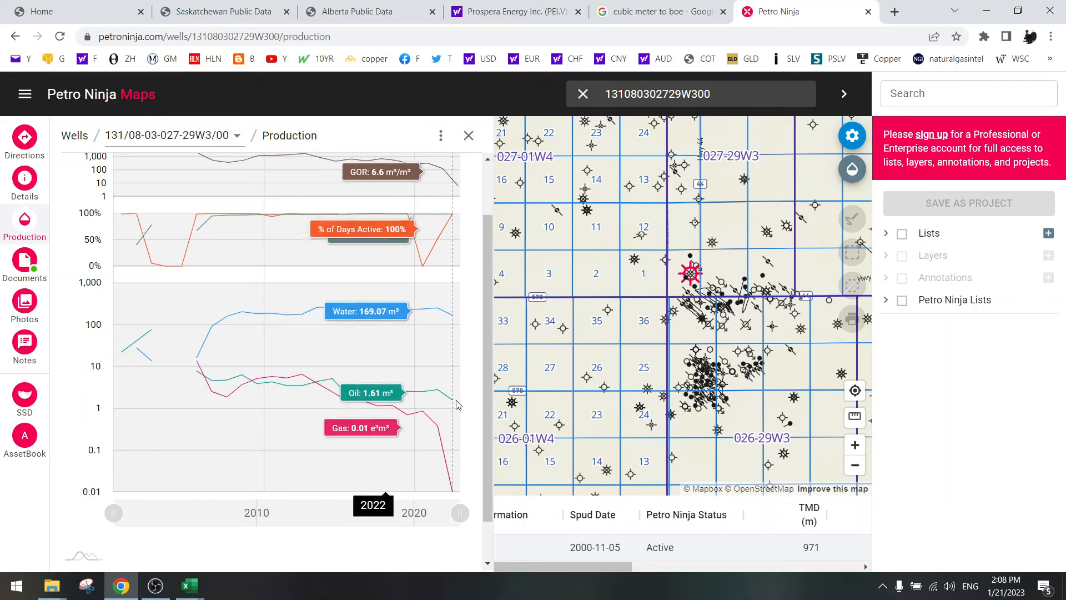
pyautogui.scroll(2, 459, 330)
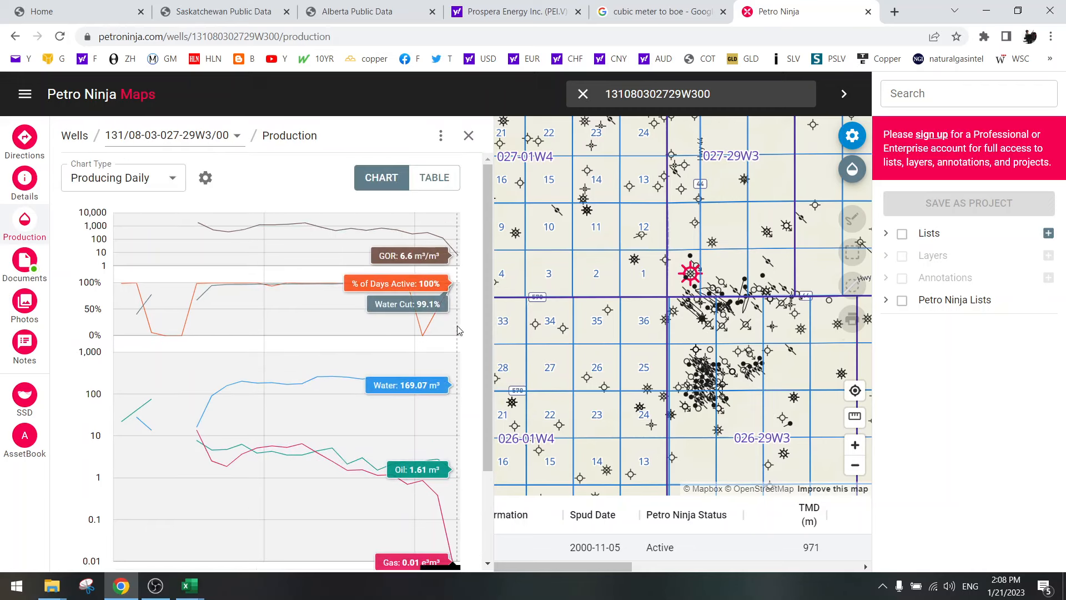
pyautogui.scroll(-2, 459, 331)
# - Examine the map area around well 131/08-03-027-29W3/00 and its neighbouring wells
pyautogui.moveTo(705, 277); pyautogui.dragTo(603, 279)
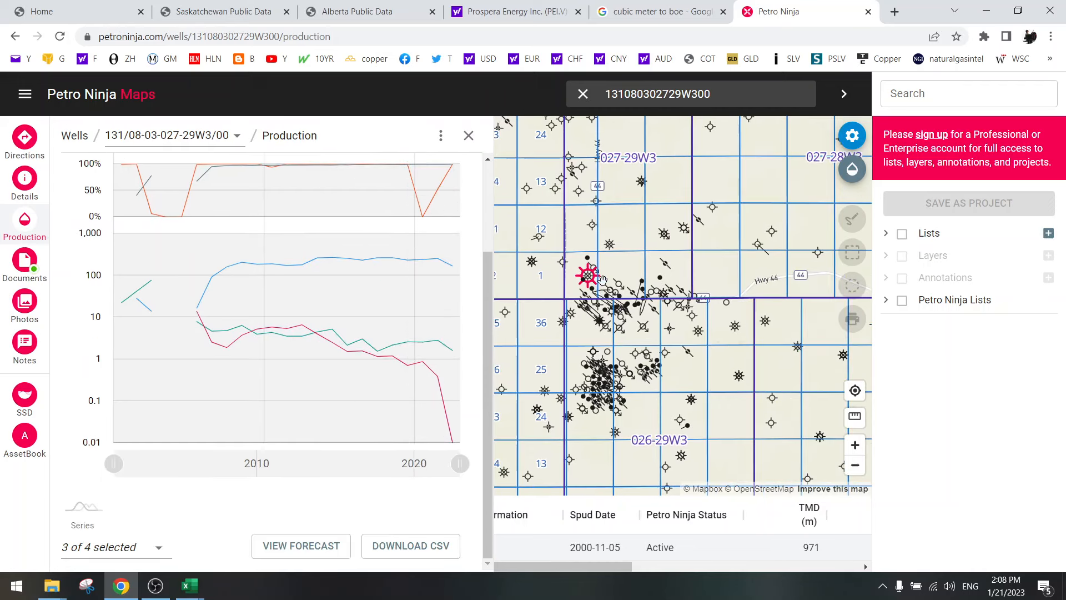
pyautogui.scroll(5, 603, 279)
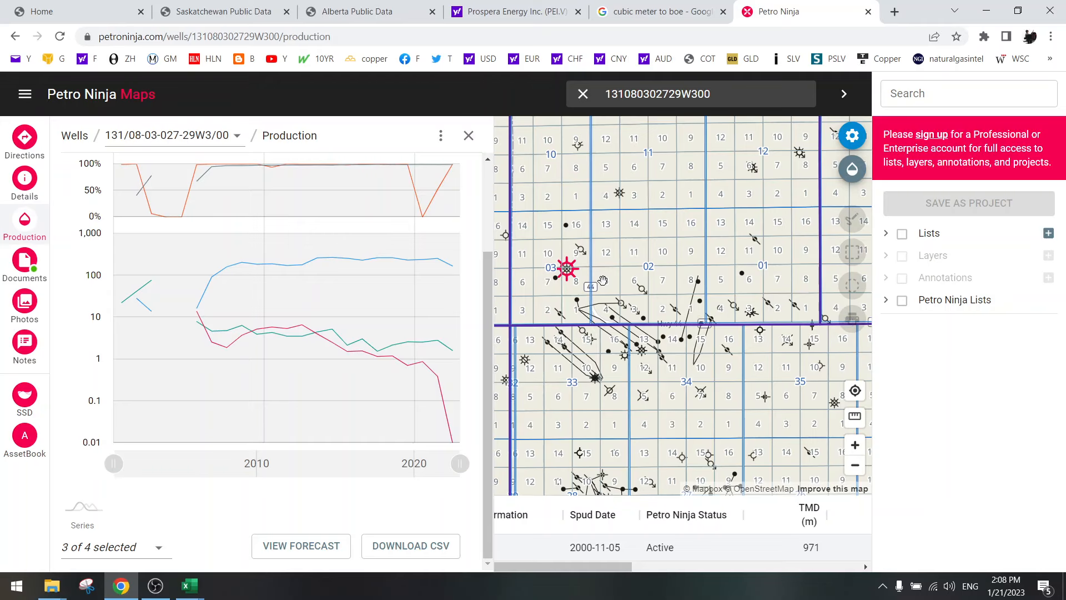
pyautogui.scroll(2, 603, 280)
pyautogui.scroll(5, 559, 261)
pyautogui.scroll(-6, 565, 281)
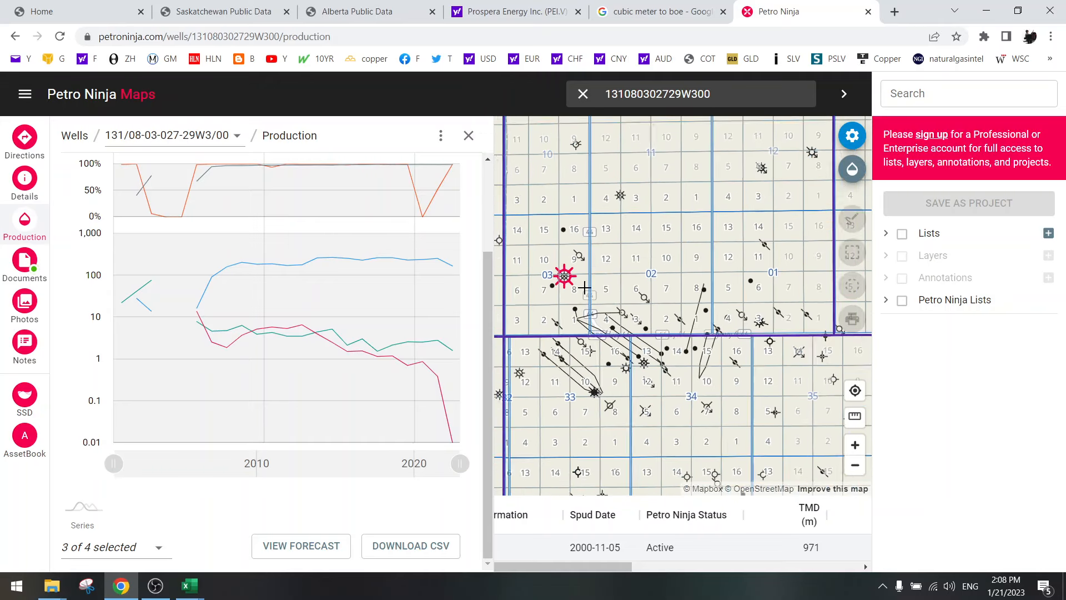
pyautogui.scroll(-3, 584, 287)
# - Switch to the Vol_2022-12-SK workbook in Excel and replace the #N/A lookup in AH66 with the value from AG66, pasted as values only
pyautogui.moveTo(190, 586)
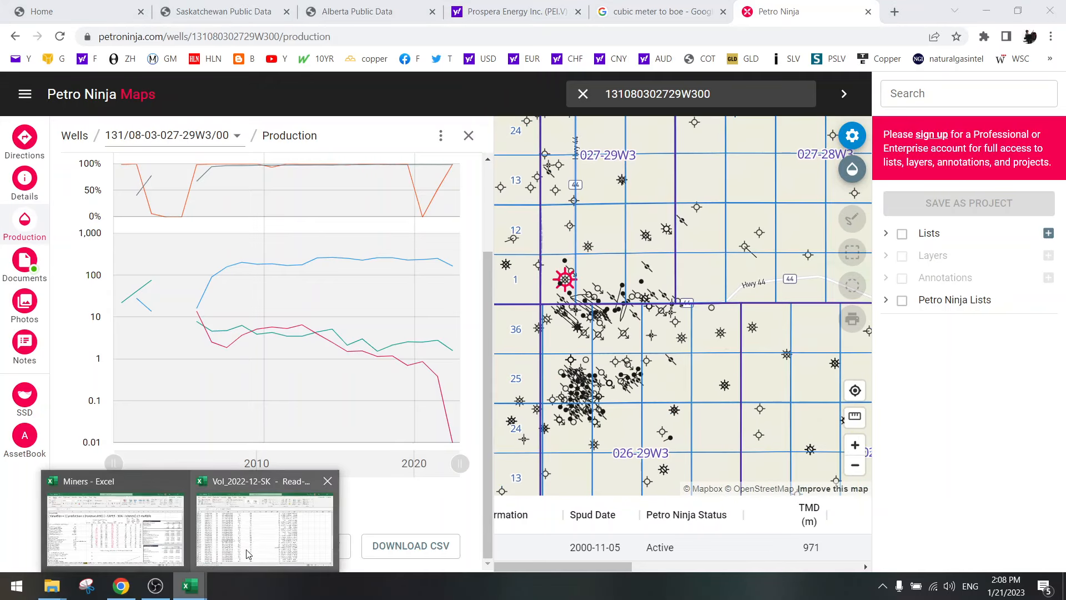
pyautogui.click(248, 554)
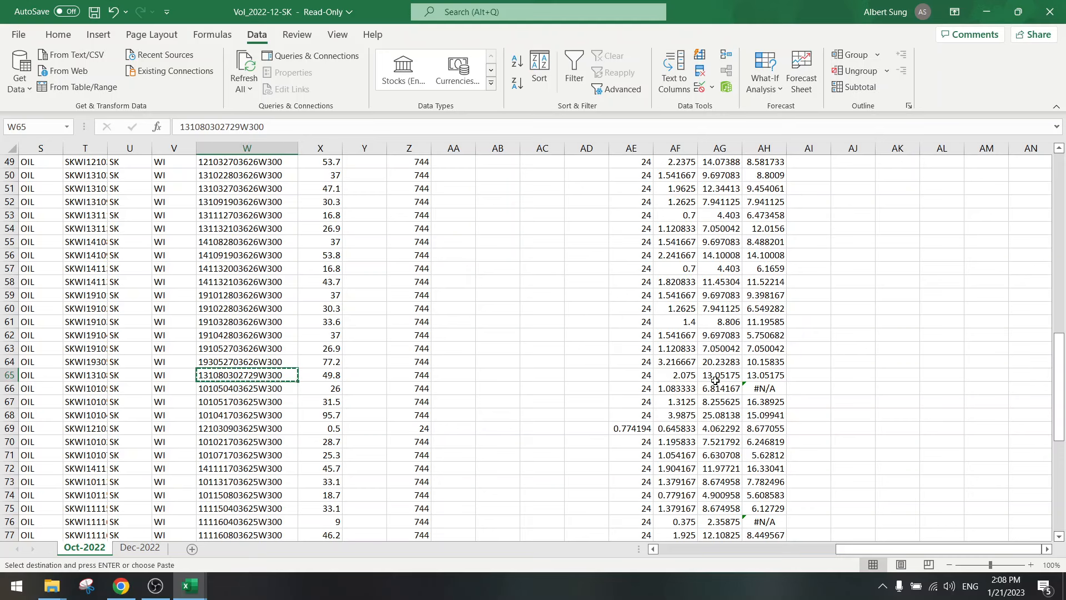
pyautogui.press('Escape')
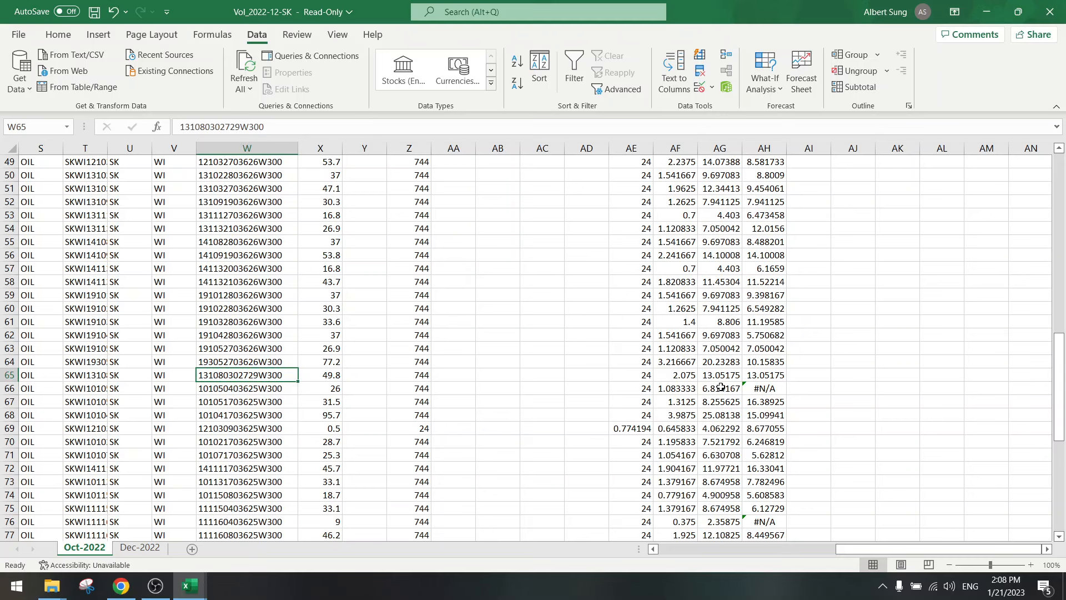
pyautogui.click(721, 387)
pyautogui.hotkey('ctrl', 'c')
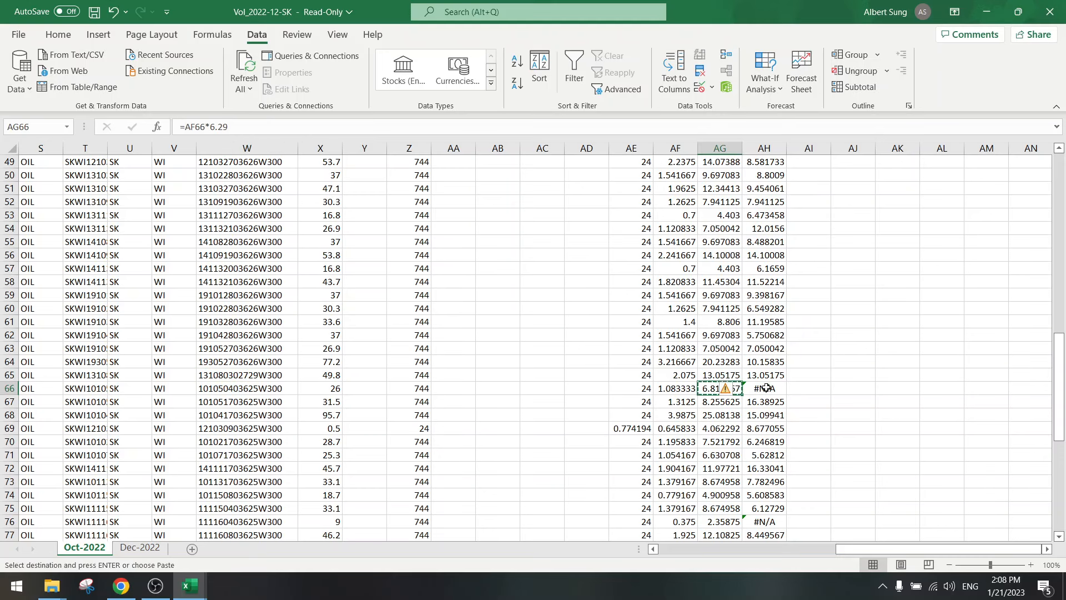
pyautogui.rightClick(767, 387)
pyautogui.click(830, 243)
pyautogui.click(616, 466)
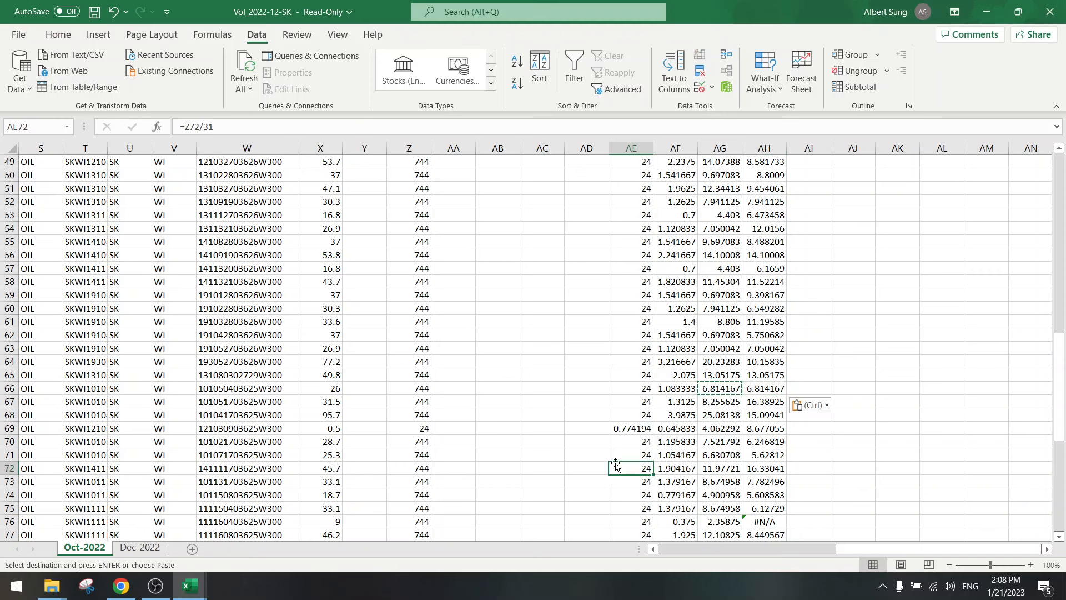
# - Replace the #N/A lookup in AH76 with the value from AG76, pasted as values only
pyautogui.scroll(-4, 643, 441)
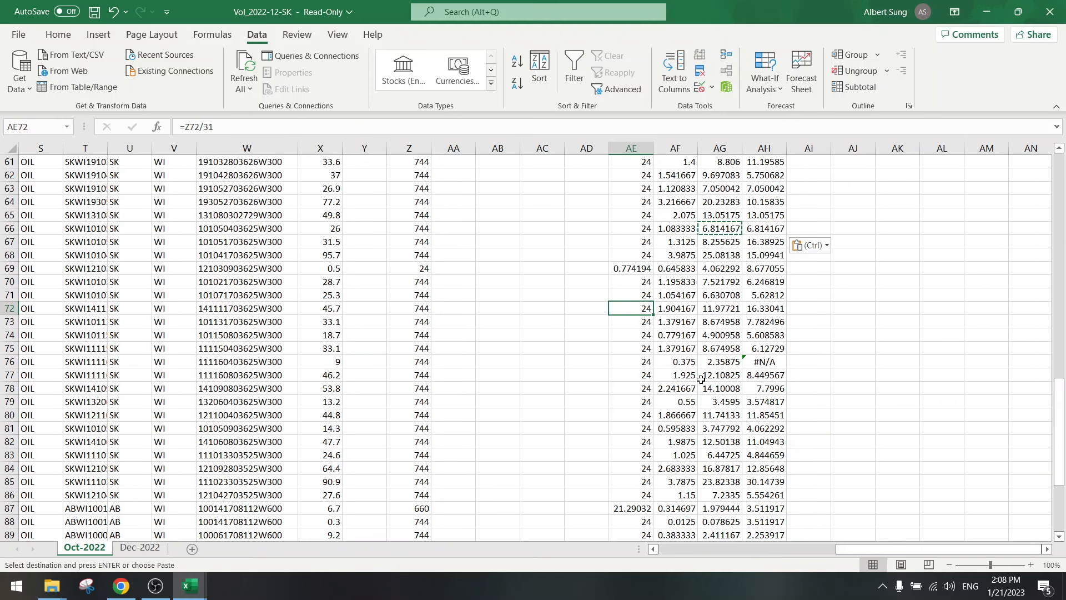
pyautogui.click(721, 362)
pyautogui.hotkey('ctrl', 'c')
pyautogui.rightClick(760, 364)
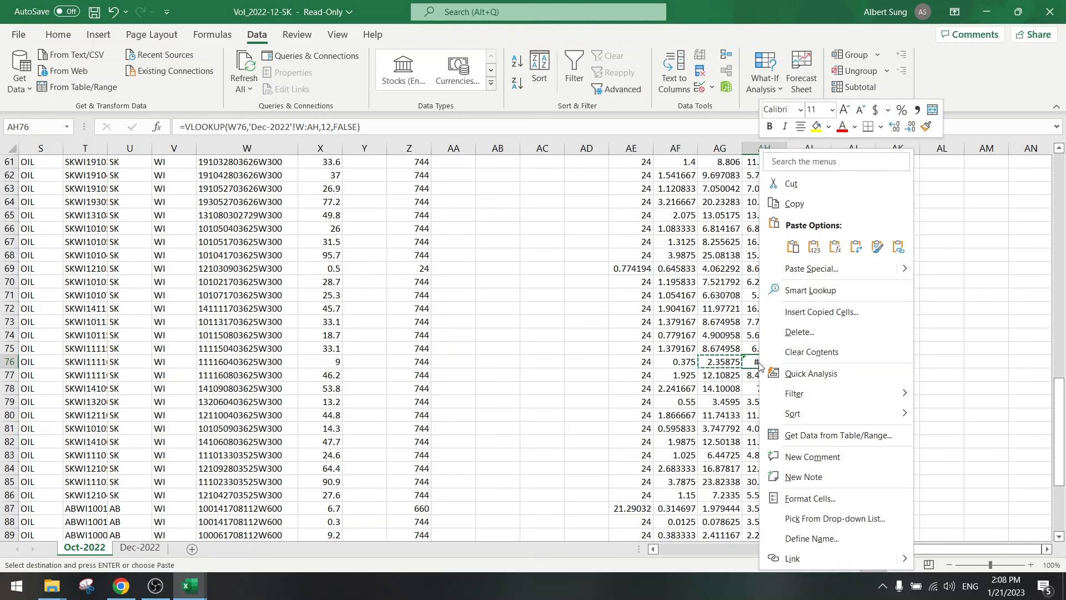
pyautogui.click(814, 246)
pyautogui.press('Escape')
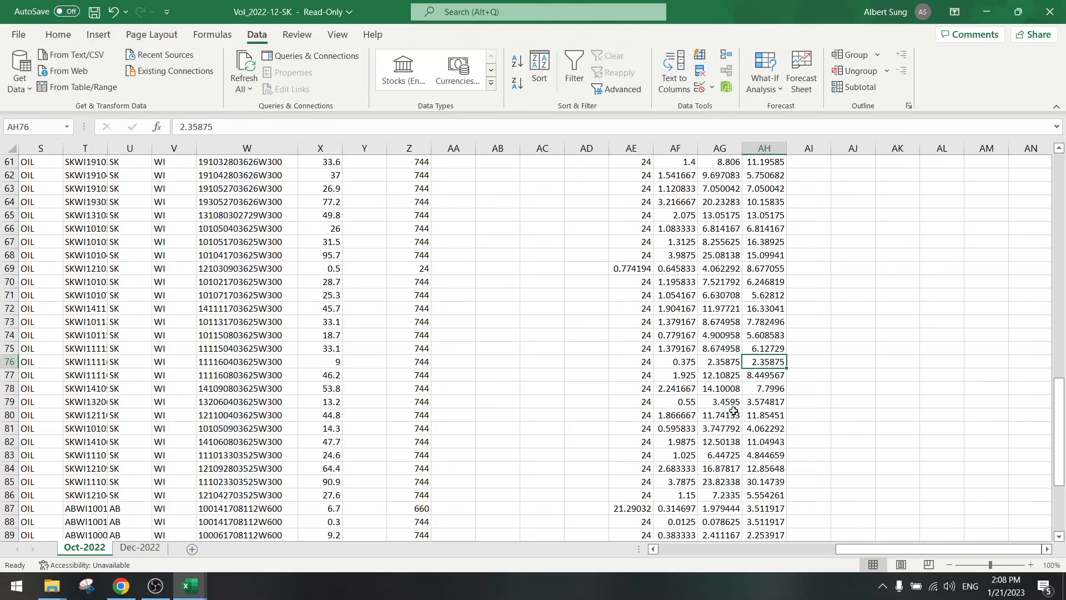
# - Check the bbl/d dec column for remaining errors and total AH2:AH100 with a SUM formula in AH101
pyautogui.click(734, 414)
pyautogui.scroll(-5, 717, 417)
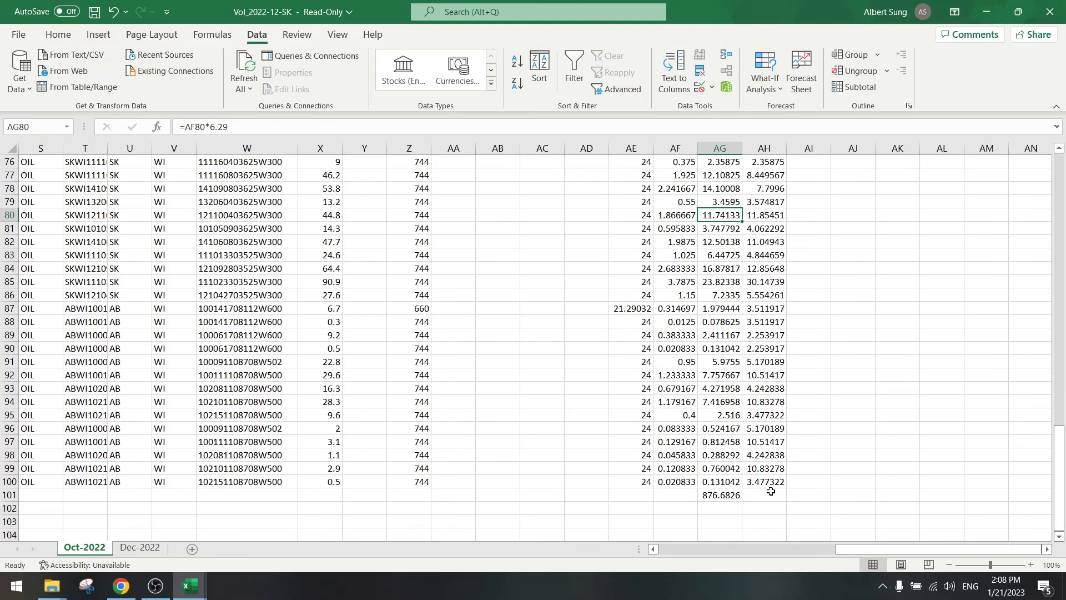
pyautogui.scroll(20, 772, 477)
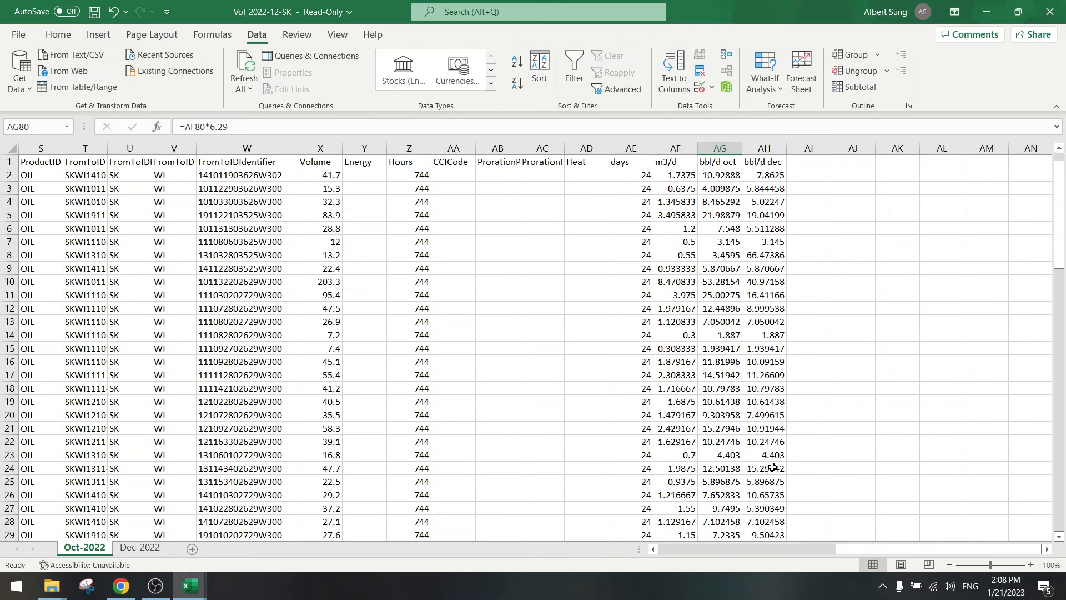
pyautogui.scroll(-1, 773, 466)
pyautogui.scroll(-20, 772, 465)
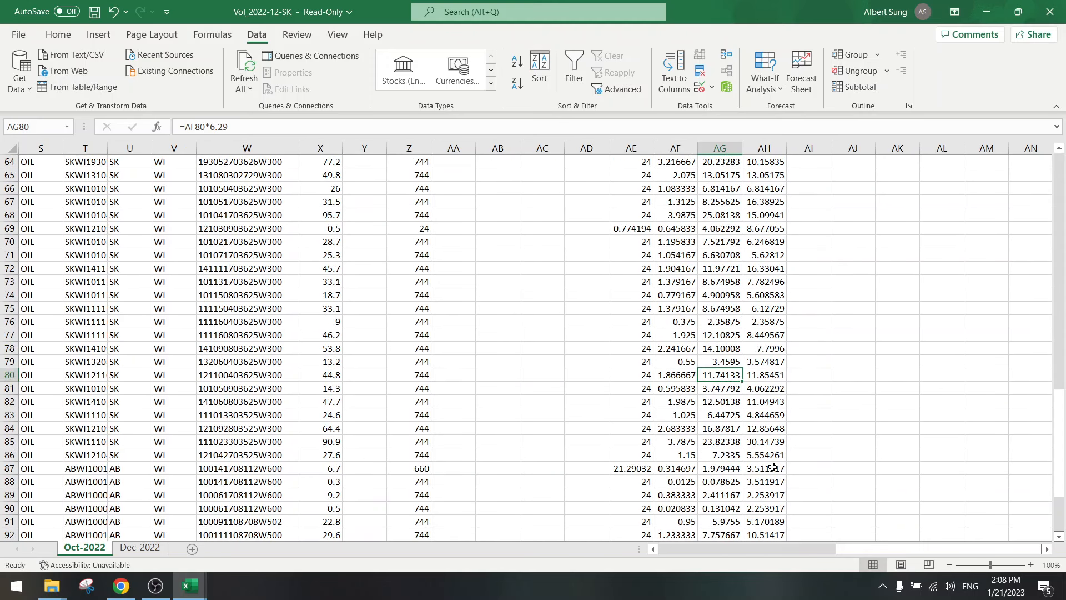
pyautogui.click(771, 454)
pyautogui.write('=sum(')
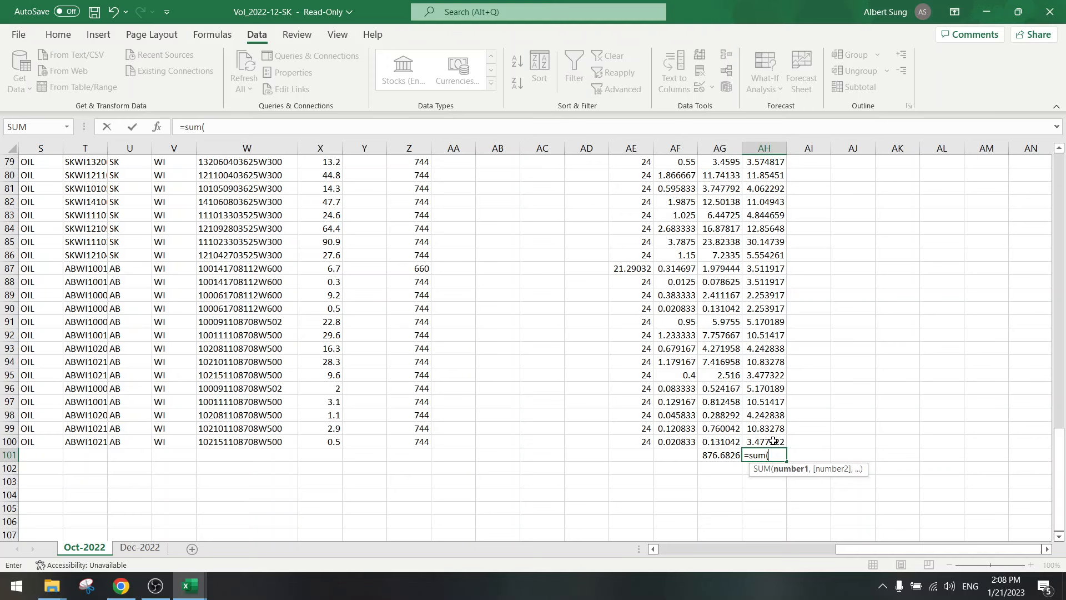
pyautogui.moveTo(773, 441); pyautogui.dragTo(767, 180)
pyautogui.press('Return')
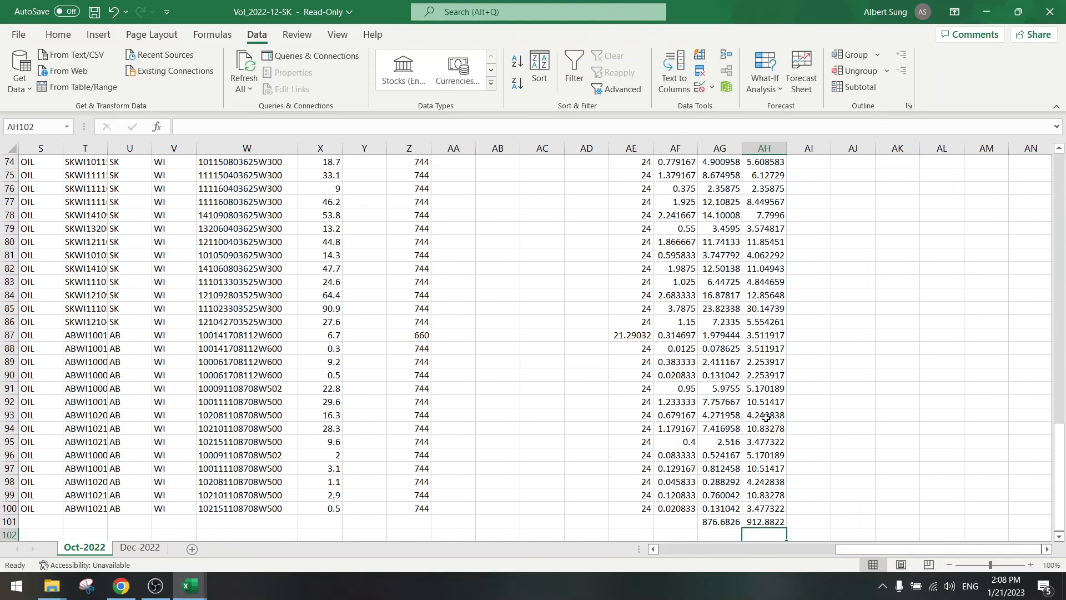
# - Compare the October total in AG101 with the December total in AH101
pyautogui.scroll(-2, 766, 423)
pyautogui.click(757, 443)
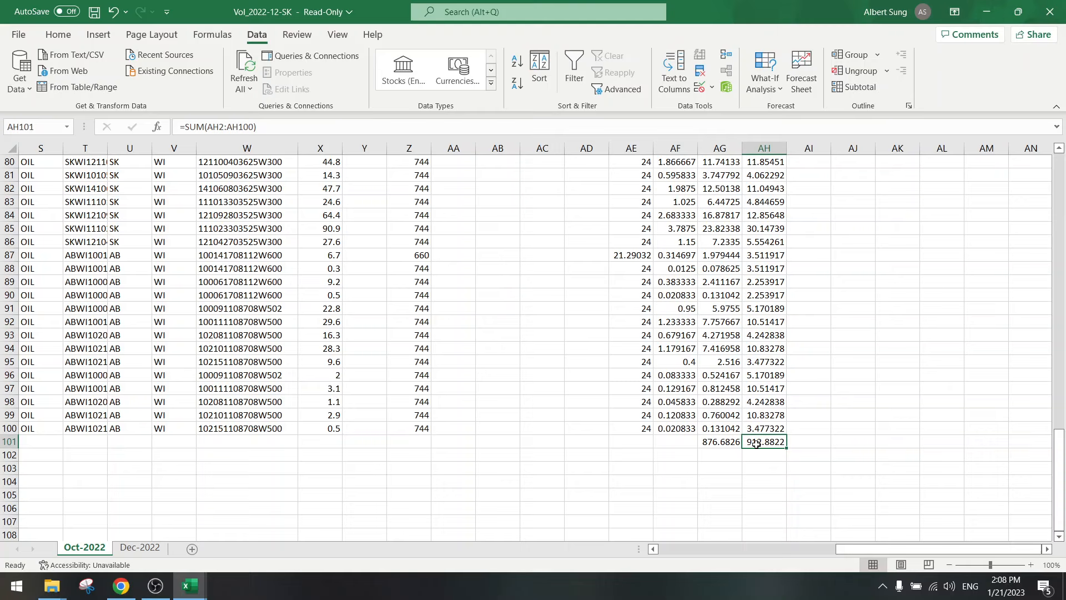
pyautogui.click(713, 445)
pyautogui.click(770, 442)
pyautogui.click(760, 426)
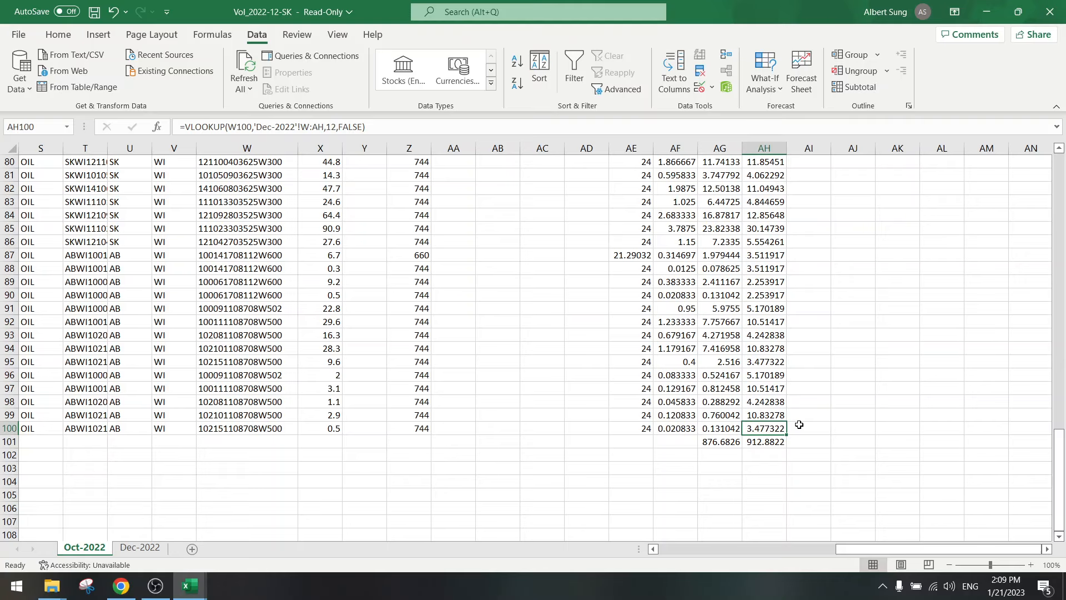
pyautogui.click(751, 442)
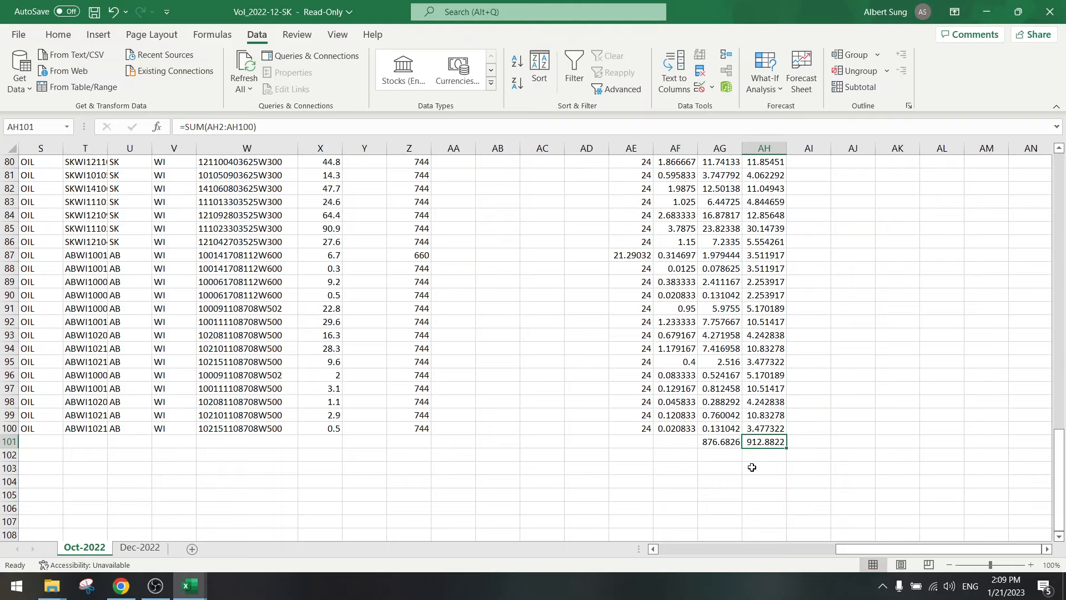
# - Compare the October and December bbl/d values well by well in rows 2 to 6
pyautogui.scroll(20, 753, 399)
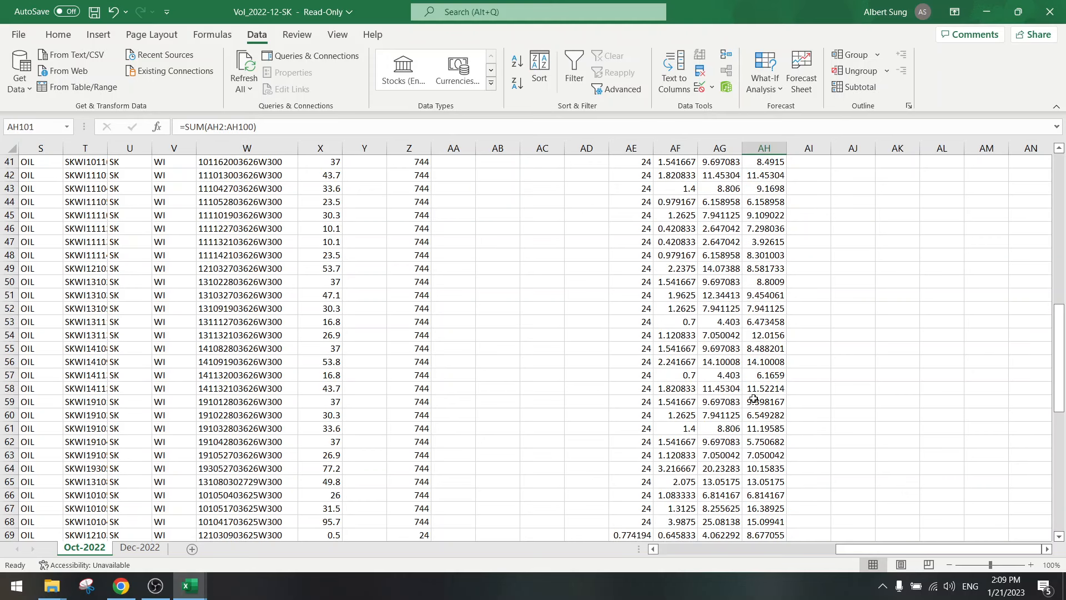
pyautogui.scroll(-20, 753, 398)
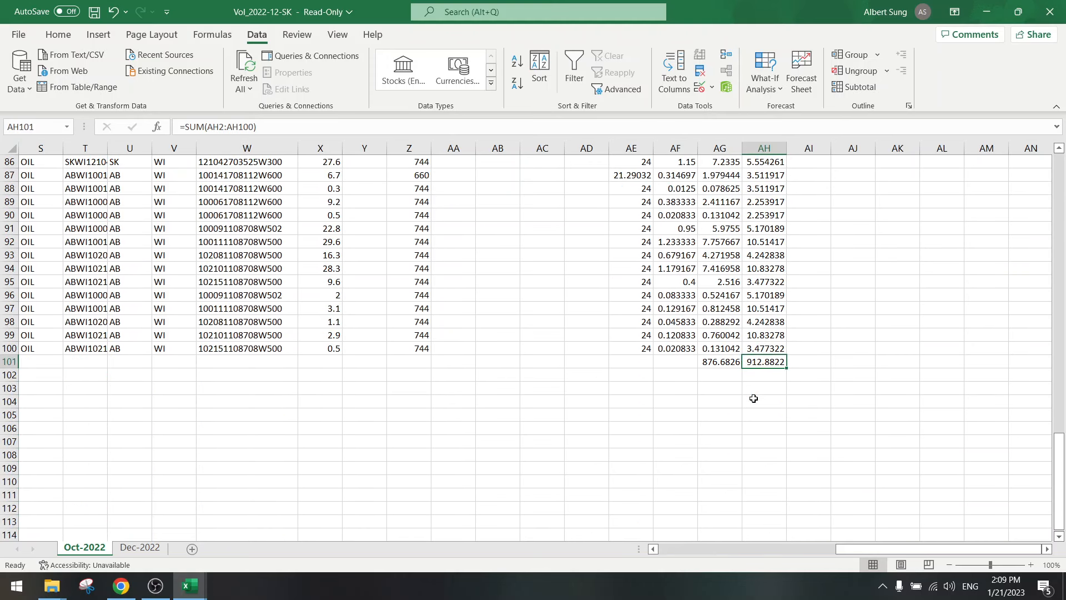
pyautogui.scroll(6, 754, 399)
pyautogui.scroll(20, 753, 399)
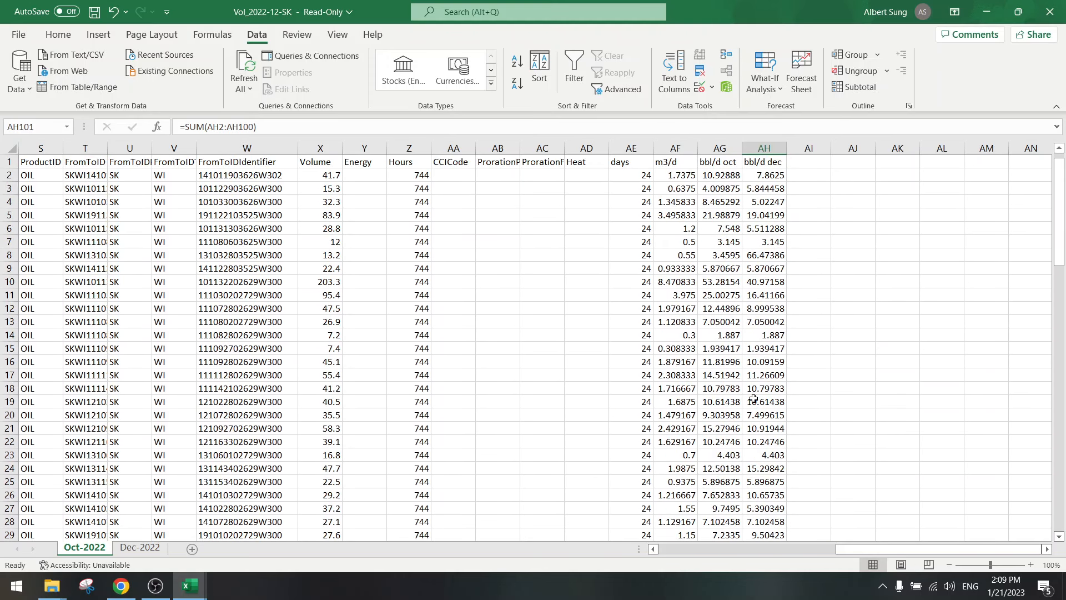
pyautogui.click(725, 175)
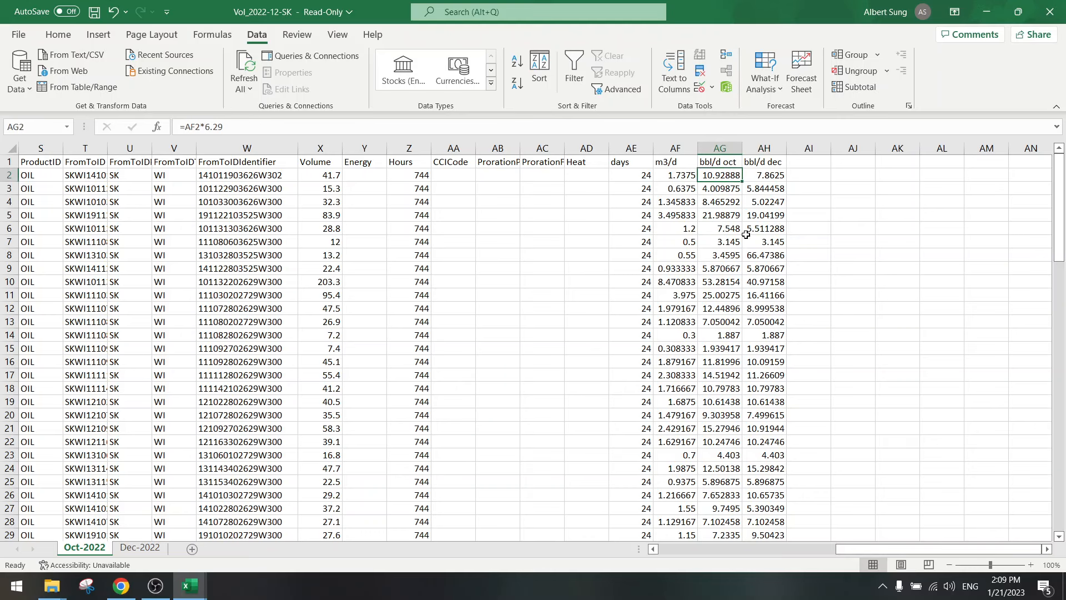
pyautogui.press('Right')
pyautogui.press('Left')
pyautogui.press('Down')
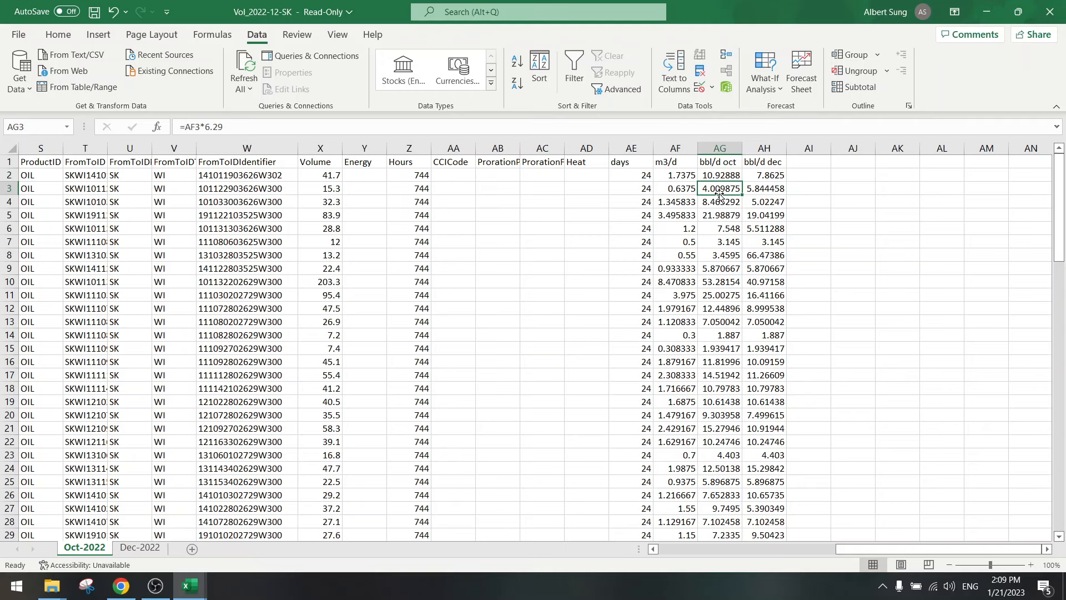
pyautogui.press('Right')
pyautogui.click(719, 202)
pyautogui.press('Right')
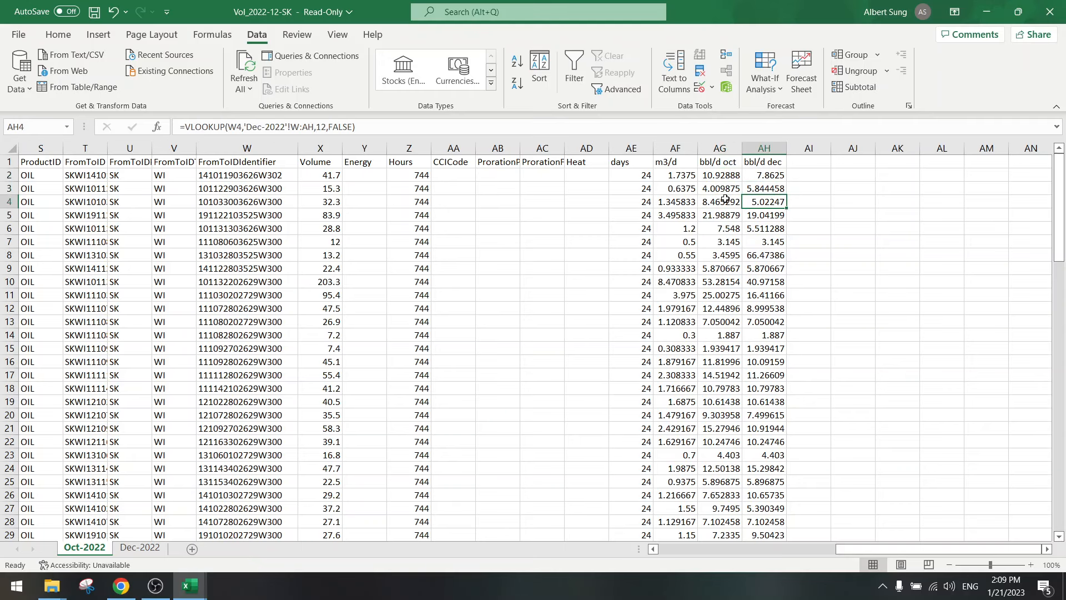
pyautogui.click(725, 216)
pyautogui.click(753, 216)
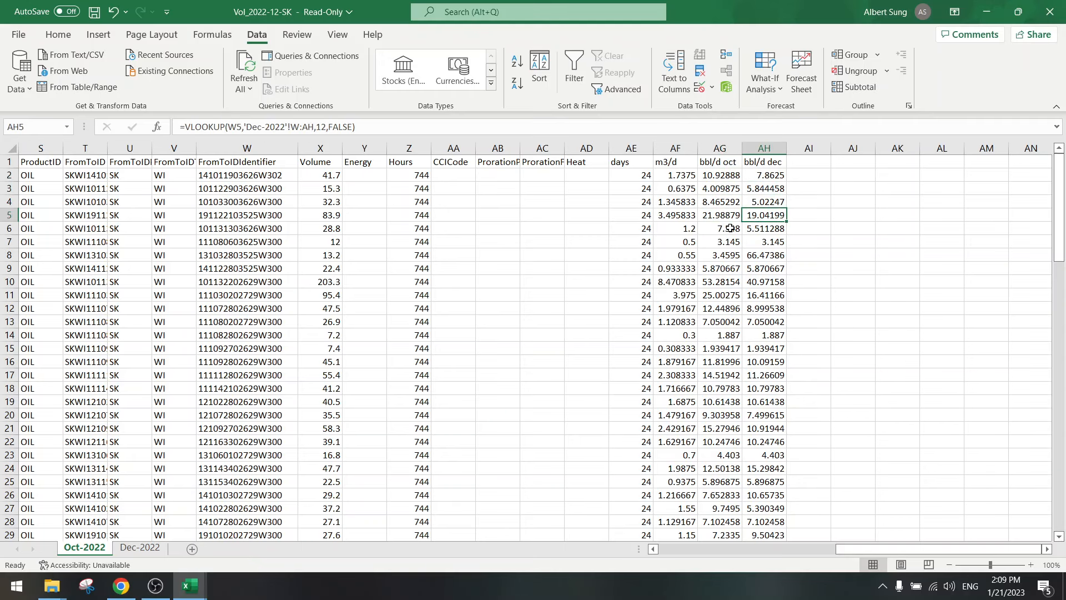
pyautogui.click(731, 229)
pyautogui.press('Right')
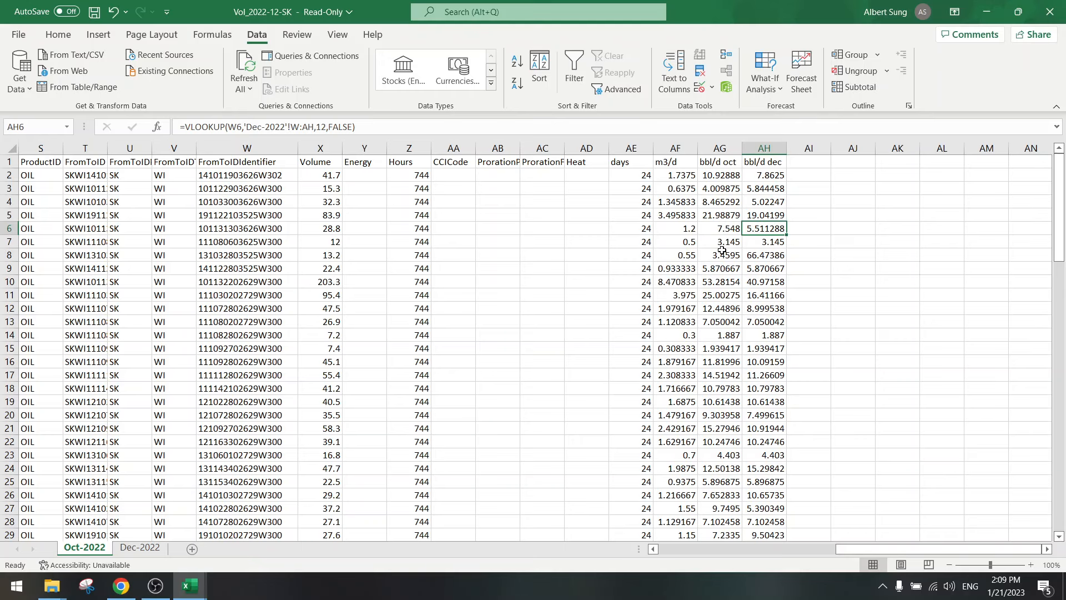
# - Compare the October rate in AG8 with the December rate in AH8
pyautogui.click(722, 253)
pyautogui.click(767, 256)
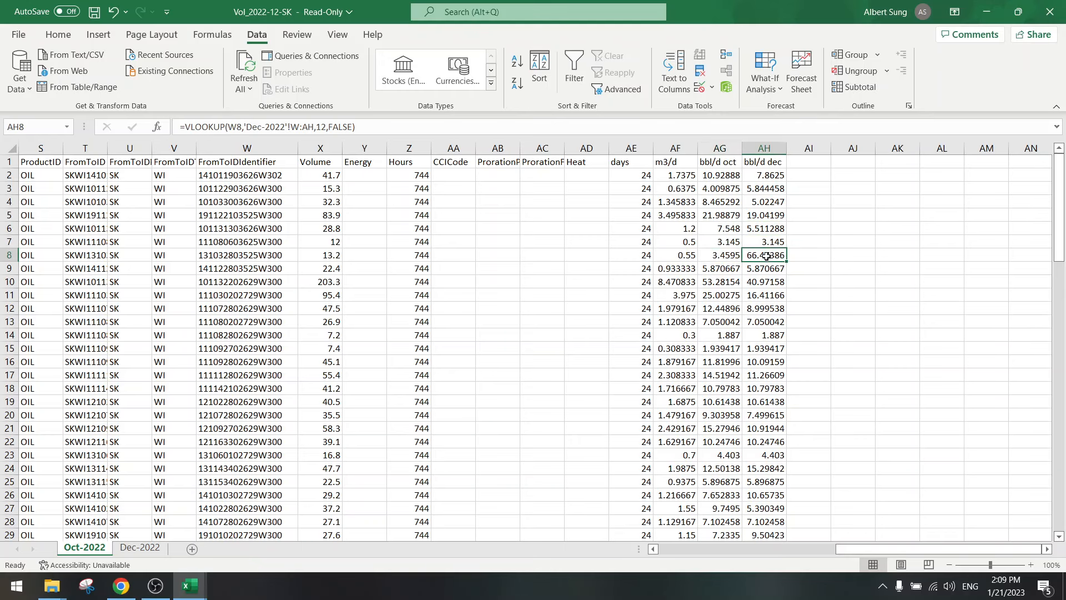
pyautogui.press('Left')
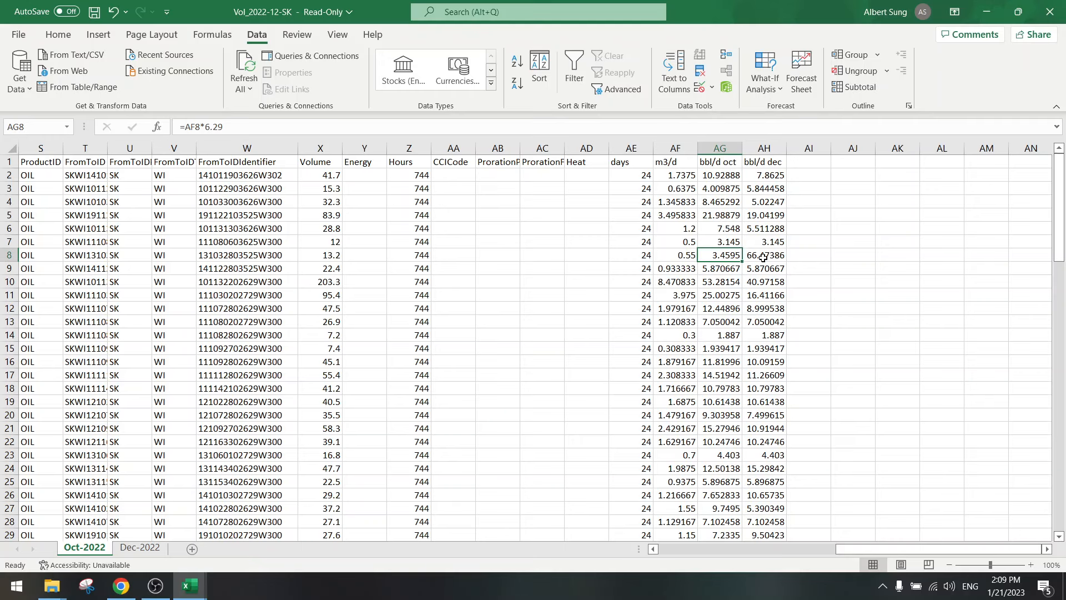
pyautogui.click(764, 257)
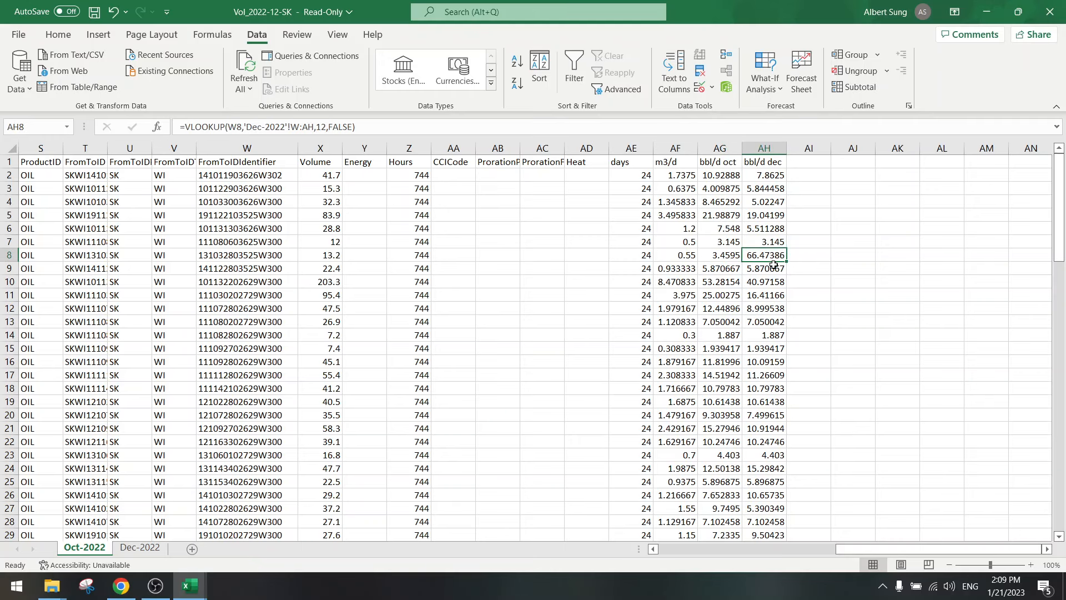
pyautogui.press('Left')
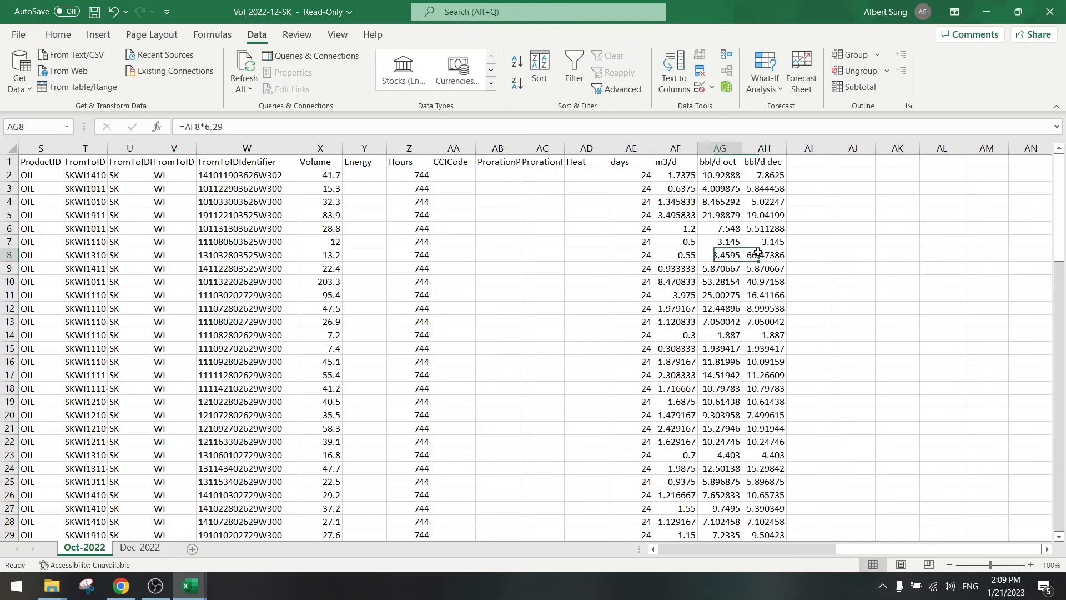
pyautogui.click(244, 255)
pyautogui.doubleClick(290, 126)
pyautogui.hotkey('ctrl', 'c')
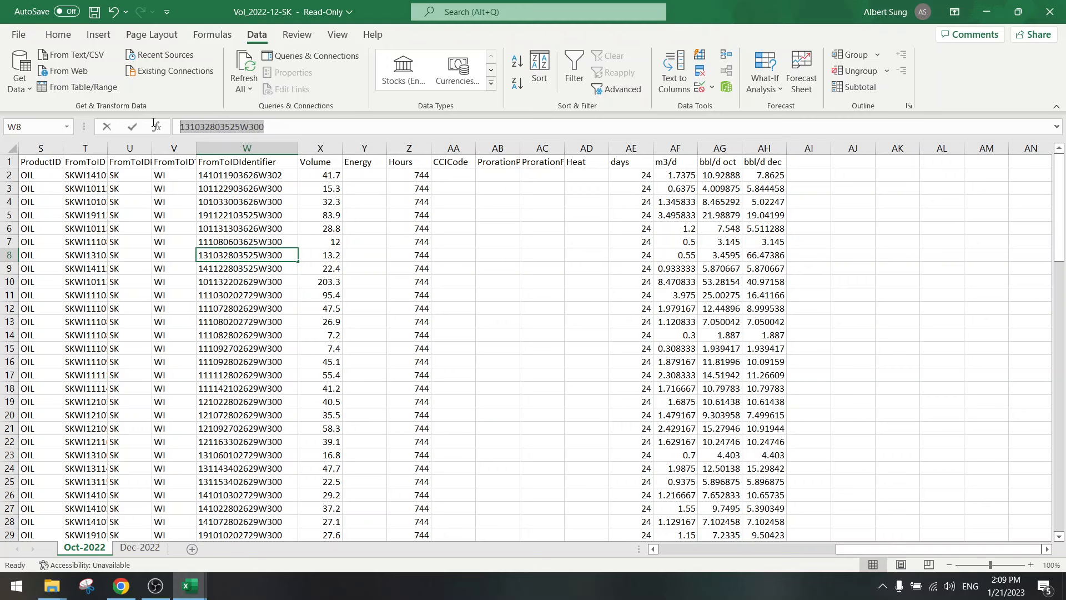
pyautogui.click(121, 586)
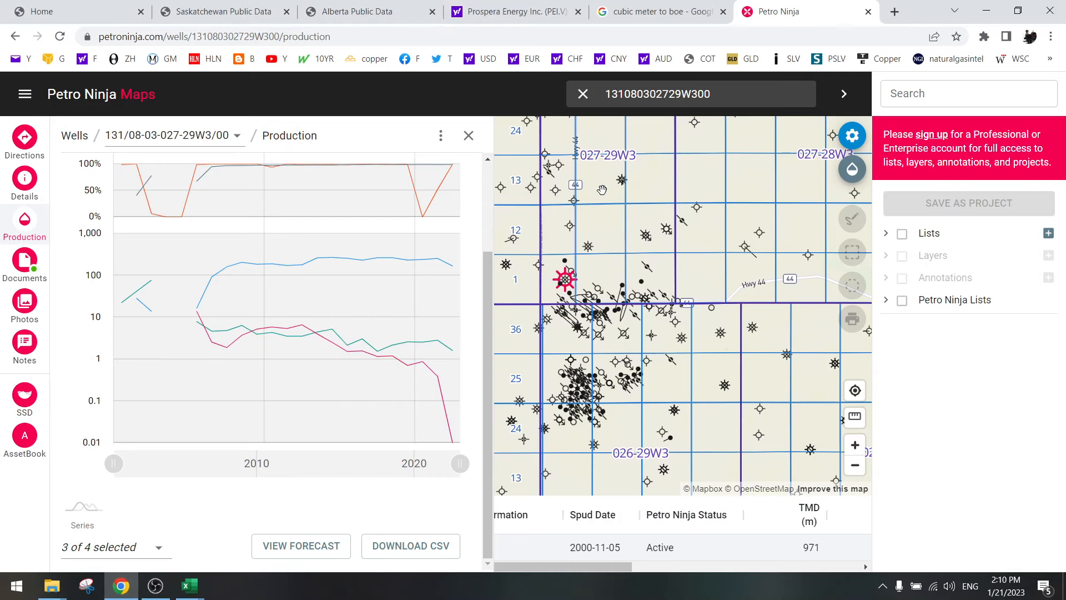
pyautogui.moveTo(723, 95); pyautogui.dragTo(535, 81)
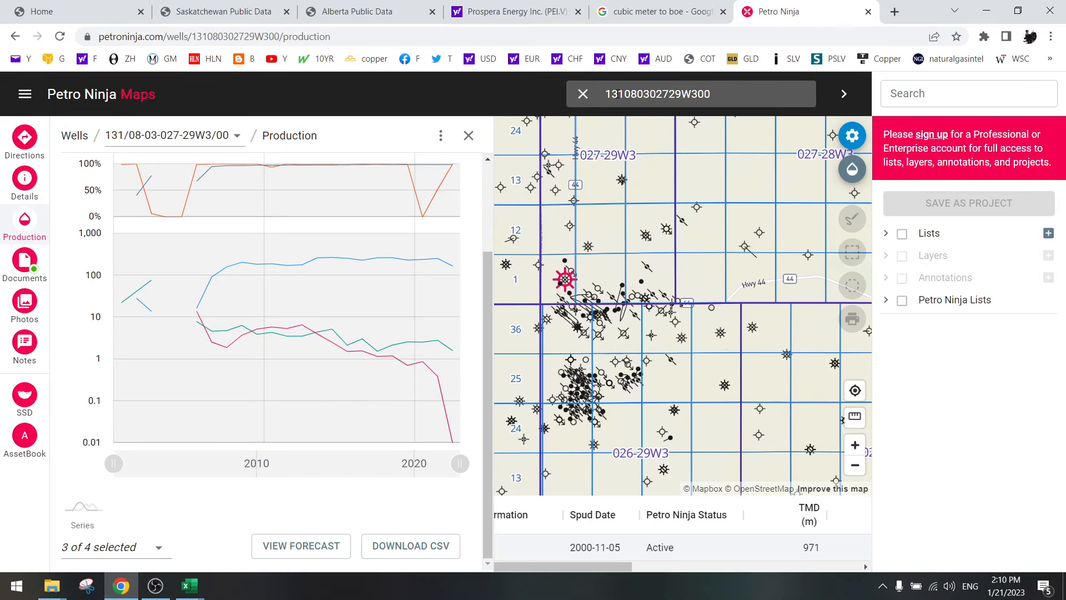
pyautogui.moveTo(605, 94); pyautogui.dragTo(722, 89)
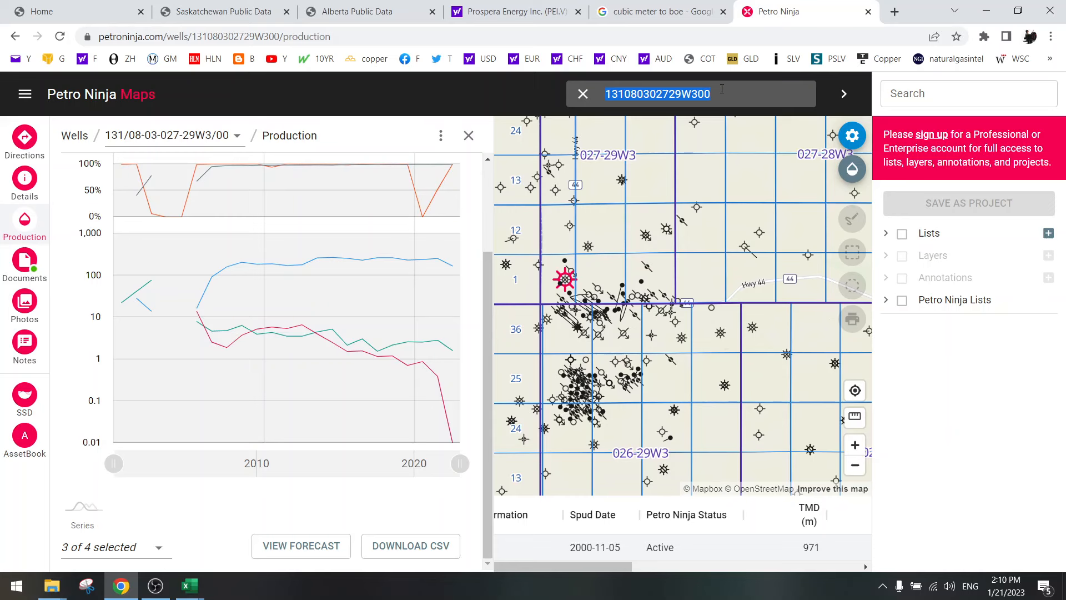
pyautogui.hotkey('ctrl', 'v')
pyautogui.press('Return')
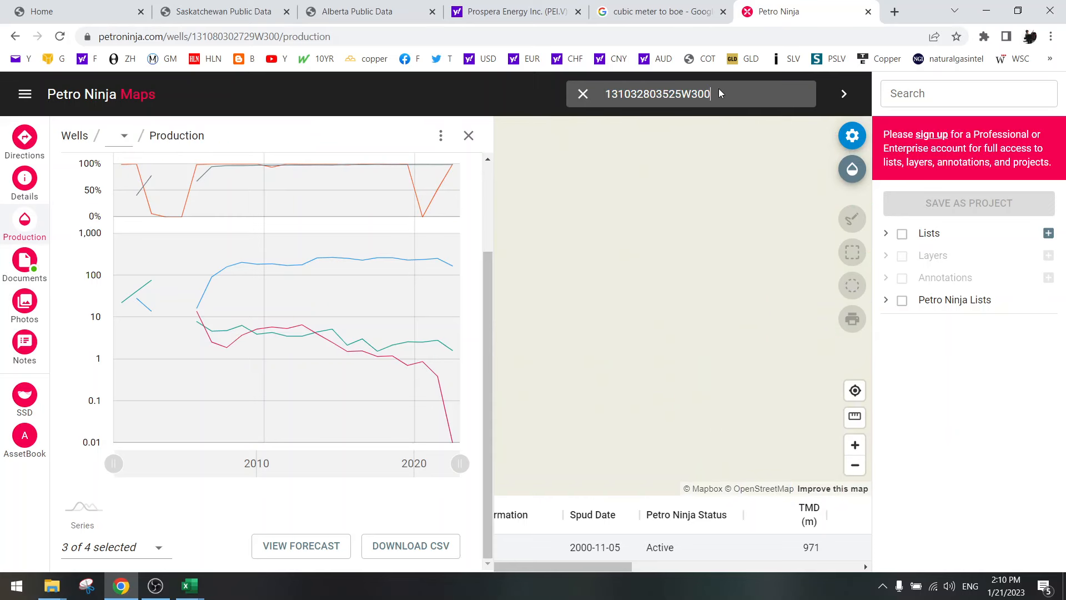
pyautogui.moveTo(201, 584)
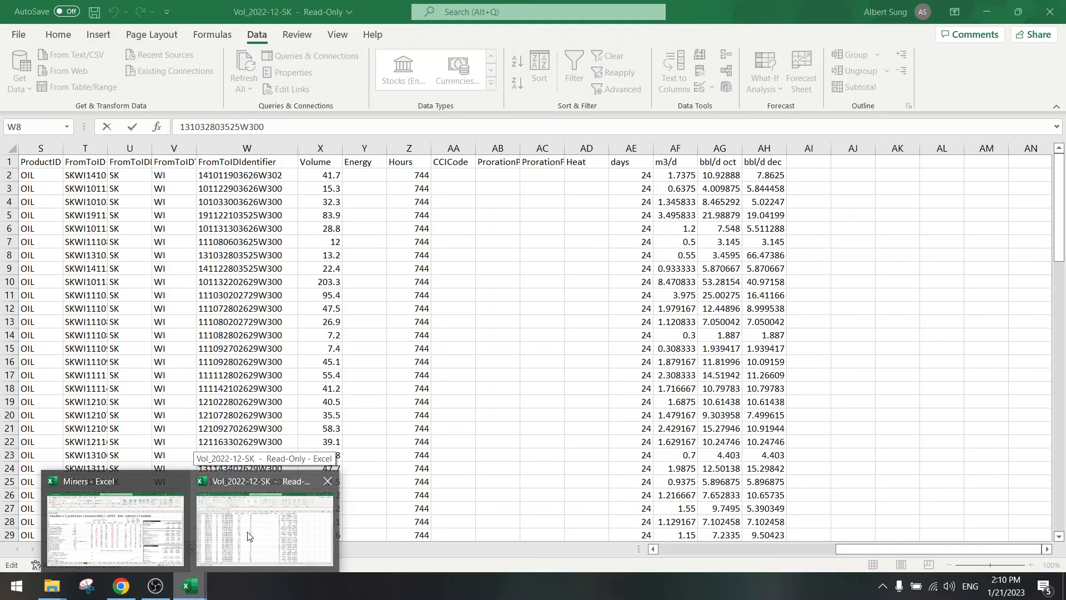
pyautogui.click(247, 536)
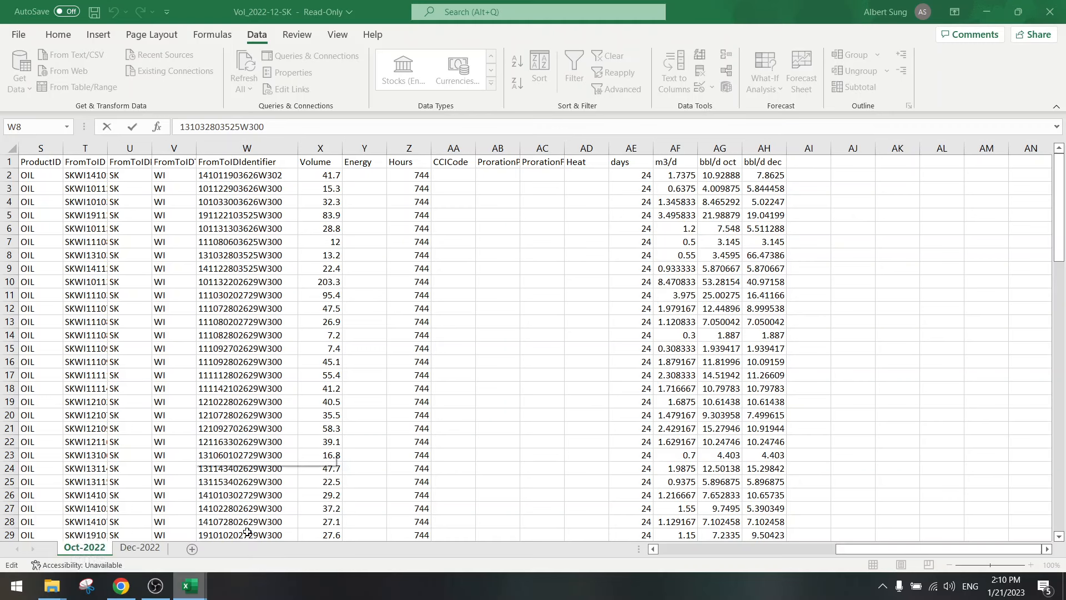
pyautogui.click(761, 254)
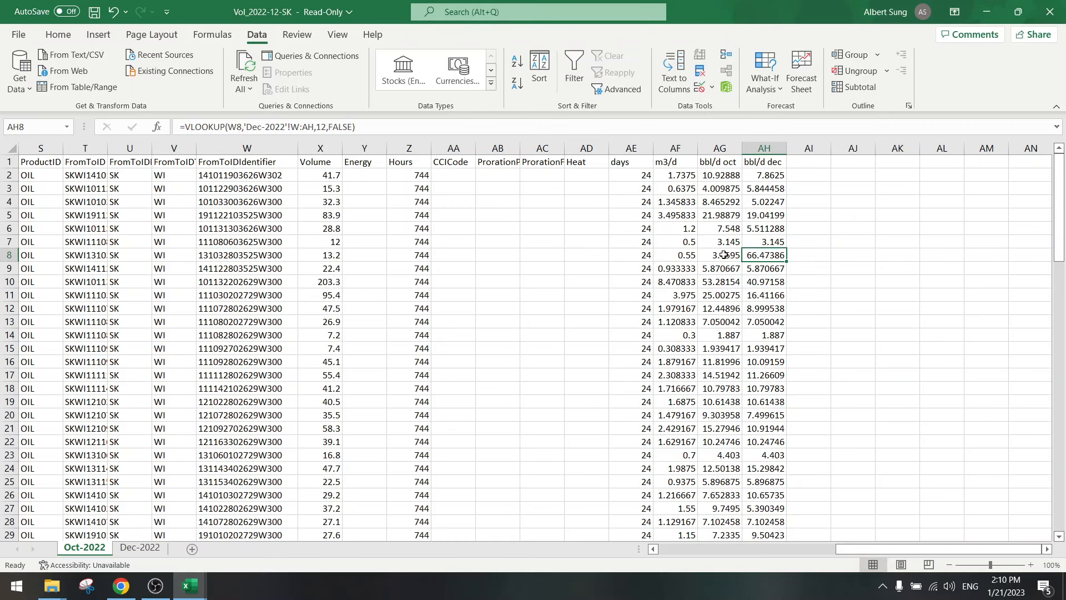
pyautogui.click(252, 255)
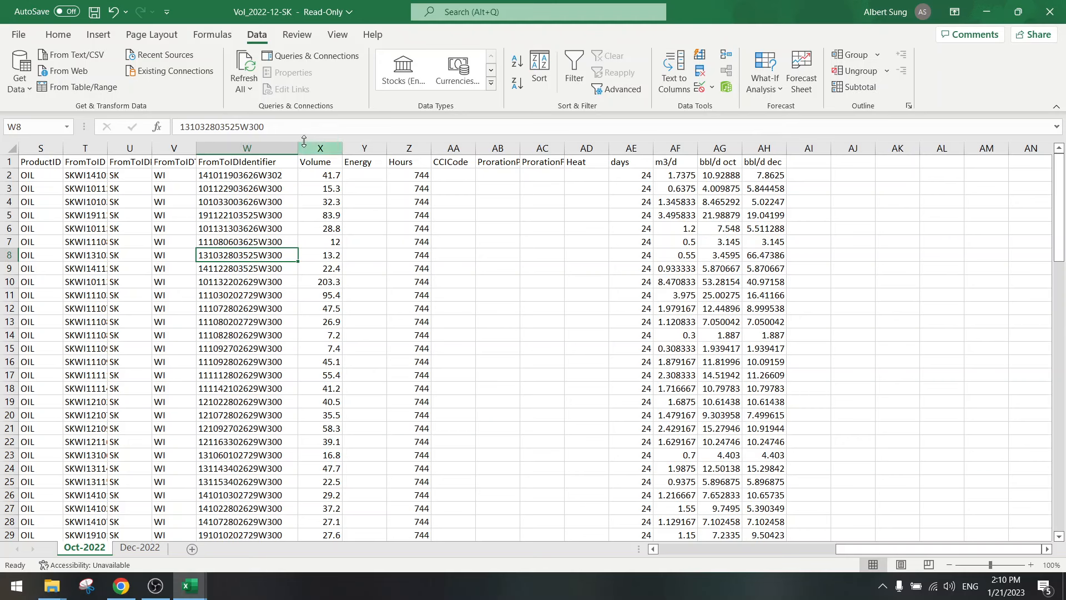
pyautogui.moveTo(264, 127); pyautogui.dragTo(159, 133)
pyautogui.hotkey('ctrl', 'c')
pyautogui.click(140, 548)
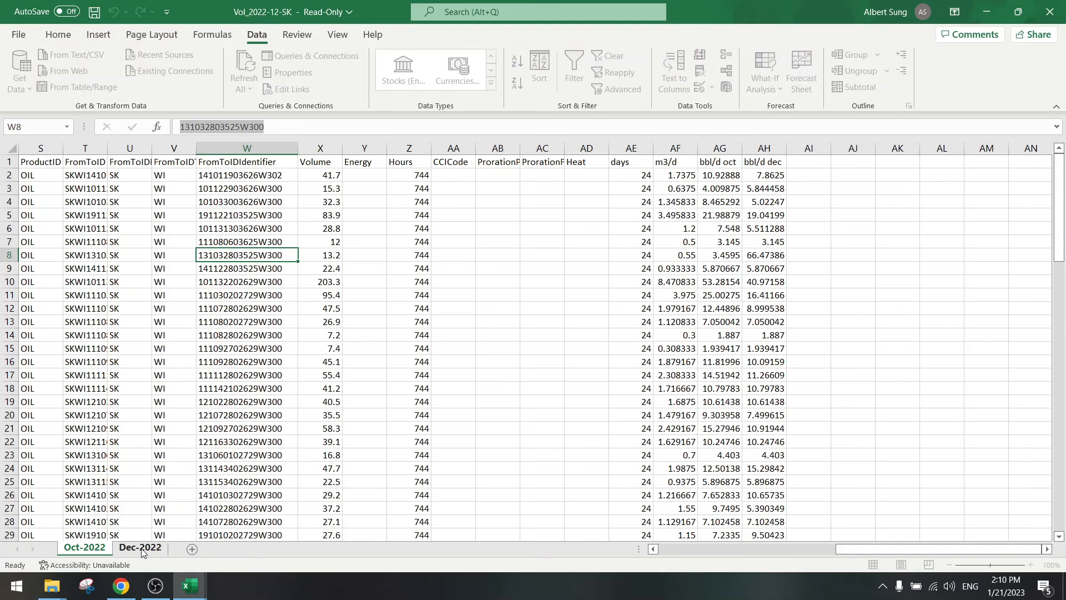
pyautogui.click(583, 338)
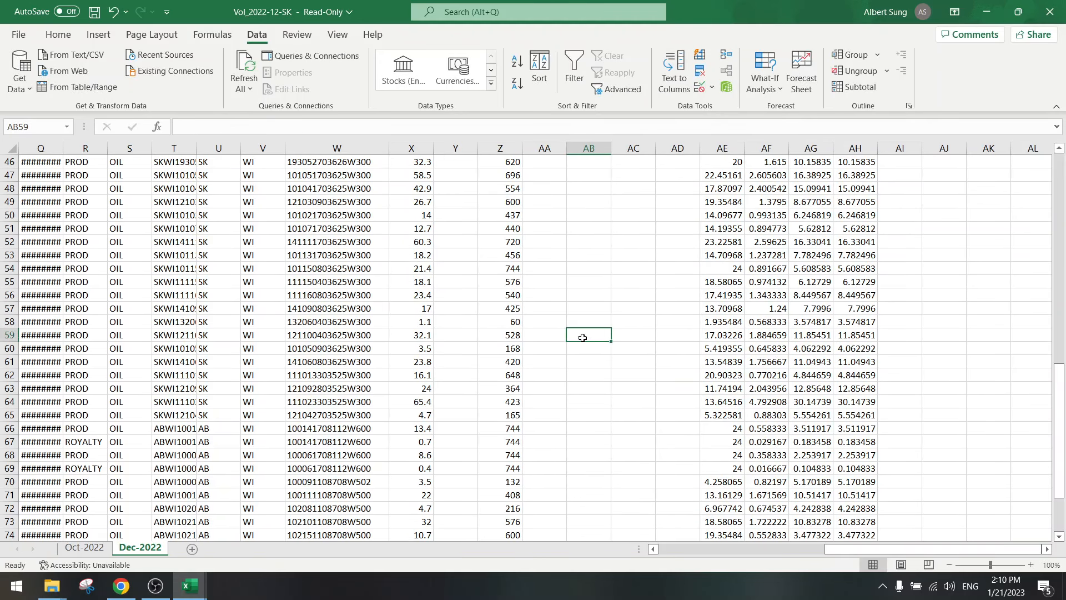
pyautogui.hotkey('ctrl', 'f')
pyautogui.hotkey('ctrl', 'v')
pyautogui.press('Return')
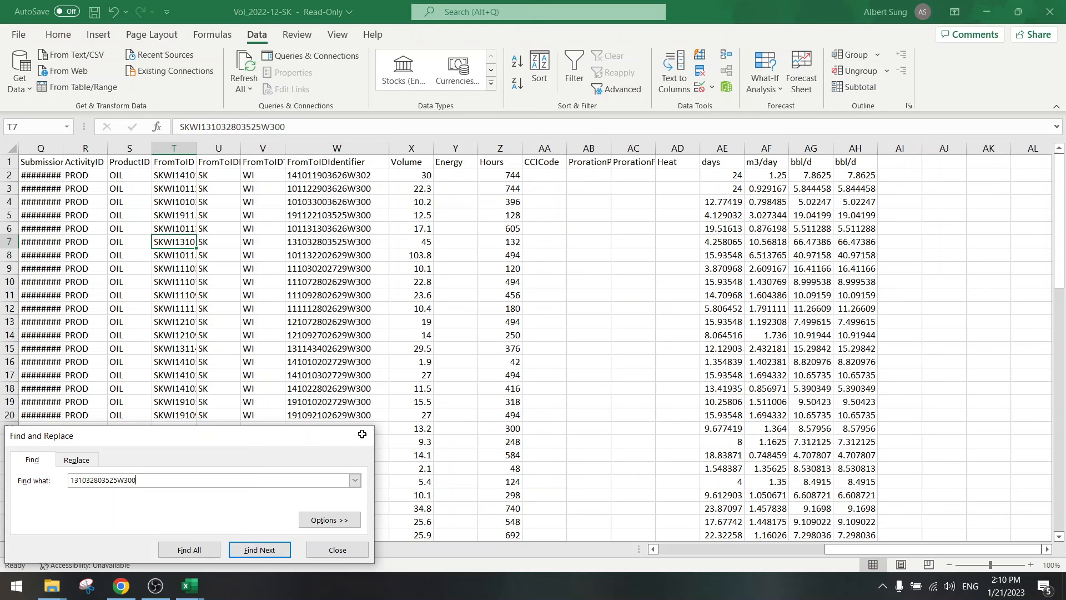
# - Close the search and examine the well's December record in row 7 across to its bbl/d rate
pyautogui.click(363, 438)
pyautogui.moveTo(171, 242); pyautogui.dragTo(853, 239)
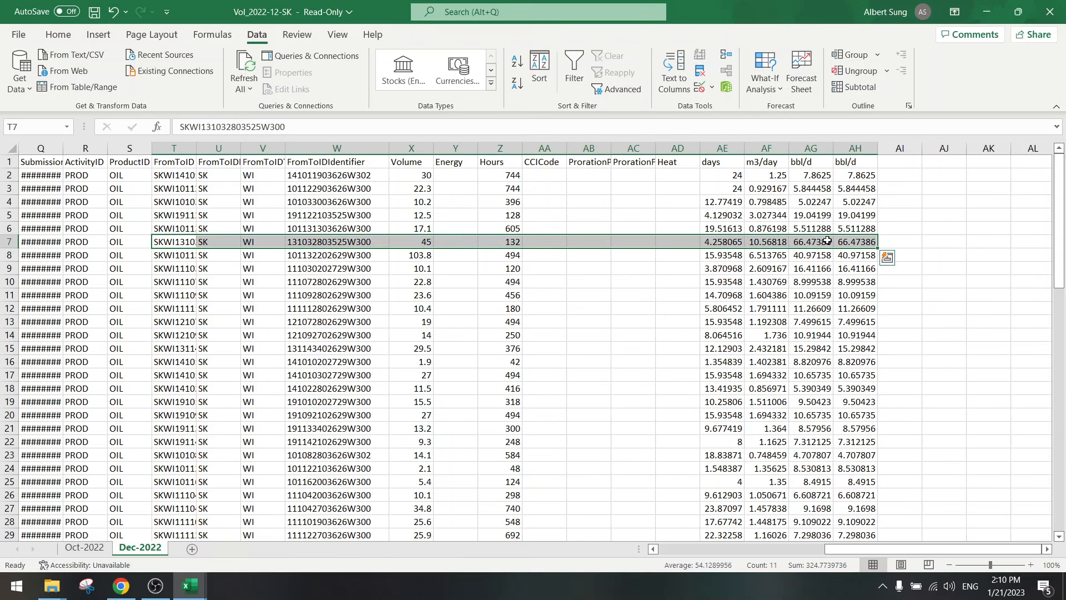
pyautogui.click(799, 240)
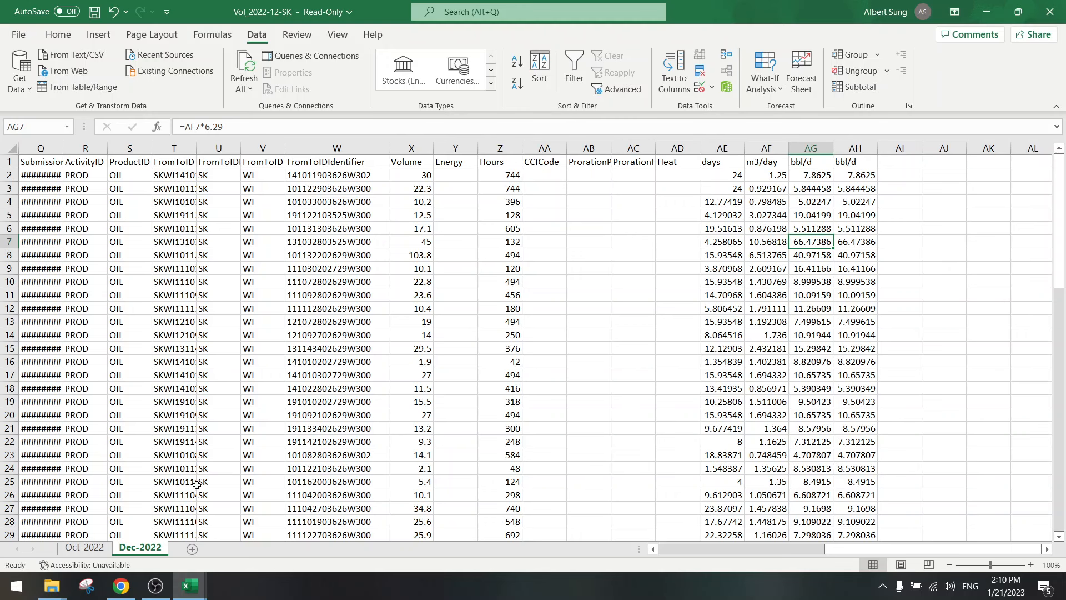
# - Go back to the Oct-2022 sheet, and in Petro Ninja check the well's producing formation and status
pyautogui.click(84, 547)
pyautogui.click(122, 586)
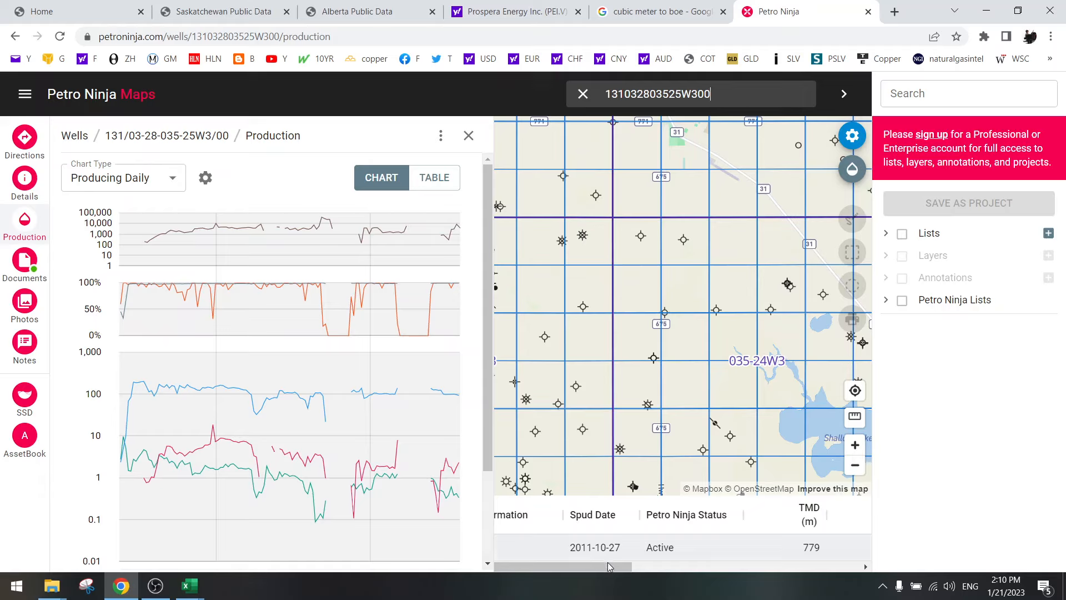
pyautogui.moveTo(609, 567); pyautogui.dragTo(542, 557)
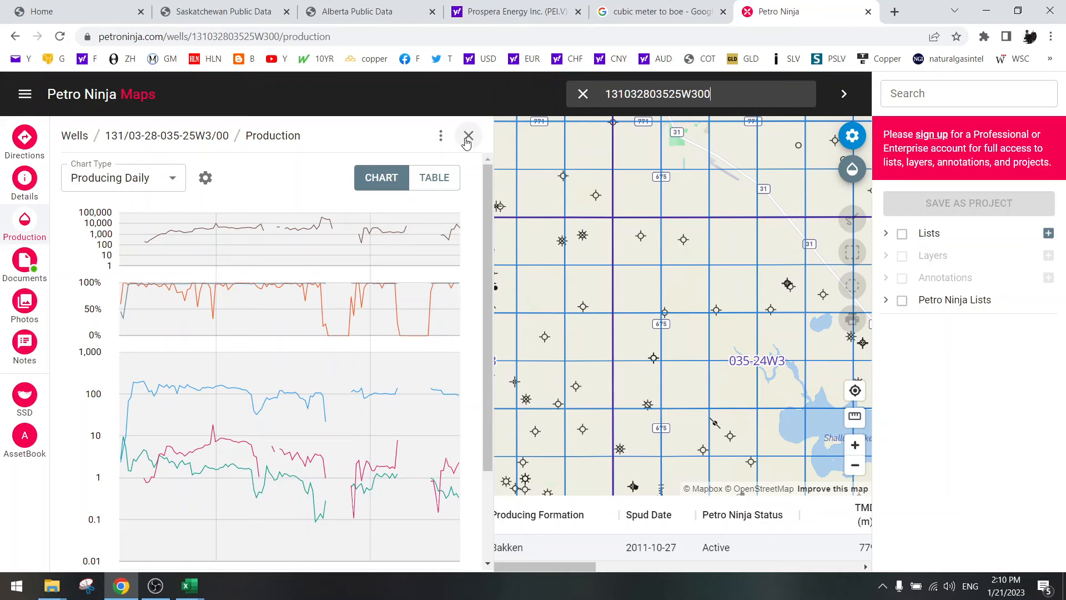
# - Copy the identifier from W8 in Excel into the Petro Ninja well search again and locate the well on the map
pyautogui.moveTo(189, 586)
pyautogui.click(251, 536)
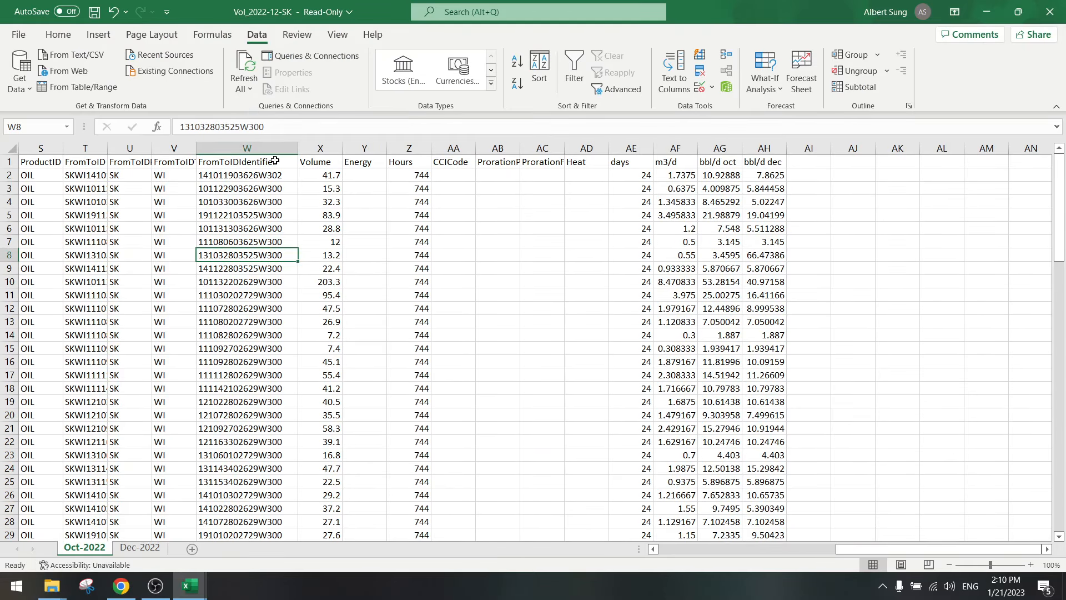
pyautogui.moveTo(266, 126); pyautogui.dragTo(158, 130)
pyautogui.hotkey('ctrl', 'c')
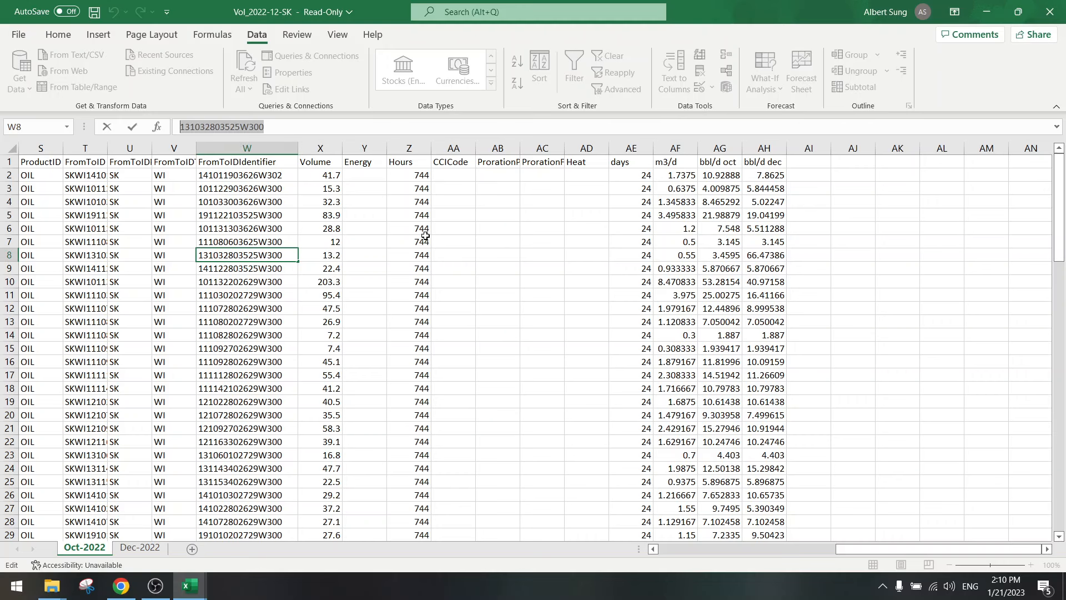
pyautogui.click(121, 586)
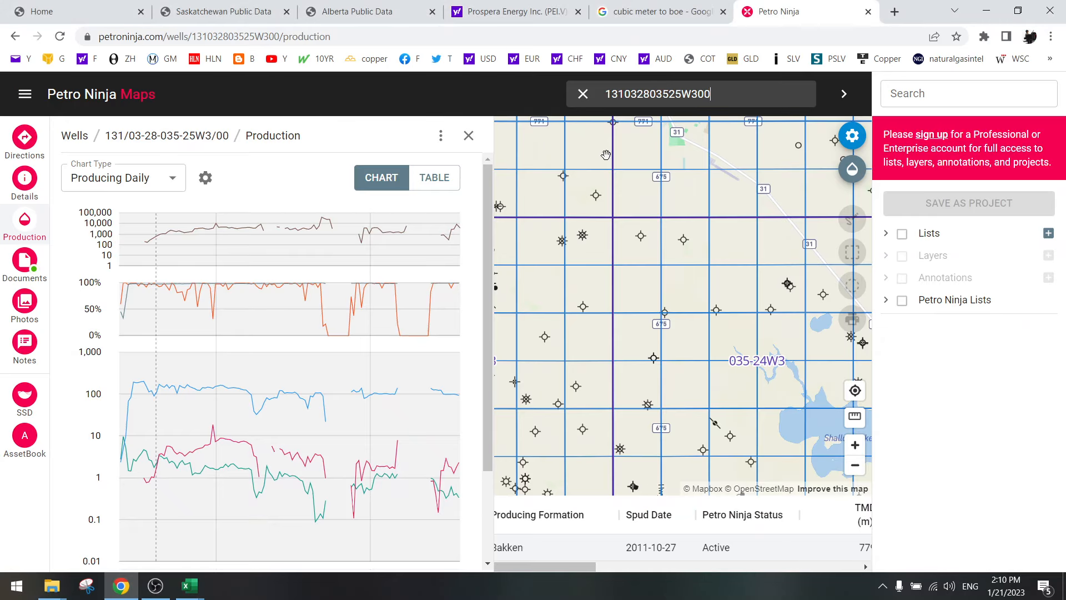
pyautogui.click(598, 93)
pyautogui.hotkey('ctrl', 'v')
pyautogui.moveTo(611, 287); pyautogui.dragTo(739, 269)
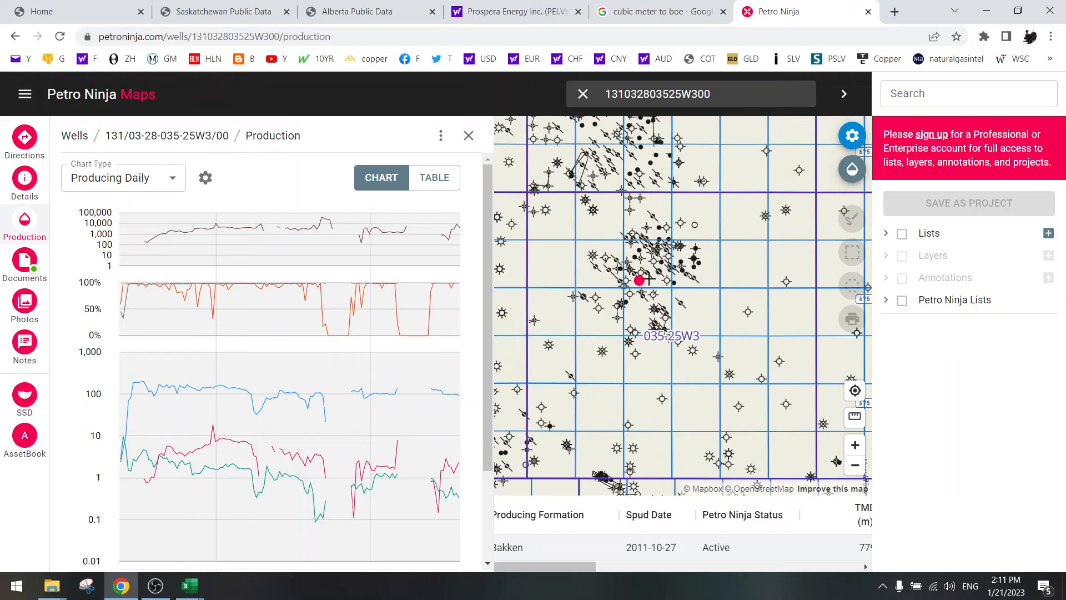
pyautogui.scroll(2, 648, 279)
# - Review the well's producing daily figures in both table and chart form, leaving the table displayed
pyautogui.click(449, 184)
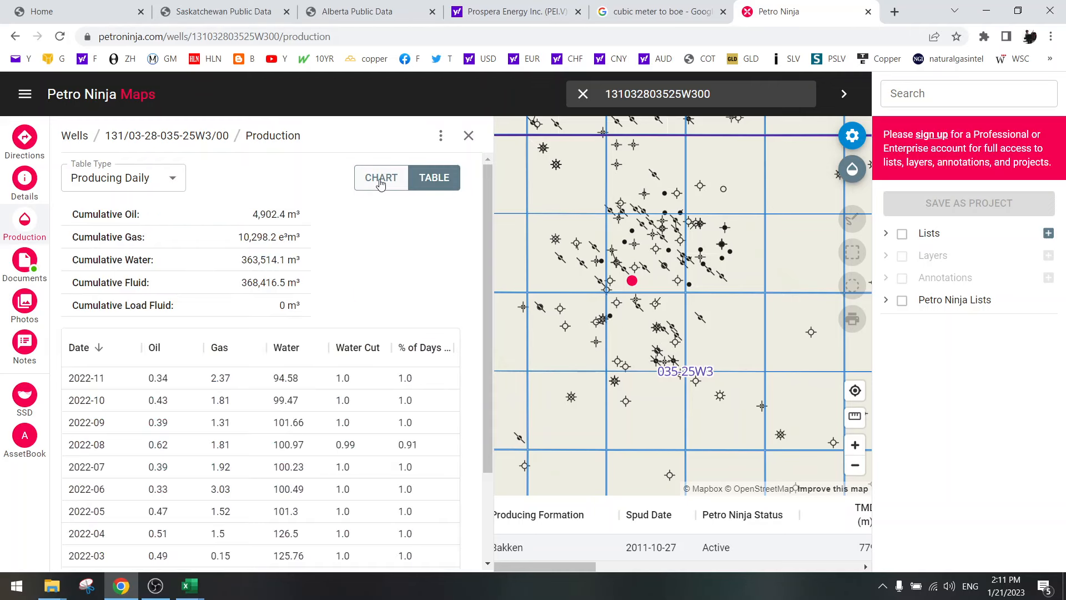
pyautogui.click(381, 183)
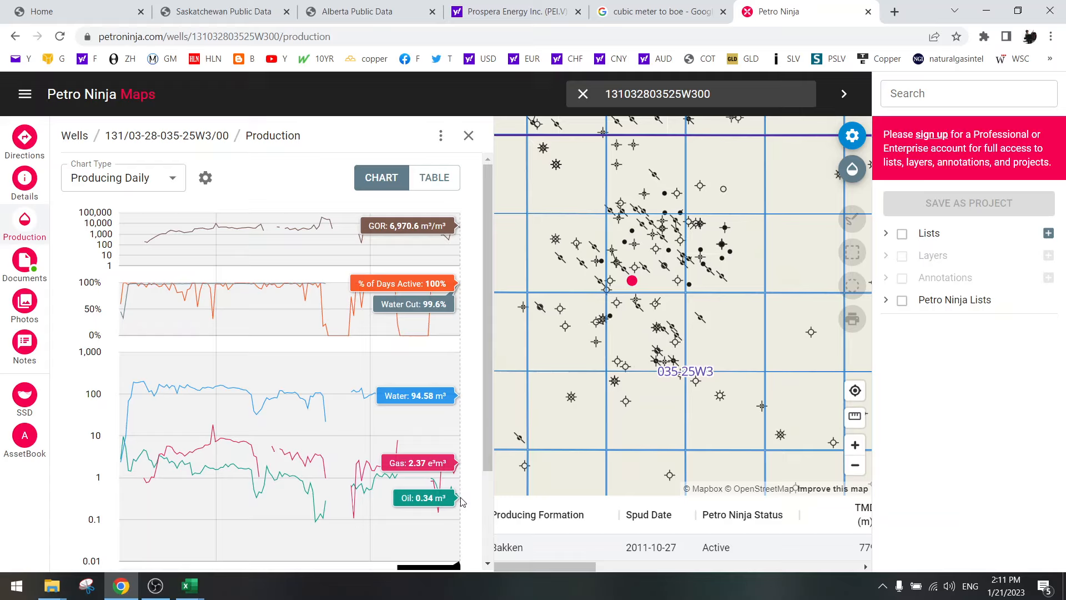
pyautogui.moveTo(575, 565); pyautogui.dragTo(873, 569)
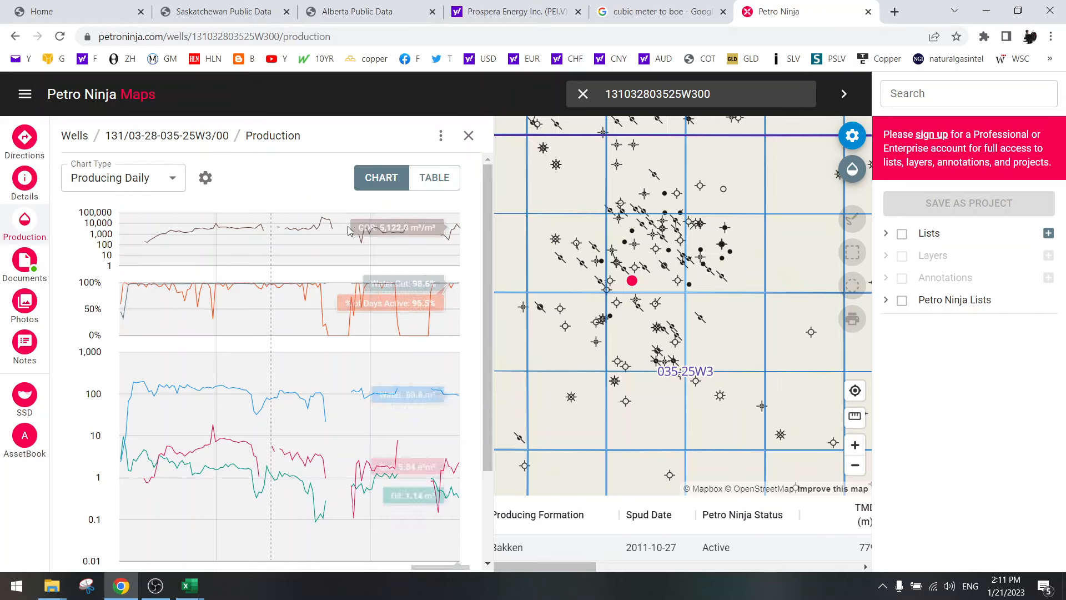
pyautogui.click(444, 179)
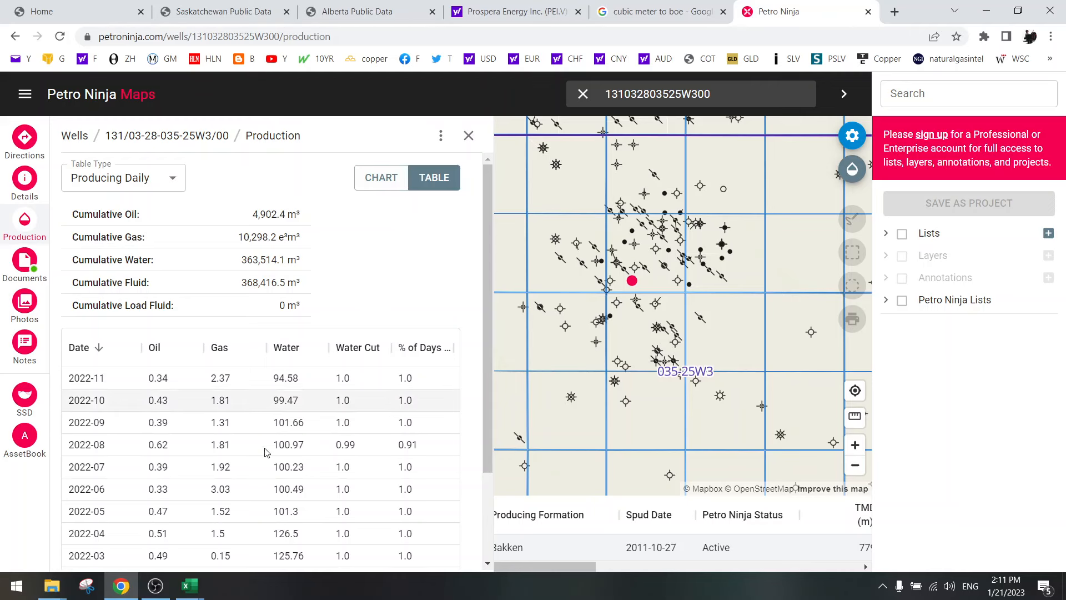
# - Switch to the Dec-2022 sheet in Excel and inspect the well's m3/day formula in AF7 and its volume in X7
pyautogui.moveTo(189, 585)
pyautogui.click(257, 521)
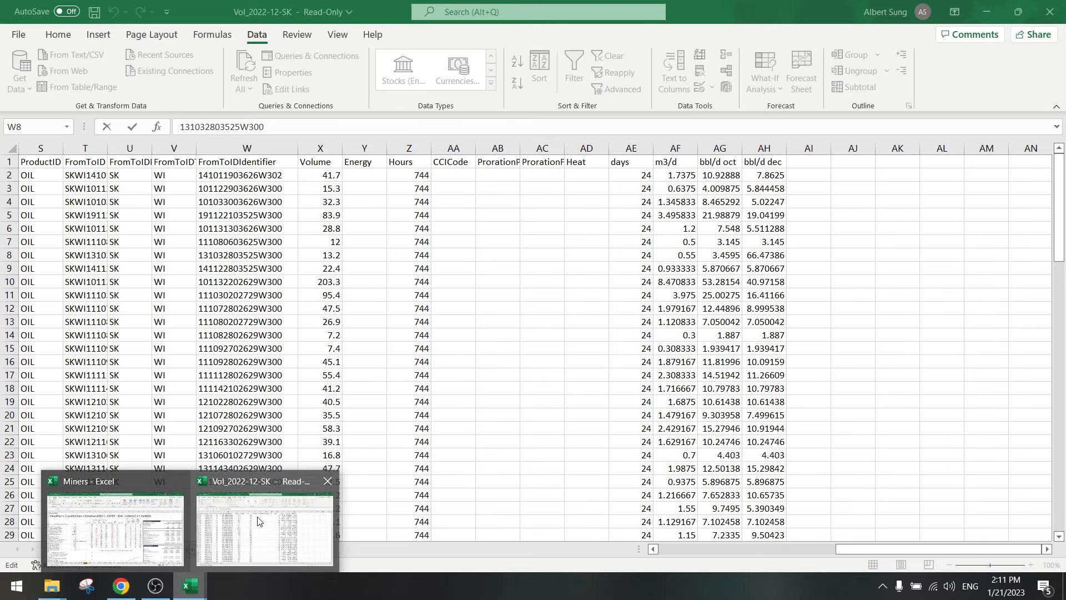
pyautogui.click(139, 548)
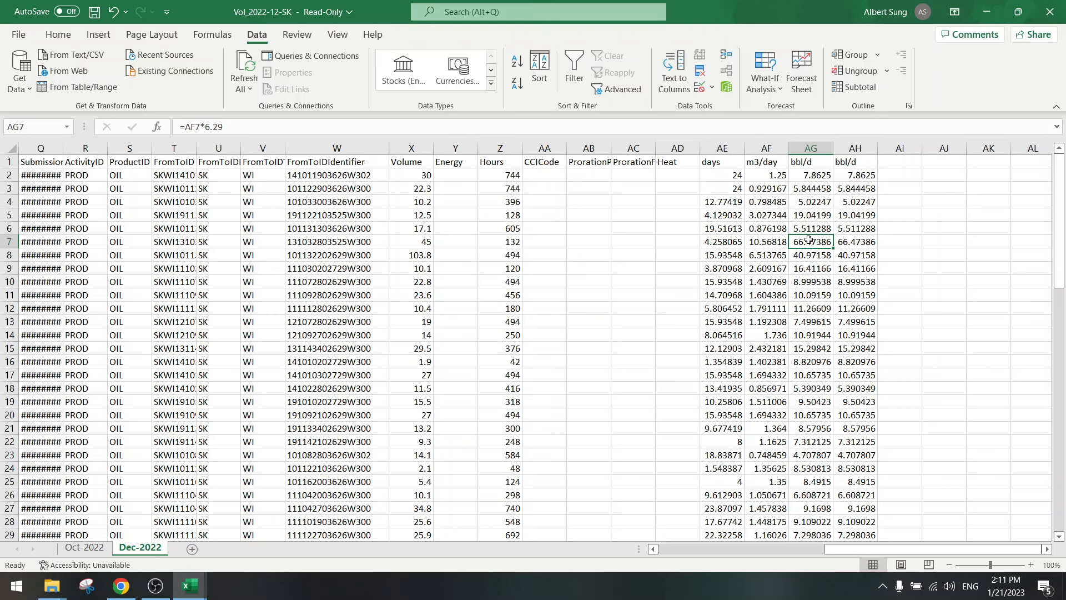
pyautogui.click(753, 242)
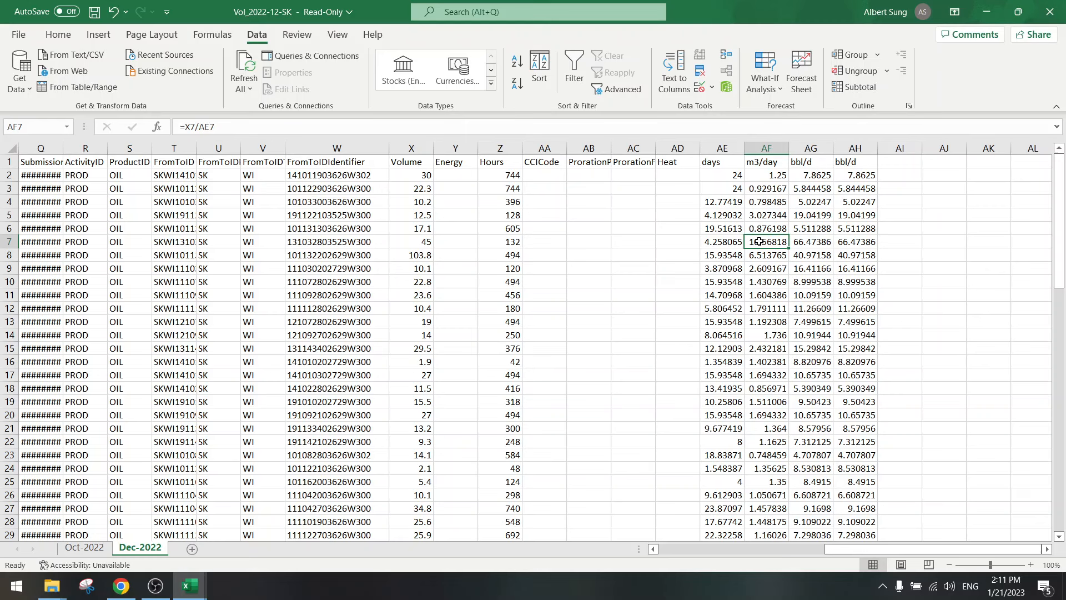
pyautogui.click(420, 245)
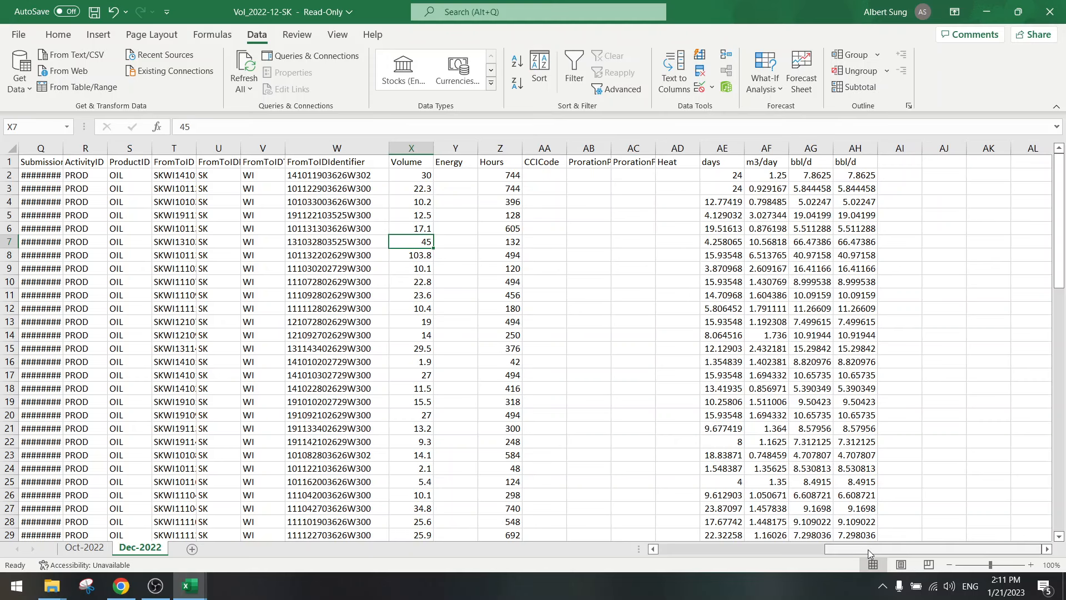
pyautogui.moveTo(866, 548); pyautogui.dragTo(990, 538)
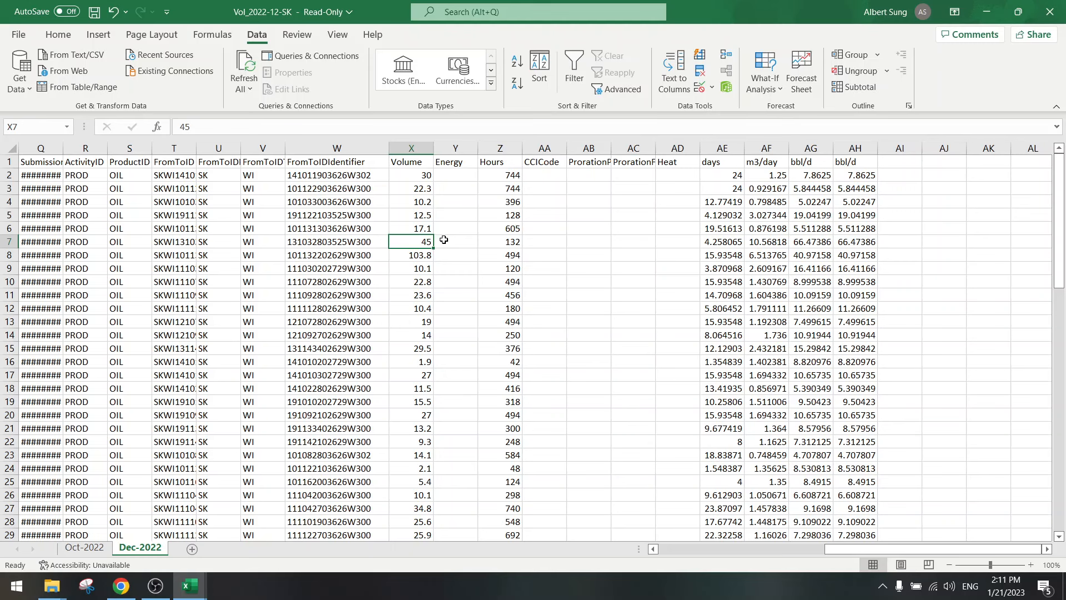
# - In Petro Ninja, check the well's recent oil and gas volumes and the latest month in the production table
pyautogui.click(121, 586)
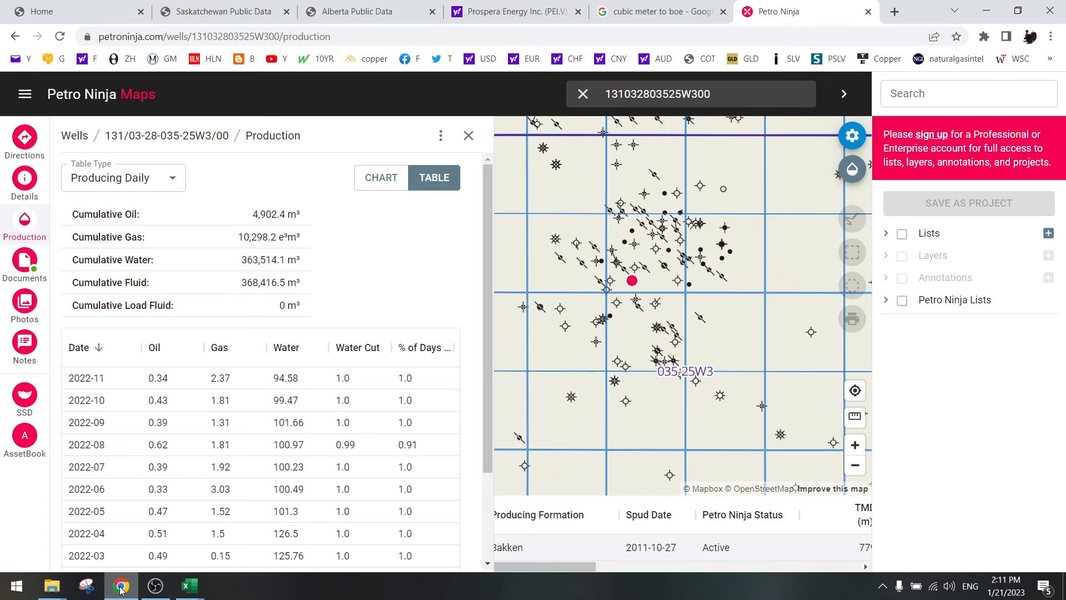
pyautogui.moveTo(555, 566); pyautogui.dragTo(843, 565)
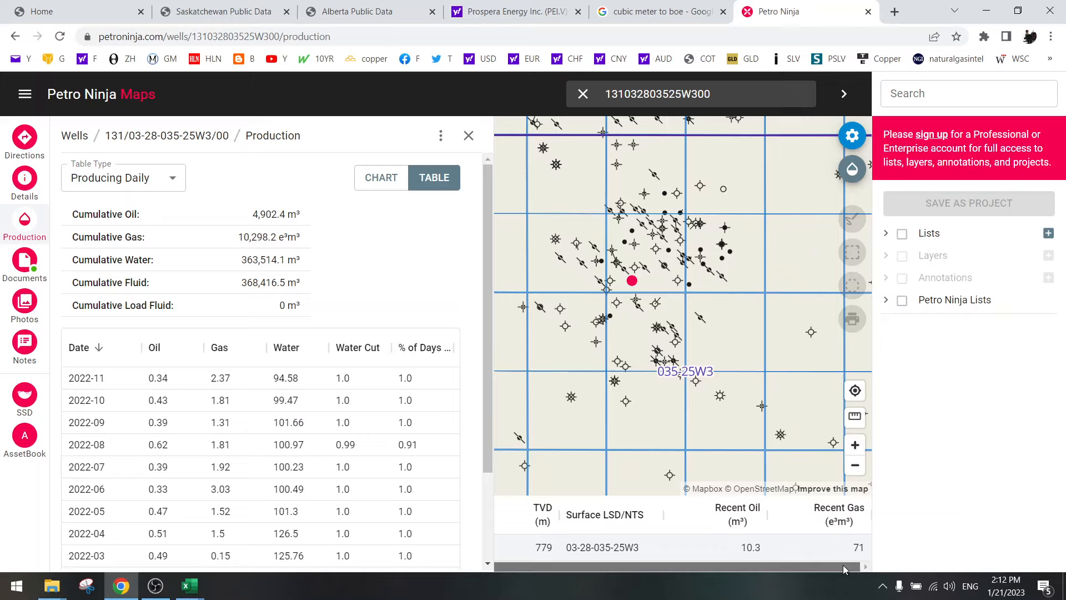
pyautogui.moveTo(843, 565); pyautogui.dragTo(551, 568)
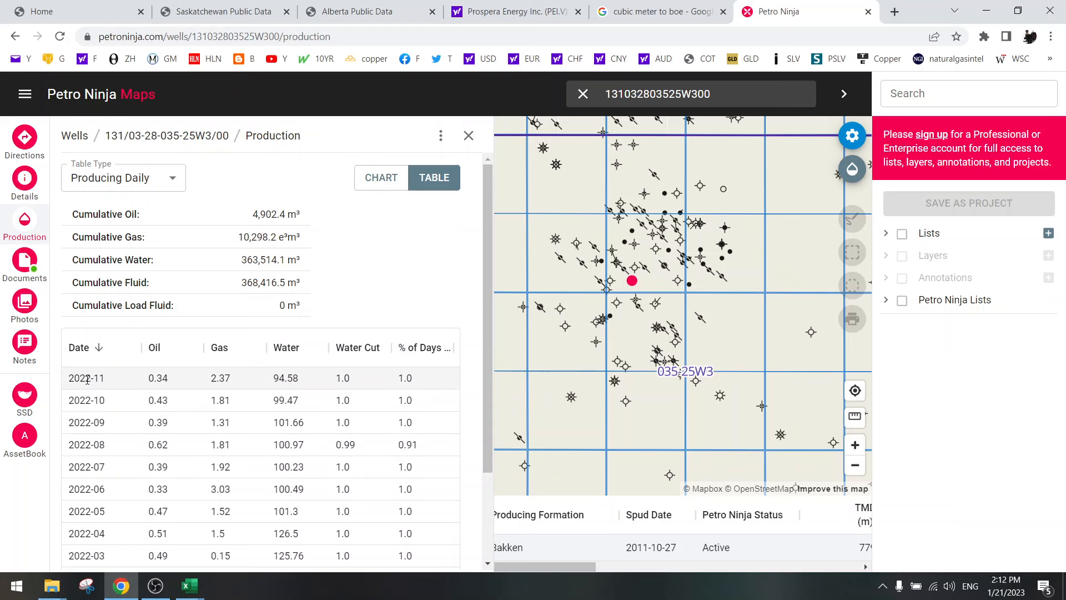
pyautogui.moveTo(97, 380); pyautogui.dragTo(122, 382)
# - Return to the Dec-2022 sheet in Excel and check the well's identifier in W7
pyautogui.click(204, 580)
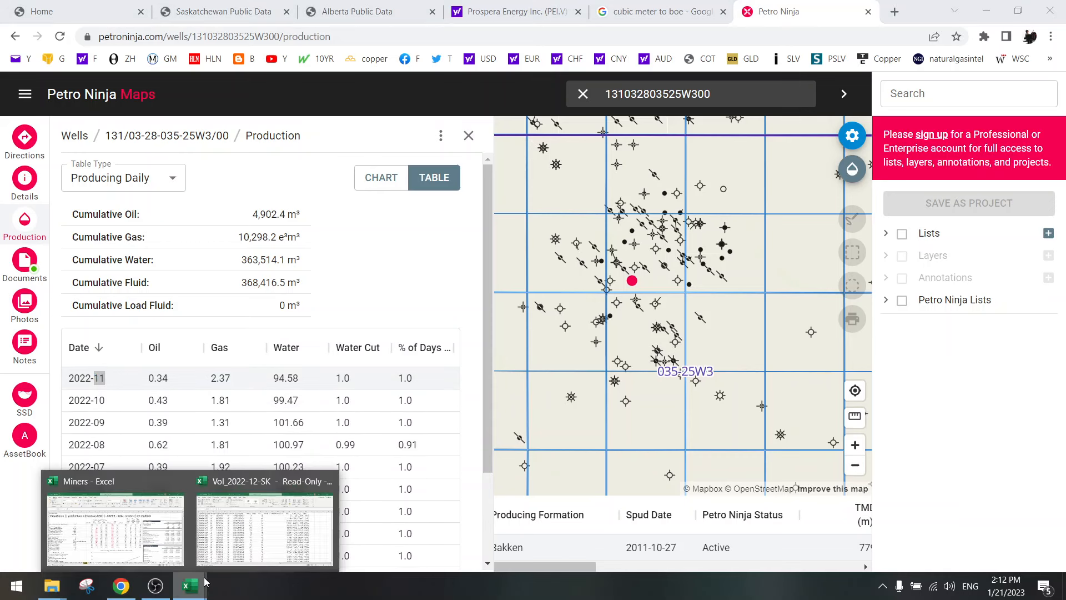
pyautogui.click(239, 546)
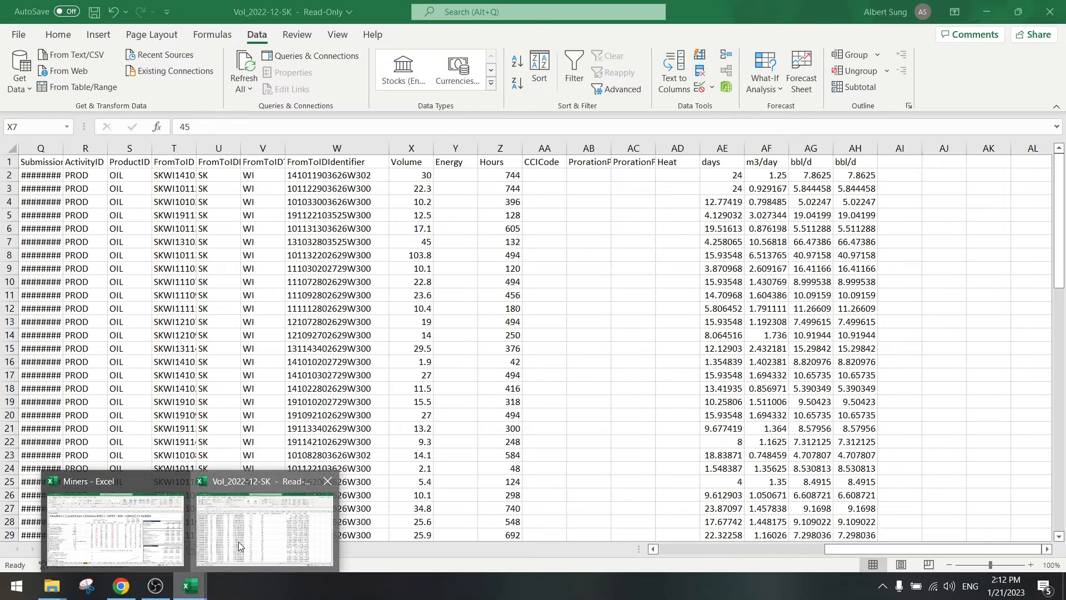
pyautogui.click(308, 239)
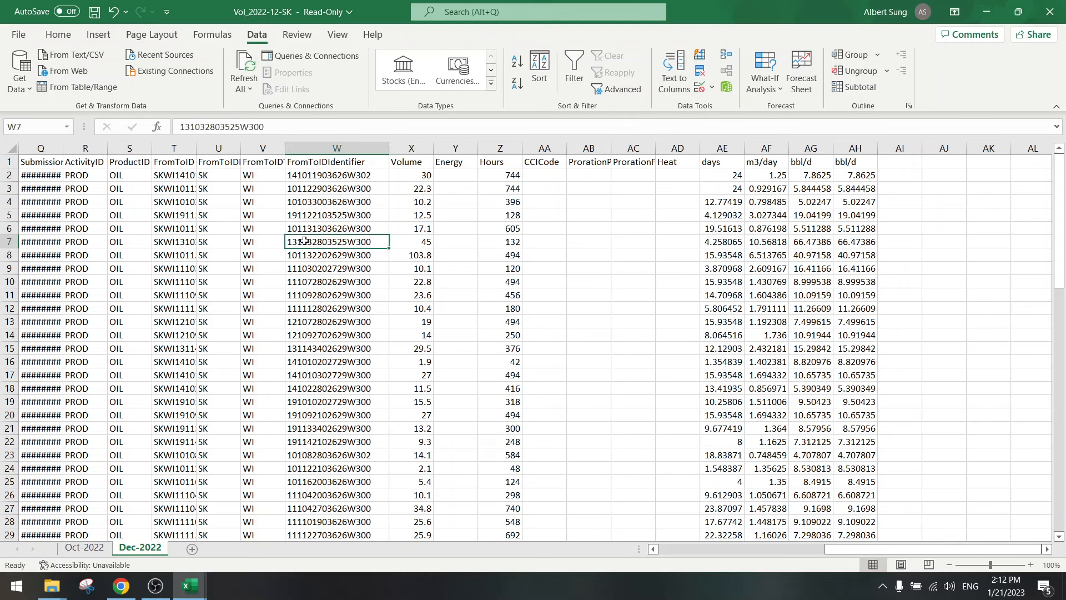
pyautogui.doubleClick(300, 127)
pyautogui.hotkey('ctrl', 'c')
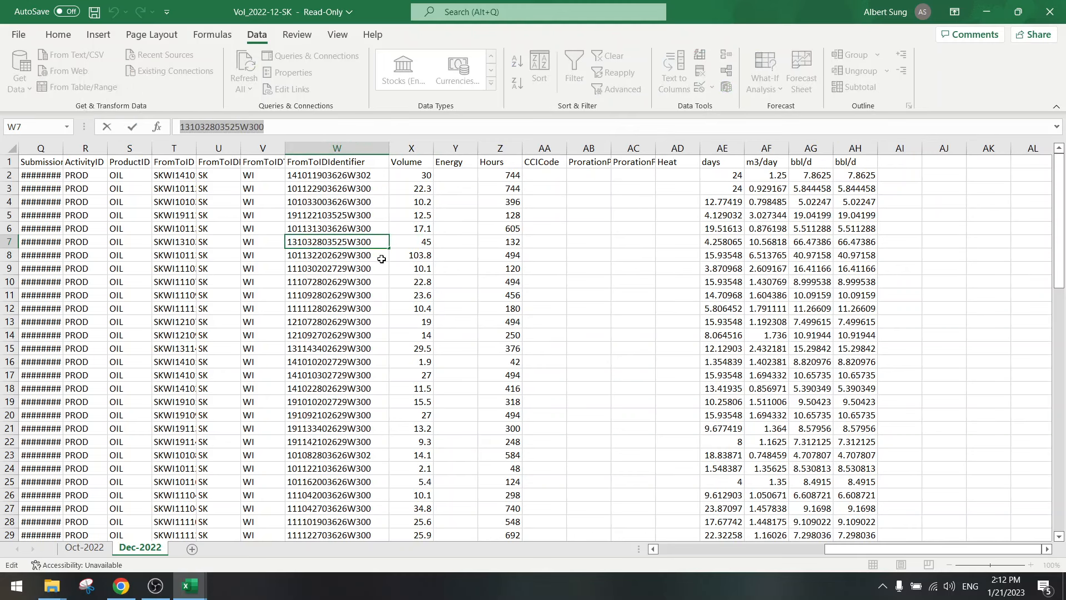
pyautogui.click(408, 242)
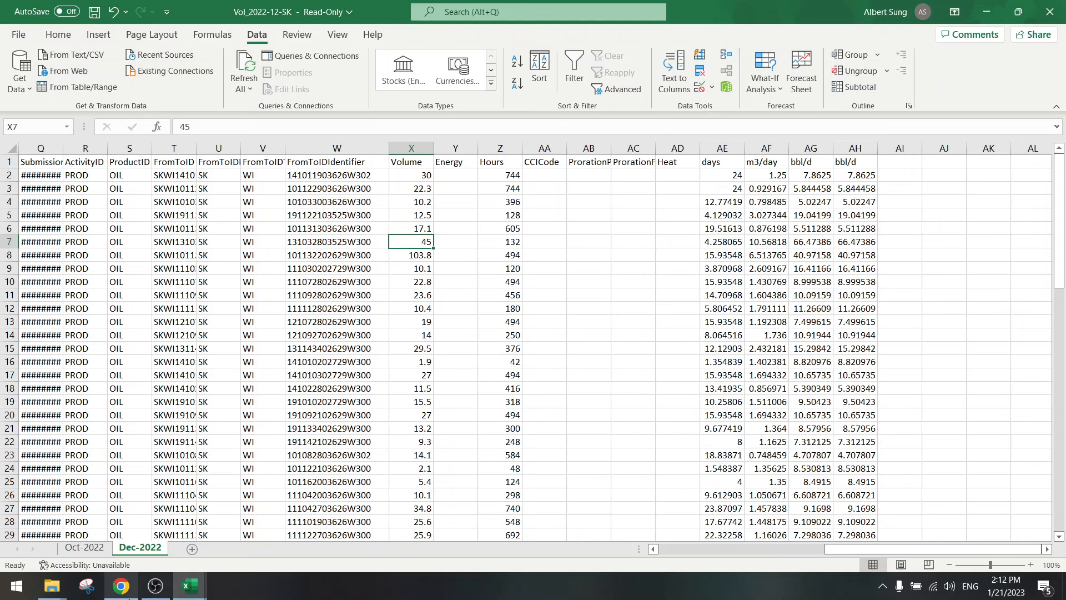
pyautogui.click(121, 585)
pyautogui.moveTo(726, 95); pyautogui.dragTo(575, 96)
pyautogui.hotkey('ctrl', 'v')
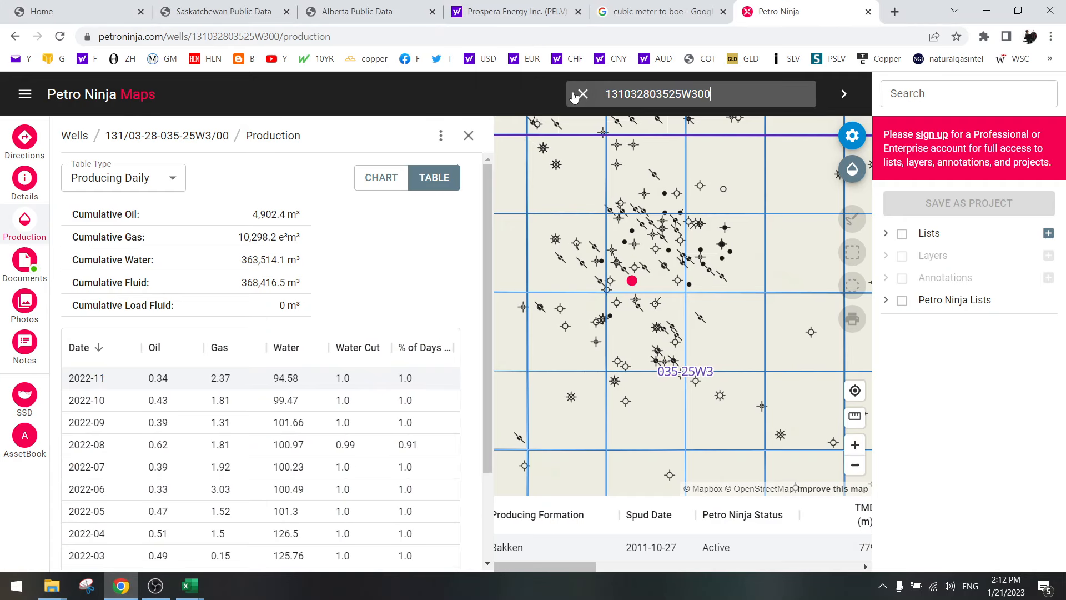
pyautogui.press('Return')
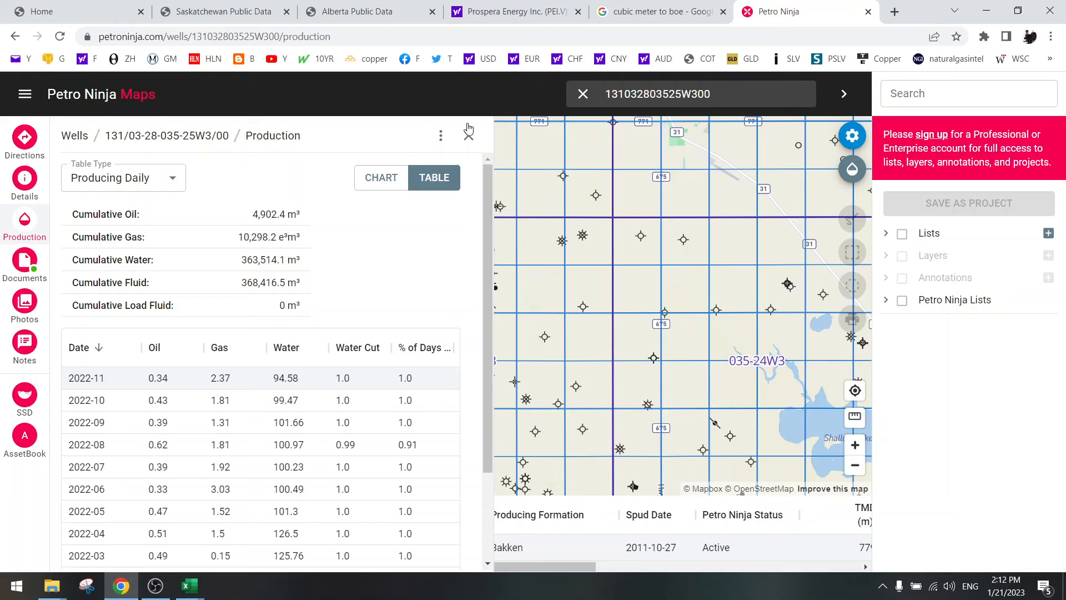
# - Locate the well on the map and compare its producing daily figures in chart and table form
pyautogui.moveTo(529, 243)
pyautogui.mouseDown()
pyautogui.moveTo(649, 225)
pyautogui.moveTo(722, 249)
pyautogui.mouseUp()
pyautogui.scroll(4, 608, 310)
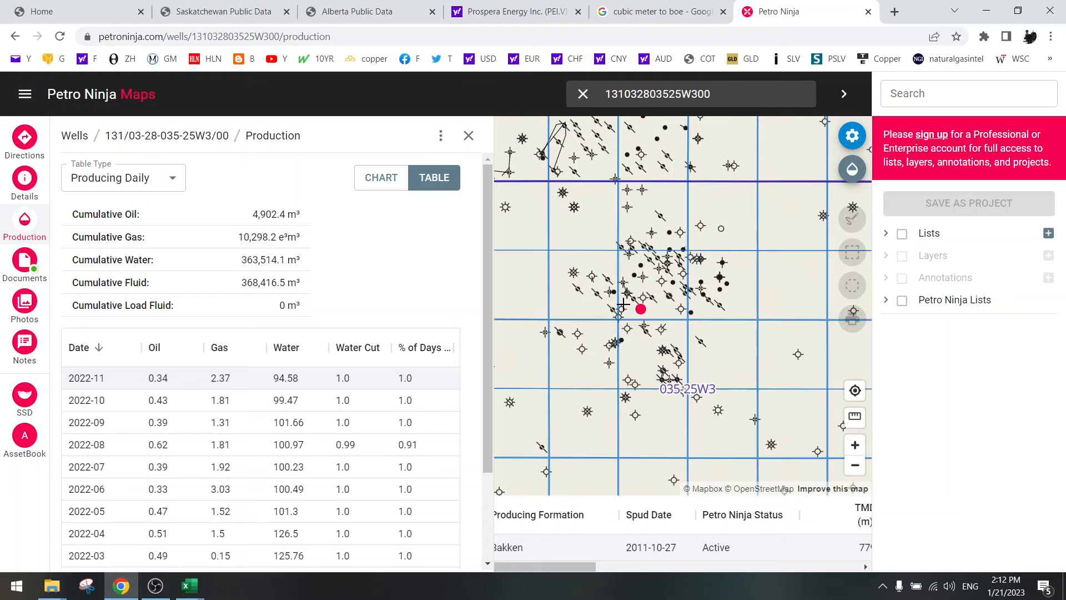
pyautogui.scroll(-2, 623, 304)
pyautogui.click(386, 181)
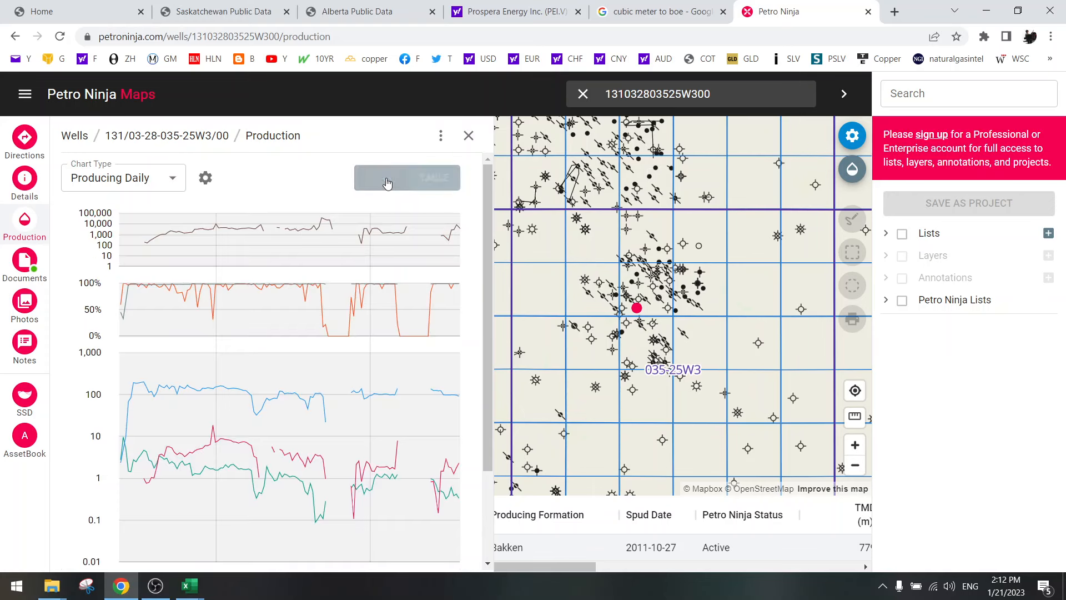
pyautogui.click(432, 181)
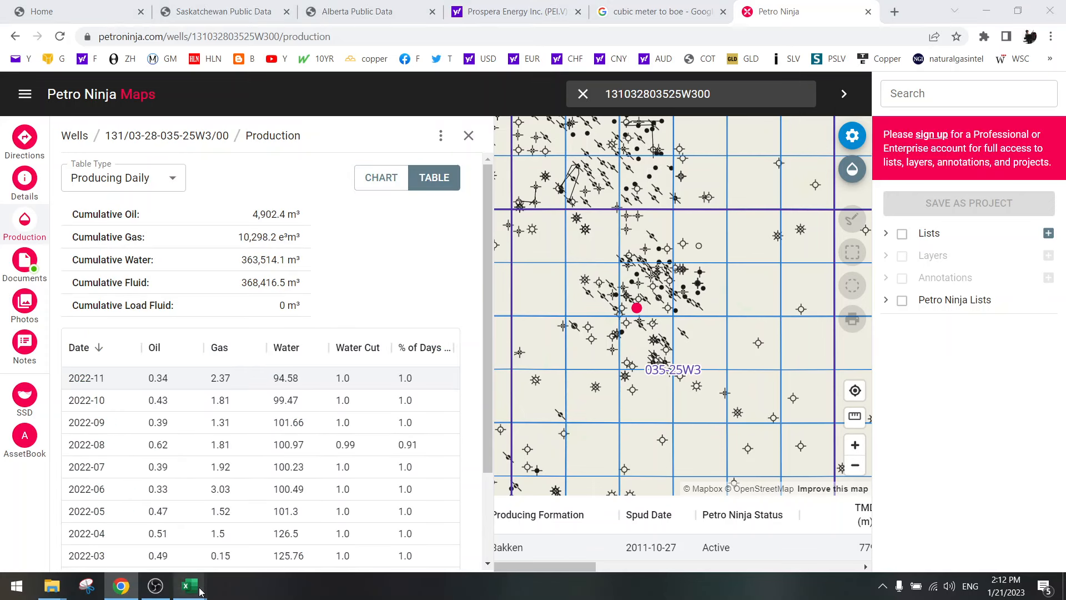
# - Switch to the Vol_2022-12-SK workbook in Excel and check the well's m3/day formula in AF7 and volume in X7
pyautogui.moveTo(189, 586)
pyautogui.click(273, 534)
pyautogui.click(472, 242)
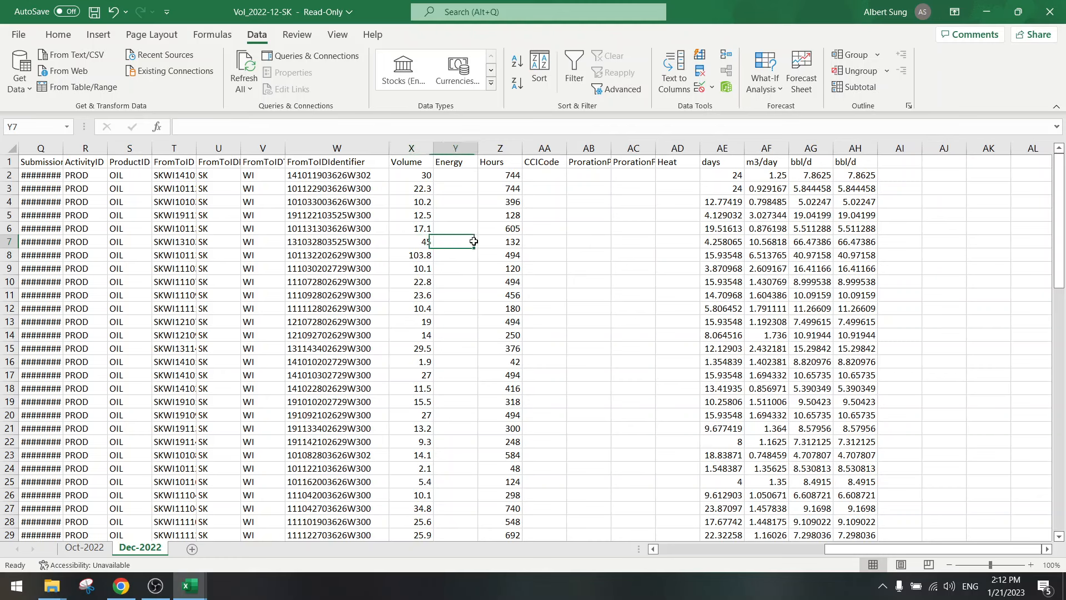
pyautogui.click(764, 241)
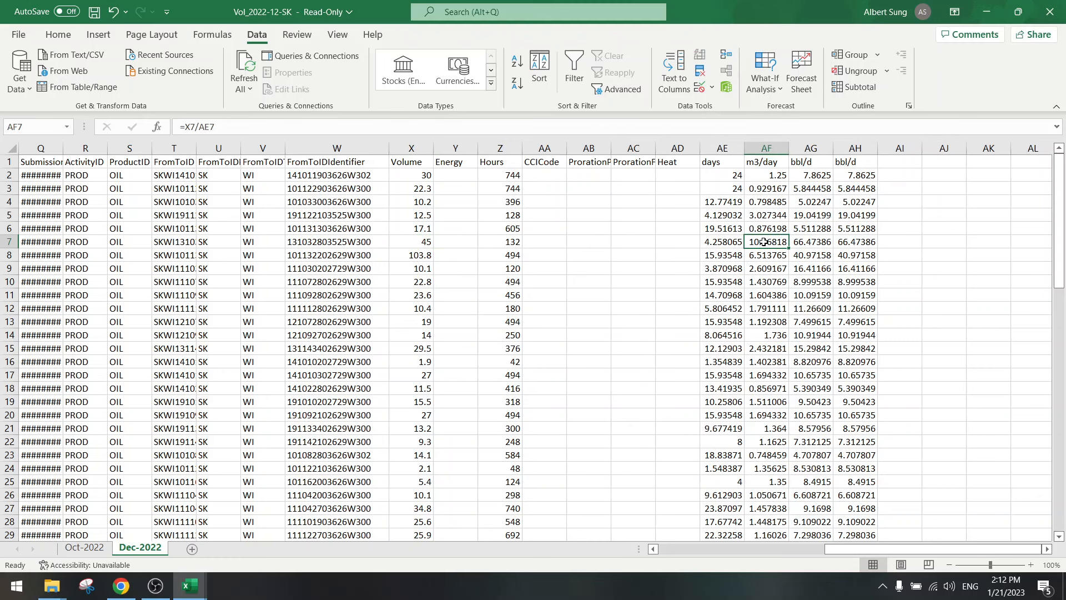
pyautogui.click(404, 240)
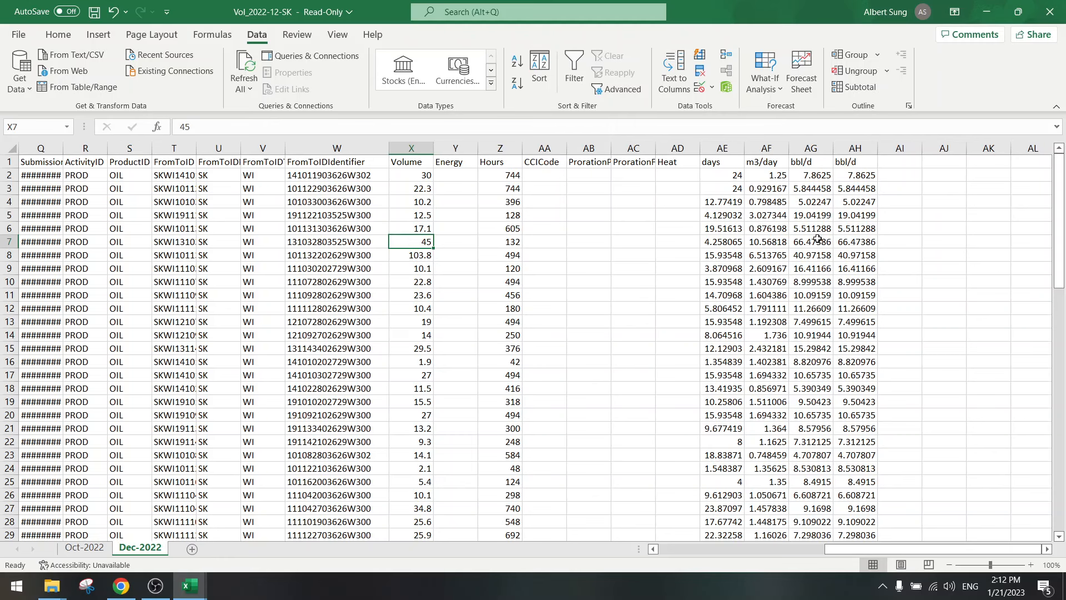
# - On the Oct-2022 sheet, check the same well's row 8 figures and the December bbl/d lookup in AH8
pyautogui.click(92, 549)
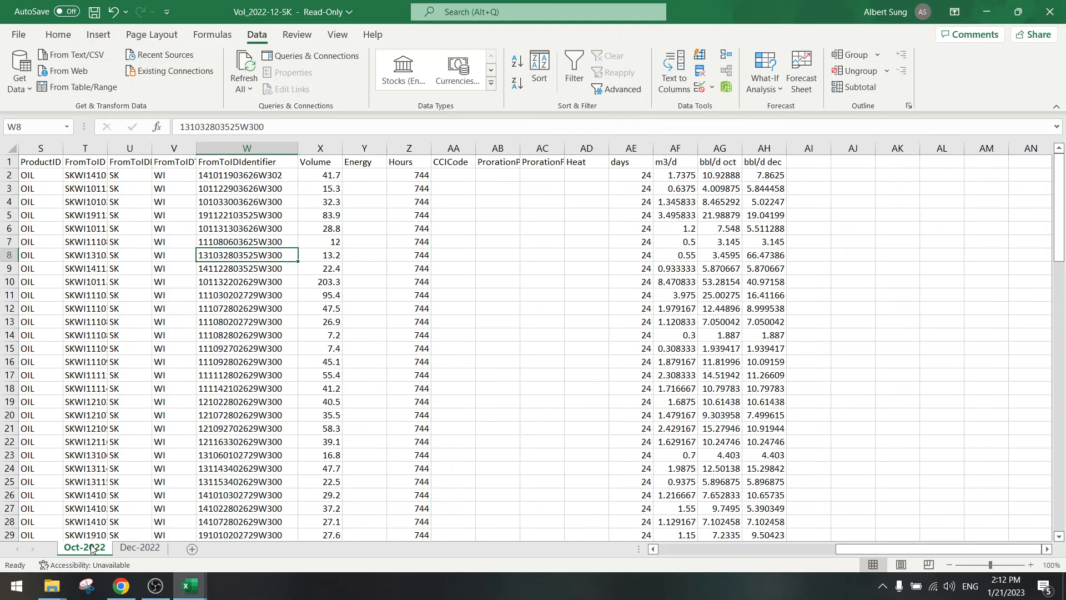
pyautogui.click(646, 256)
pyautogui.click(684, 256)
pyautogui.click(763, 254)
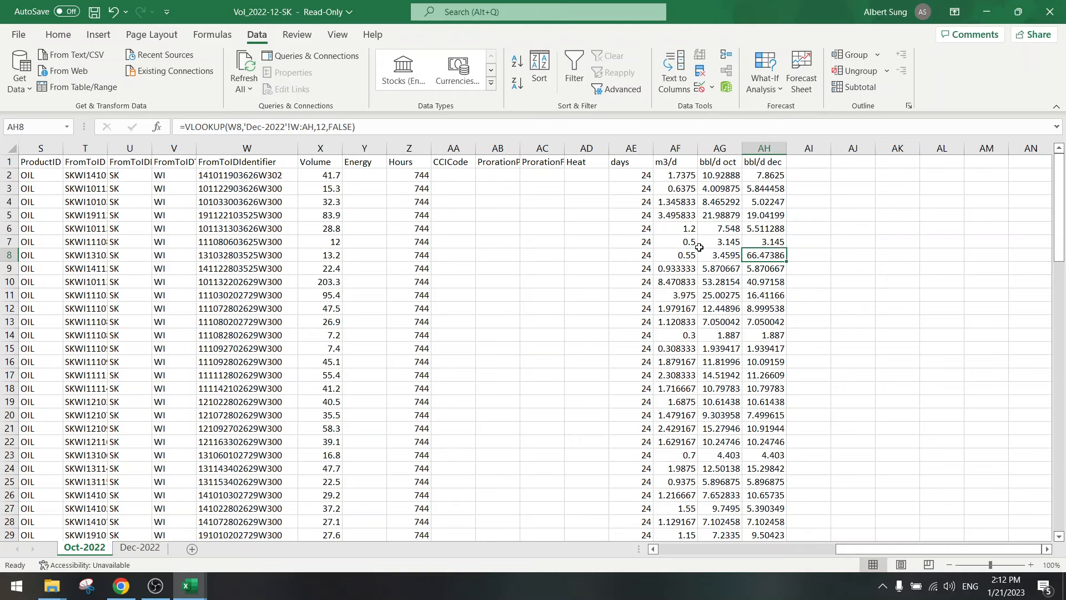
# - Check the October bbl/d formula in AG10 and copy that row's well identifier from W10
pyautogui.click(722, 283)
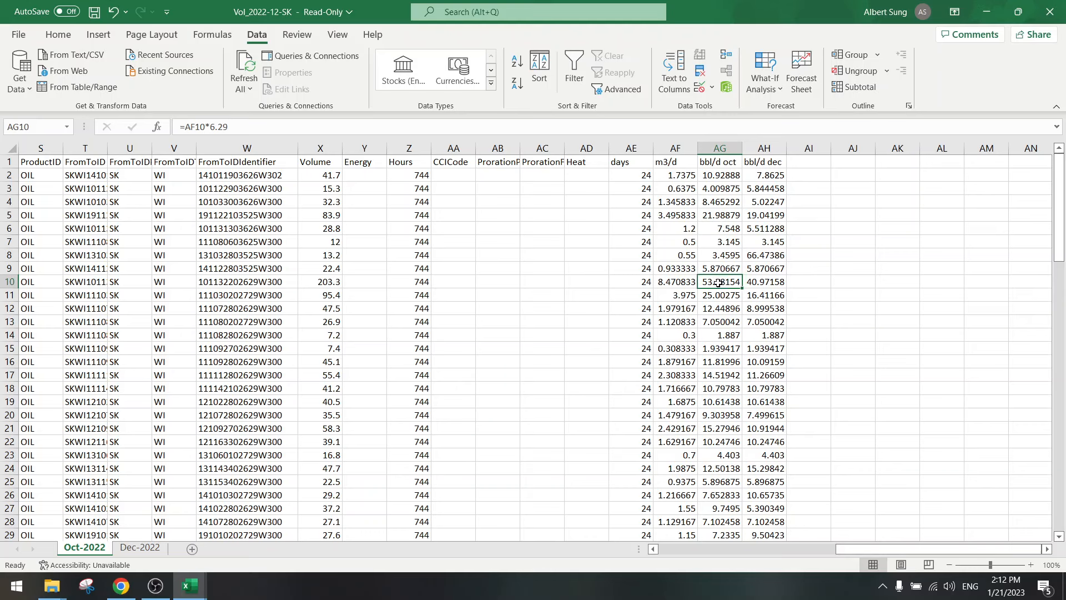
pyautogui.press('Left')
pyautogui.press('Left')
pyautogui.press('Left')
pyautogui.press('Left')
pyautogui.press('Left')
pyautogui.press('Left')
pyautogui.press('Left')
pyautogui.press('Left')
pyautogui.press('Left')
pyautogui.press('Left')
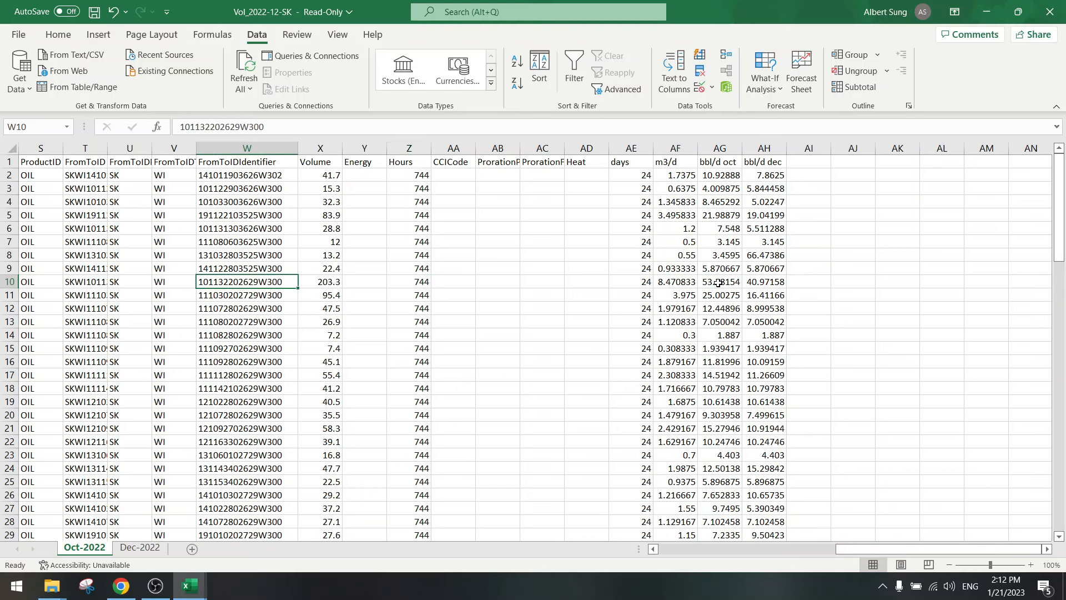
pyautogui.hotkey('ctrl', 'c')
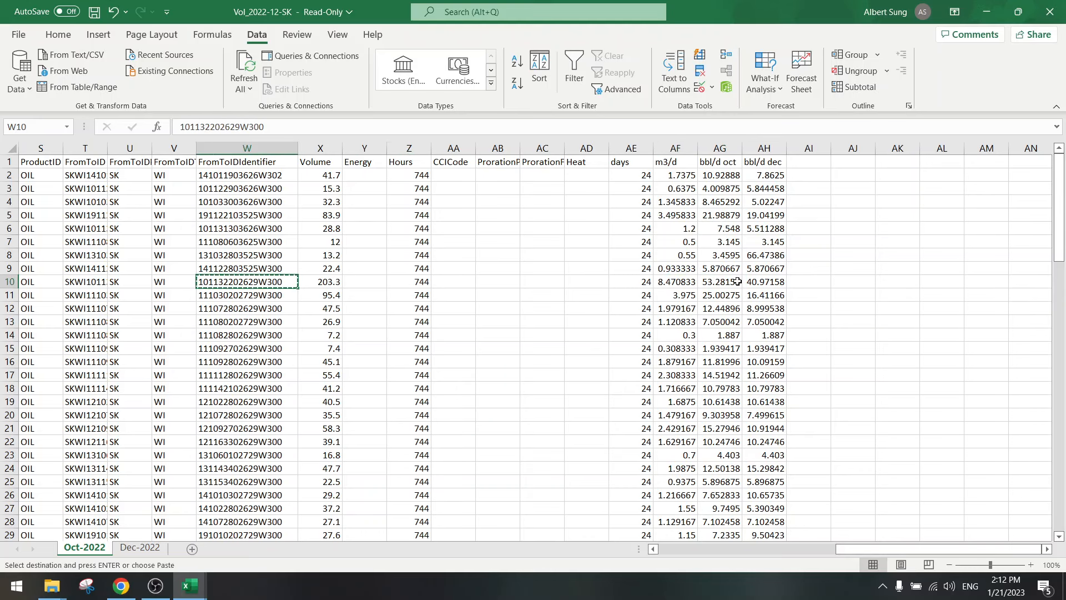
pyautogui.click(121, 586)
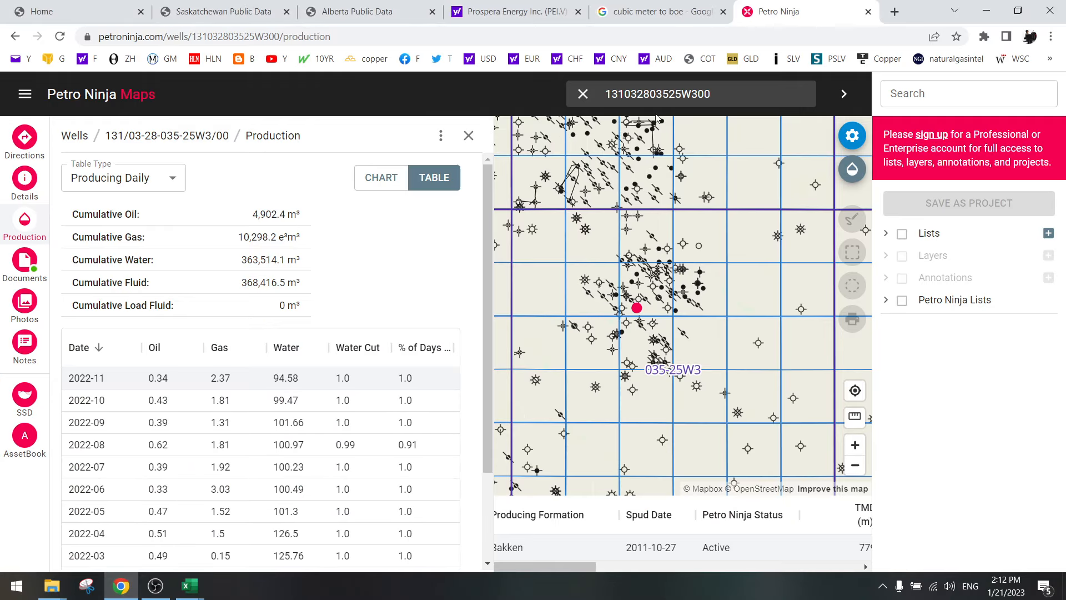
pyautogui.click(598, 96)
pyautogui.hotkey('ctrl', 'v')
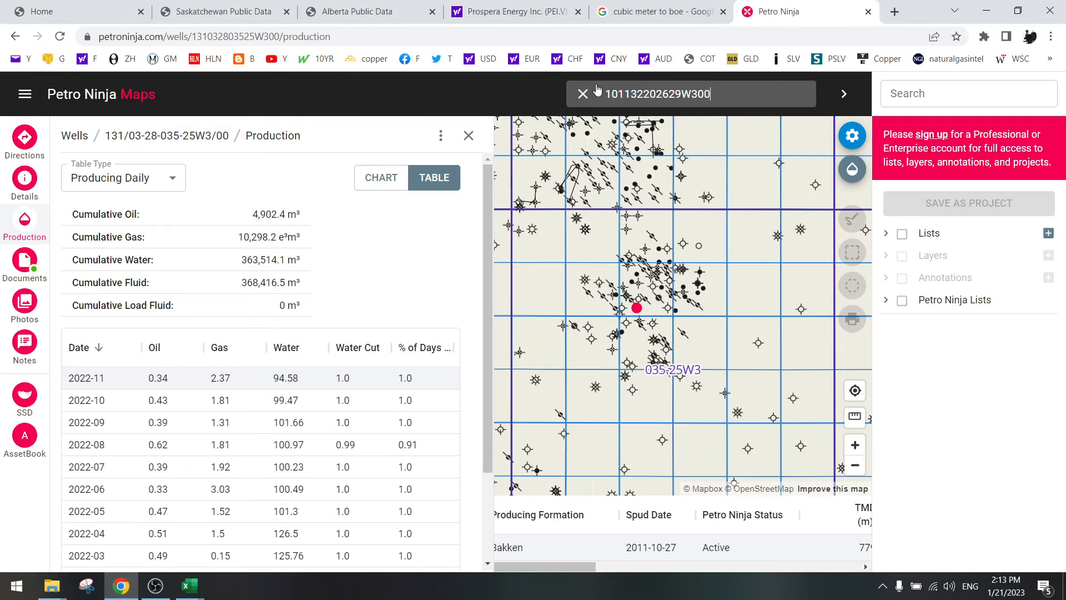
pyautogui.press('Return')
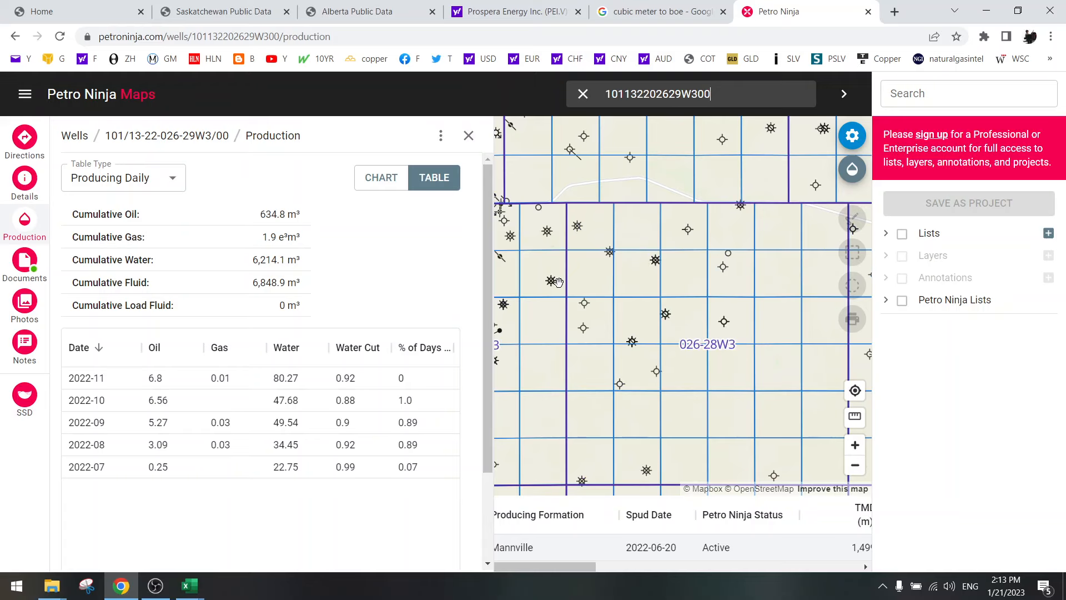
# - Review all months and columns of the well's production table, and locate the well on the map
pyautogui.scroll(-2, 205, 439)
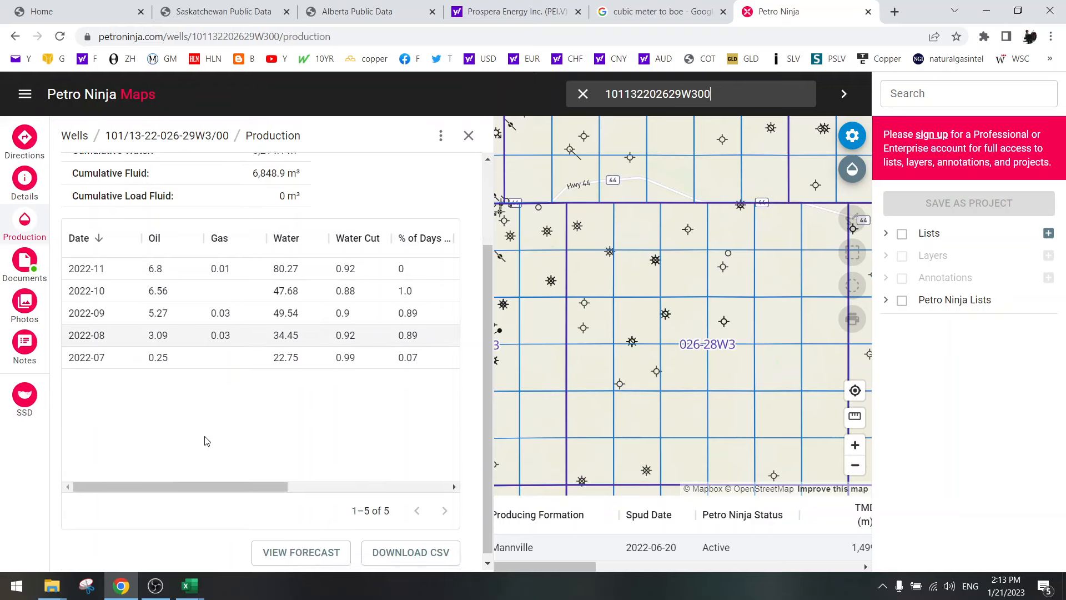
pyautogui.hscroll(1, 328, 488)
pyautogui.moveTo(329, 488); pyautogui.dragTo(169, 488)
pyautogui.scroll(3, 383, 391)
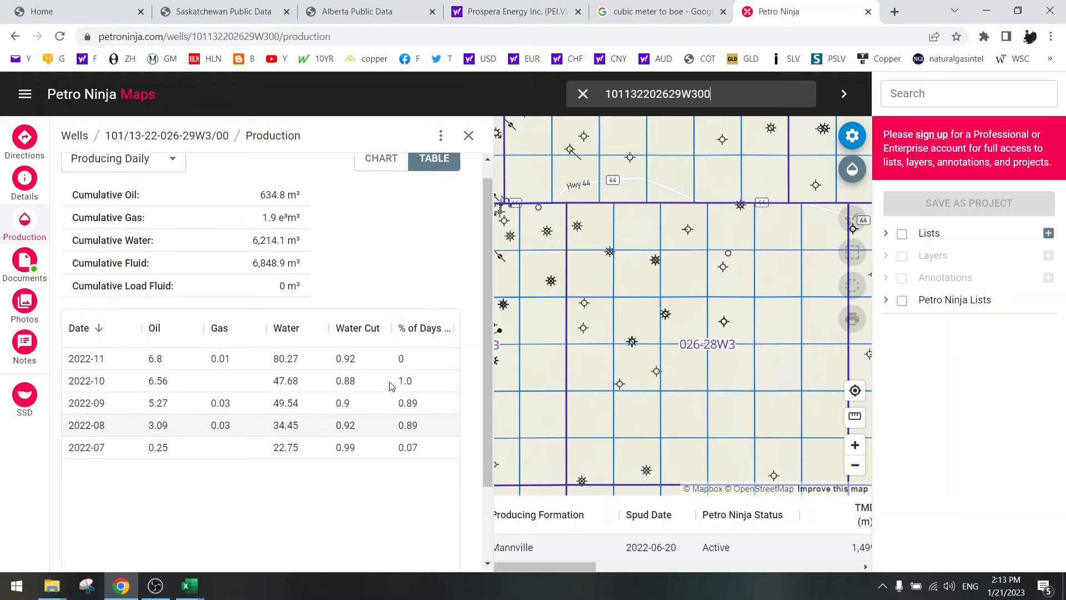
pyautogui.moveTo(547, 322); pyautogui.dragTo(726, 317)
pyautogui.scroll(10, 605, 301)
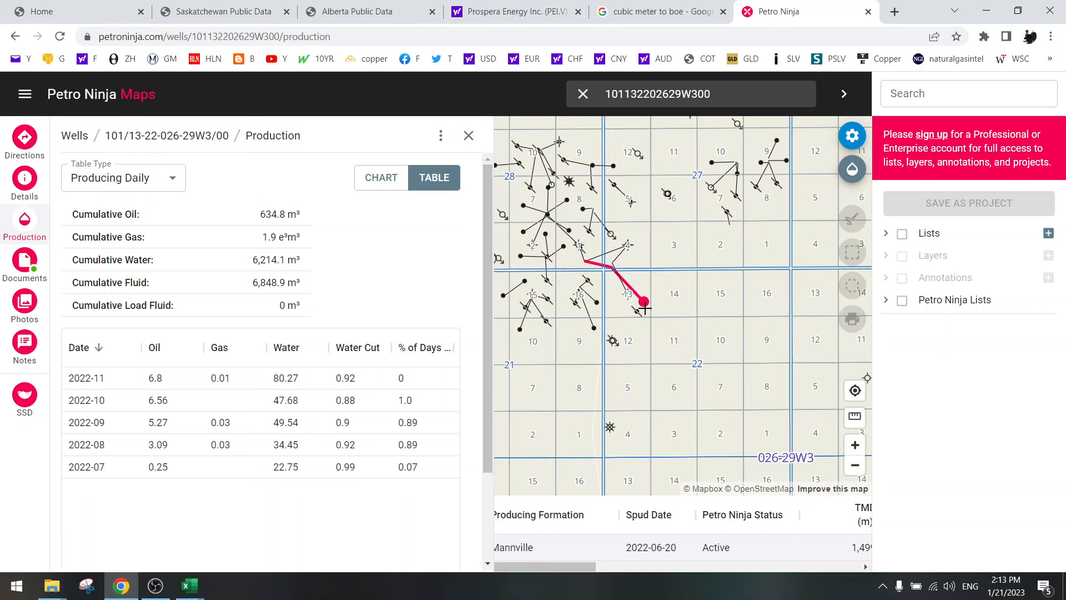
# - Compare the well's Calendar Daily and Producing Daily charts, check the table again, and leave the Producing Daily chart displayed
pyautogui.click(371, 183)
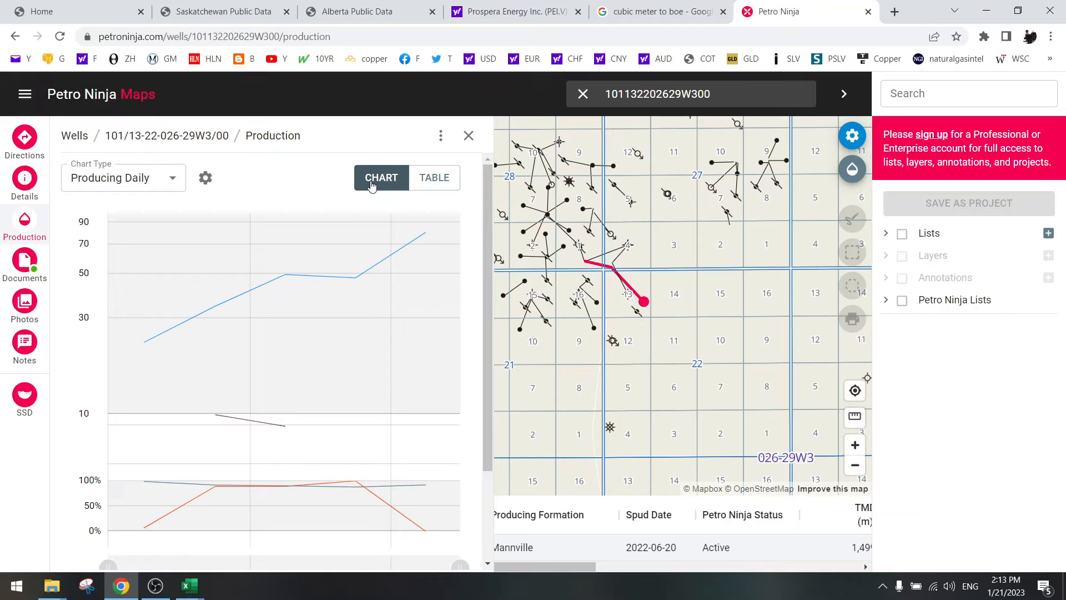
pyautogui.click(118, 180)
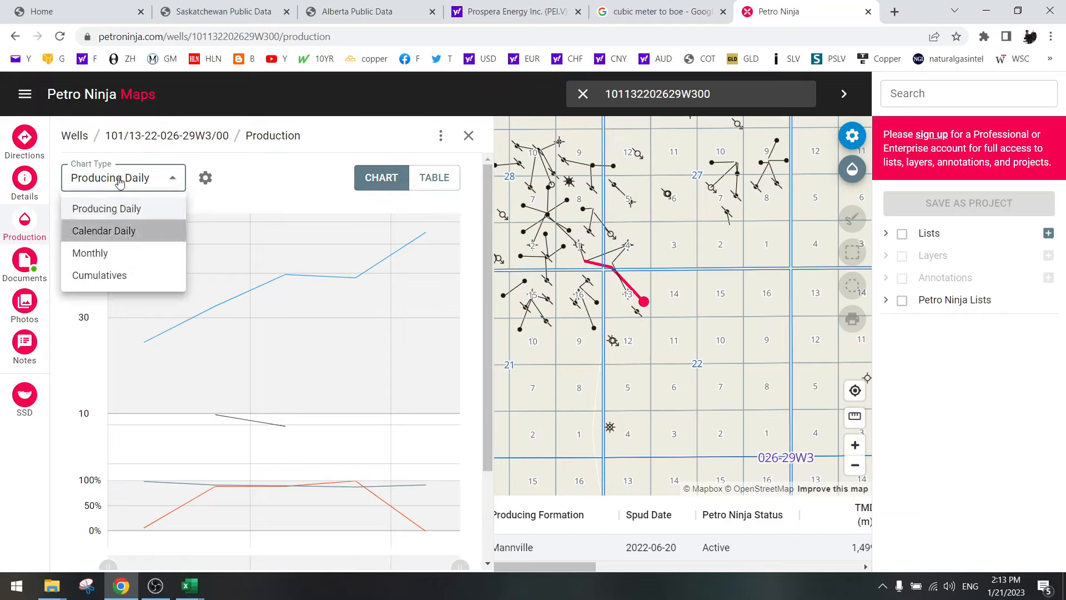
pyautogui.press('Return')
pyautogui.click(110, 178)
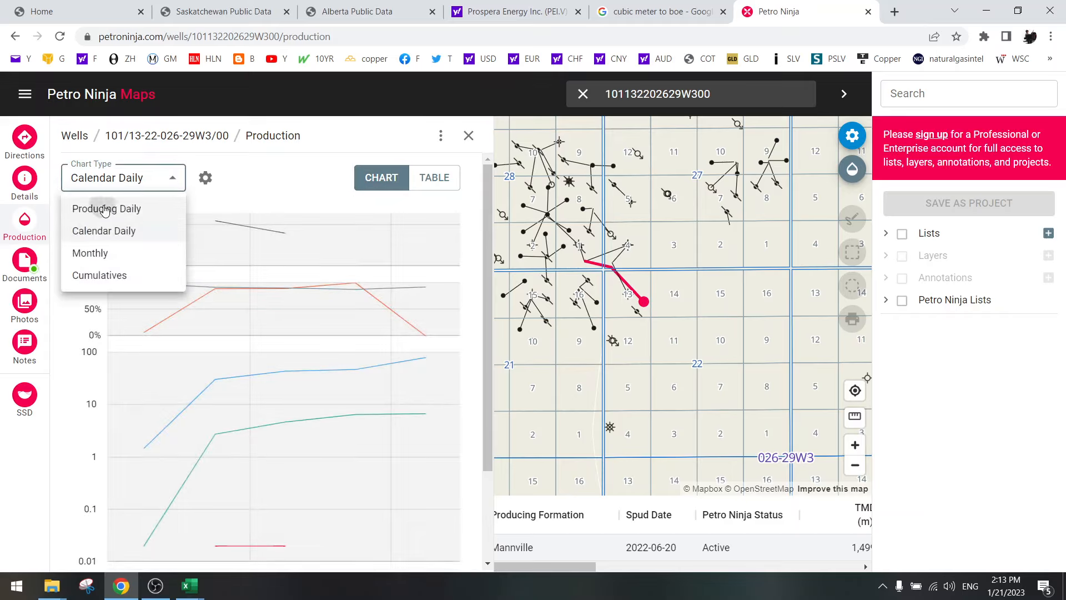
pyautogui.press('Return')
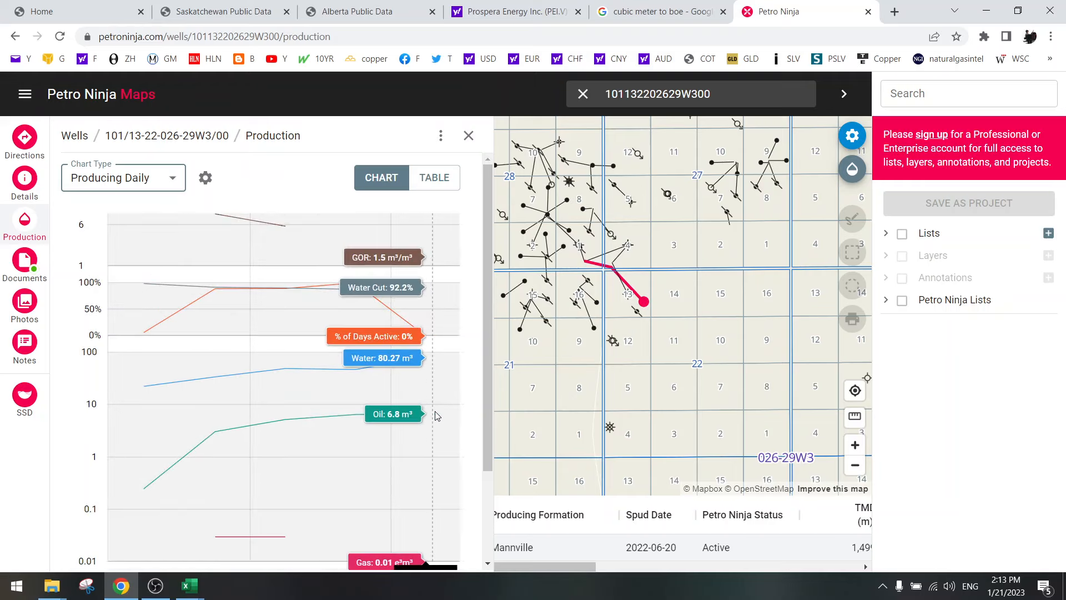
pyautogui.click(433, 178)
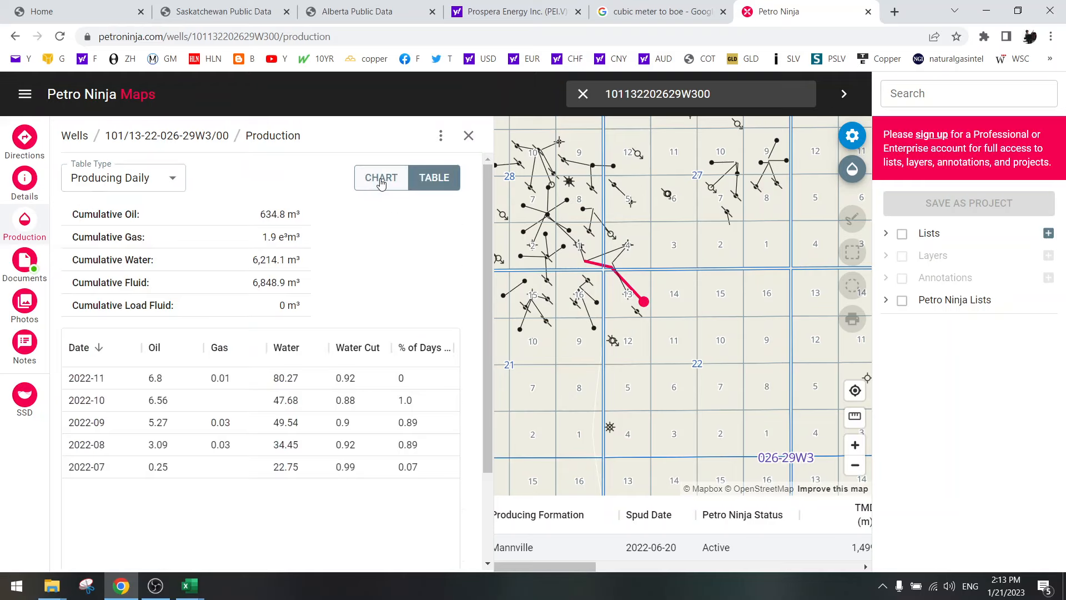
pyautogui.click(381, 179)
# - Return to the Vol_2022-12-SK workbook and copy the full well identifier from W10 on the Oct-2022 sheet
pyautogui.moveTo(190, 586)
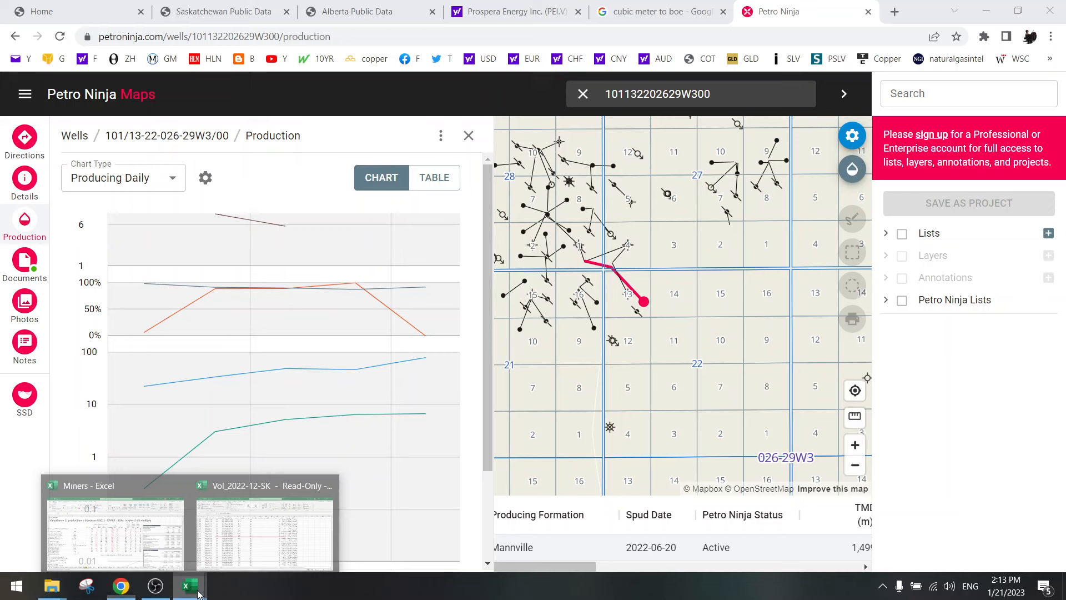
pyautogui.click(244, 536)
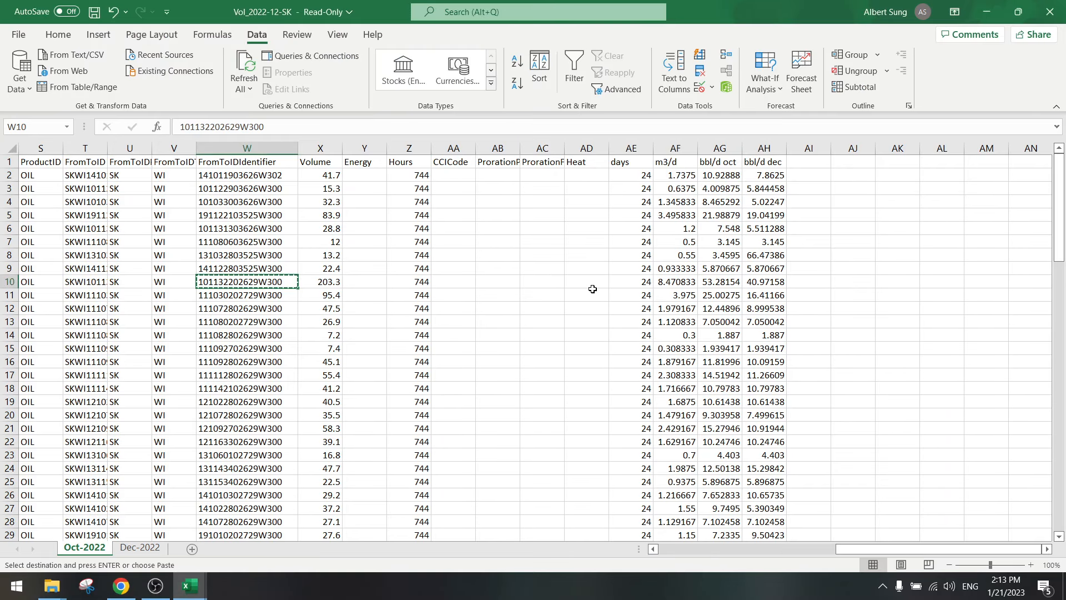
pyautogui.press('Escape')
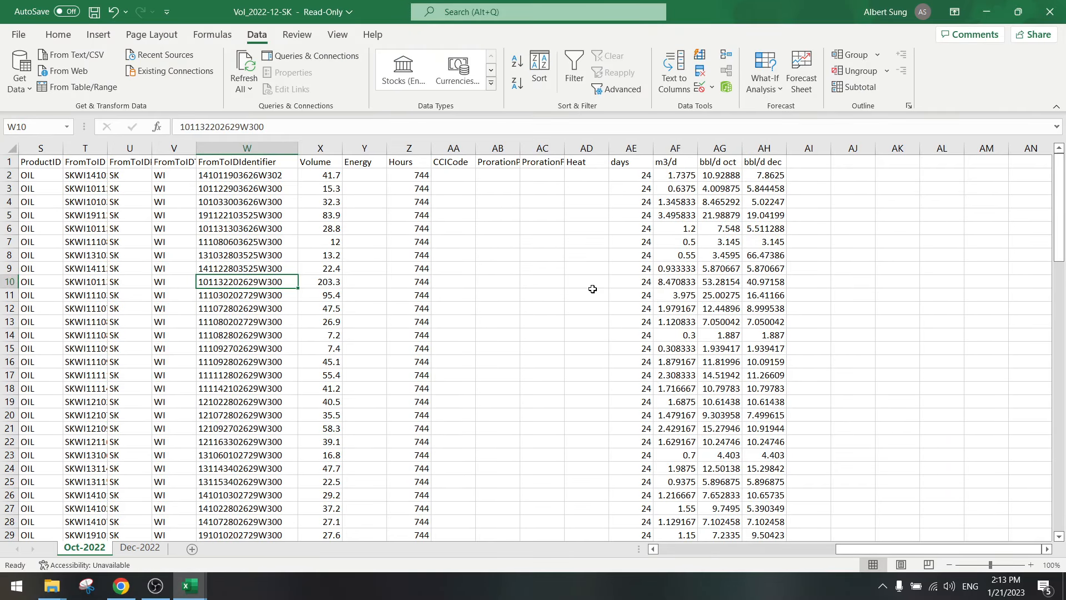
pyautogui.click(137, 548)
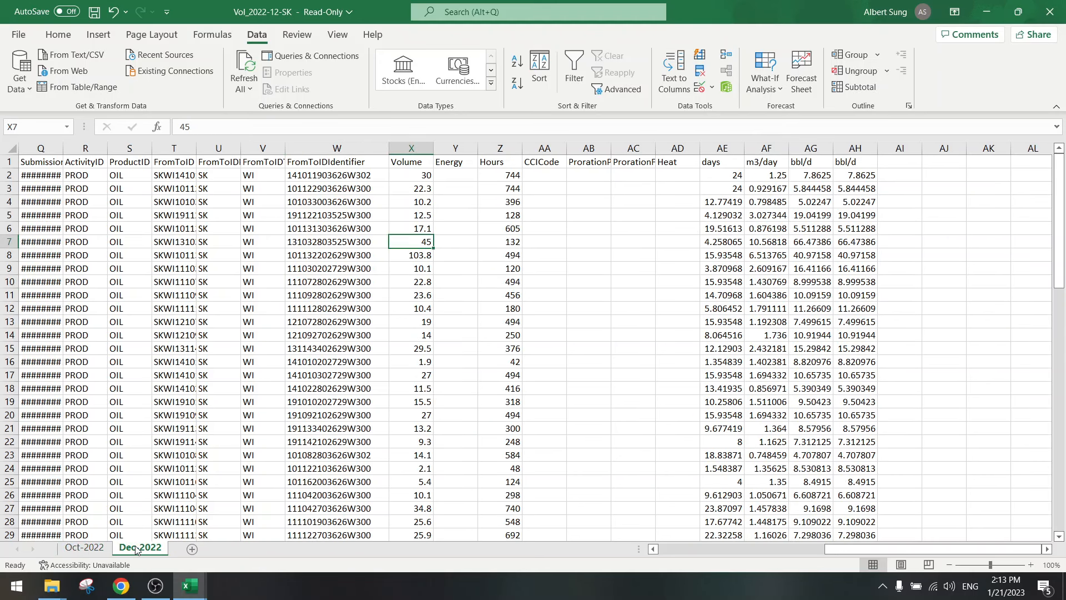
pyautogui.click(92, 548)
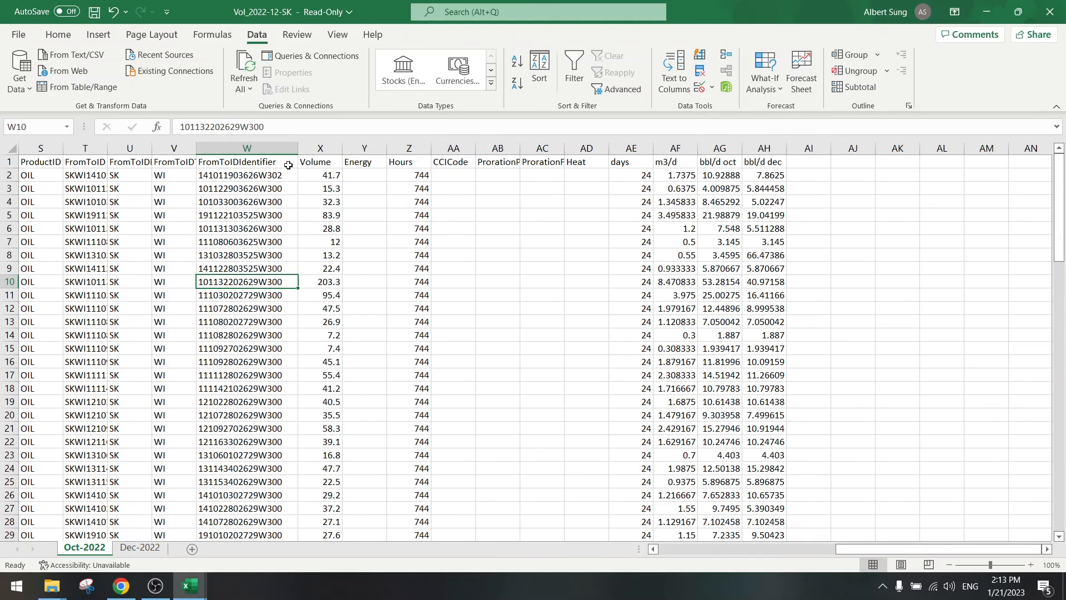
pyautogui.moveTo(264, 126); pyautogui.dragTo(108, 127)
pyautogui.press('Escape')
pyautogui.click(139, 548)
pyautogui.click(372, 336)
pyautogui.hotkey('ctrl', 'f')
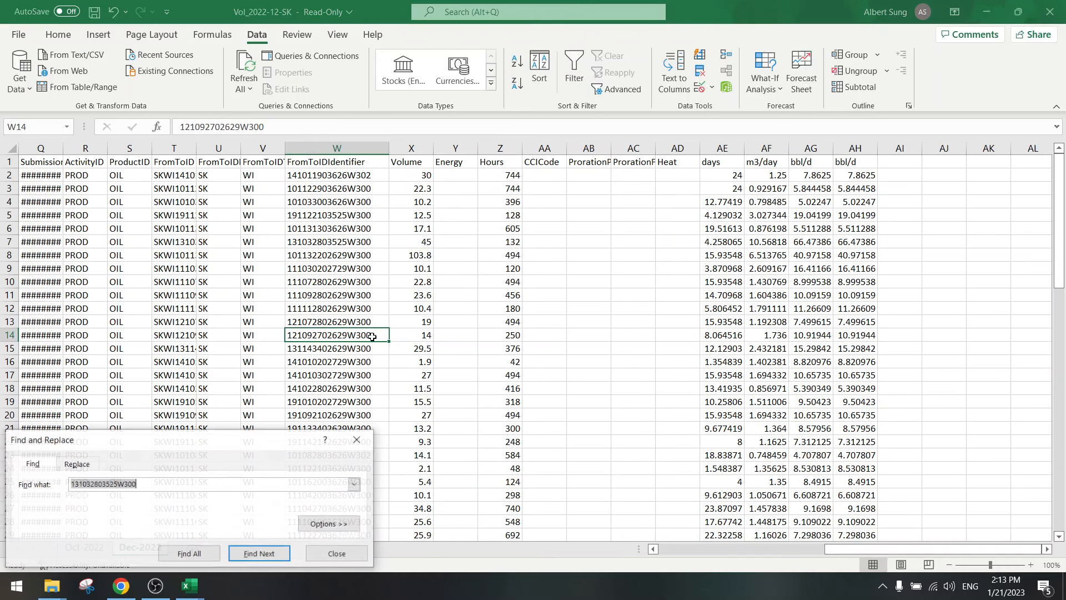
pyautogui.hotkey('ctrl', 'v')
pyautogui.click(265, 553)
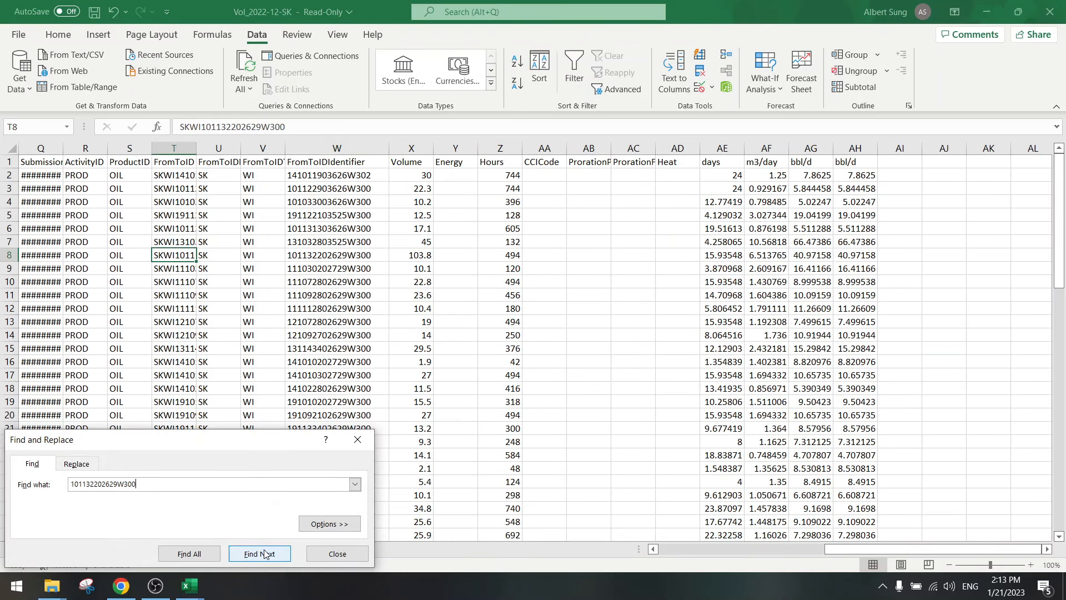
pyautogui.click(265, 553)
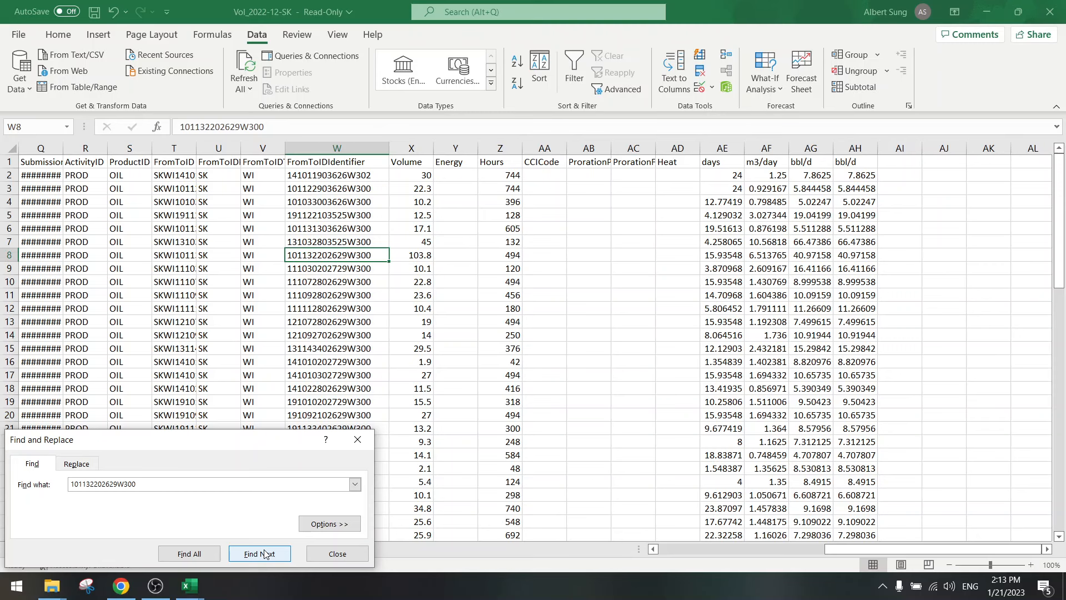
pyautogui.click(357, 440)
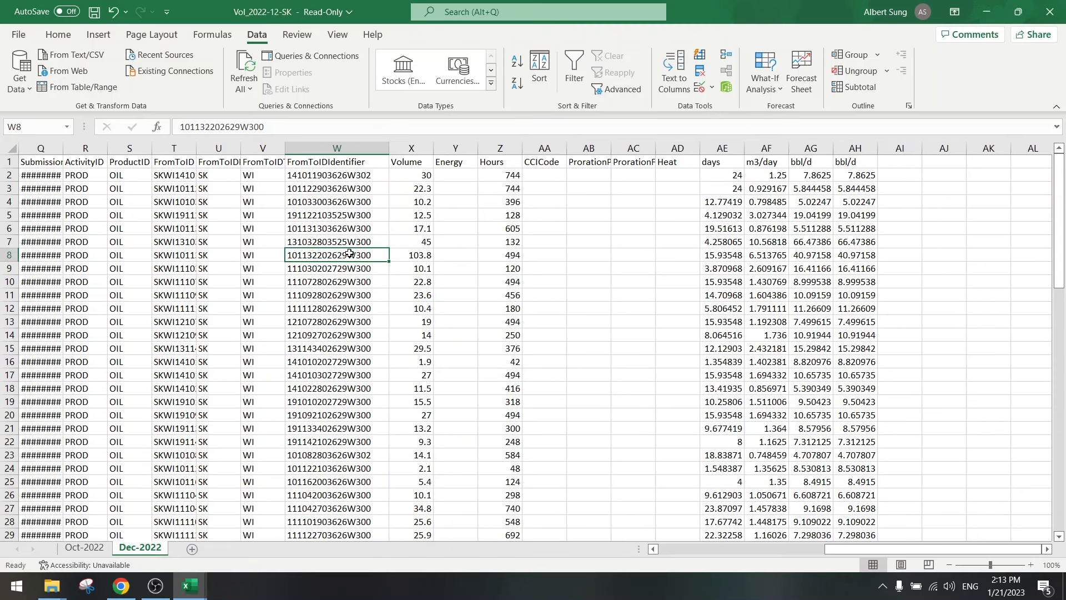
pyautogui.press('Right')
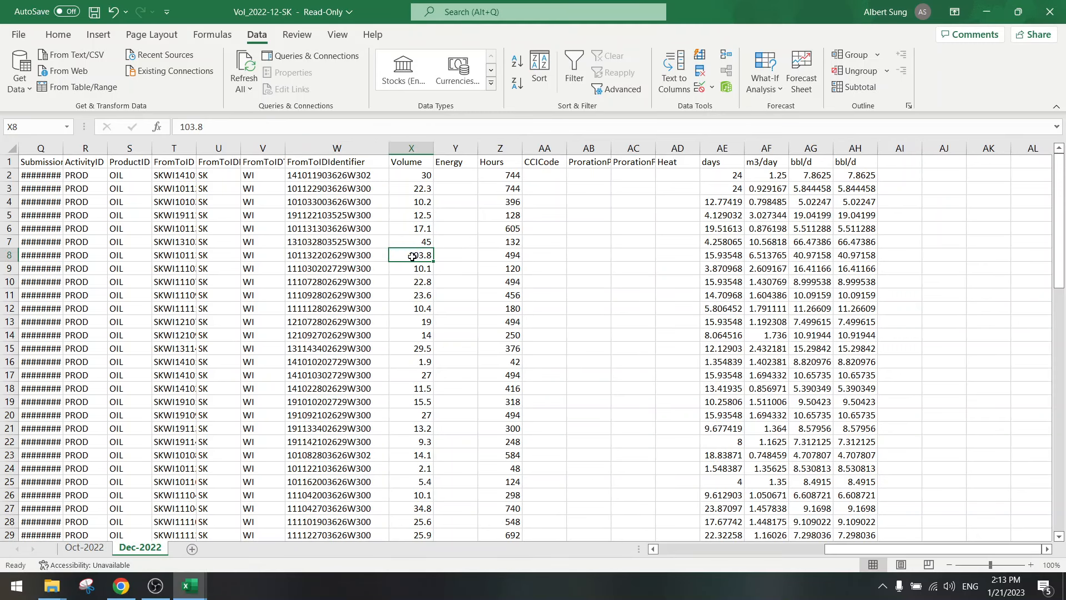
pyautogui.press('Right')
pyautogui.press('Right')
pyautogui.press('Right')
pyautogui.press('Right')
pyautogui.press('Right')
pyautogui.press('Right')
pyautogui.press('Right')
pyautogui.press('Right')
pyautogui.press('Right')
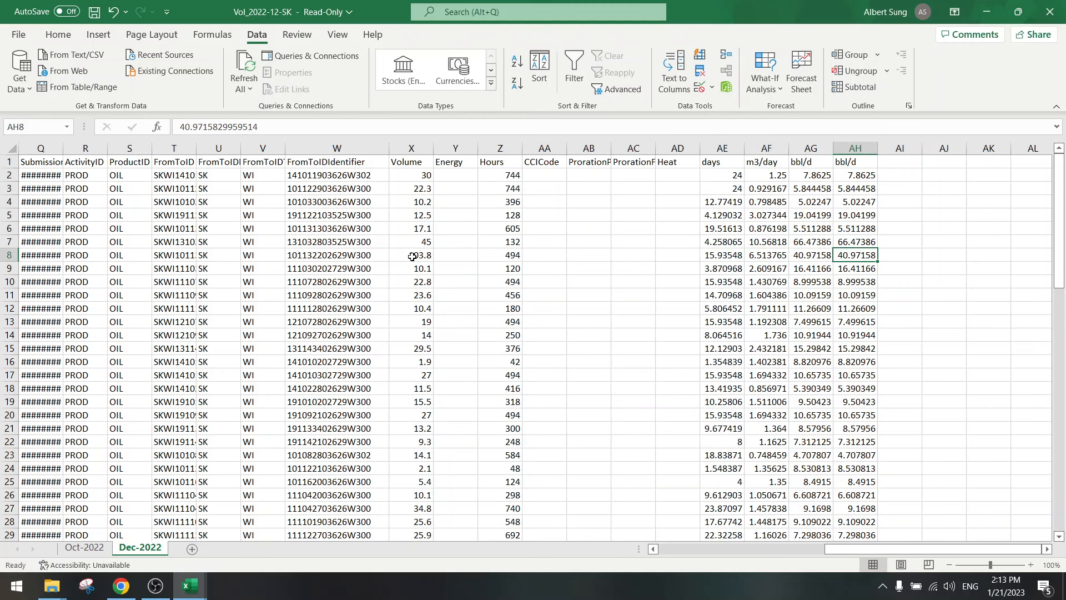
pyautogui.press('Left')
pyautogui.press('Left')
pyautogui.press('Left')
pyautogui.press('Left')
pyautogui.press('Left')
pyautogui.press('Left')
pyautogui.press('Left')
pyautogui.press('Left')
pyautogui.press('Left')
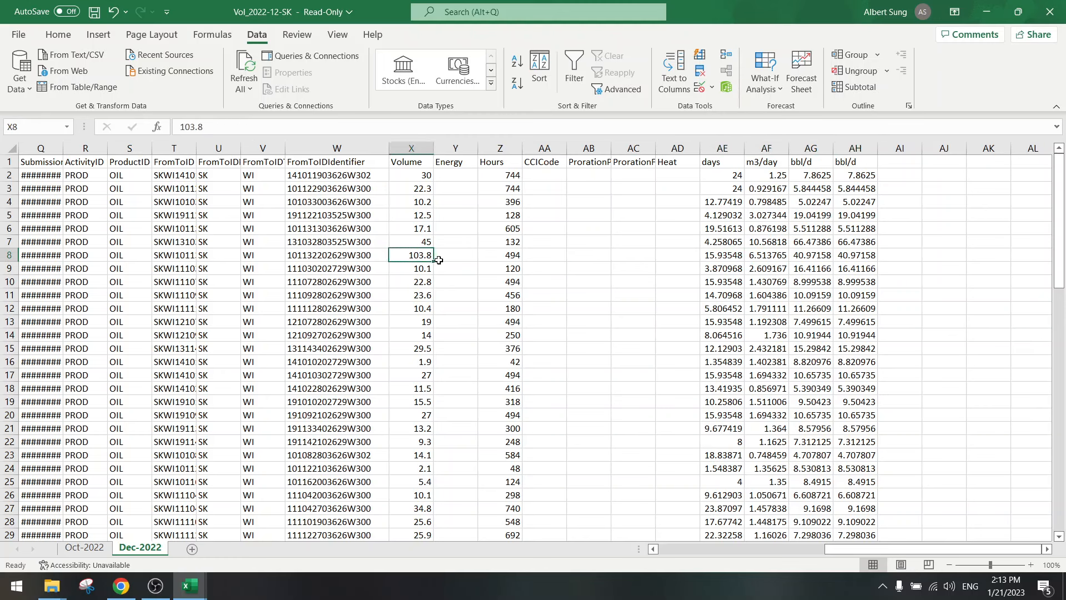
pyautogui.press('Right')
pyautogui.press('Left')
pyautogui.press('Right')
pyautogui.press('Right')
pyautogui.press('Right')
pyautogui.press('Right')
pyautogui.press('Right')
pyautogui.press('Right')
pyautogui.press('Right')
pyautogui.press('Right')
pyautogui.press('Right')
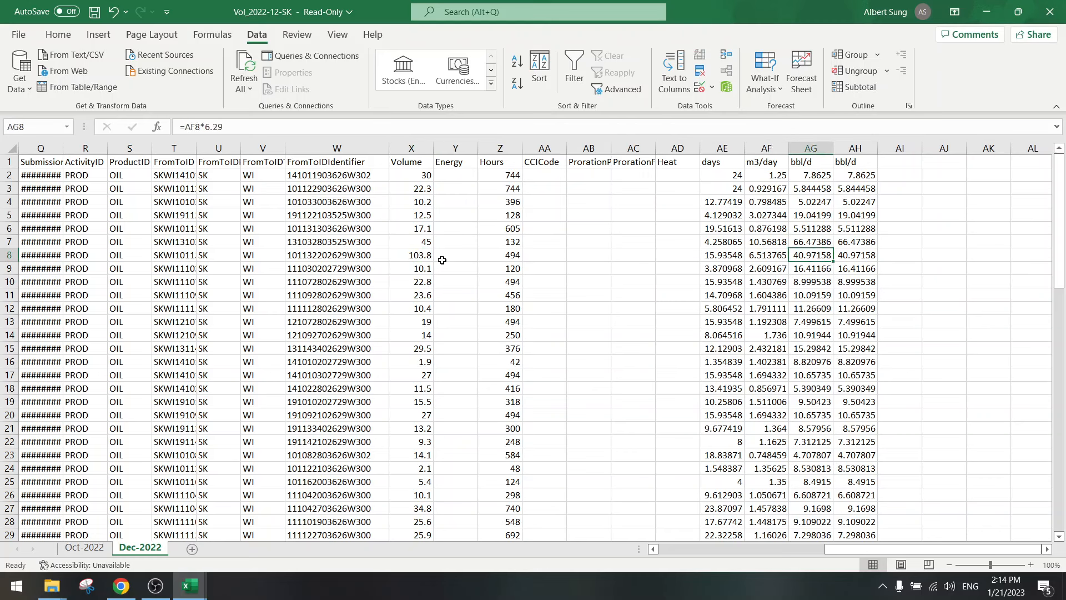
pyautogui.press('Left')
pyautogui.press('Left')
pyautogui.press('Left')
pyautogui.press('Left')
pyautogui.press('Left')
pyautogui.press('Left')
pyautogui.press('Left')
pyautogui.press('Left')
pyautogui.press('Left')
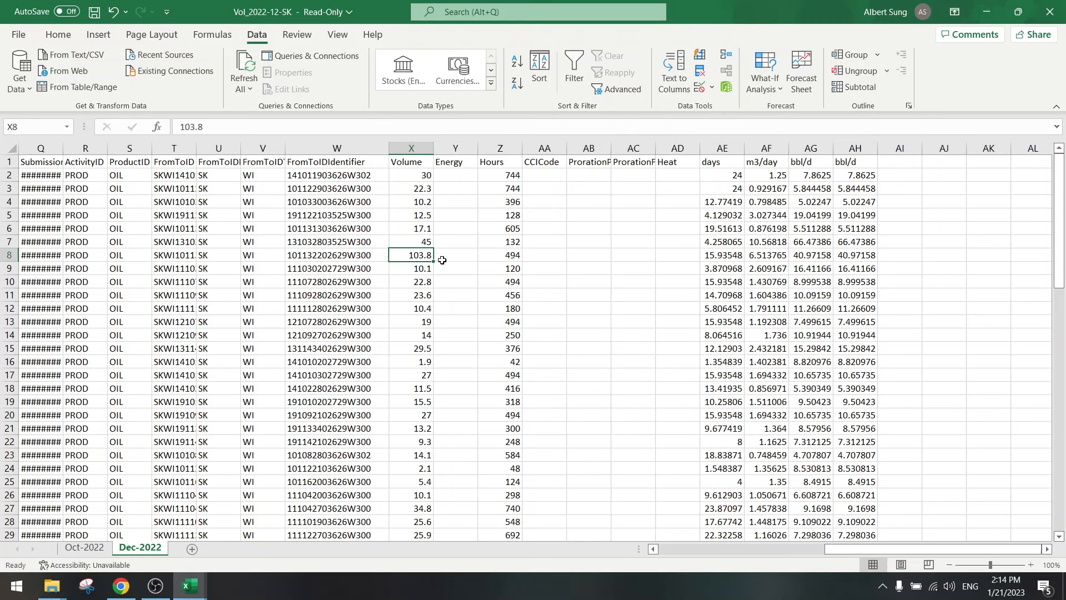
# - Check row 7's Volume and Hours, and inspect how its days and m3/day values are calculated from them
pyautogui.moveTo(415, 241); pyautogui.dragTo(504, 240)
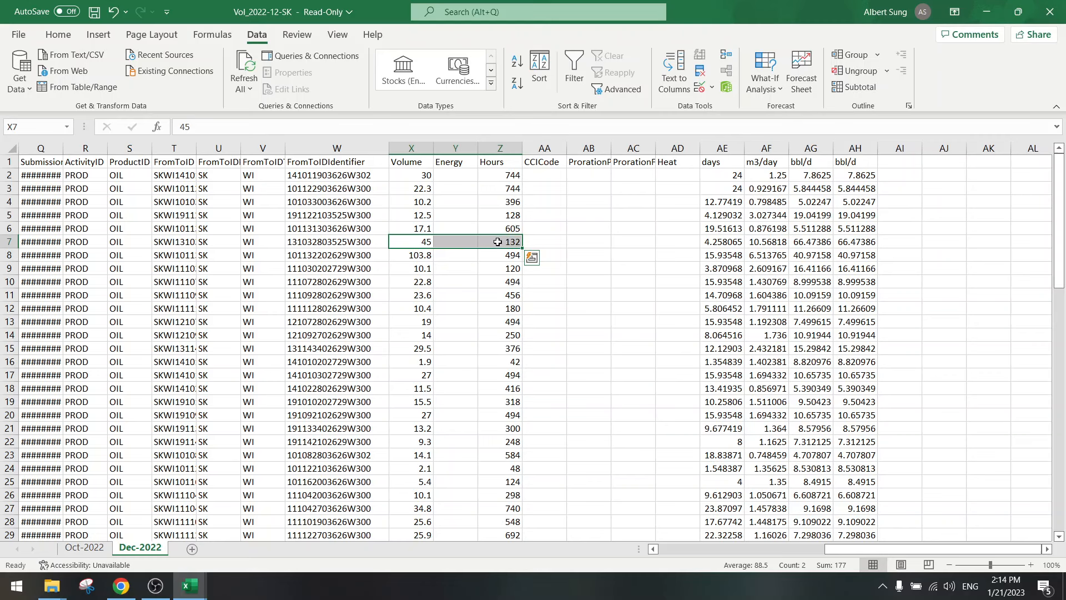
pyautogui.click(497, 242)
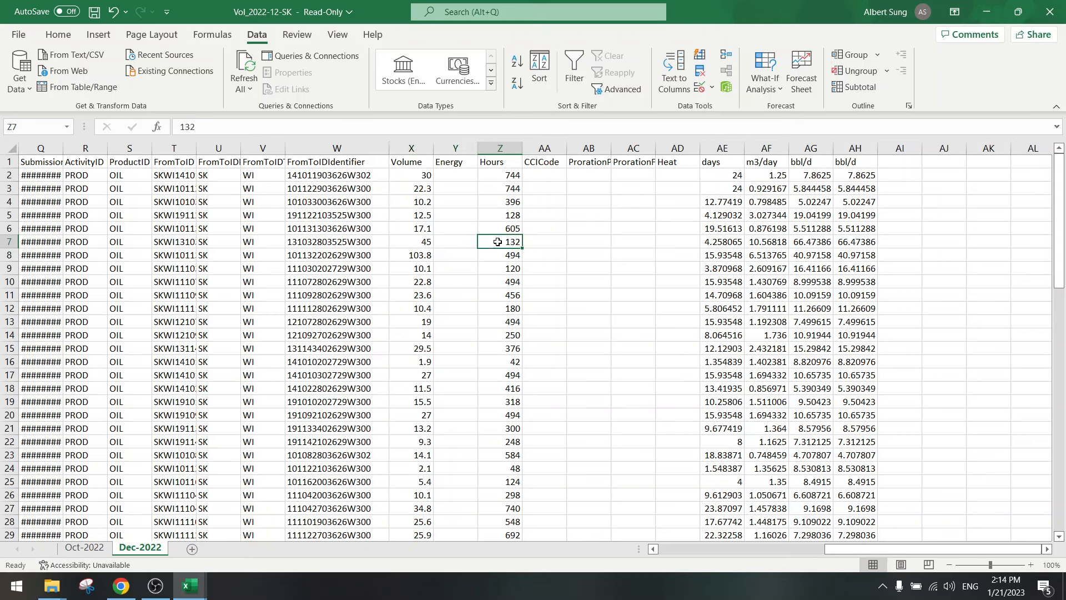
pyautogui.click(722, 242)
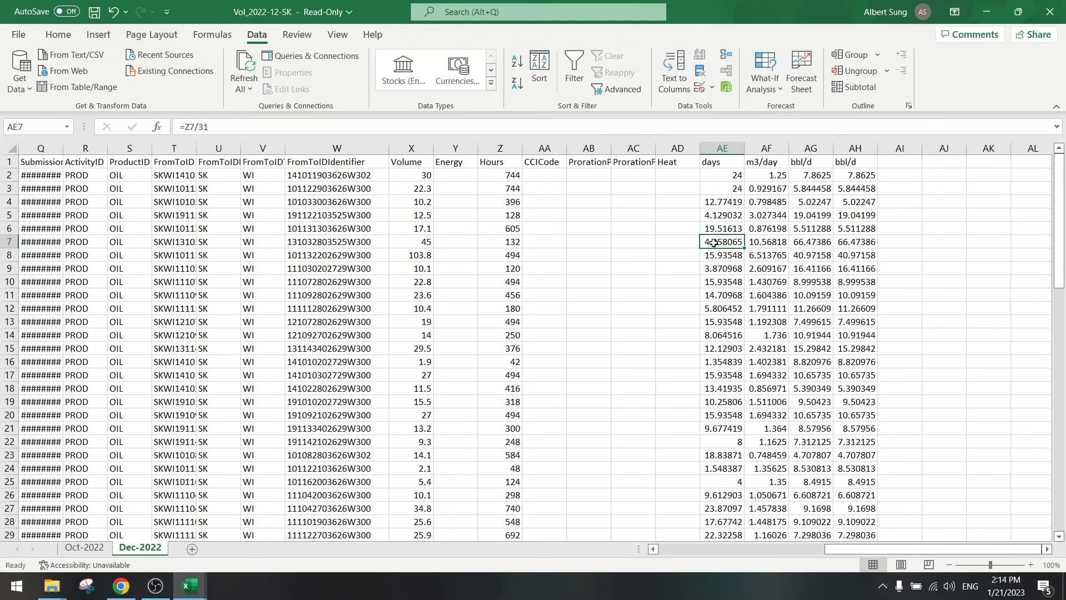
pyautogui.click(764, 241)
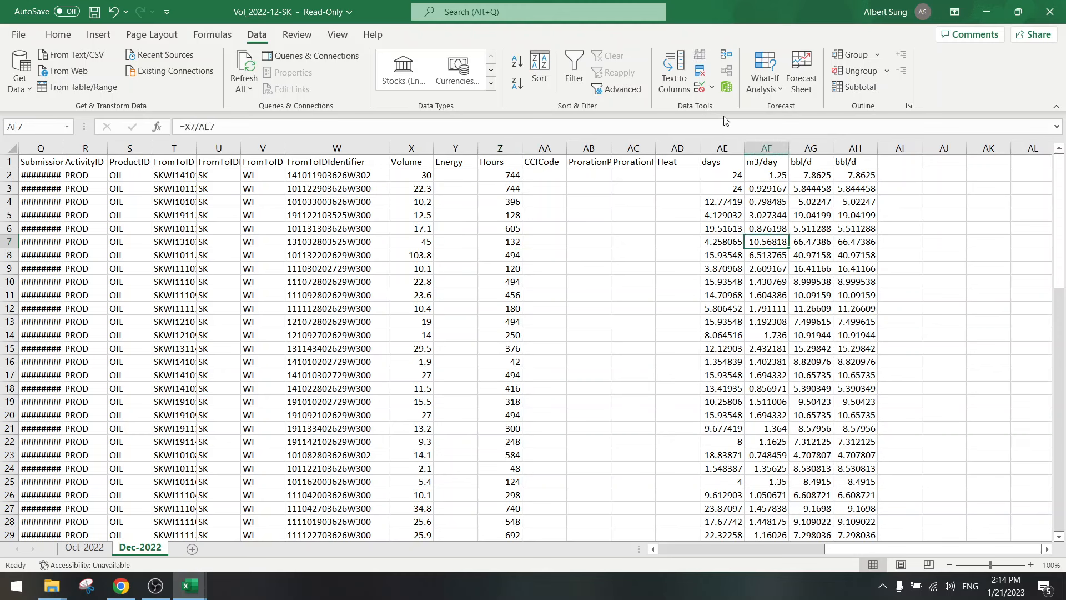
pyautogui.click(732, 128)
pyautogui.write('=X7/AE7')
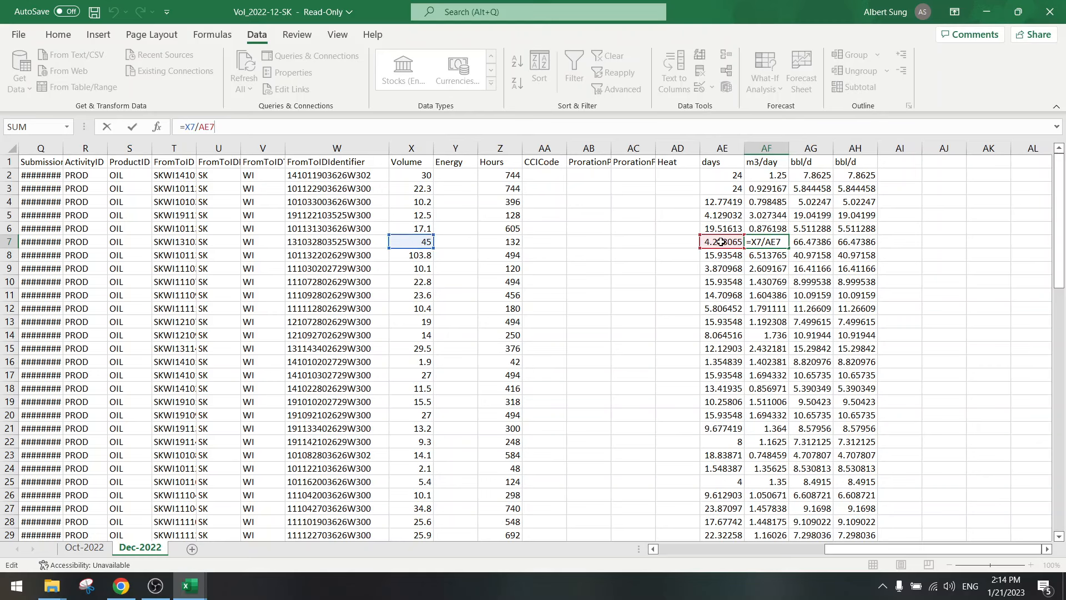
pyautogui.click(663, 240)
pyautogui.click(768, 242)
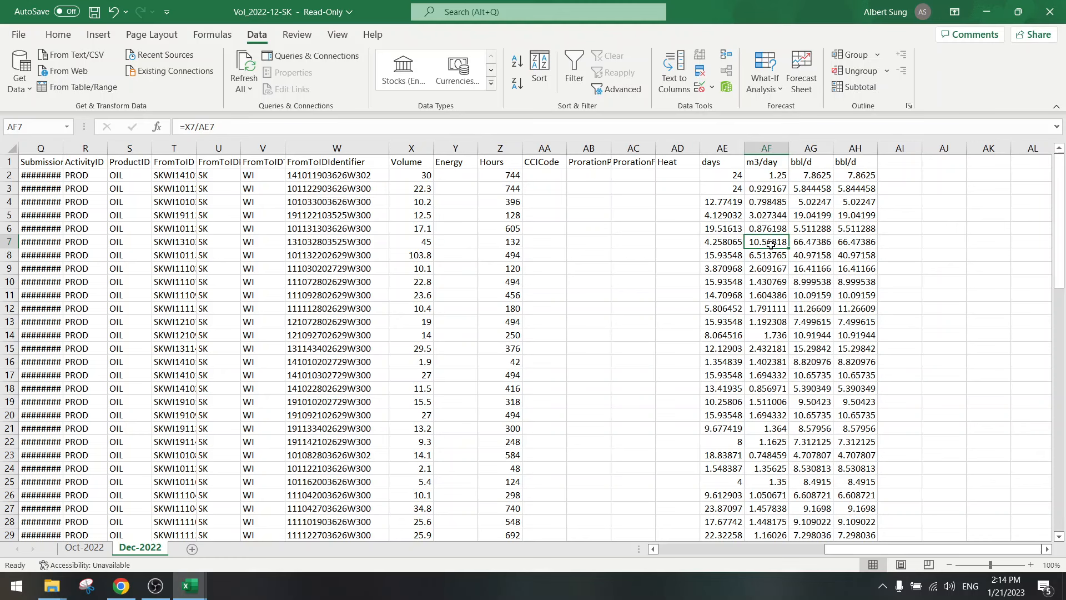
pyautogui.click(811, 242)
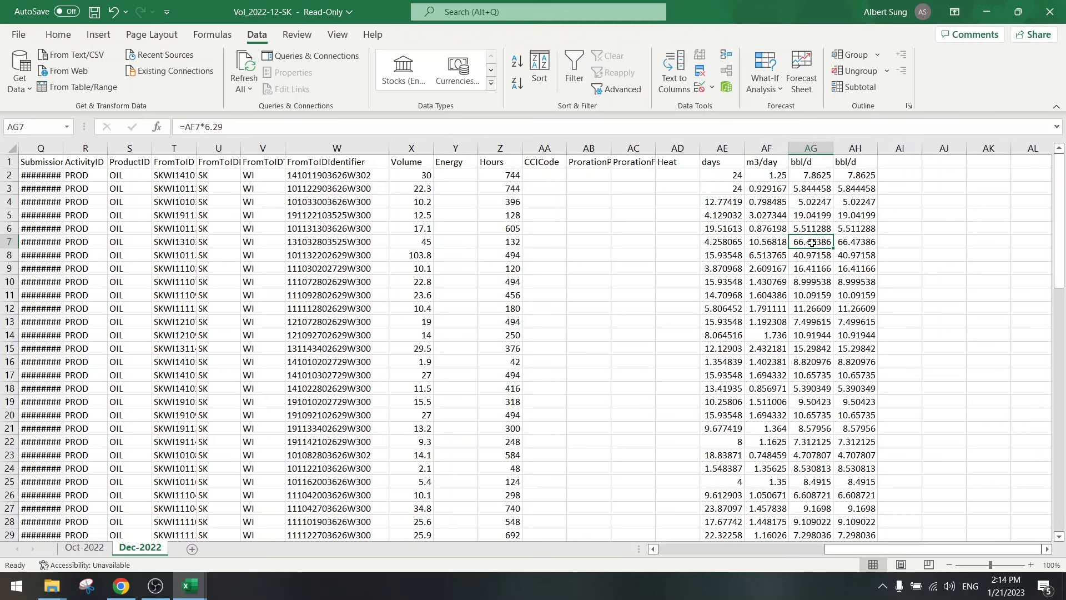
pyautogui.click(860, 242)
pyautogui.click(829, 242)
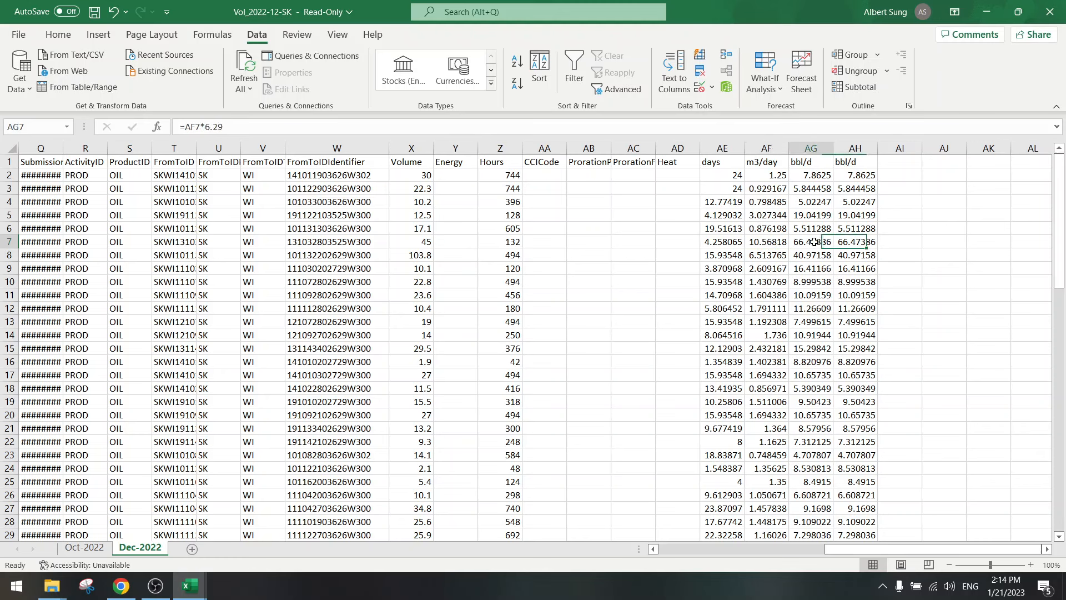
pyautogui.click(853, 245)
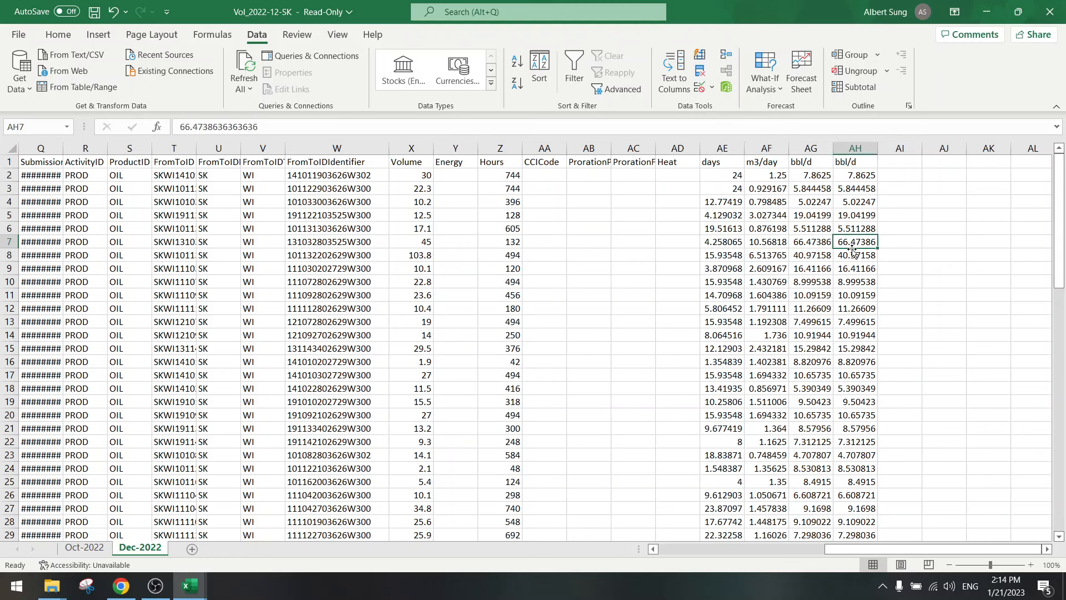
pyautogui.click(851, 255)
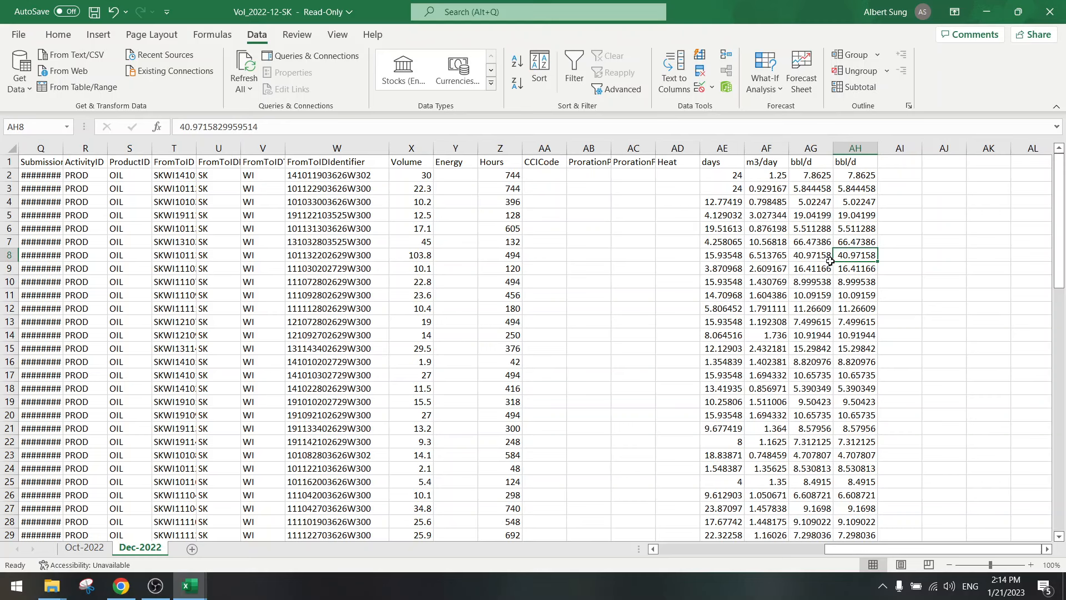
# - Return to the Oct-2022 sheet and compare the bbl/d oct and bbl/d dec values for the wells in rows 10 to 17
pyautogui.click(84, 547)
pyautogui.click(768, 298)
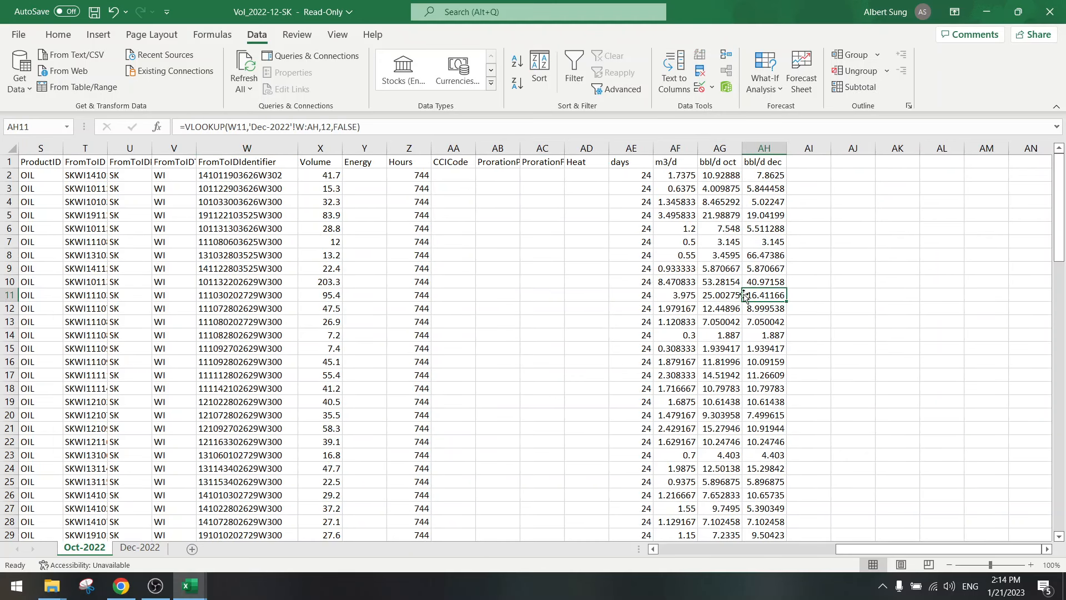
pyautogui.click(720, 282)
pyautogui.click(725, 293)
pyautogui.click(762, 295)
pyautogui.click(727, 308)
pyautogui.click(755, 309)
pyautogui.click(722, 321)
pyautogui.click(754, 323)
pyautogui.click(724, 336)
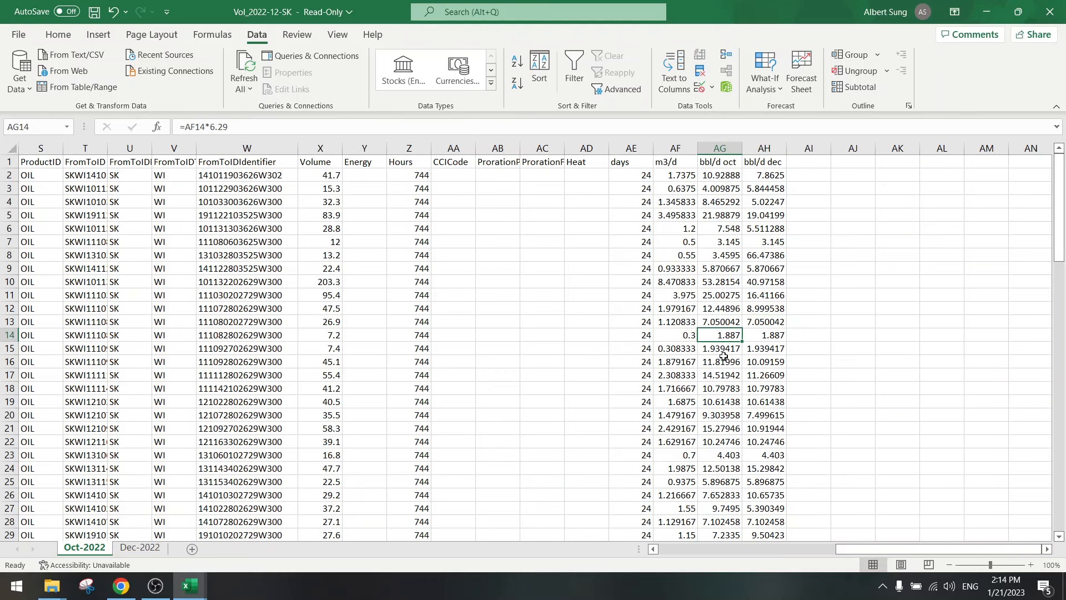
pyautogui.click(724, 352)
pyautogui.click(725, 363)
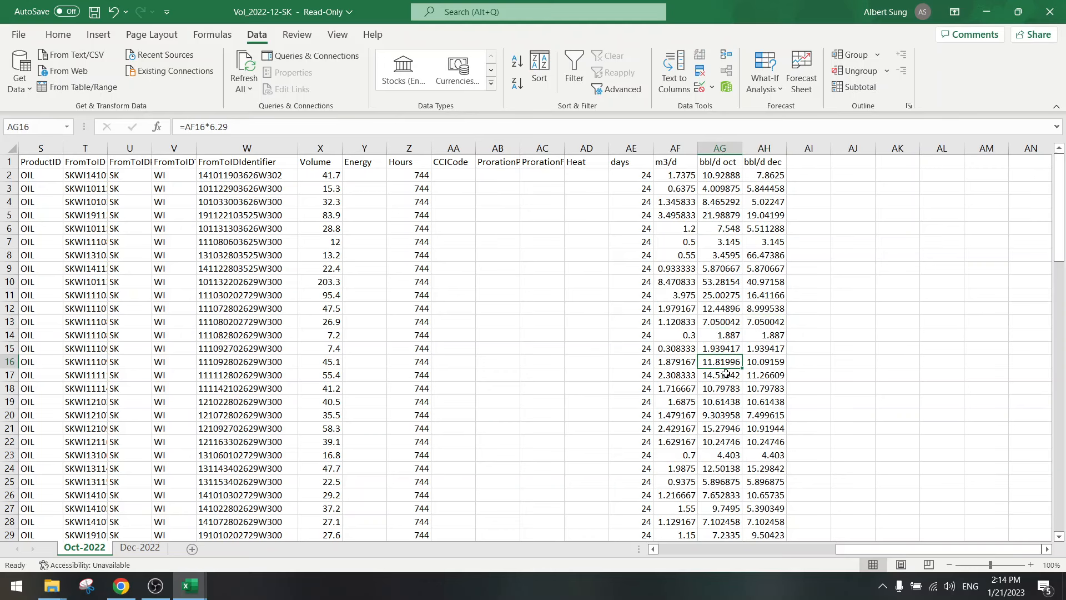
pyautogui.click(760, 362)
pyautogui.click(725, 375)
pyautogui.scroll(-3, 722, 314)
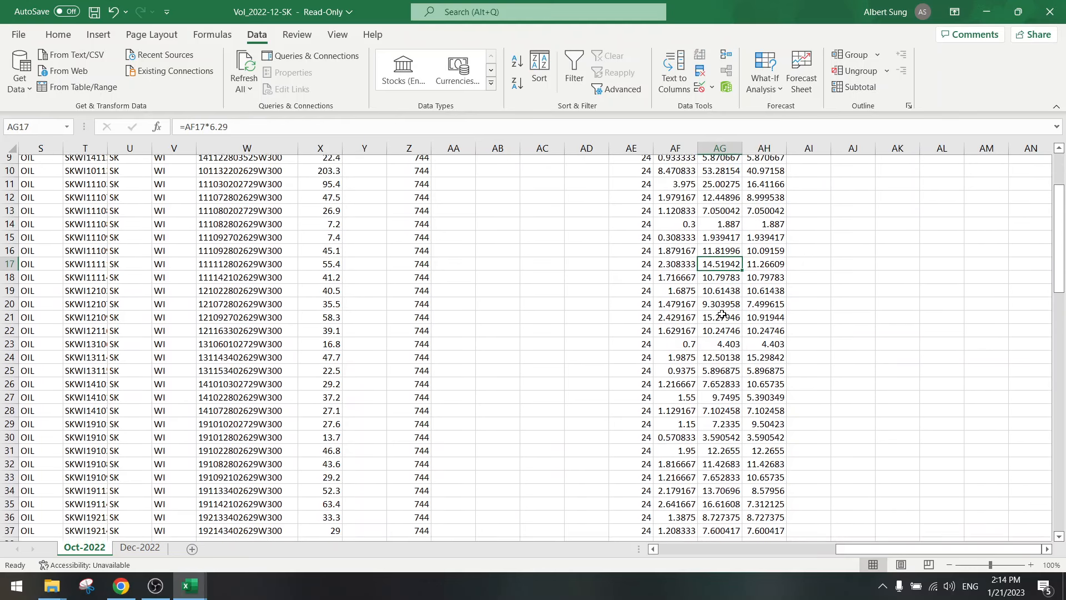
pyautogui.click(760, 265)
# - Continue comparing October and December bbl/d values for the wells in rows 18 to 25
pyautogui.click(716, 269)
pyautogui.click(716, 283)
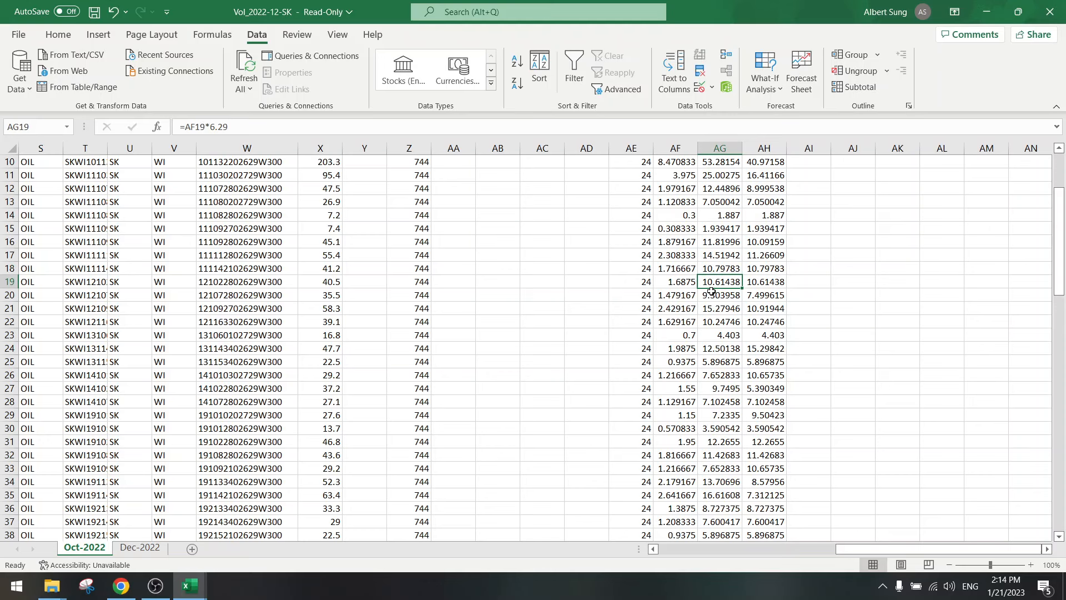
pyautogui.click(716, 295)
pyautogui.click(717, 310)
pyautogui.click(715, 323)
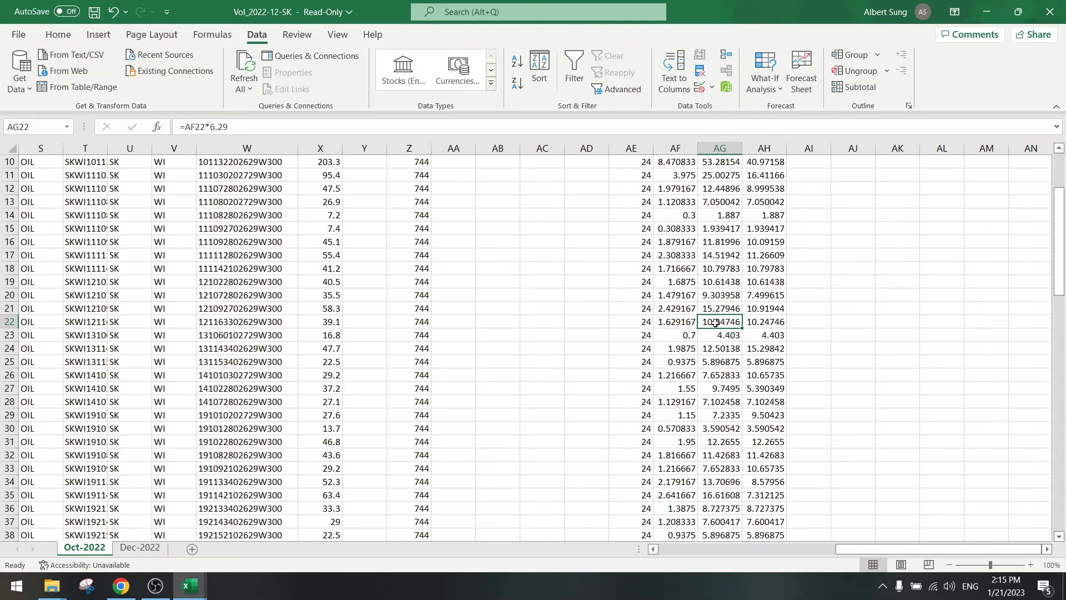
pyautogui.scroll(-1, 727, 347)
pyautogui.click(726, 309)
pyautogui.click(726, 322)
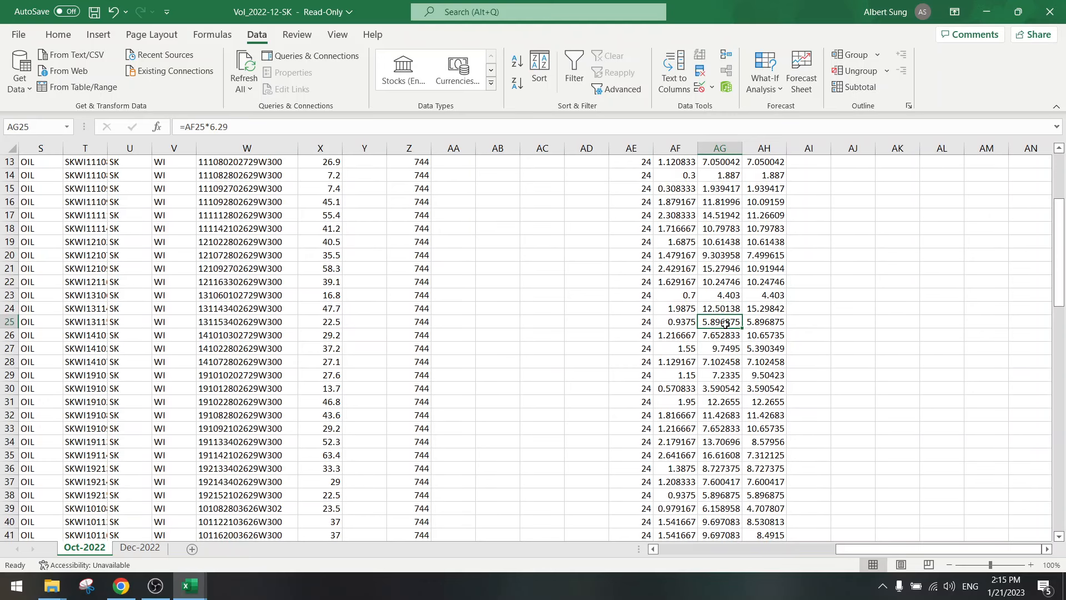
pyautogui.click(724, 309)
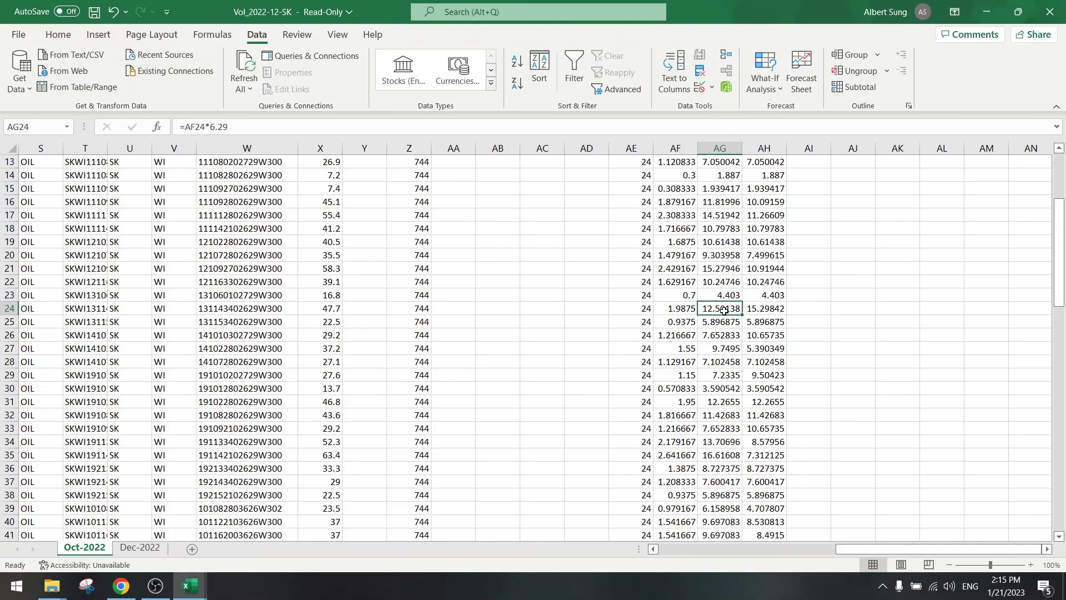
pyautogui.click(411, 309)
pyautogui.click(173, 309)
pyautogui.click(270, 309)
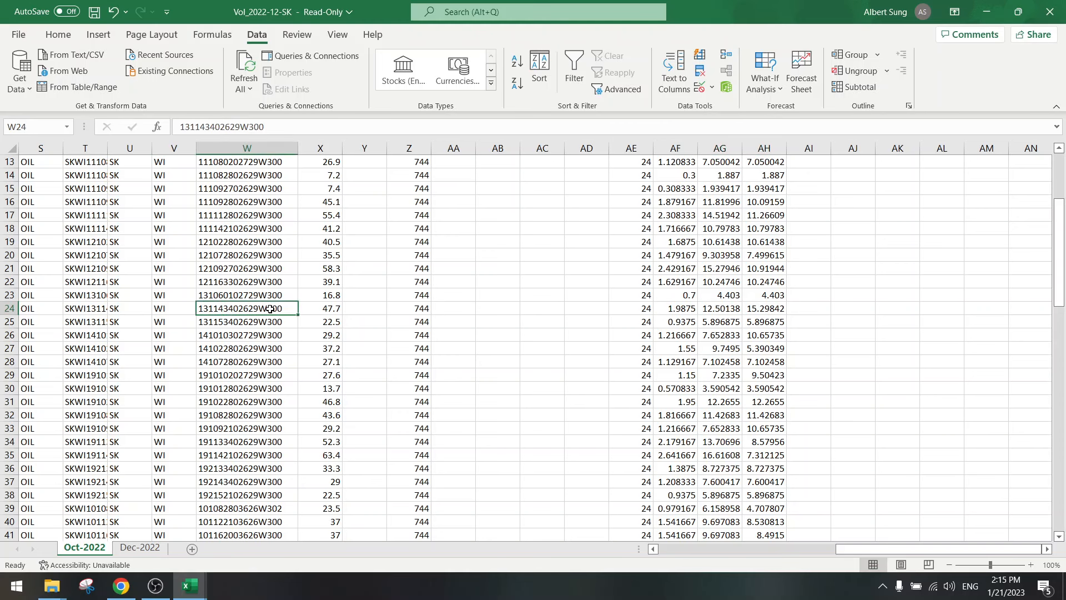
pyautogui.hotkey('ctrl', 'c')
pyautogui.click(121, 586)
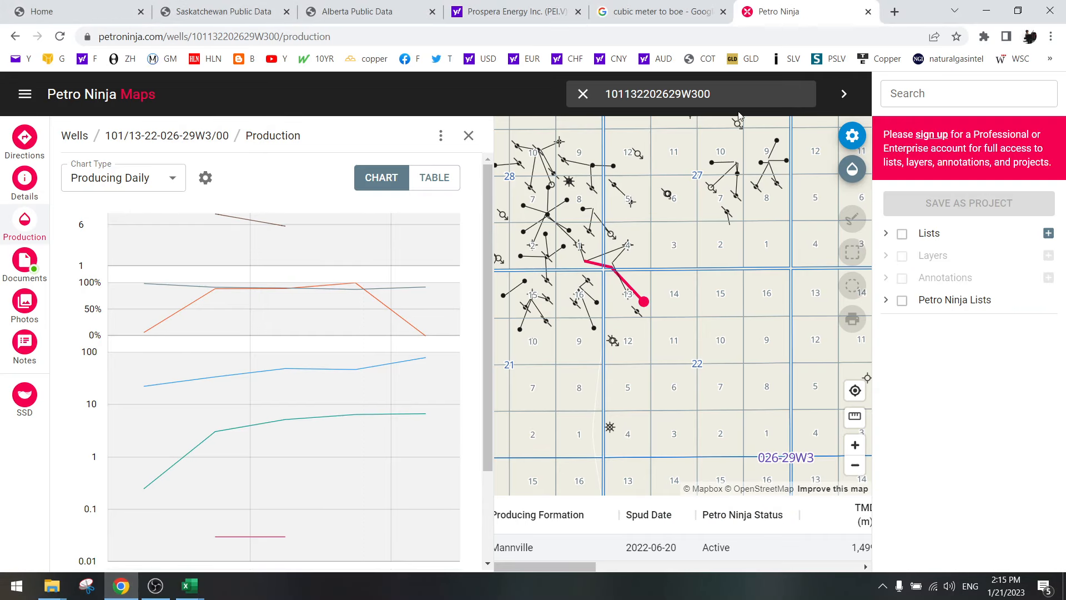
pyautogui.moveTo(608, 94); pyautogui.dragTo(739, 93)
pyautogui.hotkey('ctrl', 'v')
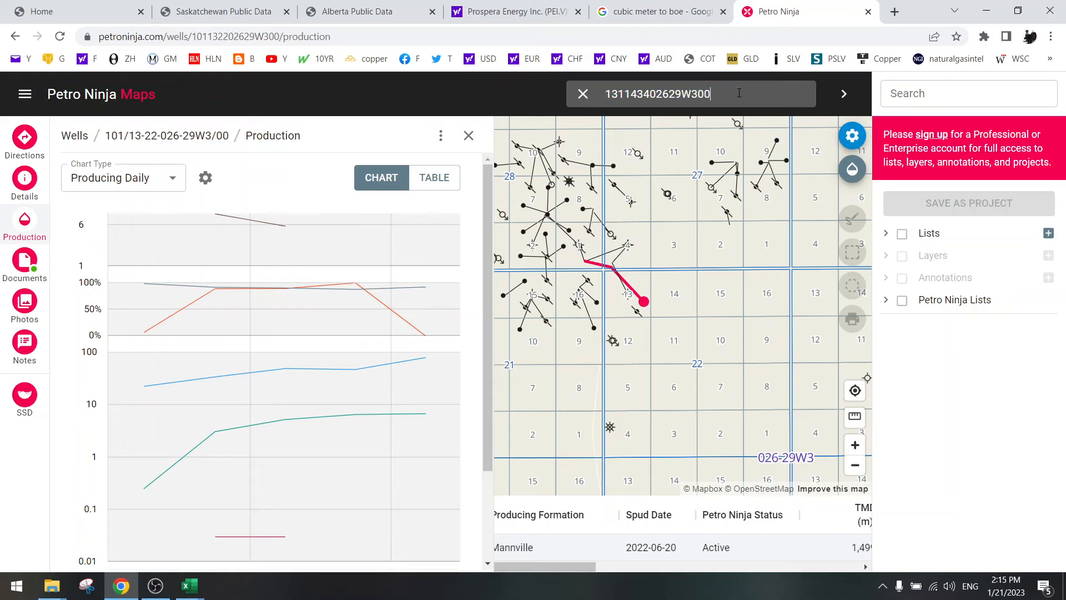
pyautogui.press('Return')
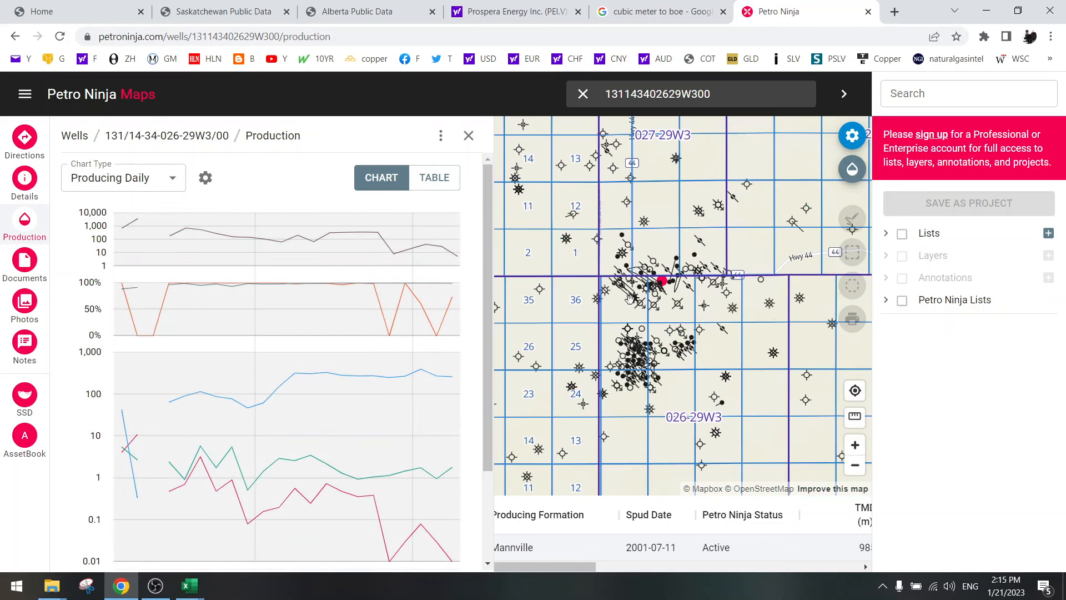
pyautogui.click(435, 179)
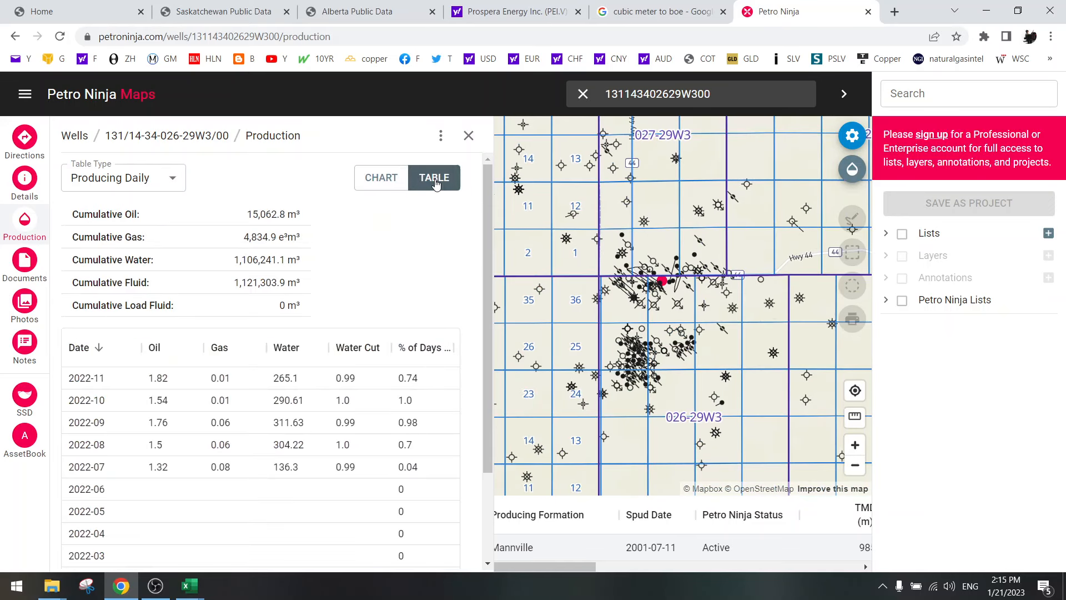
pyautogui.click(385, 184)
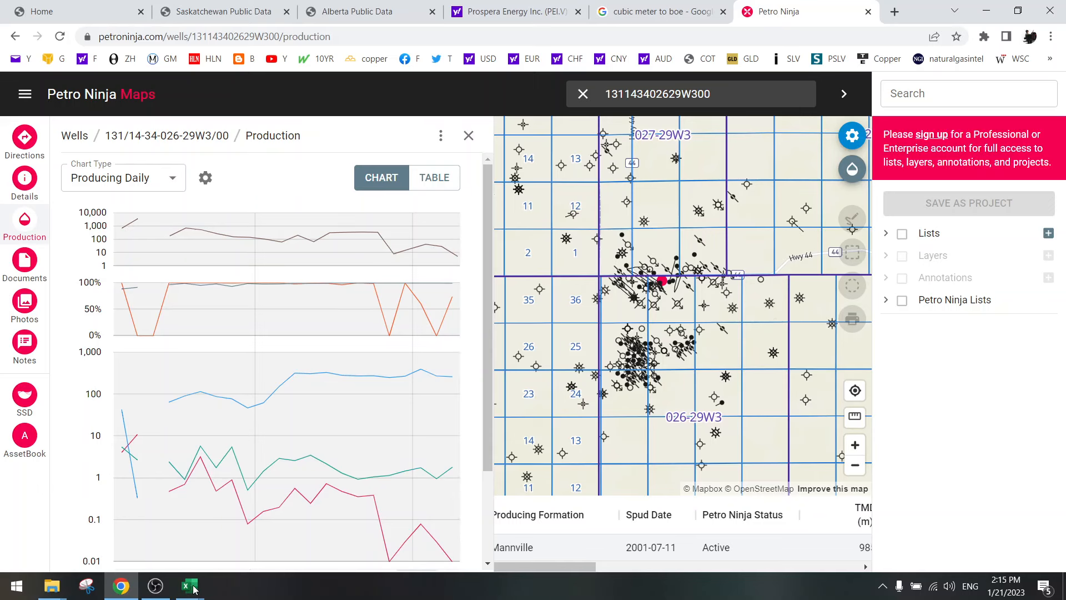
# - Return to the Vol_2022-12-SK workbook, clear the pending copy, and compare October and December bbl/d values down to row 29
pyautogui.moveTo(194, 588)
pyautogui.click(269, 538)
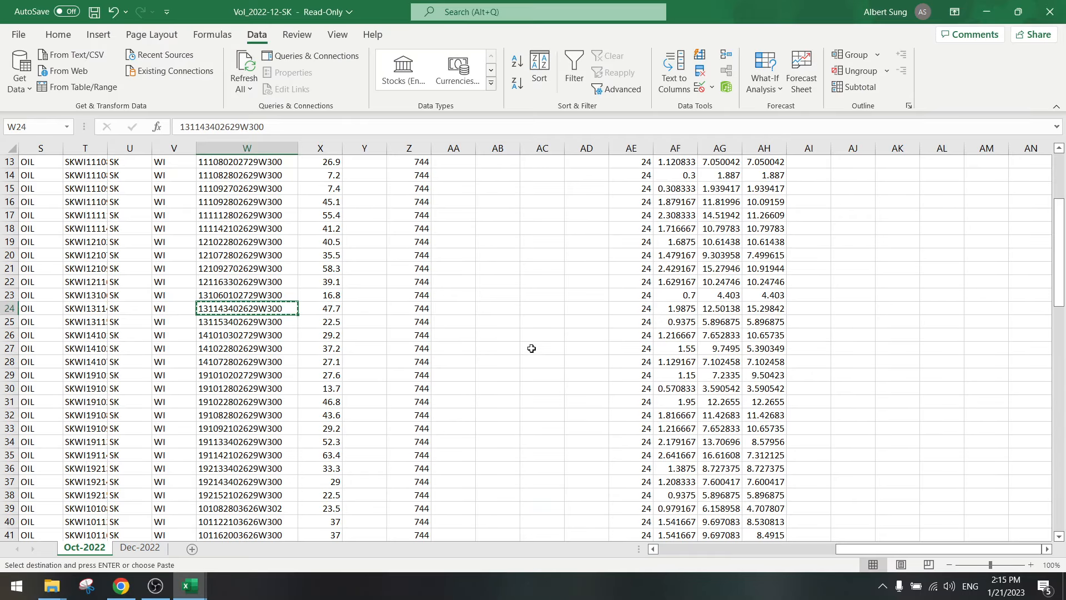
pyautogui.click(672, 322)
pyautogui.press('Escape')
pyautogui.click(677, 335)
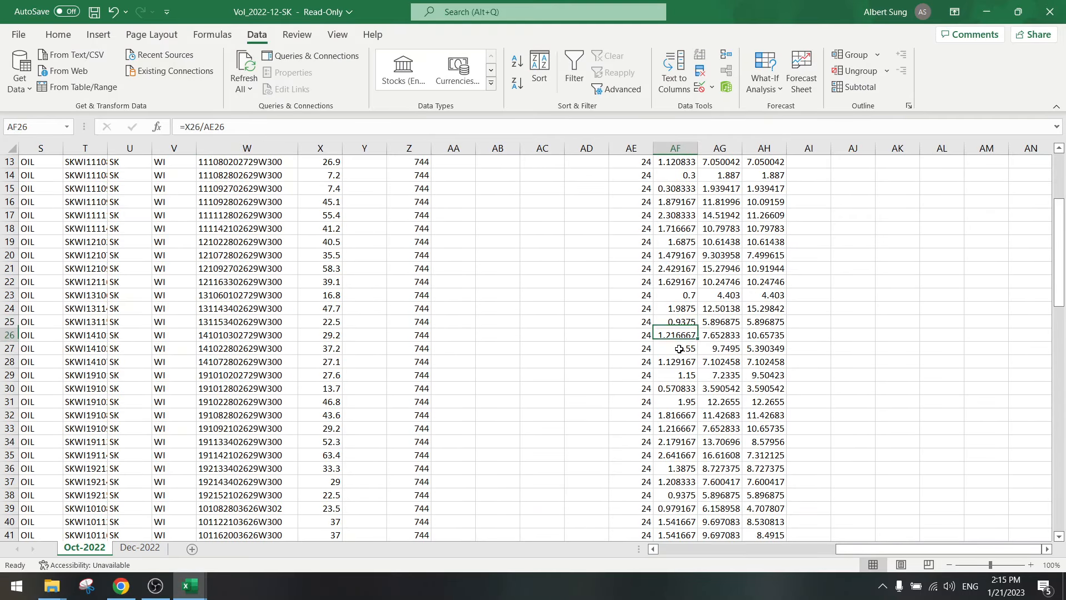
pyautogui.click(719, 337)
pyautogui.click(717, 362)
pyautogui.press('Down')
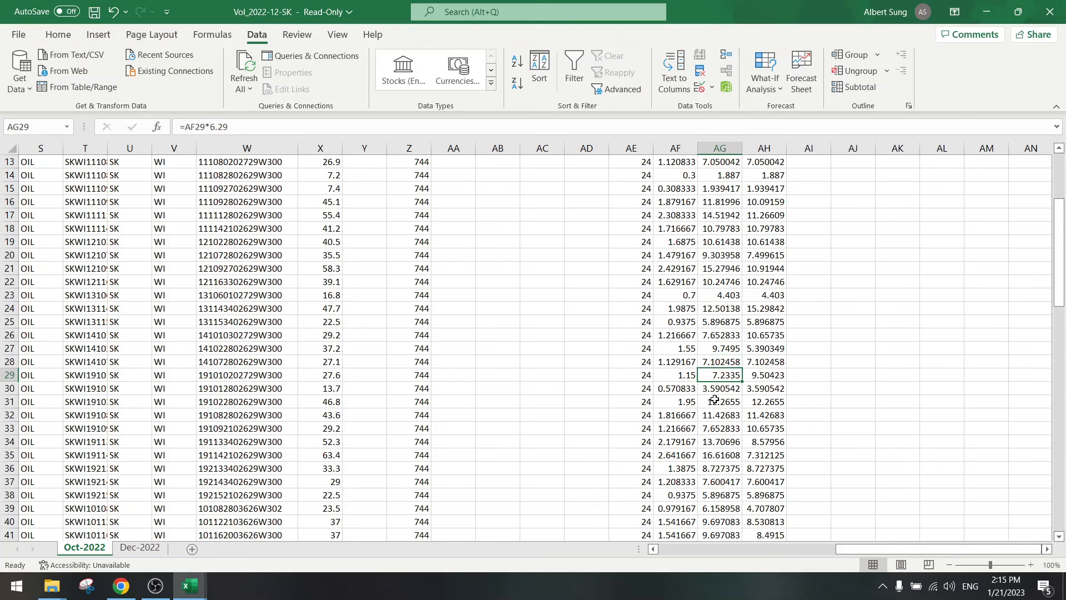
# - Compare October and December bbl/d values for the wells in rows 30 to 35
pyautogui.click(737, 384)
pyautogui.scroll(-2, 732, 400)
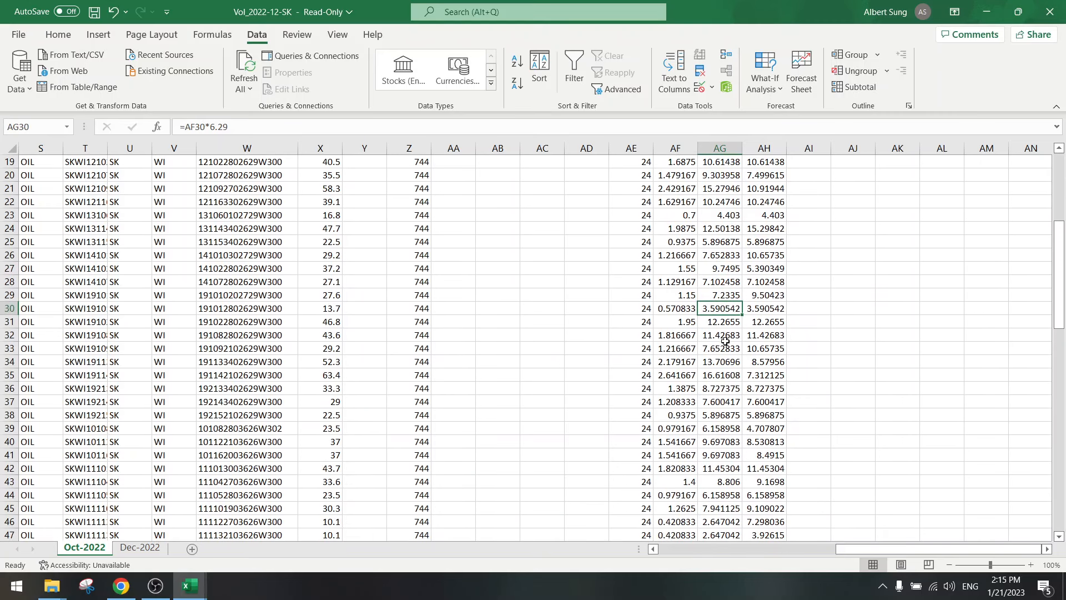
pyautogui.click(723, 326)
pyautogui.click(723, 335)
pyautogui.click(724, 349)
pyautogui.click(725, 362)
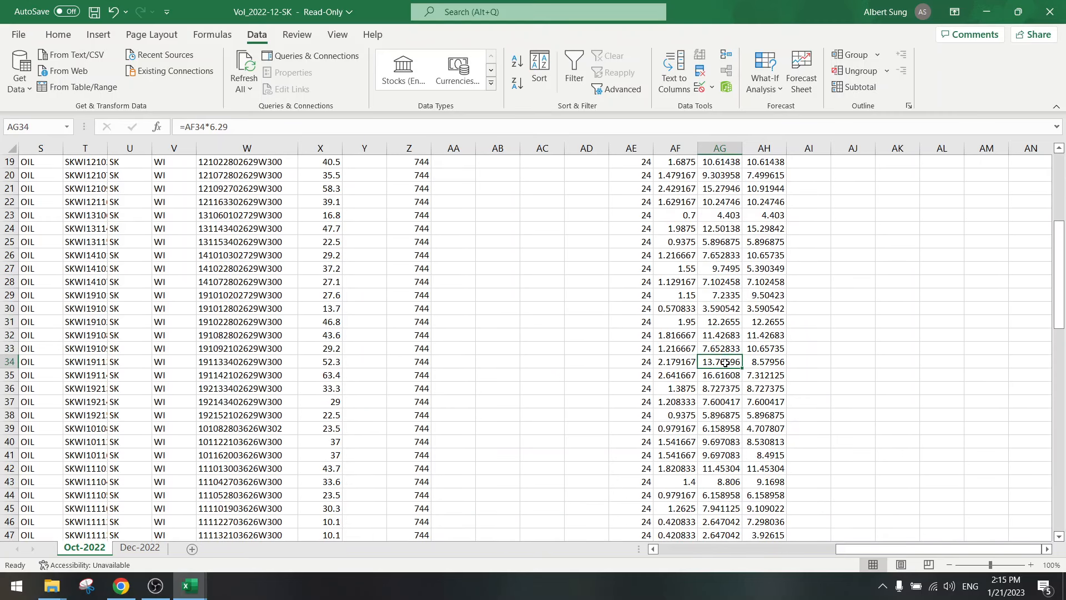
pyautogui.click(721, 377)
pyautogui.scroll(-1, 724, 399)
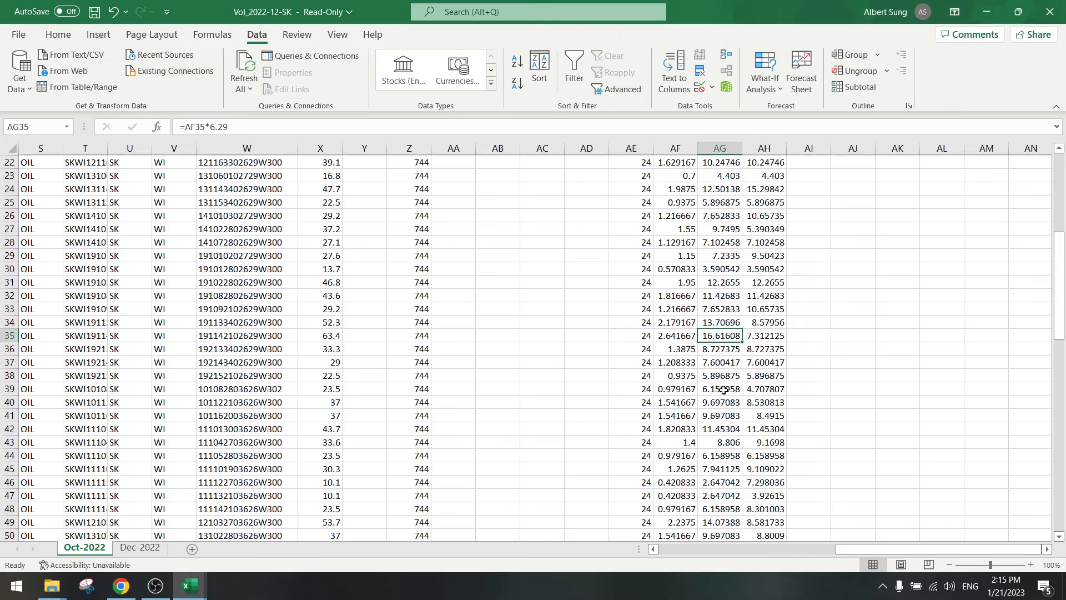
# - Continue comparing October and December bbl/d values for the wells in rows 36 to 41
pyautogui.click(725, 348)
pyautogui.click(727, 361)
pyautogui.click(730, 377)
pyautogui.click(732, 388)
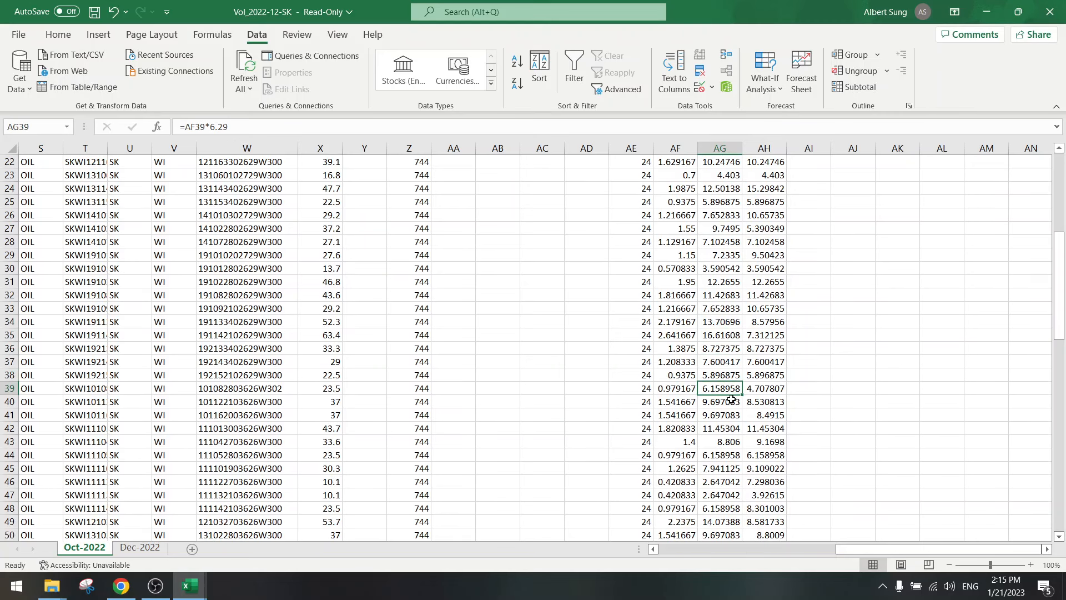
pyautogui.click(731, 401)
pyautogui.click(731, 413)
pyautogui.scroll(-1, 720, 424)
pyautogui.scroll(-1, 721, 424)
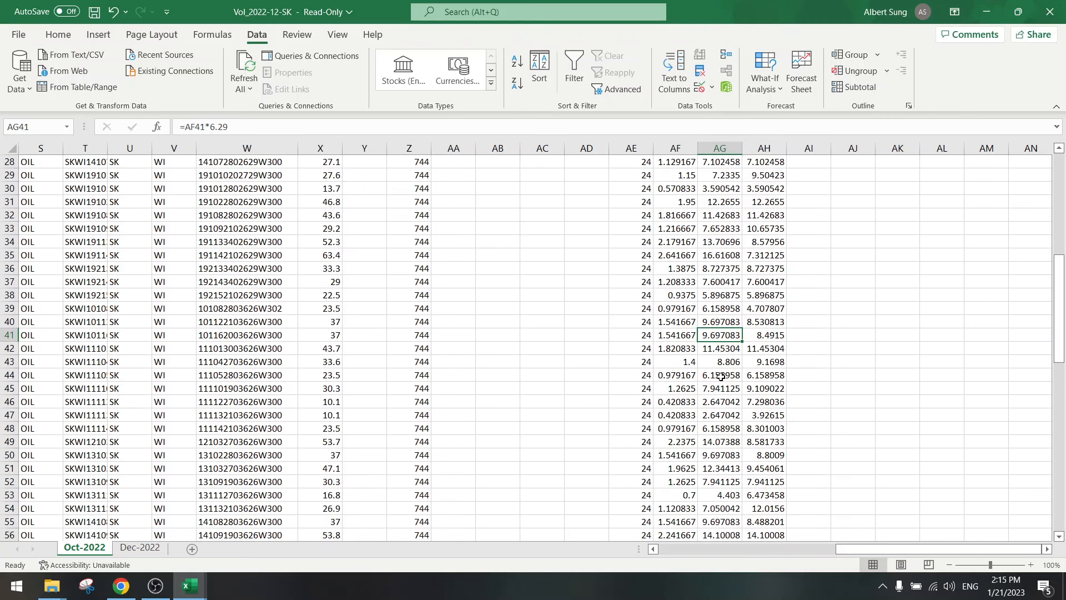
# - Check the October bbl/d values against December for the wells in rows 42 to 50
pyautogui.click(720, 348)
pyautogui.click(720, 362)
pyautogui.click(720, 375)
pyautogui.click(721, 388)
pyautogui.scroll(-2, 720, 399)
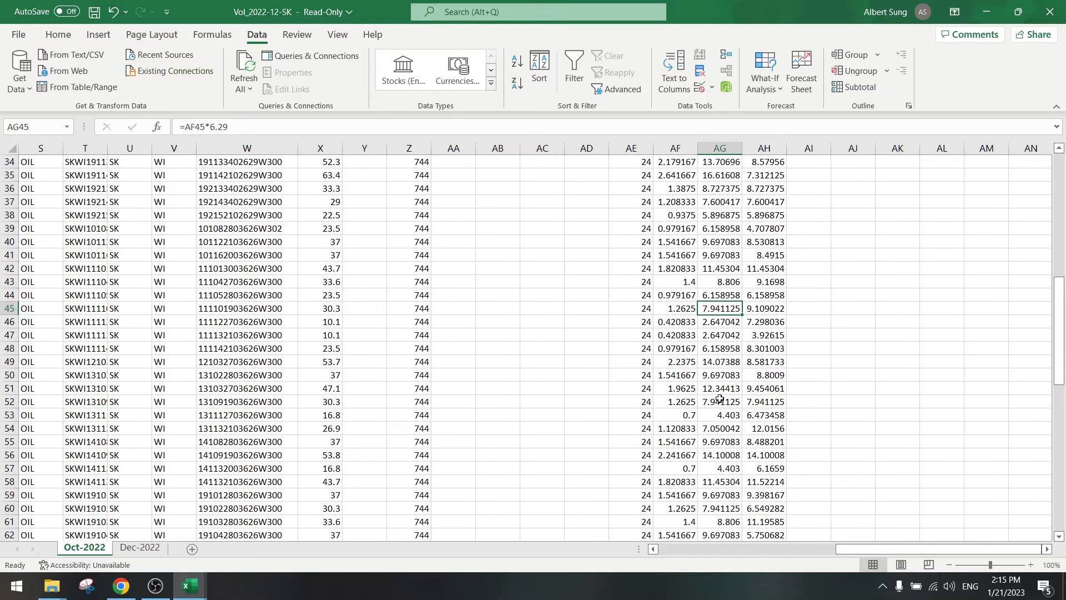
pyautogui.click(720, 324)
pyautogui.click(721, 335)
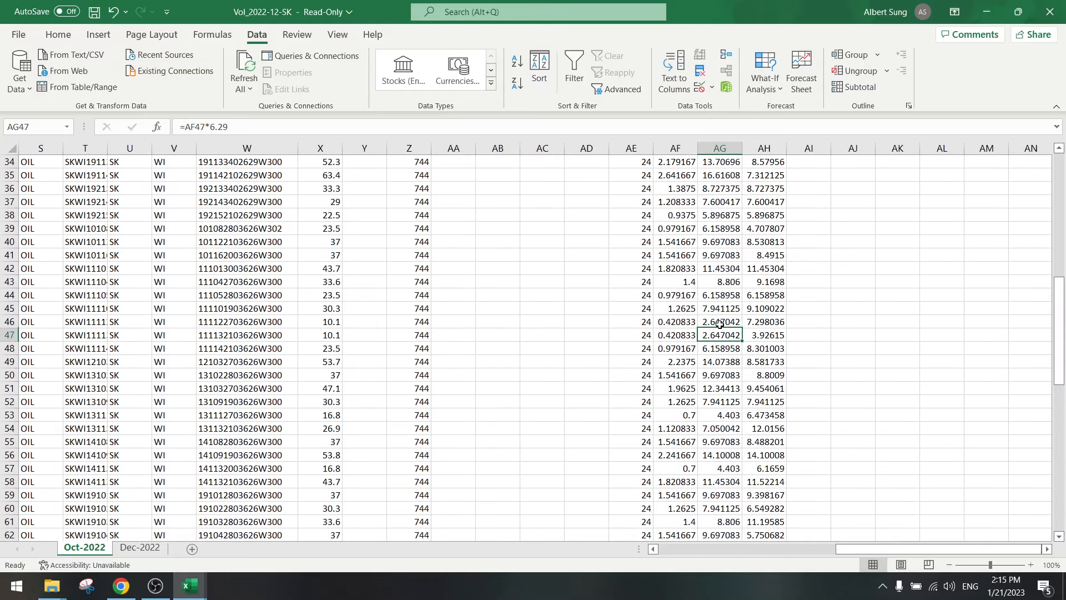
pyautogui.click(720, 350)
pyautogui.click(721, 362)
pyautogui.click(722, 373)
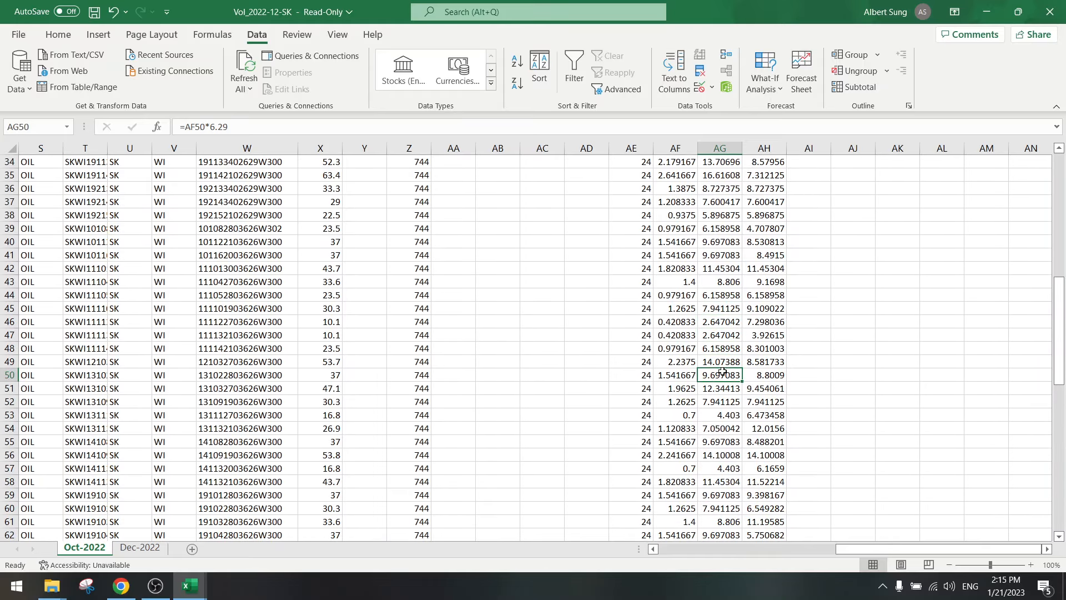
pyautogui.scroll(-2, 727, 383)
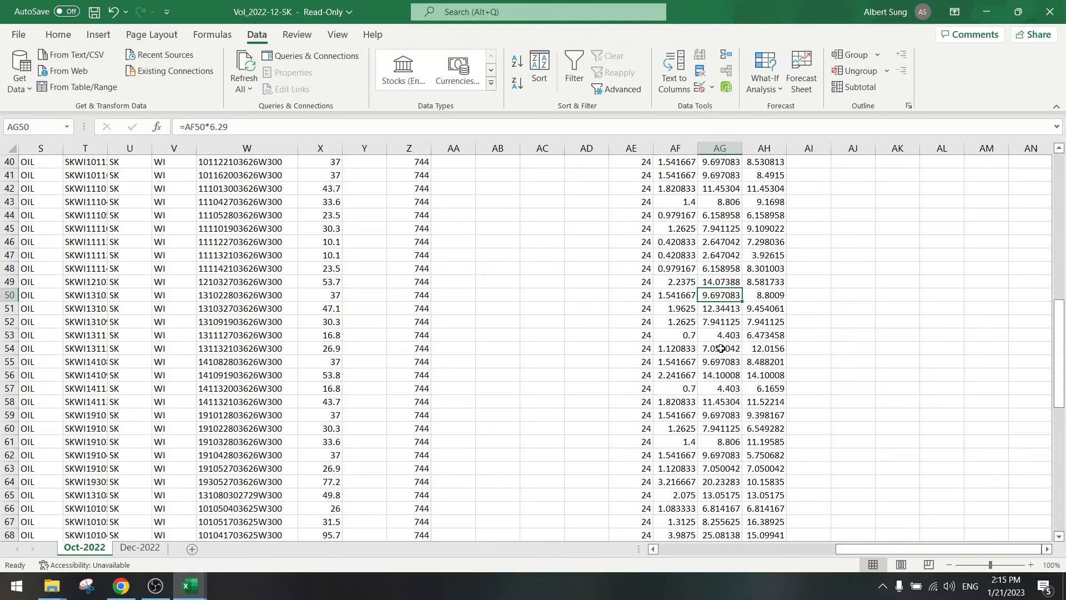
# - Go down the October bbl/d column from row 51 to row 58, comparing each well with its December value
pyautogui.press('Down')
pyautogui.press('Down')
pyautogui.press('Down')
pyautogui.press('Down')
pyautogui.press('Down')
pyautogui.press('Down')
pyautogui.press('Down')
pyautogui.press('Down')
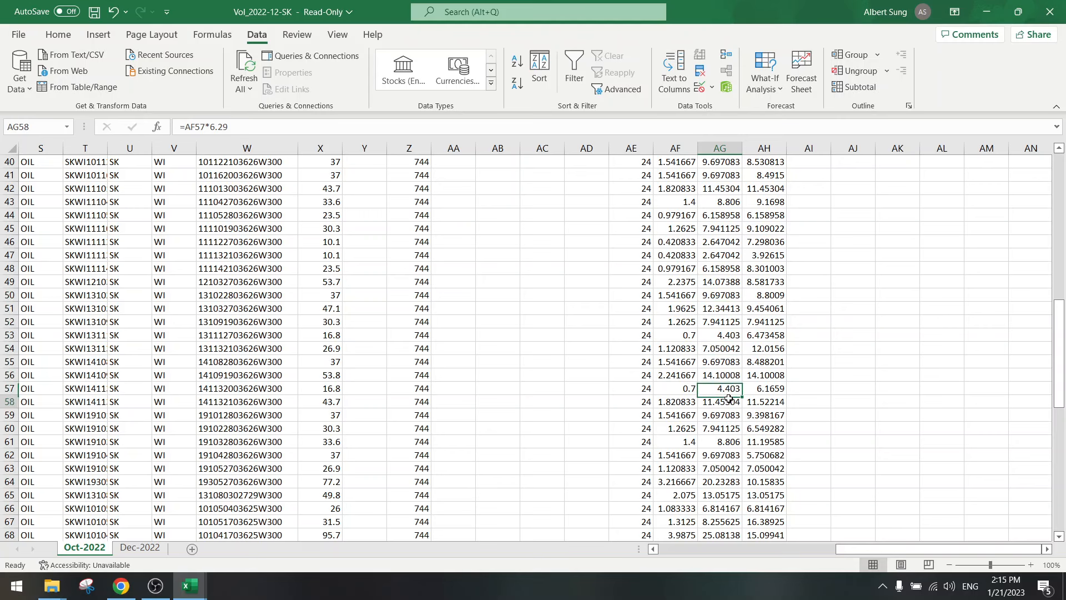
# - Compare October and December bbl/d values for the wells in rows 59 to 63
pyautogui.scroll(-2, 728, 399)
pyautogui.click(720, 337)
pyautogui.click(720, 347)
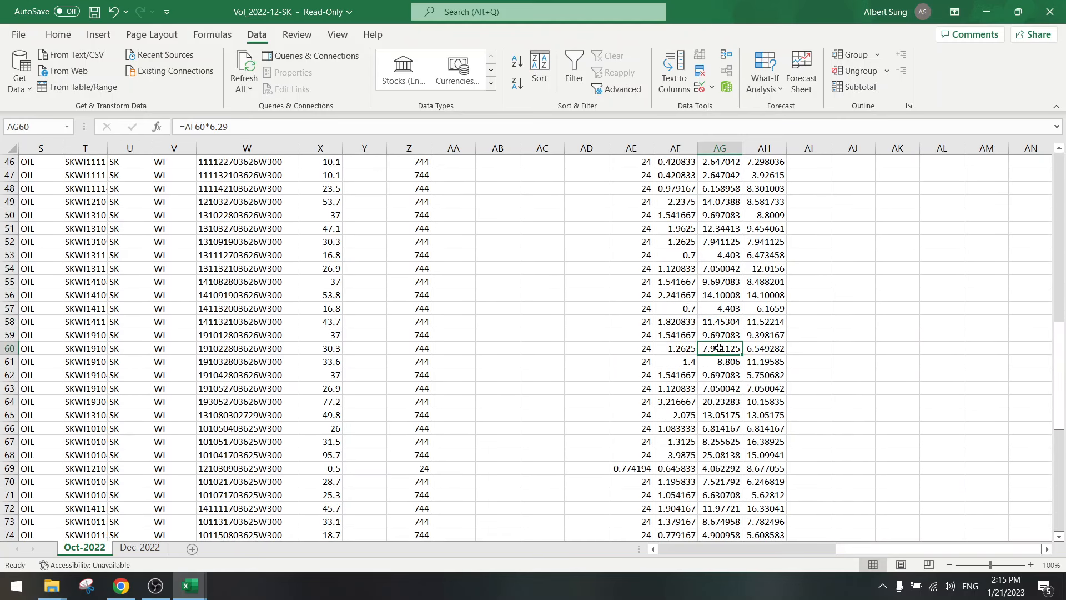
pyautogui.click(720, 362)
pyautogui.click(720, 375)
pyautogui.click(720, 388)
pyautogui.scroll(-2, 720, 389)
pyautogui.click(720, 320)
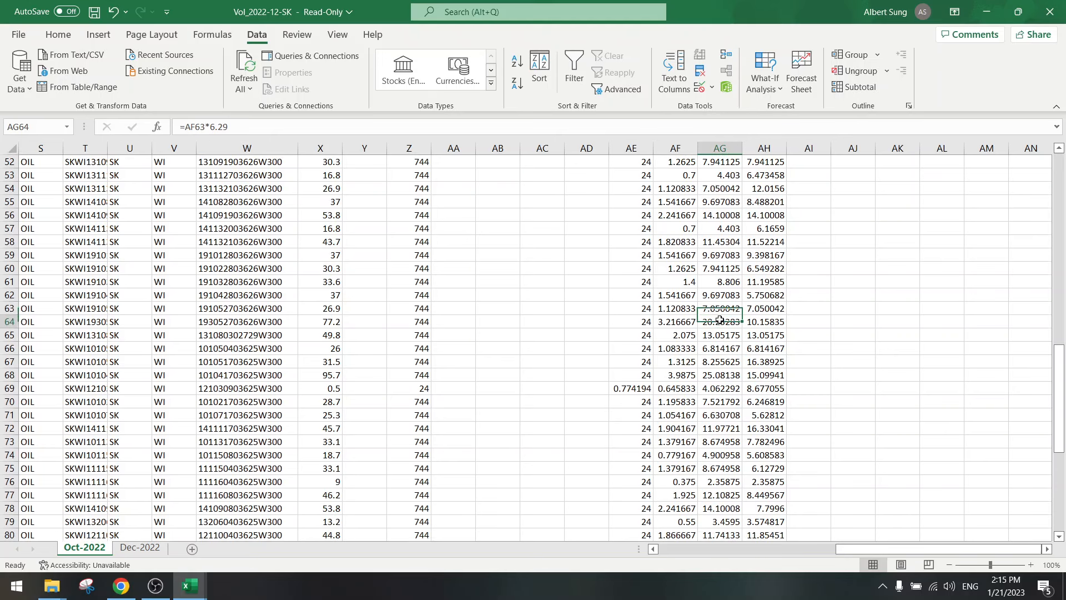
pyautogui.click(264, 324)
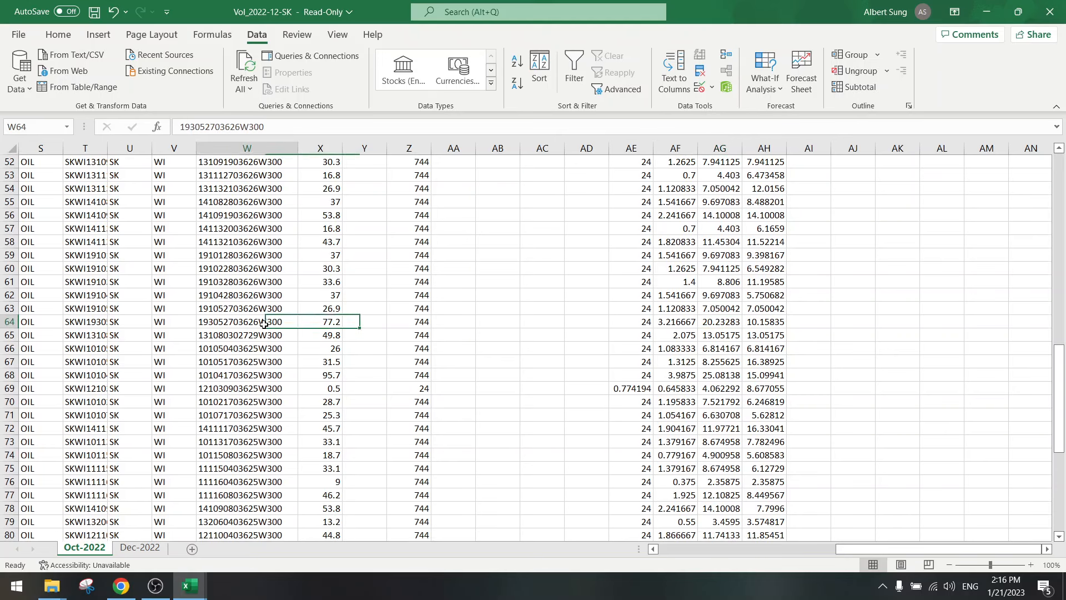
pyautogui.hotkey('ctrl', 'c')
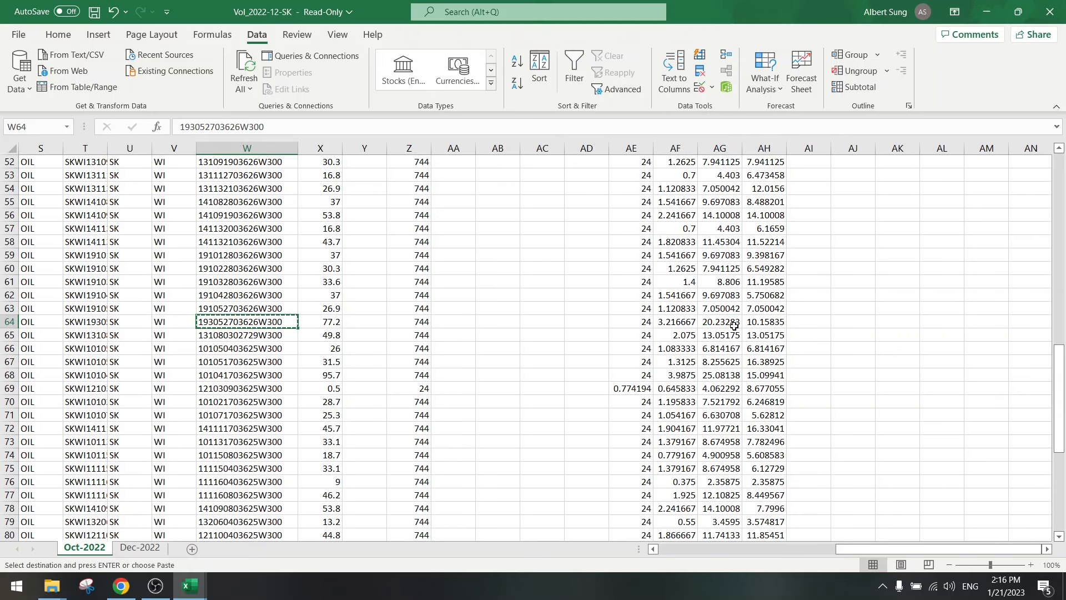
pyautogui.click(121, 586)
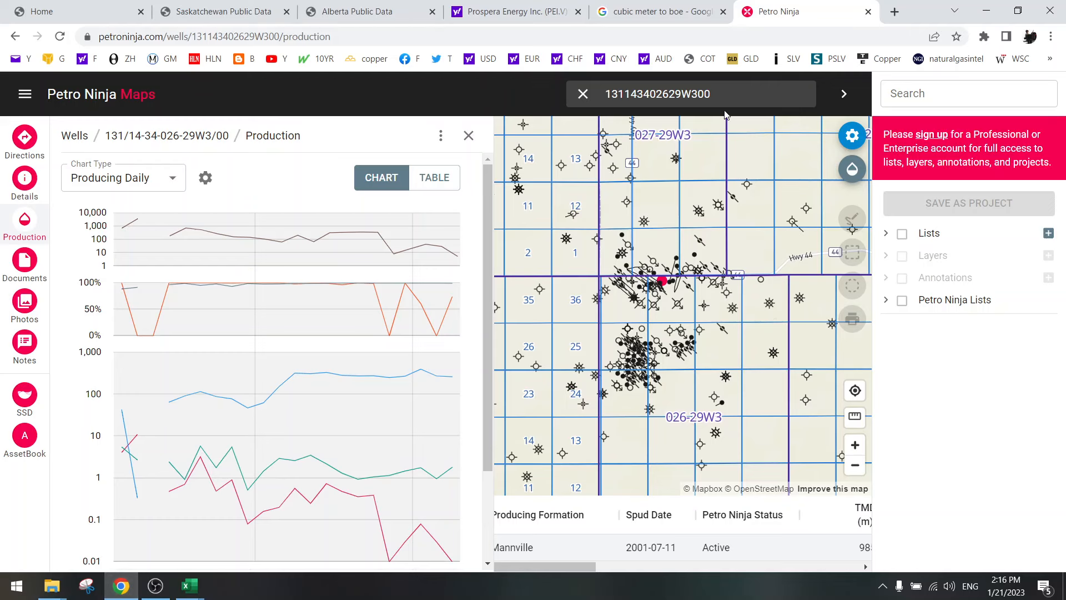
pyautogui.click(599, 94)
pyautogui.hotkey('ctrl', 'v')
pyautogui.press('Return')
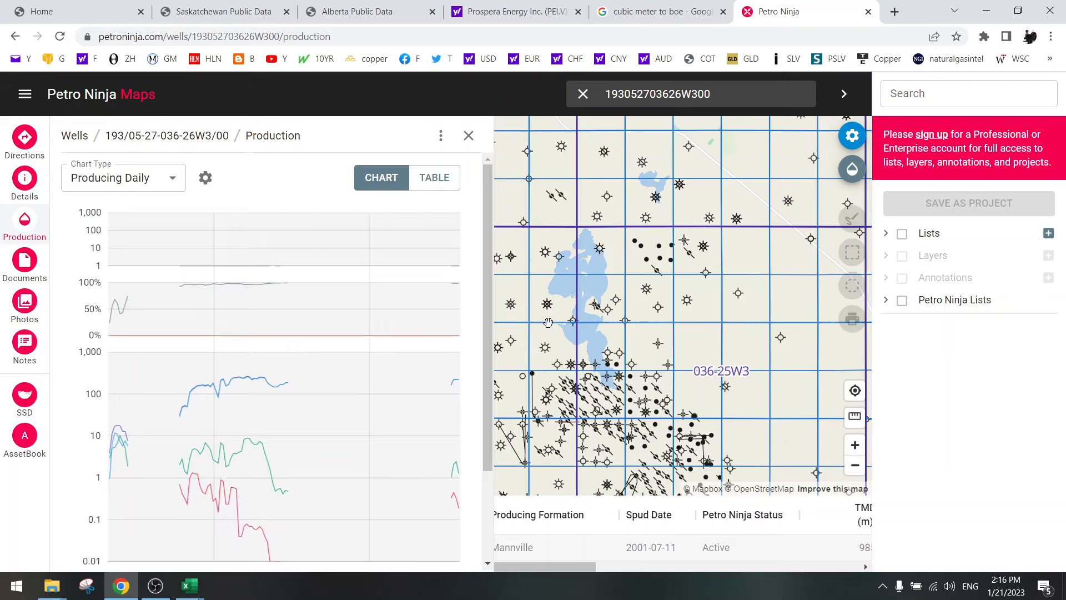
pyautogui.click(442, 190)
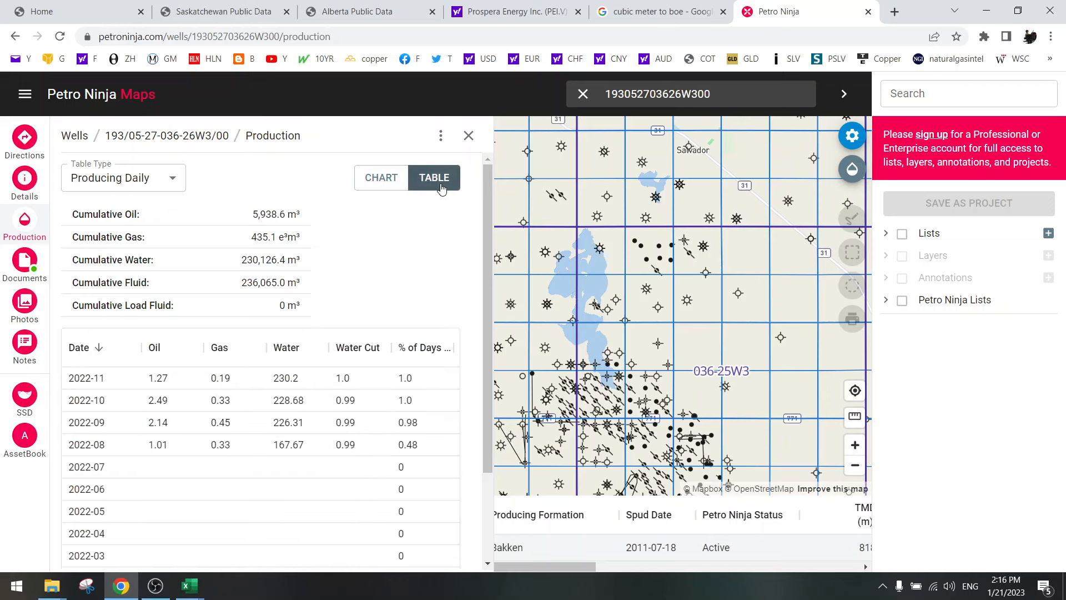
pyautogui.click(378, 179)
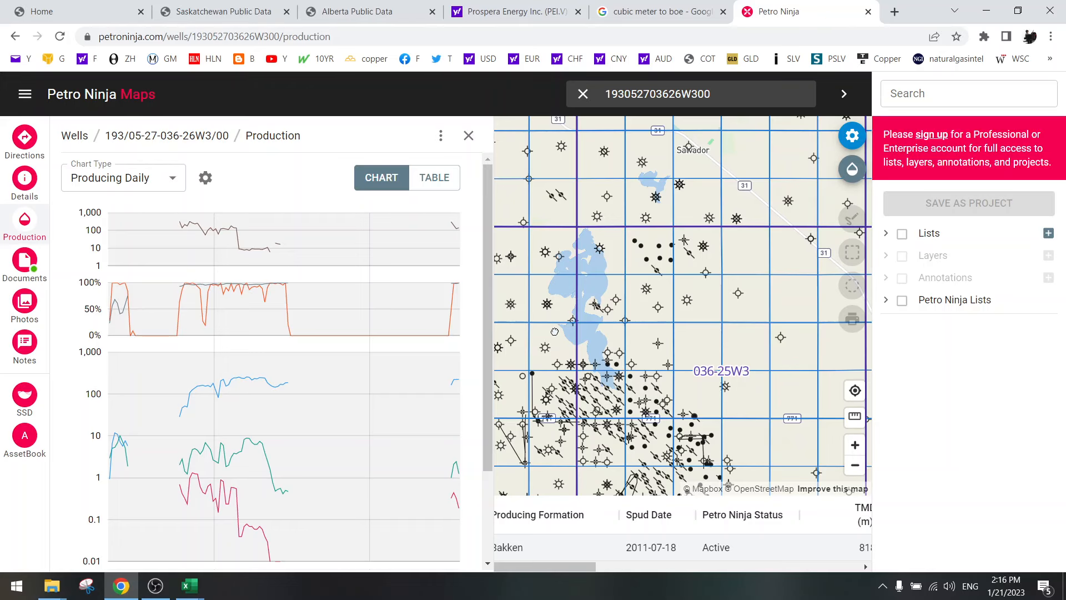
pyautogui.moveTo(555, 331); pyautogui.dragTo(699, 289)
pyautogui.moveTo(579, 334)
pyautogui.mouseDown()
pyautogui.moveTo(722, 349)
pyautogui.moveTo(695, 340)
pyautogui.moveTo(663, 353)
pyautogui.mouseUp()
pyautogui.scroll(-1, 708, 319)
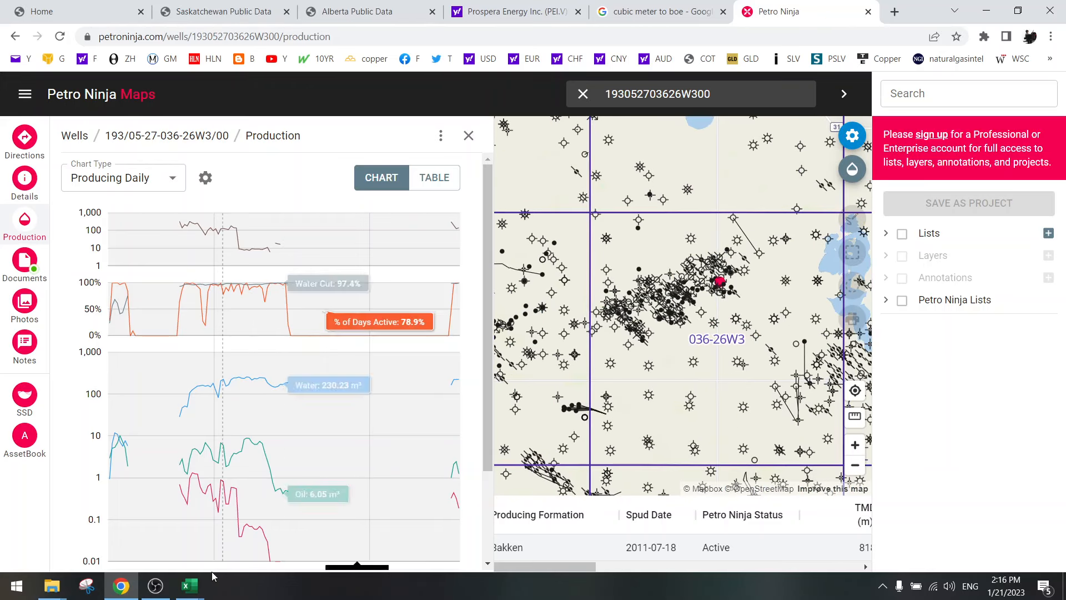
# - Return to the Vol_2022-12-SK workbook, clear the pending copy, and compare October and December bbl/d values for rows 65 to 70
pyautogui.moveTo(190, 586)
pyautogui.click(288, 512)
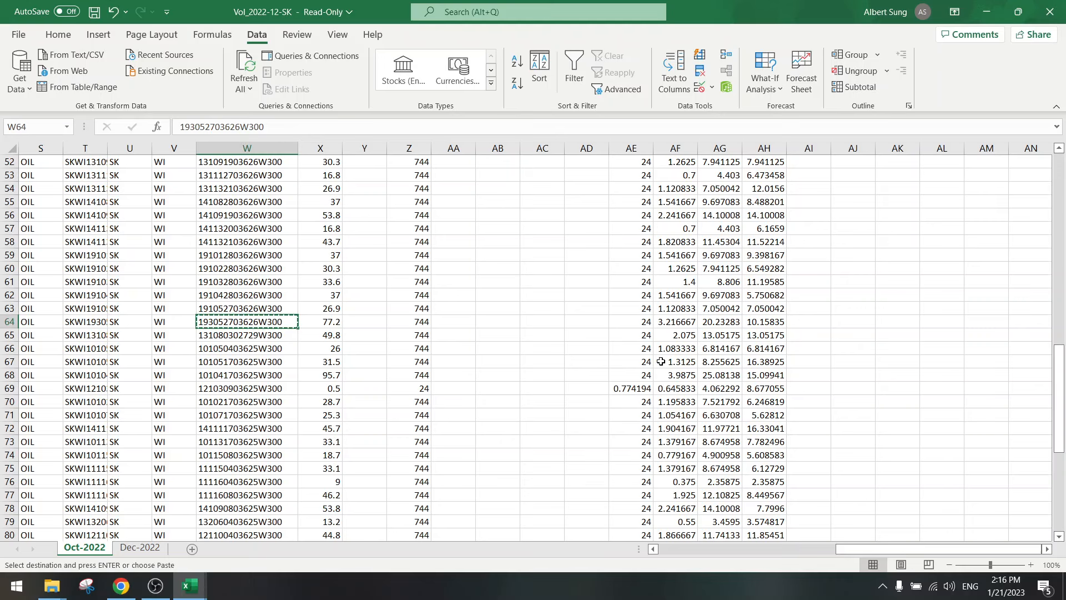
pyautogui.press('Escape')
pyautogui.click(714, 335)
pyautogui.click(722, 348)
pyautogui.click(722, 362)
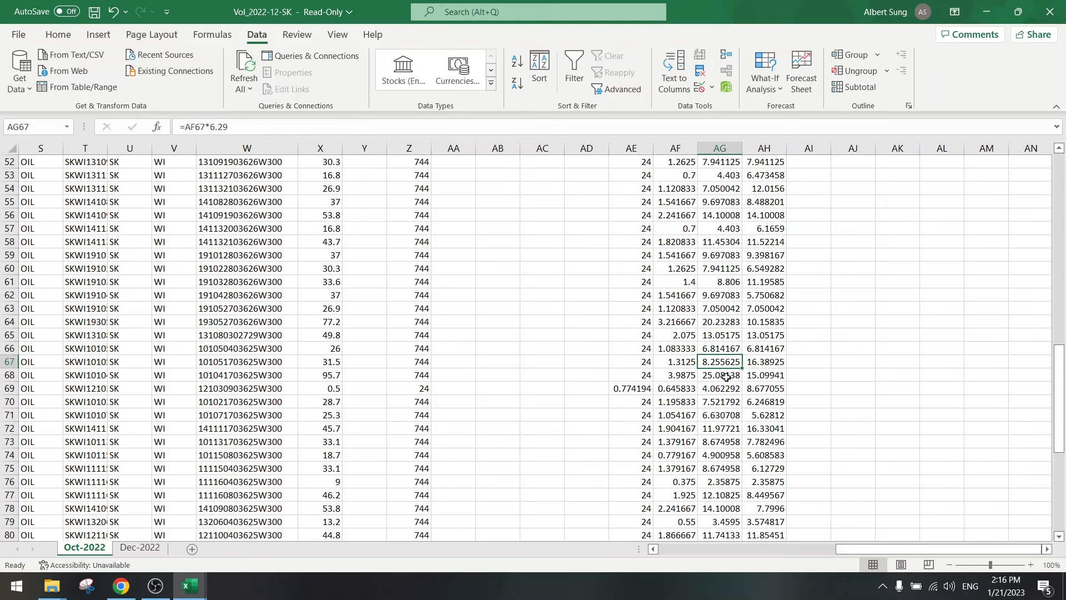
pyautogui.click(723, 375)
pyautogui.click(724, 388)
pyautogui.click(725, 401)
# - Continue comparing October and December bbl/d values for the wells in rows 71 to 76
pyautogui.scroll(-1, 726, 404)
pyautogui.scroll(-1, 726, 404)
pyautogui.press('Down')
pyautogui.press('Down')
pyautogui.press('Down')
pyautogui.press('Down')
pyautogui.press('Down')
pyautogui.press('Down')
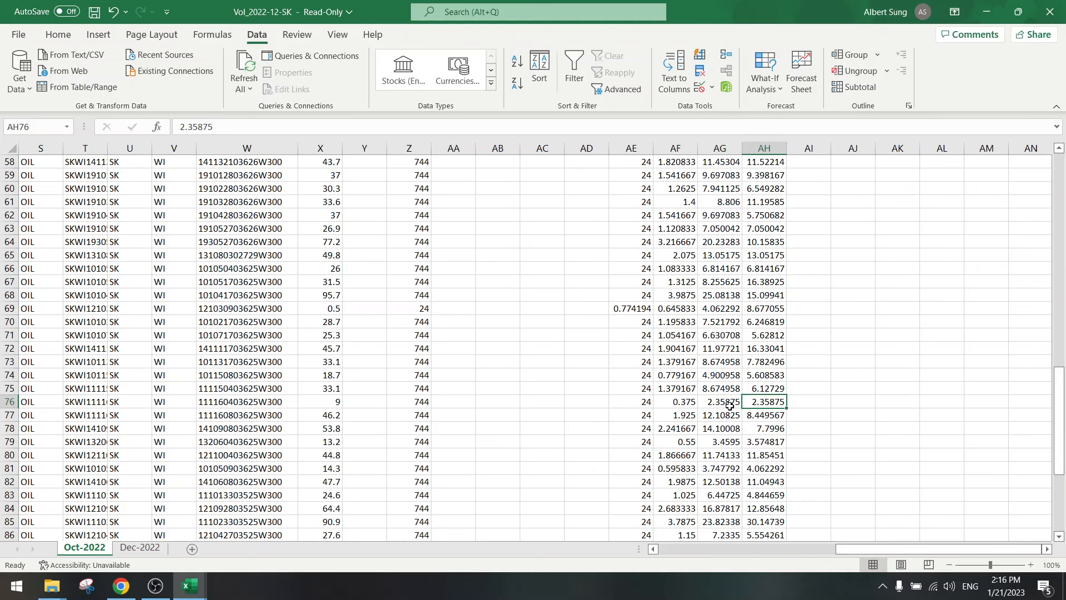
pyautogui.scroll(-3, 727, 388)
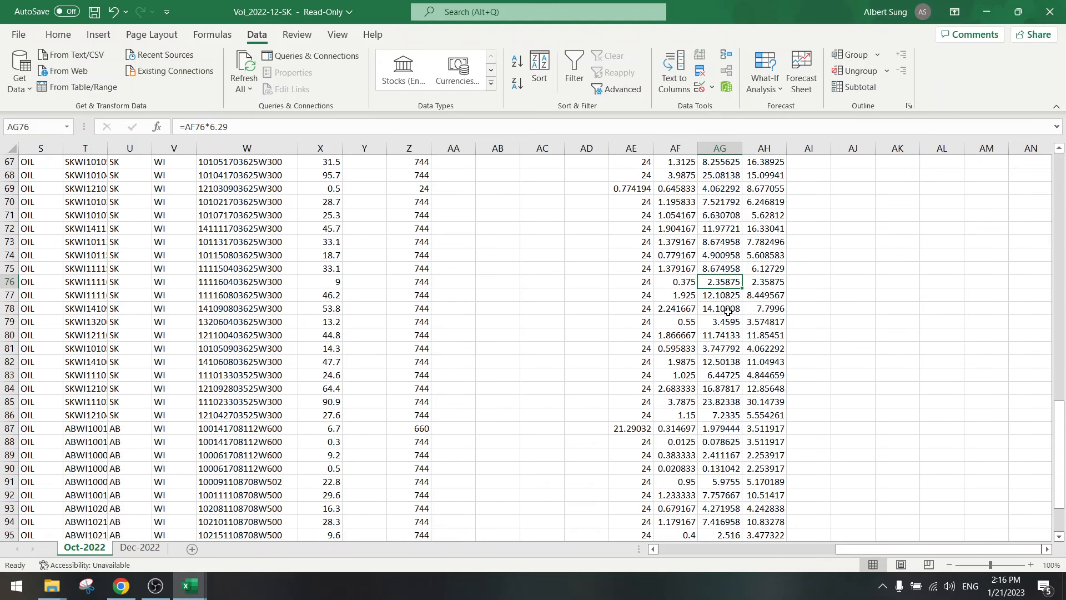
pyautogui.click(724, 397)
pyautogui.scroll(-1, 725, 400)
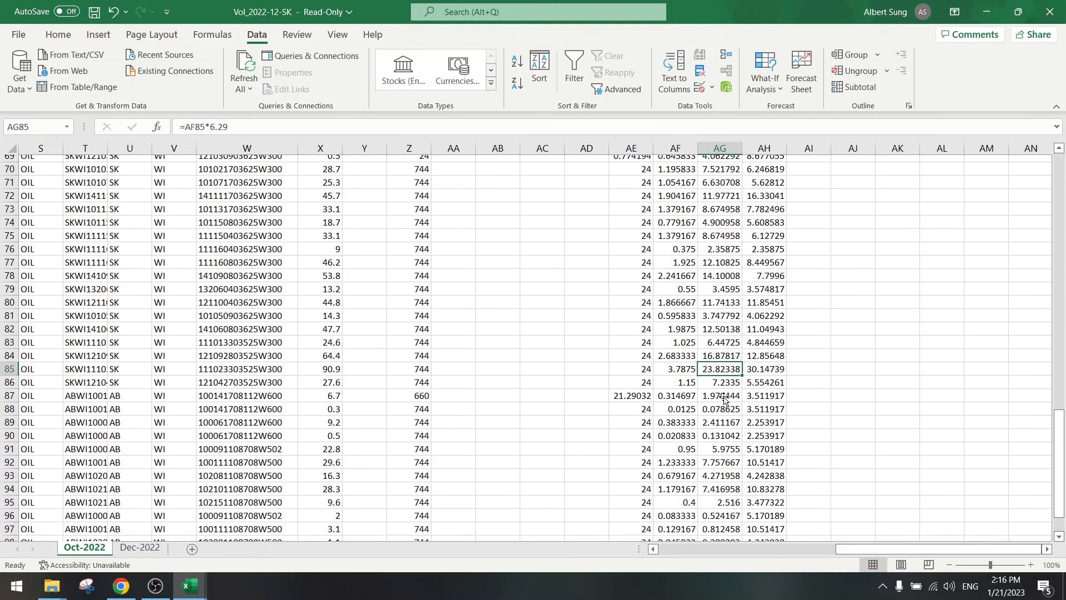
pyautogui.click(755, 362)
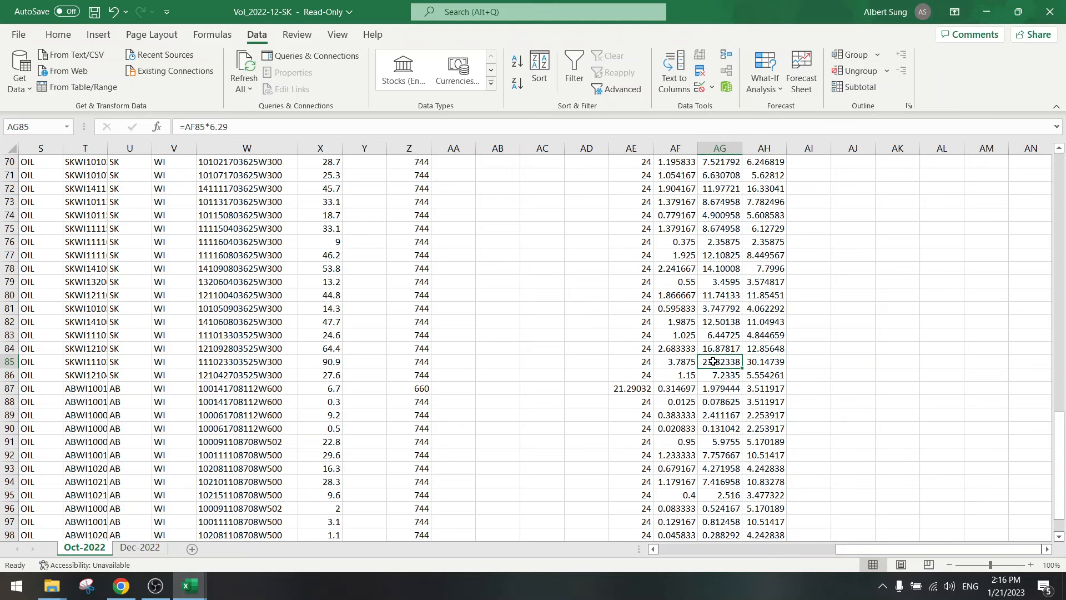
pyautogui.click(247, 364)
pyautogui.hotkey('ctrl', 'c')
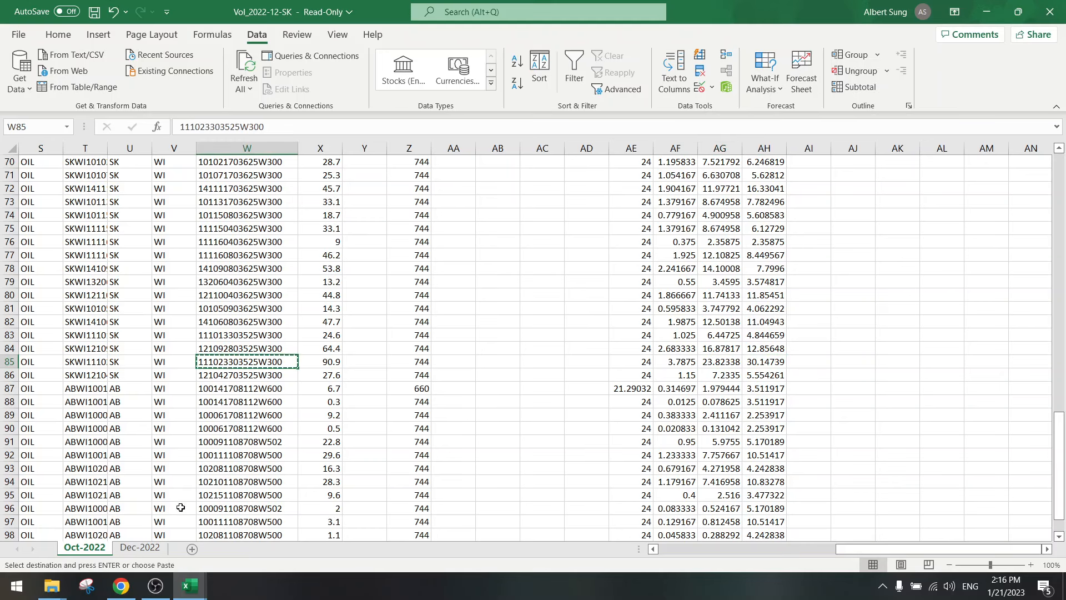
pyautogui.click(121, 586)
pyautogui.moveTo(723, 95); pyautogui.dragTo(587, 92)
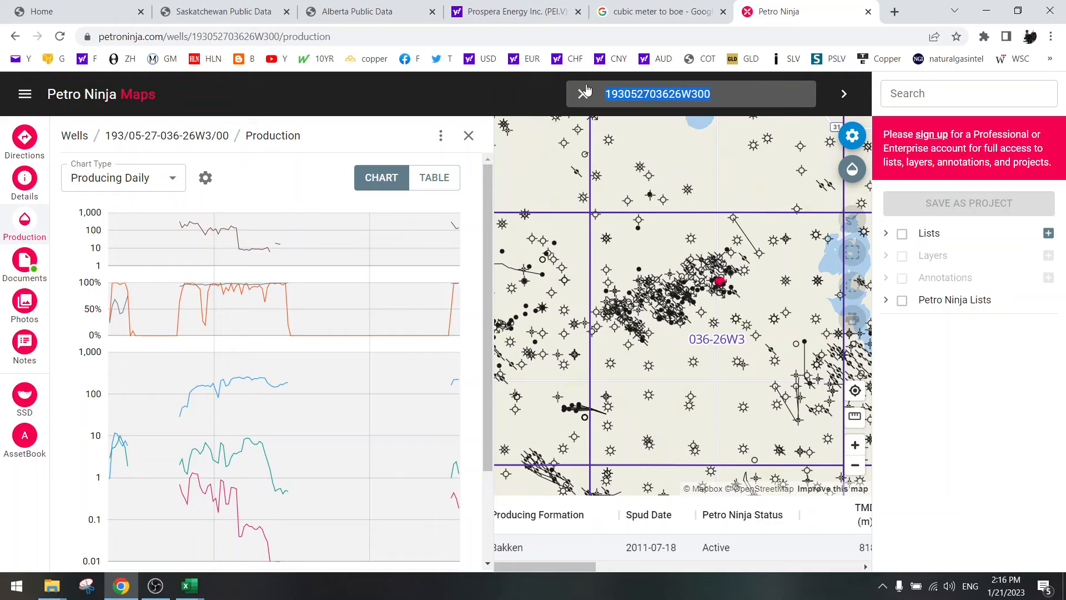
pyautogui.hotkey('ctrl', 'v')
pyautogui.press('Return')
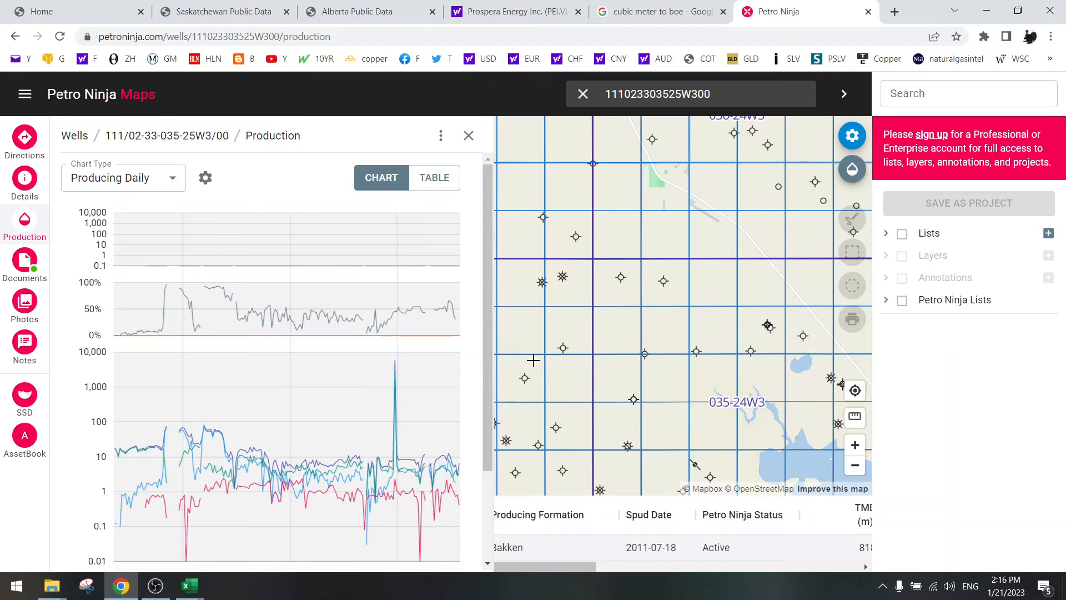
pyautogui.scroll(-5, 533, 360)
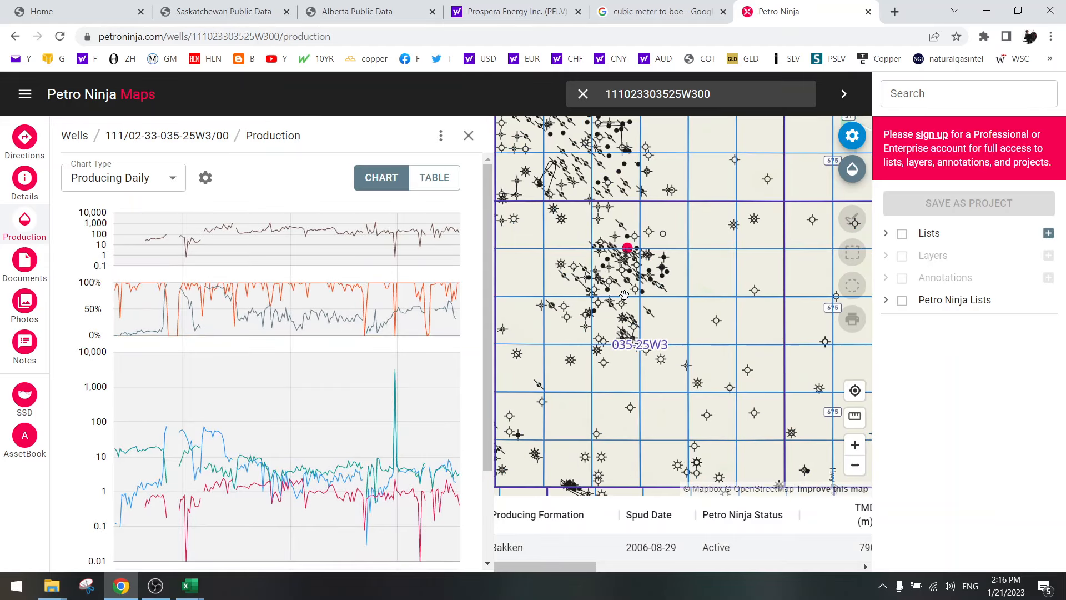
pyautogui.moveTo(624, 292); pyautogui.dragTo(695, 366)
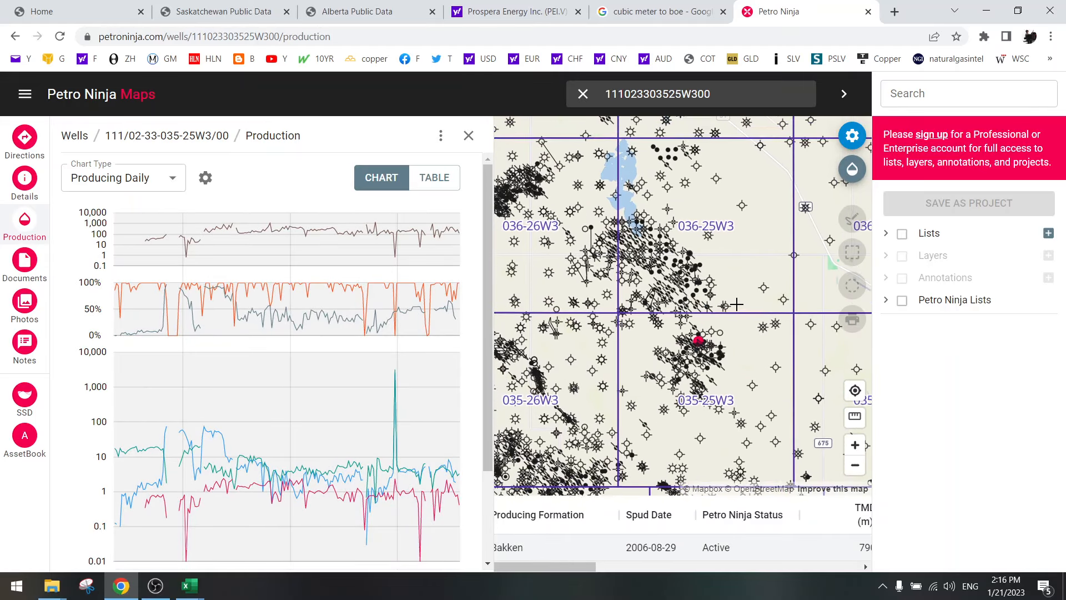
pyautogui.scroll(3, 677, 342)
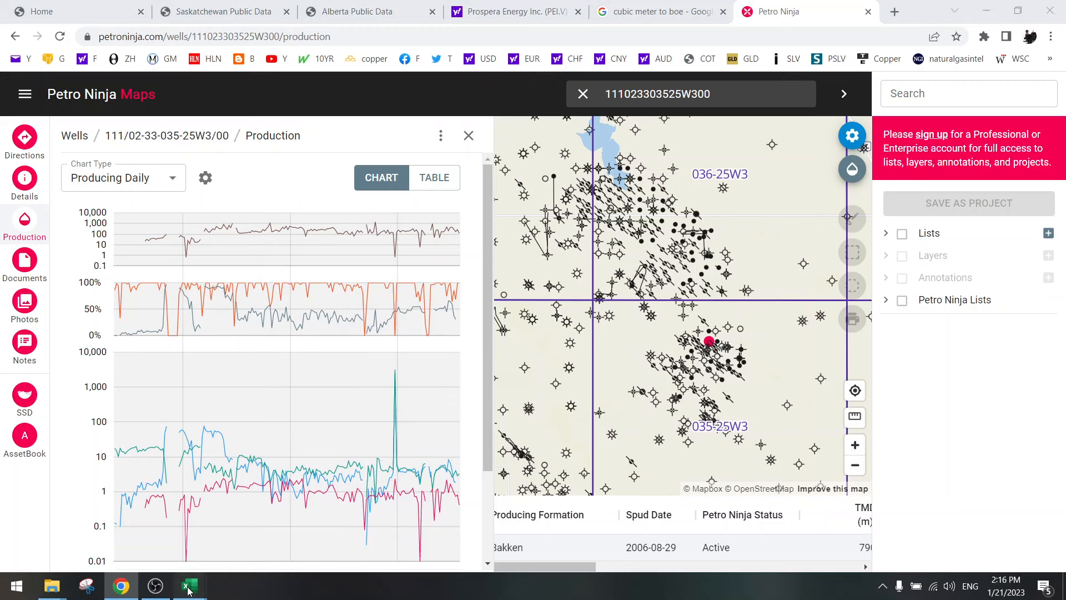
# - Return to the Vol_2022-12-SK workbook and go across row 85 to its December bbl/d lookup in cell AH85
pyautogui.moveTo(189, 586)
pyautogui.click(265, 521)
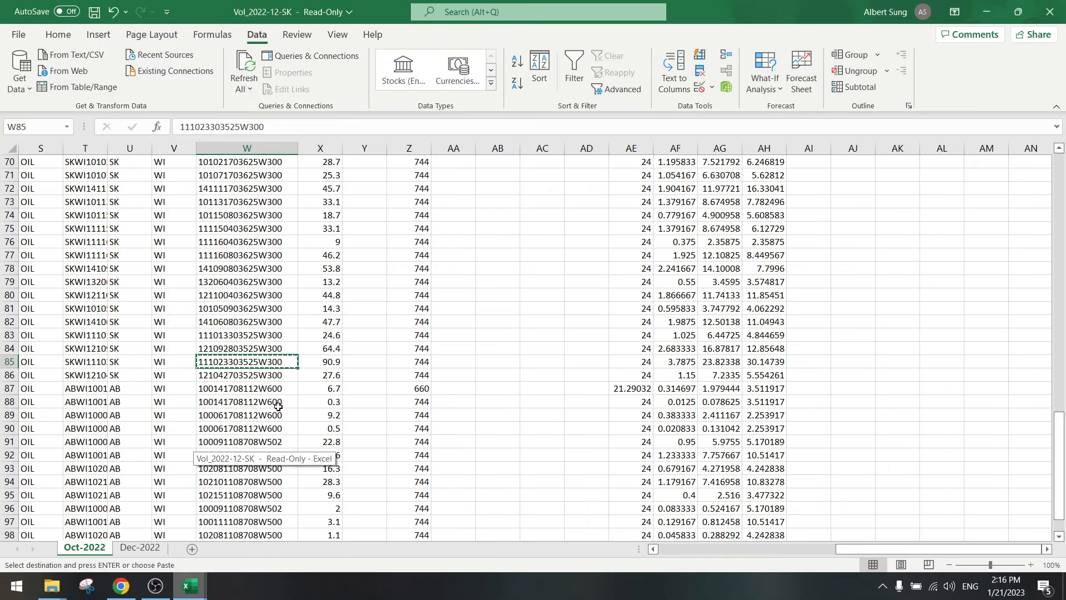
pyautogui.press('Left')
pyautogui.press('Left')
pyautogui.press('Left')
pyautogui.press('Left')
pyautogui.press('Left')
pyautogui.press('Left')
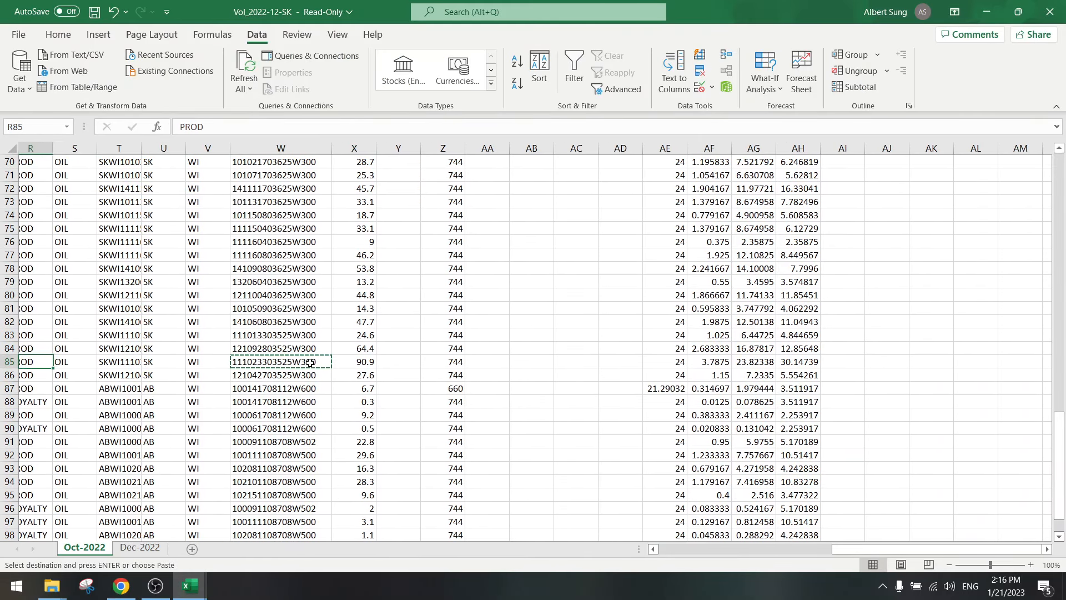
pyautogui.press('Right')
pyautogui.press('Right')
pyautogui.press('Right')
pyautogui.press('Right')
pyautogui.press('Right')
pyautogui.press('Right')
pyautogui.press('Right')
pyautogui.press('Right')
pyautogui.press('Right')
pyautogui.press('Right')
pyautogui.press('Right')
pyautogui.press('Right')
pyautogui.press('Right')
pyautogui.press('Right')
pyautogui.press('Right')
pyautogui.press('Right')
pyautogui.press('Right')
pyautogui.press('Right')
pyautogui.press('Right')
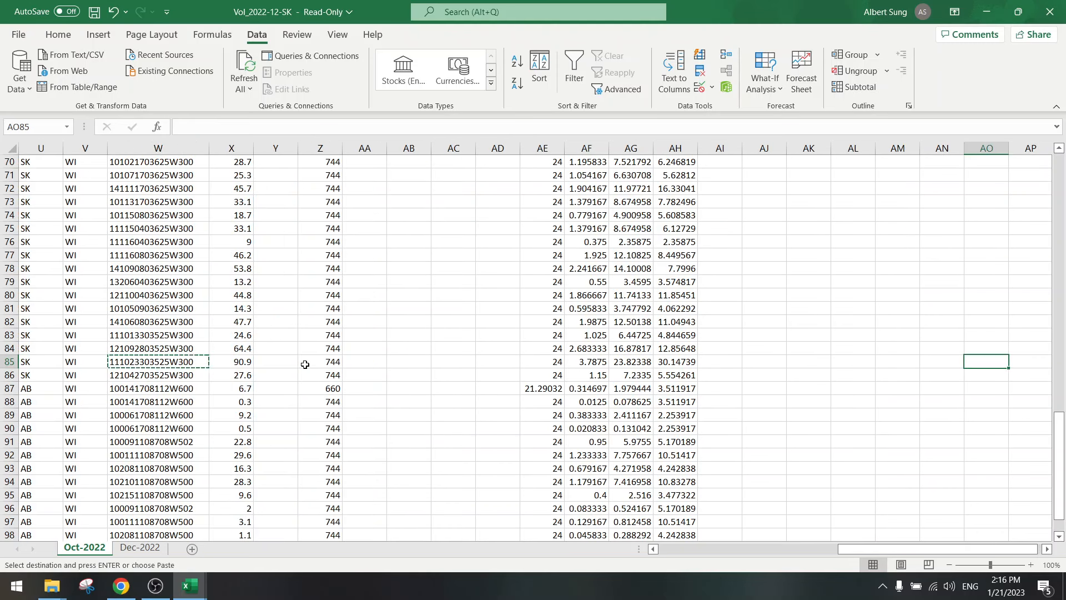
pyautogui.press('Left')
pyautogui.press('Left')
pyautogui.press('Left')
pyautogui.press('Right')
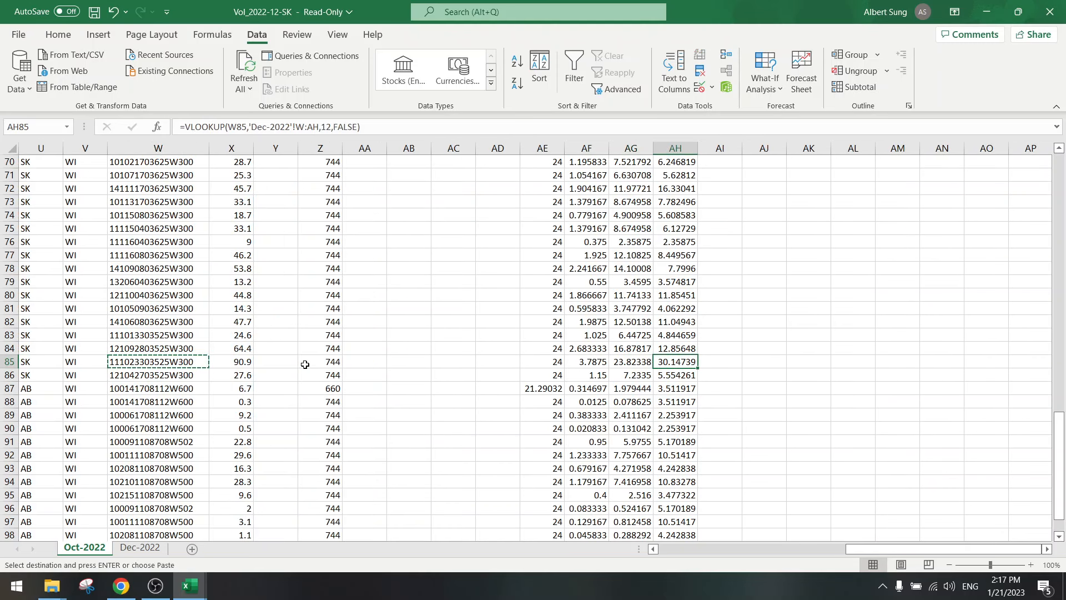
pyautogui.click(132, 588)
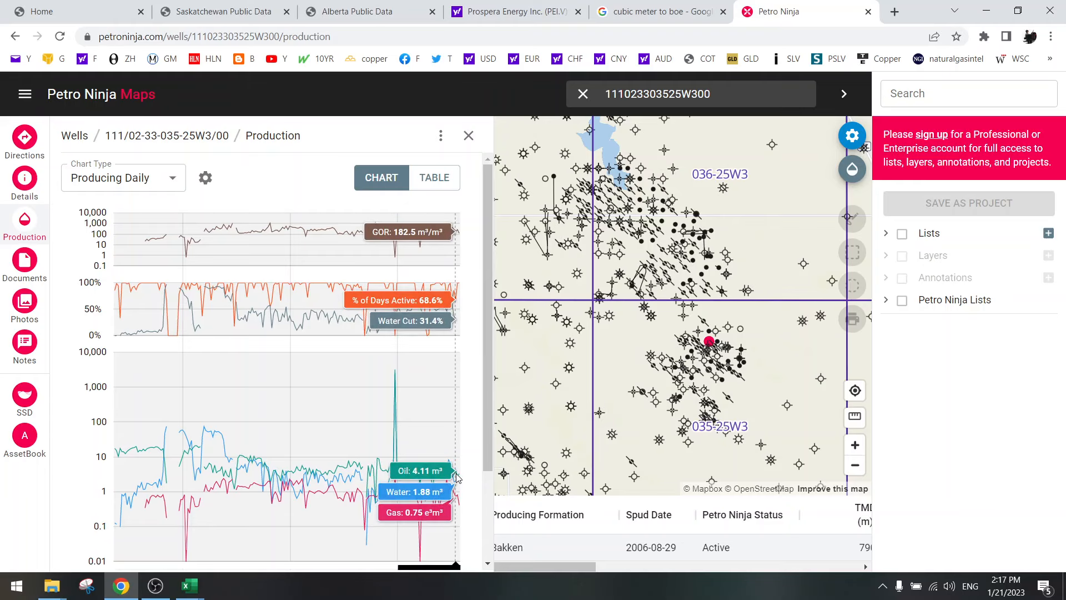
pyautogui.click(434, 178)
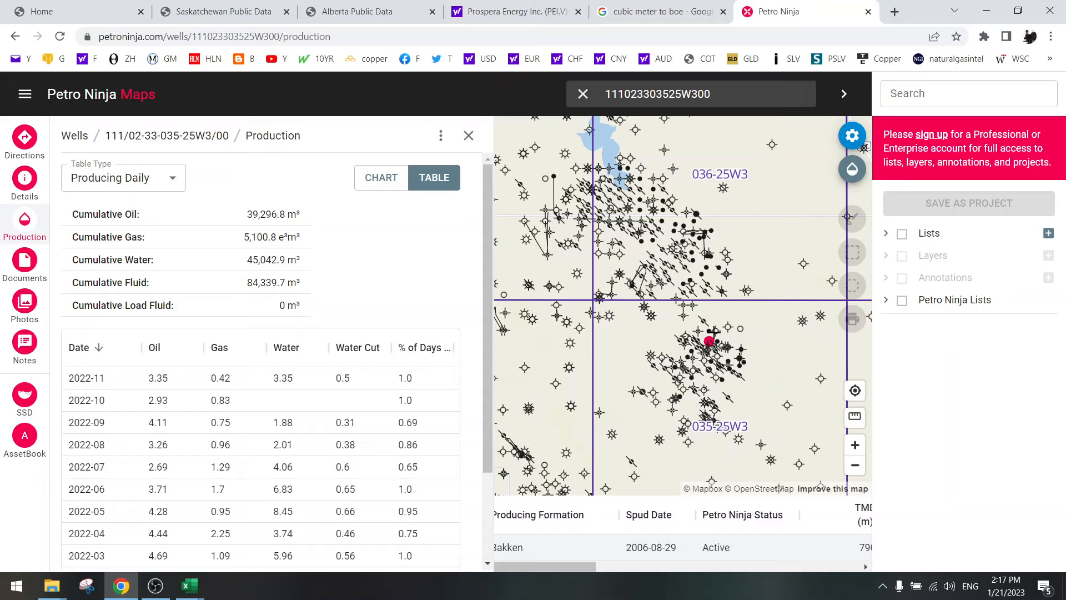
pyautogui.moveTo(544, 567); pyautogui.dragTo(547, 429)
# - Return to the Vol_2022-12-SK workbook, clear the pending copy, and compare the October and December bbl/d values in row 85
pyautogui.moveTo(202, 590)
pyautogui.click(281, 527)
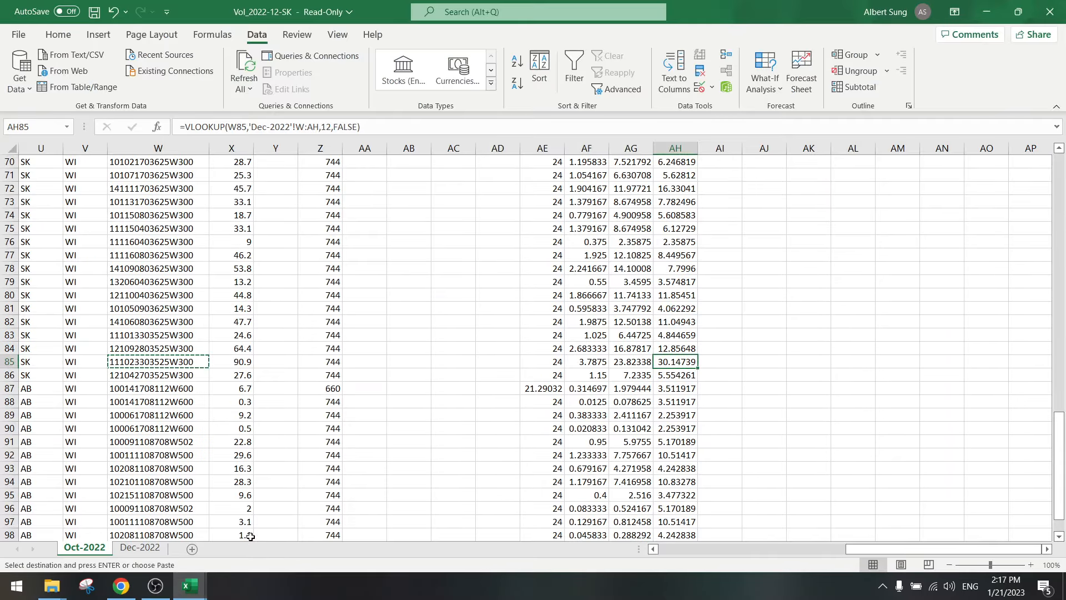
pyautogui.click(640, 371)
pyautogui.press('Escape')
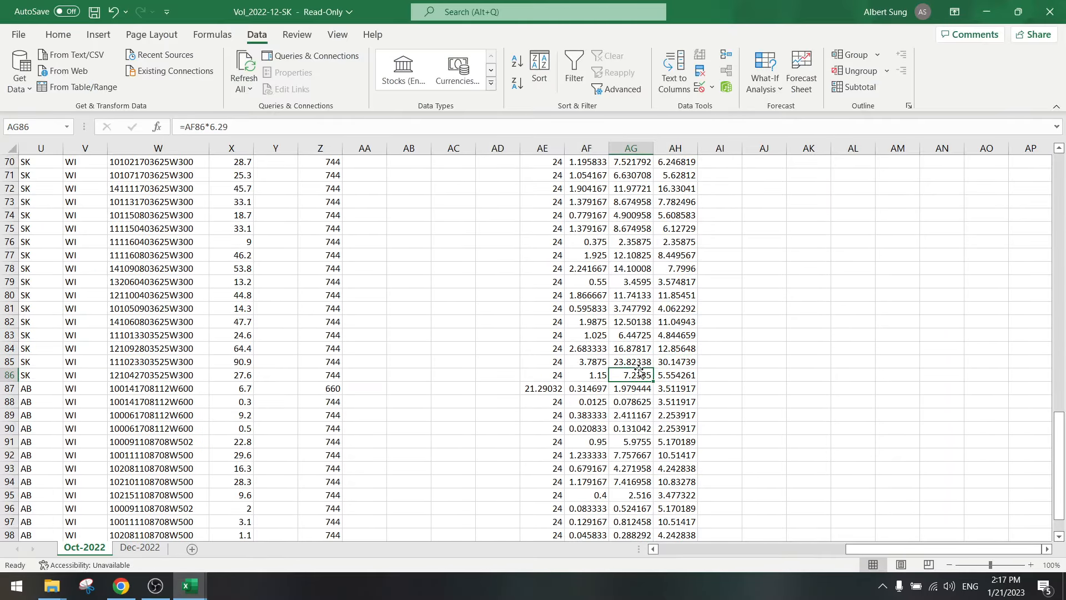
pyautogui.click(633, 360)
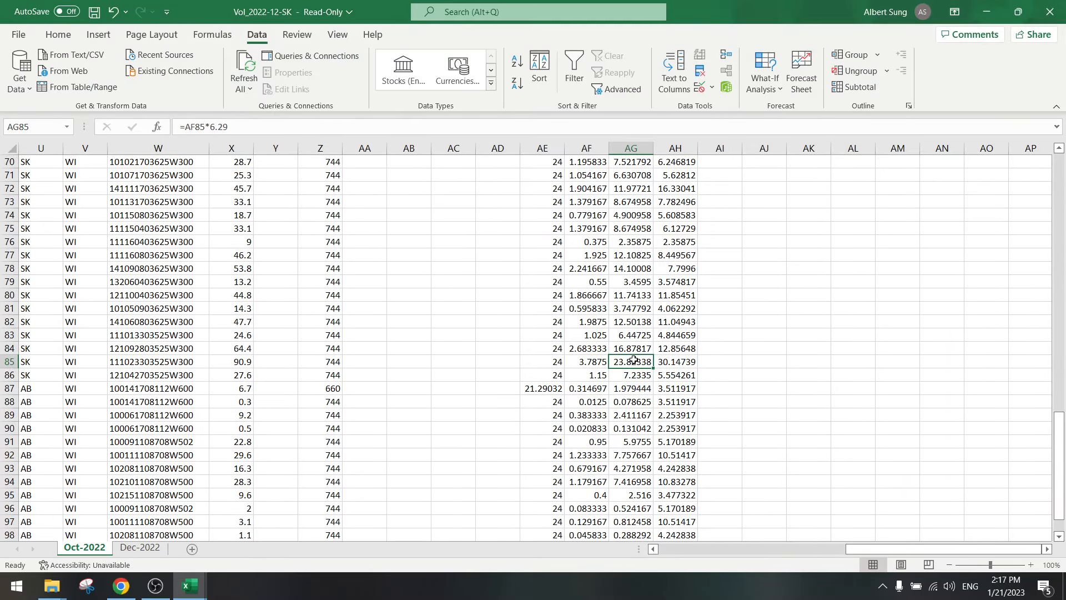
pyautogui.click(669, 360)
pyautogui.click(644, 360)
# - Compare the remaining October and December bbl/d values down to row 100, singling out AG96:AH100
pyautogui.scroll(-1, 637, 403)
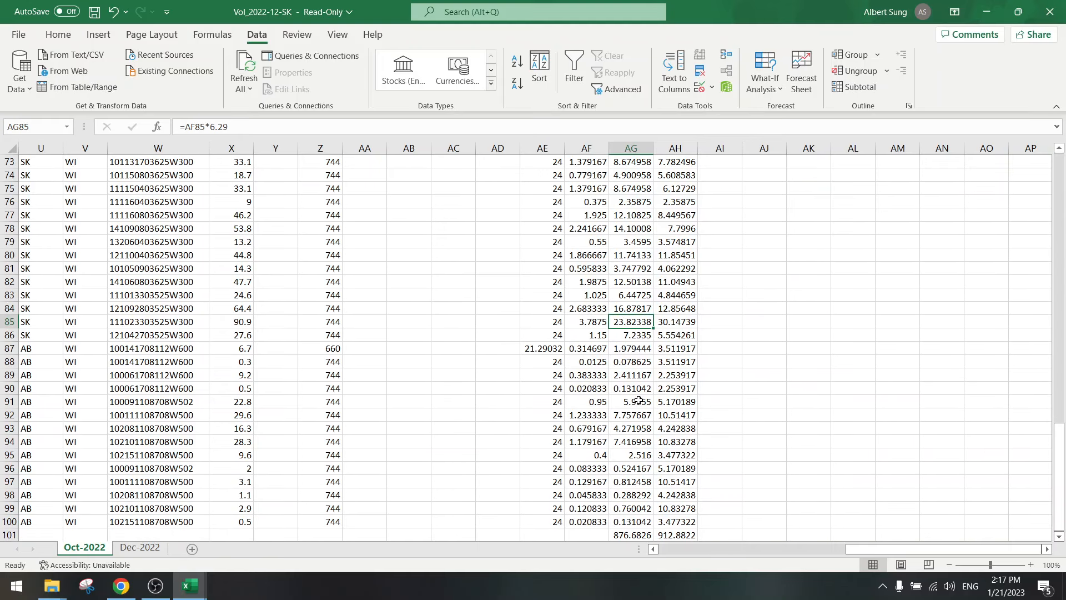
pyautogui.scroll(-2, 639, 407)
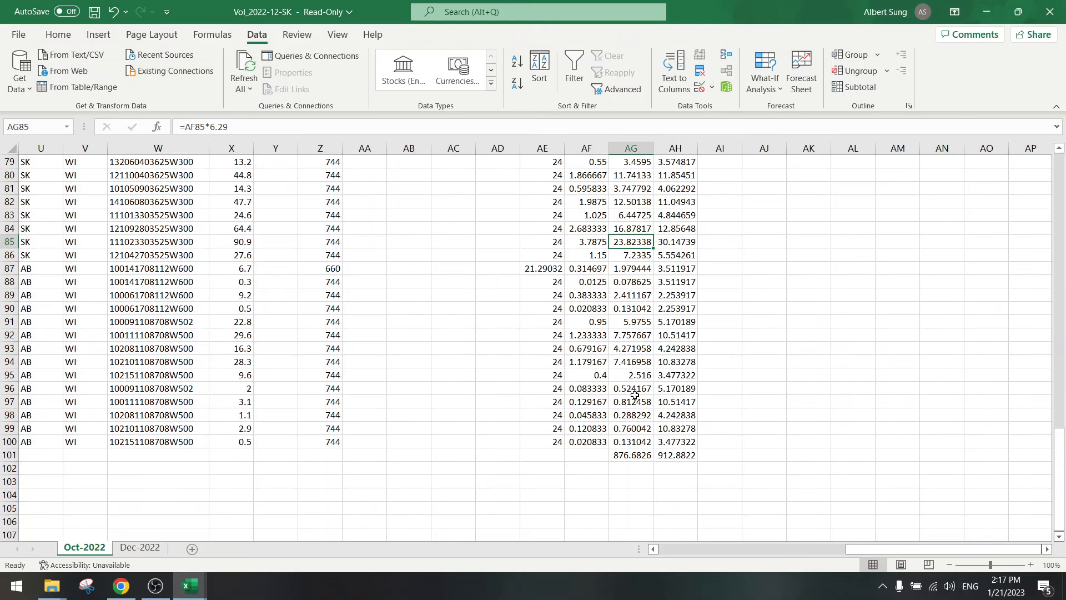
pyautogui.click(635, 398)
pyautogui.click(635, 429)
pyautogui.press('Up')
pyautogui.press('Down')
pyautogui.press('Down')
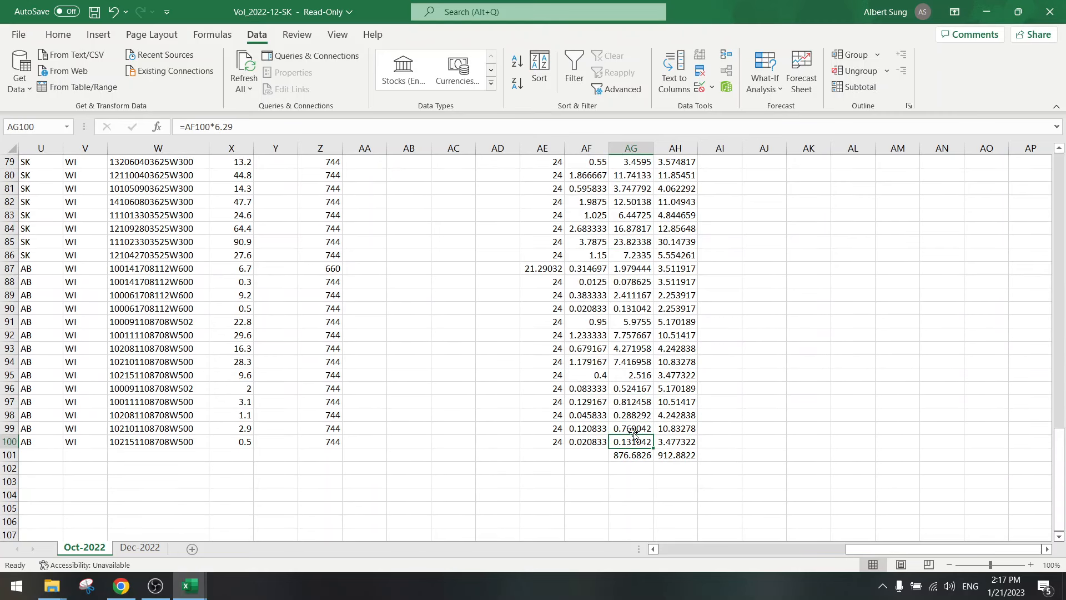
pyautogui.moveTo(631, 387); pyautogui.dragTo(669, 439)
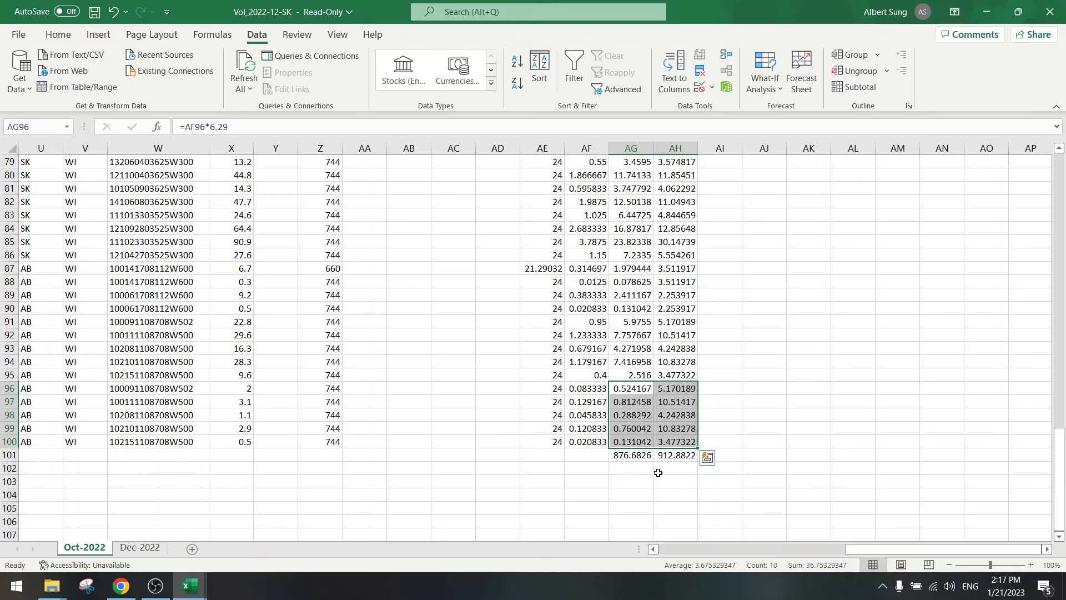
# - Check the PROD or ROYALTY entries in column R for rows 96 to 100, and return to the December lookups in AH94:AH97
pyautogui.moveTo(858, 549); pyautogui.dragTo(624, 552)
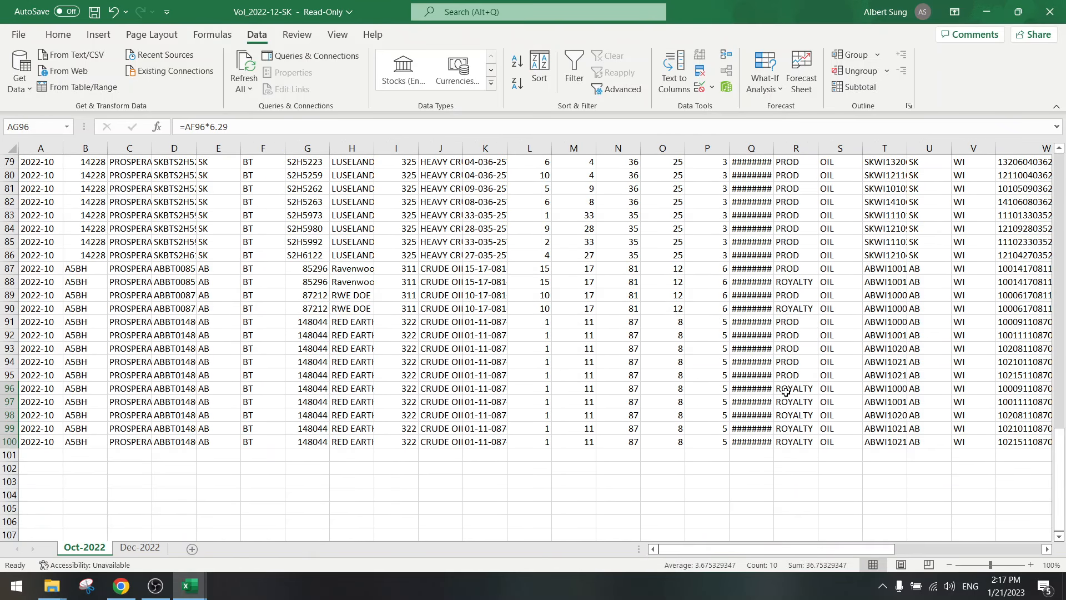
pyautogui.moveTo(788, 388); pyautogui.dragTo(789, 428)
pyautogui.moveTo(772, 550); pyautogui.dragTo(989, 550)
pyautogui.click(985, 401)
pyautogui.press('Up')
pyautogui.press('Up')
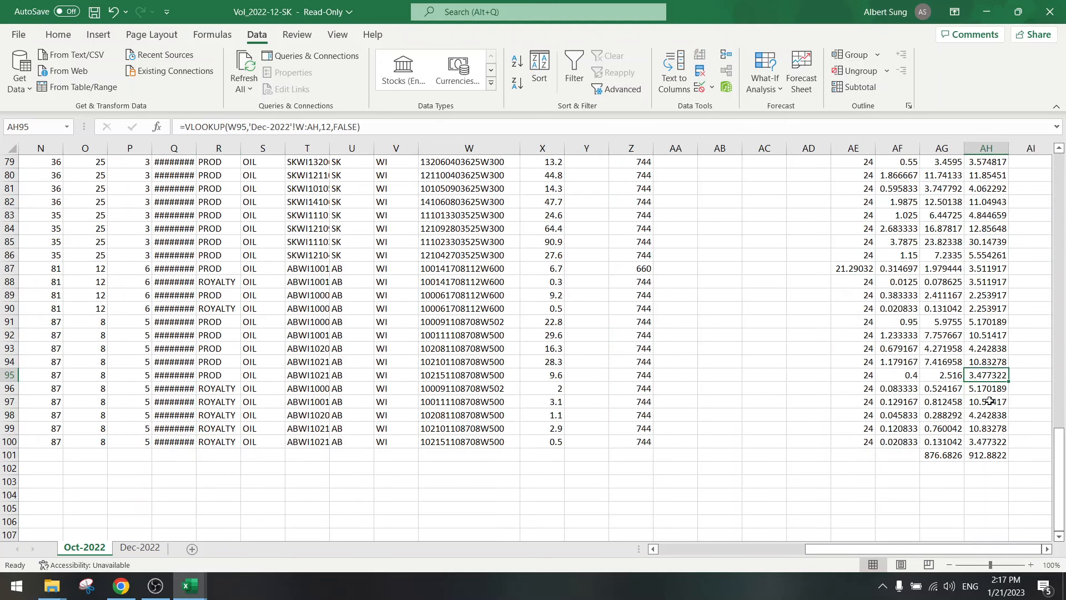
pyautogui.hscroll(2, 984, 377)
pyautogui.click(895, 361)
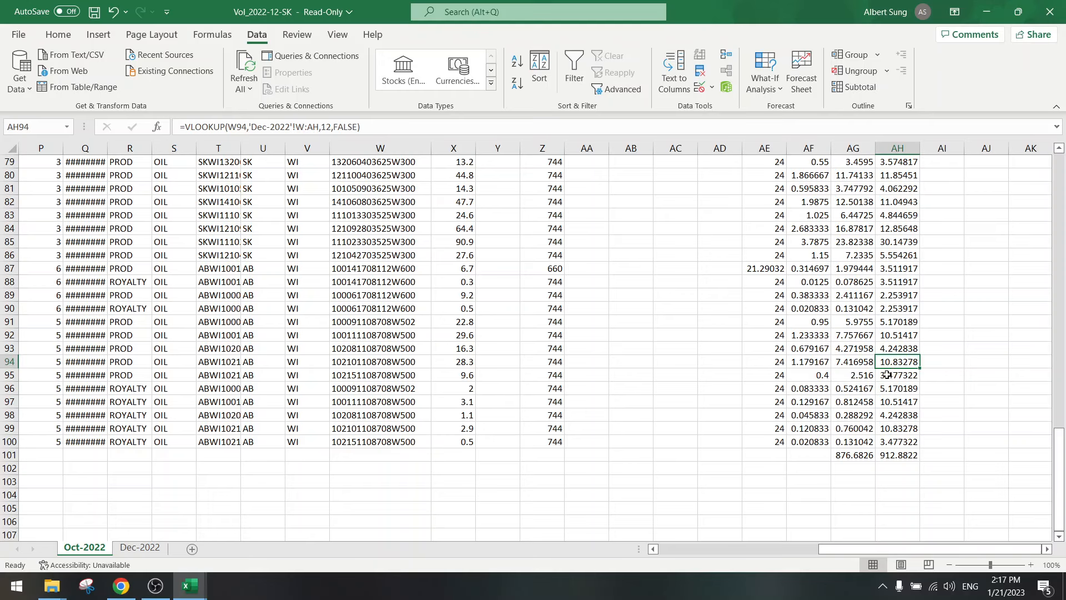
# - Examine the December total in AH101 against the royalty rows' lookup values in AH96:AH98
pyautogui.click(908, 457)
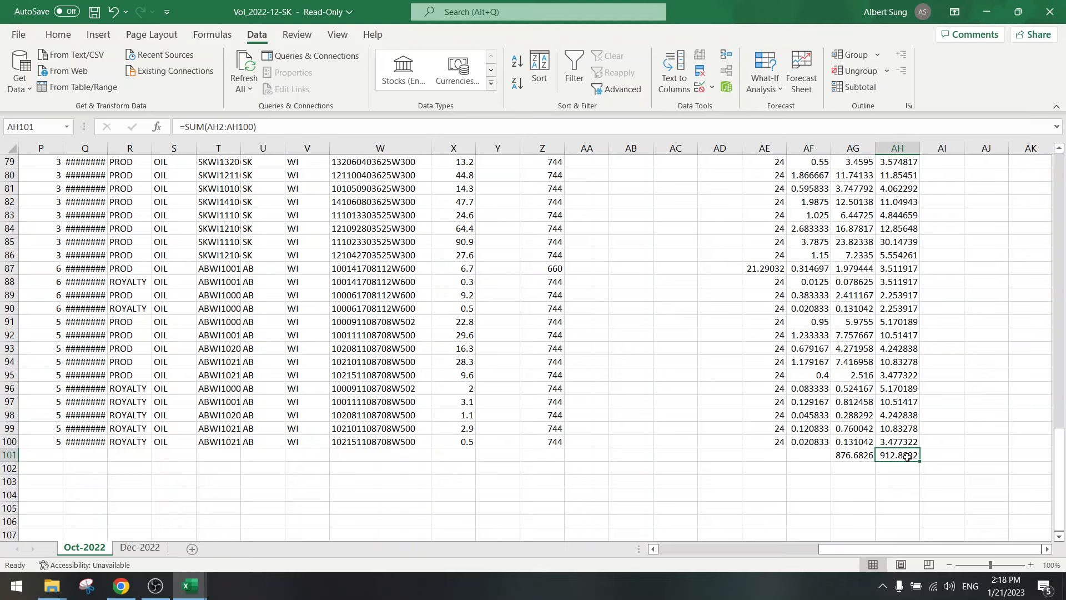
pyautogui.click(894, 405)
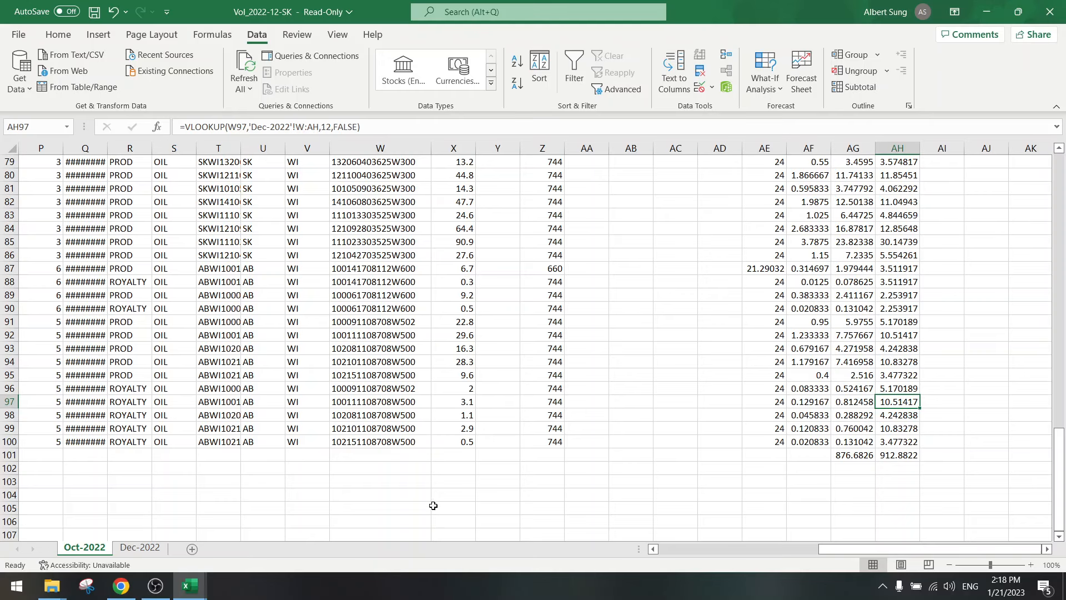
pyautogui.click(890, 416)
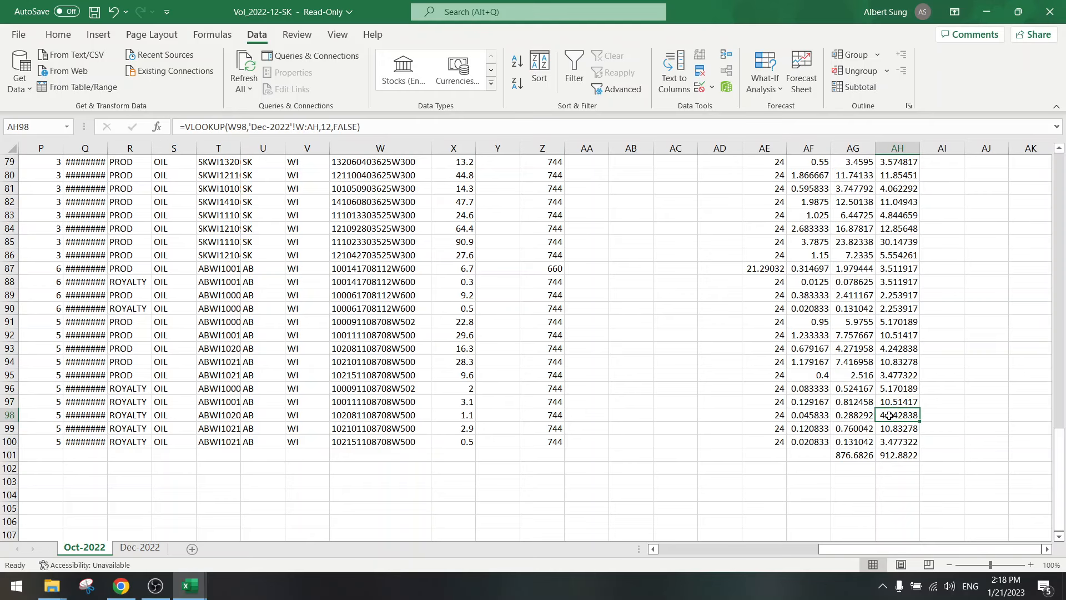
pyautogui.click(893, 455)
pyautogui.click(890, 390)
pyautogui.scroll(3, 683, 389)
pyautogui.scroll(-2, 626, 385)
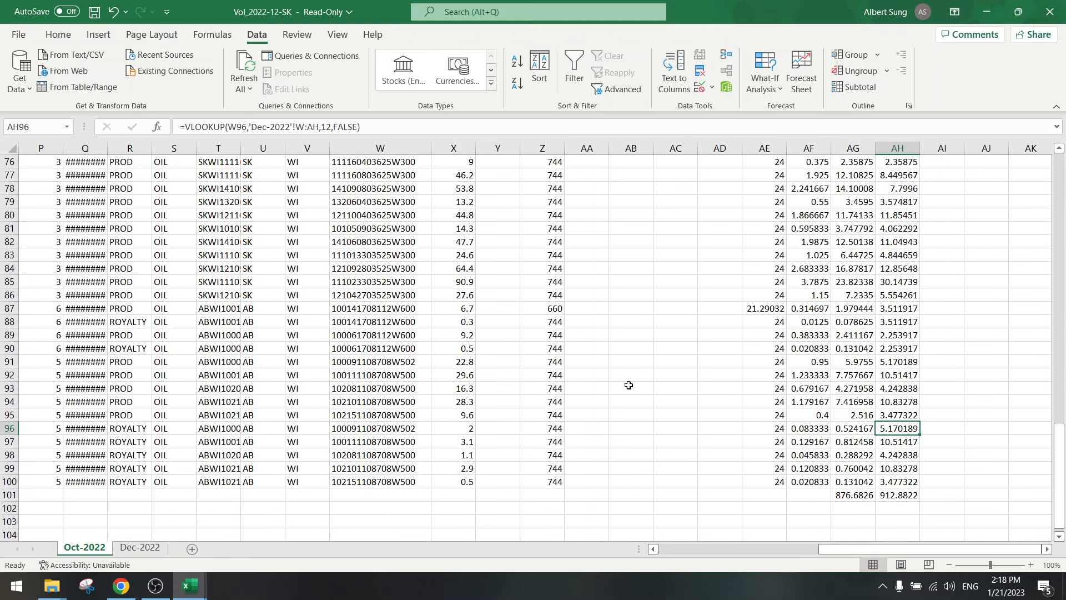
# - Switch to the Miners workbook's PEI sheet and inspect the 2023 production formula in B6, leaving it as is
pyautogui.click(197, 589)
pyautogui.click(154, 523)
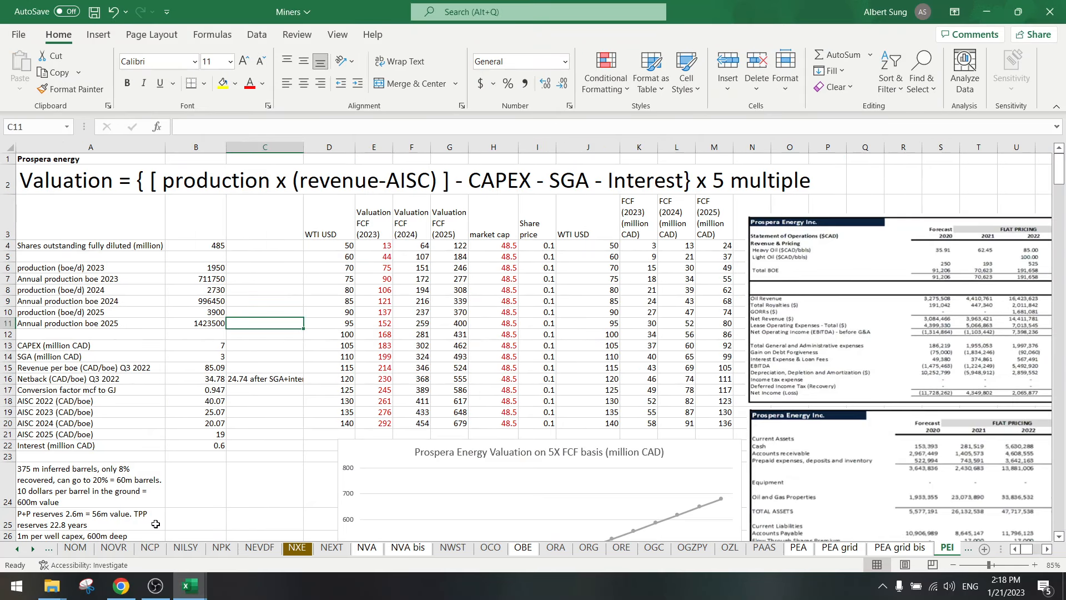
pyautogui.click(270, 411)
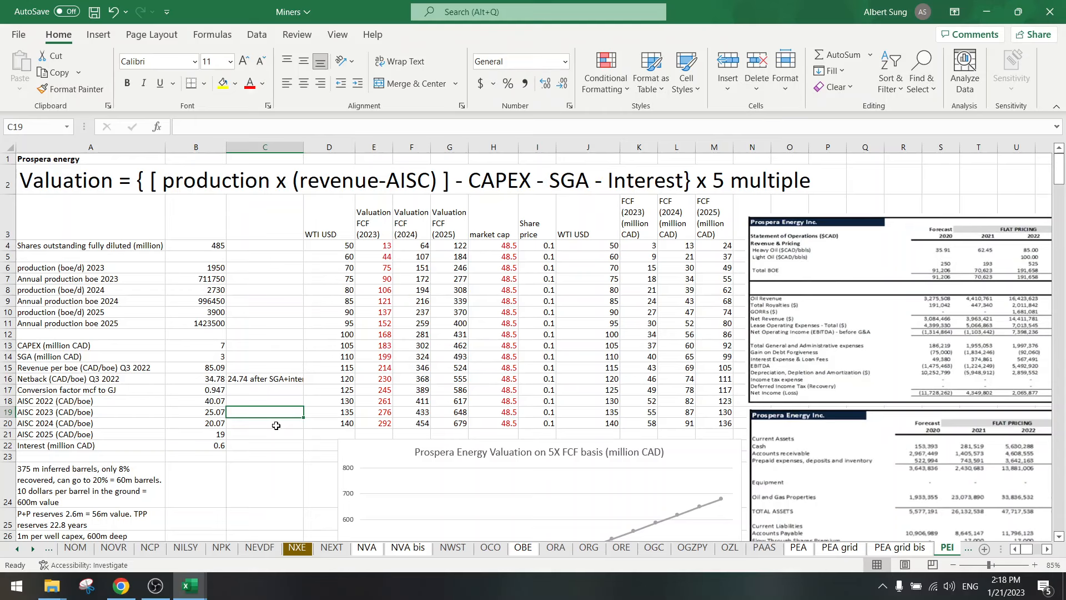
pyautogui.click(205, 268)
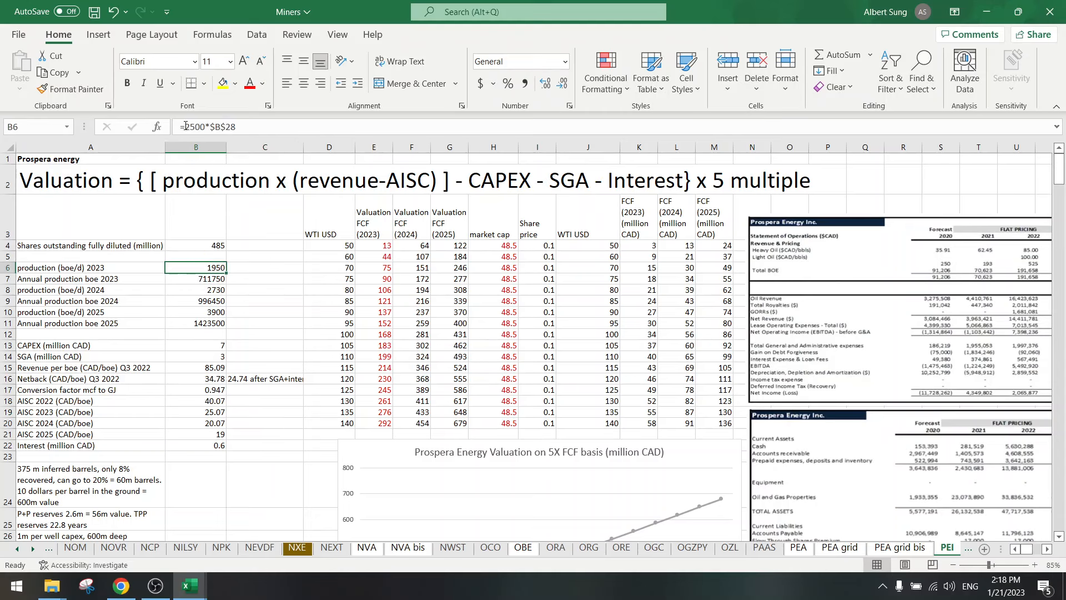
pyautogui.moveTo(185, 127); pyautogui.dragTo(206, 125)
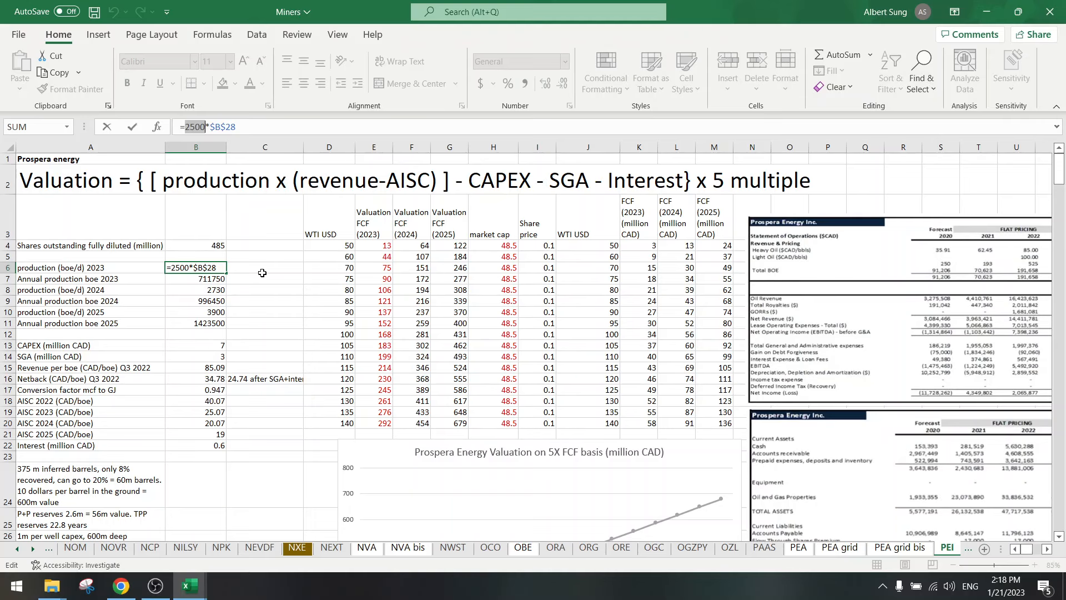
pyautogui.press('Escape')
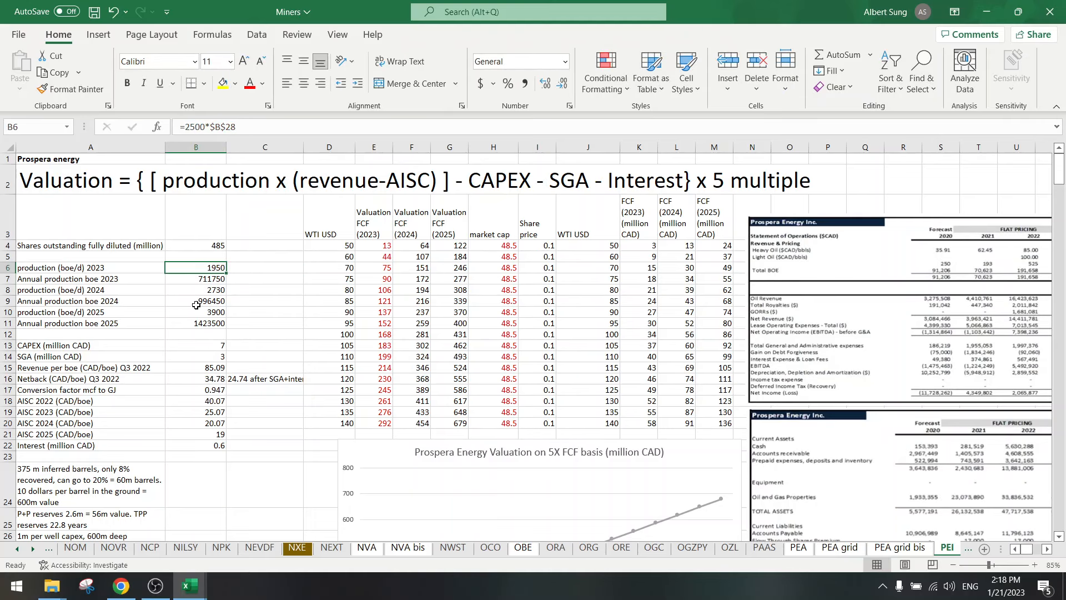
# - Inspect the 2023 FCF valuation formula in E16 and the cells it references, and go to the valuation in E14
pyautogui.scroll(-1, 333, 395)
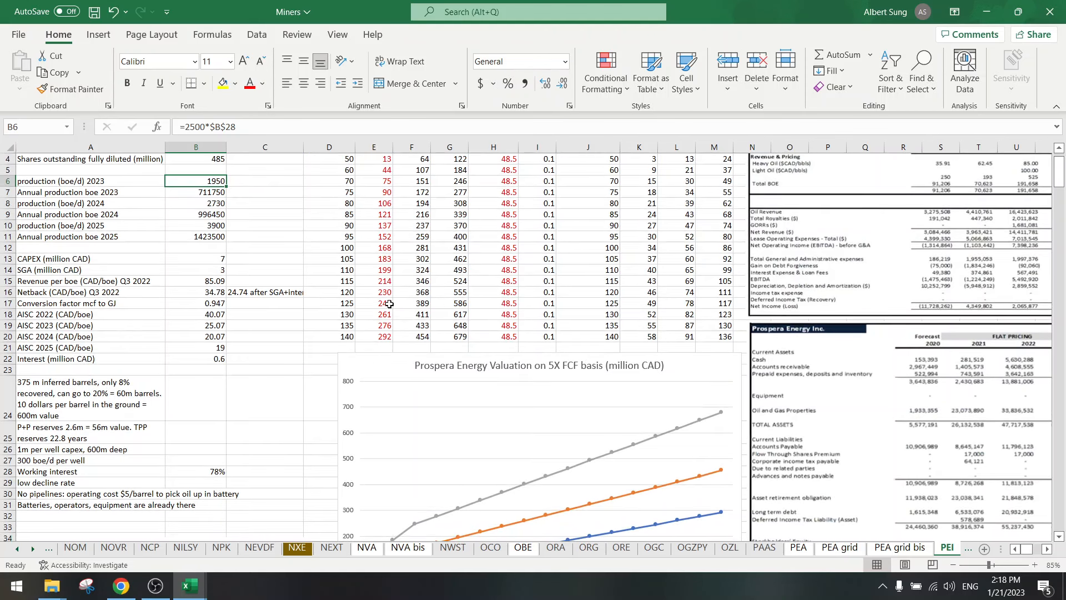
pyautogui.scroll(1, 389, 303)
pyautogui.click(374, 376)
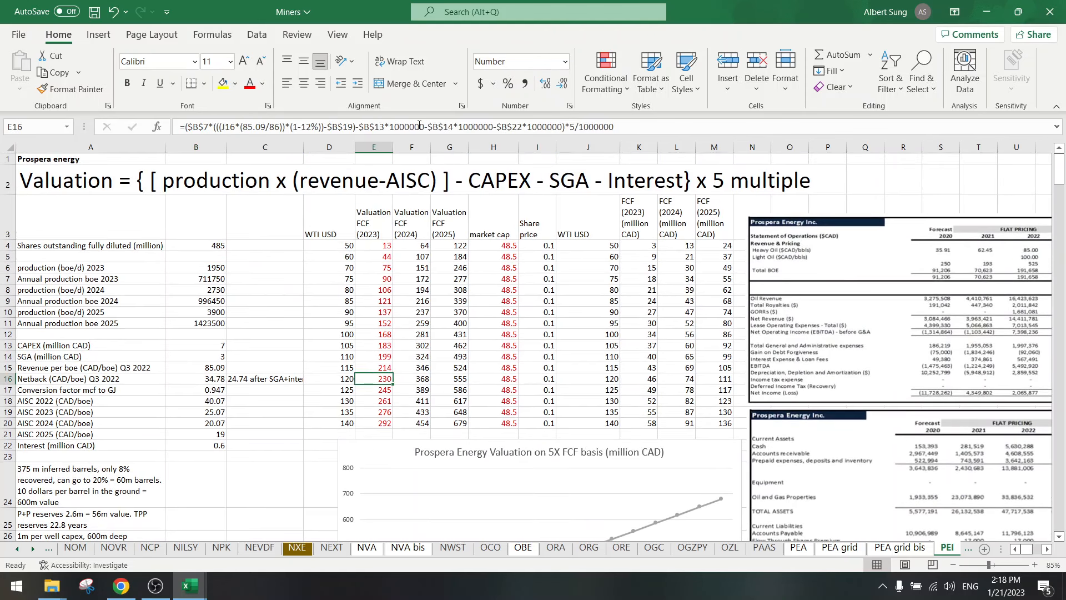
pyautogui.press('F2')
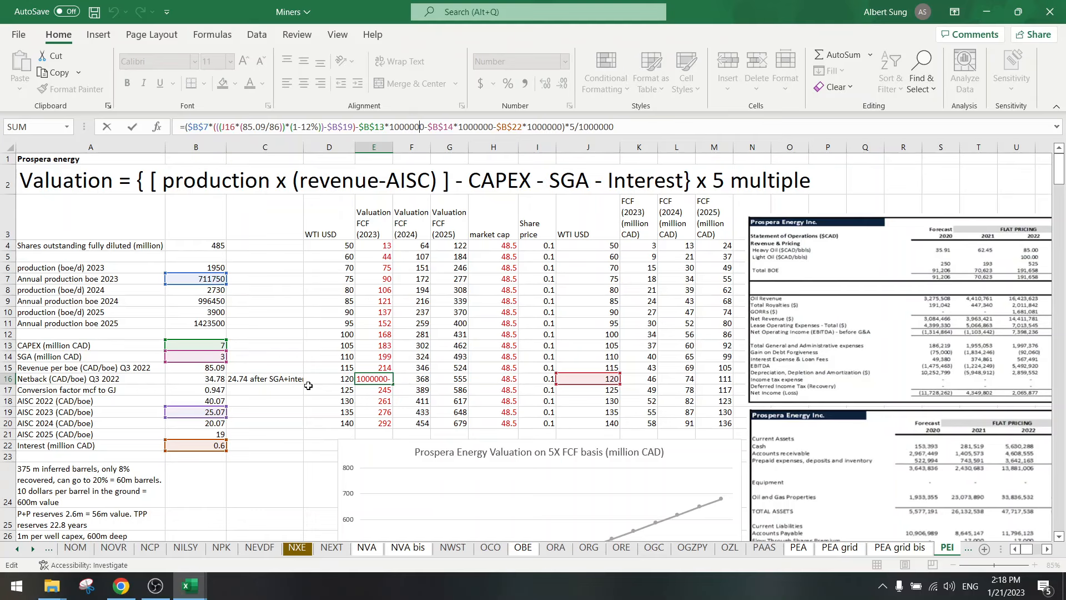
pyautogui.press('Return')
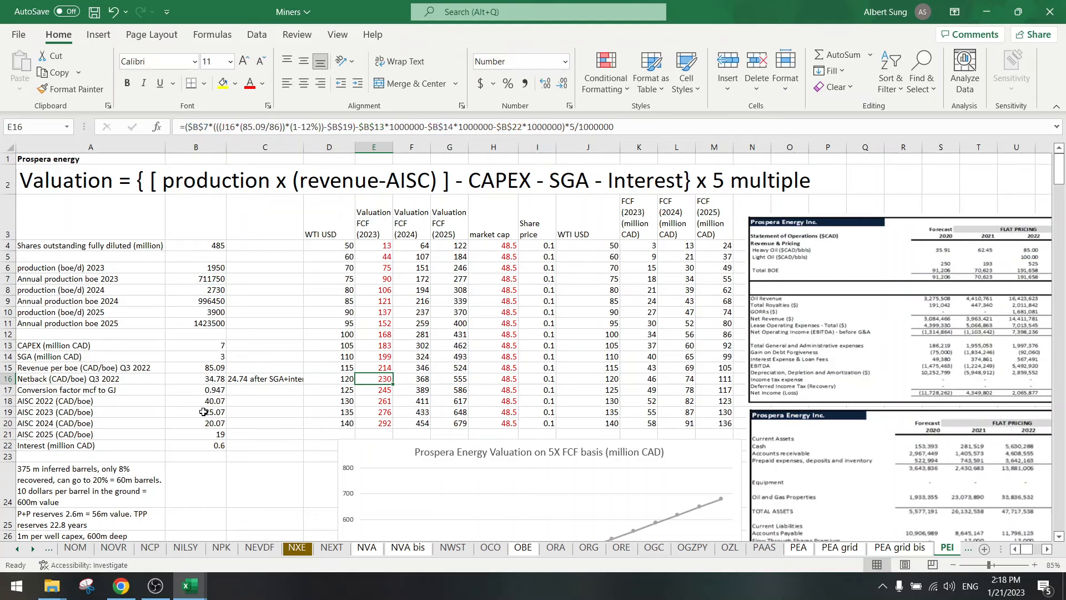
pyautogui.click(374, 356)
# - Examine the Prospera Energy valuation chart, comparing the 2023 FCF series with the market cap series at 80 USD WTI
pyautogui.scroll(-5, 374, 325)
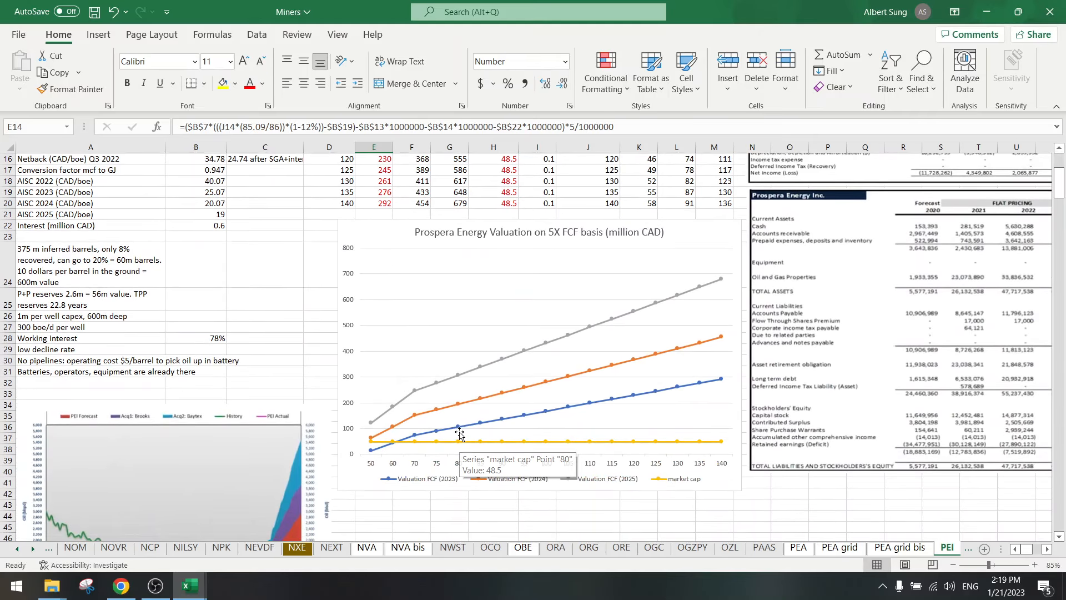
pyautogui.click(458, 427)
pyautogui.scroll(5, 464, 357)
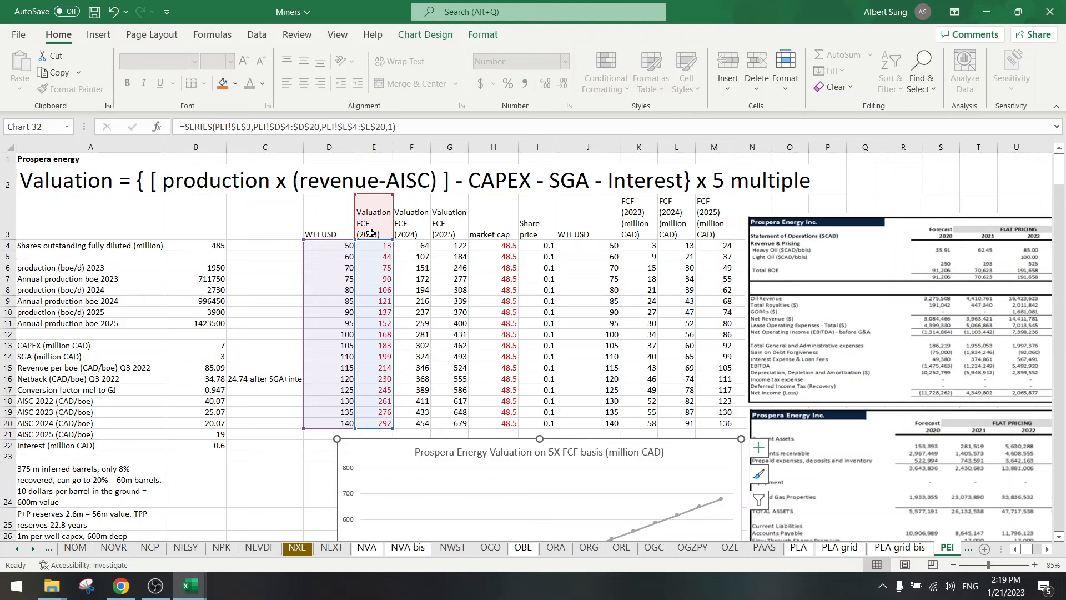
pyautogui.scroll(-6, 398, 345)
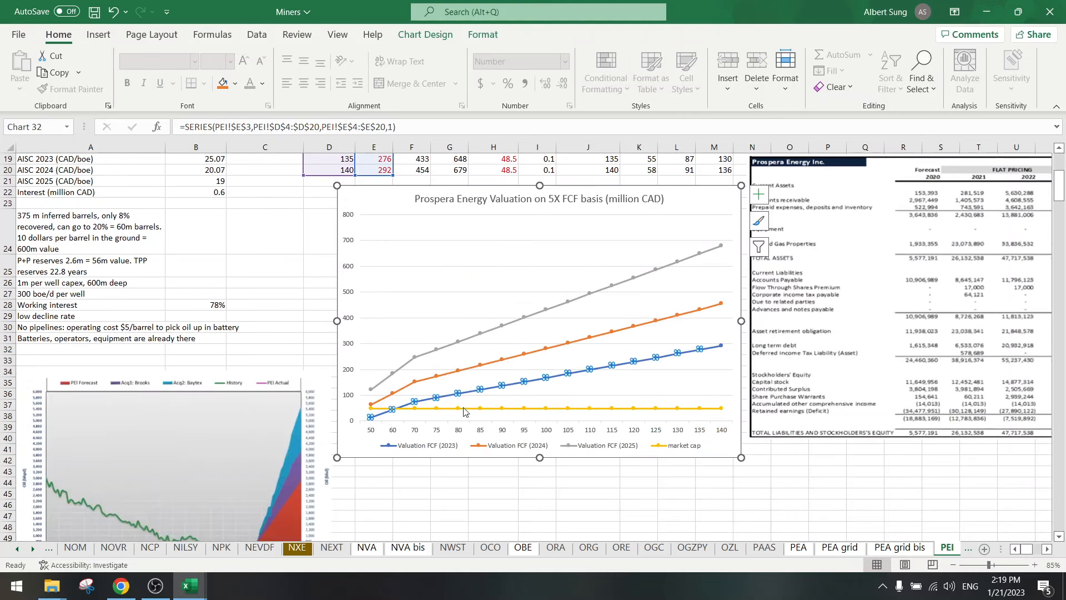
pyautogui.click(473, 166)
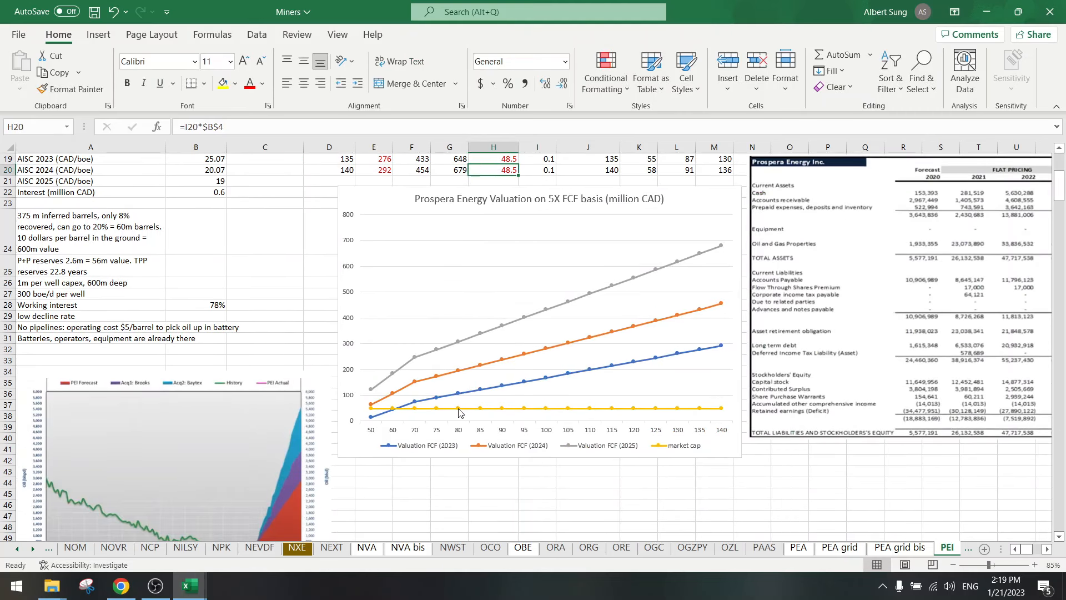
pyautogui.scroll(4, 458, 409)
pyautogui.scroll(-3, 458, 409)
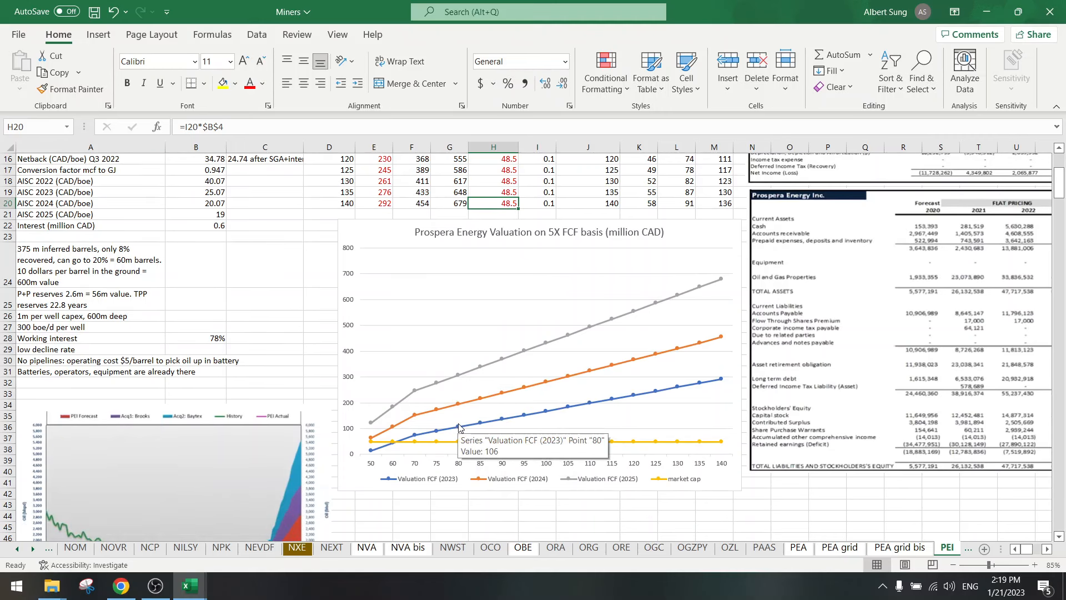
pyautogui.scroll(5, 459, 427)
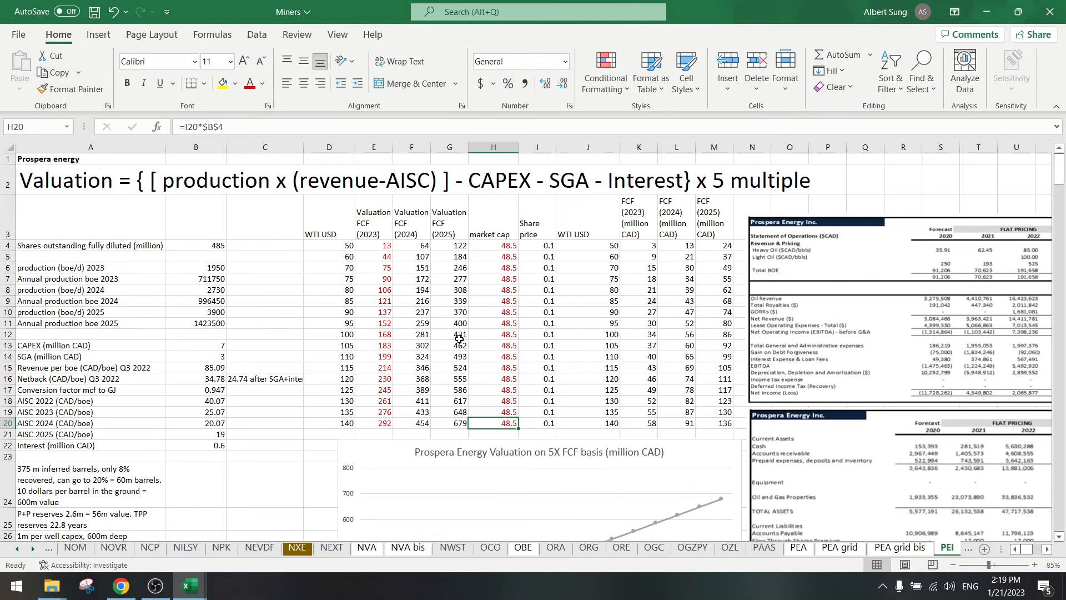
# - Review the 2023 production formula in B6, the 2023 valuations in E5:E17, and the CAPEX assumption in B13
pyautogui.click(210, 267)
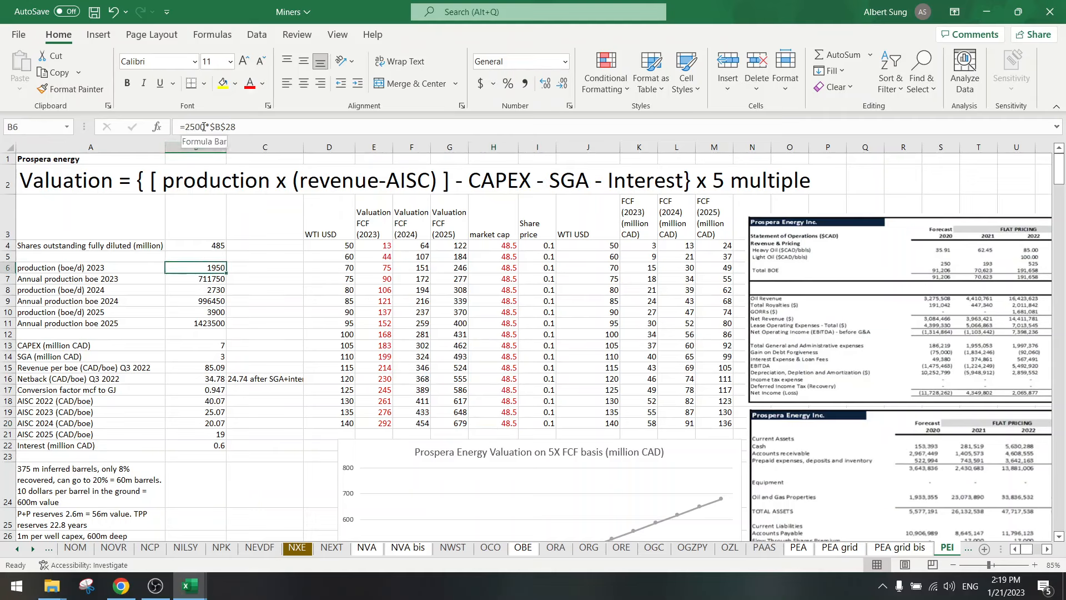
pyautogui.click(293, 345)
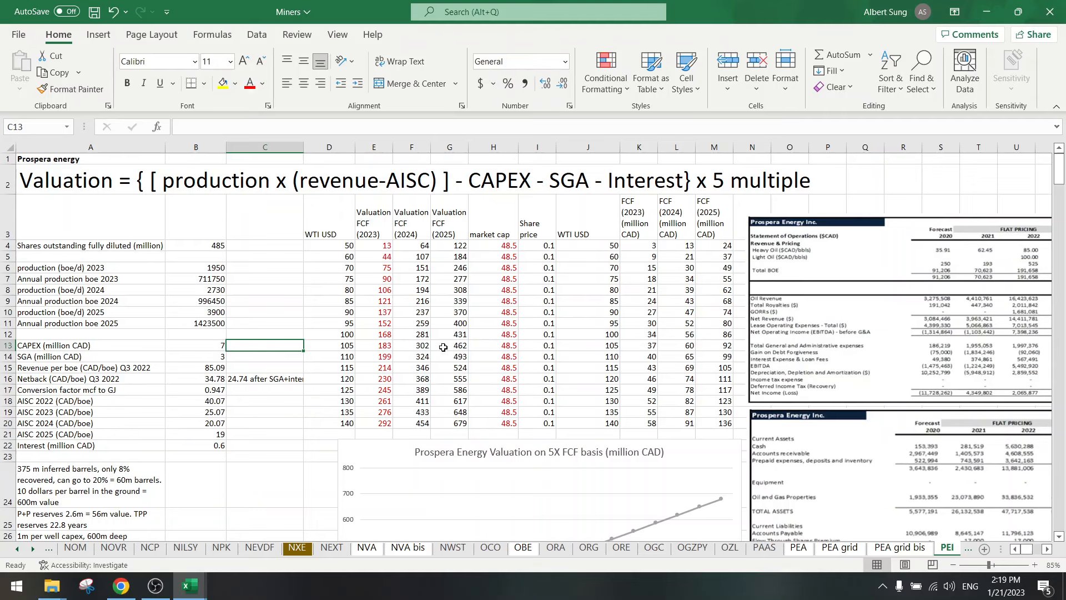
pyautogui.moveTo(374, 257); pyautogui.dragTo(377, 392)
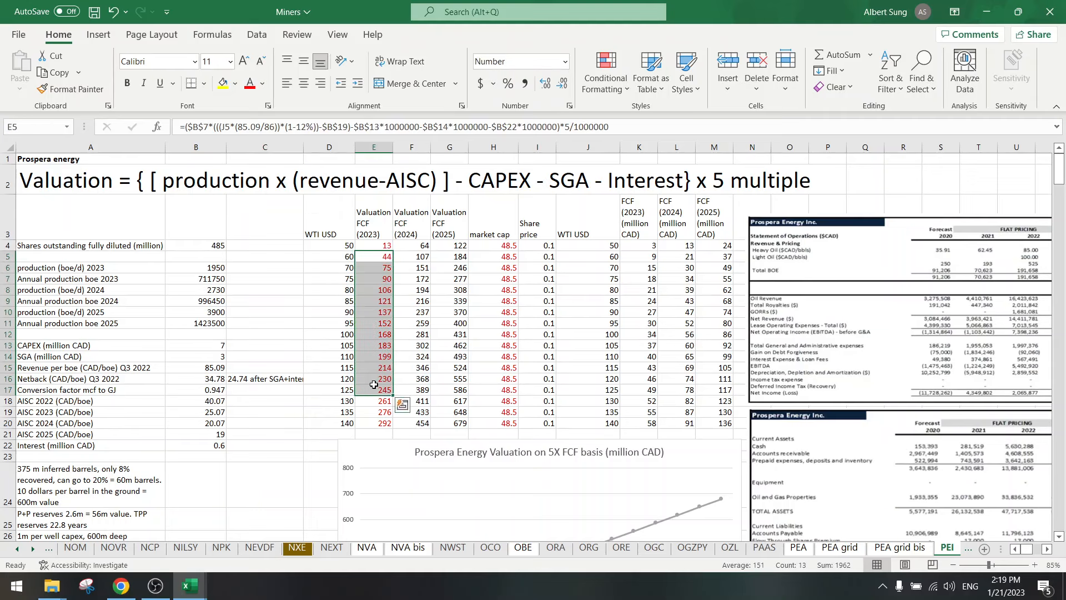
pyautogui.click(213, 344)
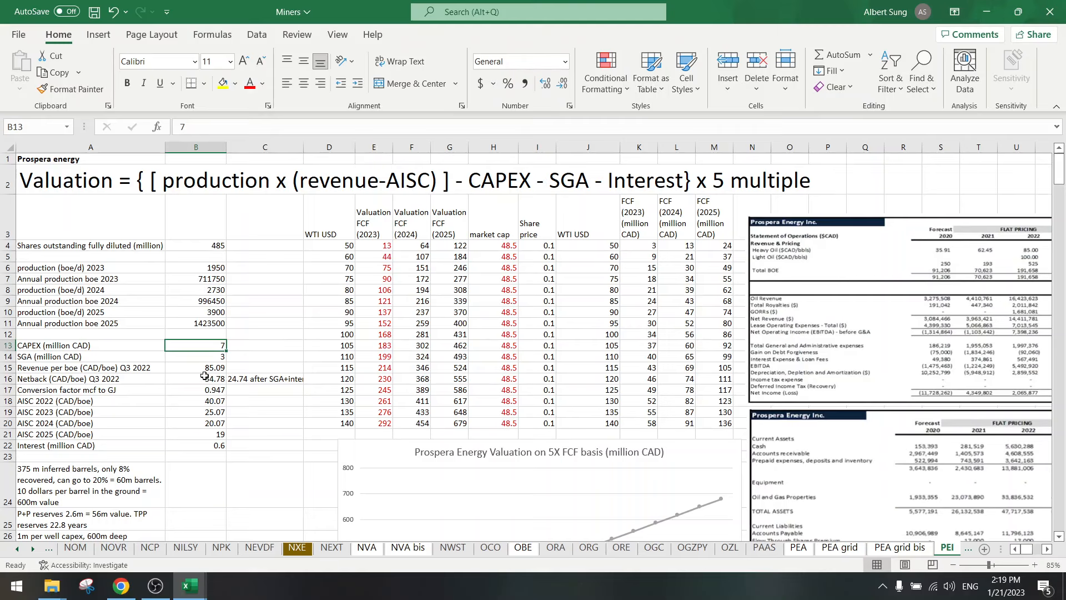
# - Review the SGA assumption in B14 and the well capex and decline rate notes in A26 and A29
pyautogui.click(205, 357)
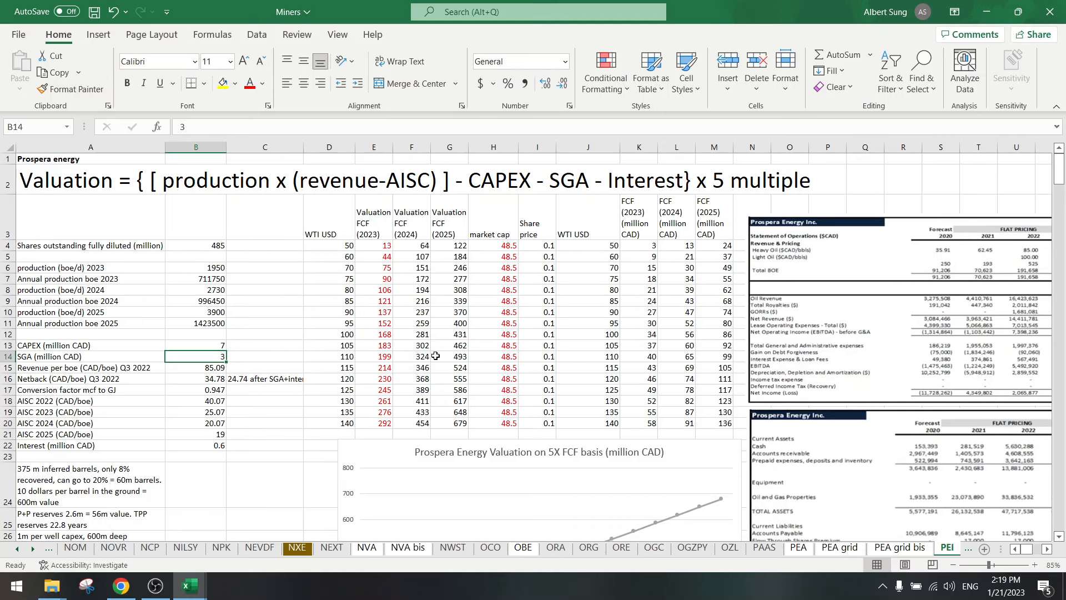
pyautogui.scroll(-1, 436, 356)
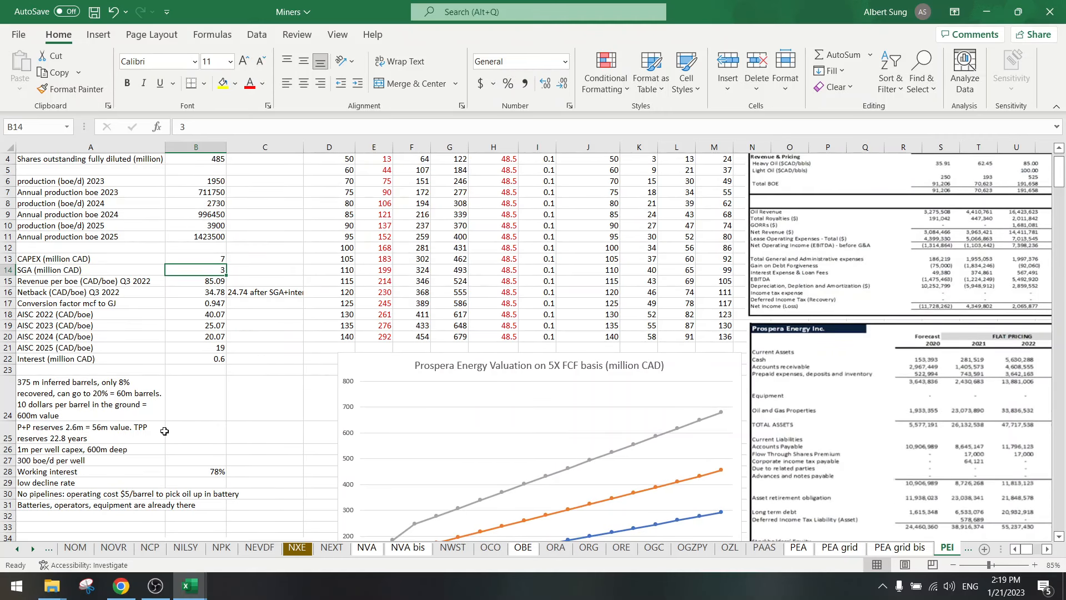
pyautogui.click(21, 449)
pyautogui.click(198, 402)
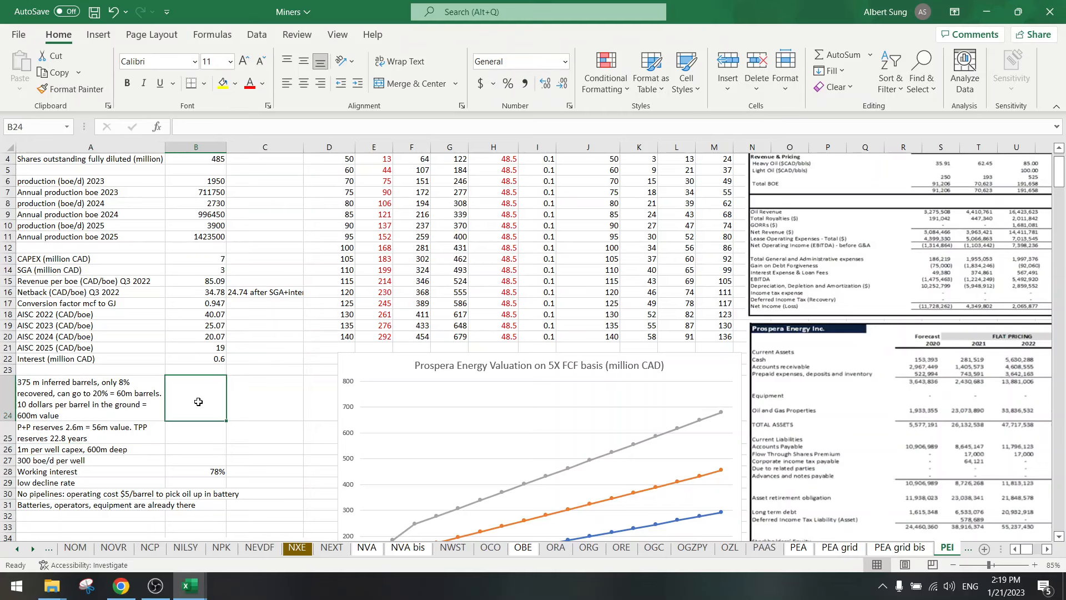
pyautogui.click(146, 447)
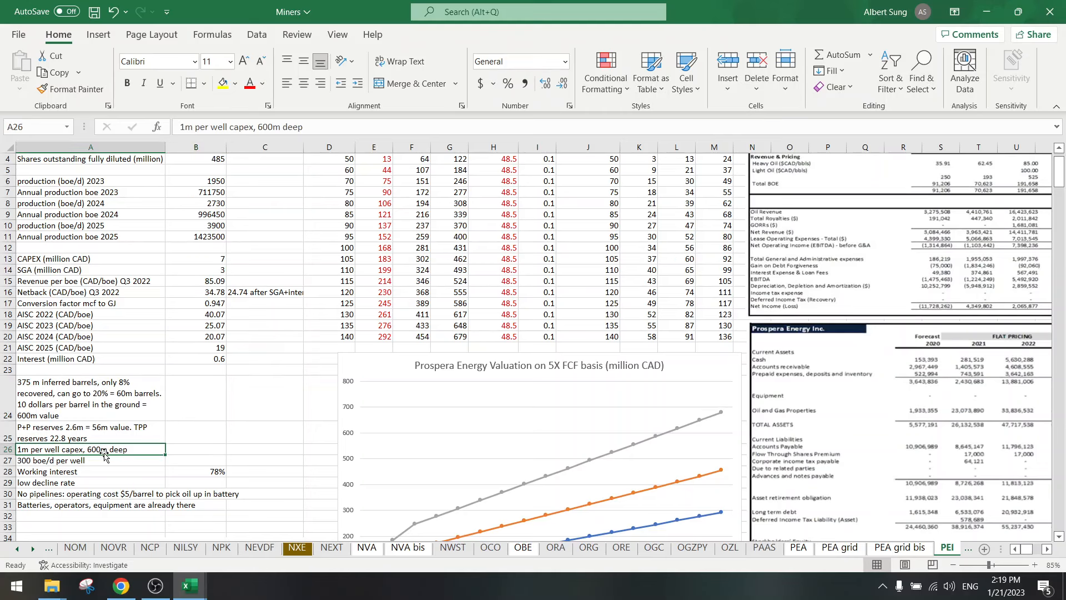
pyautogui.click(50, 484)
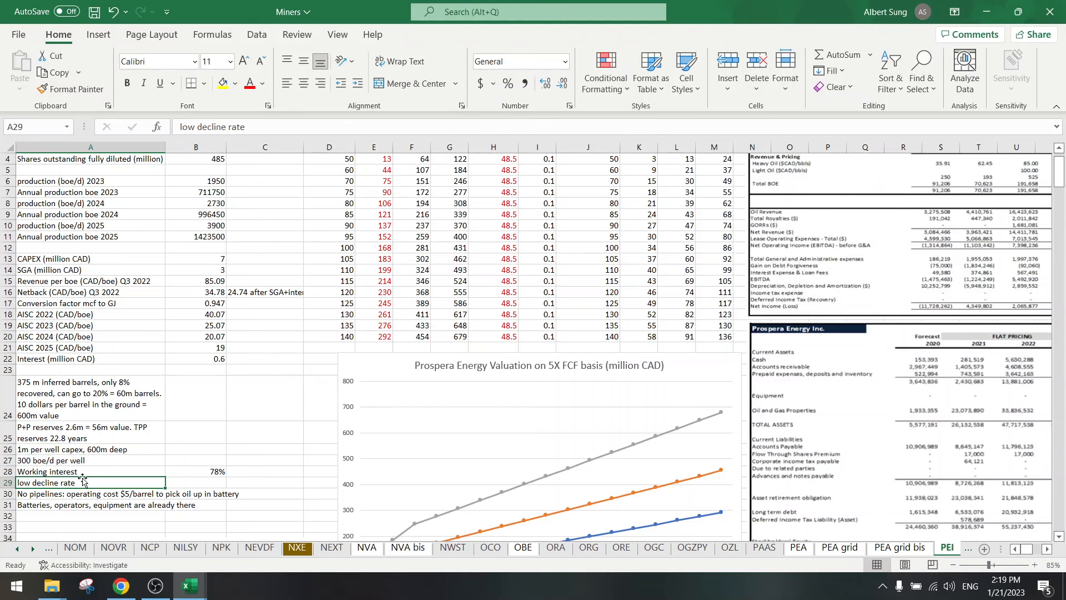
pyautogui.scroll(-2, 169, 433)
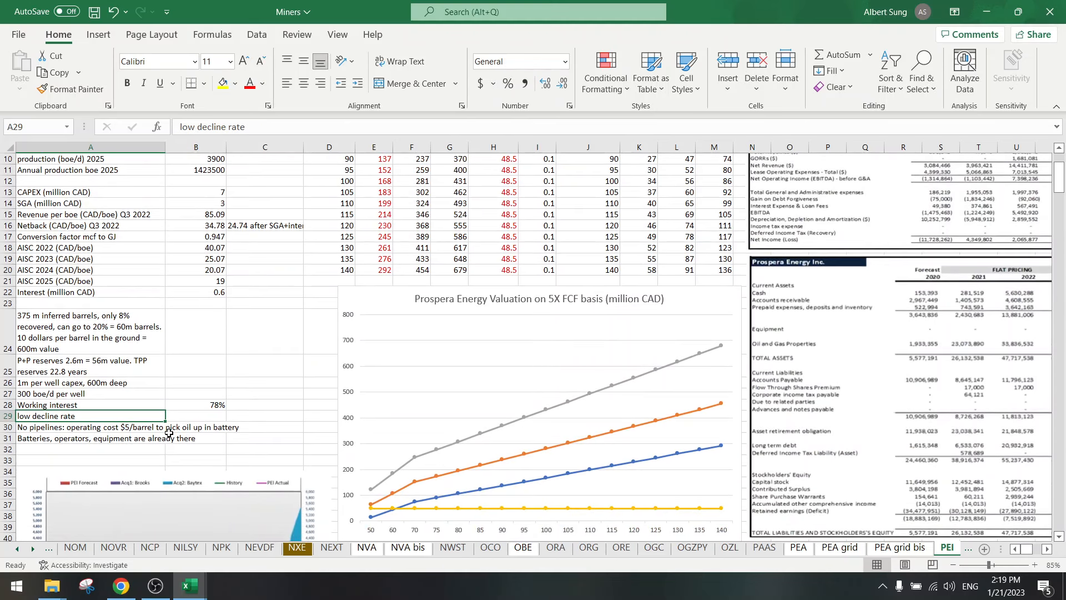
# - Check the working interest in B28 and the reserves and inferred barrels notes in A25 and A24
pyautogui.click(213, 405)
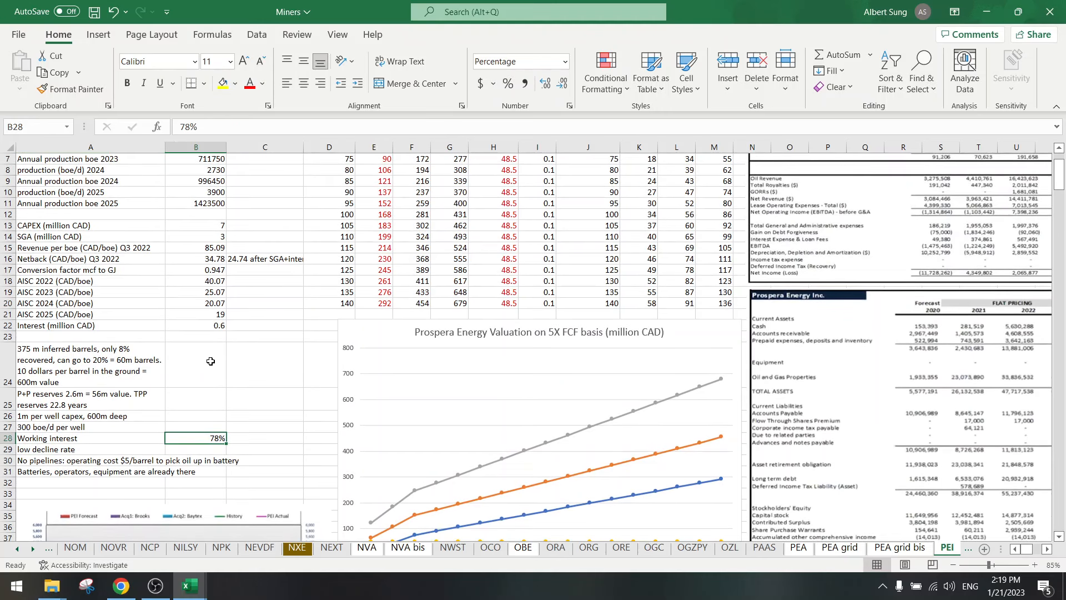
pyautogui.click(75, 399)
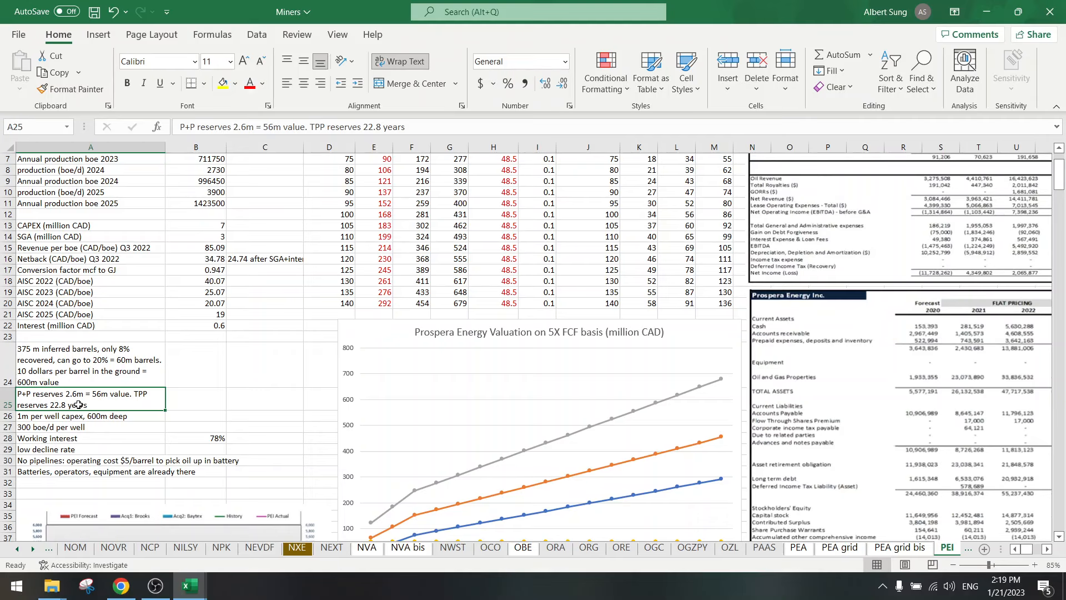
pyautogui.click(102, 371)
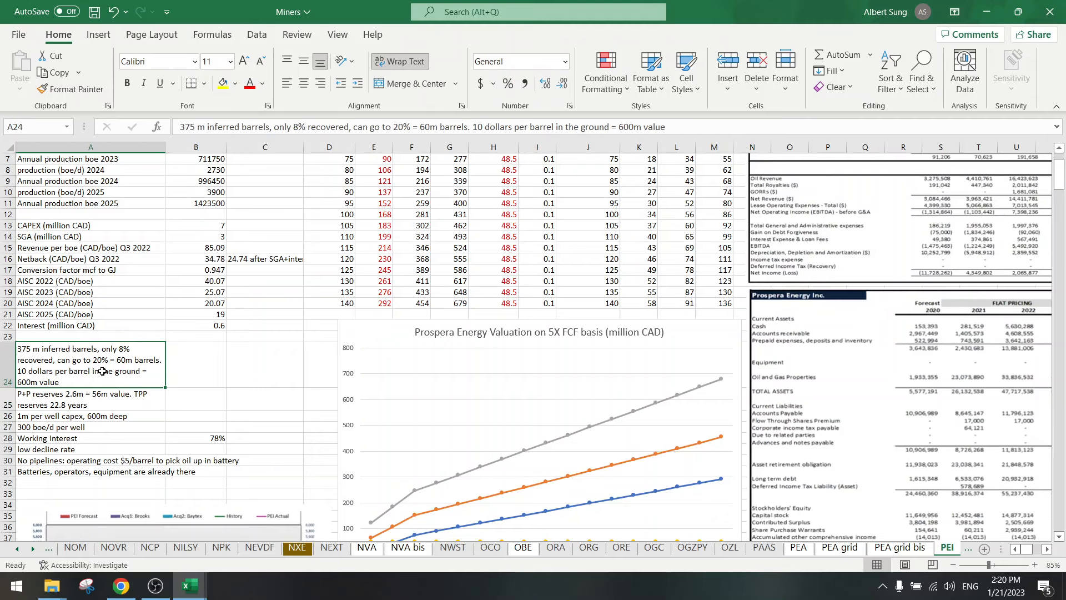
pyautogui.scroll(-4, 204, 371)
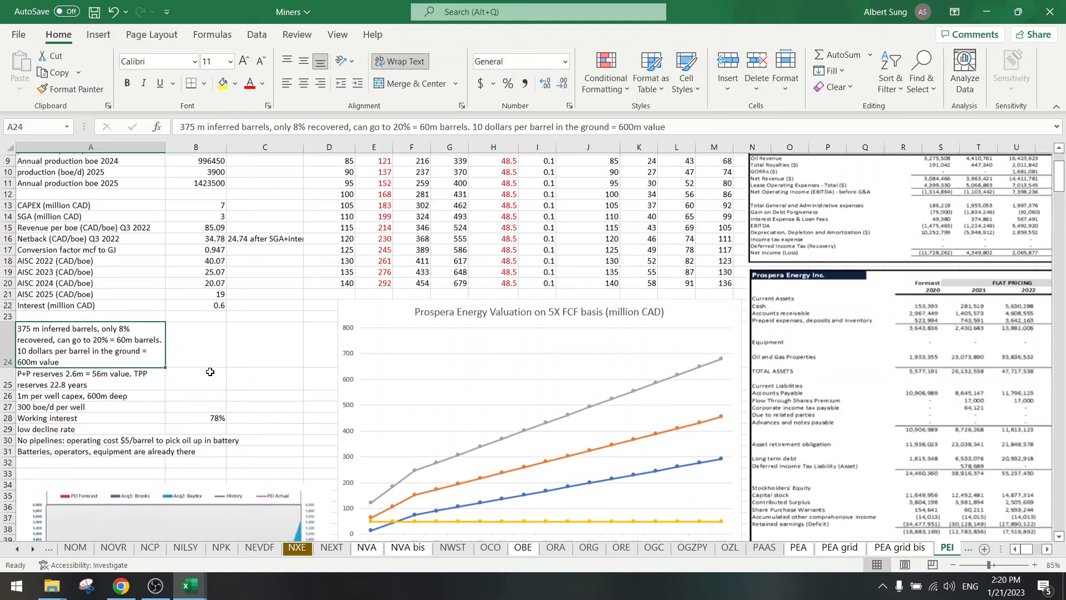
pyautogui.scroll(6, 297, 369)
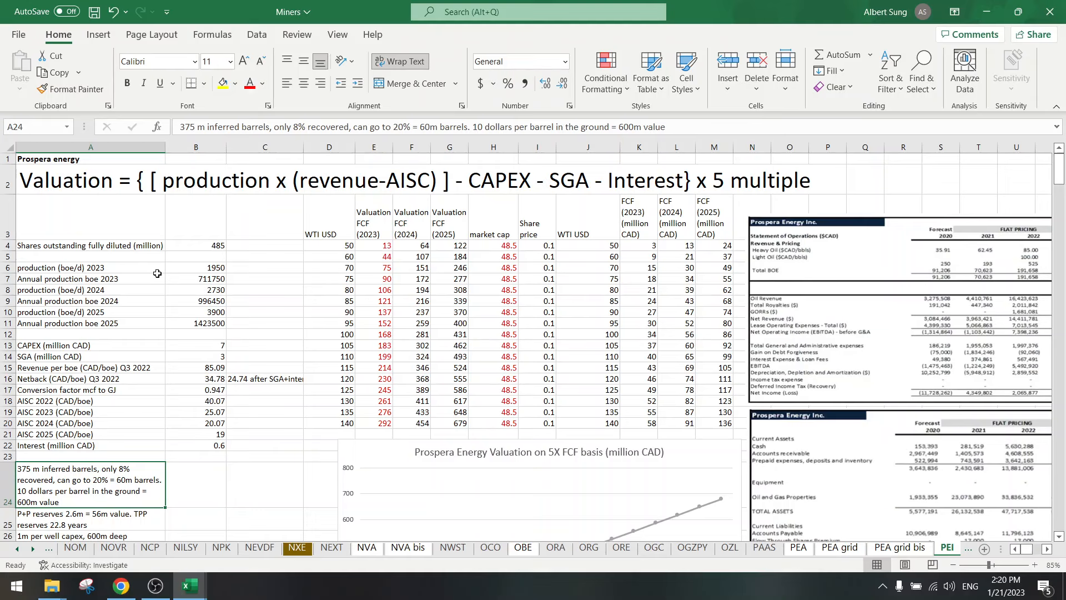
# - Compare the 2023 and 2024 production formulas in B6, B8 and B9, and inspect the 2023 valuation in E9
pyautogui.click(197, 267)
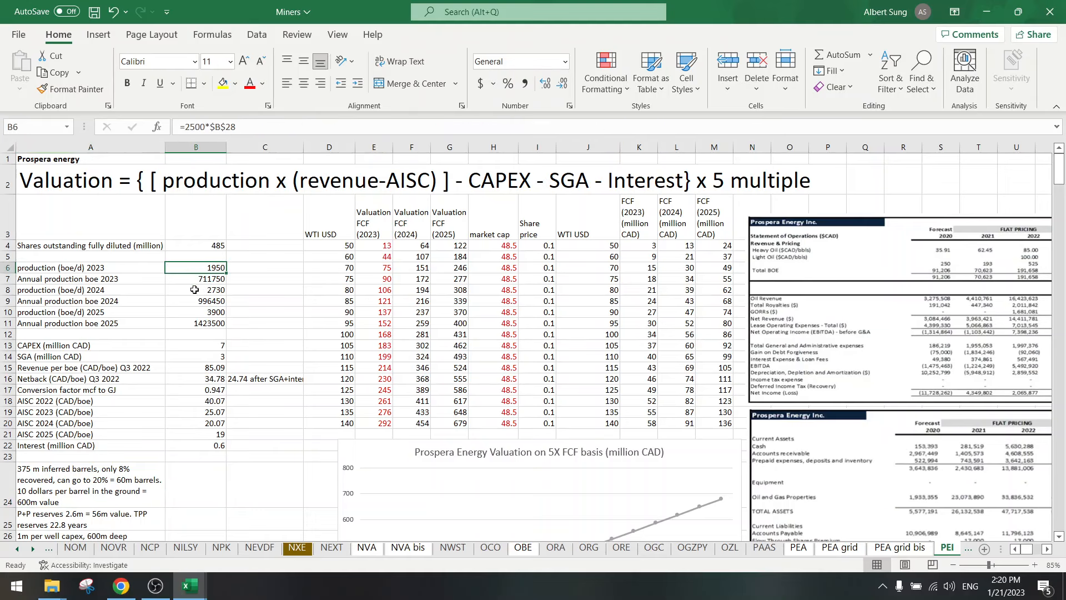
pyautogui.click(194, 289)
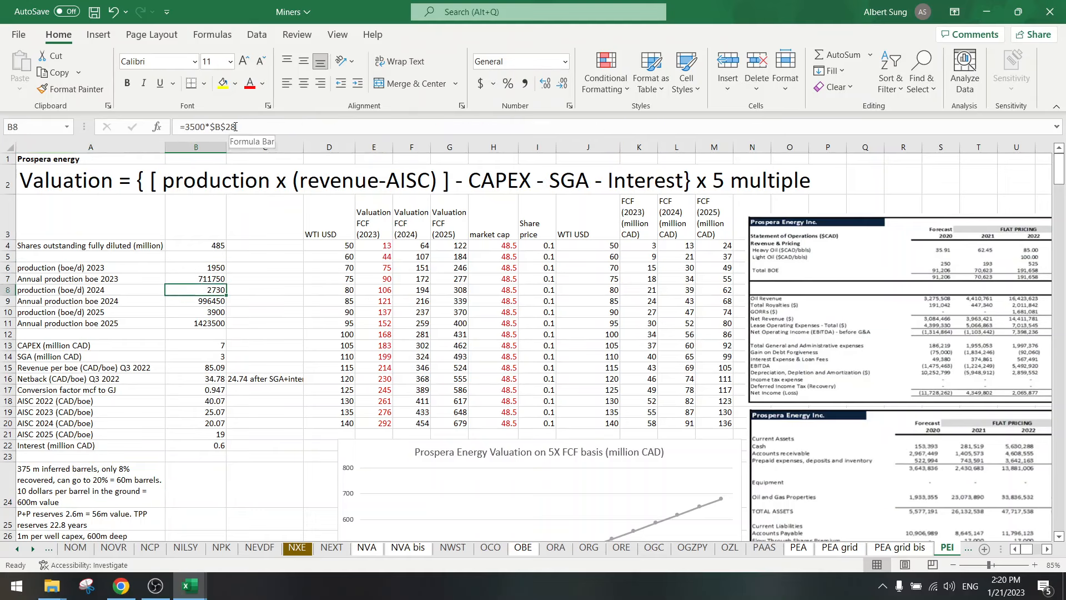
pyautogui.click(202, 266)
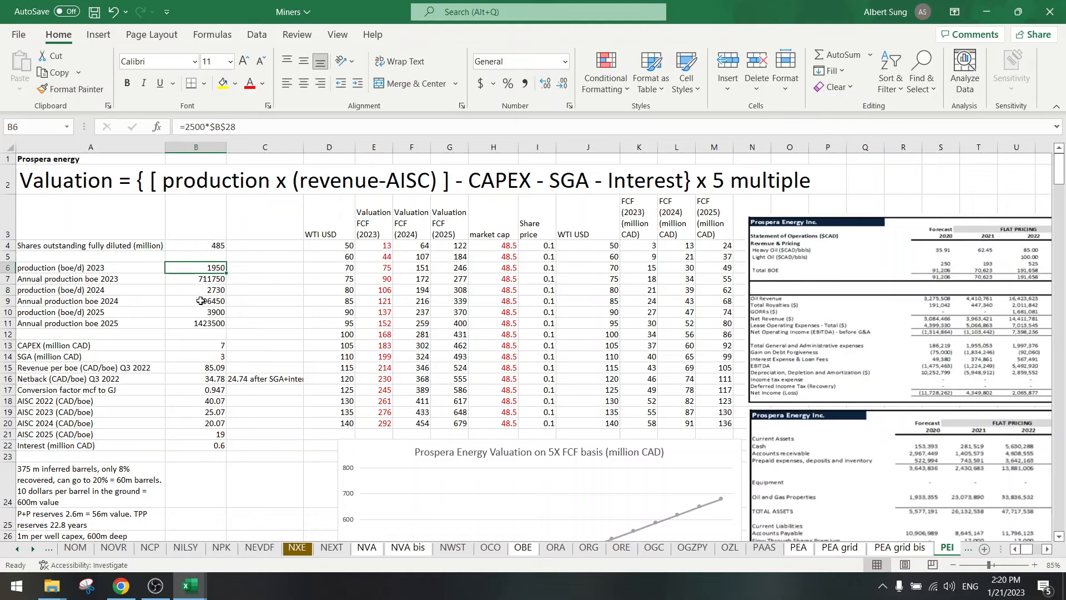
pyautogui.click(201, 300)
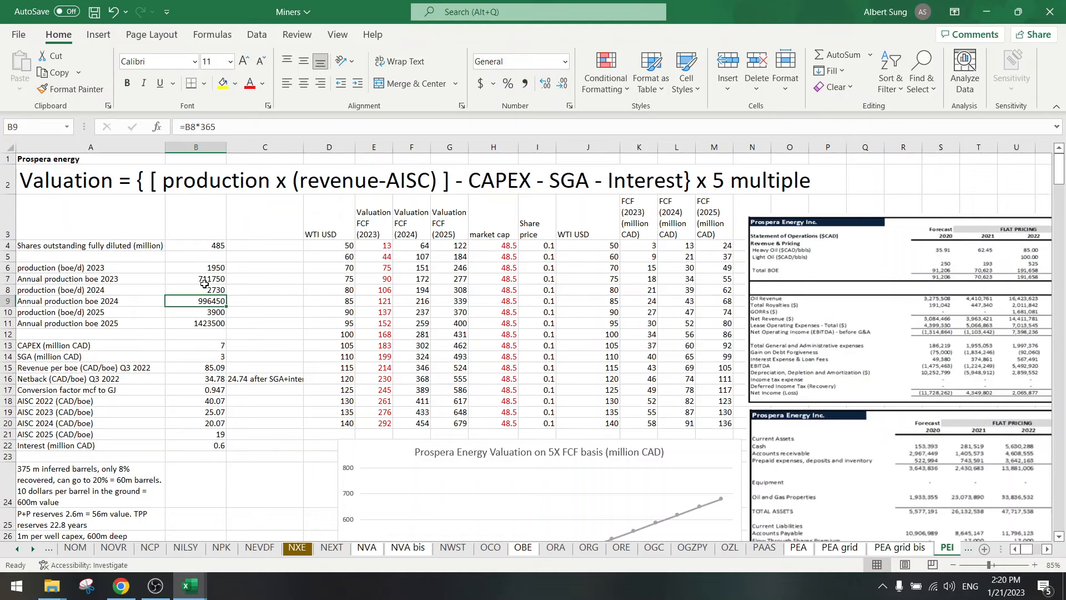
pyautogui.click(202, 289)
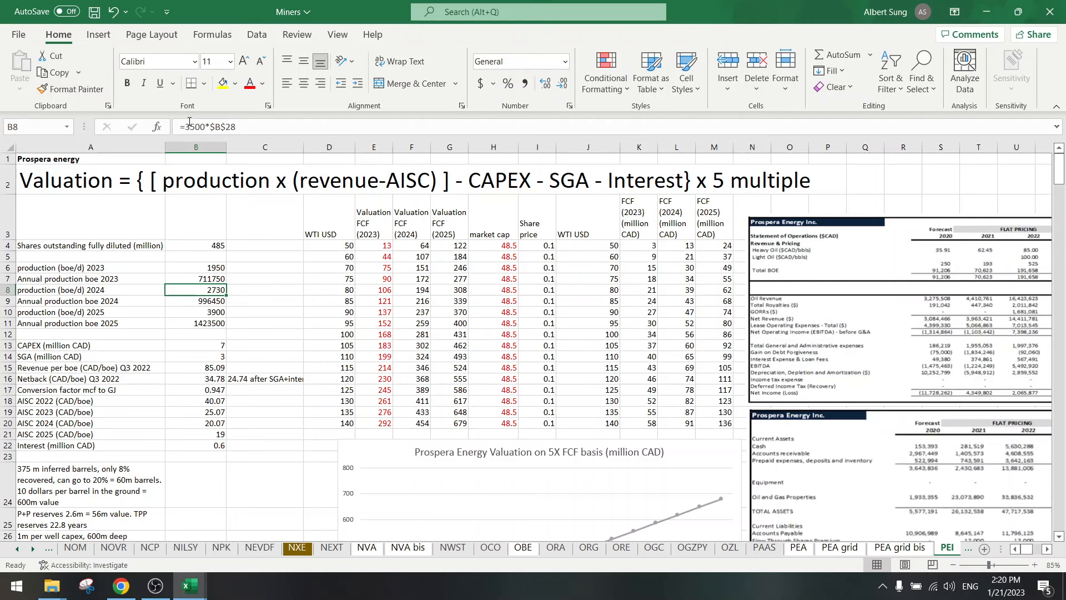
pyautogui.click(385, 300)
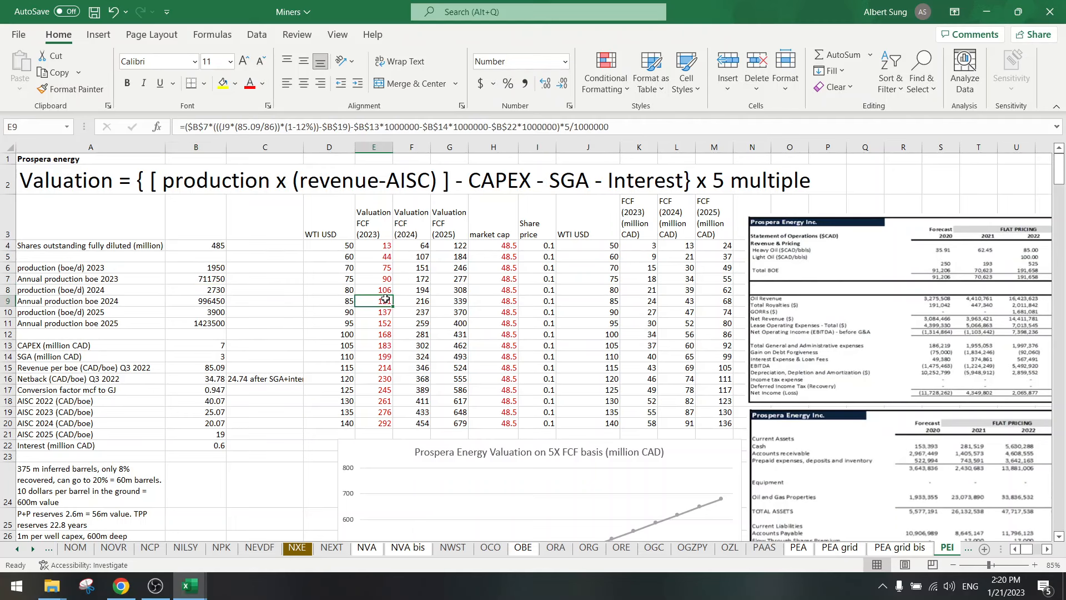
# - Compare the 2023 and 2024 FCF series with the market cap in the valuation chart at 75 USD WTI
pyautogui.scroll(-5, 394, 326)
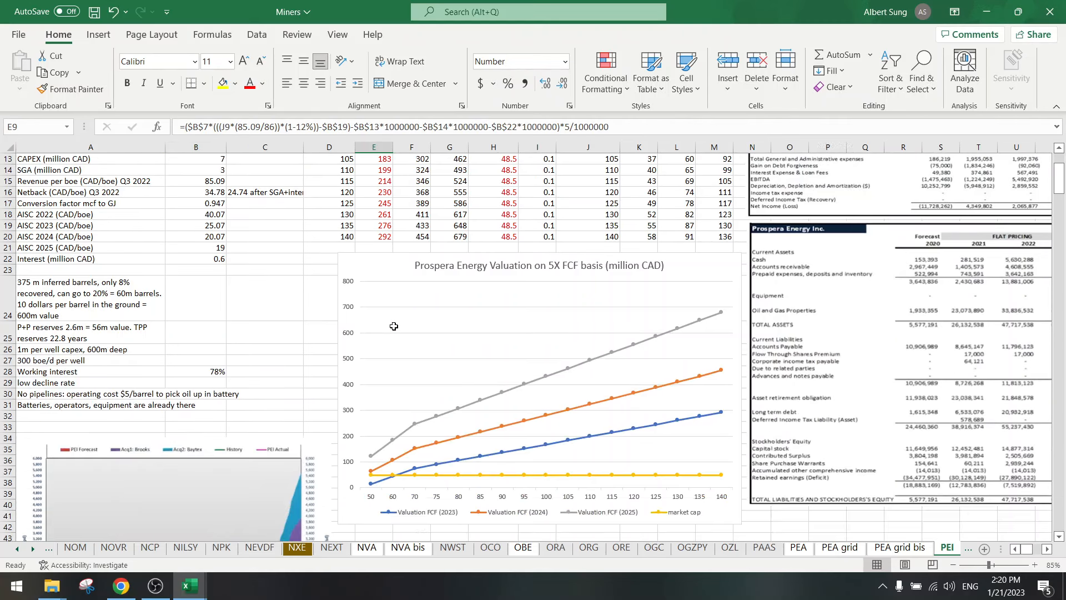
pyautogui.click(437, 431)
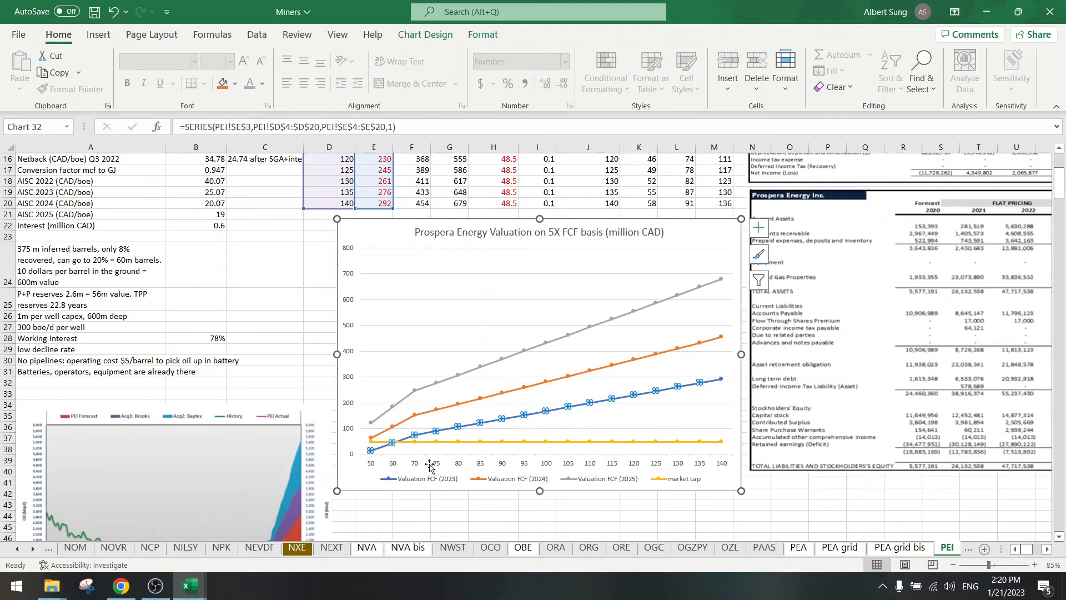
pyautogui.click(436, 411)
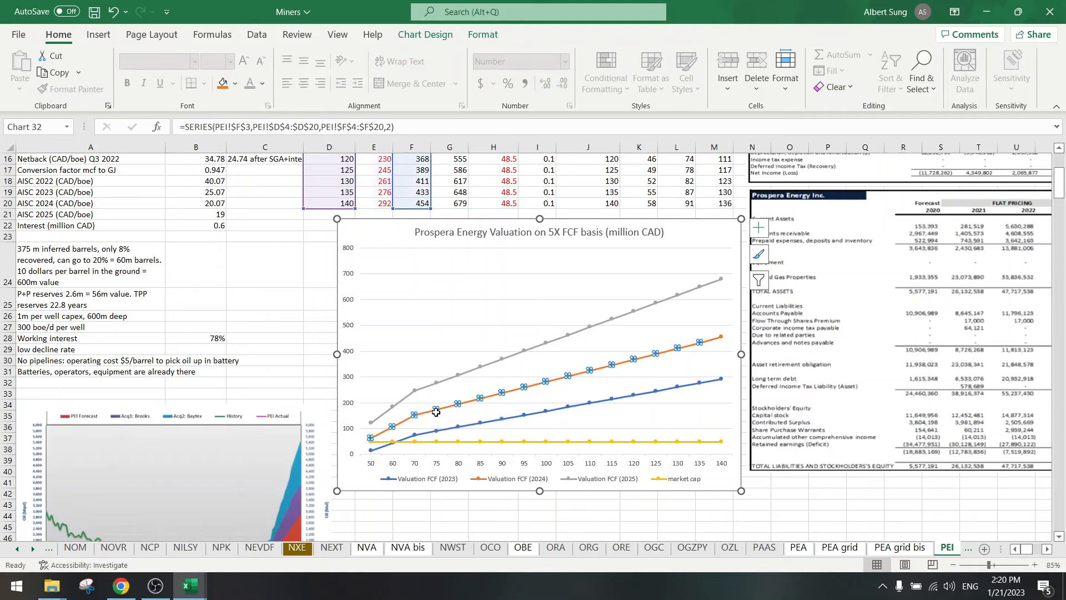
pyautogui.moveTo(435, 407)
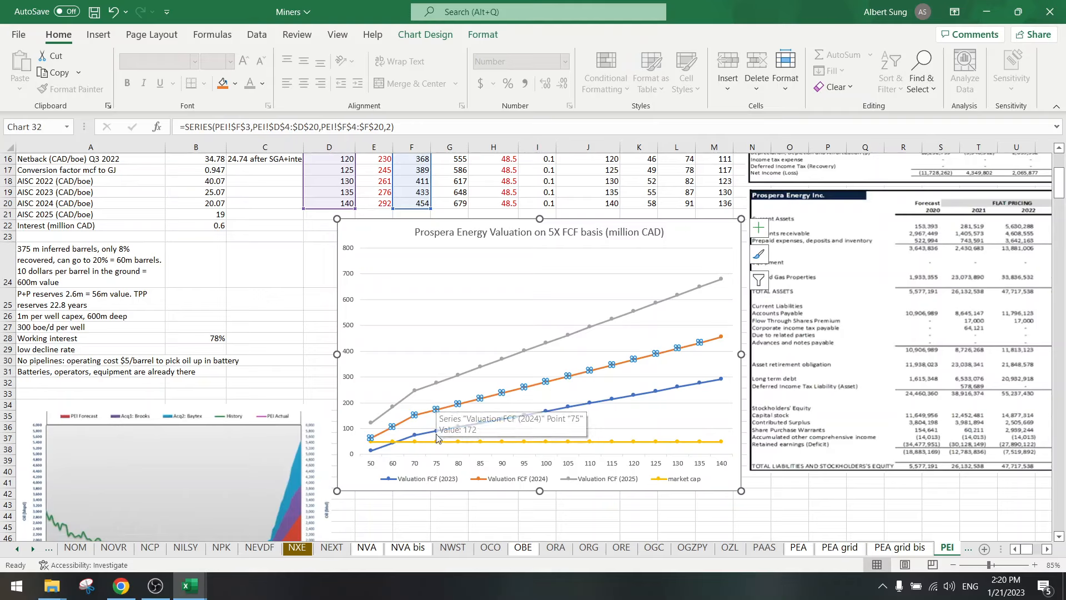
pyautogui.moveTo(435, 440)
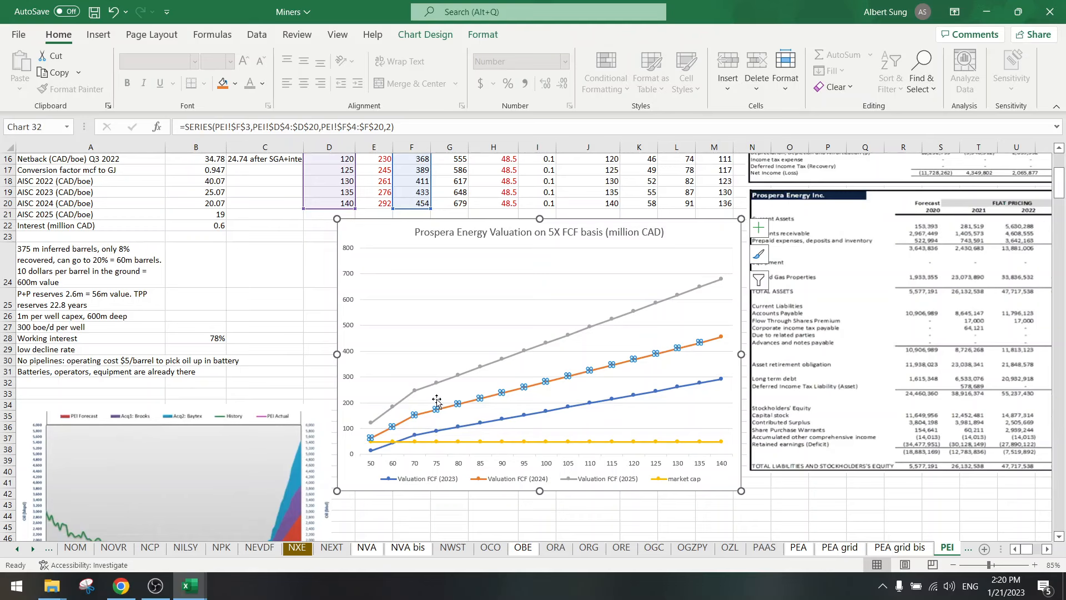
pyautogui.click(273, 283)
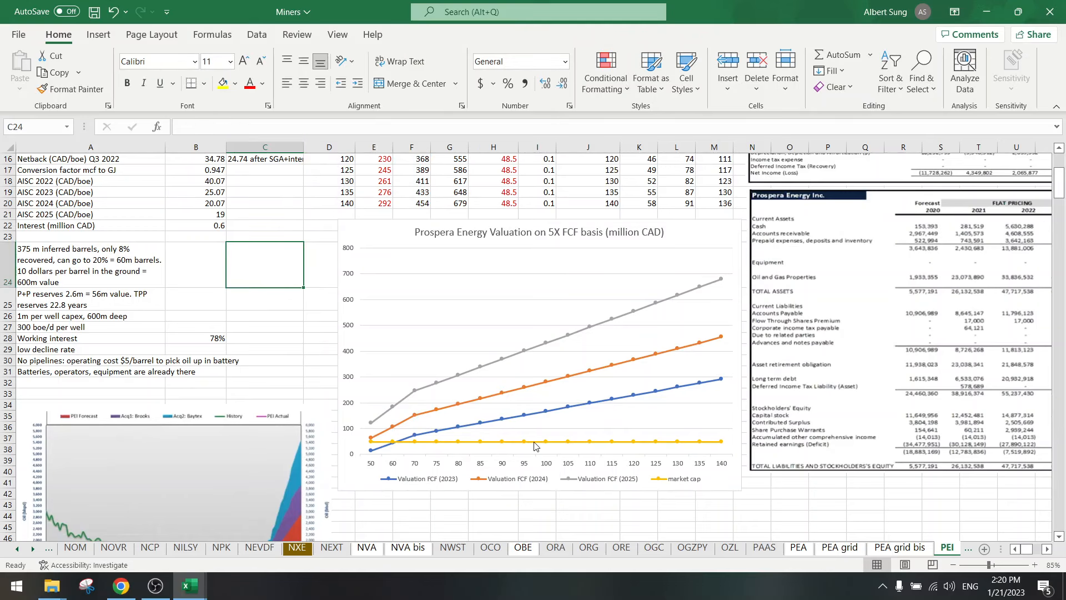
# - Compare the market cap series with the FCF series at 100 USD WTI and highlight the 2025 FCF series and its source data
pyautogui.moveTo(545, 444)
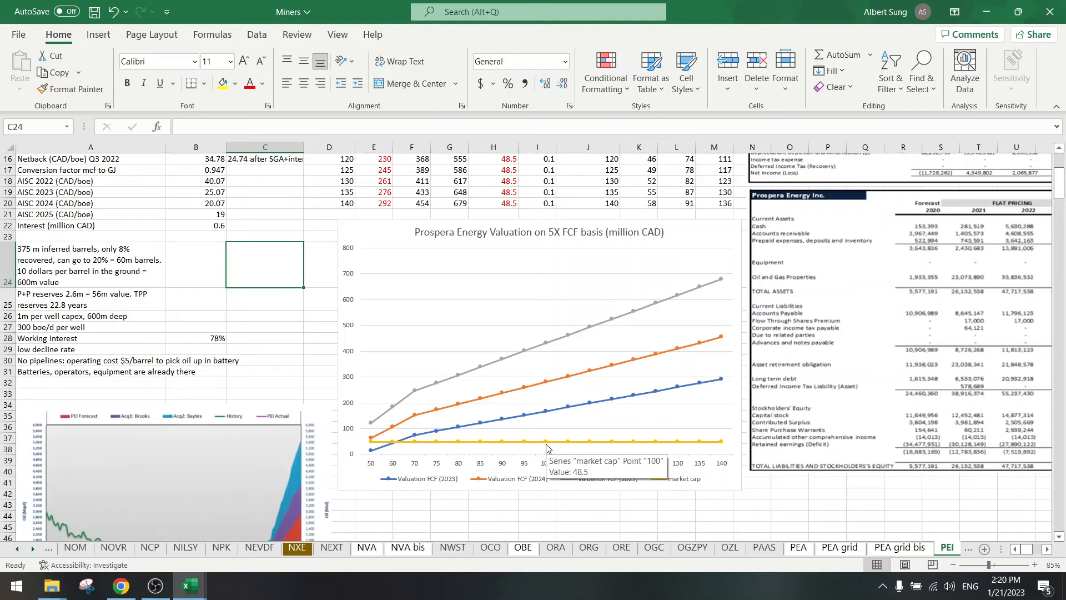
pyautogui.moveTo(546, 388)
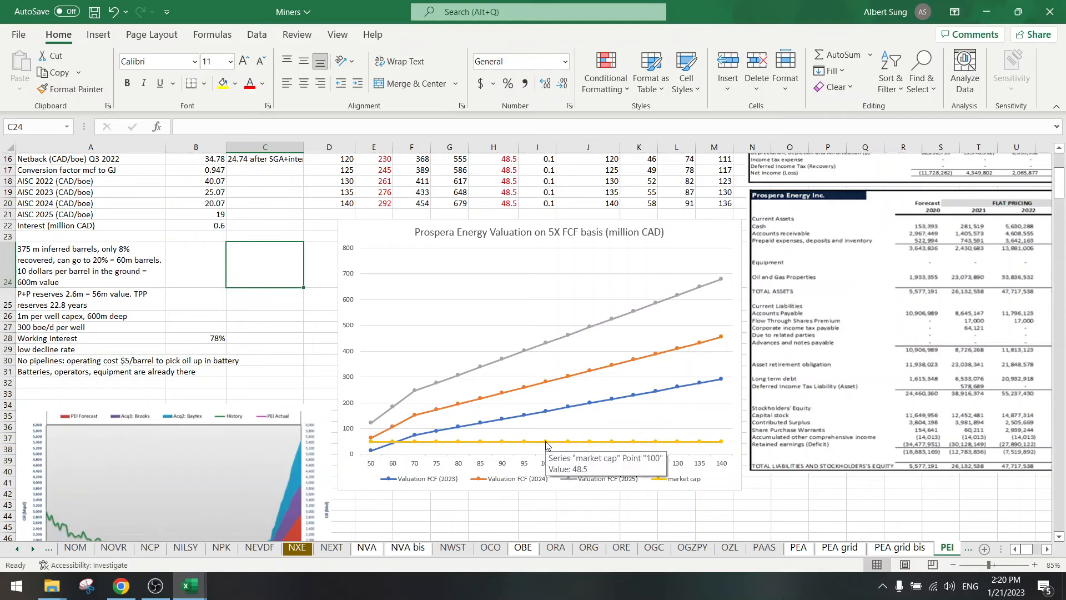
pyautogui.moveTo(545, 413)
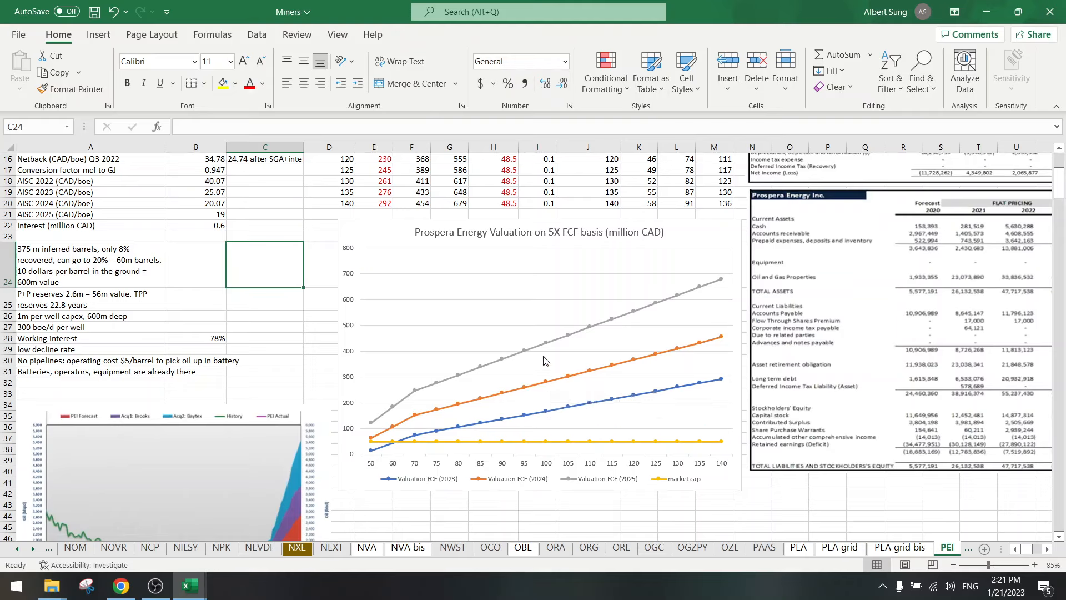
pyautogui.click(522, 350)
pyautogui.scroll(3, 418, 304)
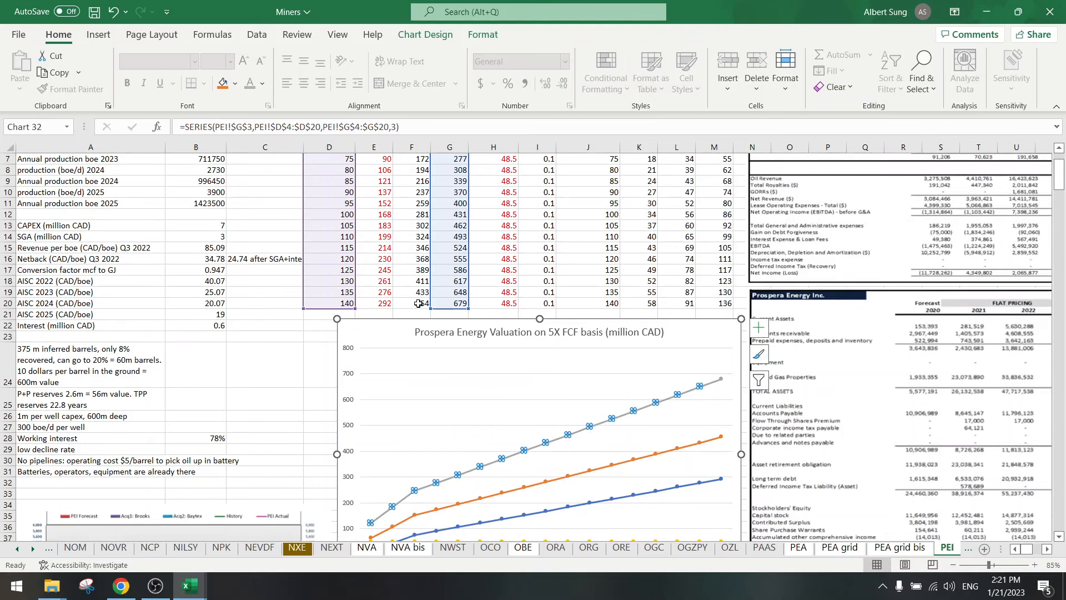
pyautogui.scroll(2, 418, 304)
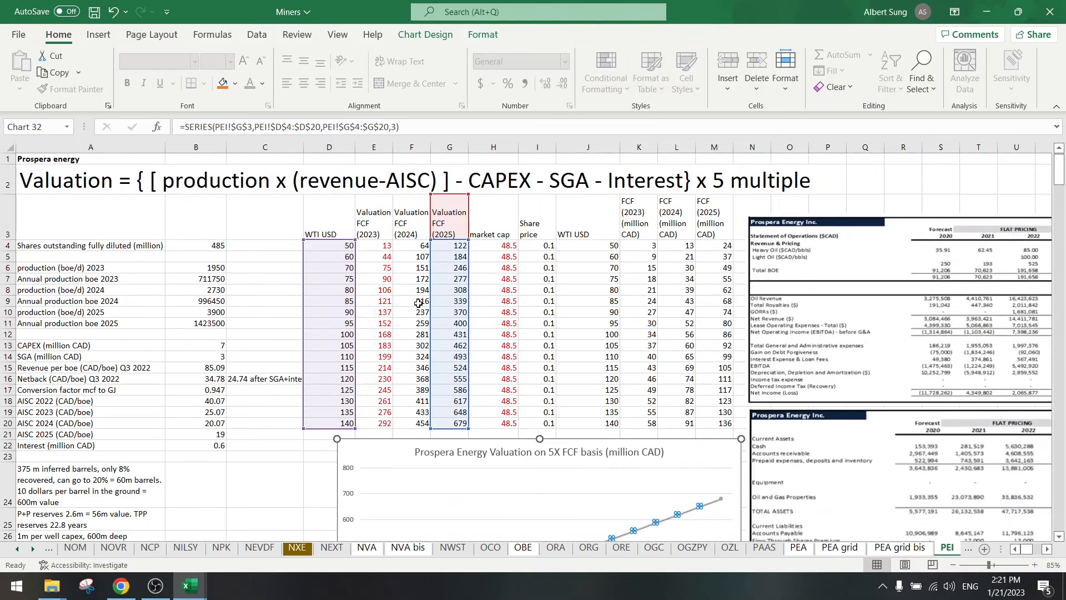
# - Inspect the 2025 production formula in B10, the chart's market cap series, and the inferred barrels note in A24
pyautogui.click(201, 312)
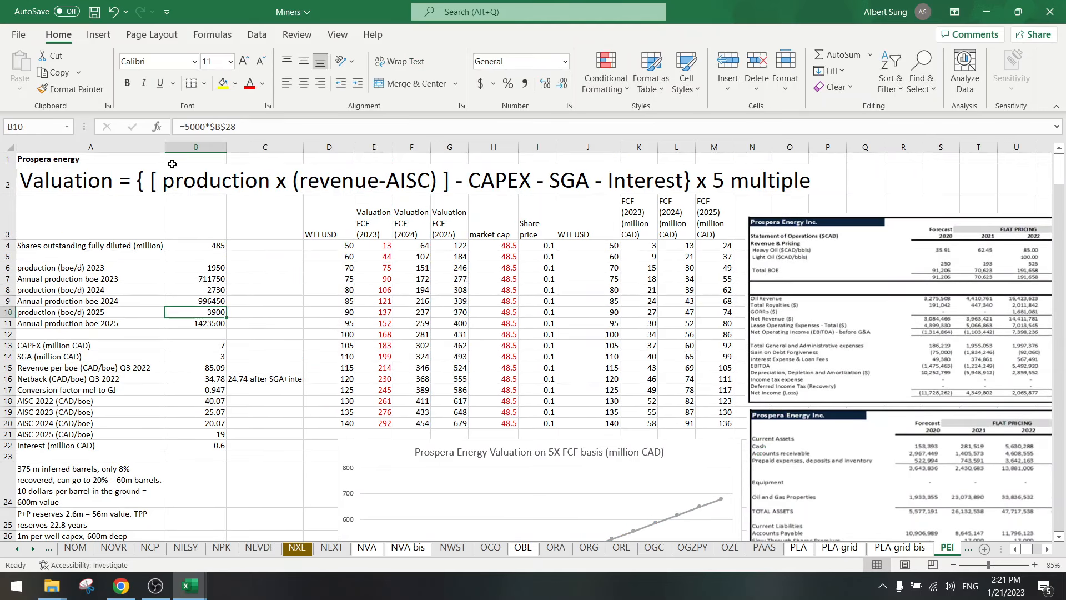
pyautogui.scroll(-4, 188, 433)
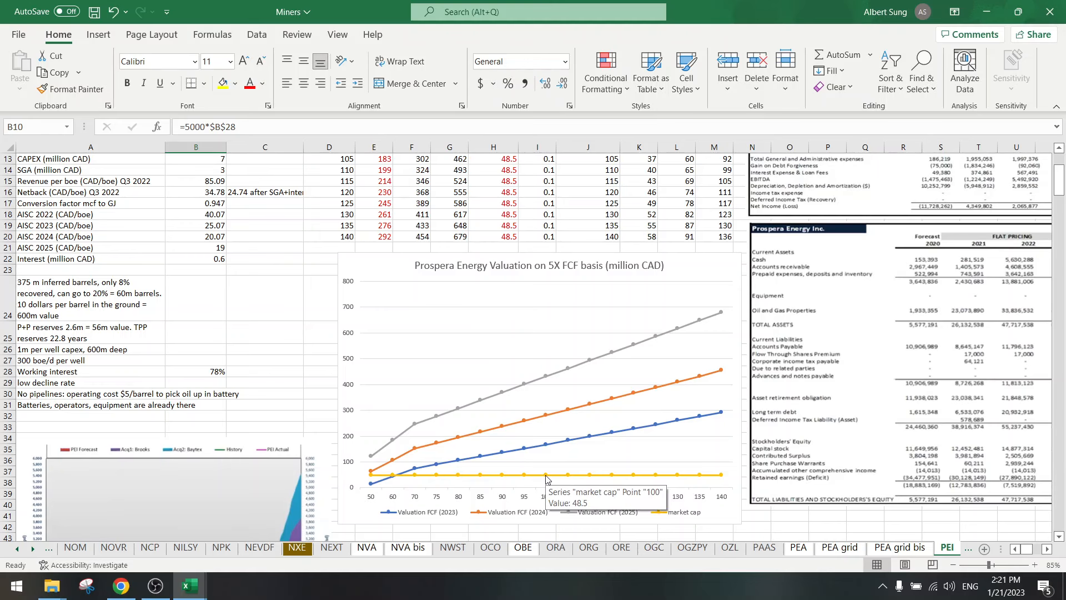
pyautogui.scroll(3, 386, 343)
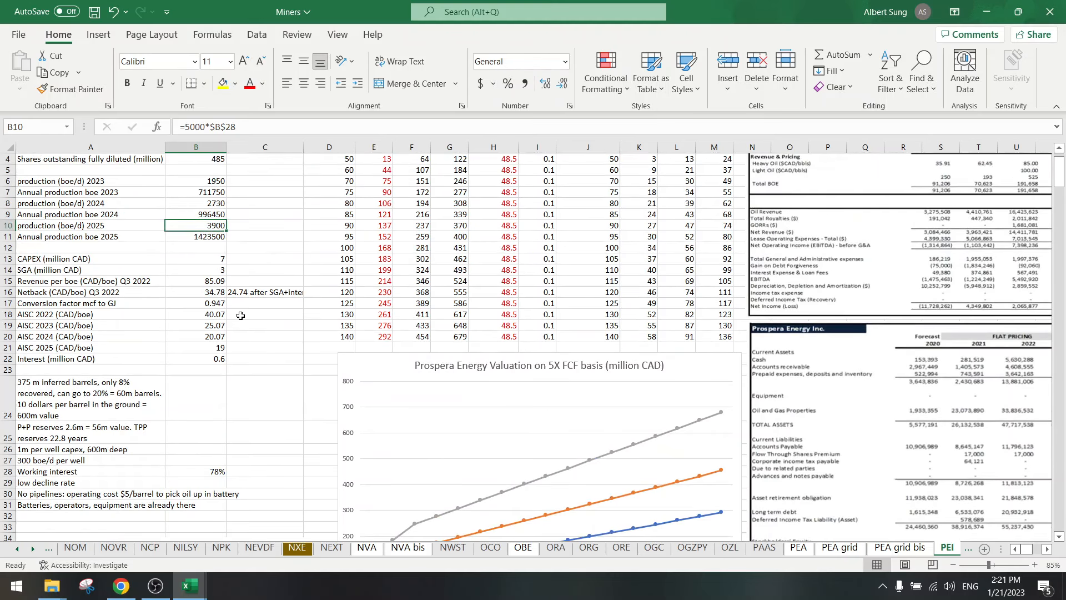
pyautogui.click(120, 400)
pyautogui.scroll(1, 120, 400)
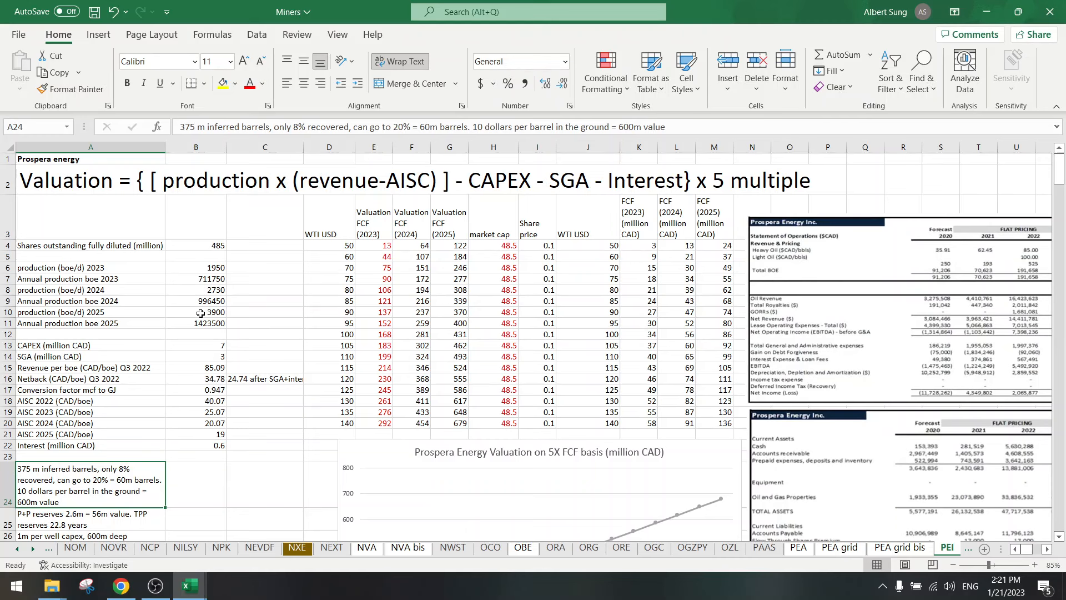
# - Change the 2025 production formula in B10 to =10000*$B$28 and view the updated valuation chart
pyautogui.click(200, 314)
pyautogui.click(191, 126)
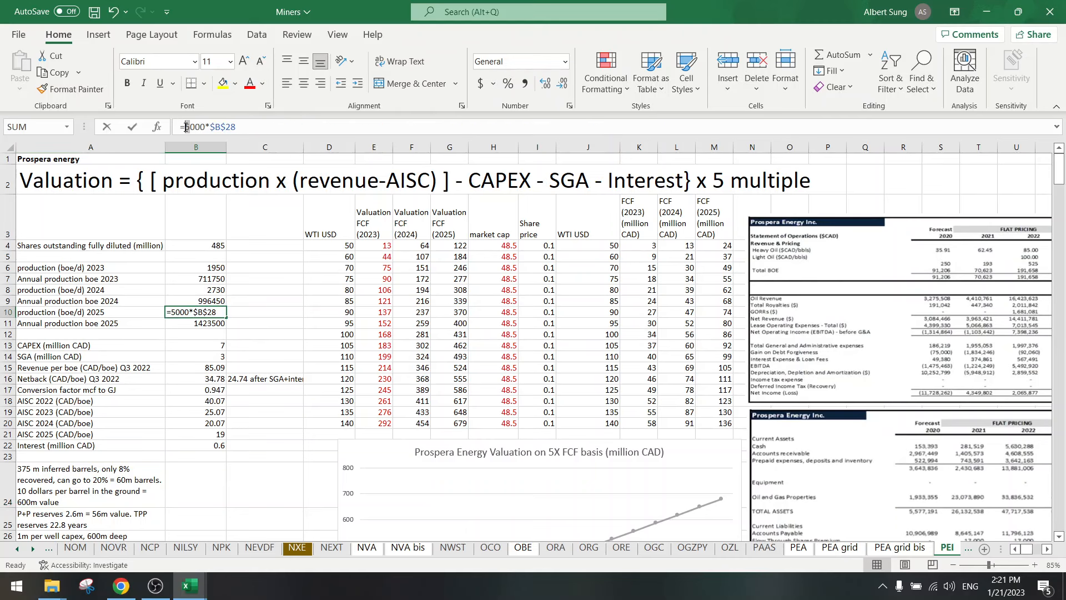
pyautogui.press('BackSpace')
pyautogui.write('10')
pyautogui.press('Return')
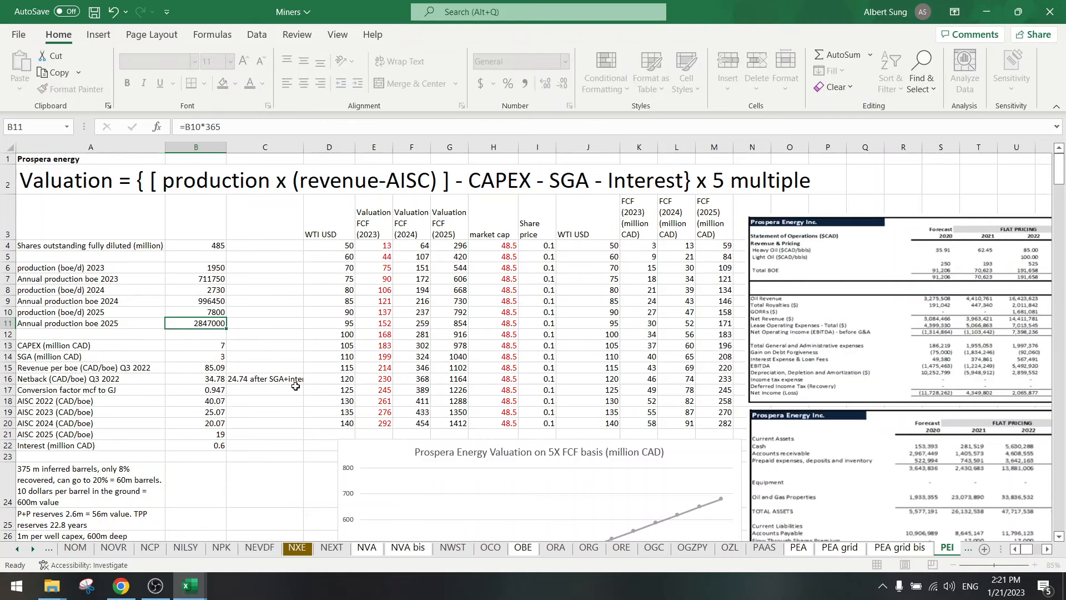
pyautogui.scroll(-5, 357, 309)
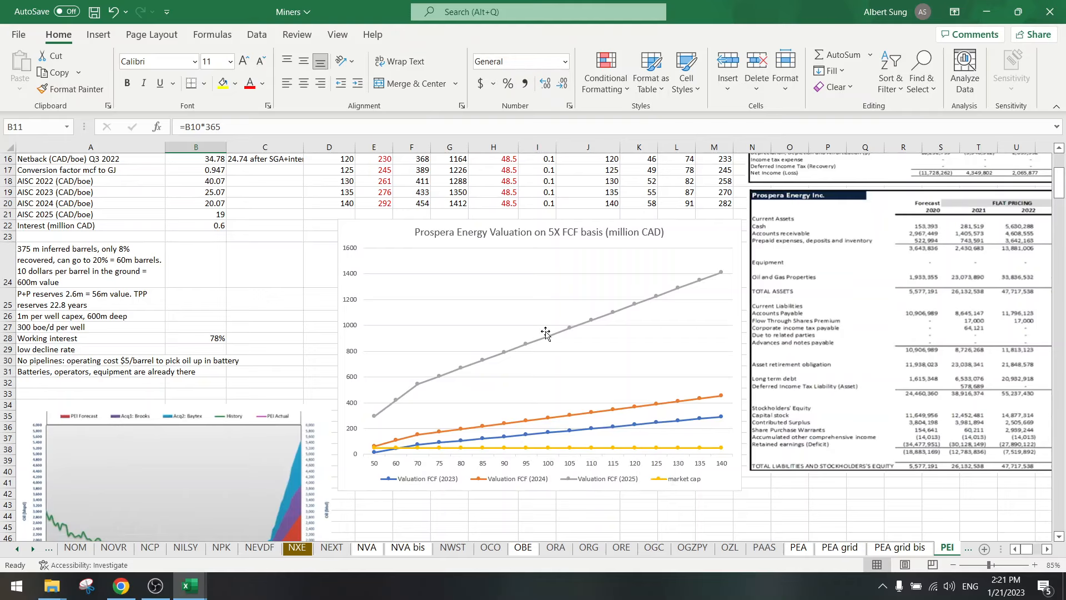
# - Check the market cap series in the valuation chart and undo the last change to the 2025 production formula in B10
pyautogui.moveTo(548, 338)
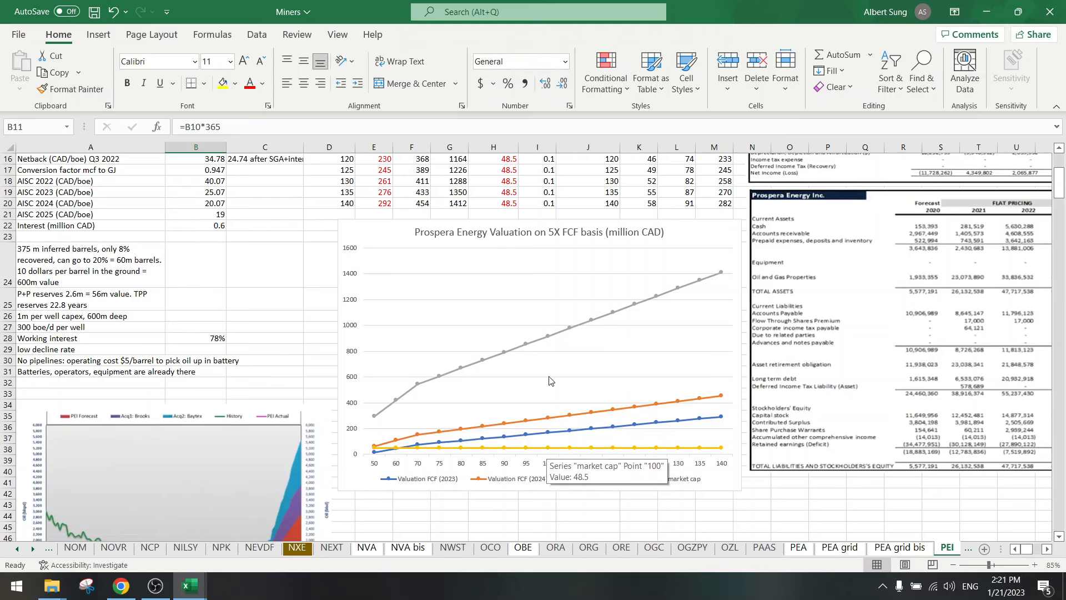
pyautogui.click(285, 270)
pyautogui.scroll(3, 286, 269)
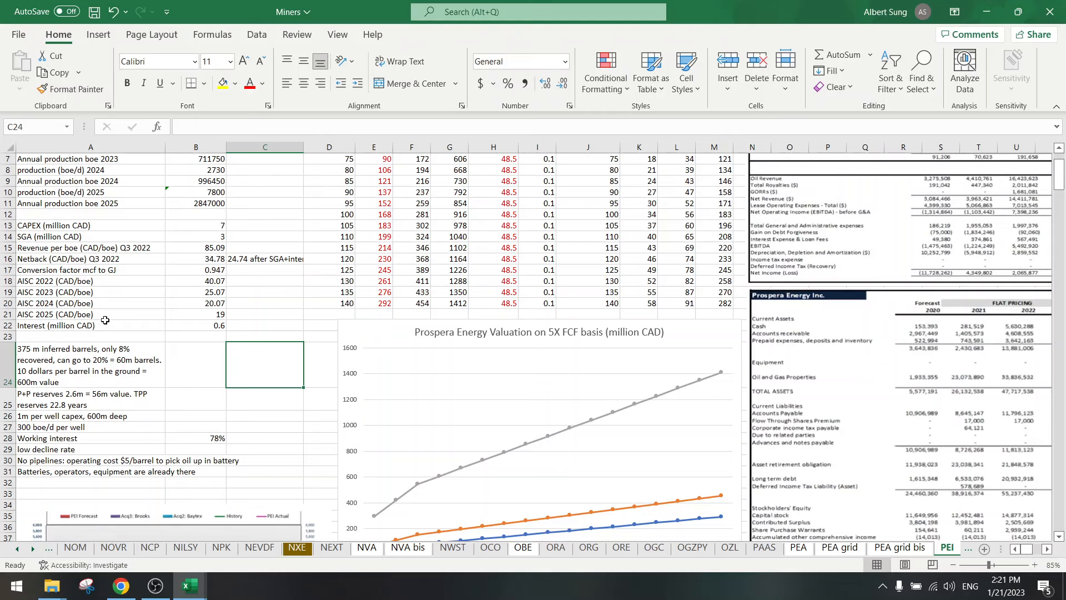
pyautogui.click(261, 312)
pyautogui.hotkey('ctrl', 'z')
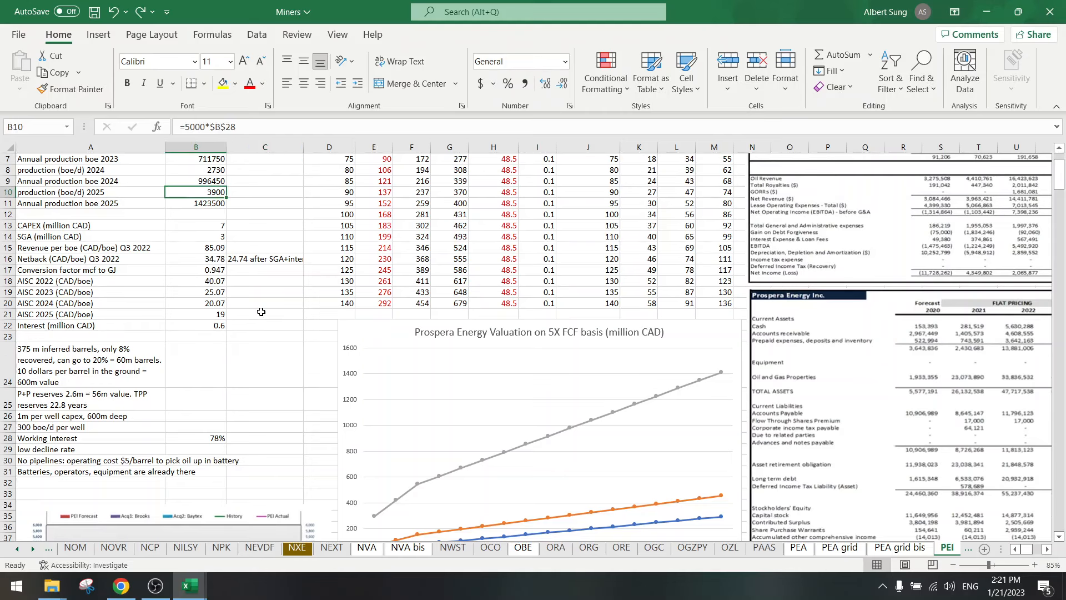
pyautogui.click(257, 326)
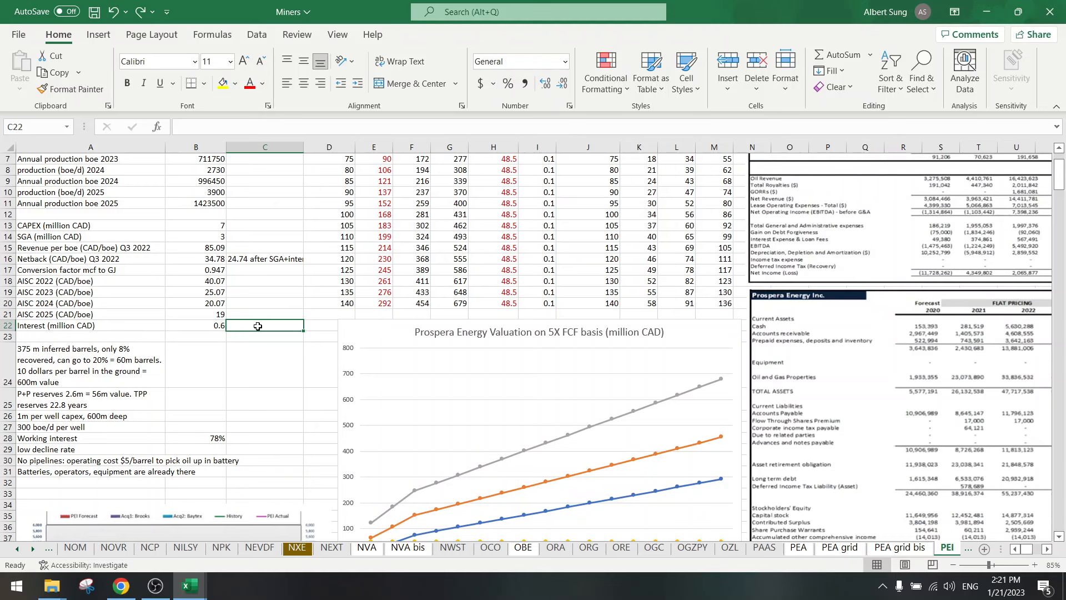
# - Switch to Chrome and bring up the Prospera Energy Inc. (PEI.V) quote page on Yahoo Finance
pyautogui.scroll(2, 265, 358)
pyautogui.click(120, 588)
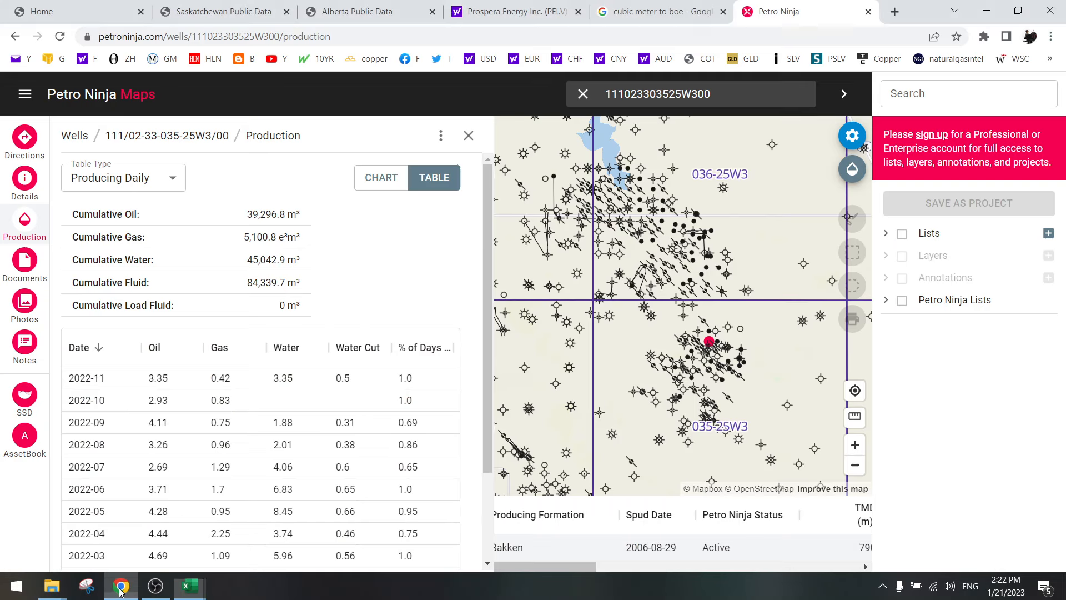
pyautogui.click(500, 11)
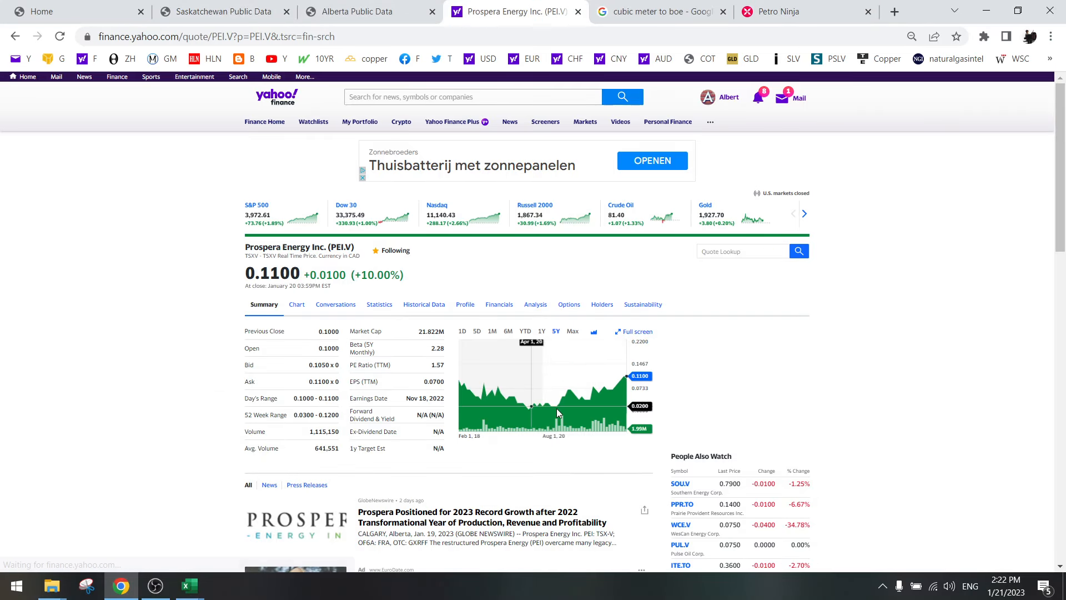